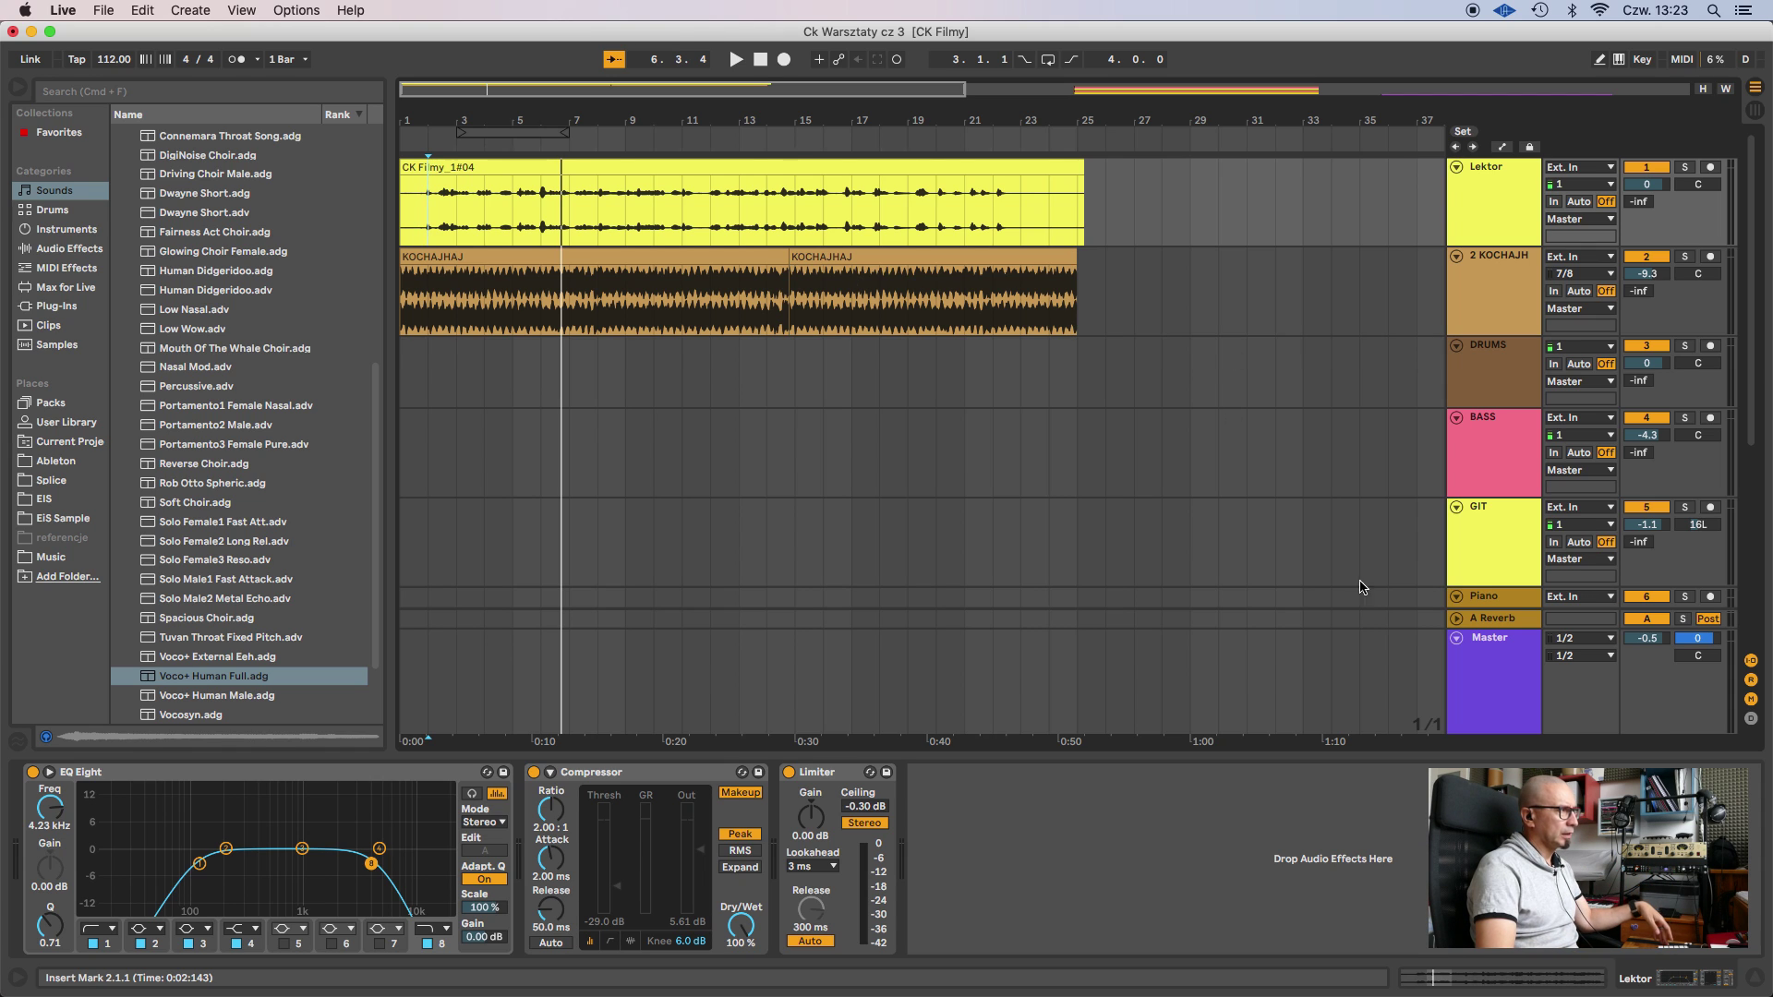
Set the master track's preview volume to -6.0 dB and play the mix to check the master level.
{"action": "left_click", "coordinate": [1491, 693]}
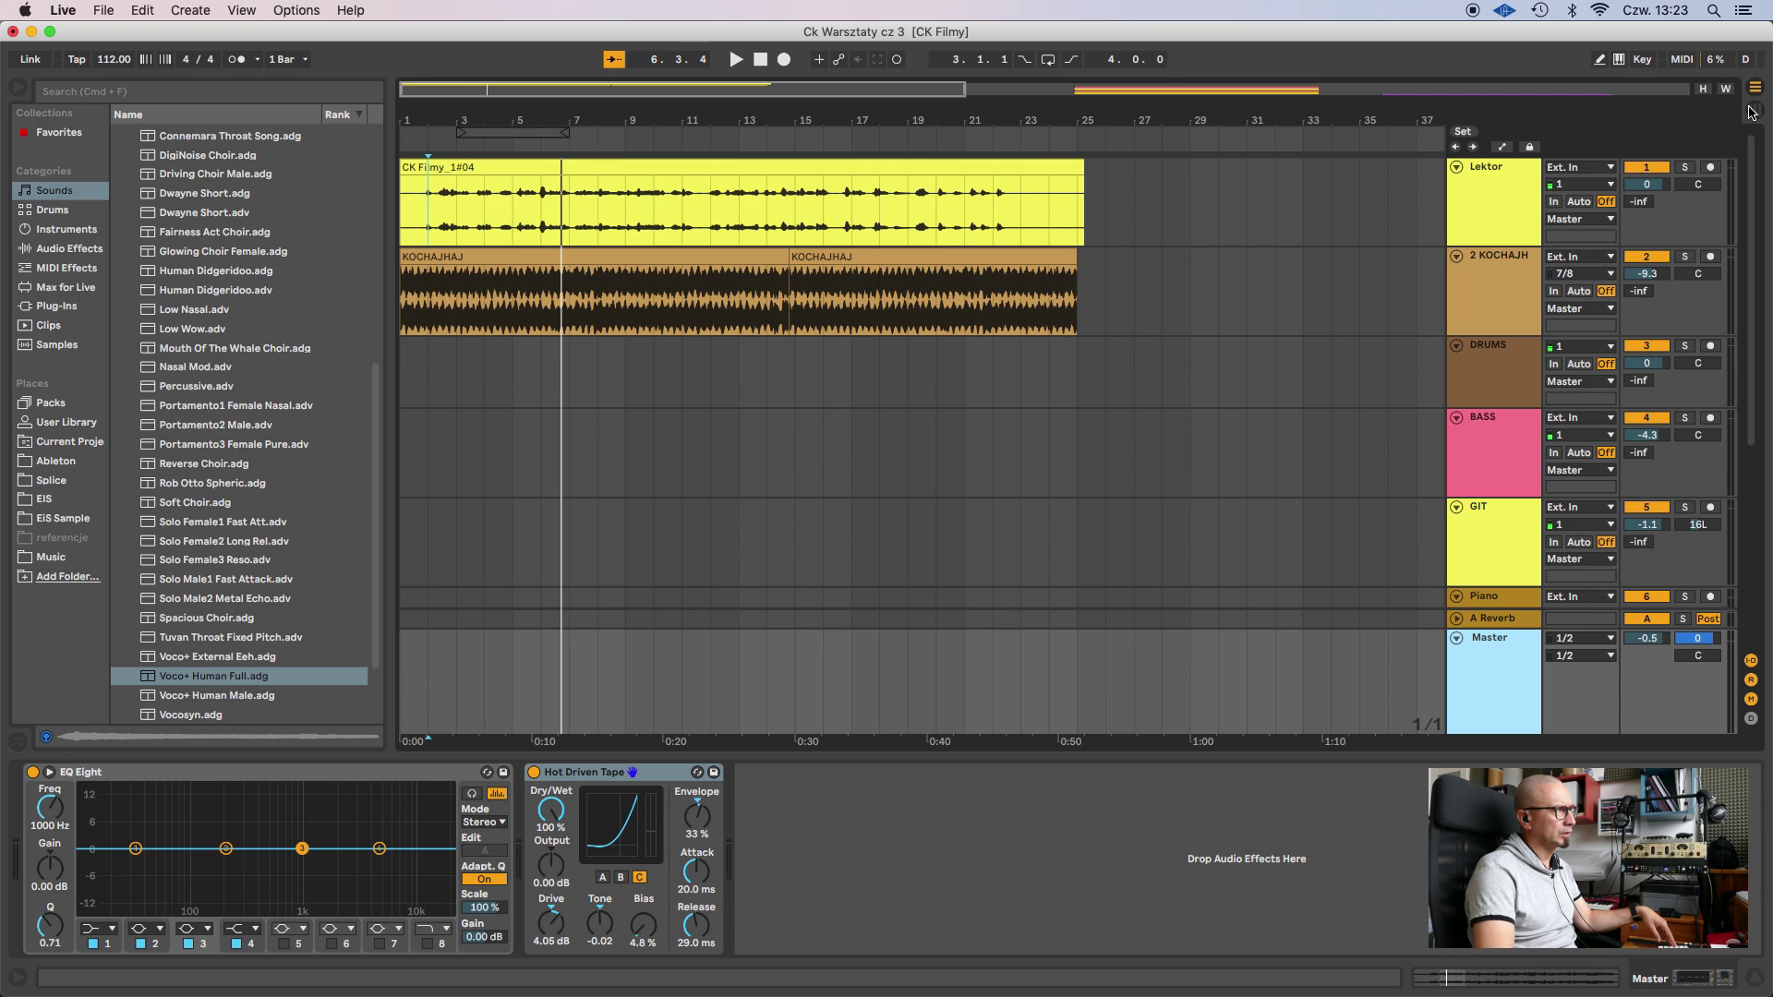
{"action": "key", "text": "Tab"}
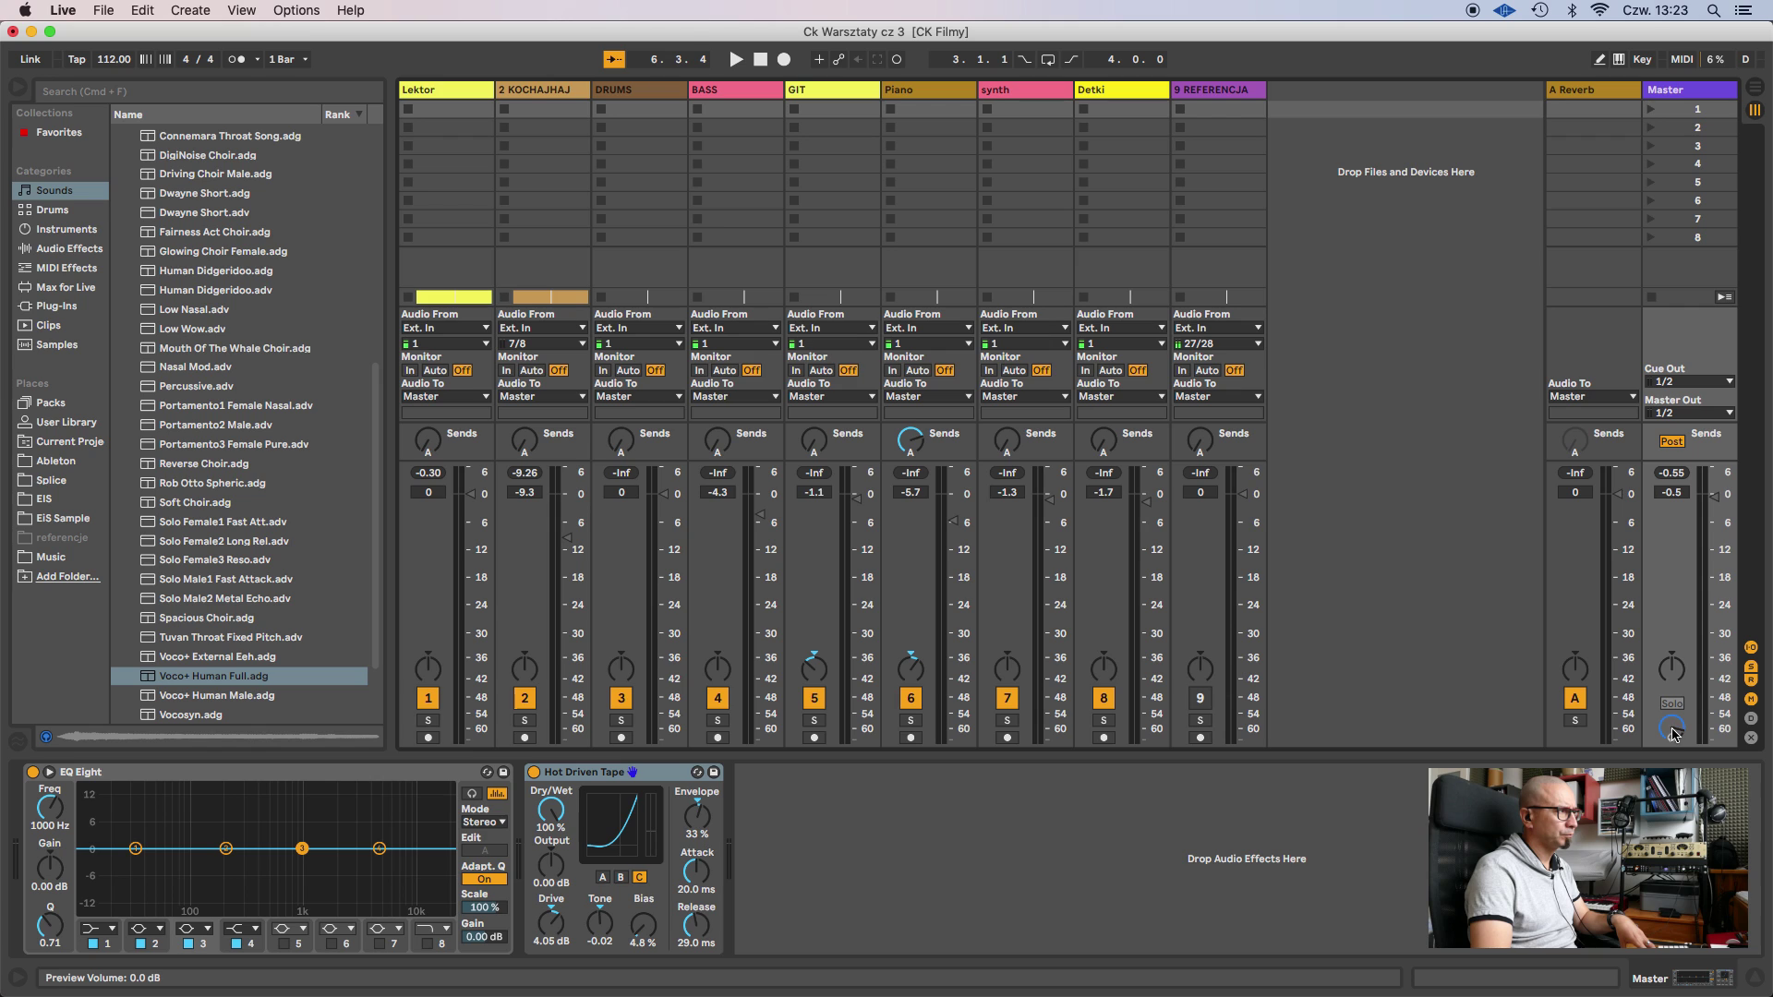
{"action": "left_click_drag", "start_coordinate": [1672, 728], "coordinate": [1672, 721]}
{"action": "key", "text": "space"}
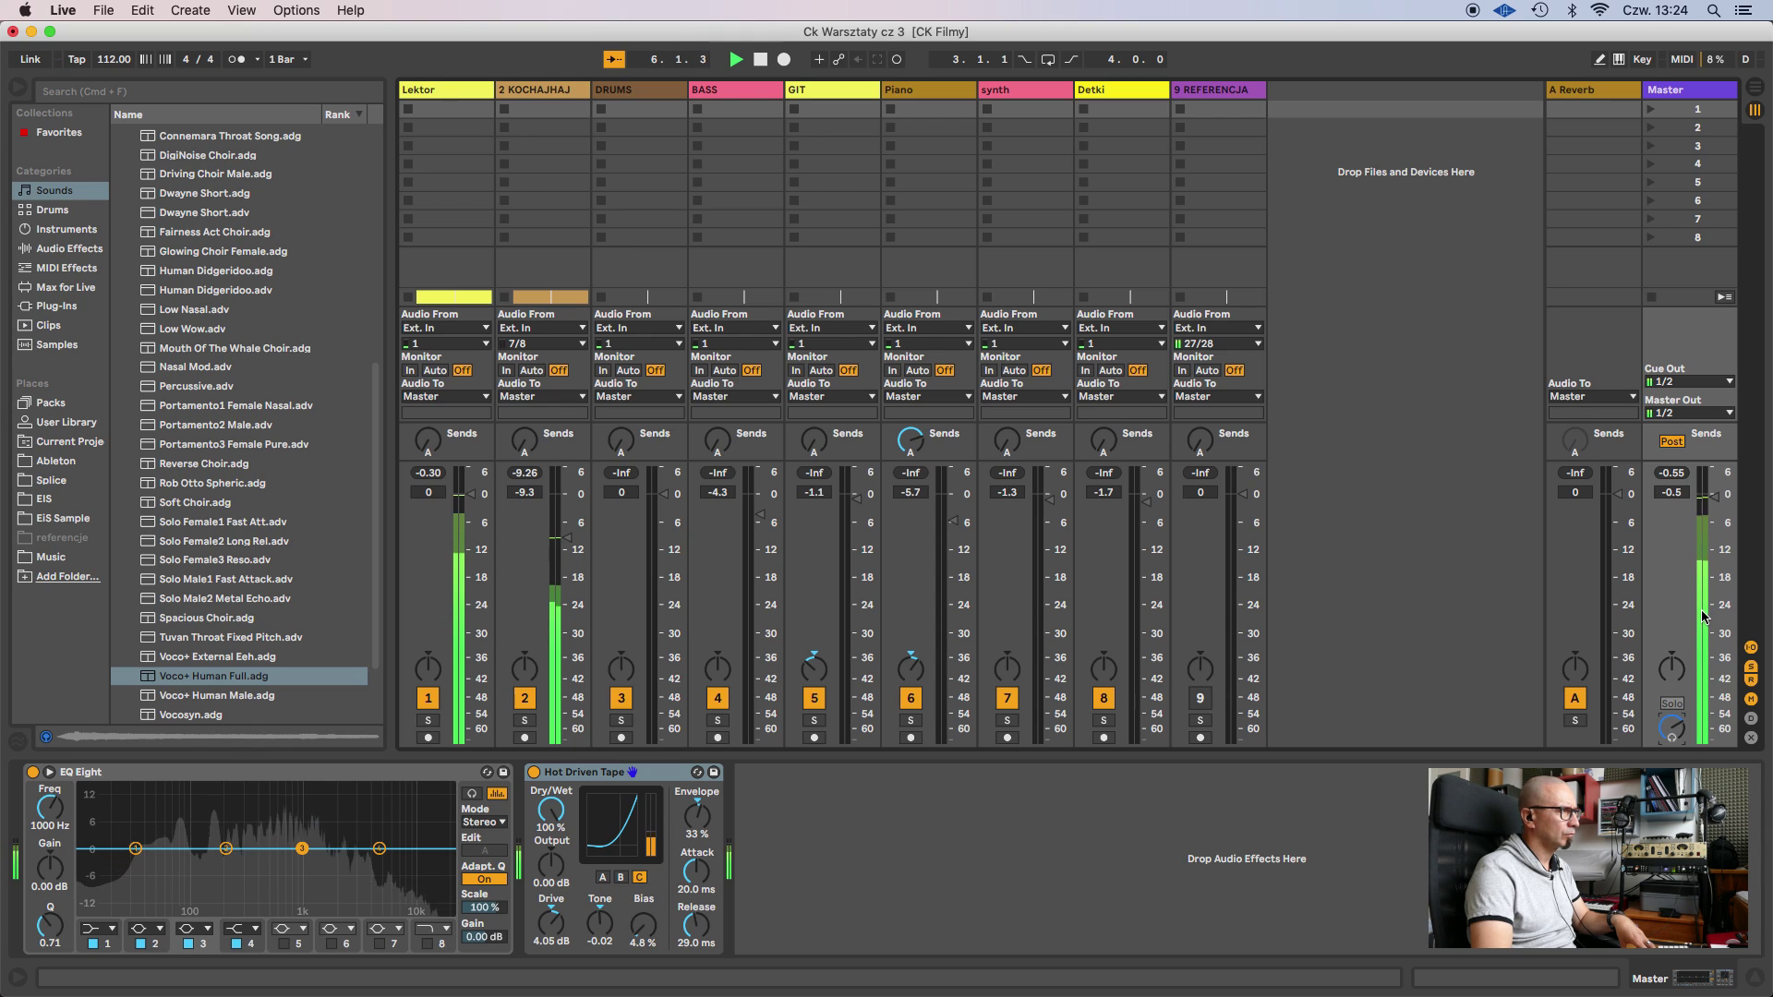
Remove the Hot Driven Tape effect from the master track, stop playback and return to the arrangement.
{"action": "key", "text": "Delete"}
{"action": "key", "text": "space"}
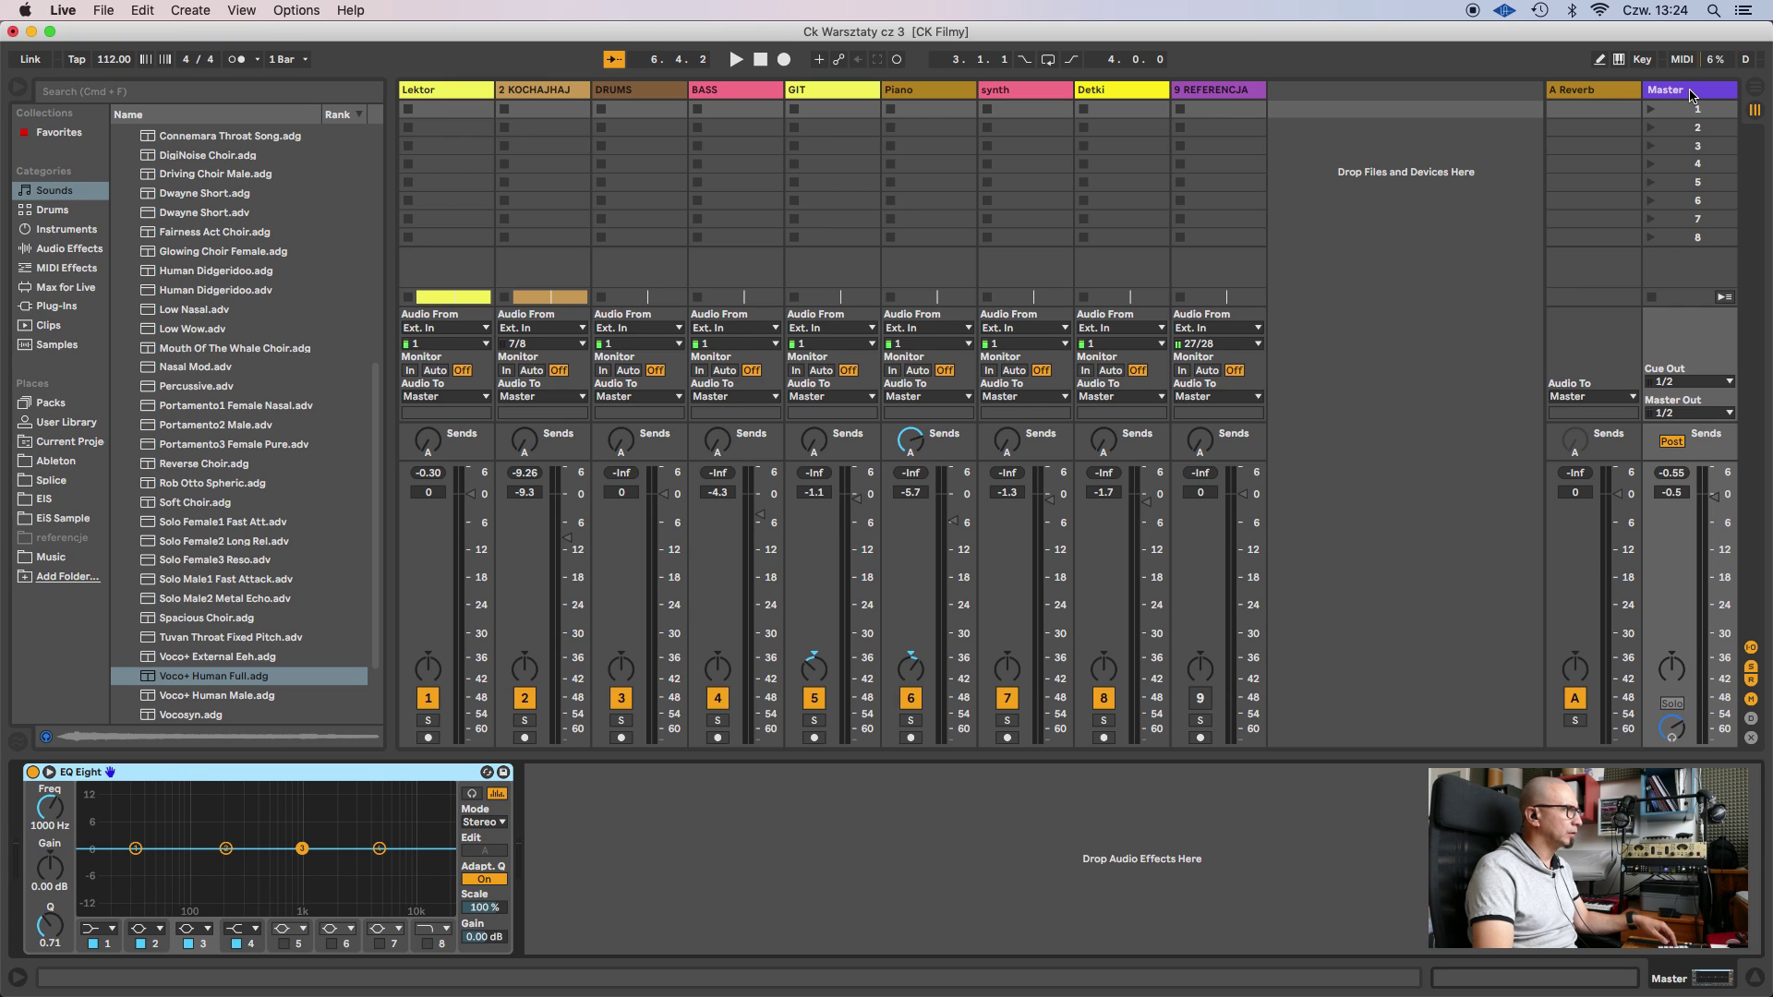
{"action": "key", "text": "Tab"}
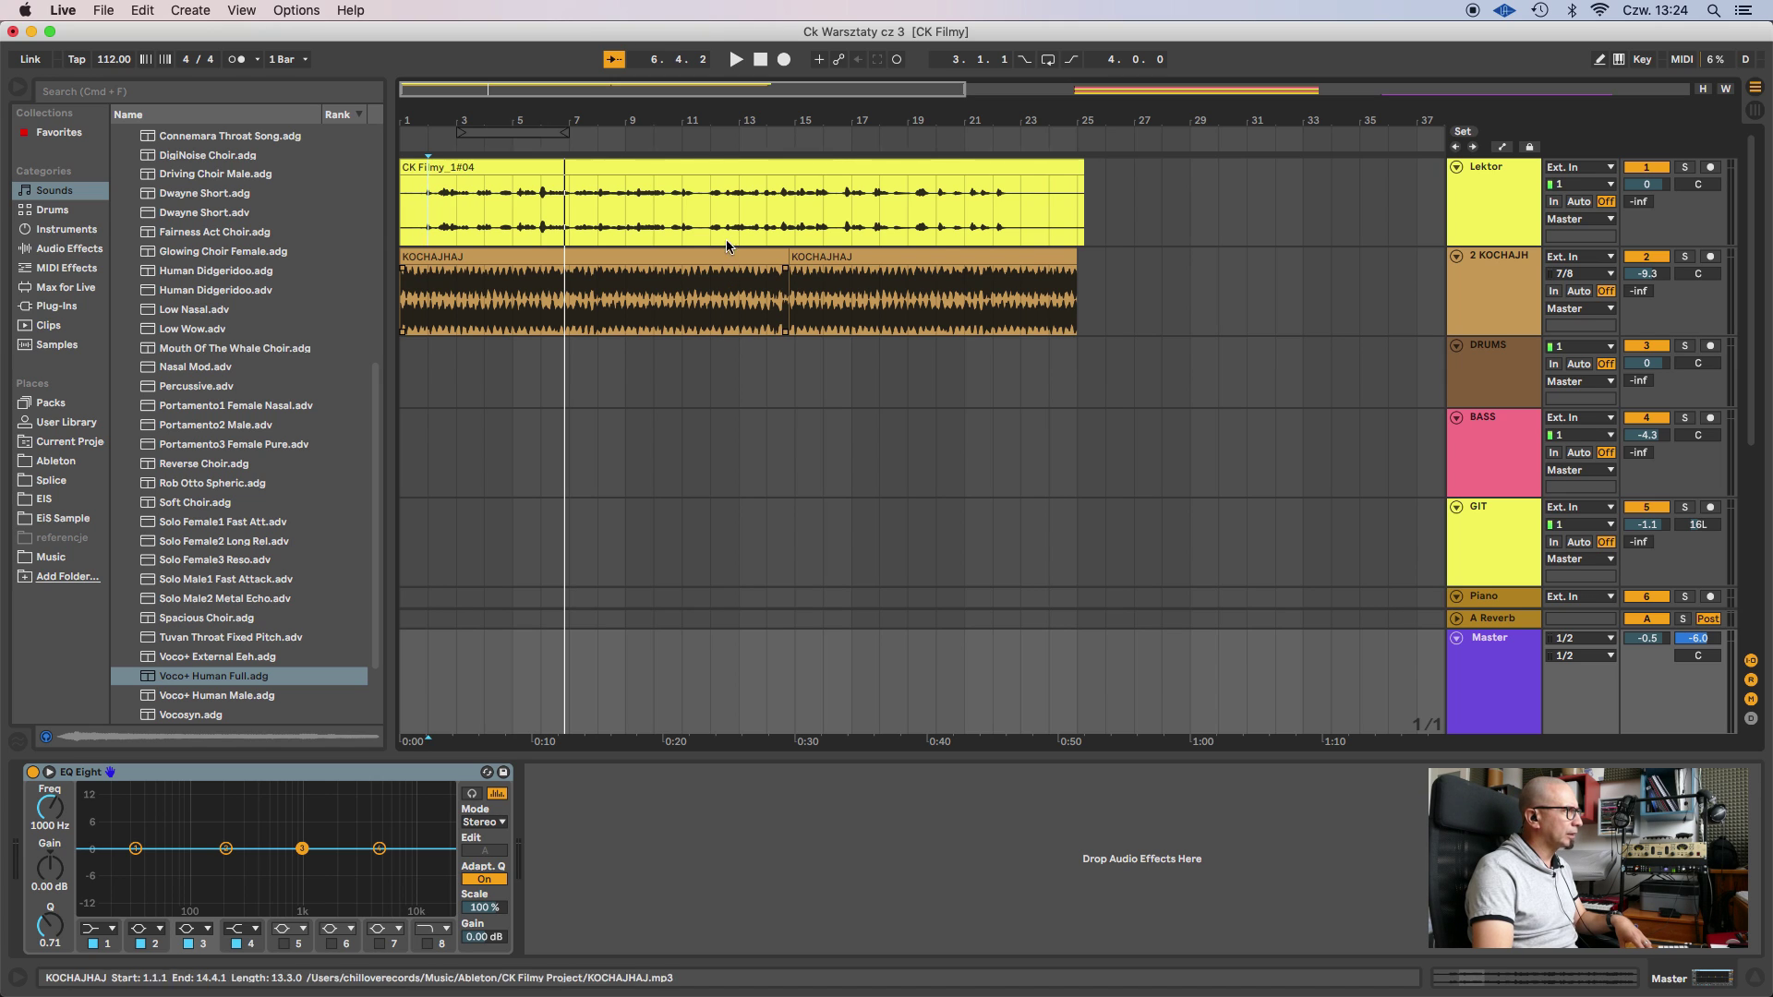
Set up an audio export of the Lektor clip's full length from the Master, with MP3 encoding off and PCM encoding on as 24-bit WAV.
{"action": "left_click", "coordinate": [703, 167]}
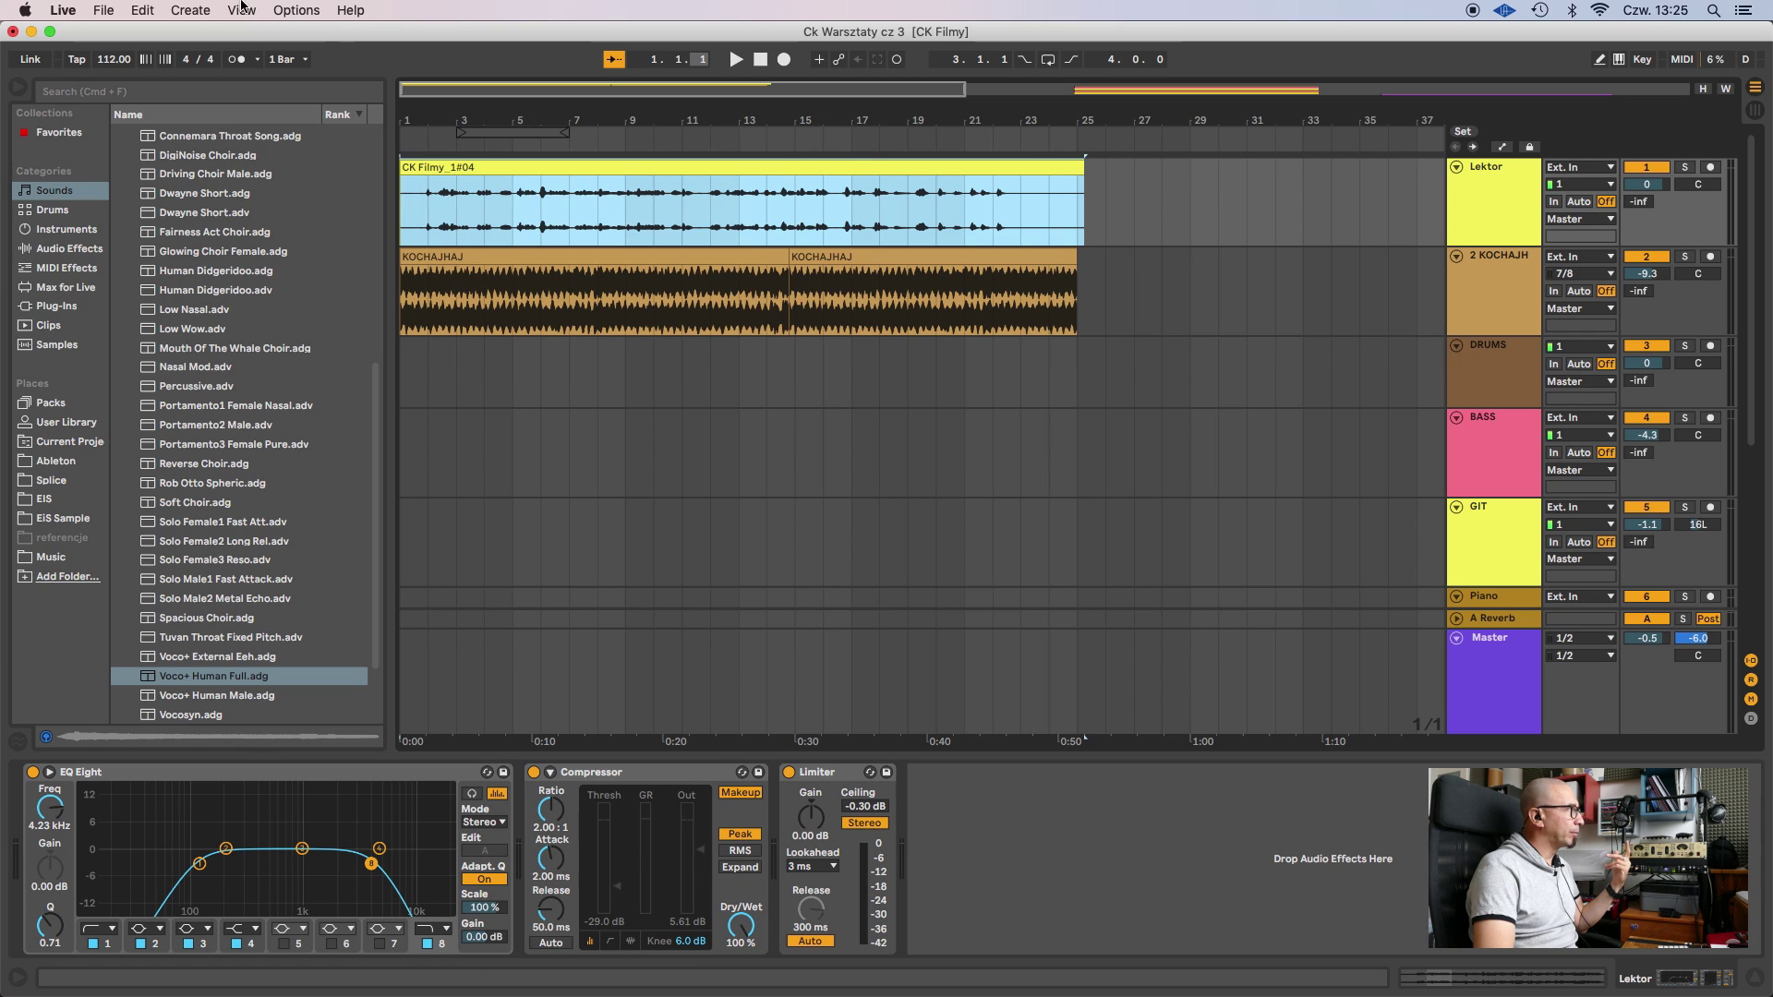
{"action": "left_click", "coordinate": [104, 9]}
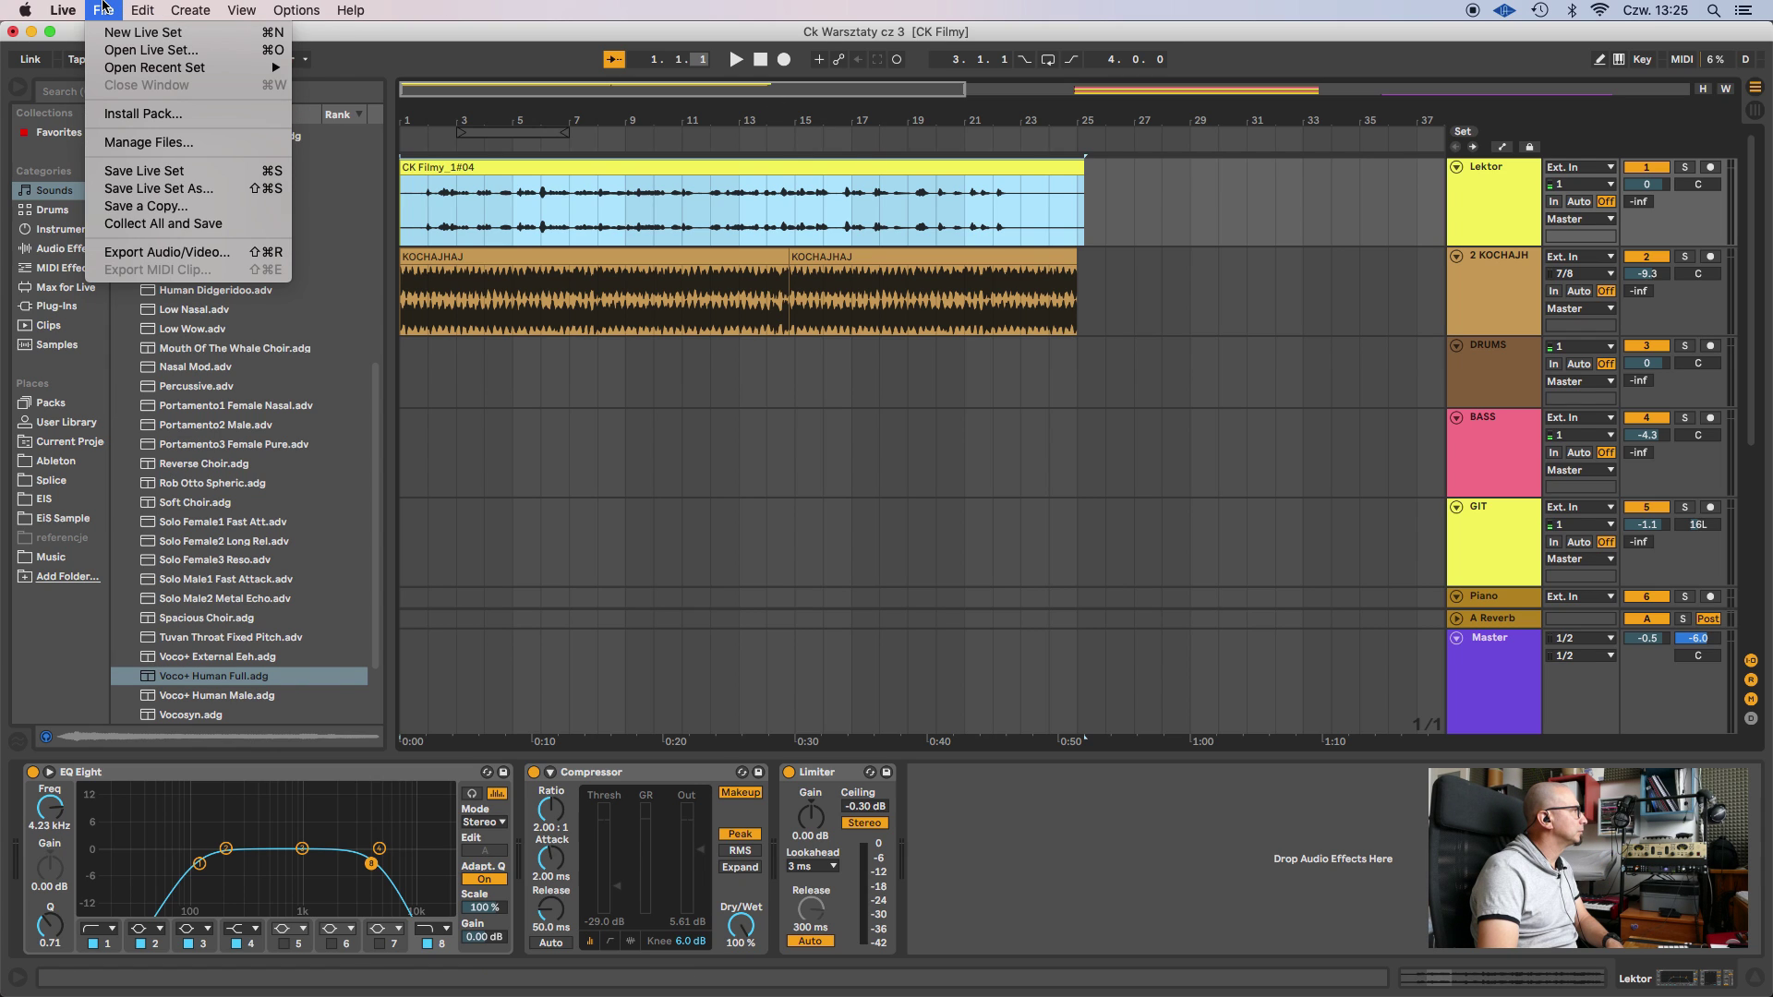
{"action": "left_click", "coordinate": [163, 256]}
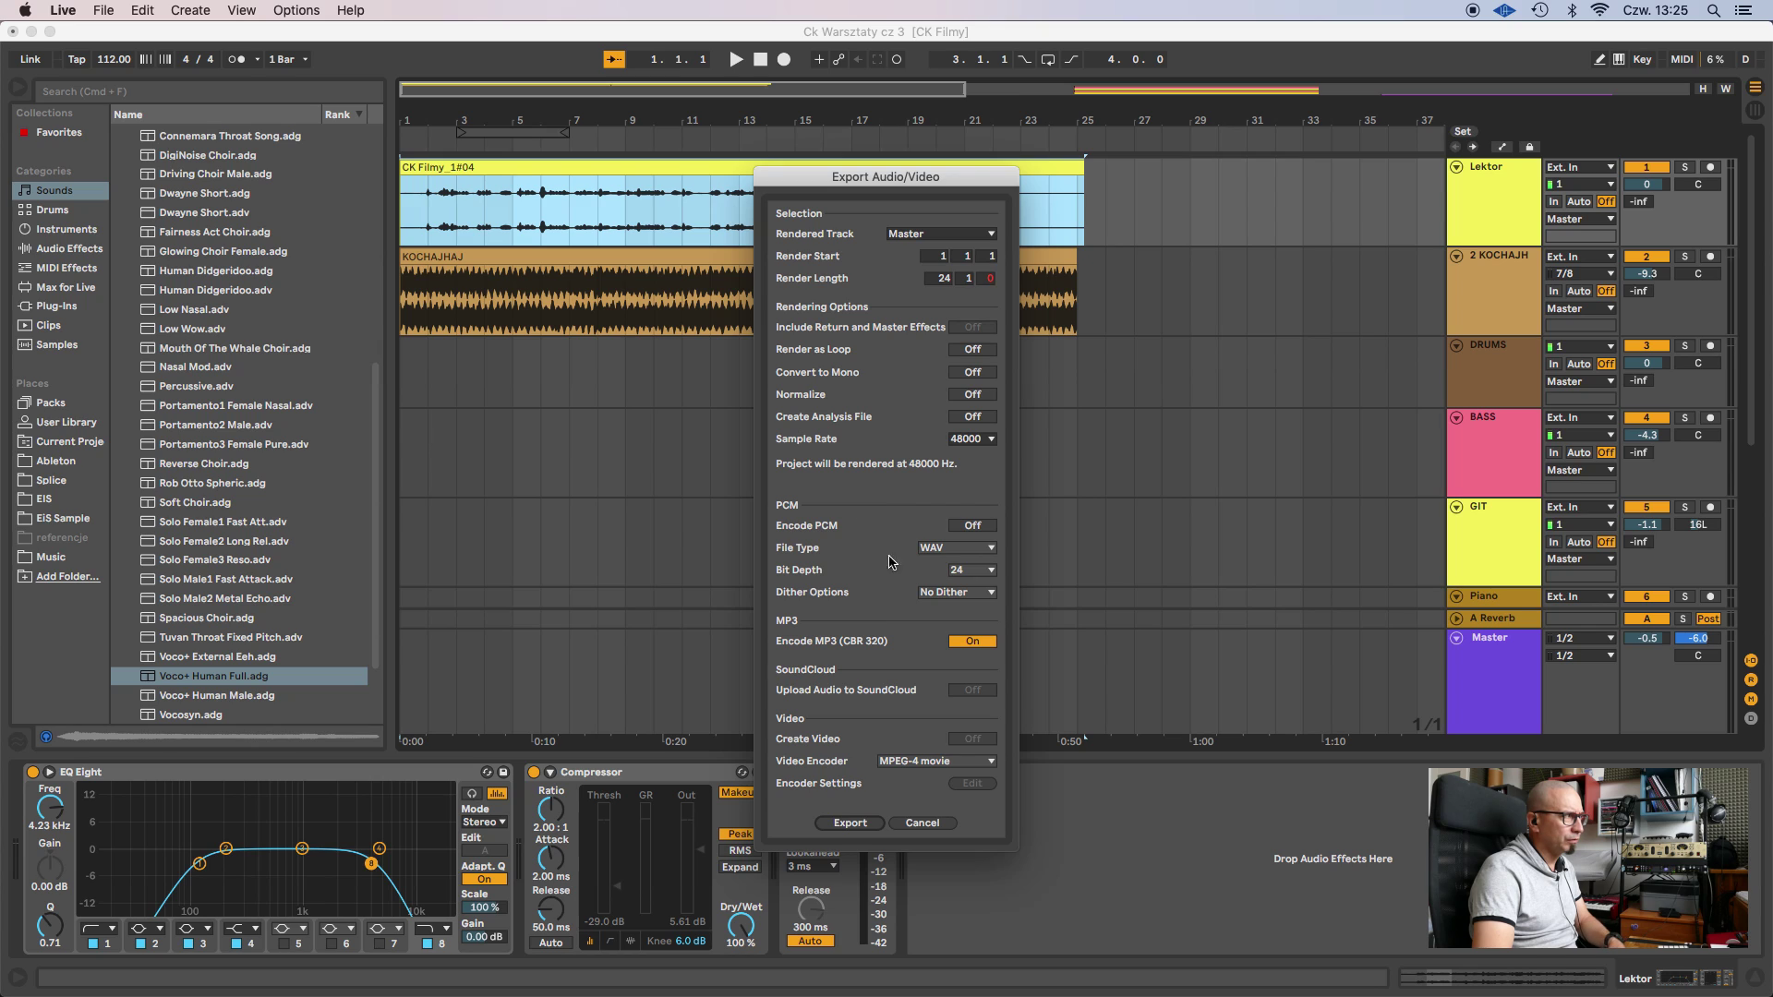
{"action": "left_click", "coordinate": [968, 642]}
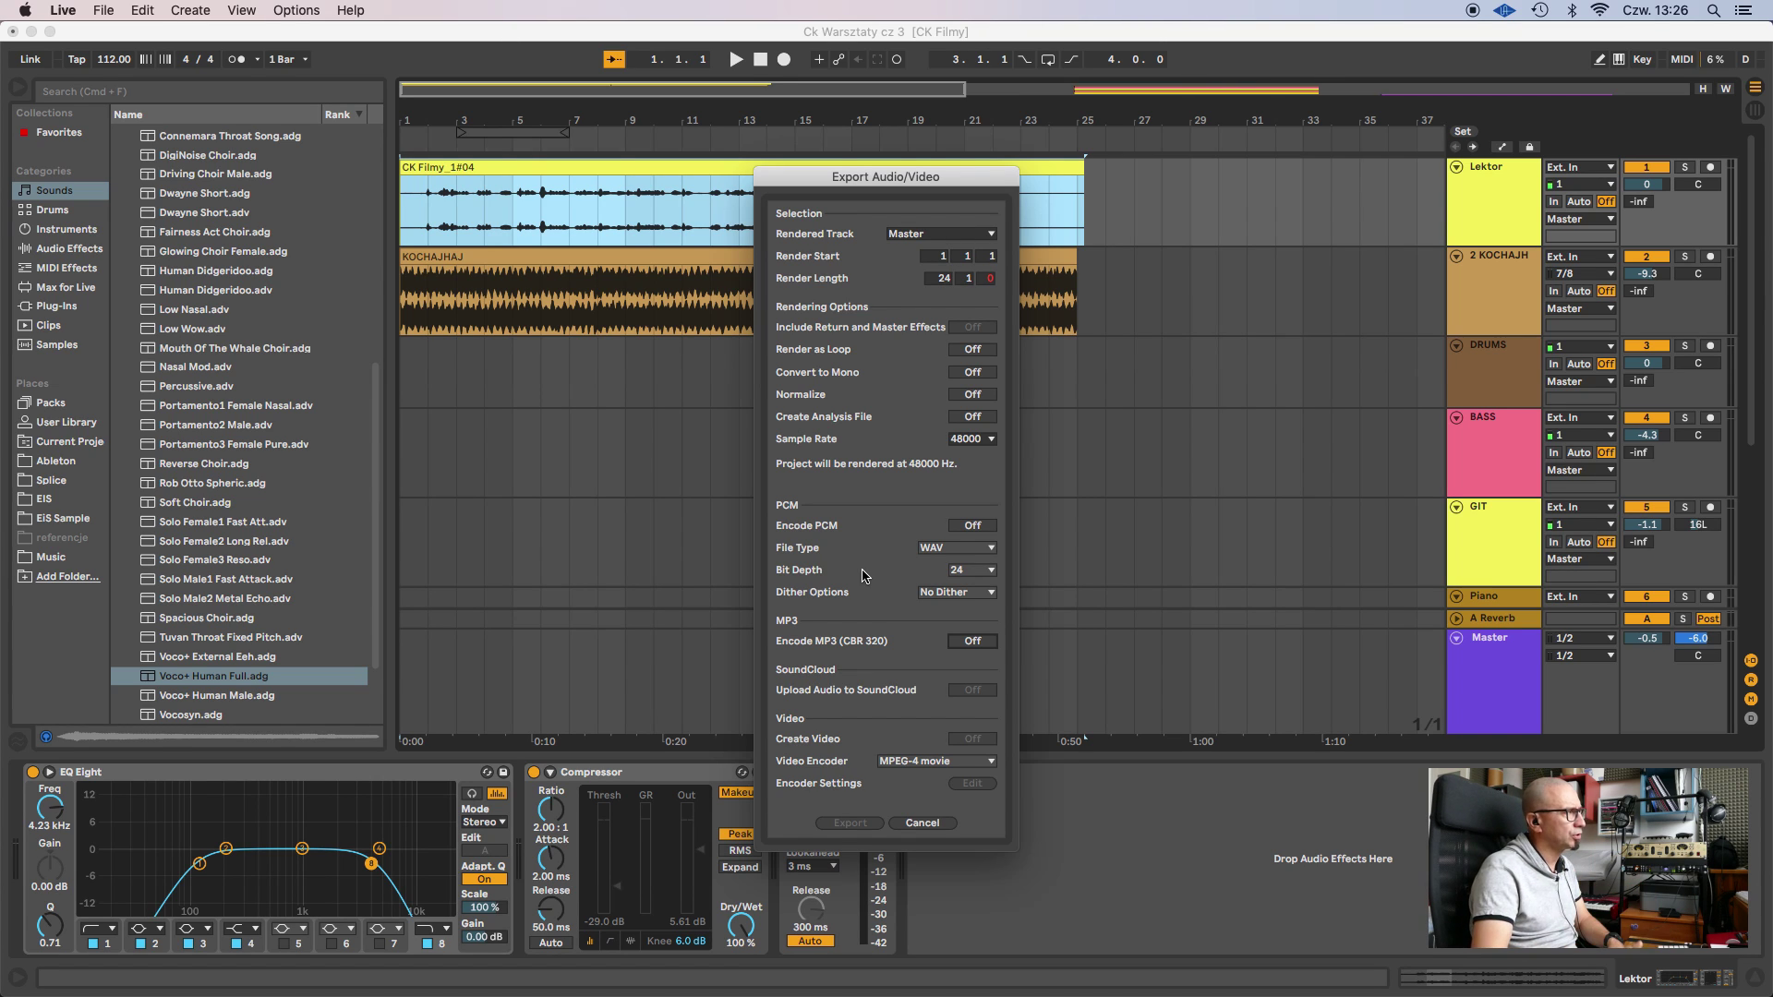
{"action": "left_click", "coordinate": [966, 527]}
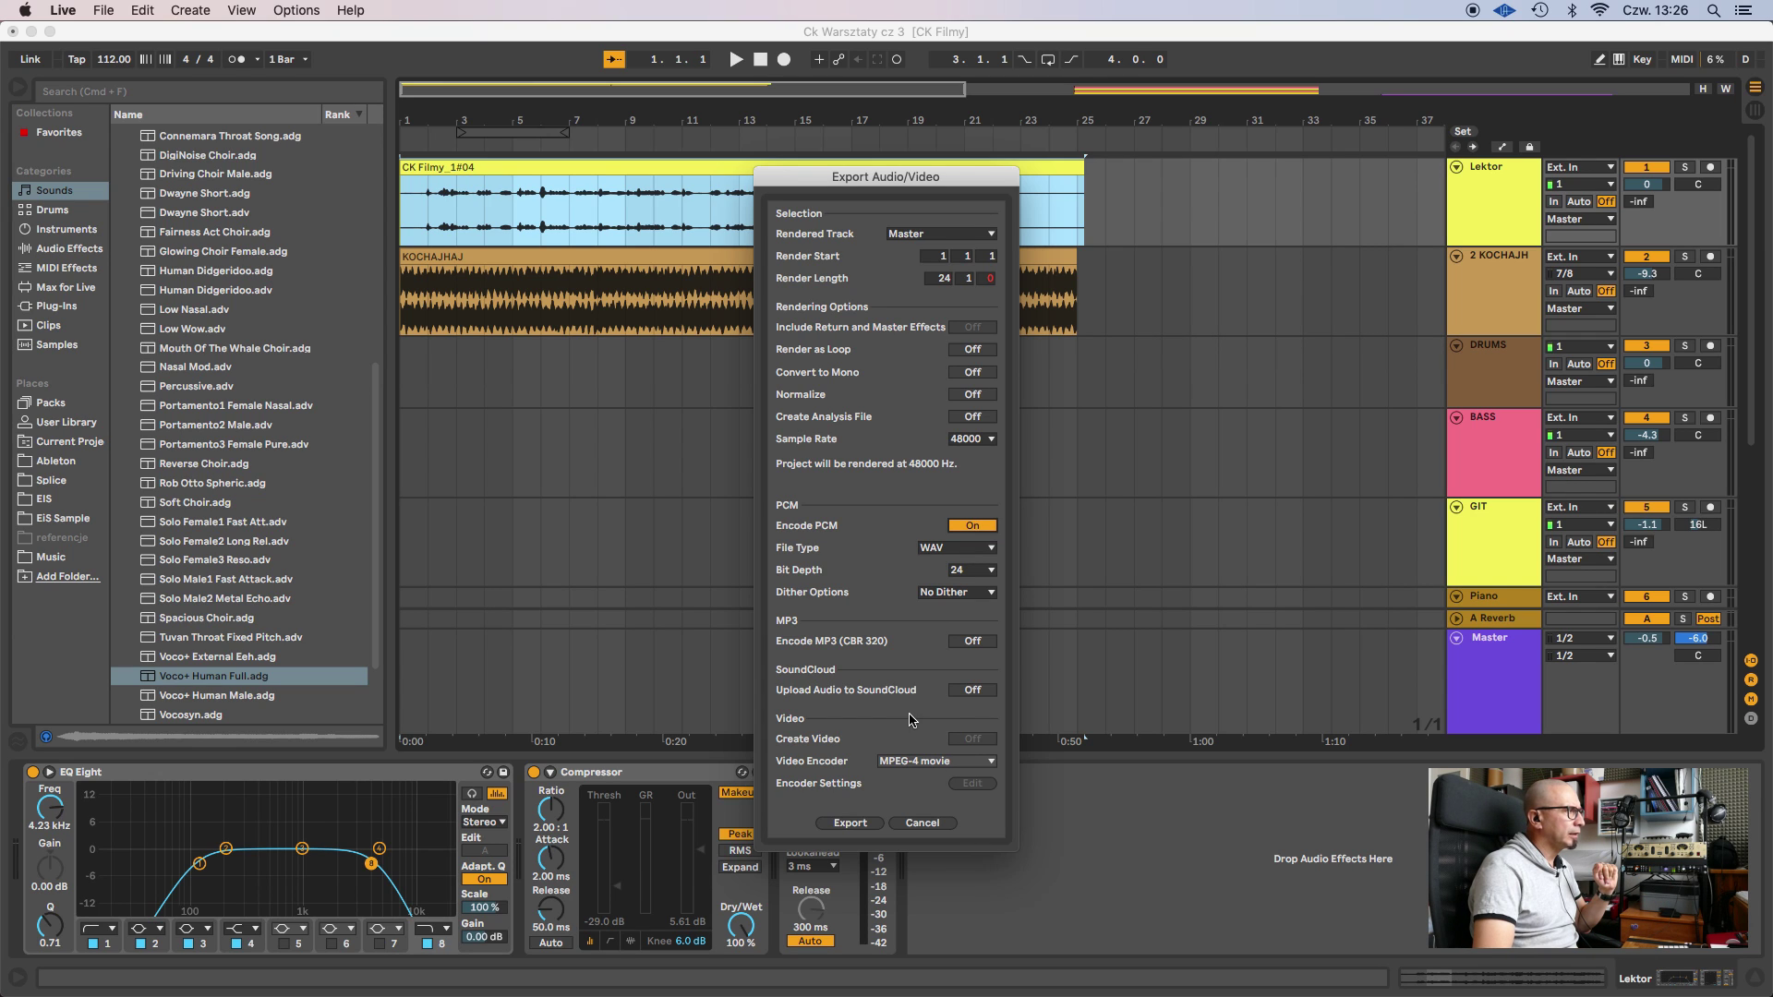
Export the mix into the CK Filmy Project folder as Lektor mix.wav.
{"action": "left_click", "coordinate": [852, 824]}
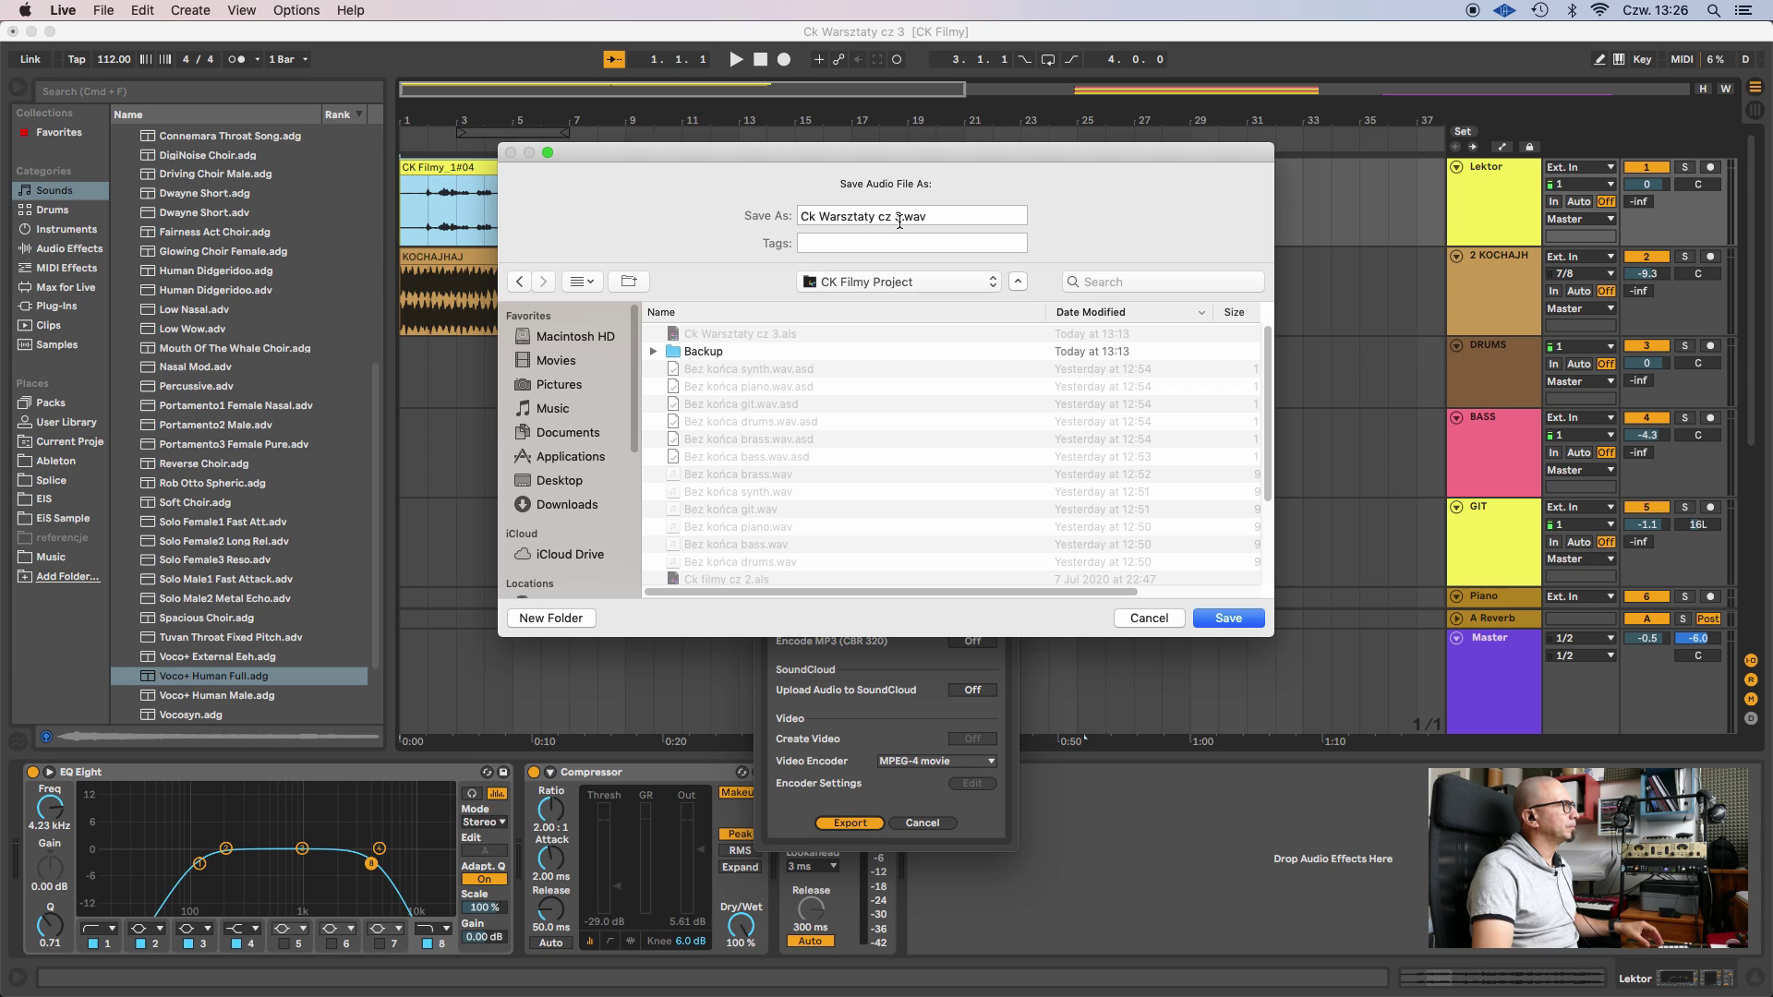
{"action": "left_click_drag", "start_coordinate": [900, 222], "coordinate": [778, 222]}
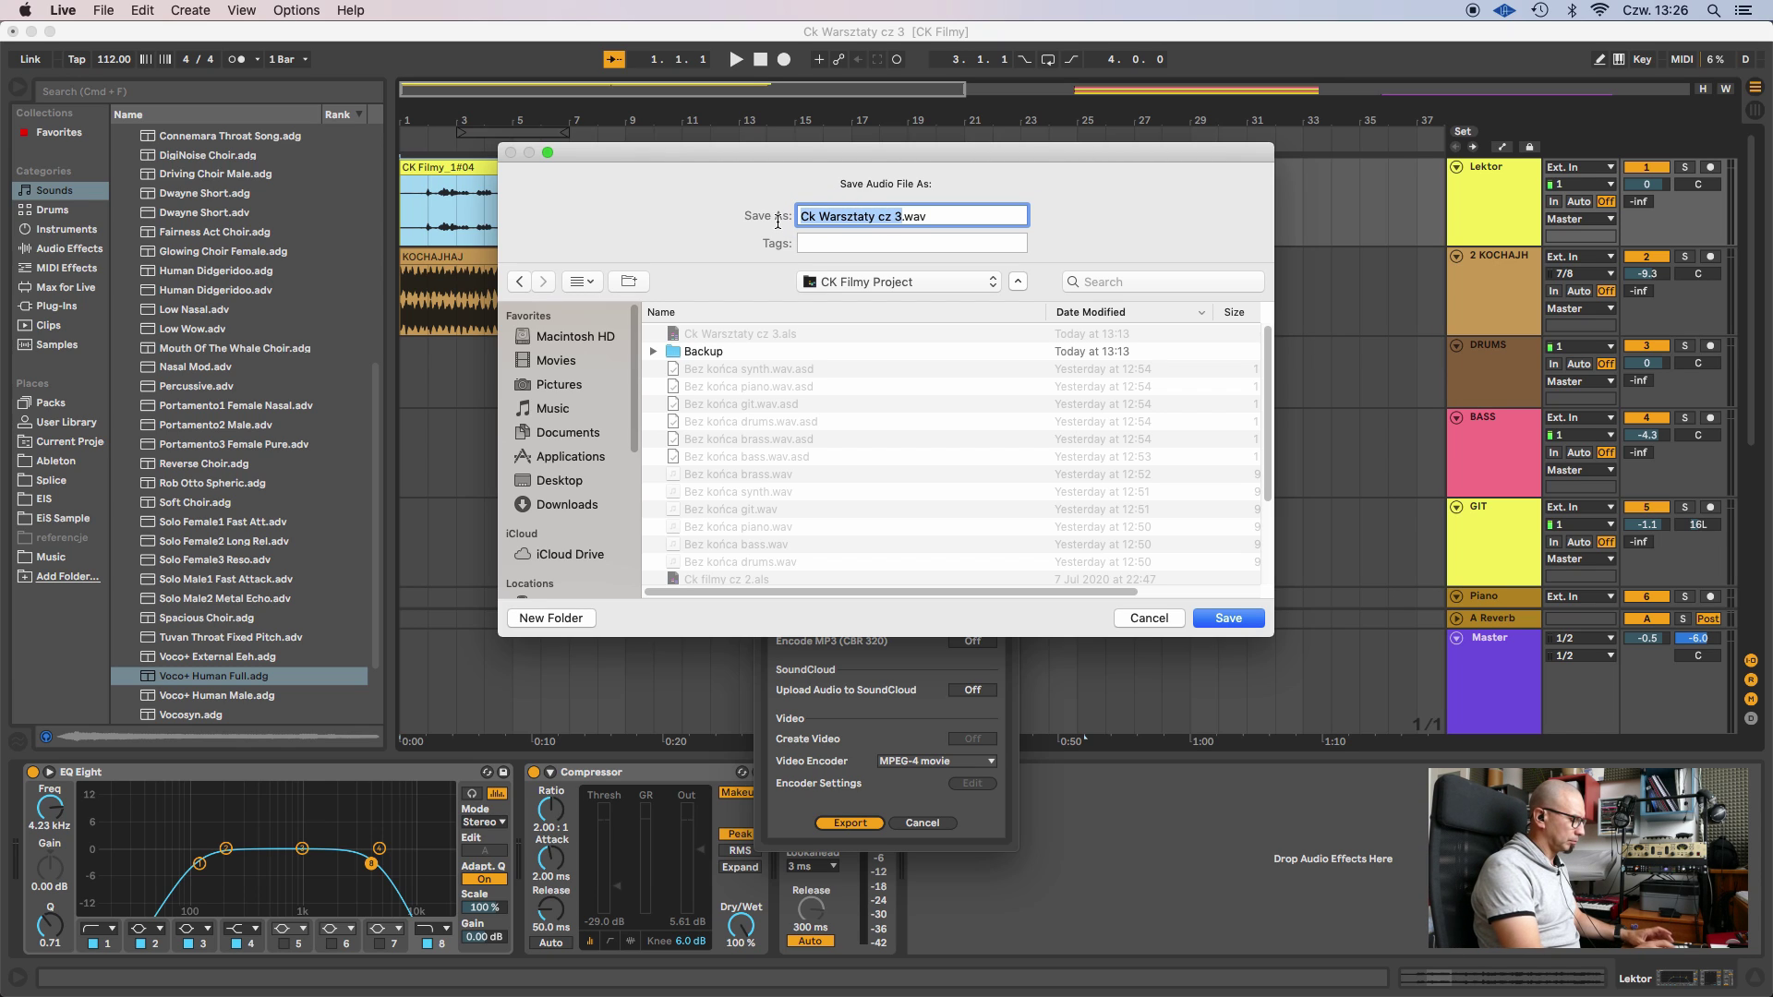
{"action": "type", "text": "Lek"}
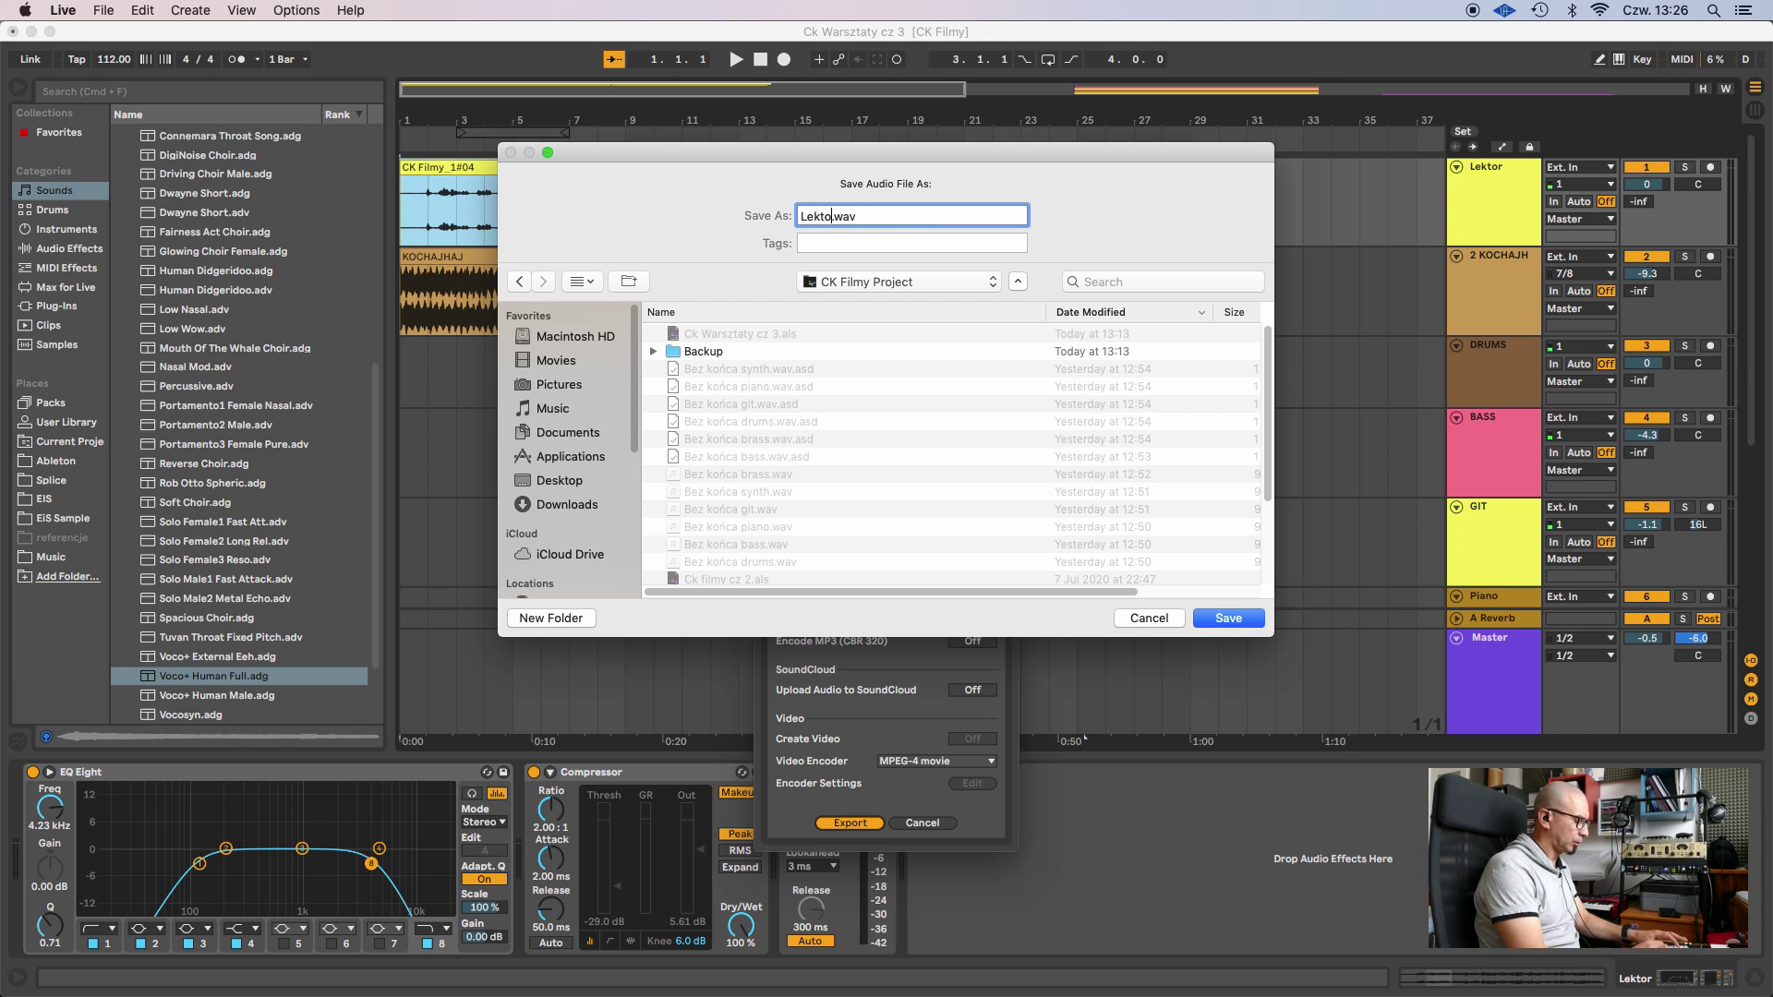
{"action": "type", "text": "tor mix"}
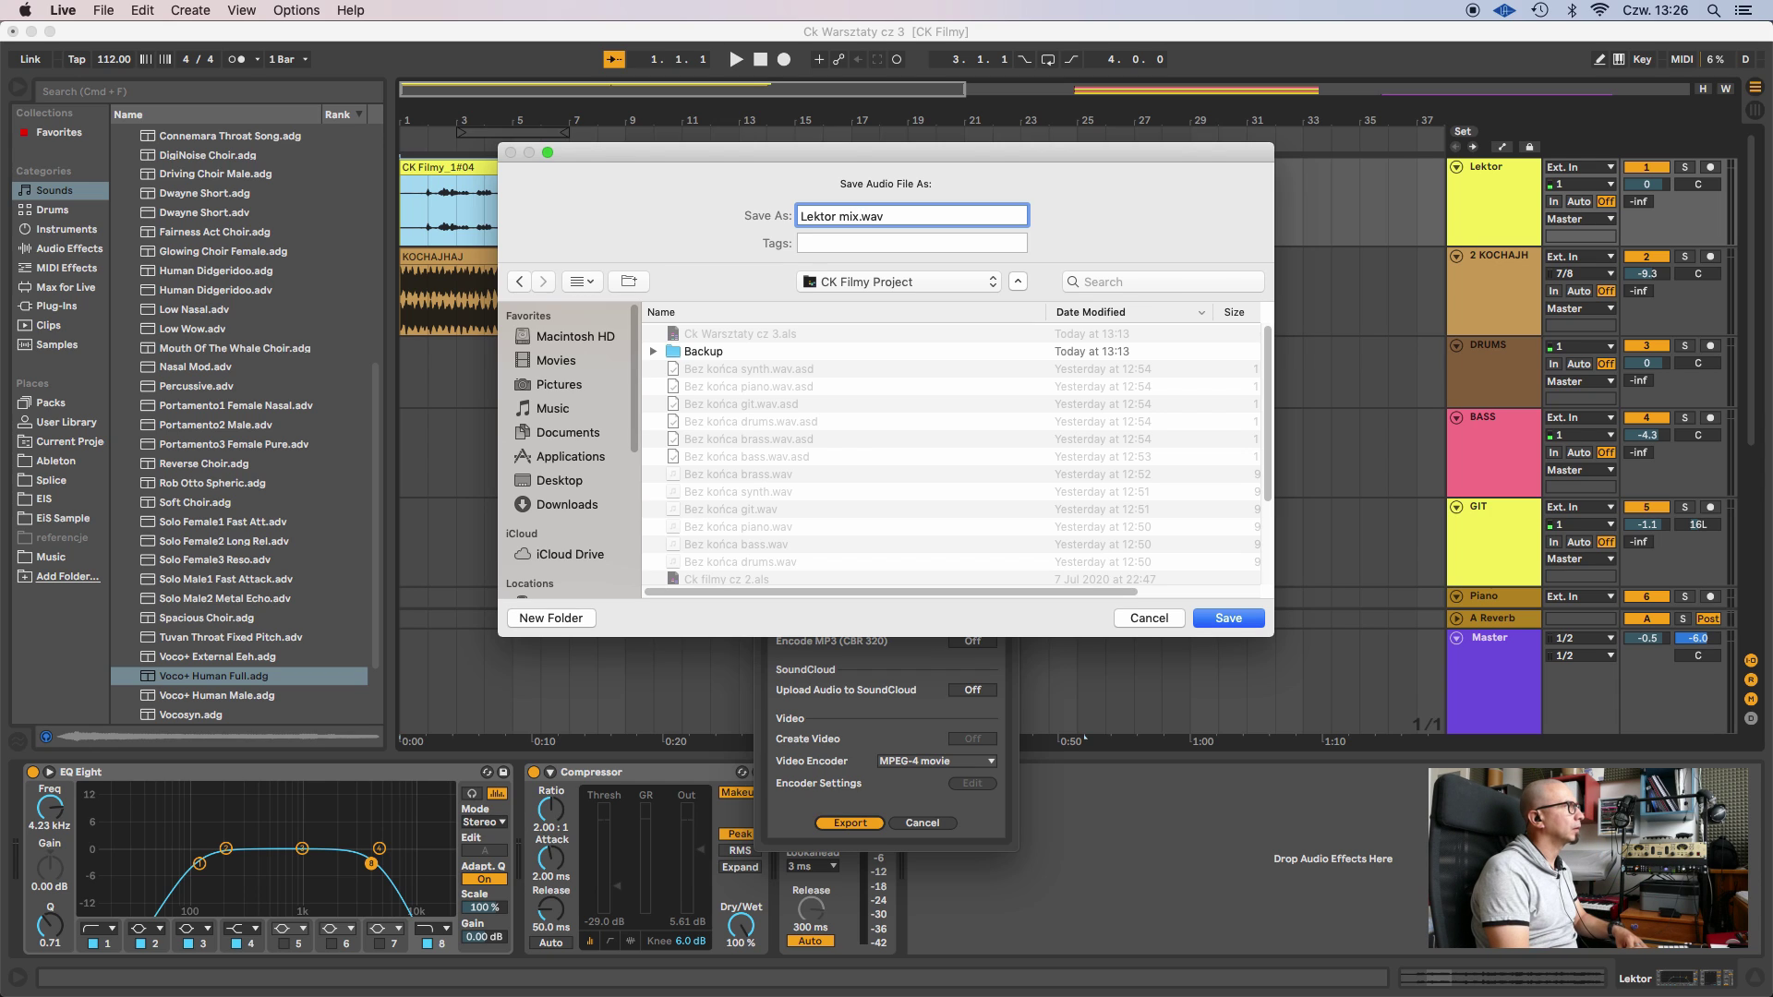
{"action": "key", "text": "Return"}
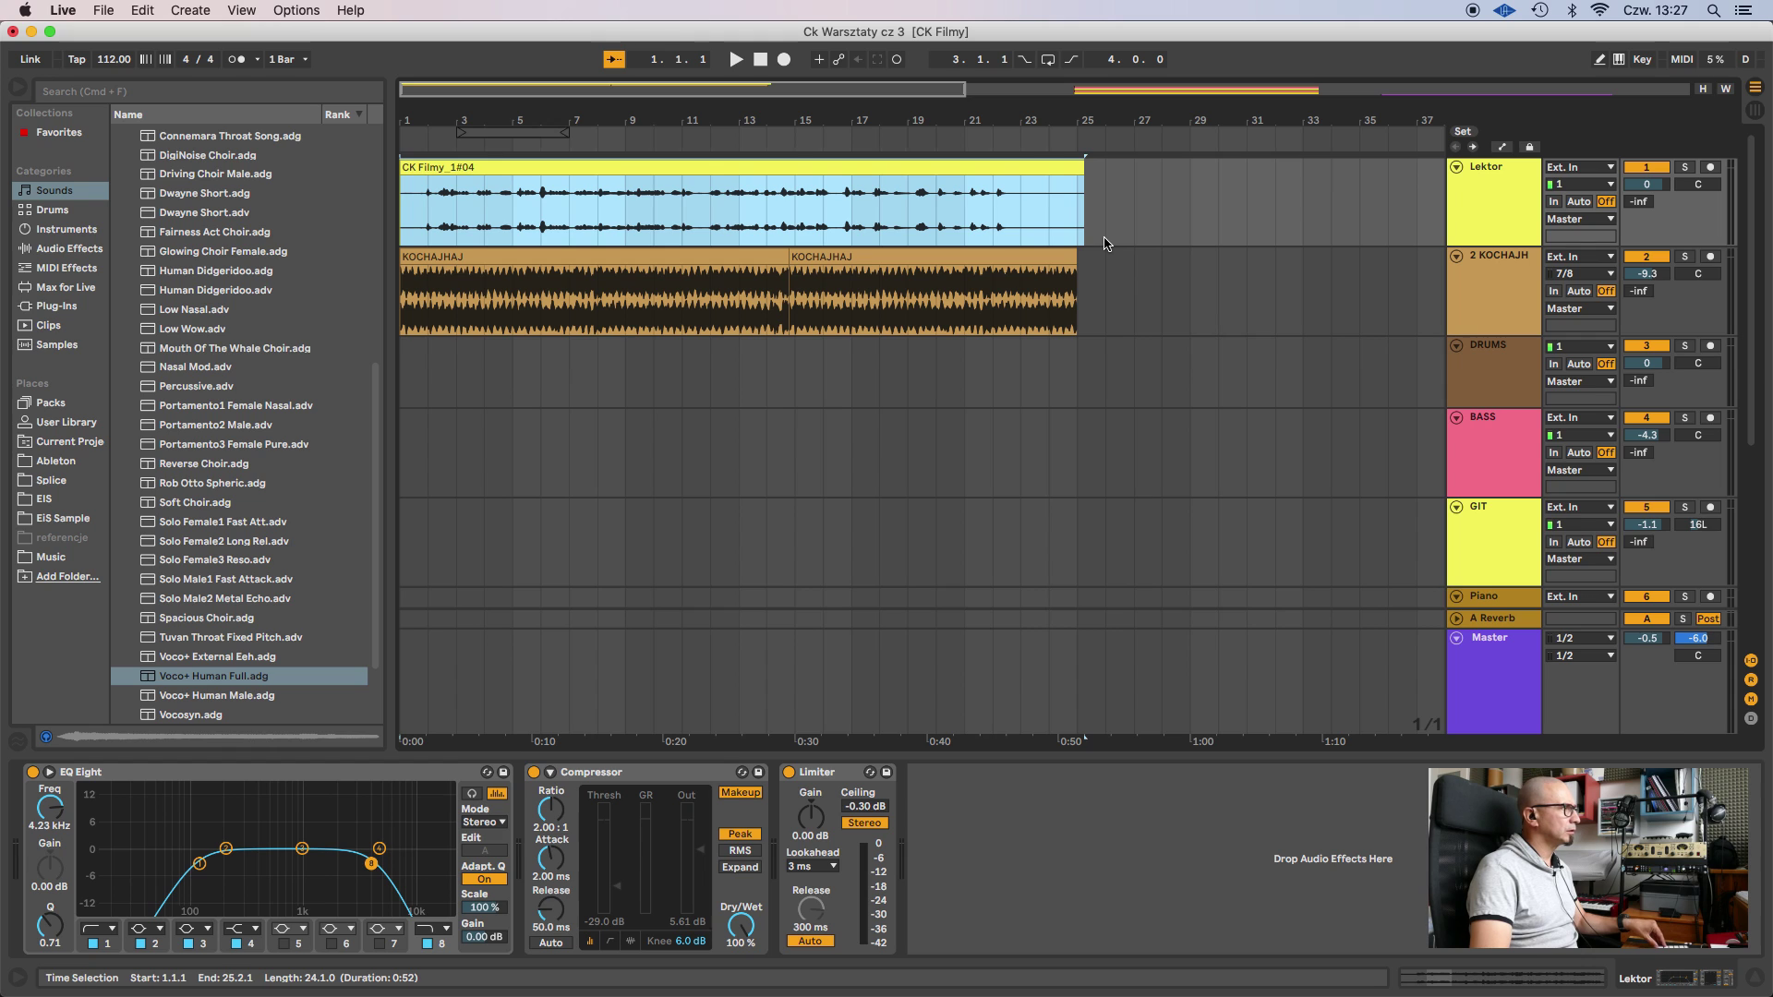
Fold and deactivate the Lektor and KOCHAJHAJ tracks in the arrangement.
{"action": "scroll", "coordinate": [1109, 259], "scroll_direction": "right", "scroll_amount": 5}
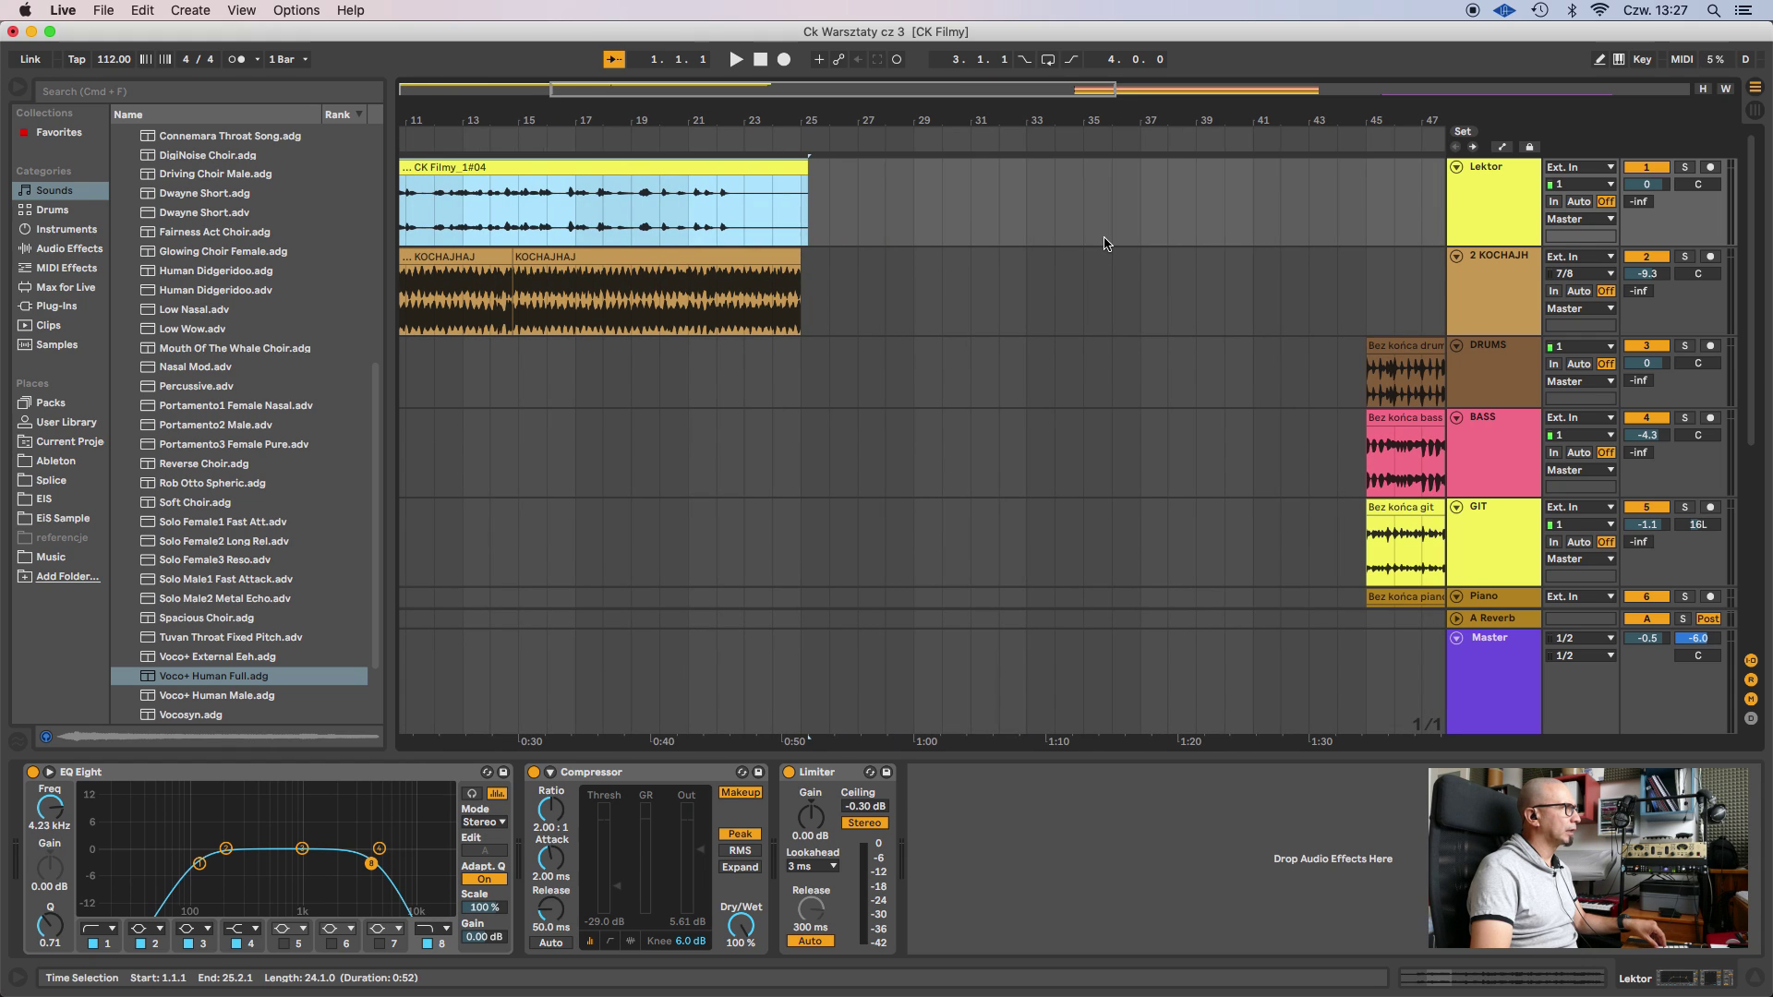
{"action": "scroll", "coordinate": [1105, 242], "scroll_direction": "left", "scroll_amount": 5}
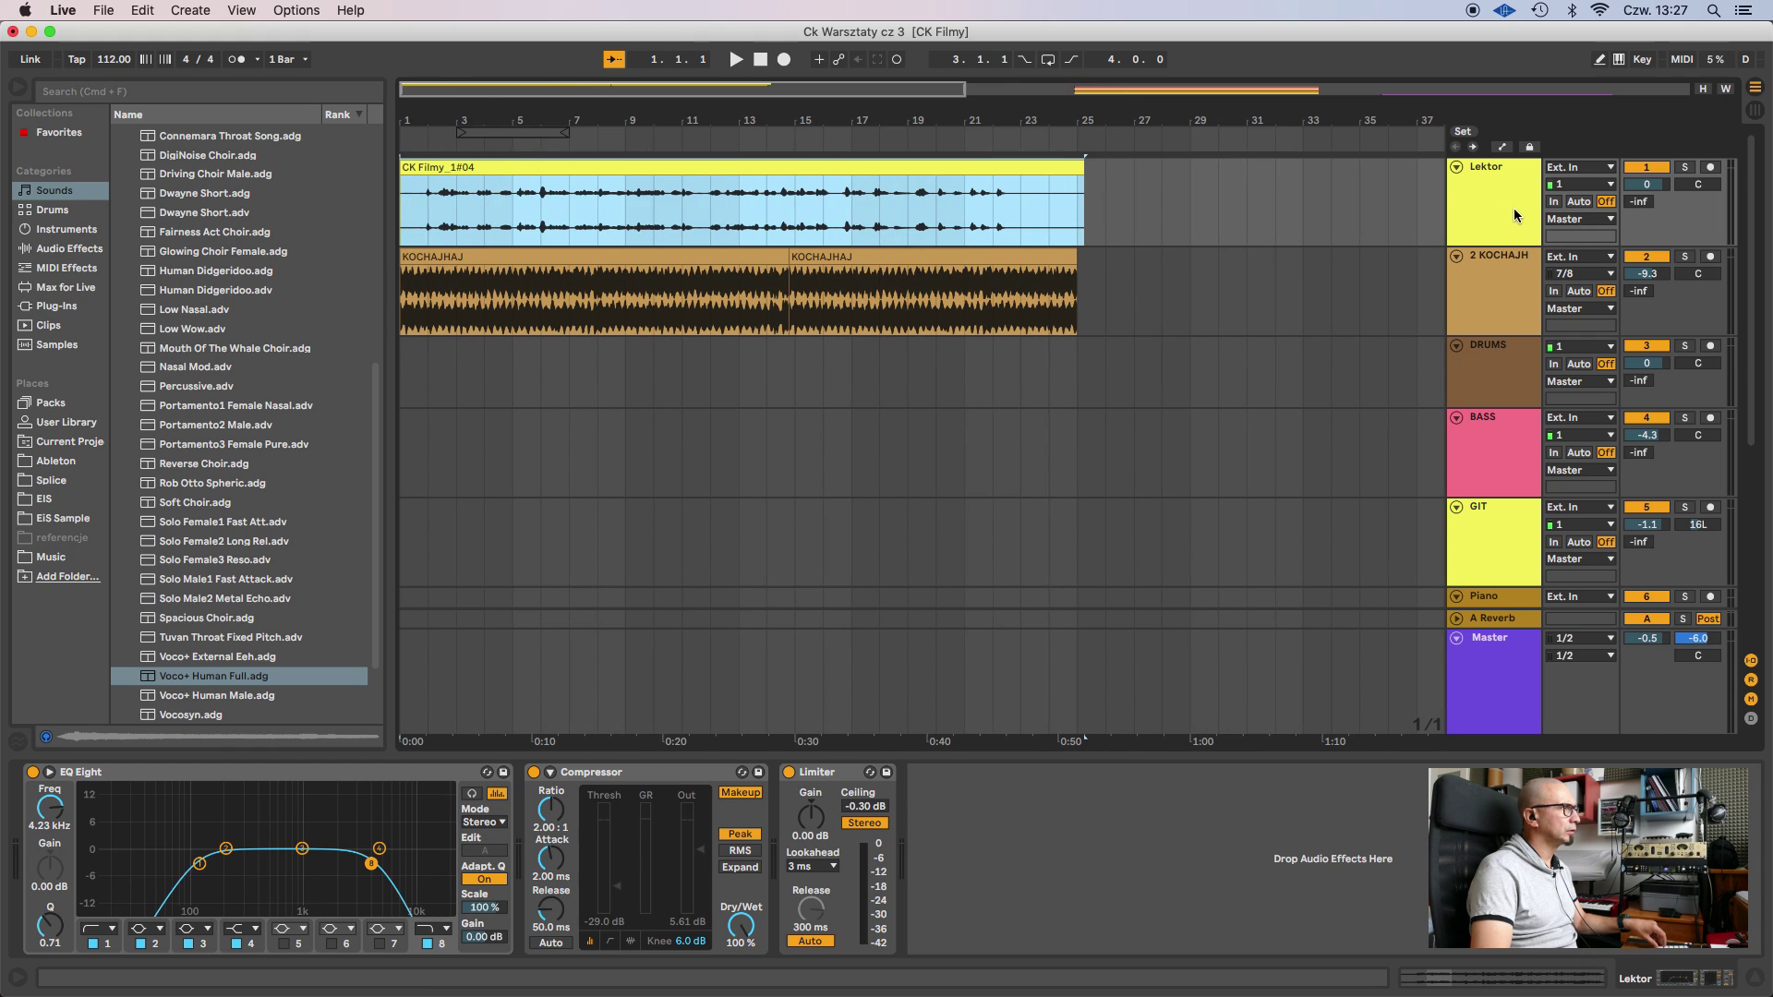
{"action": "left_click", "coordinate": [1457, 167]}
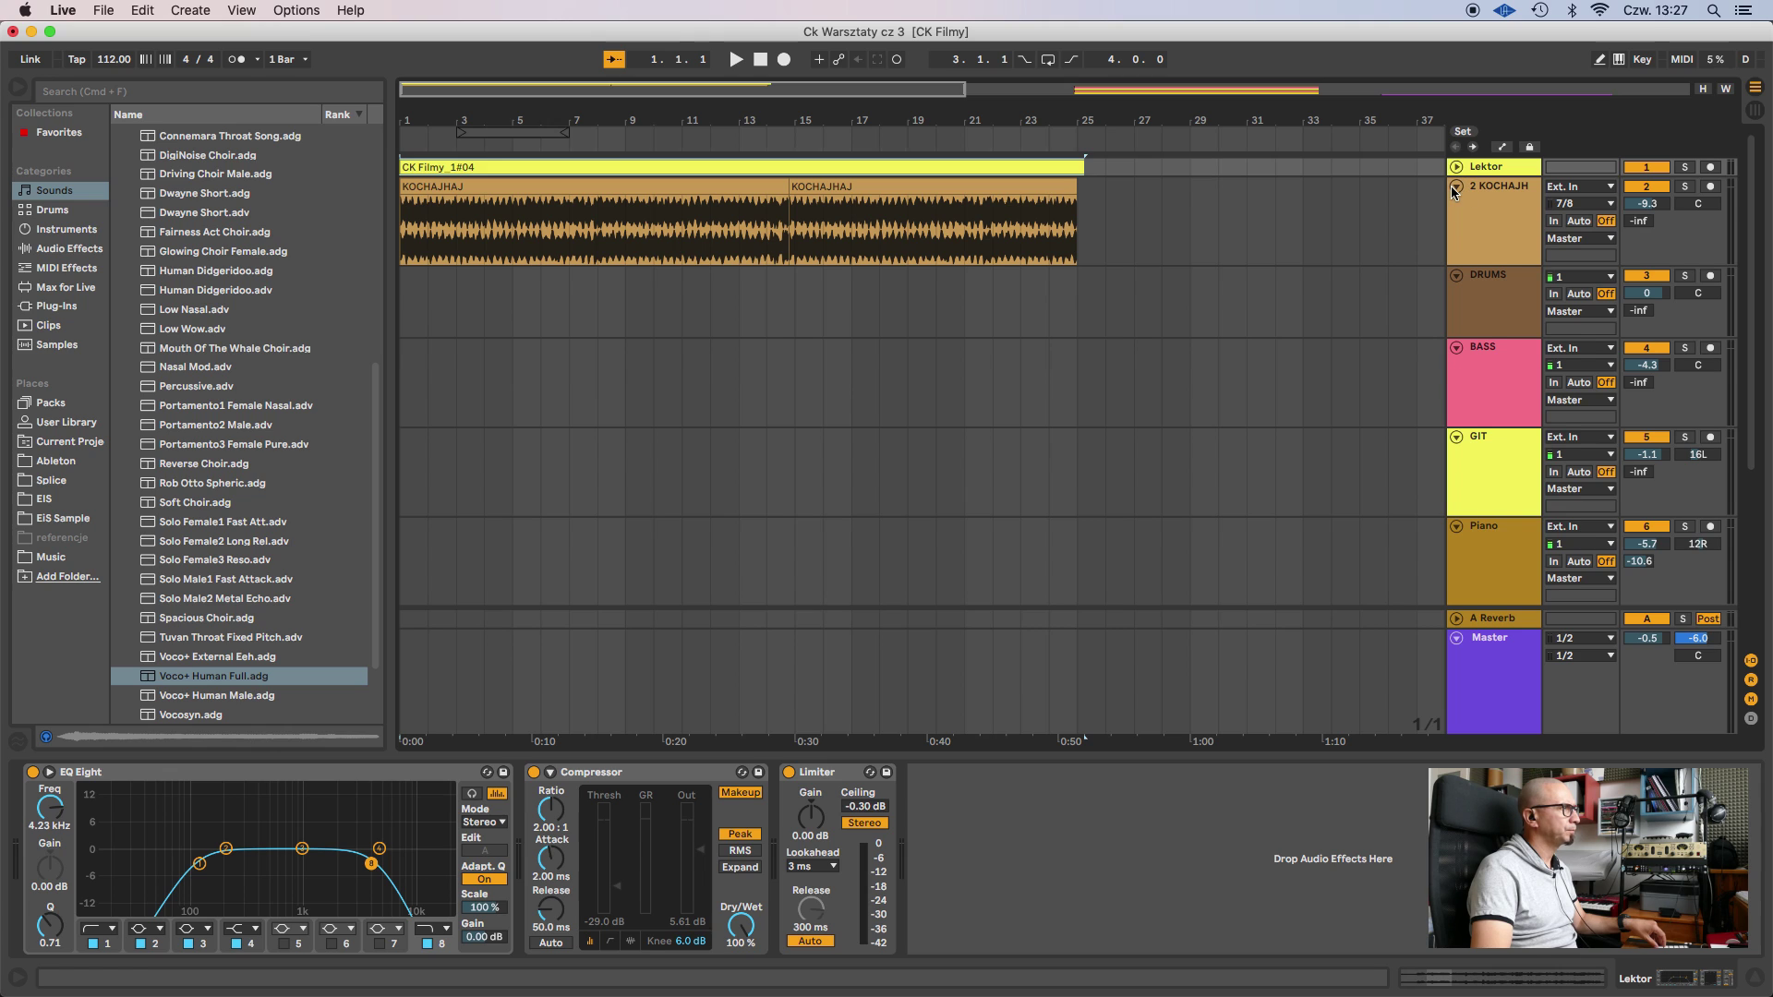
{"action": "left_click", "coordinate": [1456, 188]}
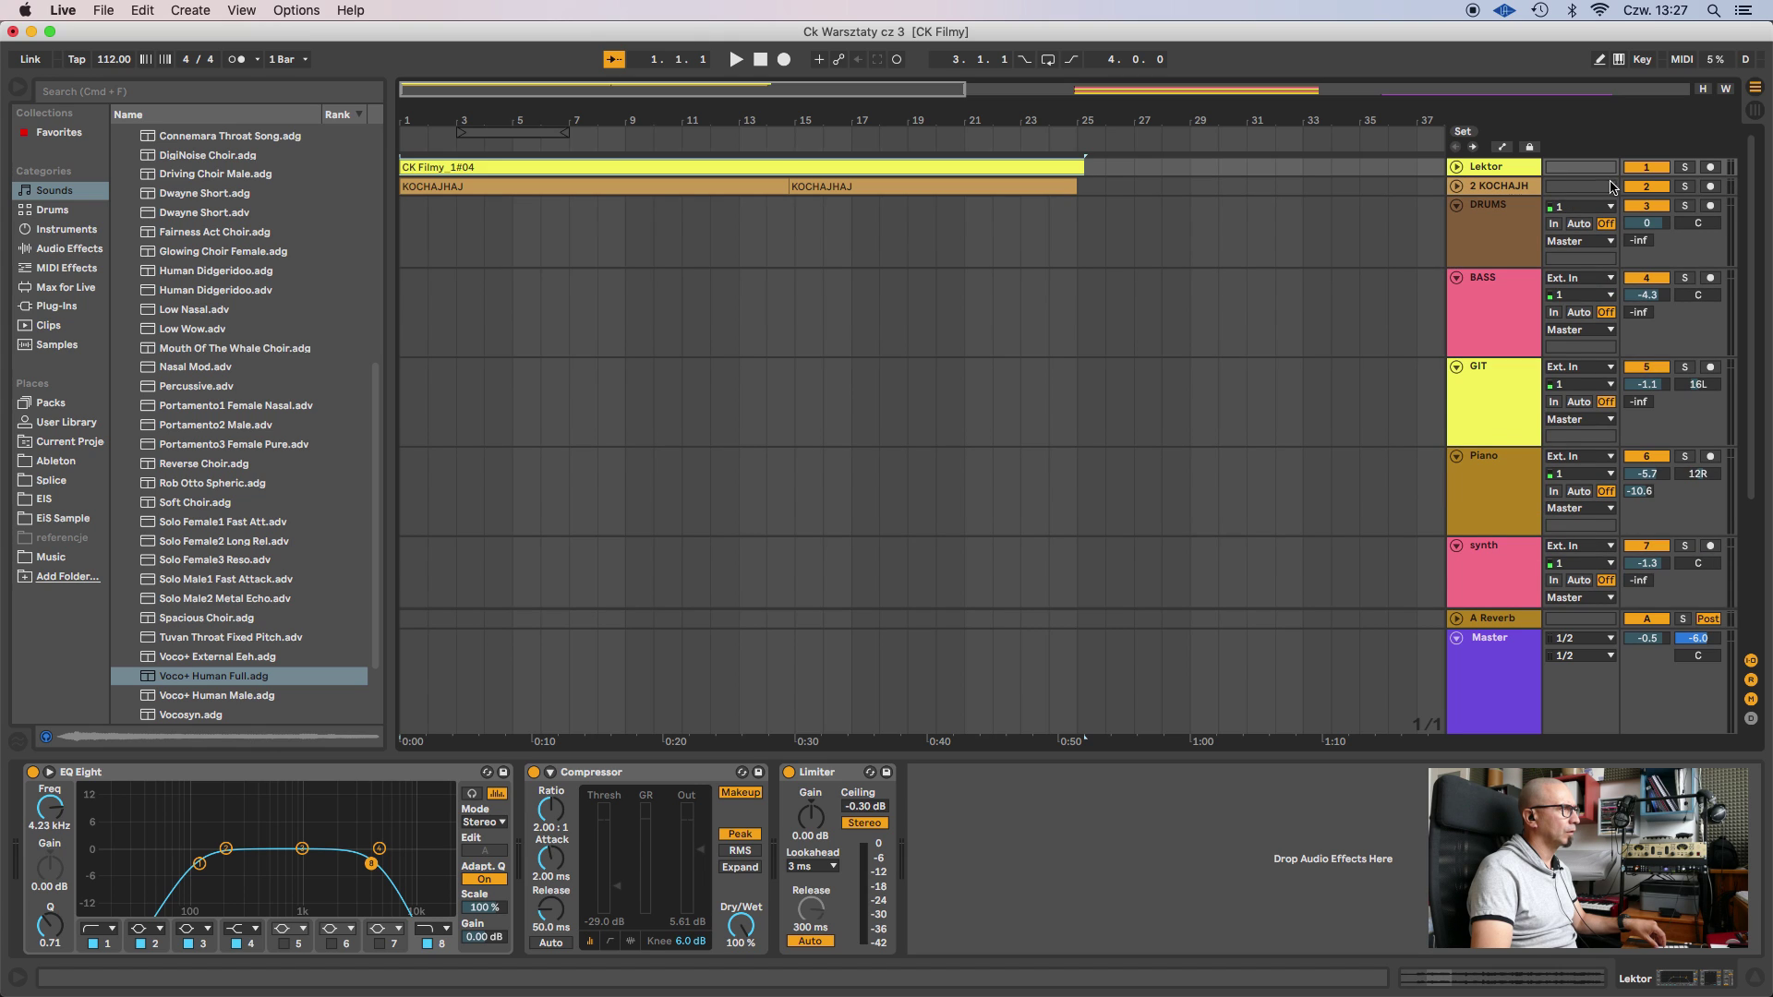
Insert an audio track below KOCHAJHAJ and place Lektor mix.wav from the current project at its start.
{"action": "right_click", "coordinate": [1520, 187]}
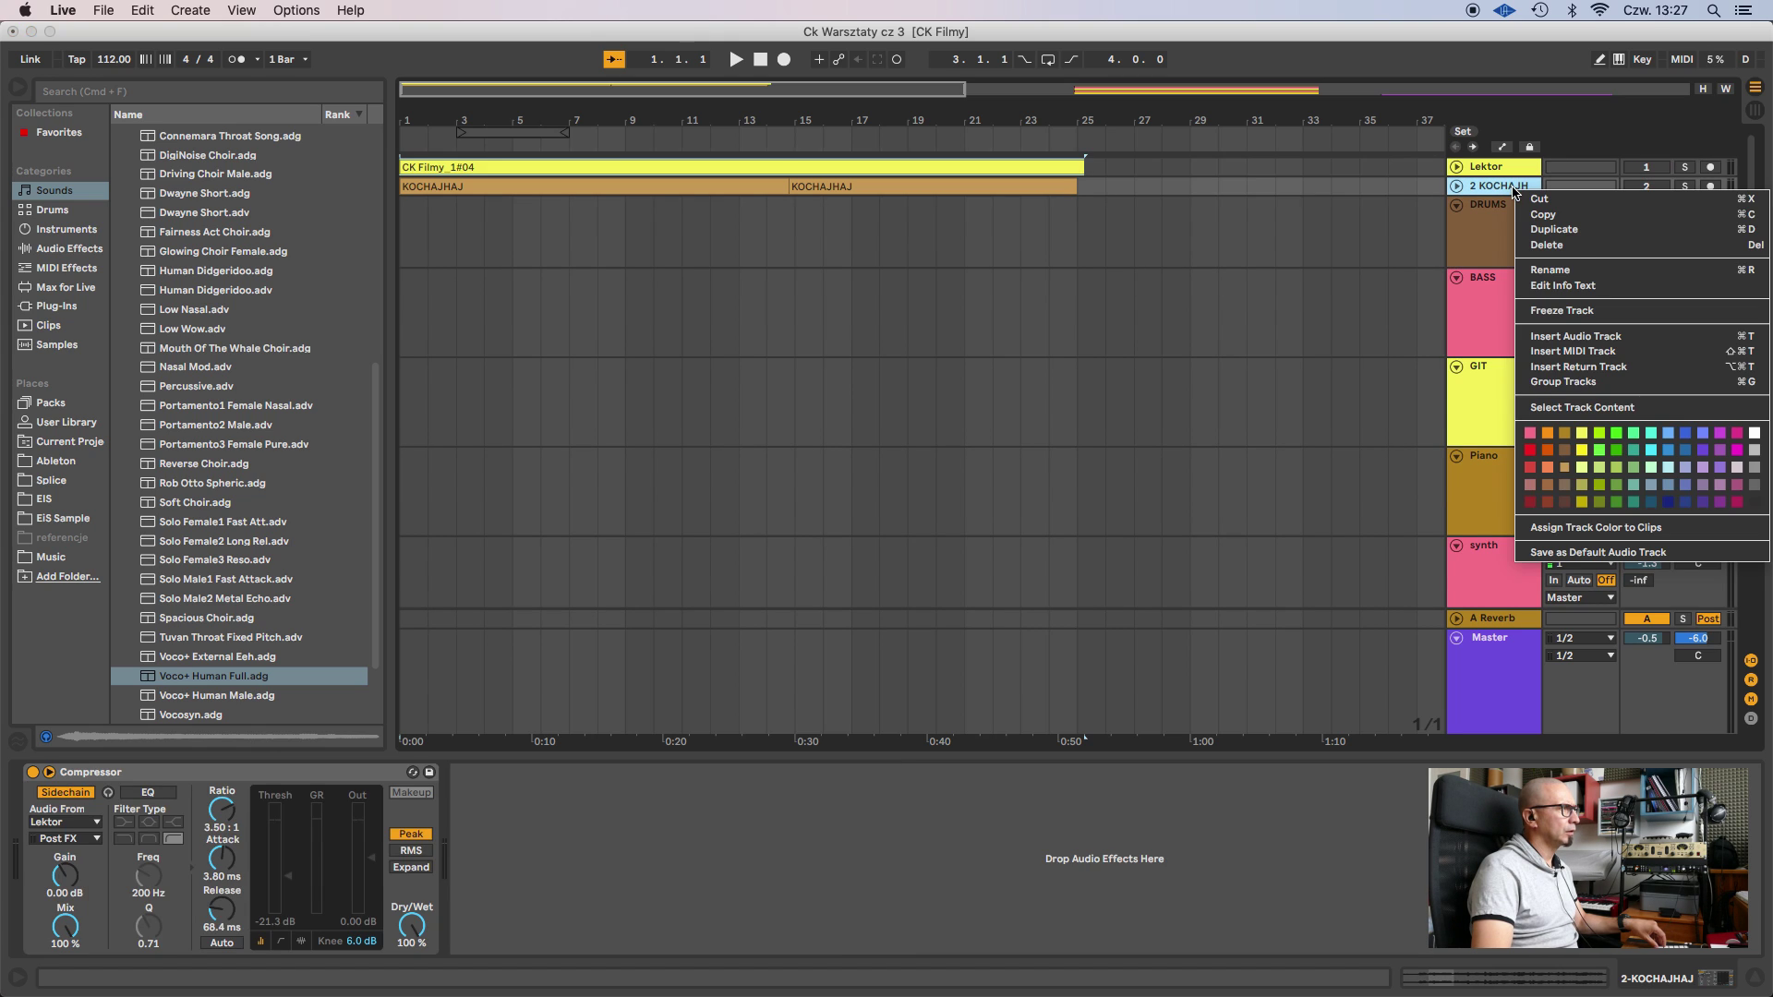
{"action": "left_click", "coordinate": [1576, 338]}
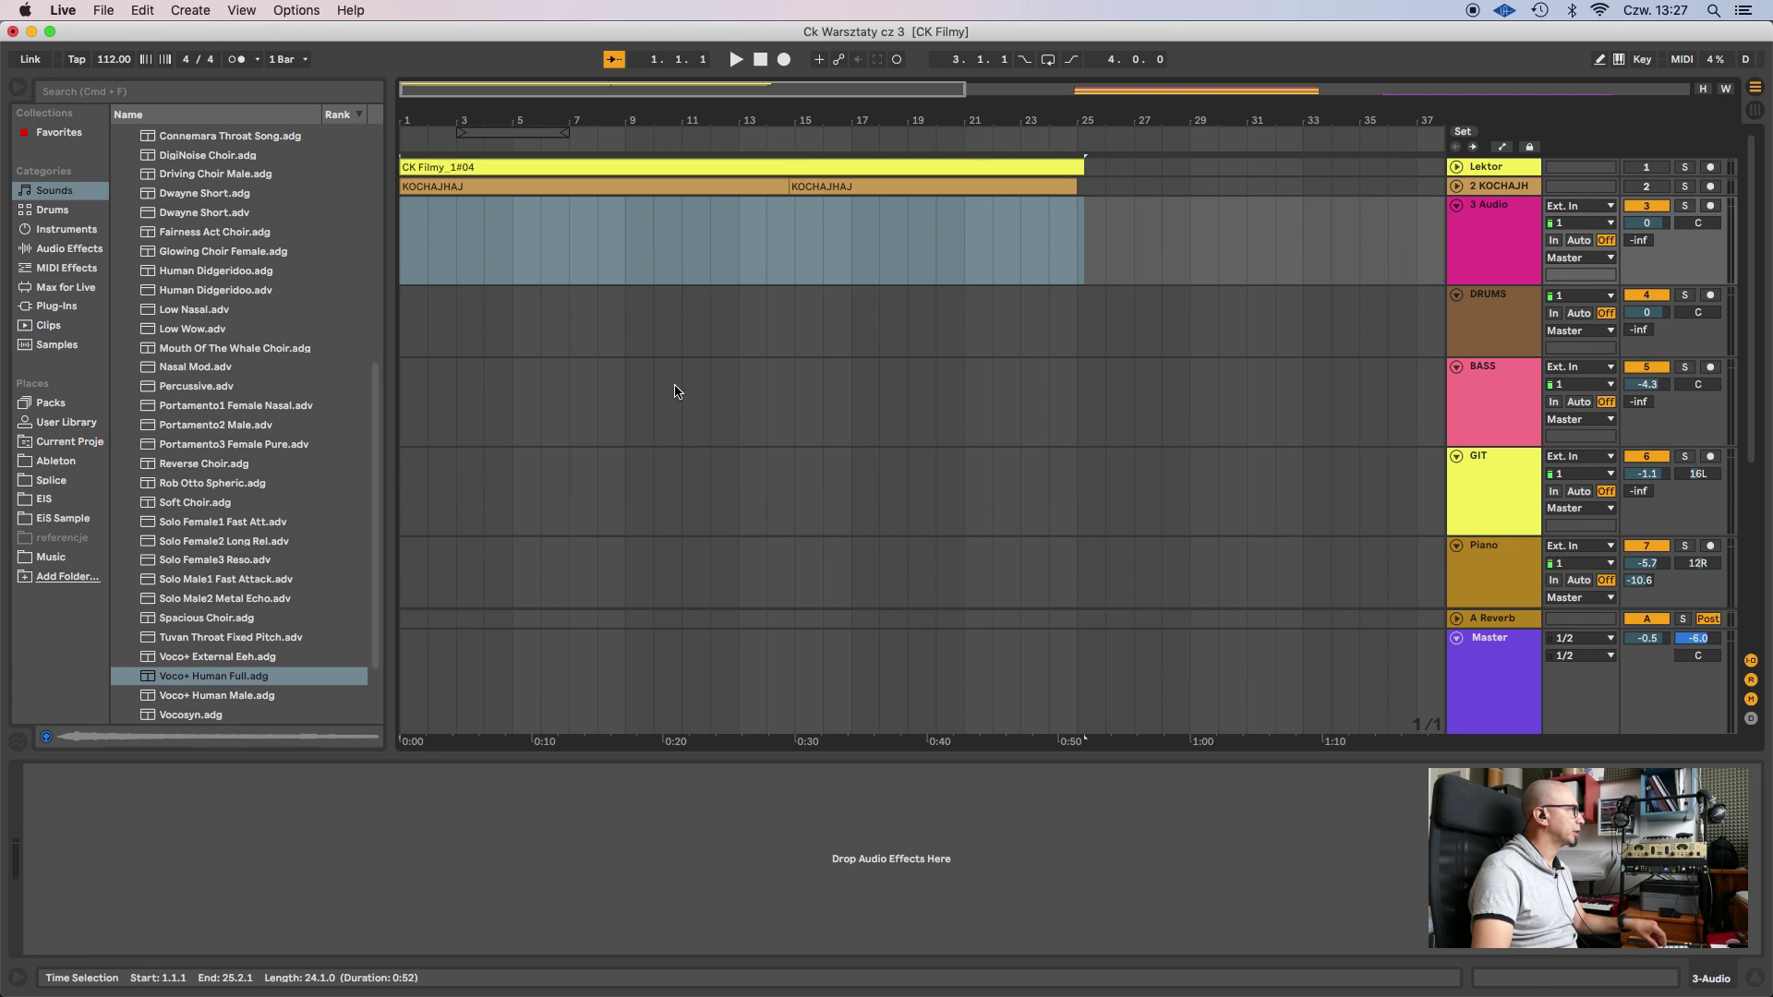
{"action": "left_click", "coordinate": [66, 442]}
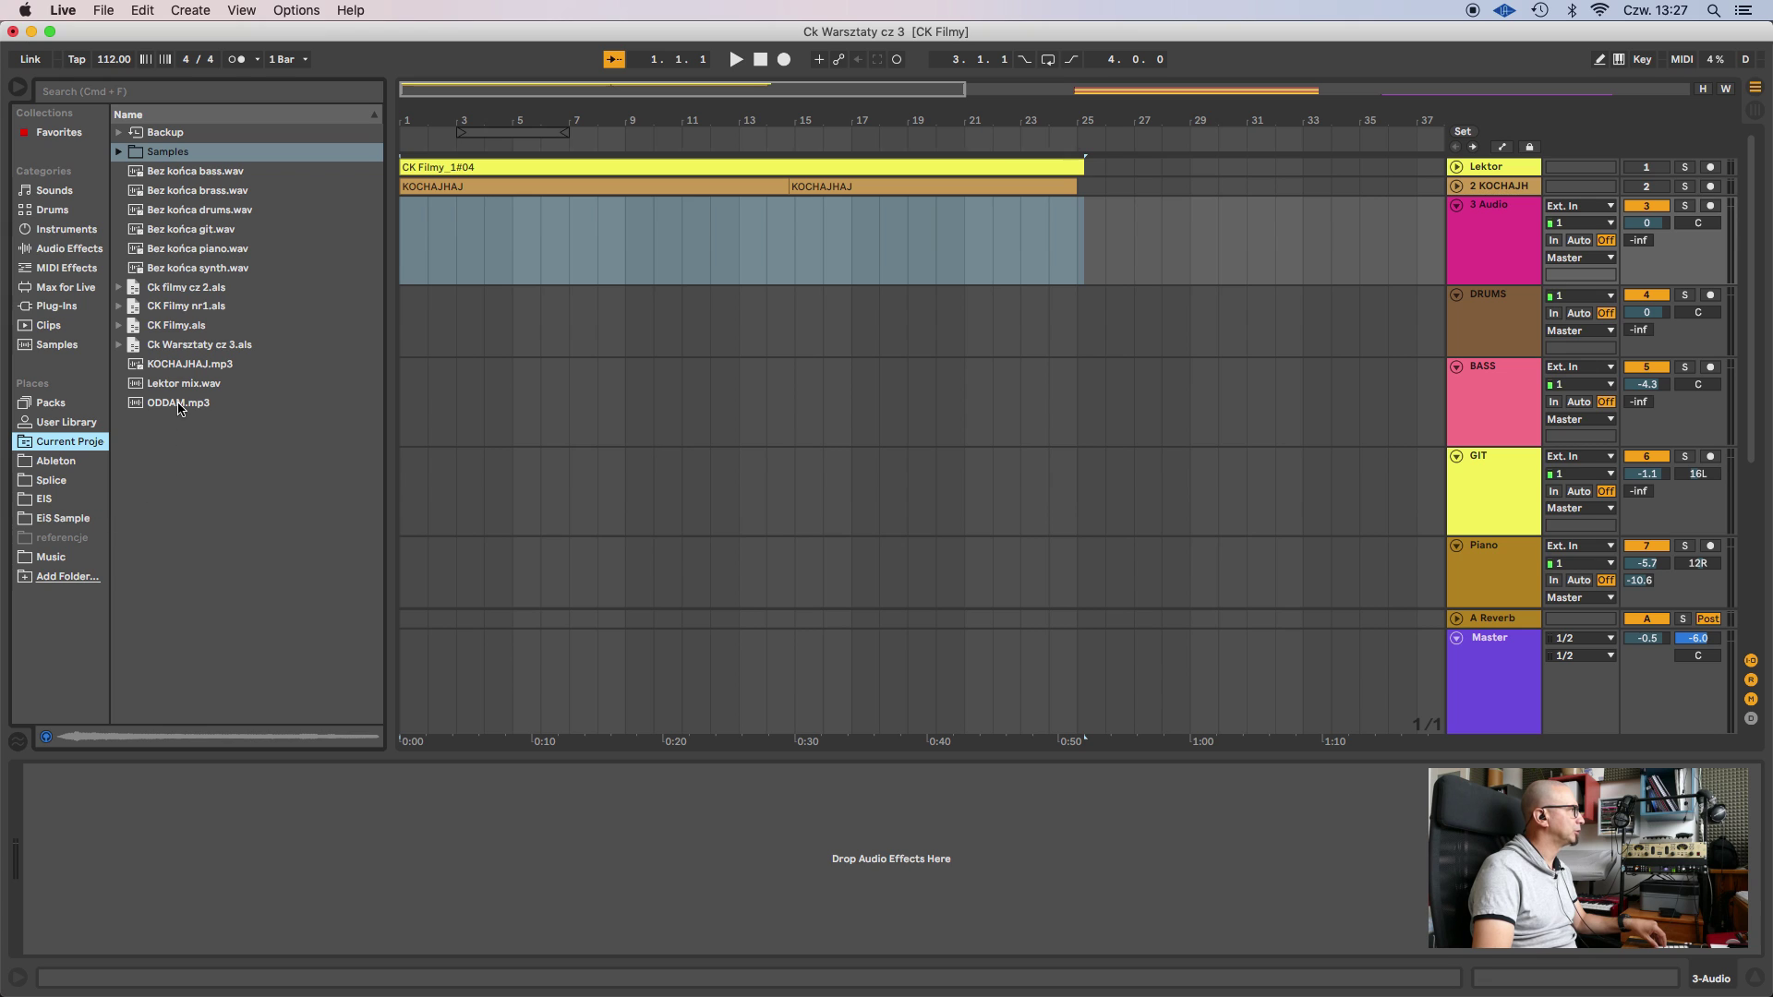
{"action": "left_click", "coordinate": [139, 388]}
{"action": "left_click_drag", "start_coordinate": [140, 388], "coordinate": [411, 265]}
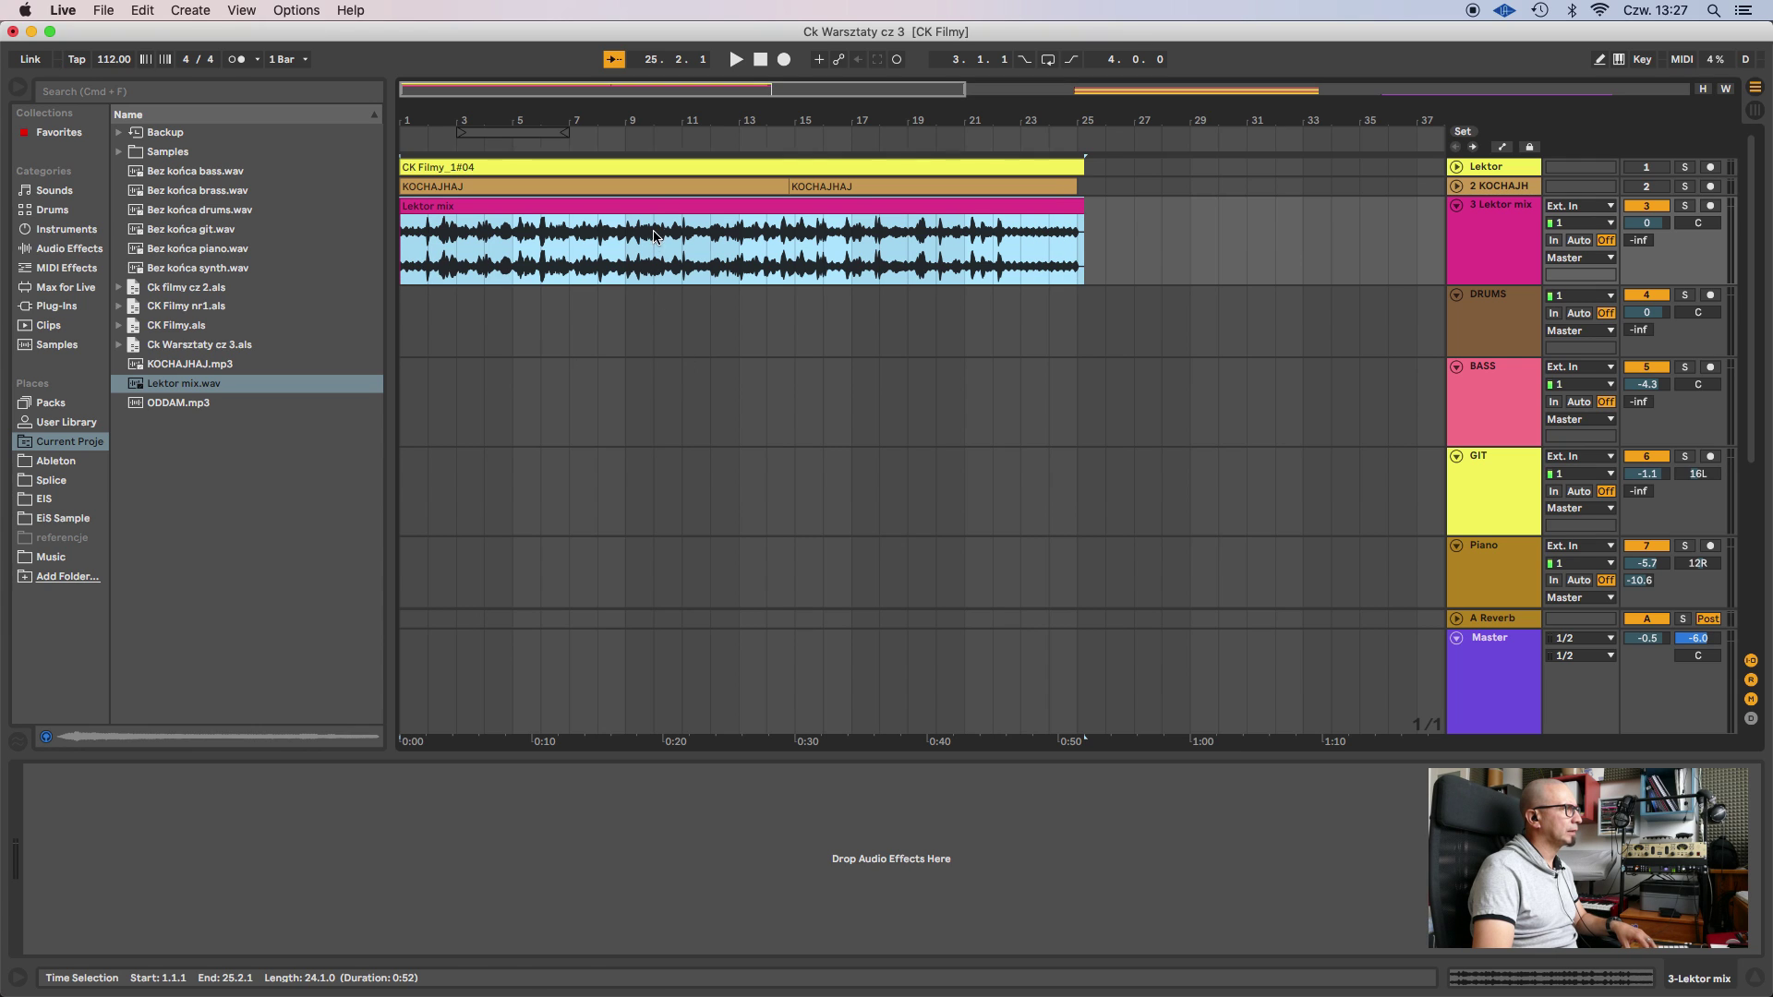
Play the imported Lektor mix and check the master's EQ Eight spectrum and its output level in the mixer.
{"action": "key", "text": "space"}
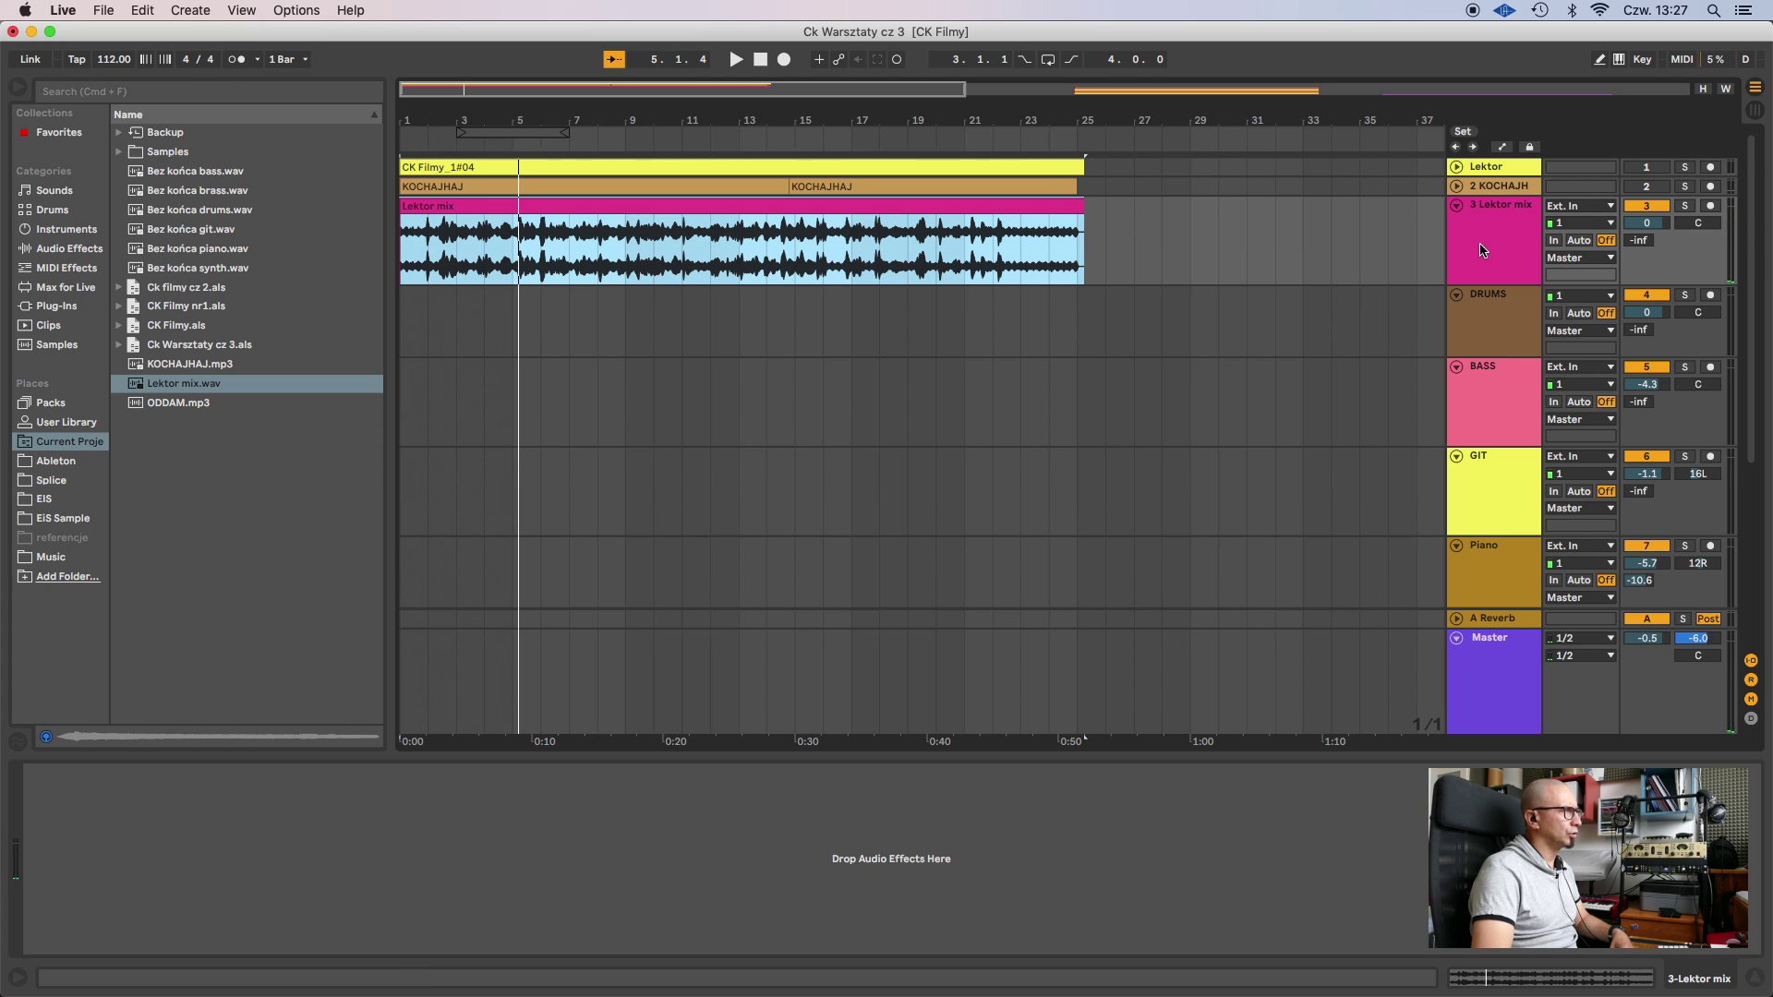
{"action": "left_click", "coordinate": [1499, 688]}
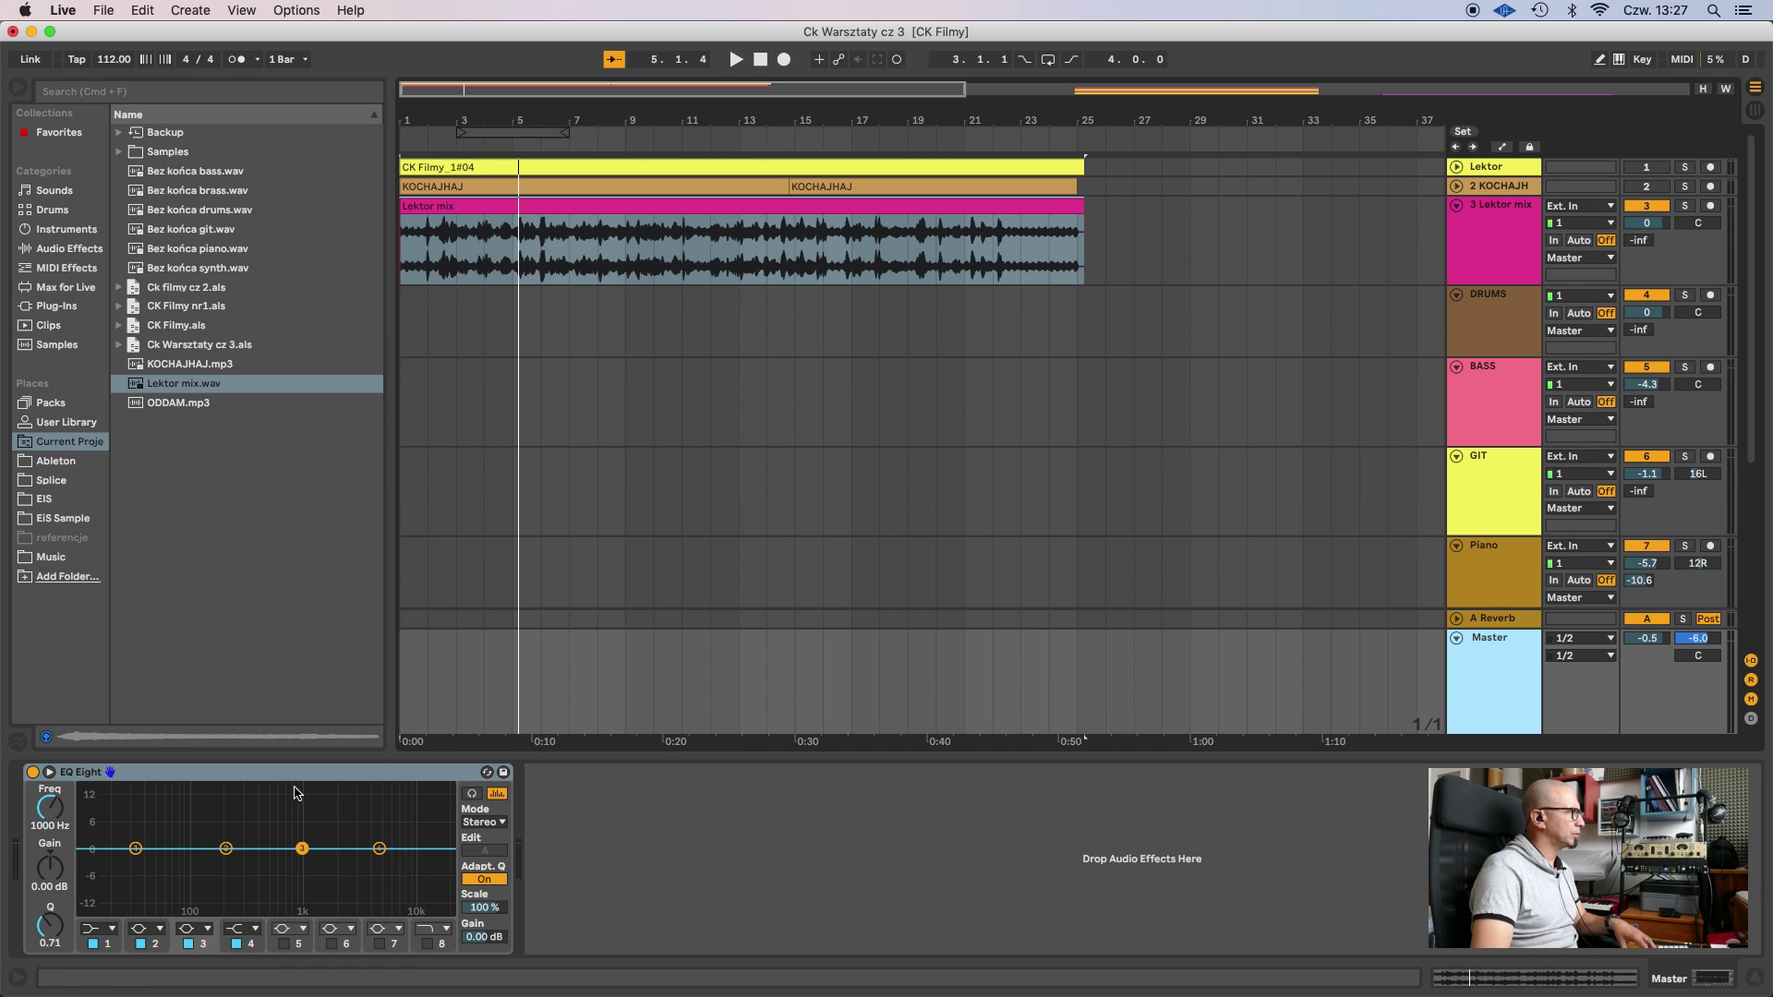
{"action": "key", "text": "space"}
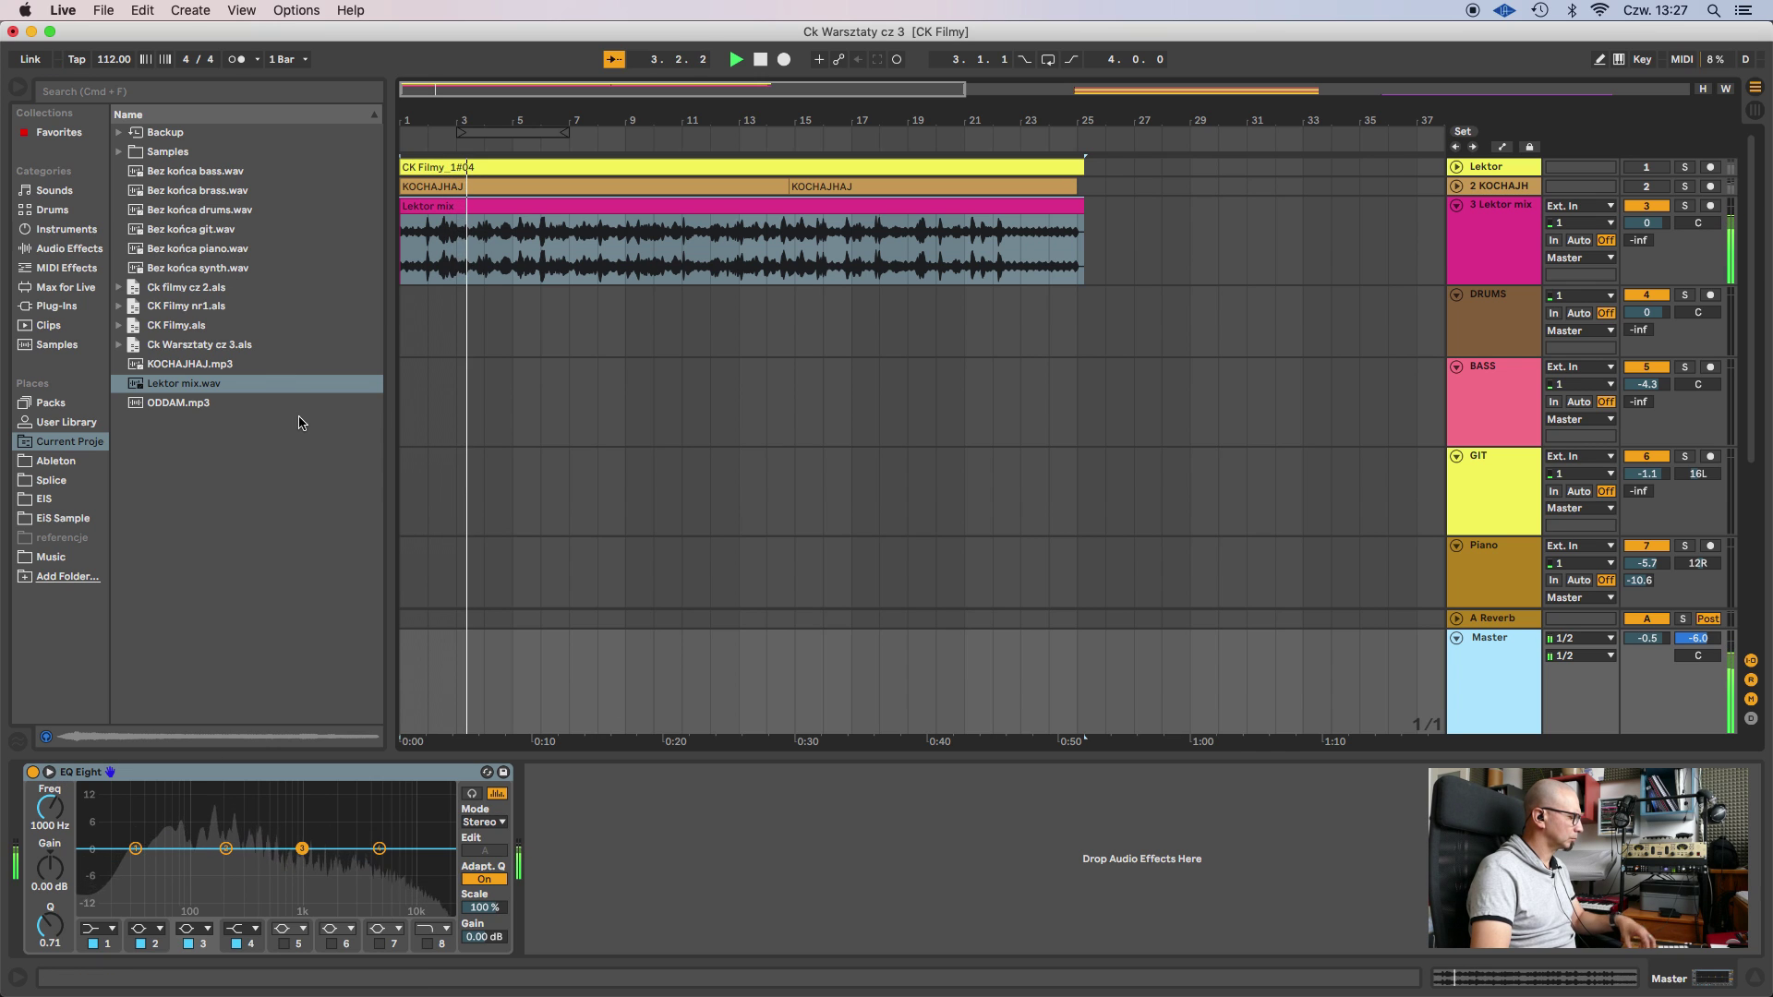
{"action": "key", "text": "space"}
{"action": "key", "text": "Tab"}
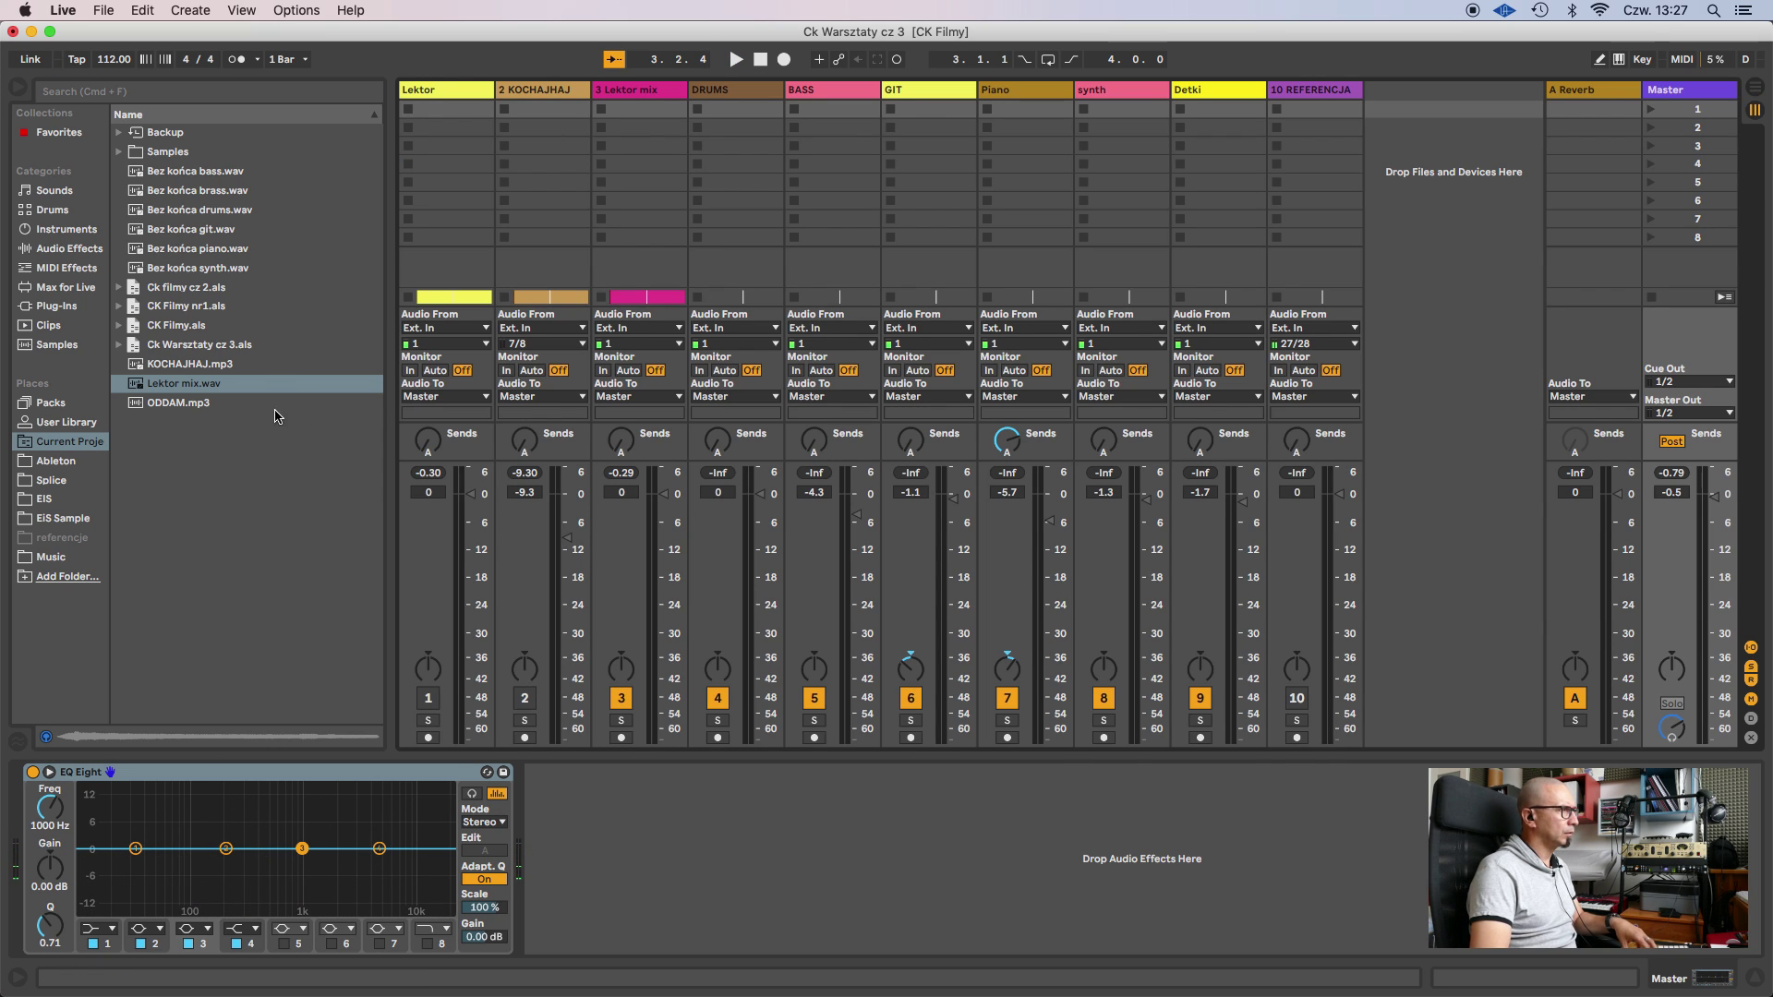
{"action": "key", "text": "space"}
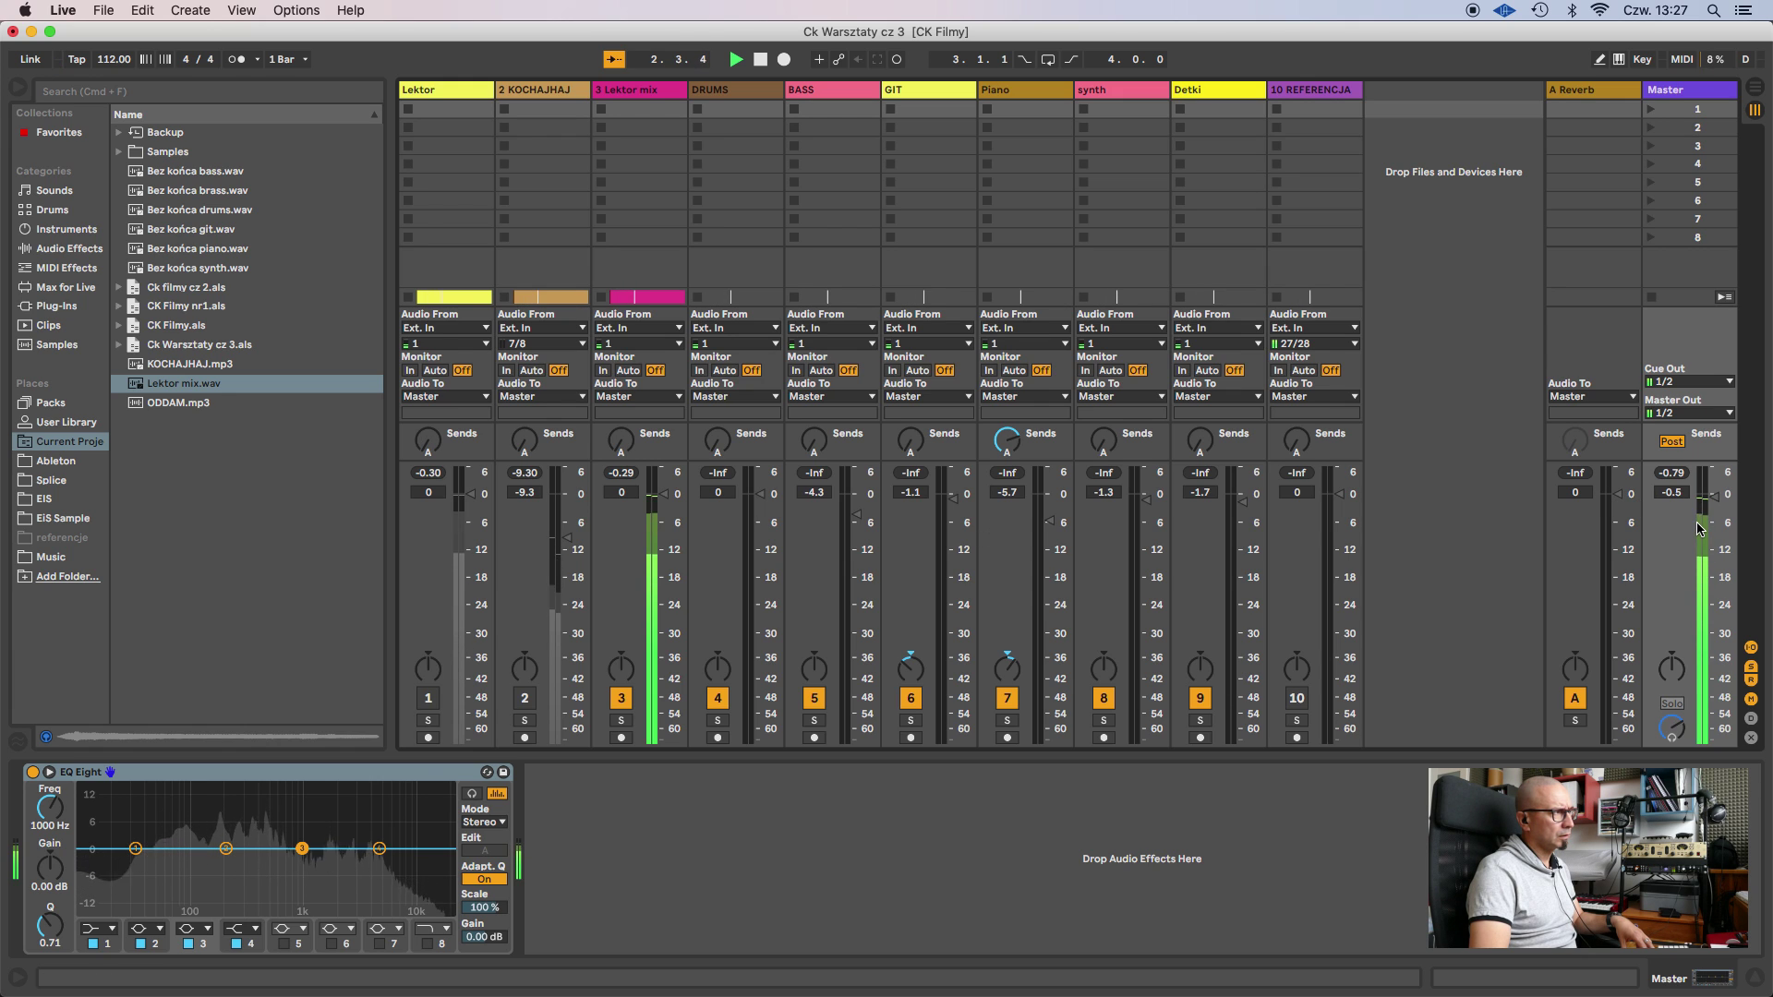
{"action": "key", "text": "space"}
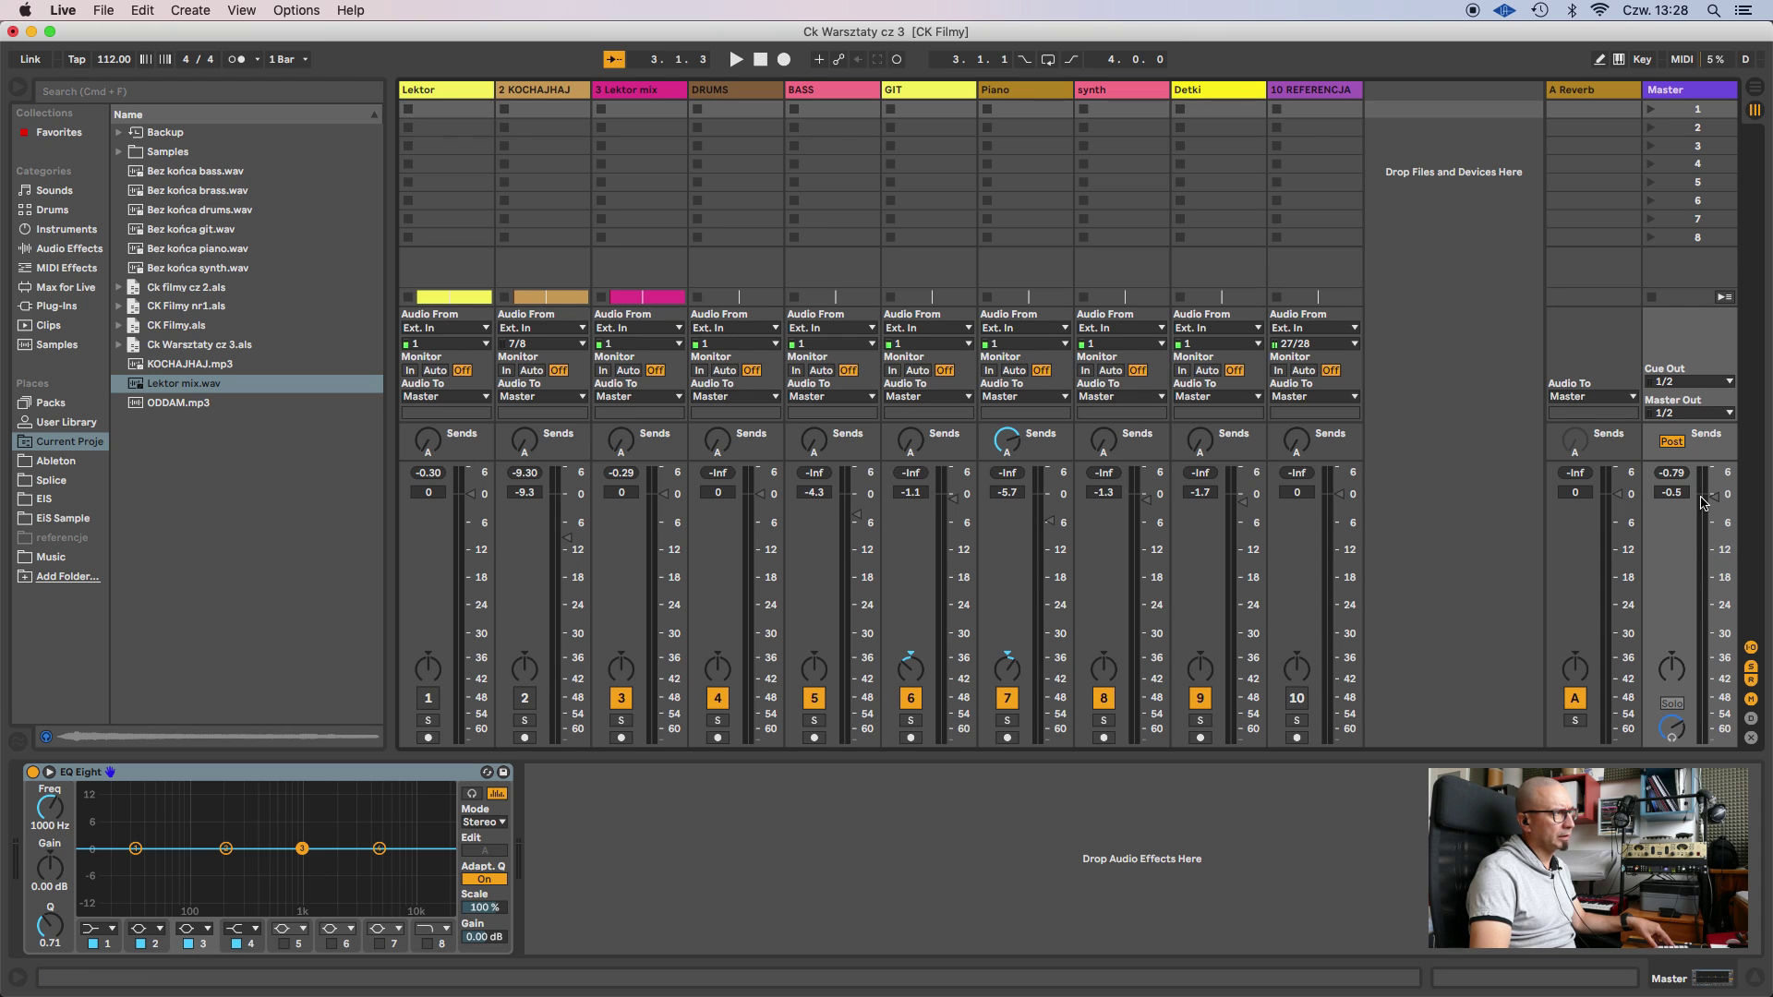
{"action": "key", "text": "Tab"}
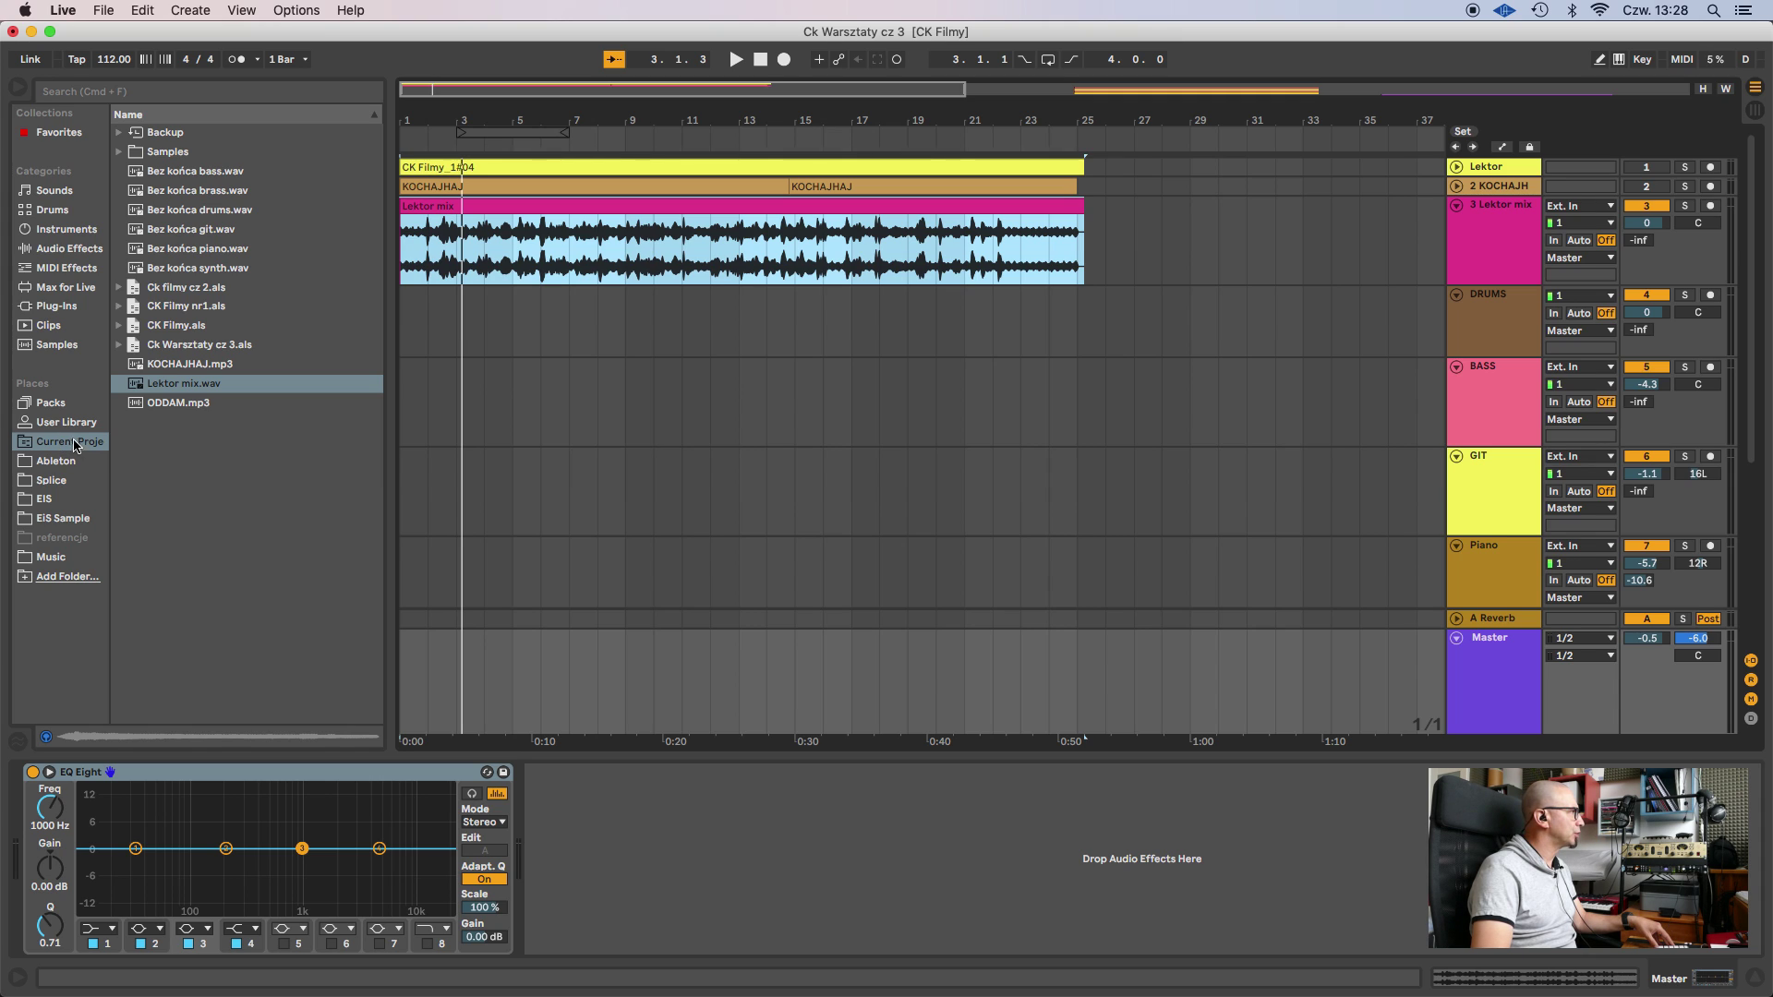
Add a Limiter after EQ Eight on the master track and raise its gain to 4.40 dB during playback.
{"action": "left_click", "coordinate": [74, 248]}
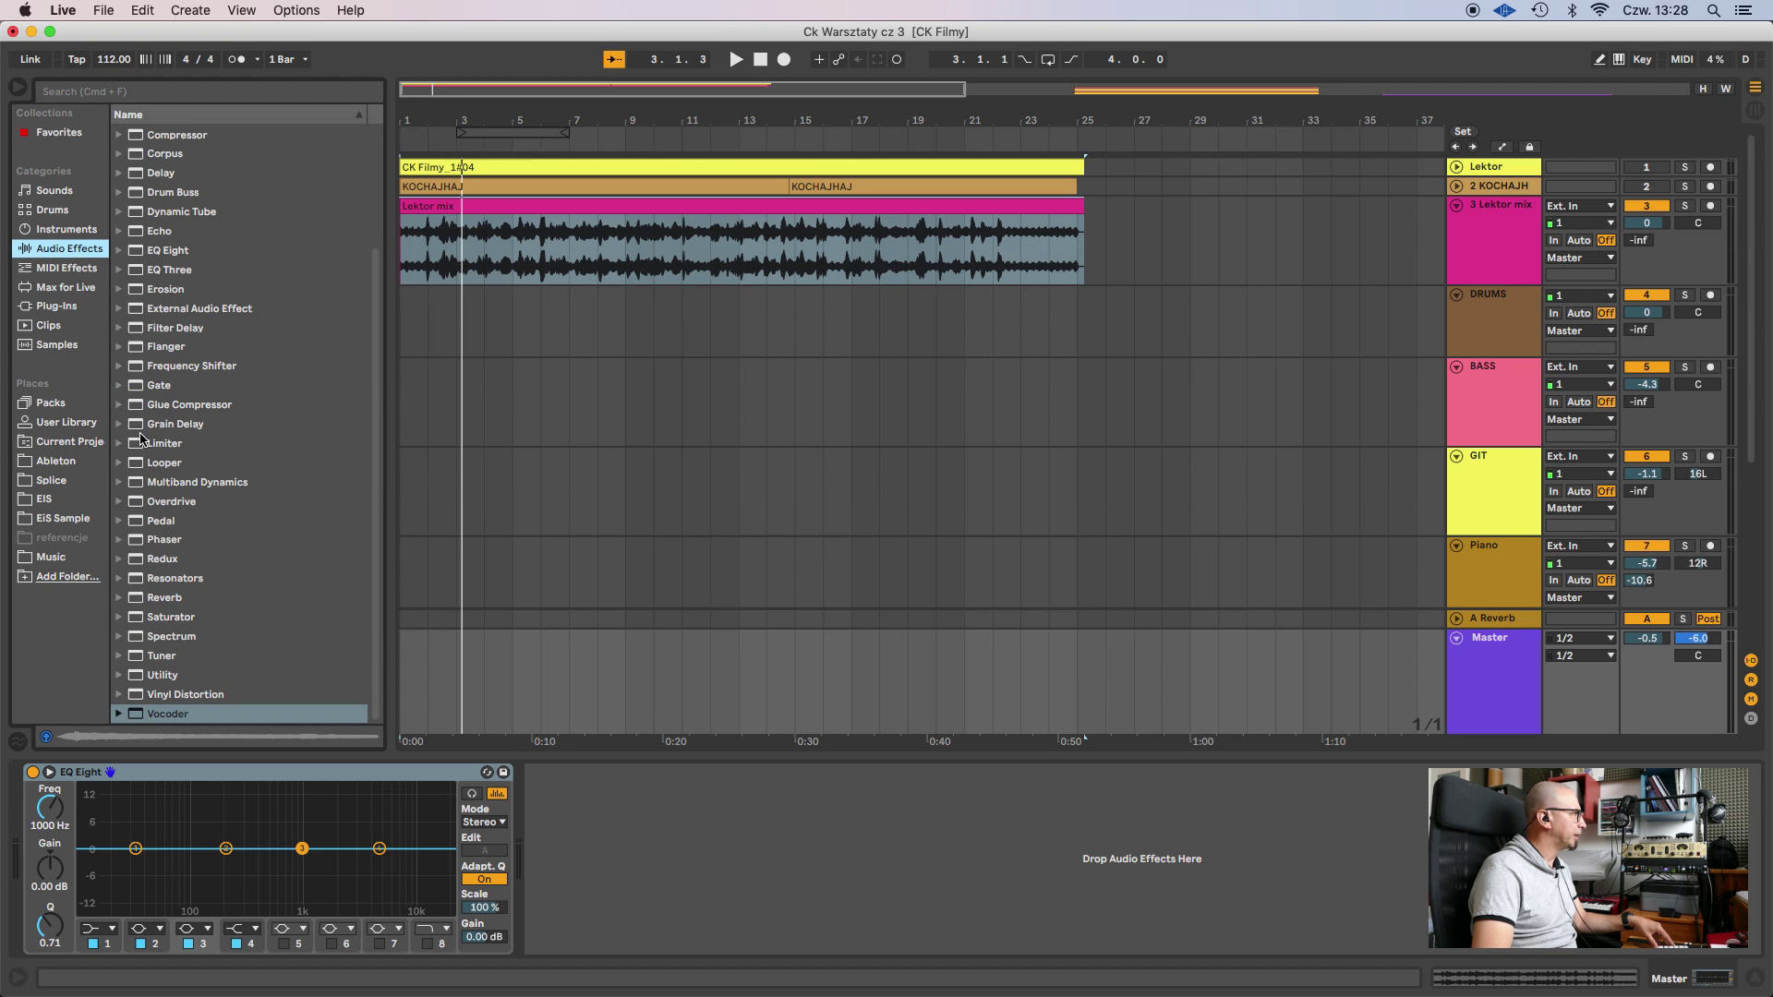
{"action": "left_click_drag", "start_coordinate": [136, 447], "coordinate": [591, 821]}
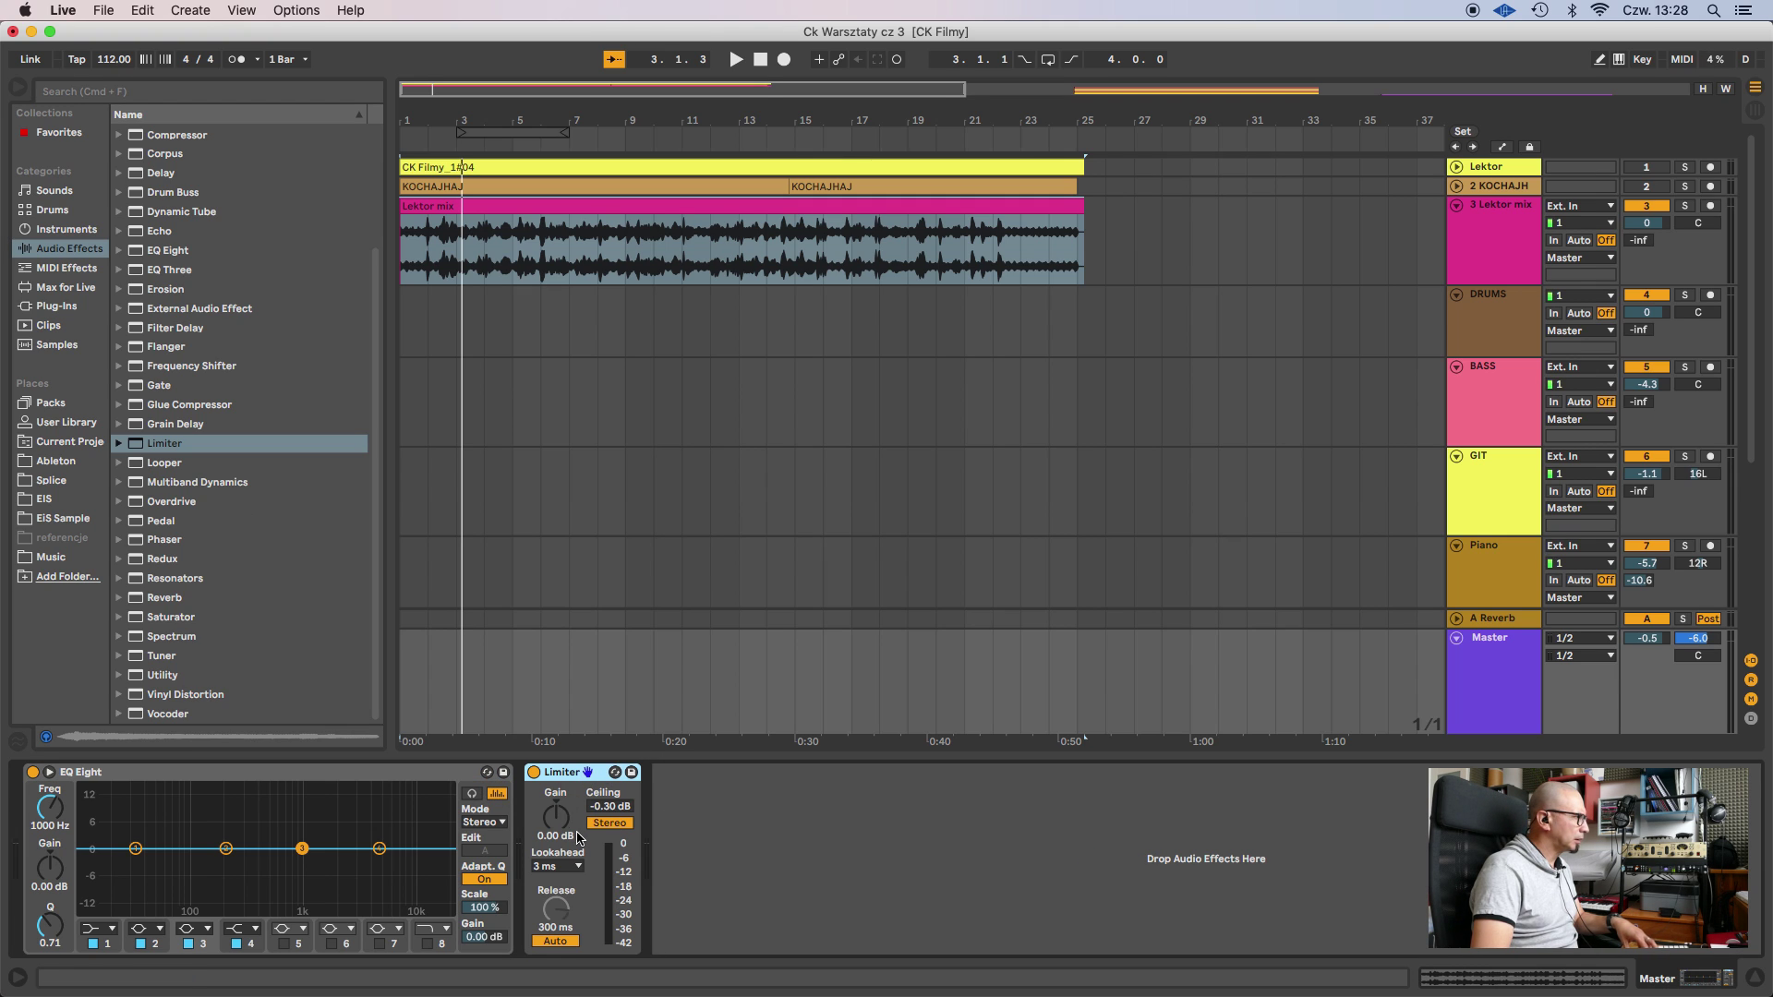
{"action": "key", "text": "space"}
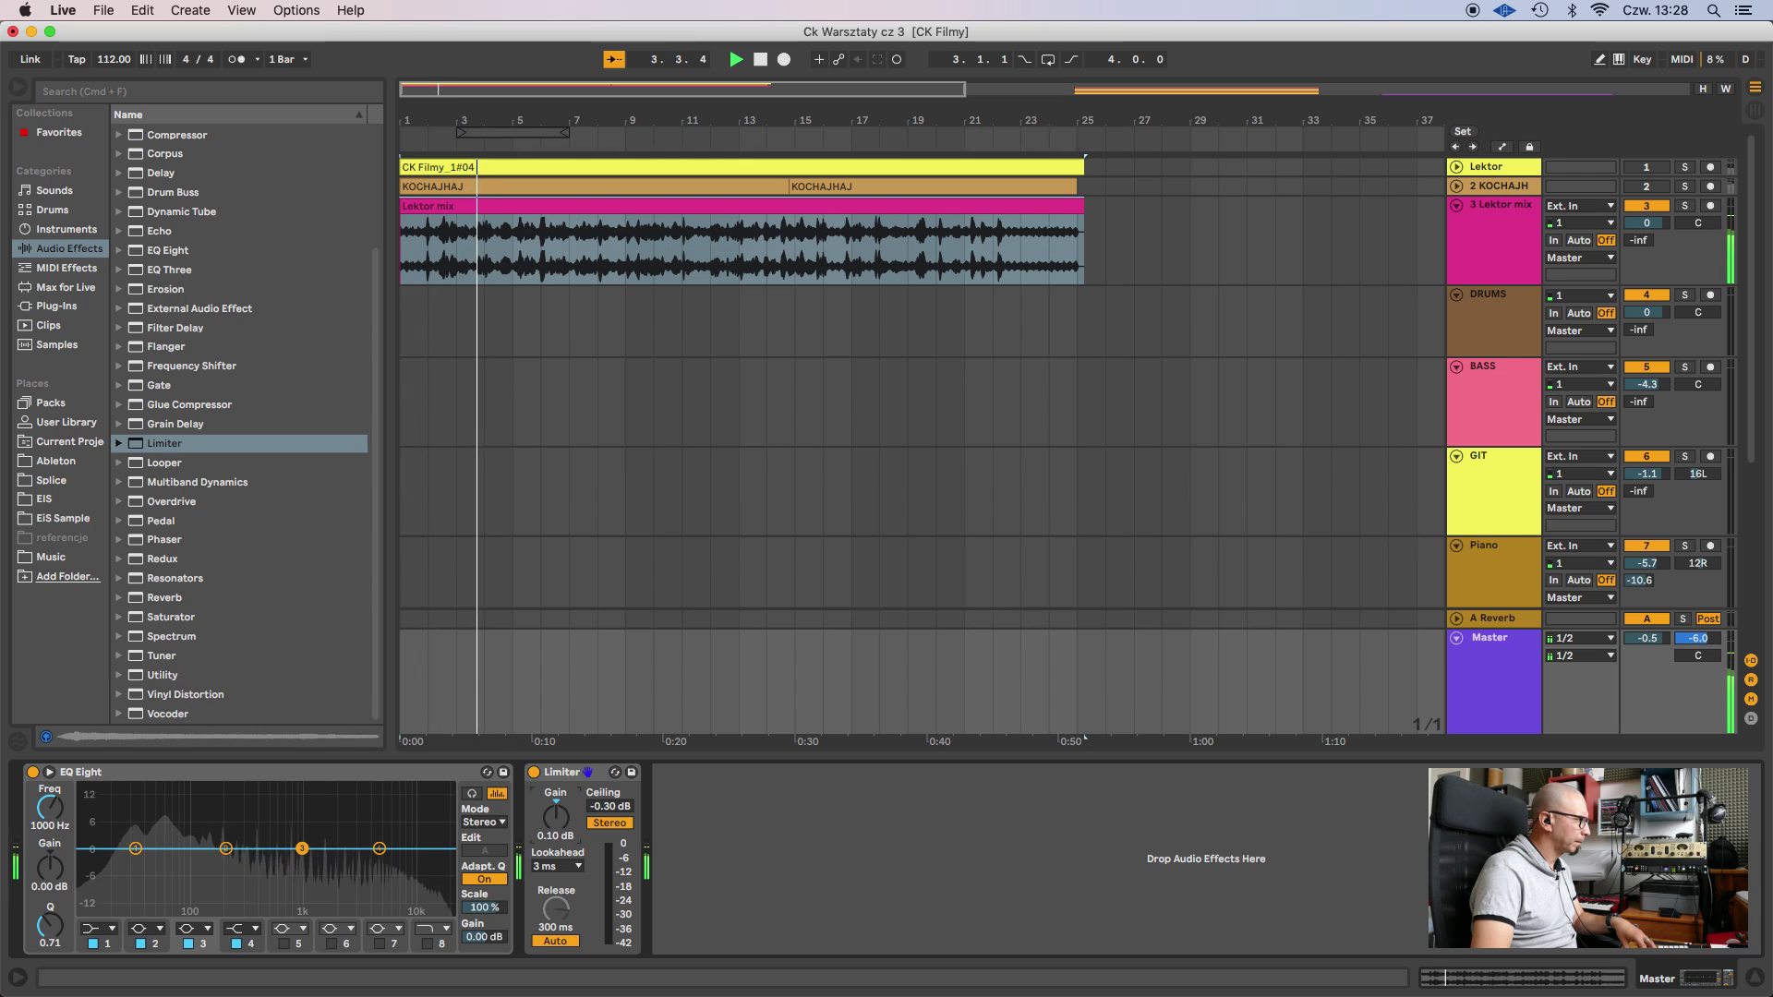
{"action": "left_click_drag", "start_coordinate": [555, 817], "coordinate": [555, 751]}
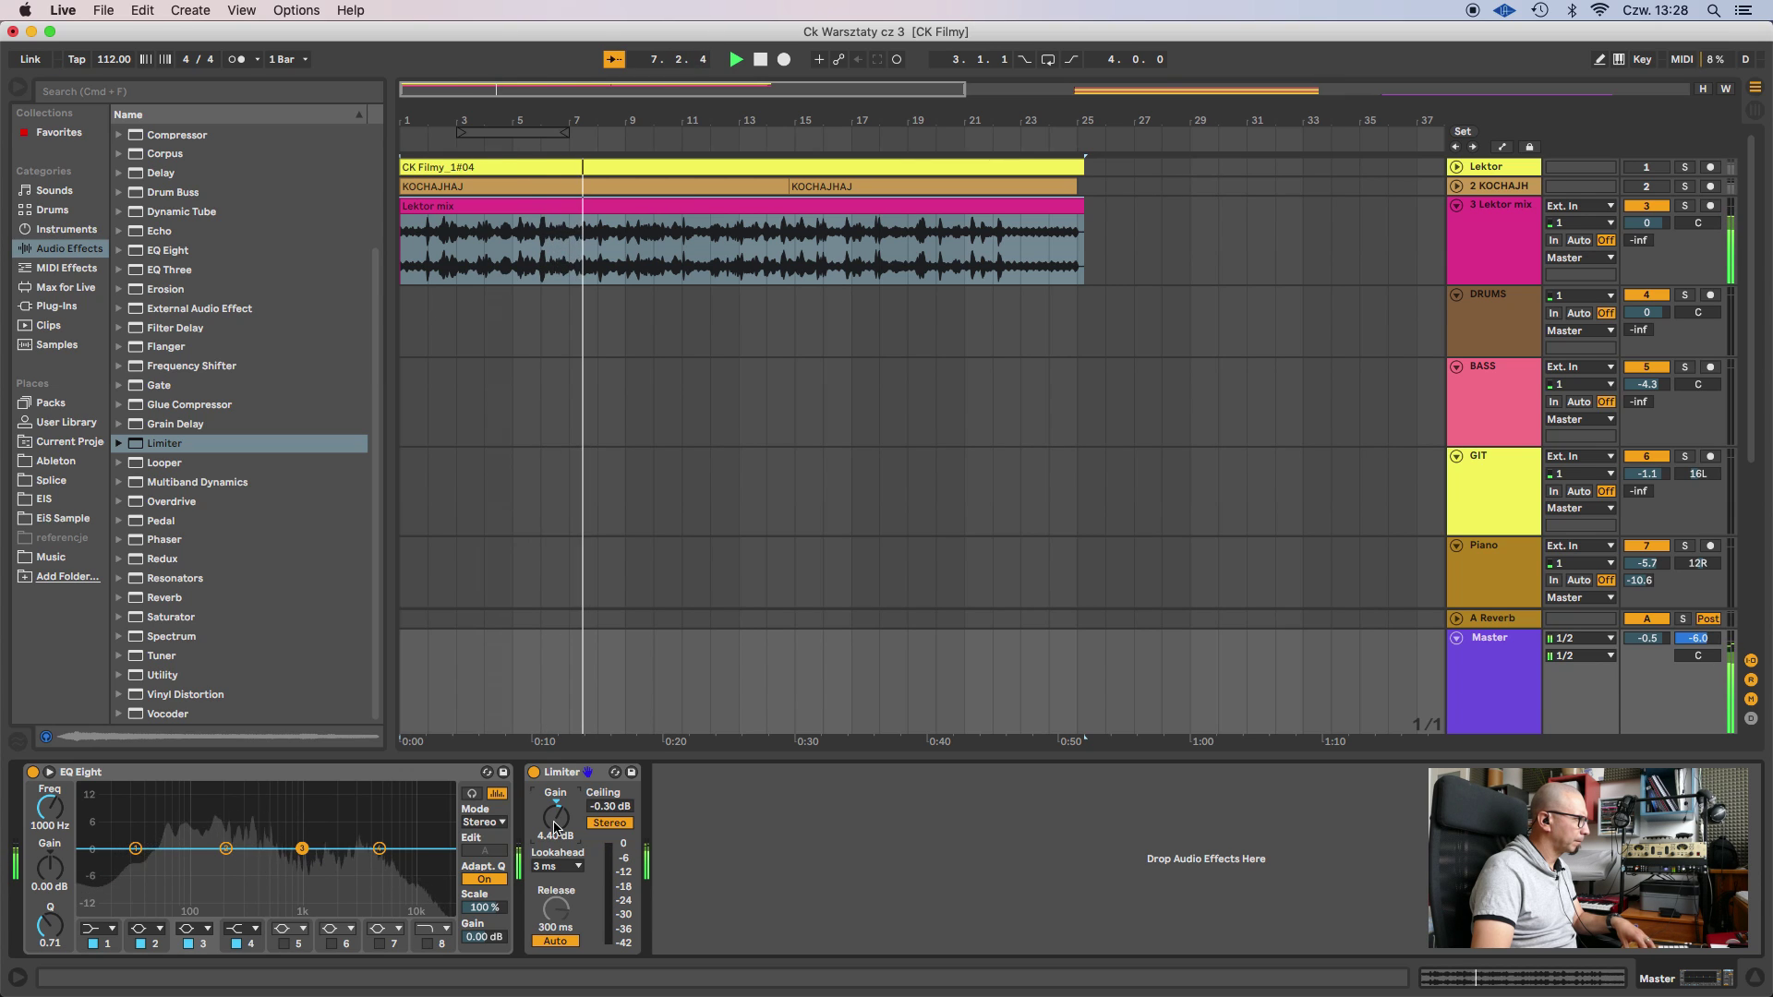
{"action": "key", "text": "space"}
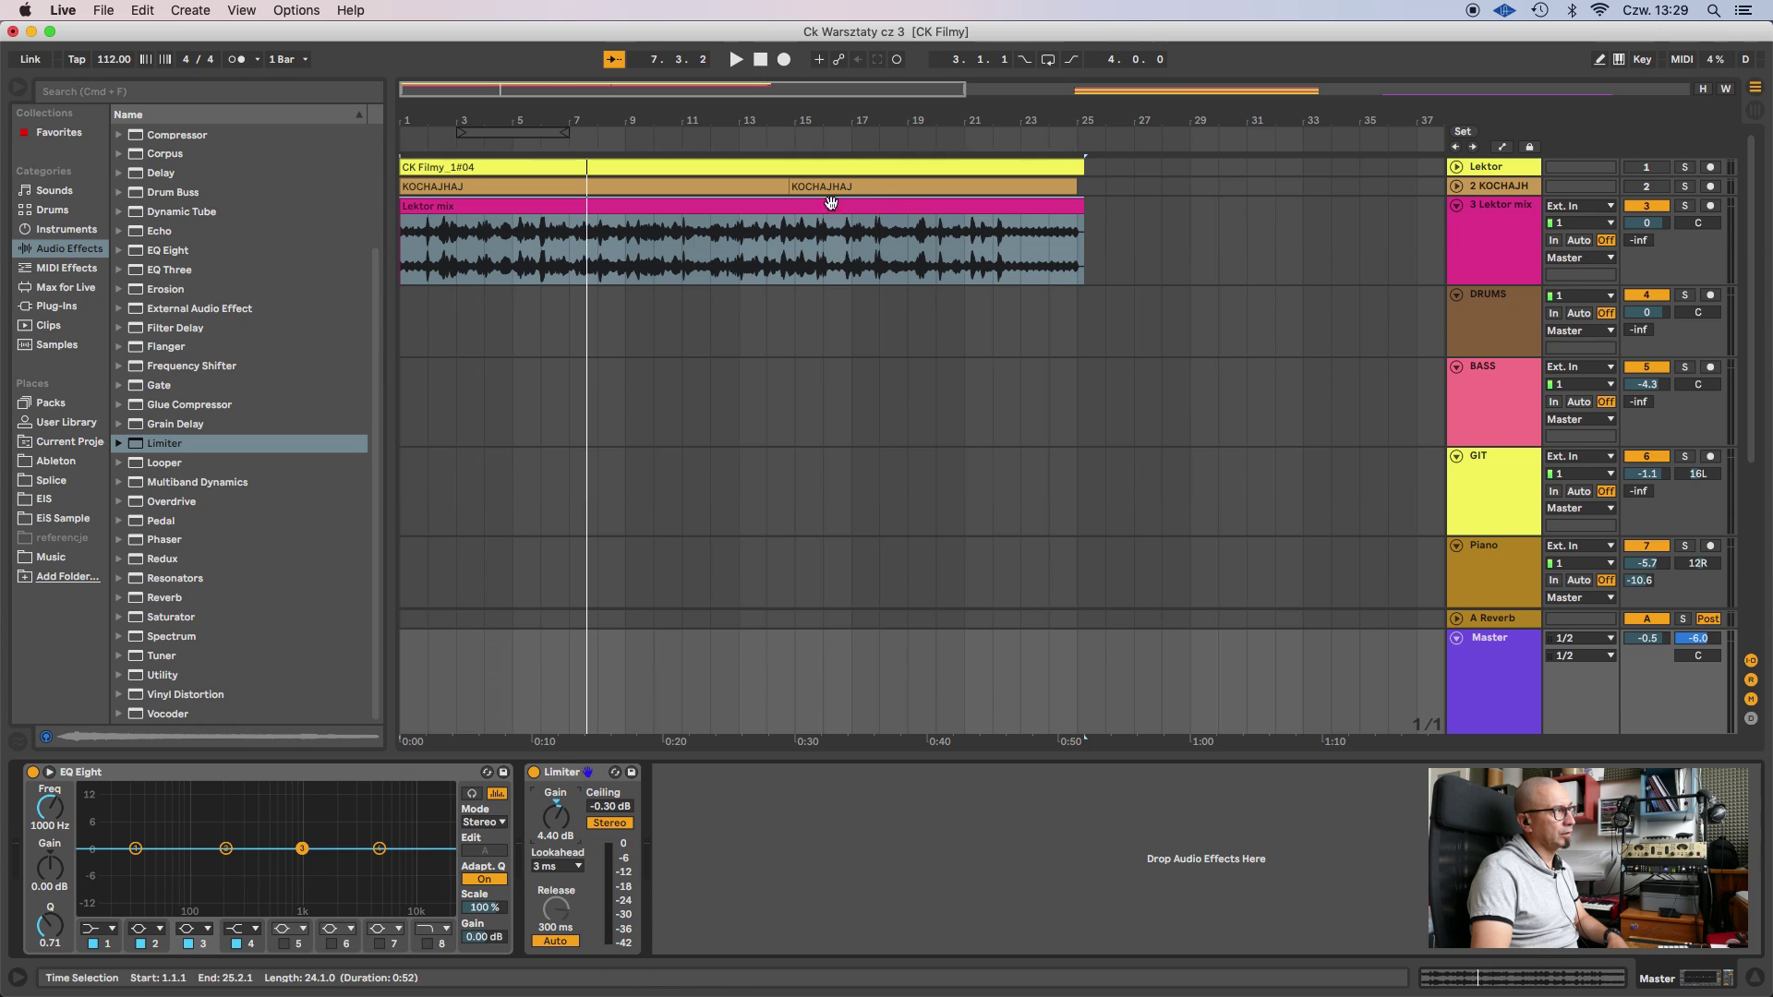
Set up an audio export of the Lektor mix clip's range with bit depth 16 and sample rate 44100.
{"action": "left_click", "coordinate": [723, 210]}
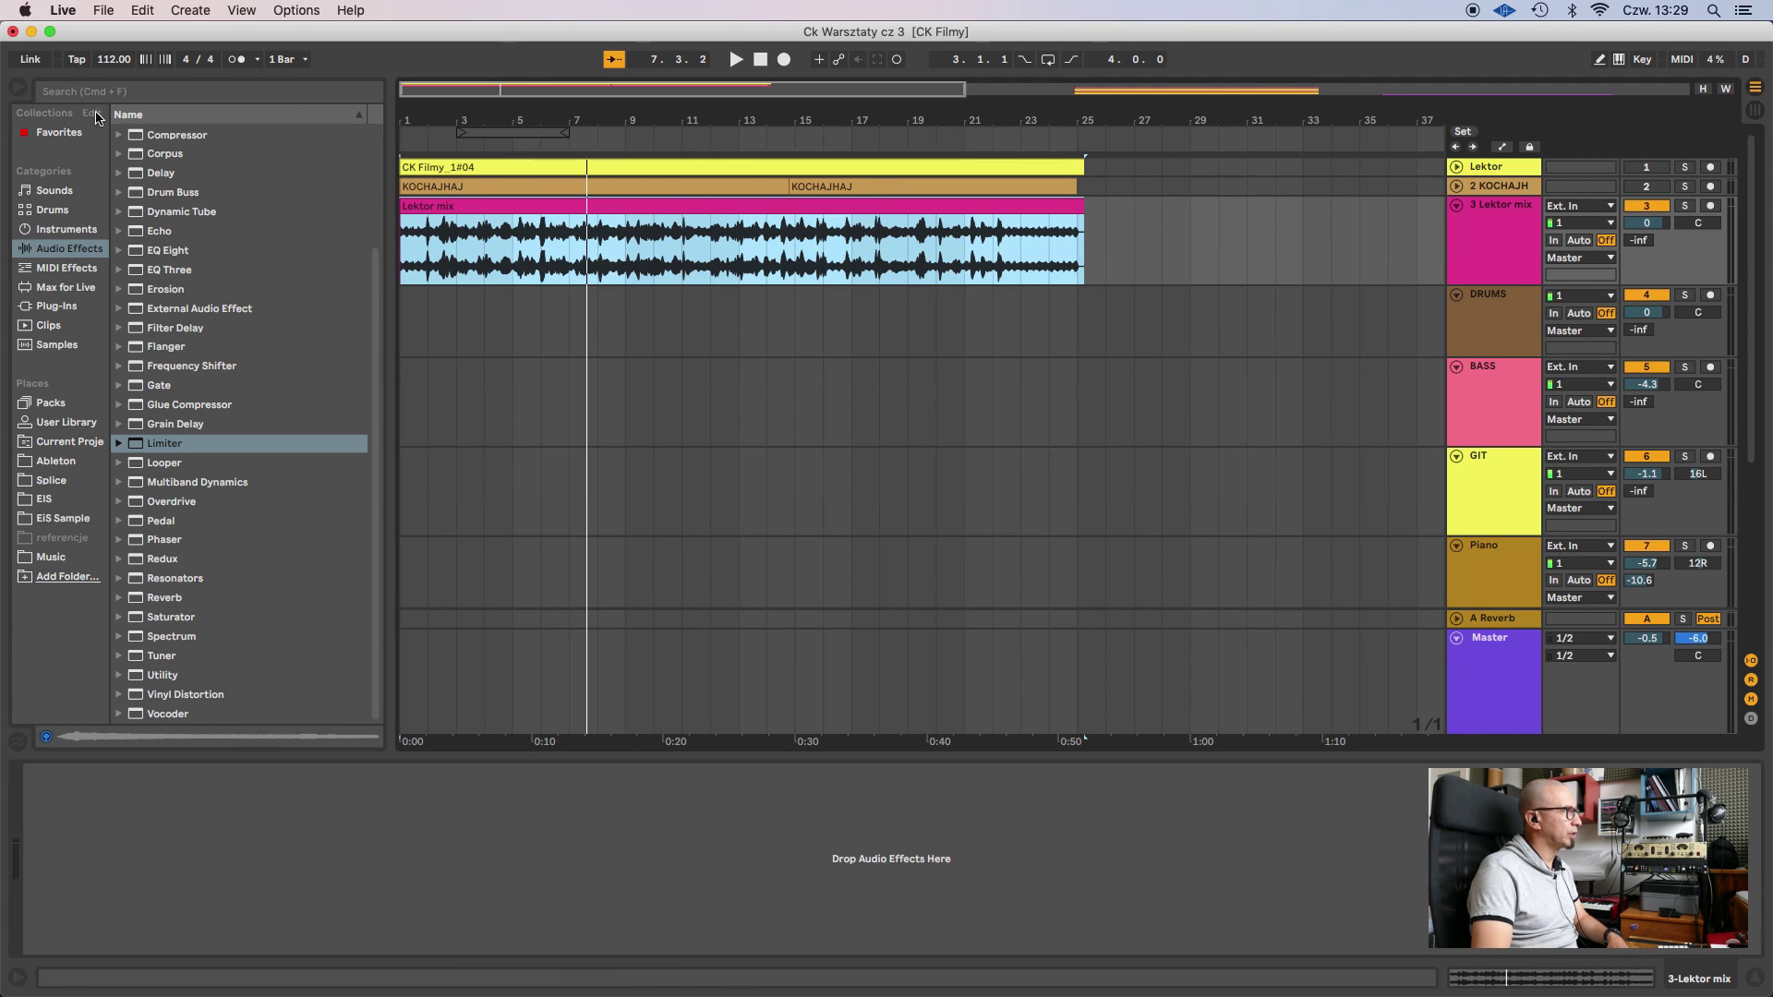
{"action": "left_click", "coordinate": [99, 10]}
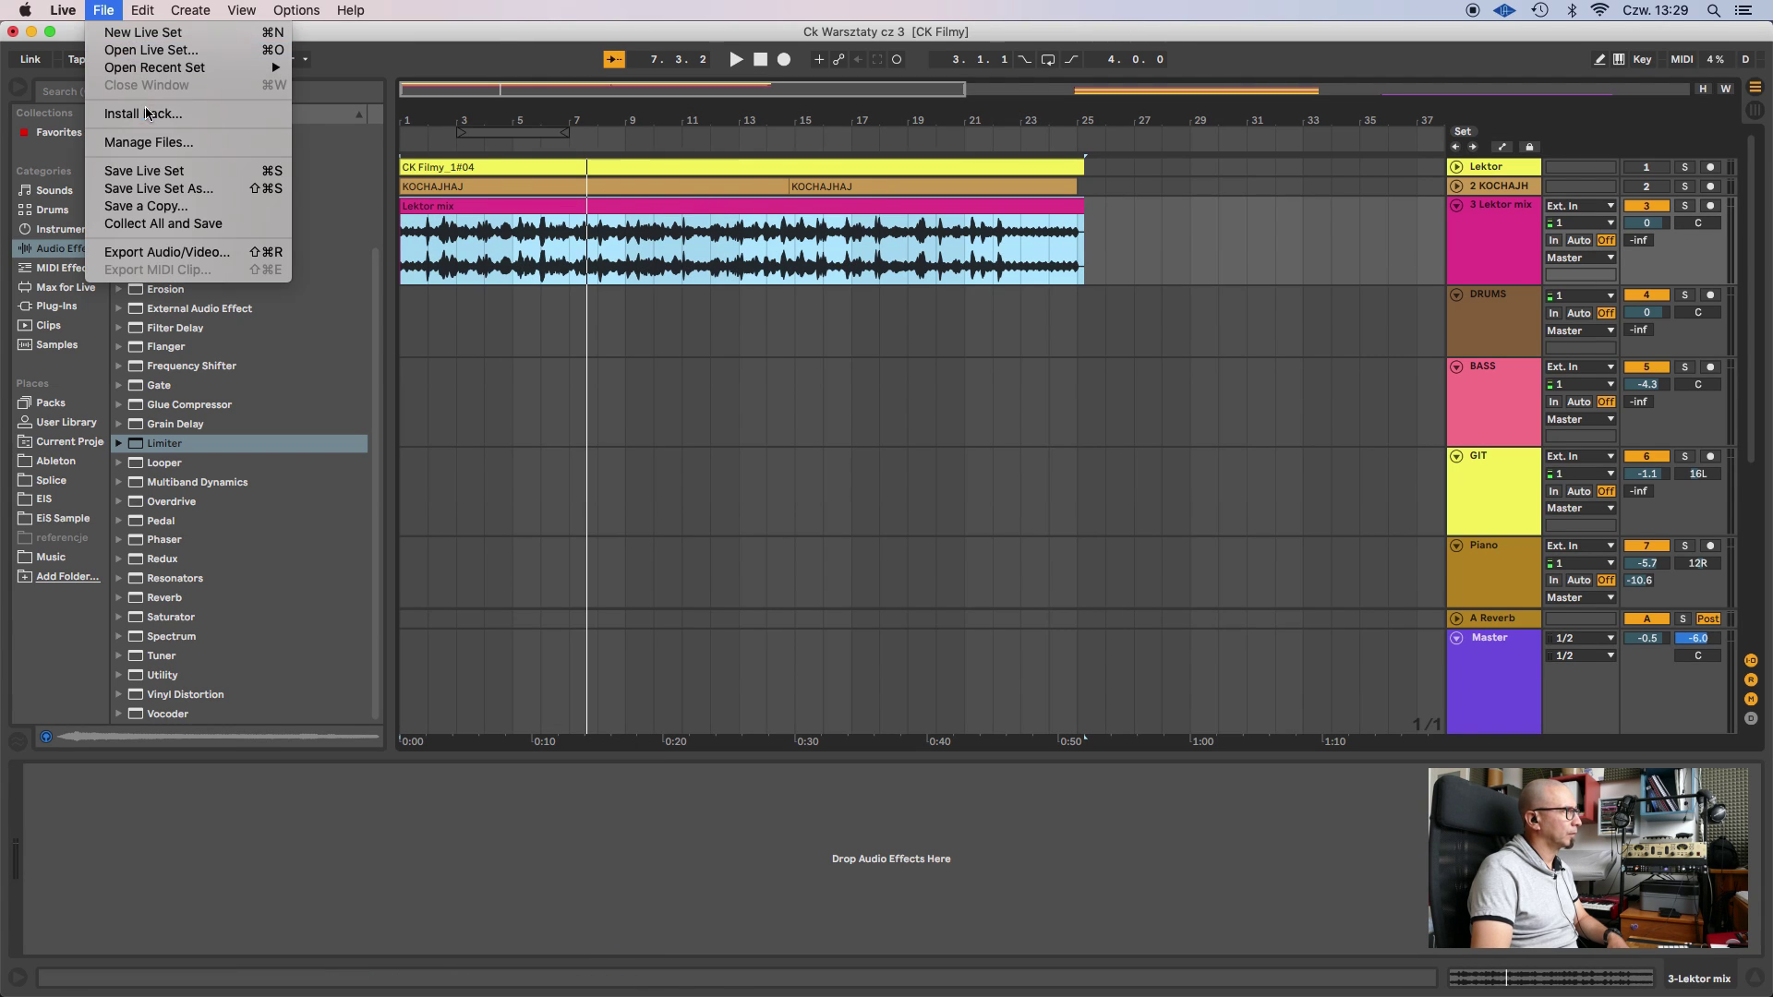
{"action": "left_click", "coordinate": [168, 255]}
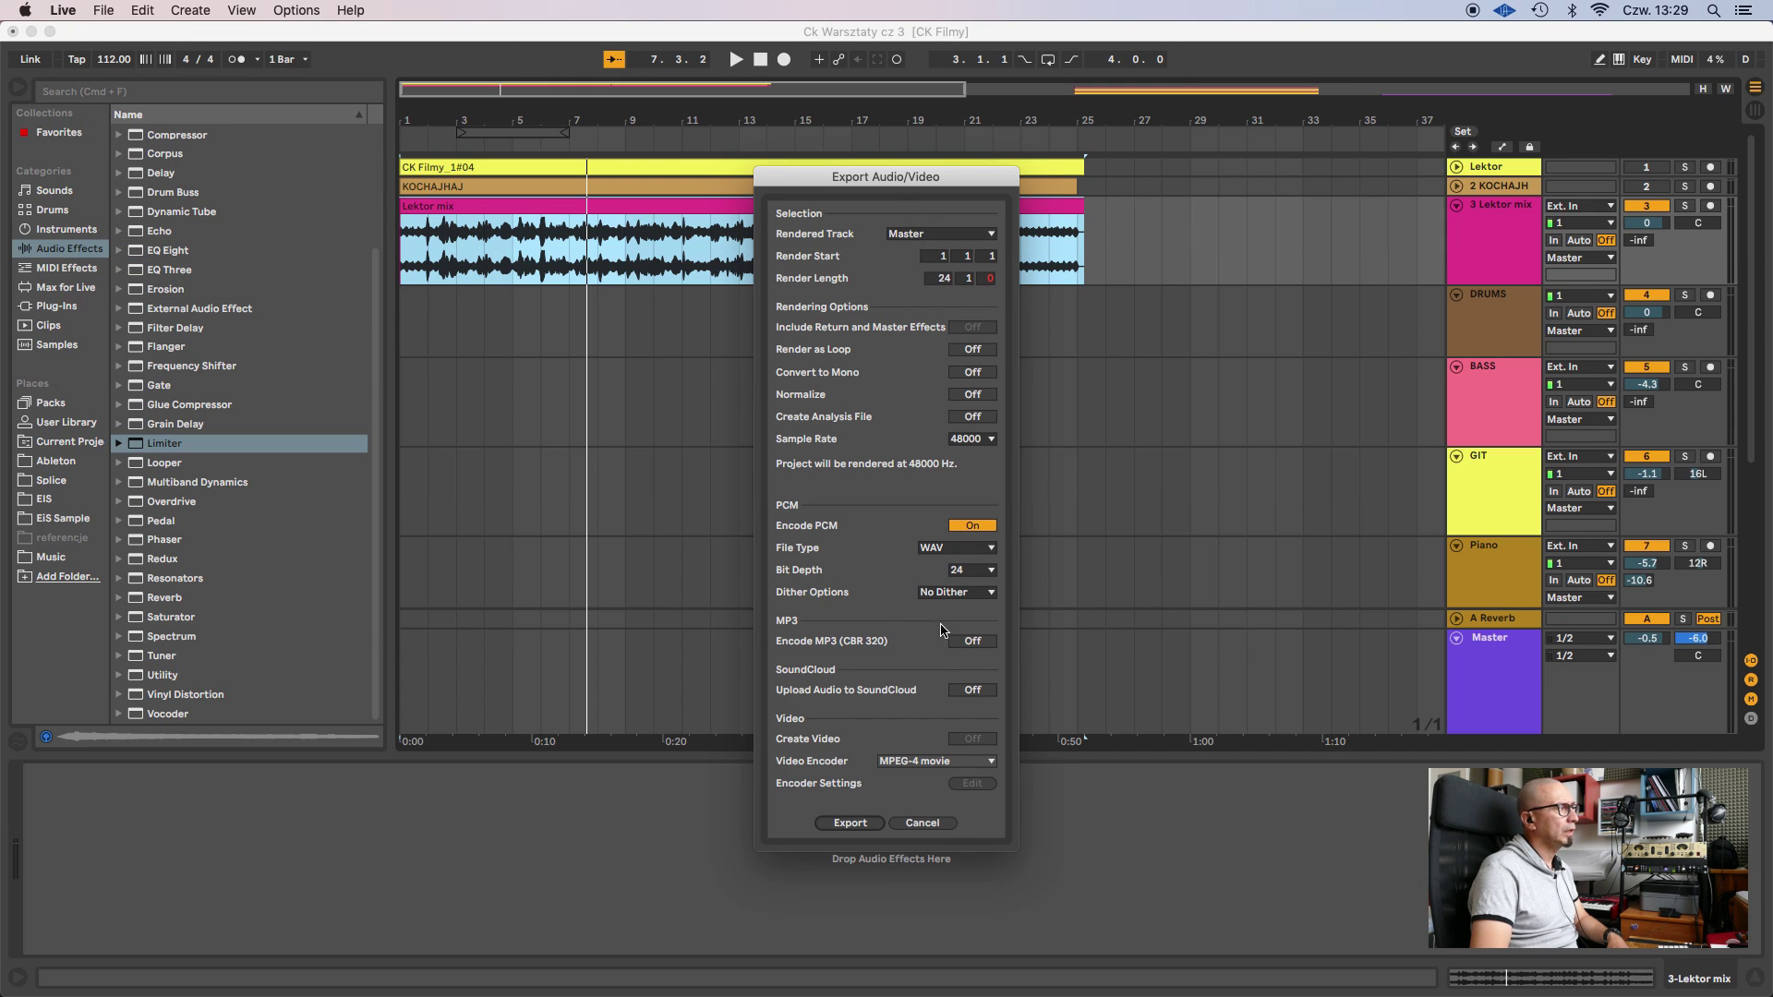
{"action": "left_click", "coordinate": [985, 573]}
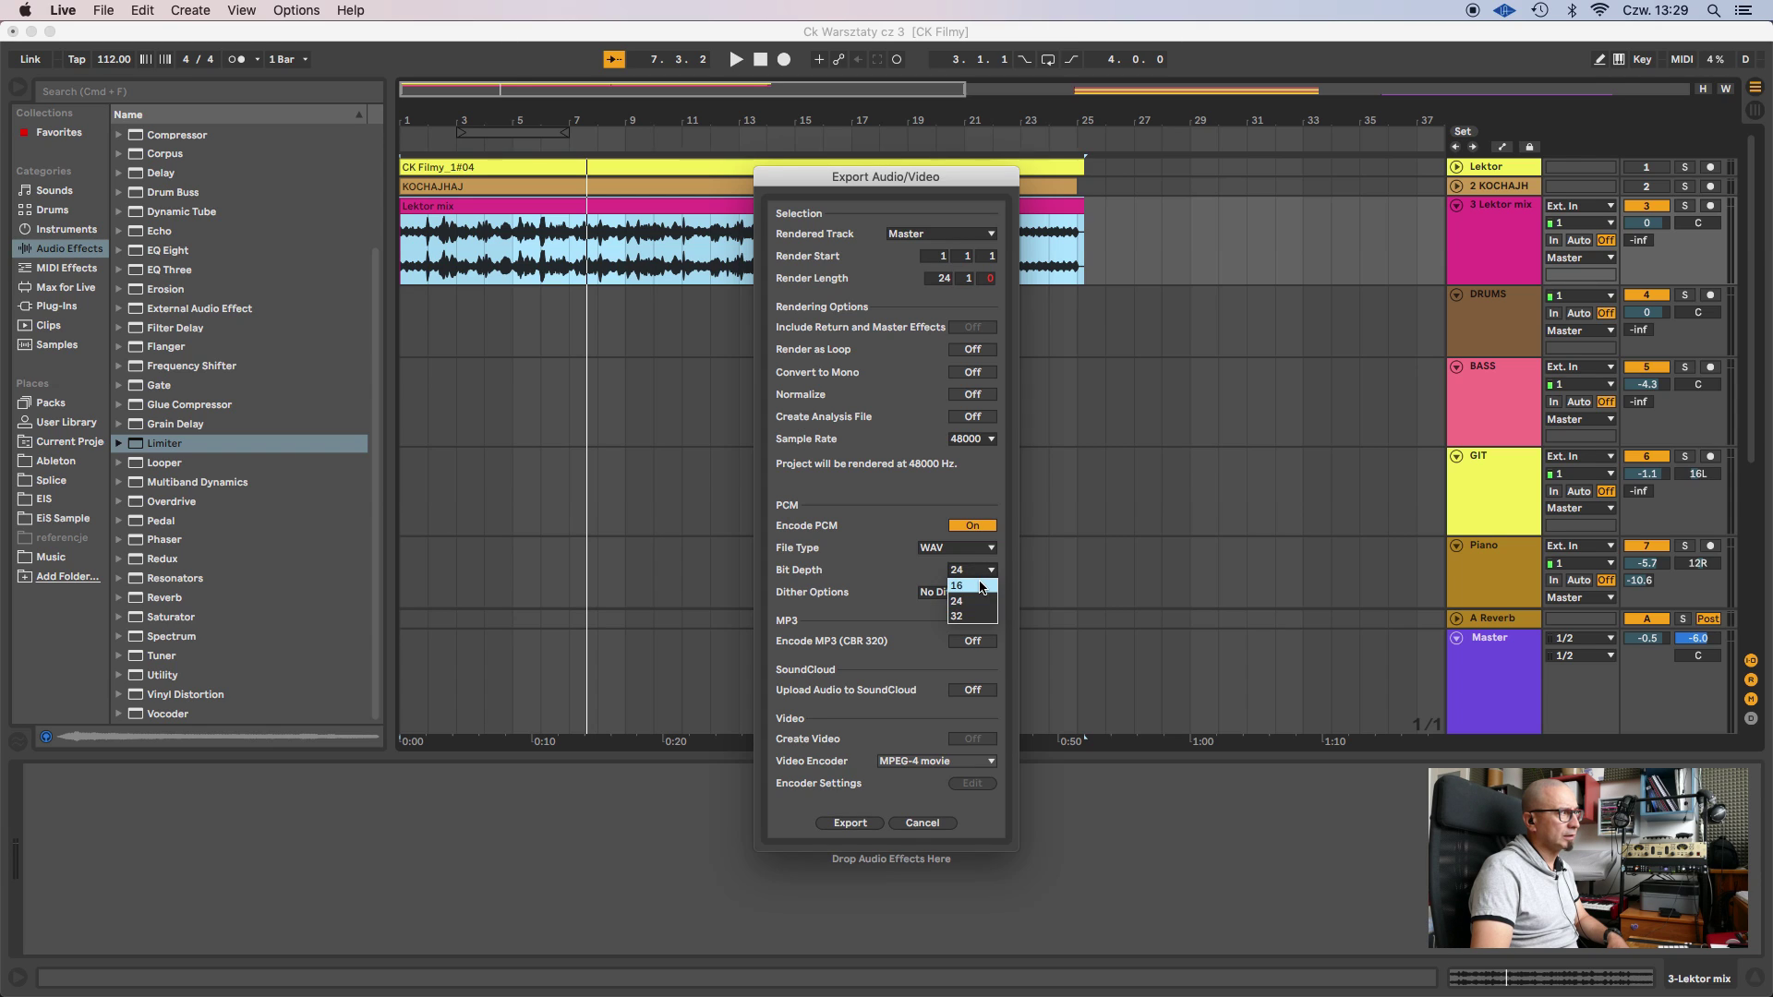
{"action": "left_click", "coordinate": [961, 586]}
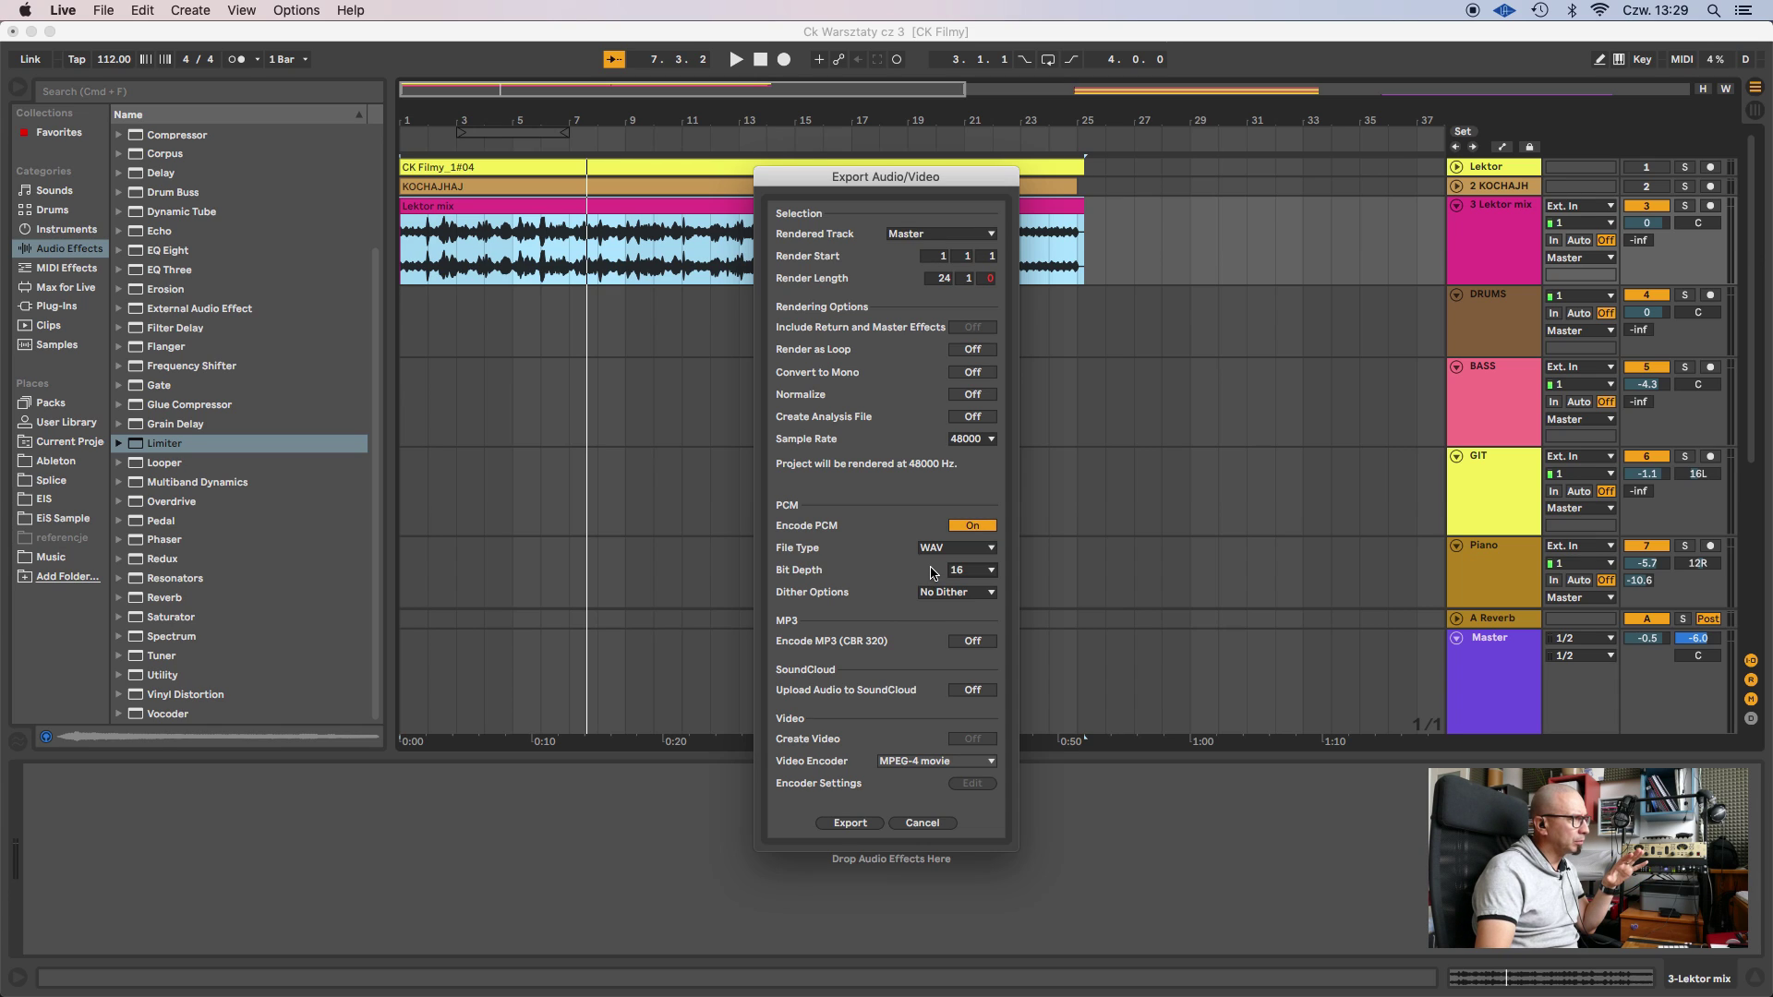
{"action": "left_click", "coordinate": [967, 441]}
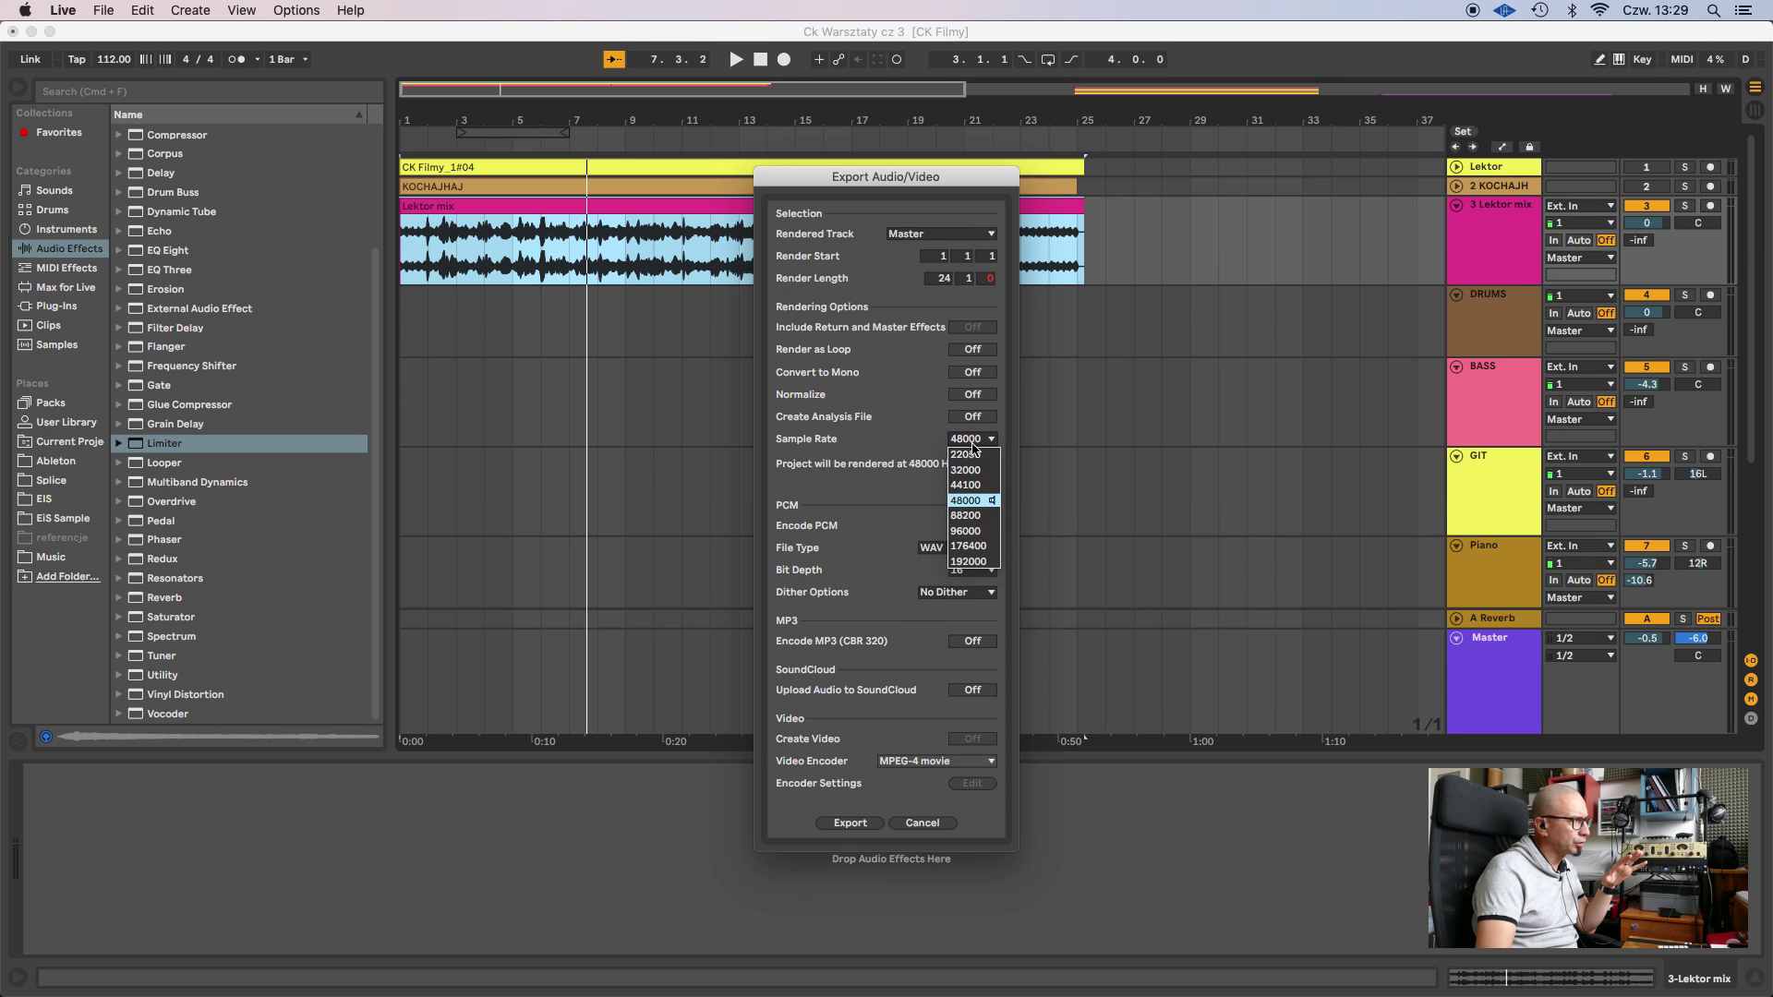
{"action": "left_click", "coordinate": [977, 485]}
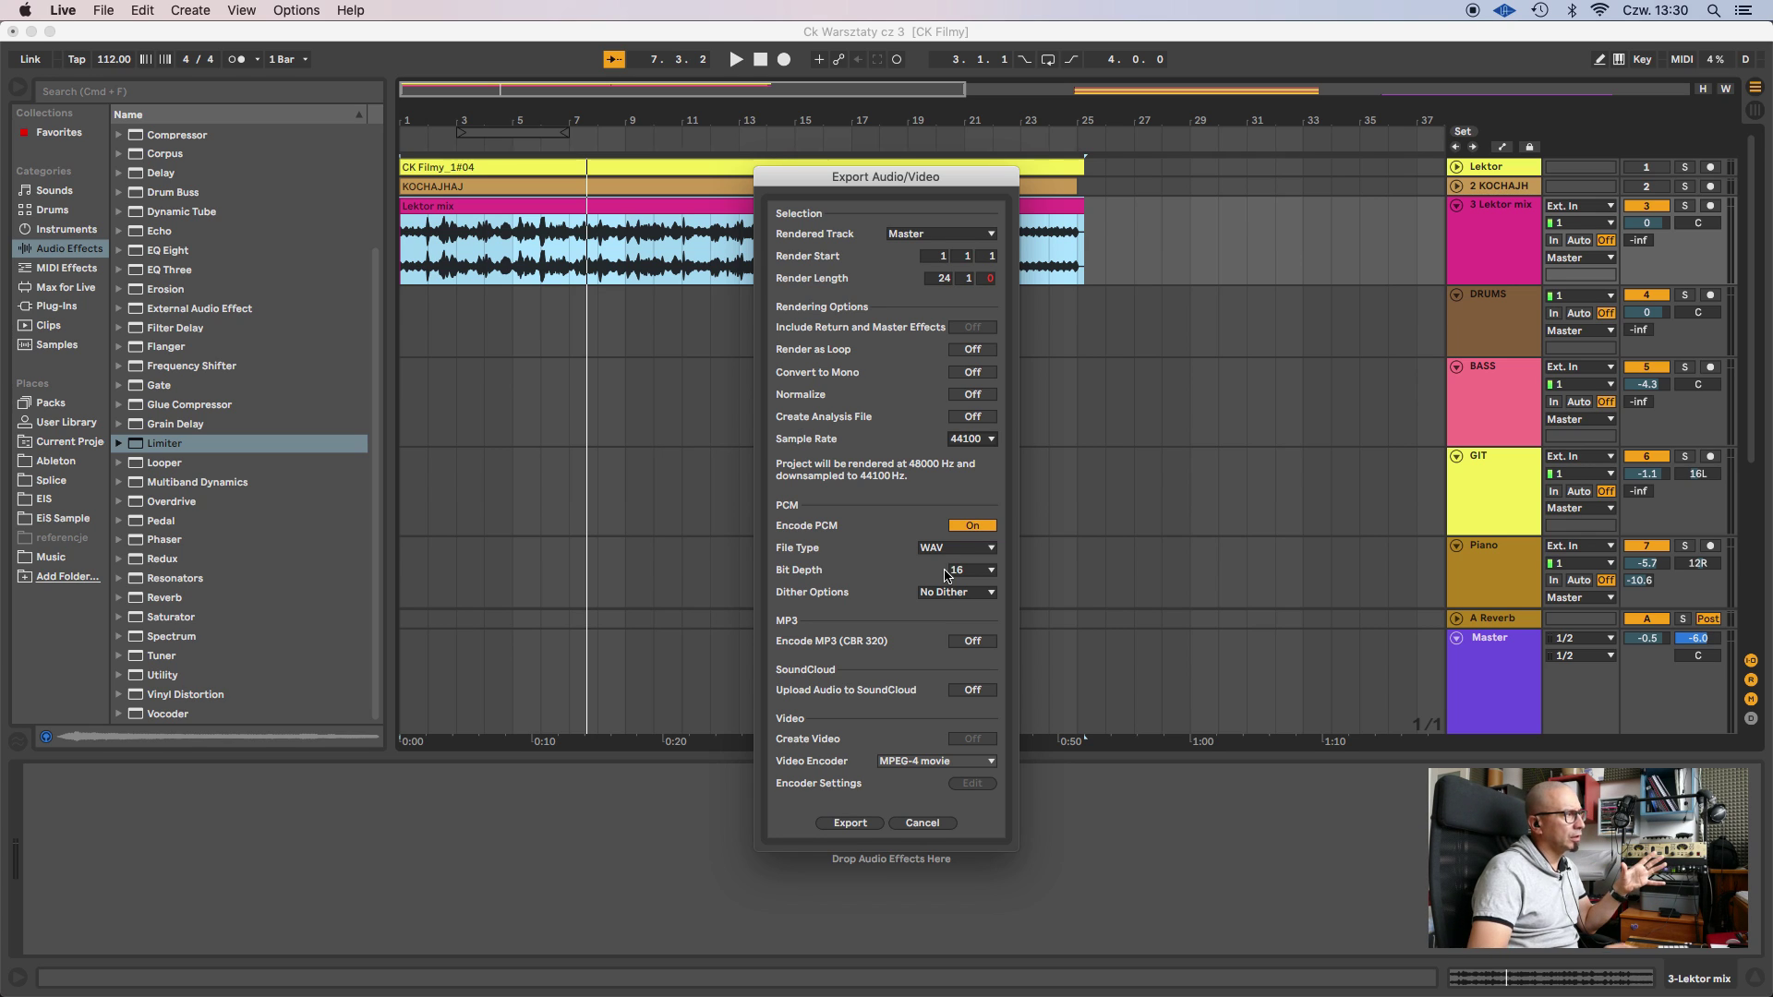
Export the audio into the CK Filmy Project folder as Lektor Master.wav.
{"action": "left_click", "coordinate": [859, 823]}
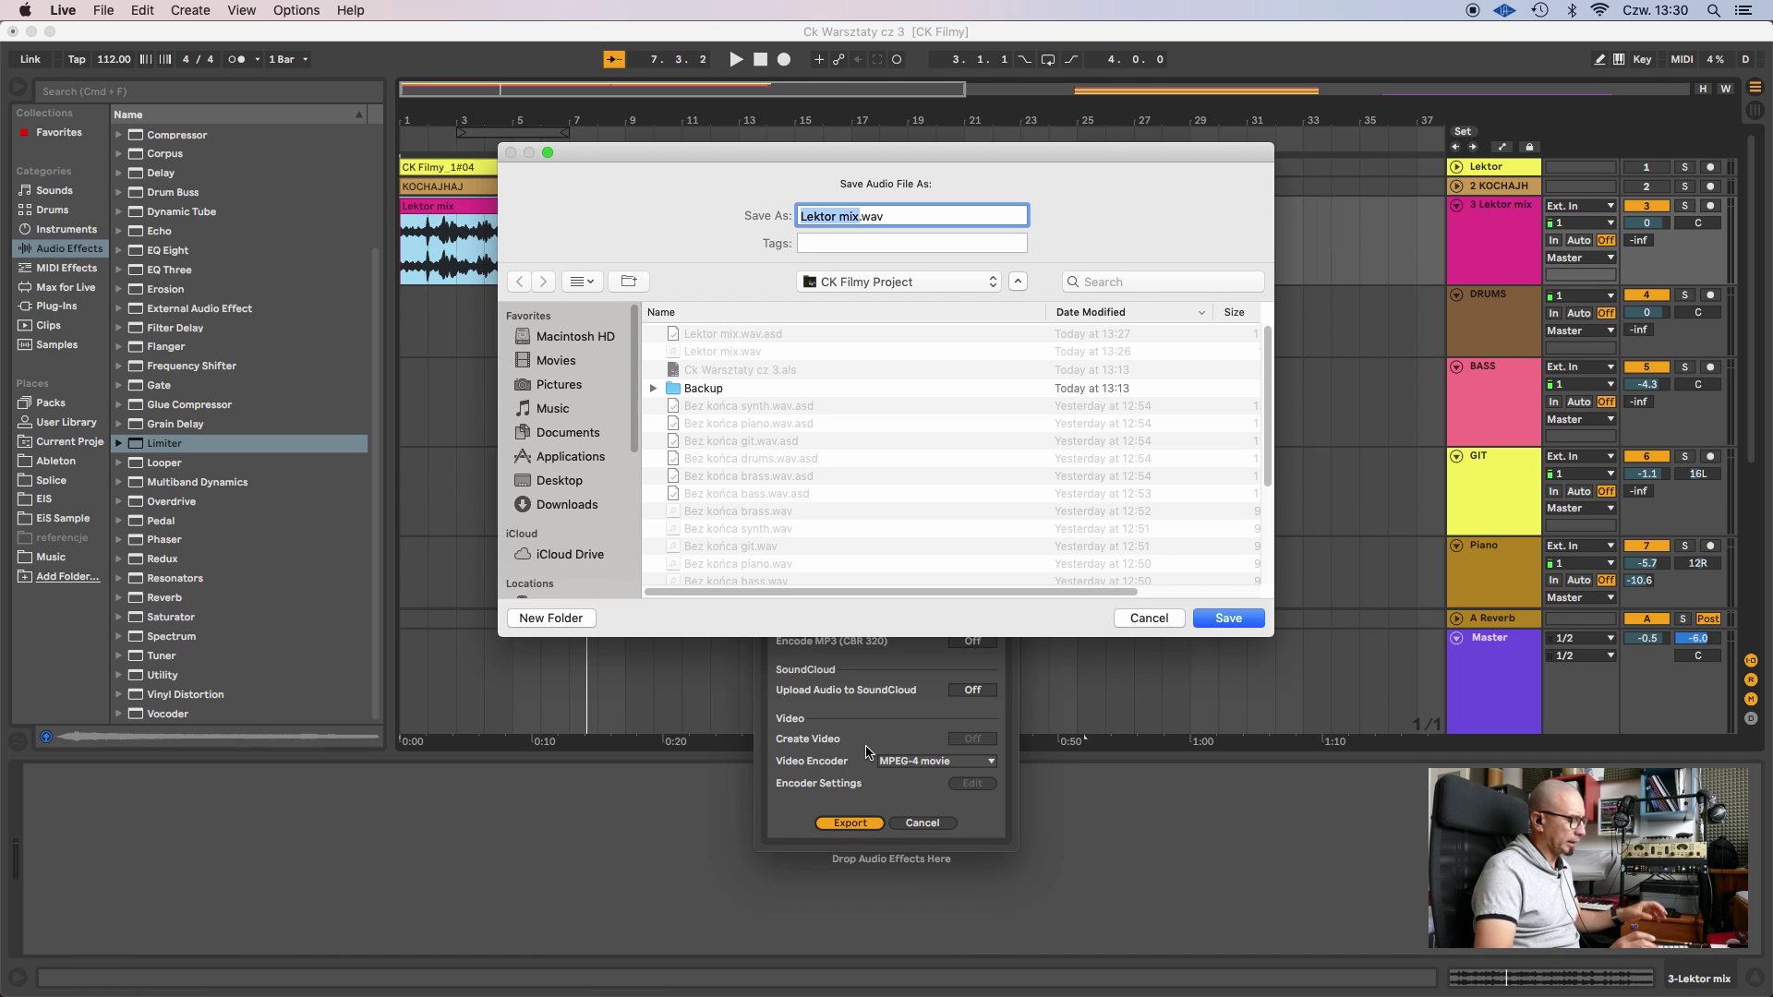
{"action": "key", "text": "Right"}
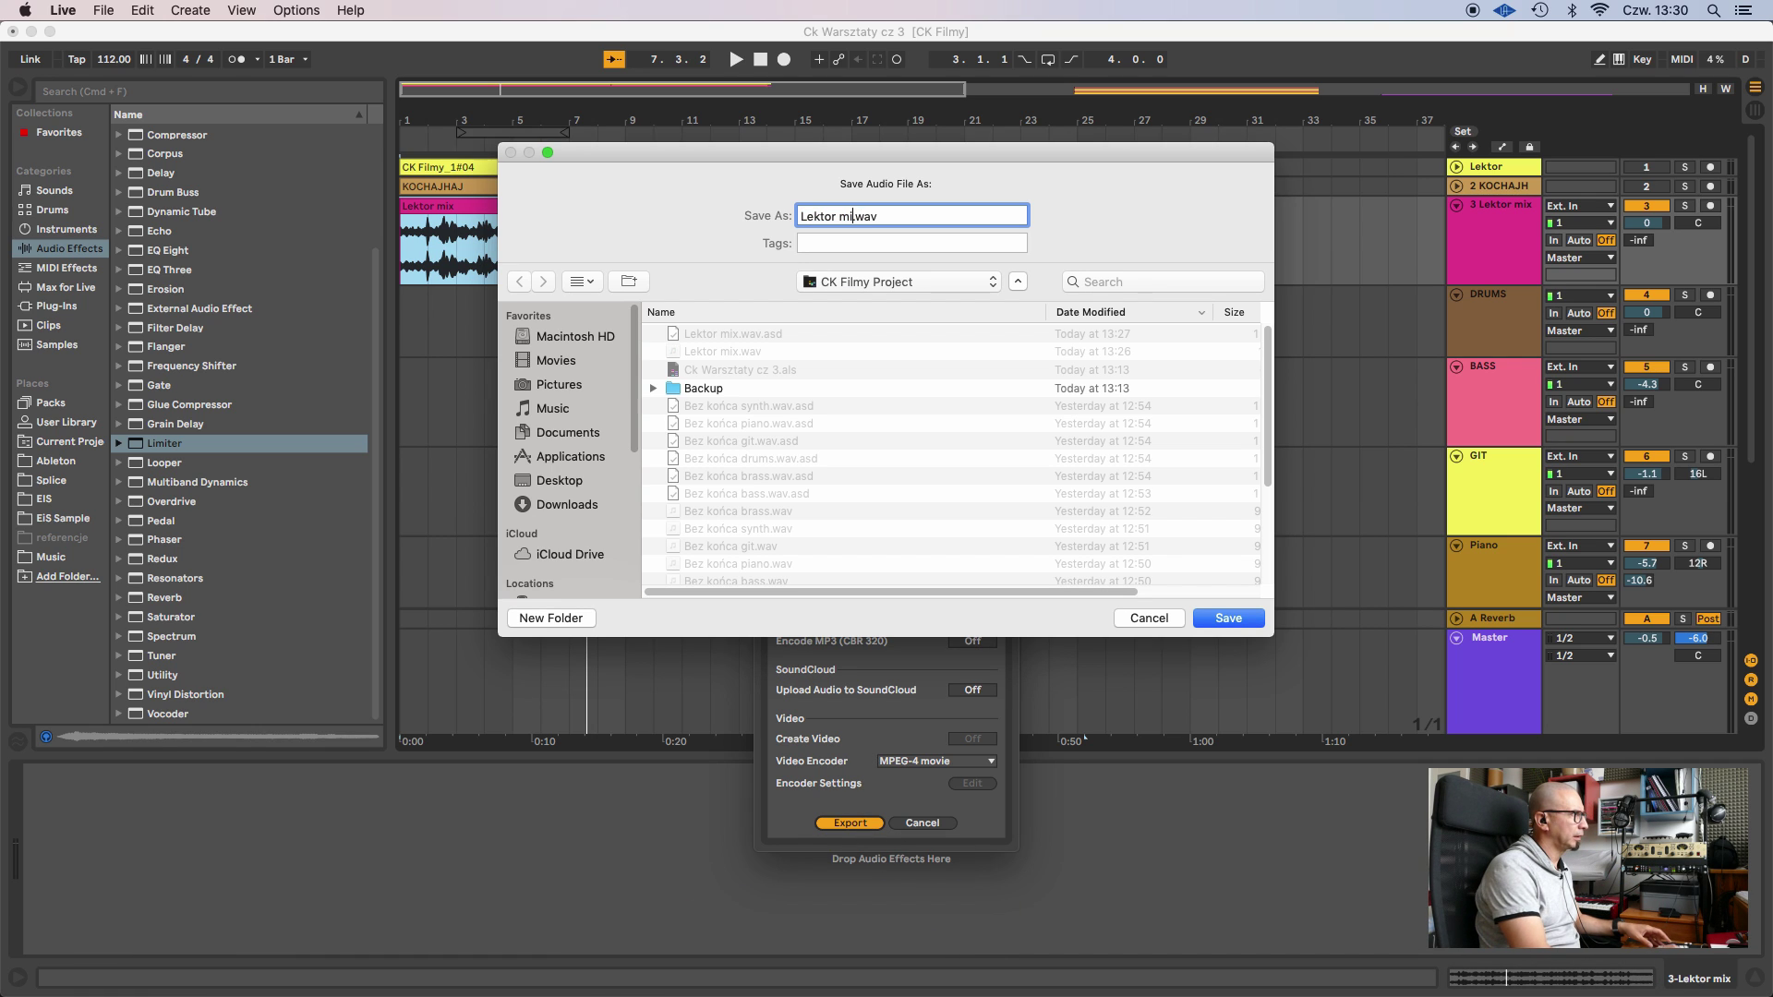
{"action": "key", "text": "BackSpace"}
{"action": "key", "text": "BackSpace"}
{"action": "type", "text": "Ma"}
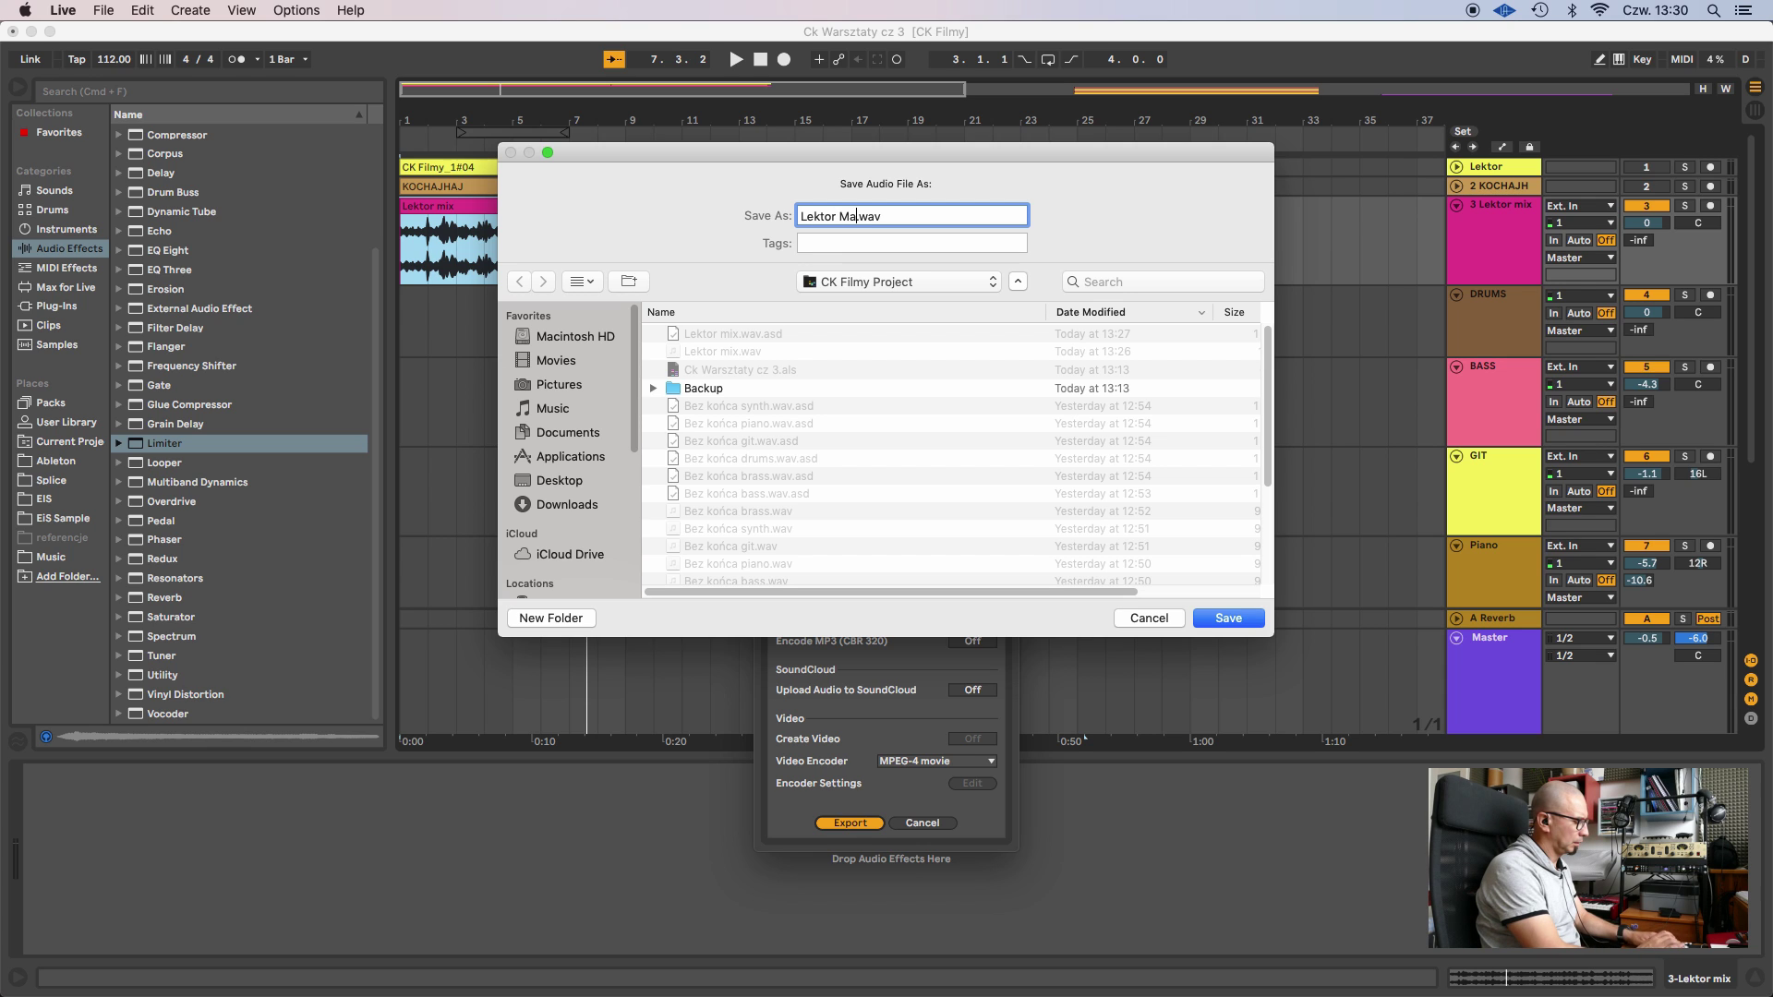
{"action": "type", "text": "ster"}
{"action": "key", "text": "Return"}
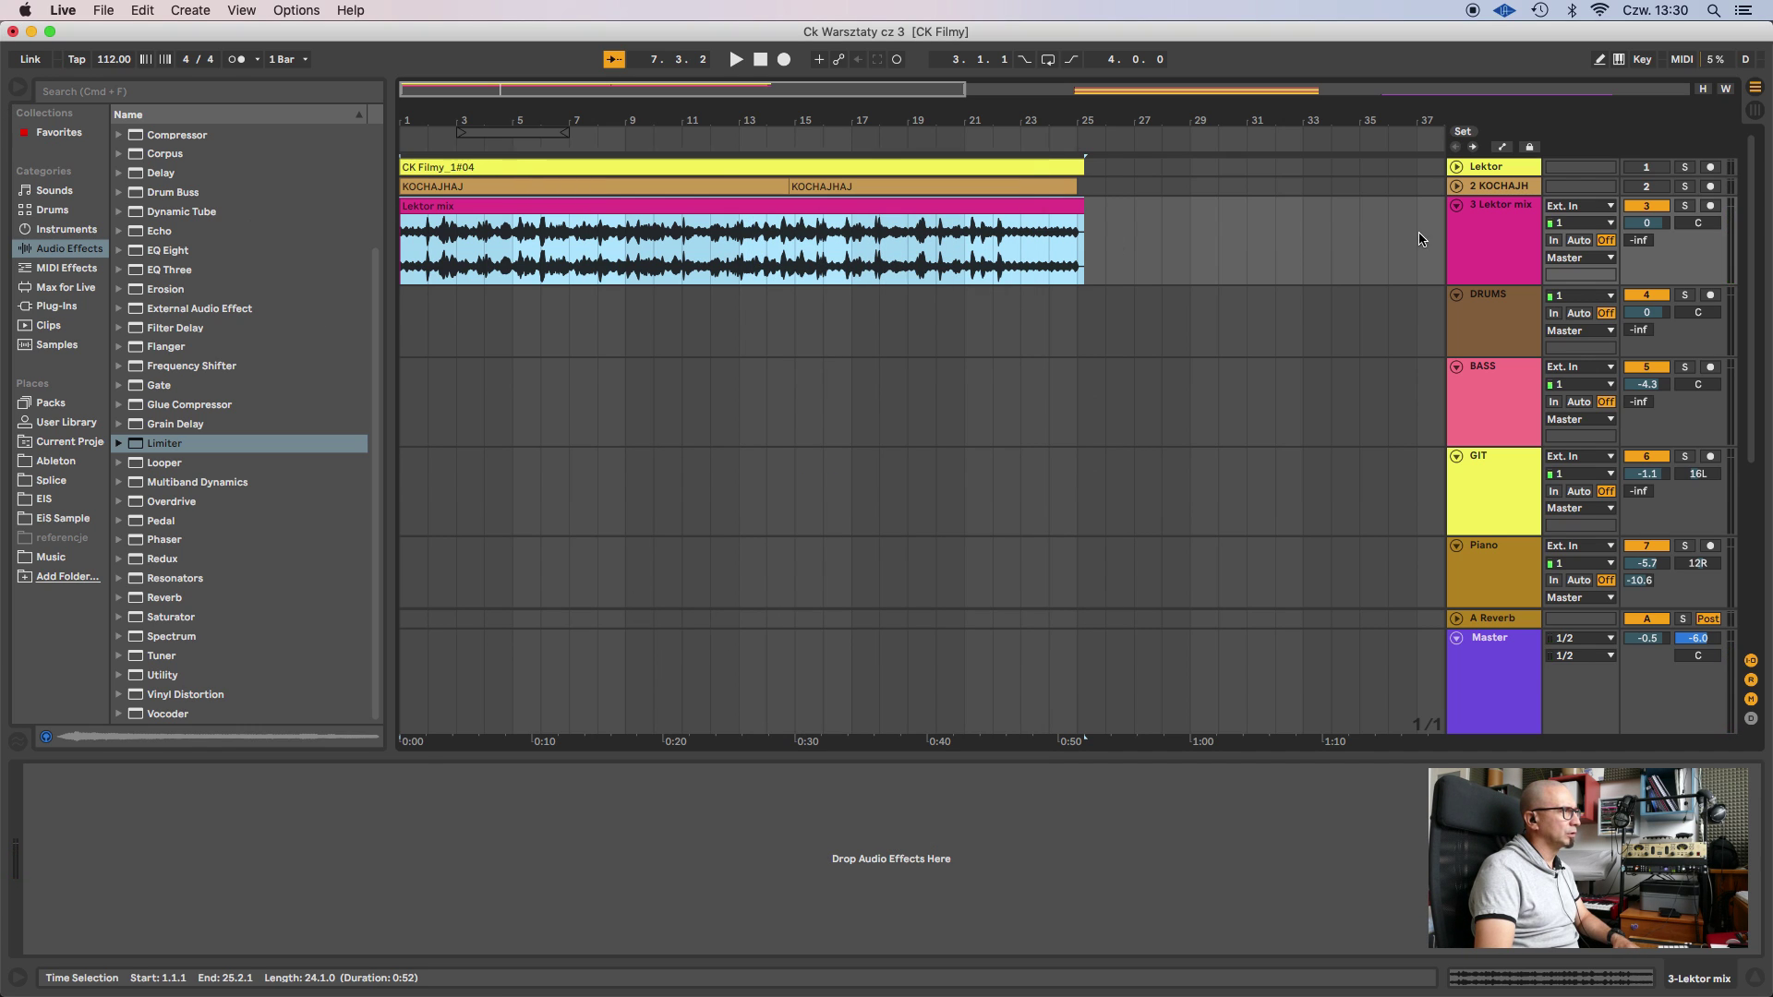
Insert an audio track below Lektor mix and place Lektor Master.wav from the current project at its start.
{"action": "right_click", "coordinate": [1480, 240]}
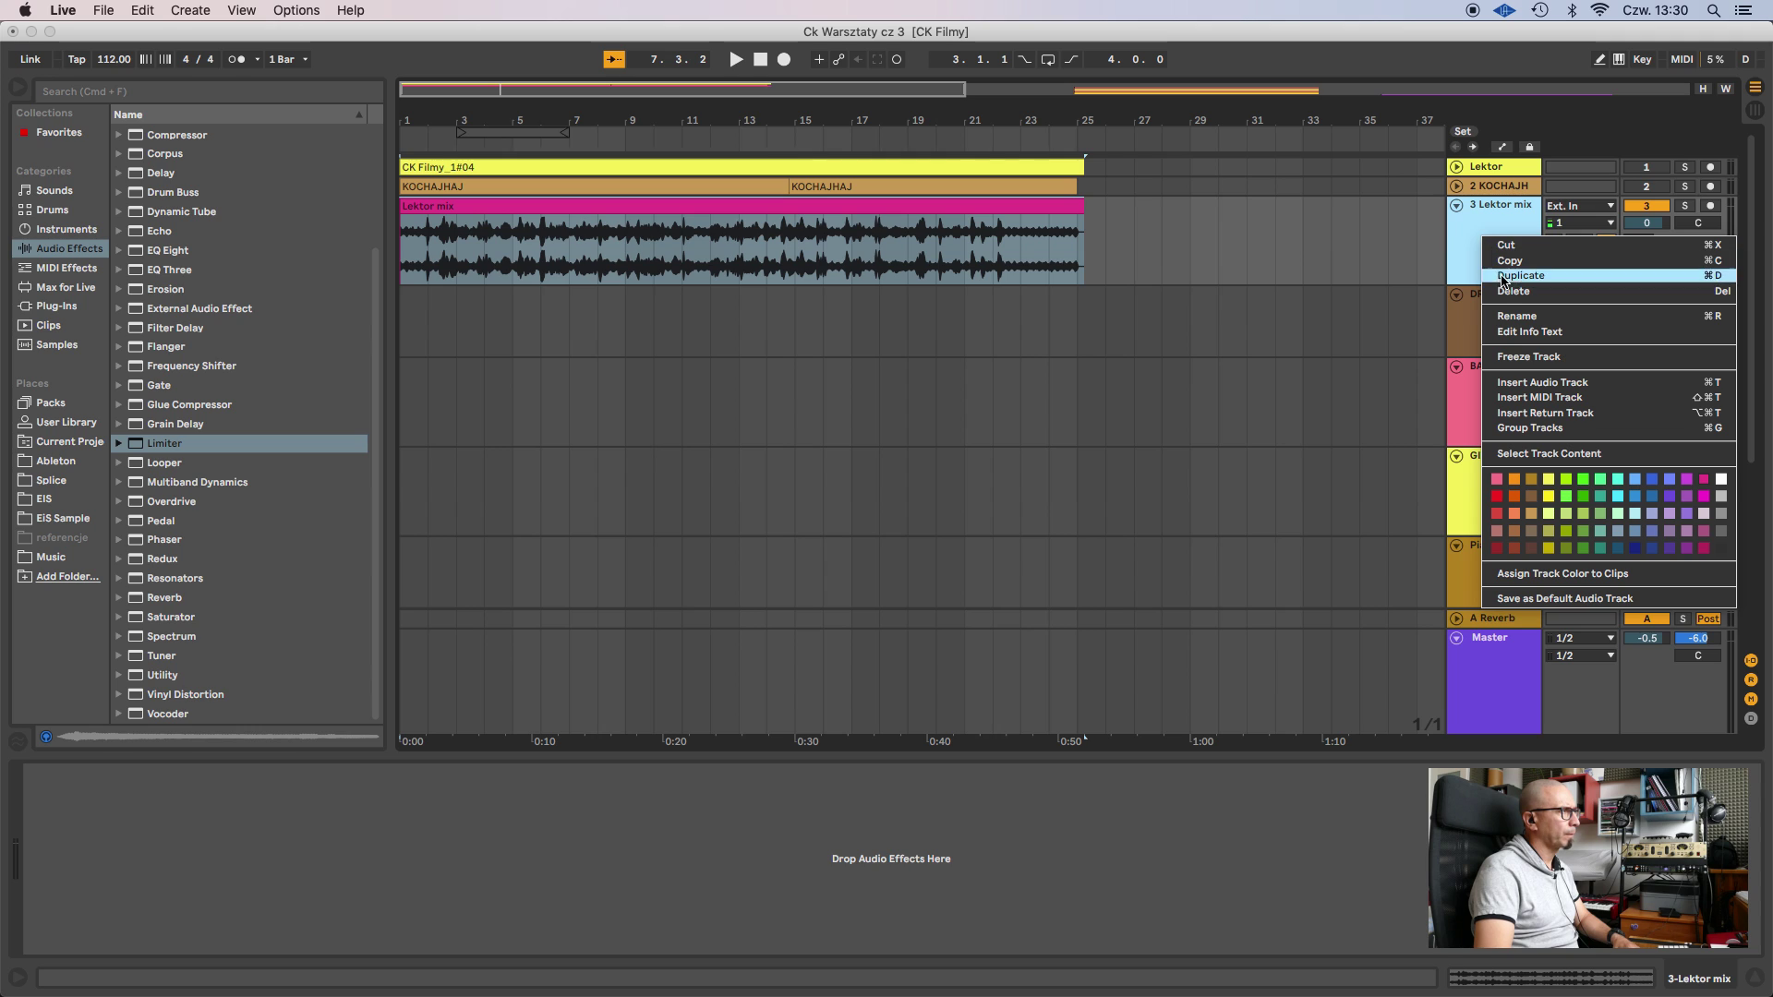
{"action": "left_click", "coordinate": [1499, 385]}
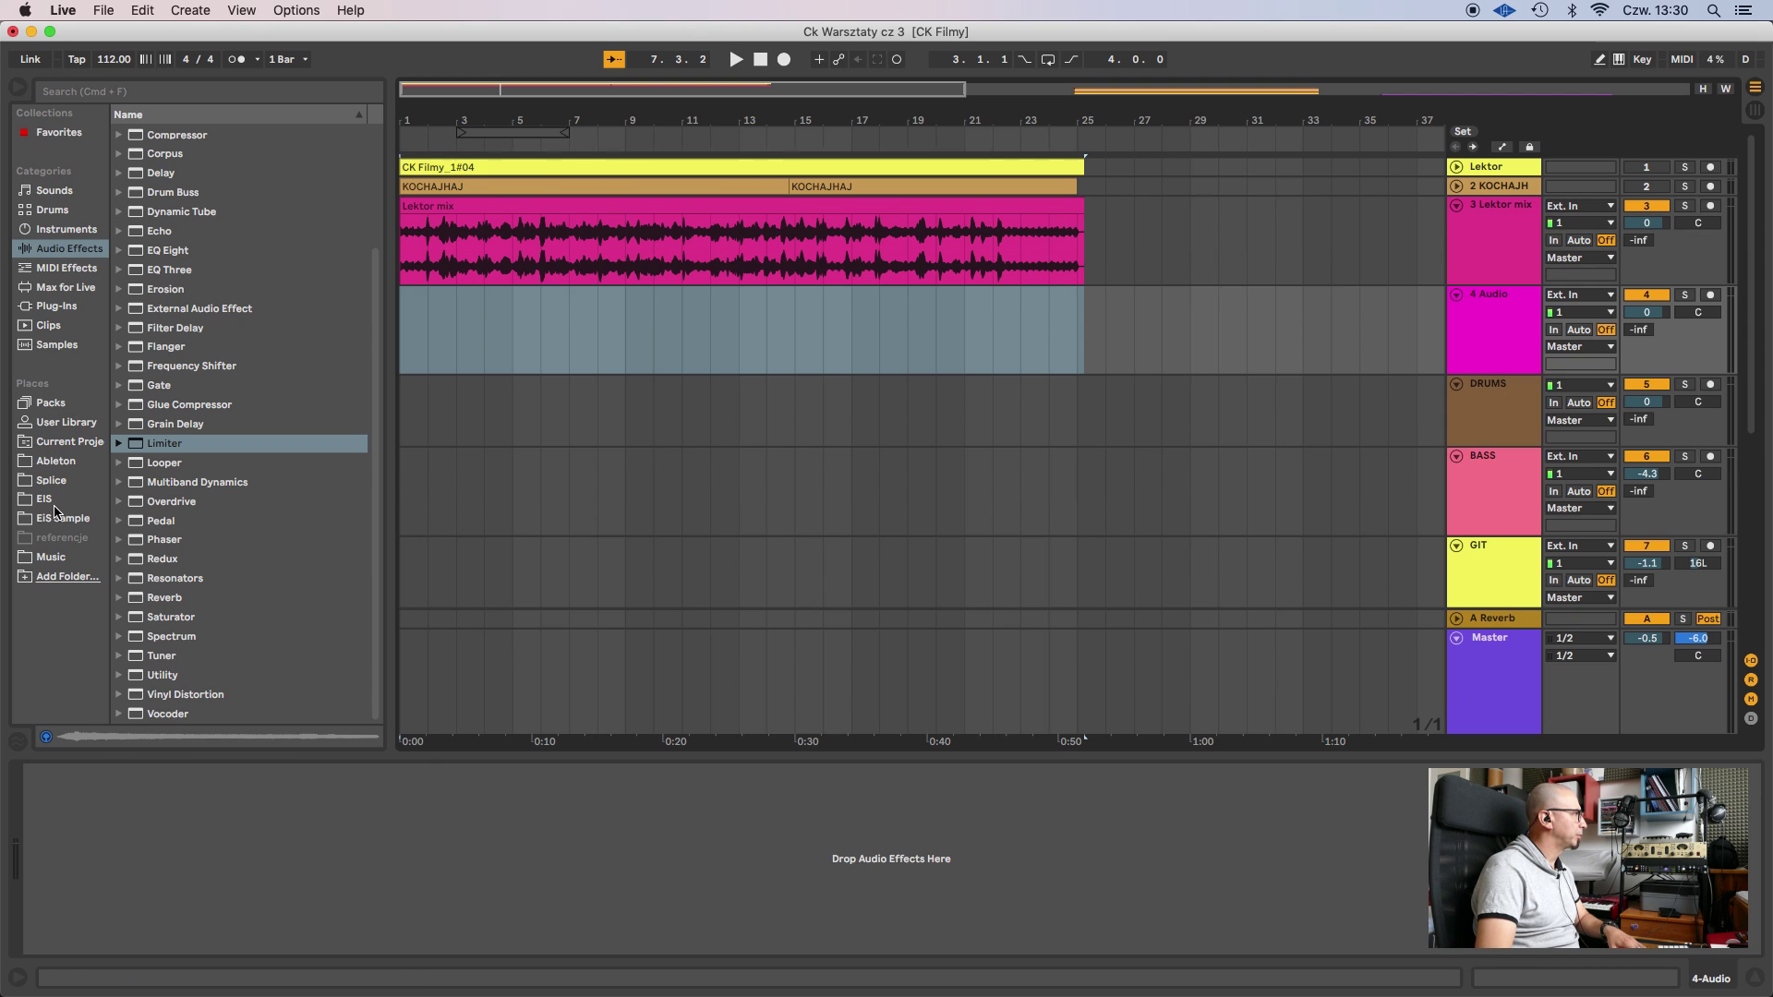
{"action": "left_click", "coordinate": [60, 443]}
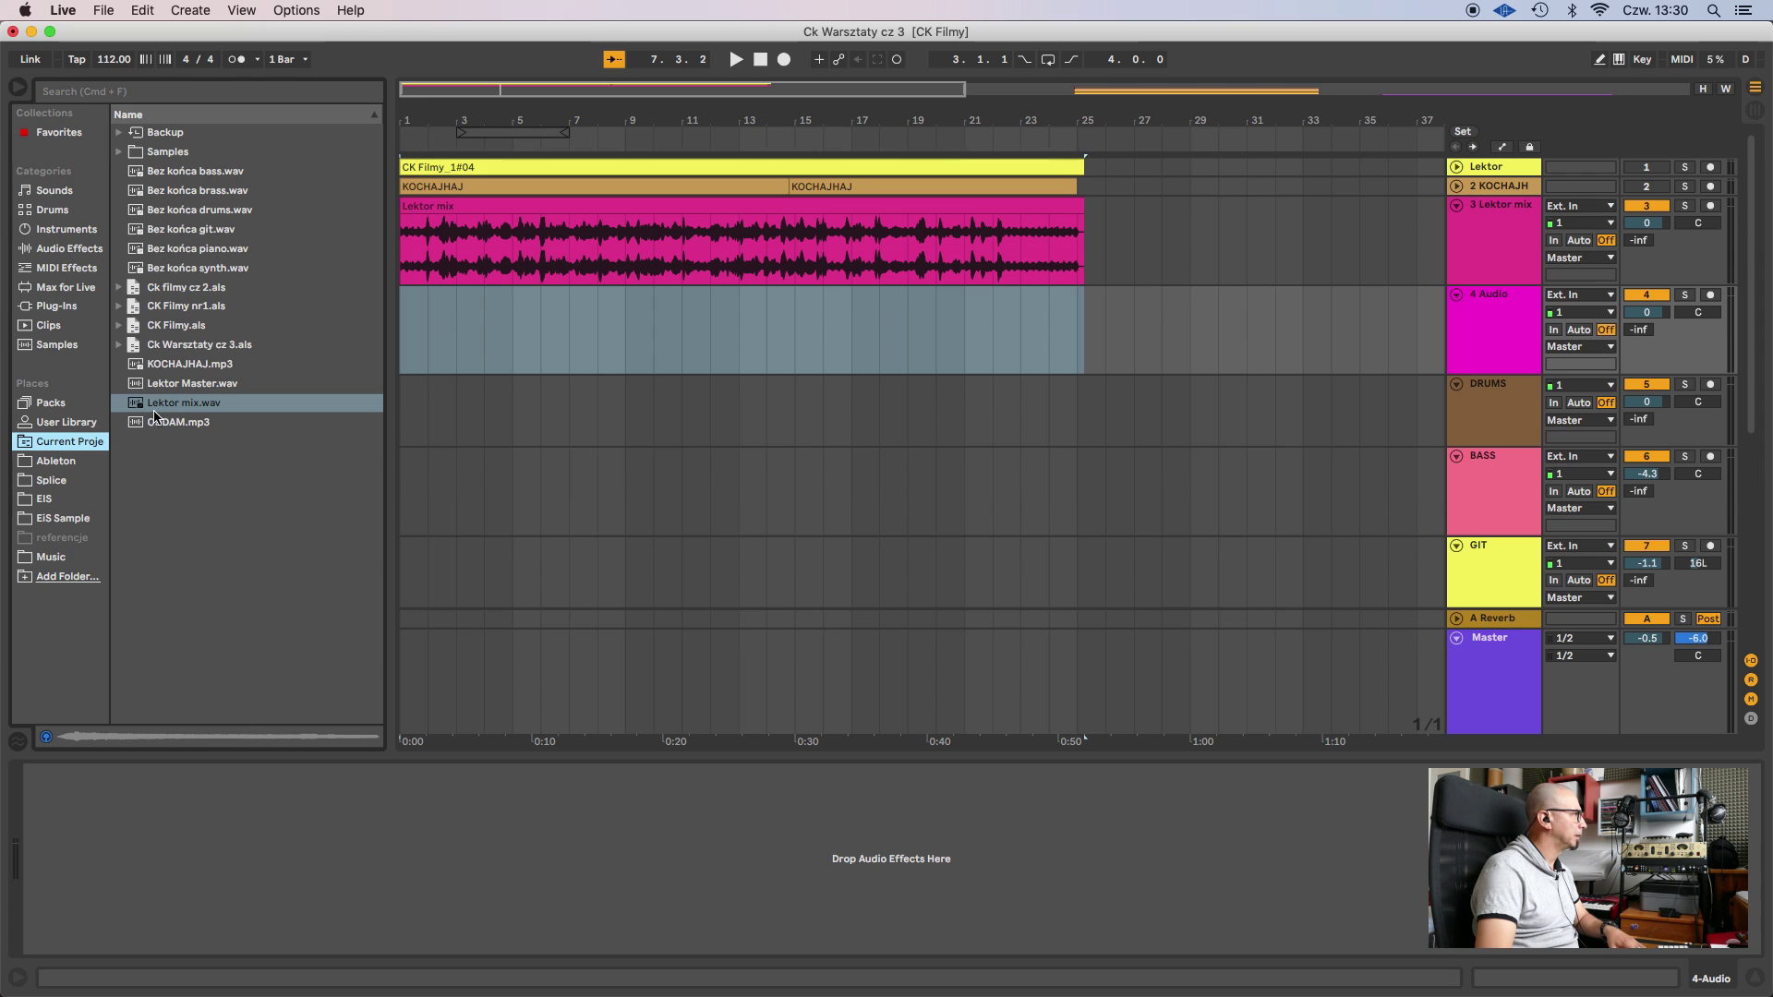
{"action": "left_click_drag", "start_coordinate": [136, 386], "coordinate": [462, 344]}
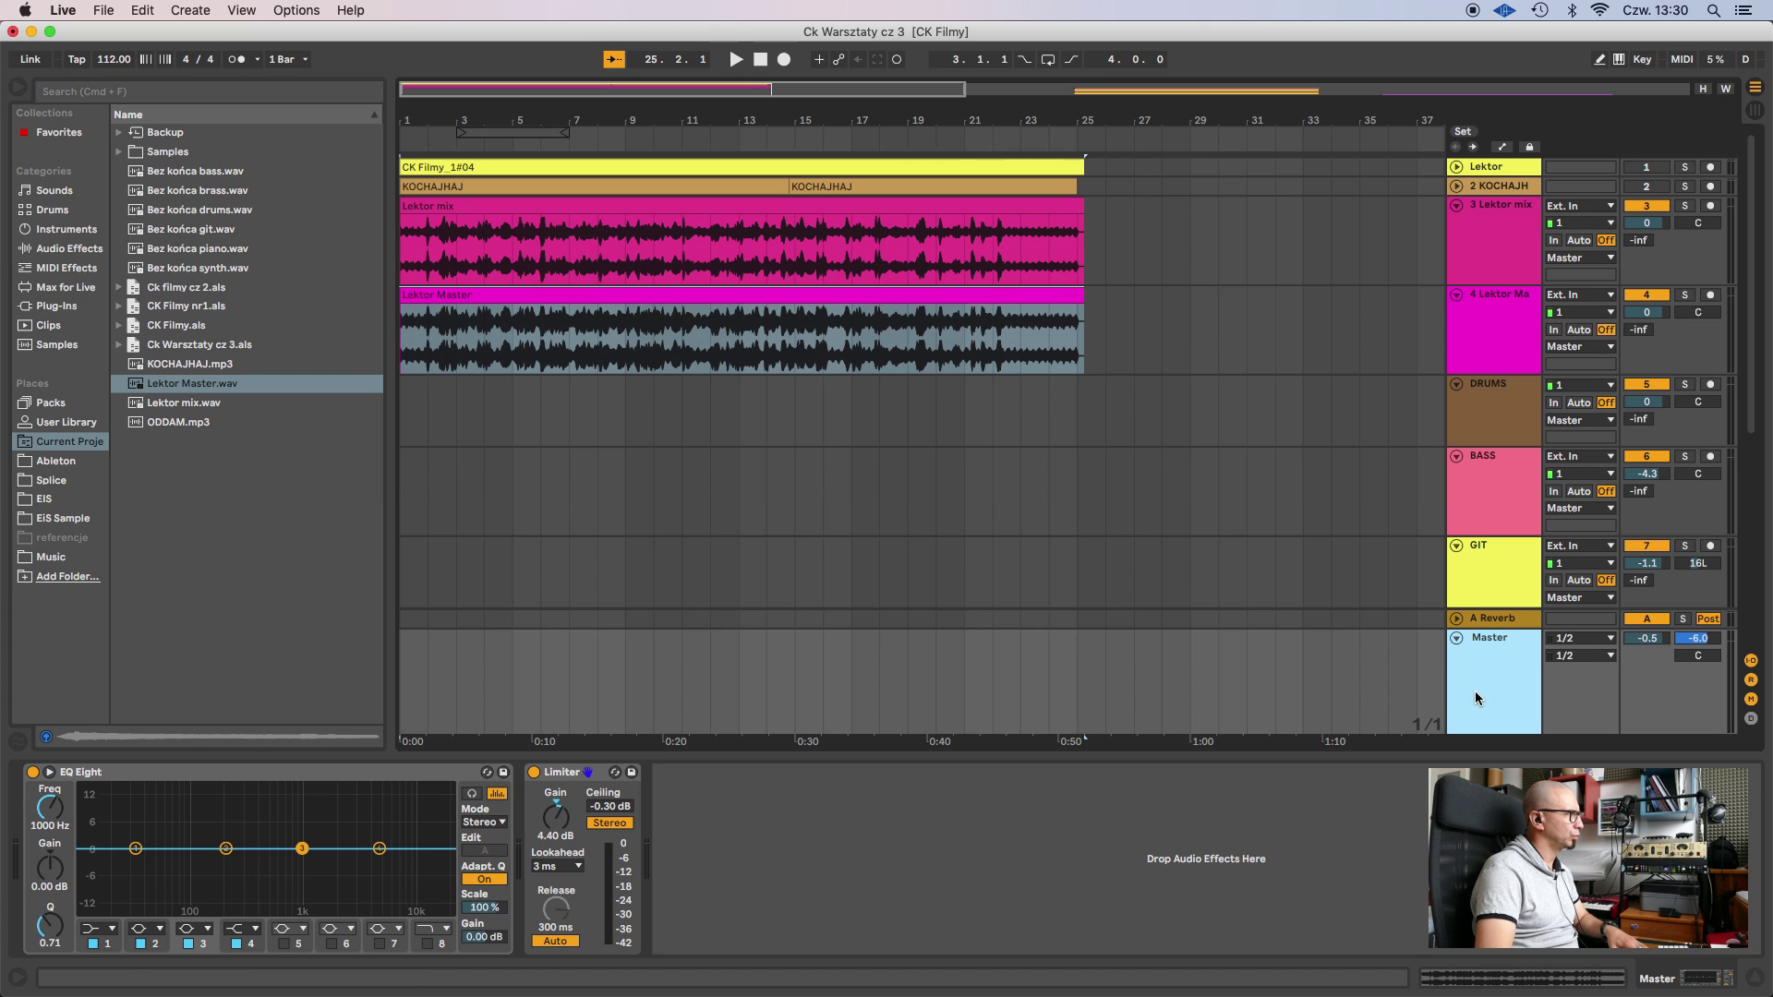
Switch off the Limiter on the master track.
{"action": "left_click", "coordinate": [1478, 693]}
{"action": "left_click", "coordinate": [571, 773]}
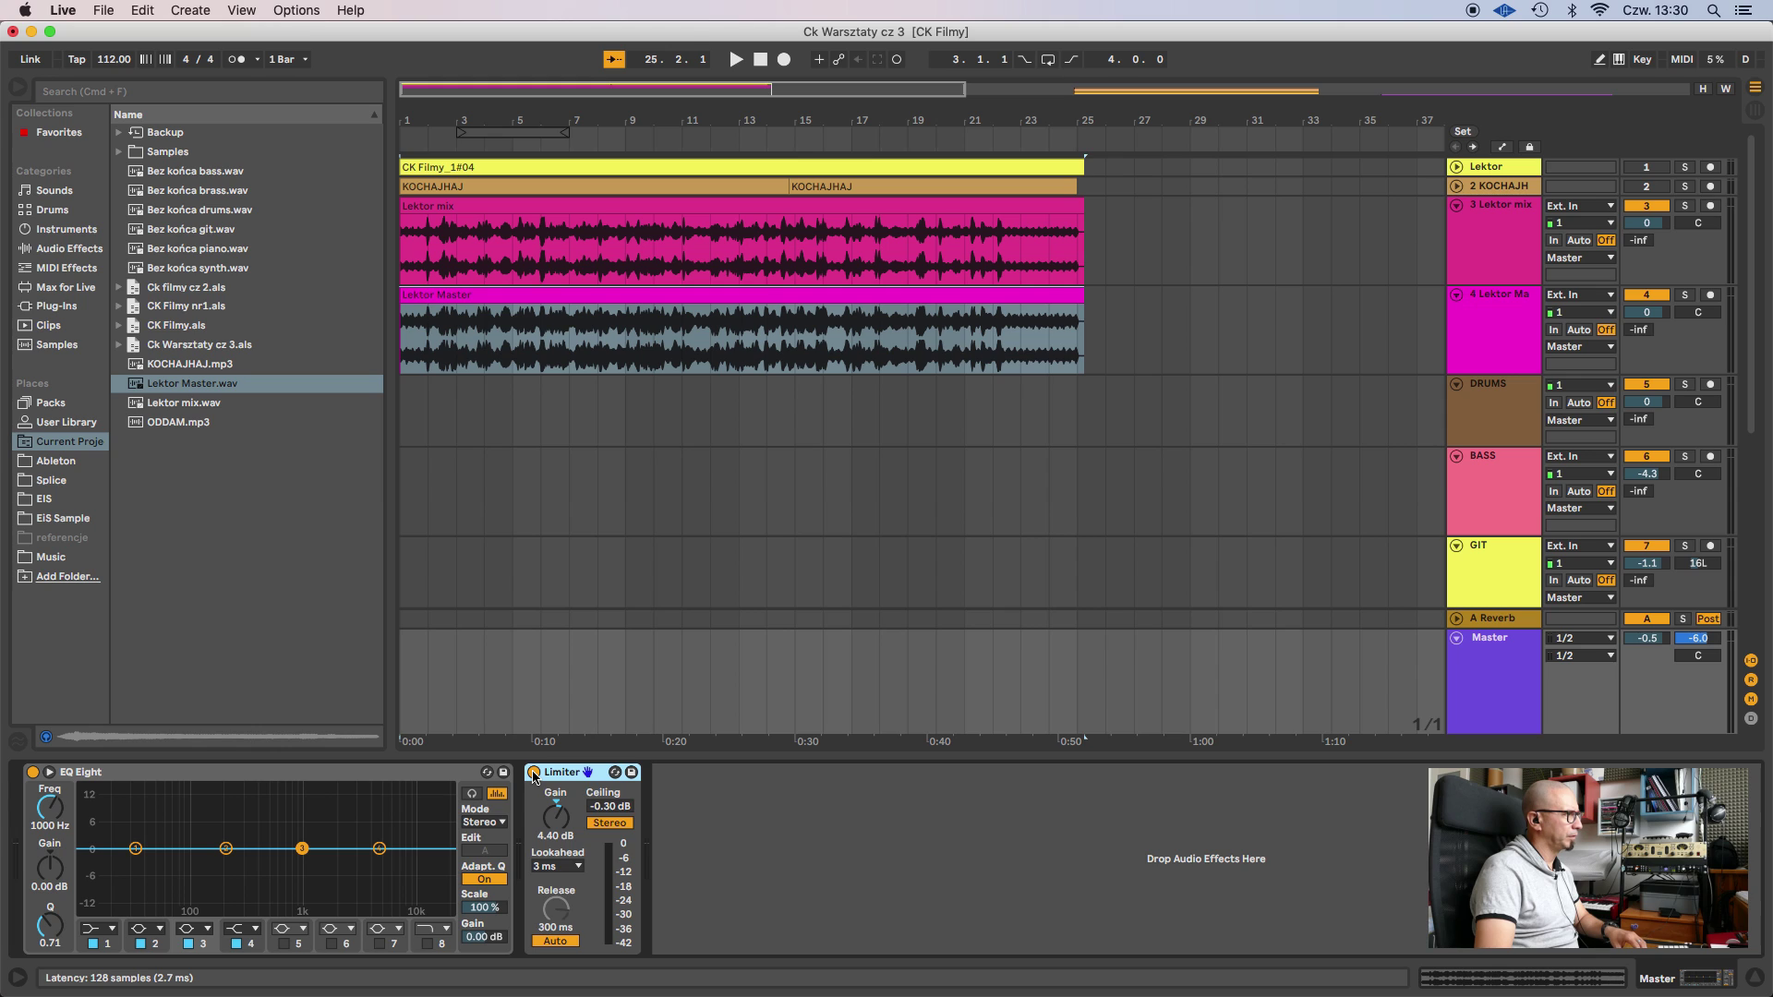
{"action": "left_click", "coordinate": [534, 773]}
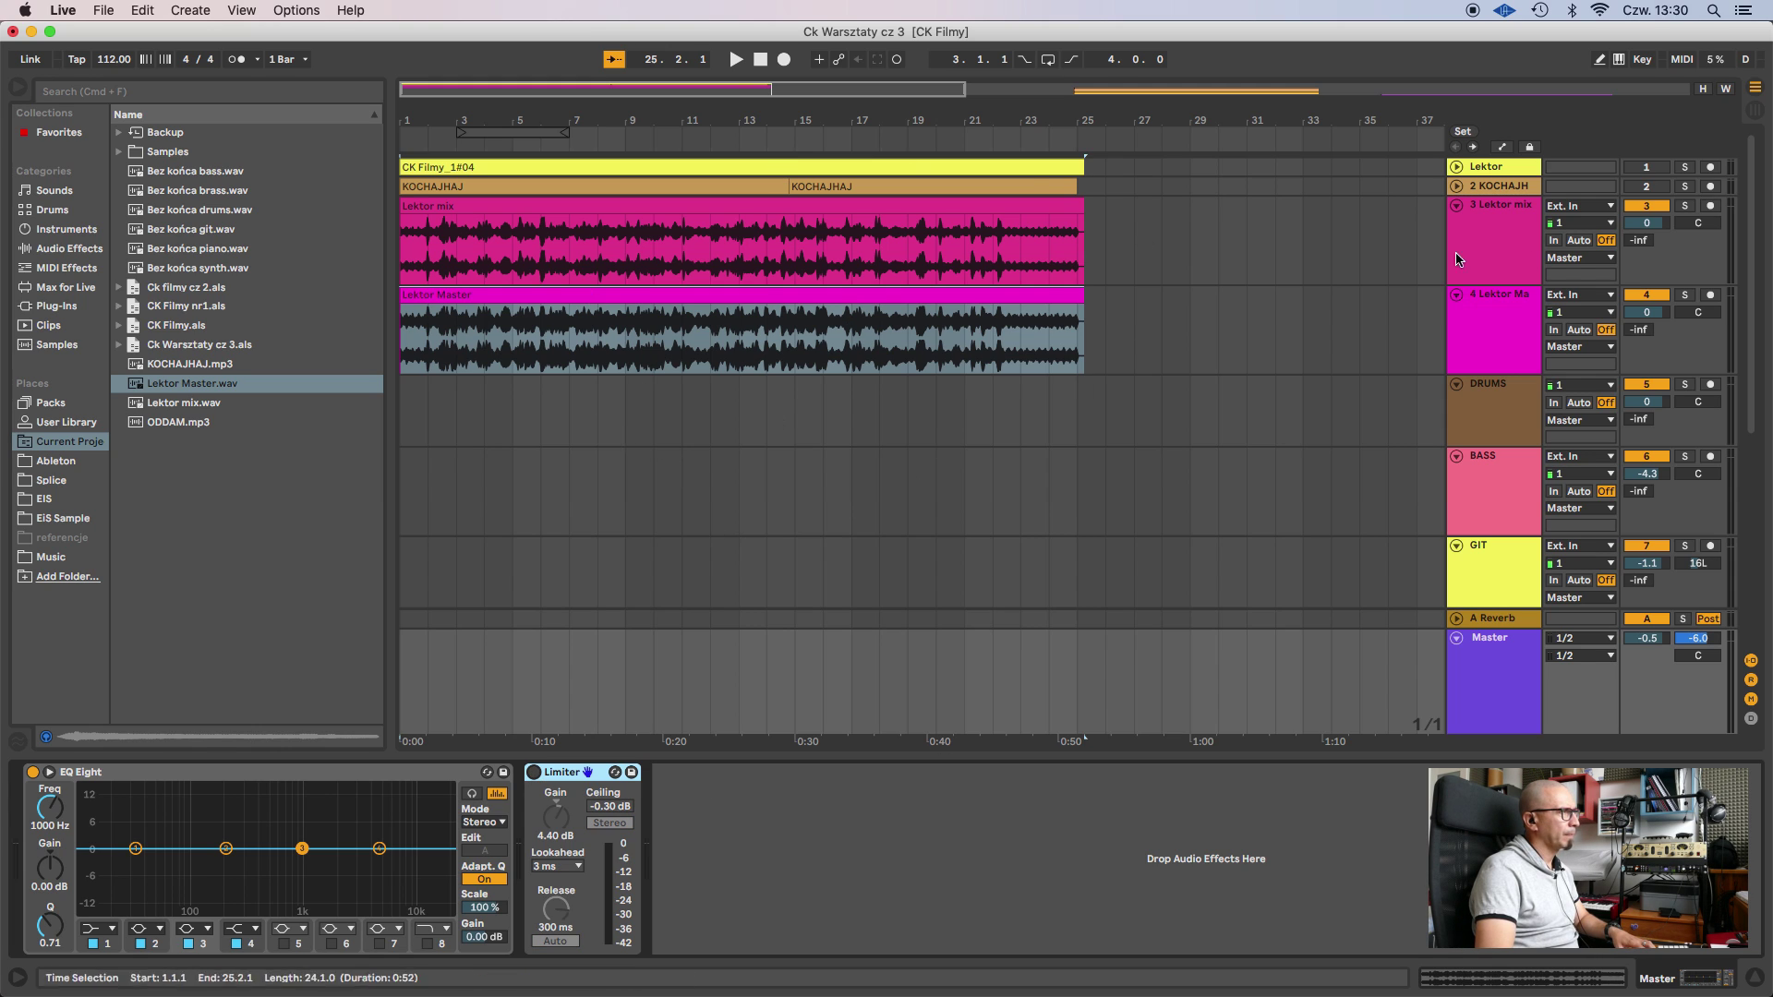
Deactivate the Lektor Master track and compare the mix with the master during playback by temporarily soloing the master version.
{"action": "left_click", "coordinate": [1644, 296]}
{"action": "key", "text": "space"}
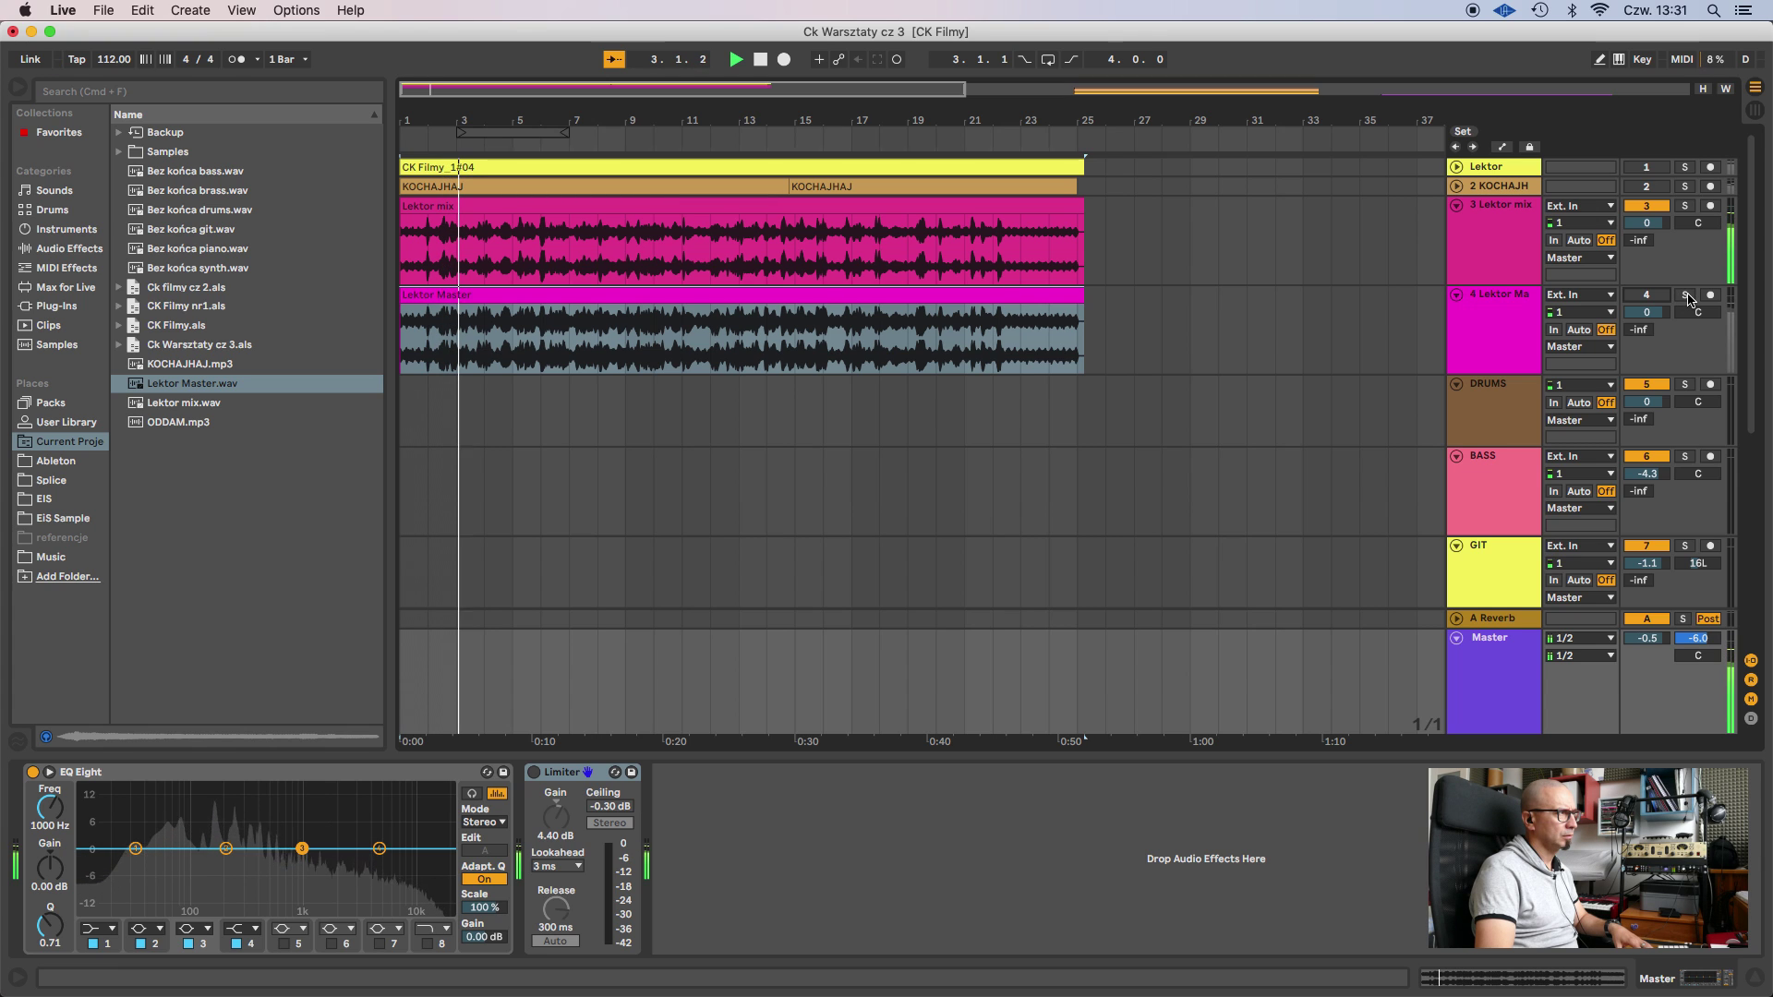
{"action": "left_click", "coordinate": [1686, 297]}
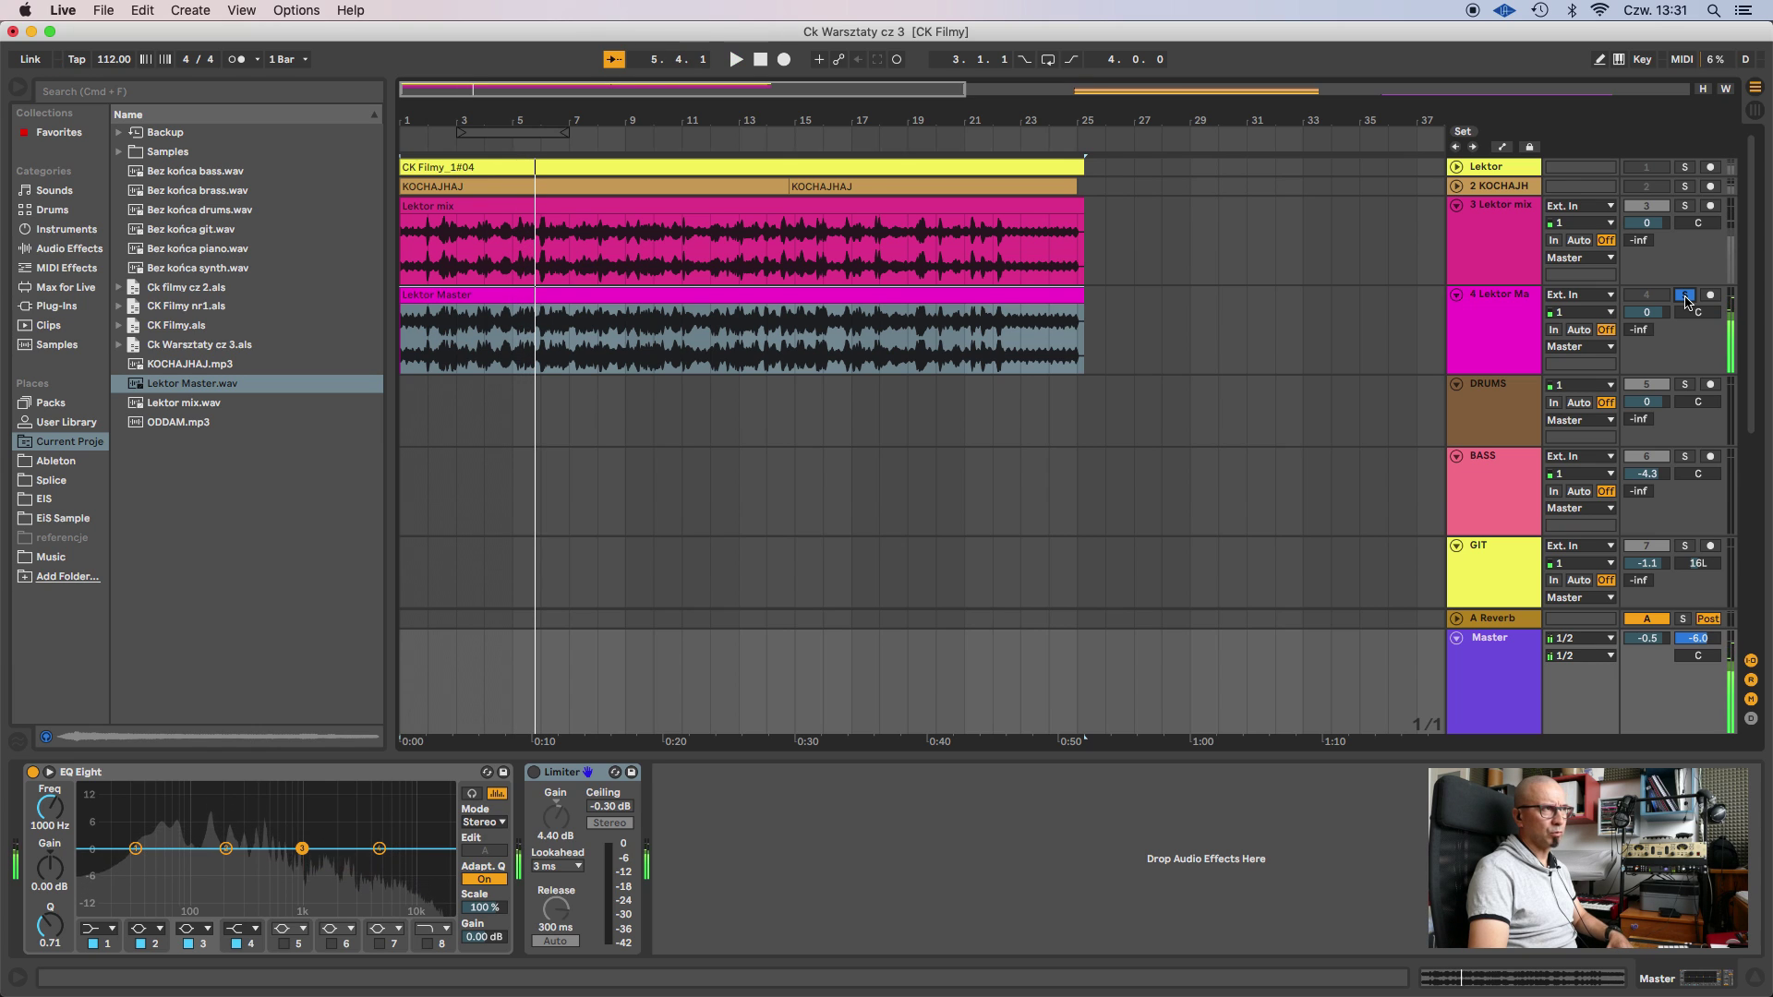
{"action": "key", "text": "space"}
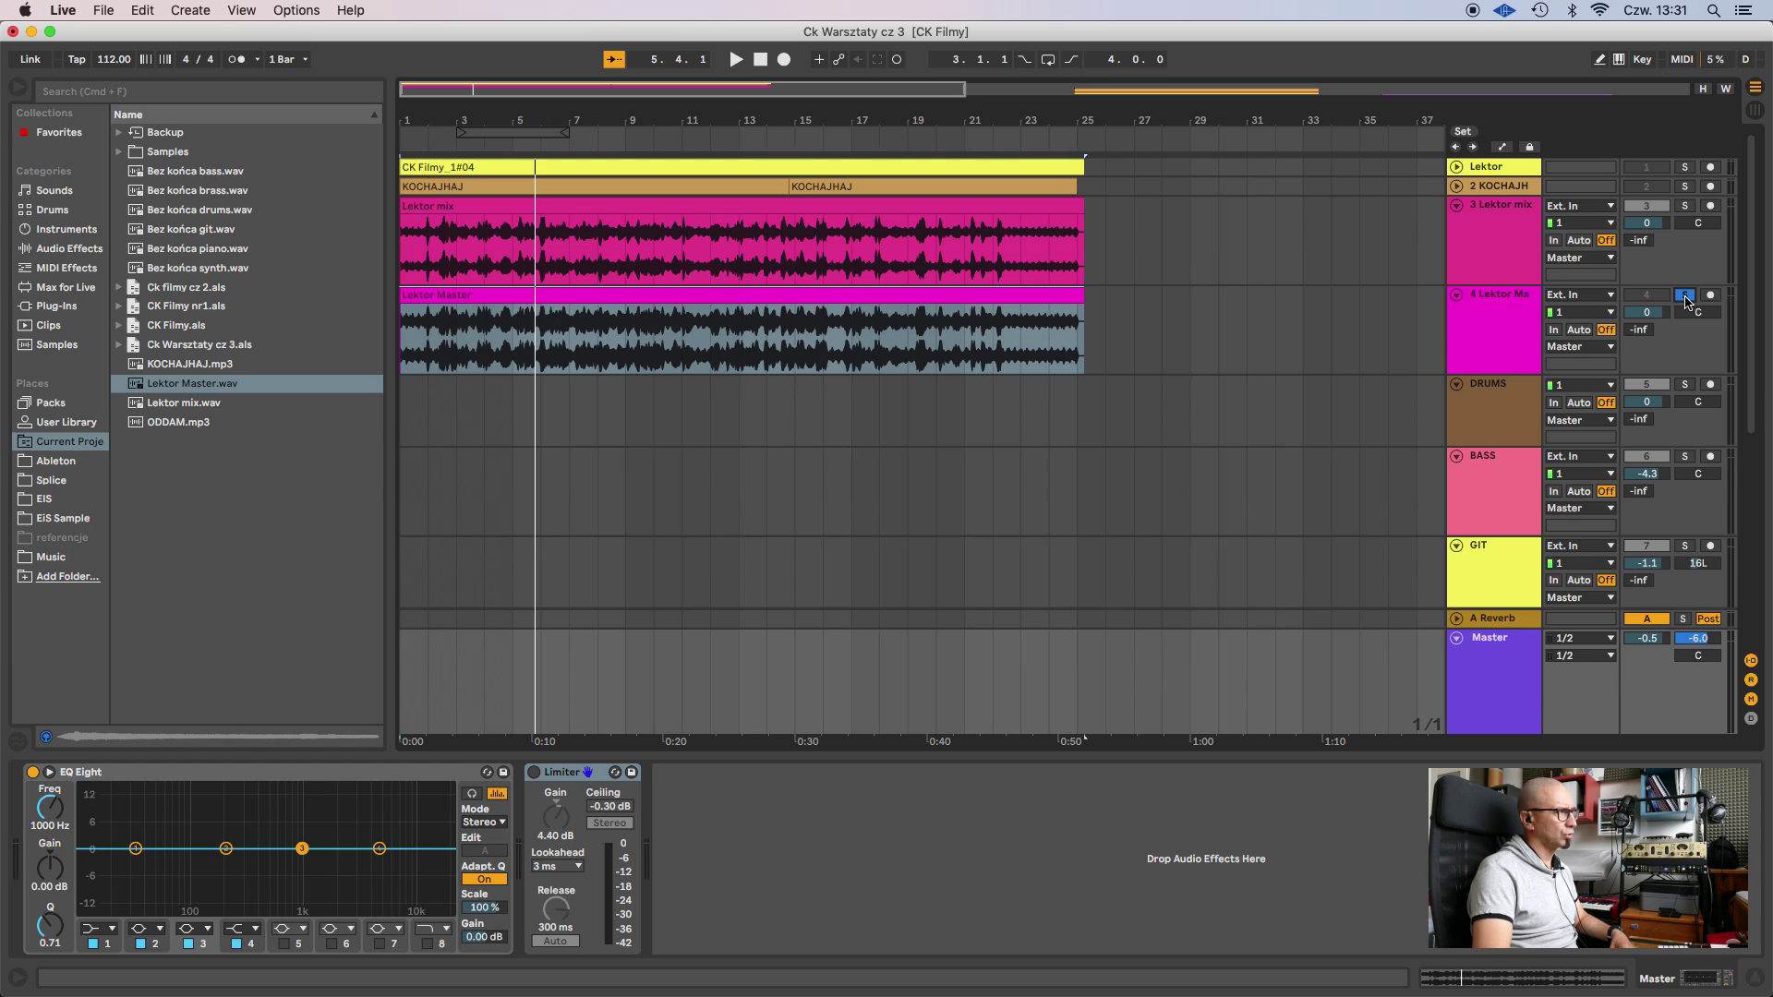
{"action": "left_click", "coordinate": [1686, 297]}
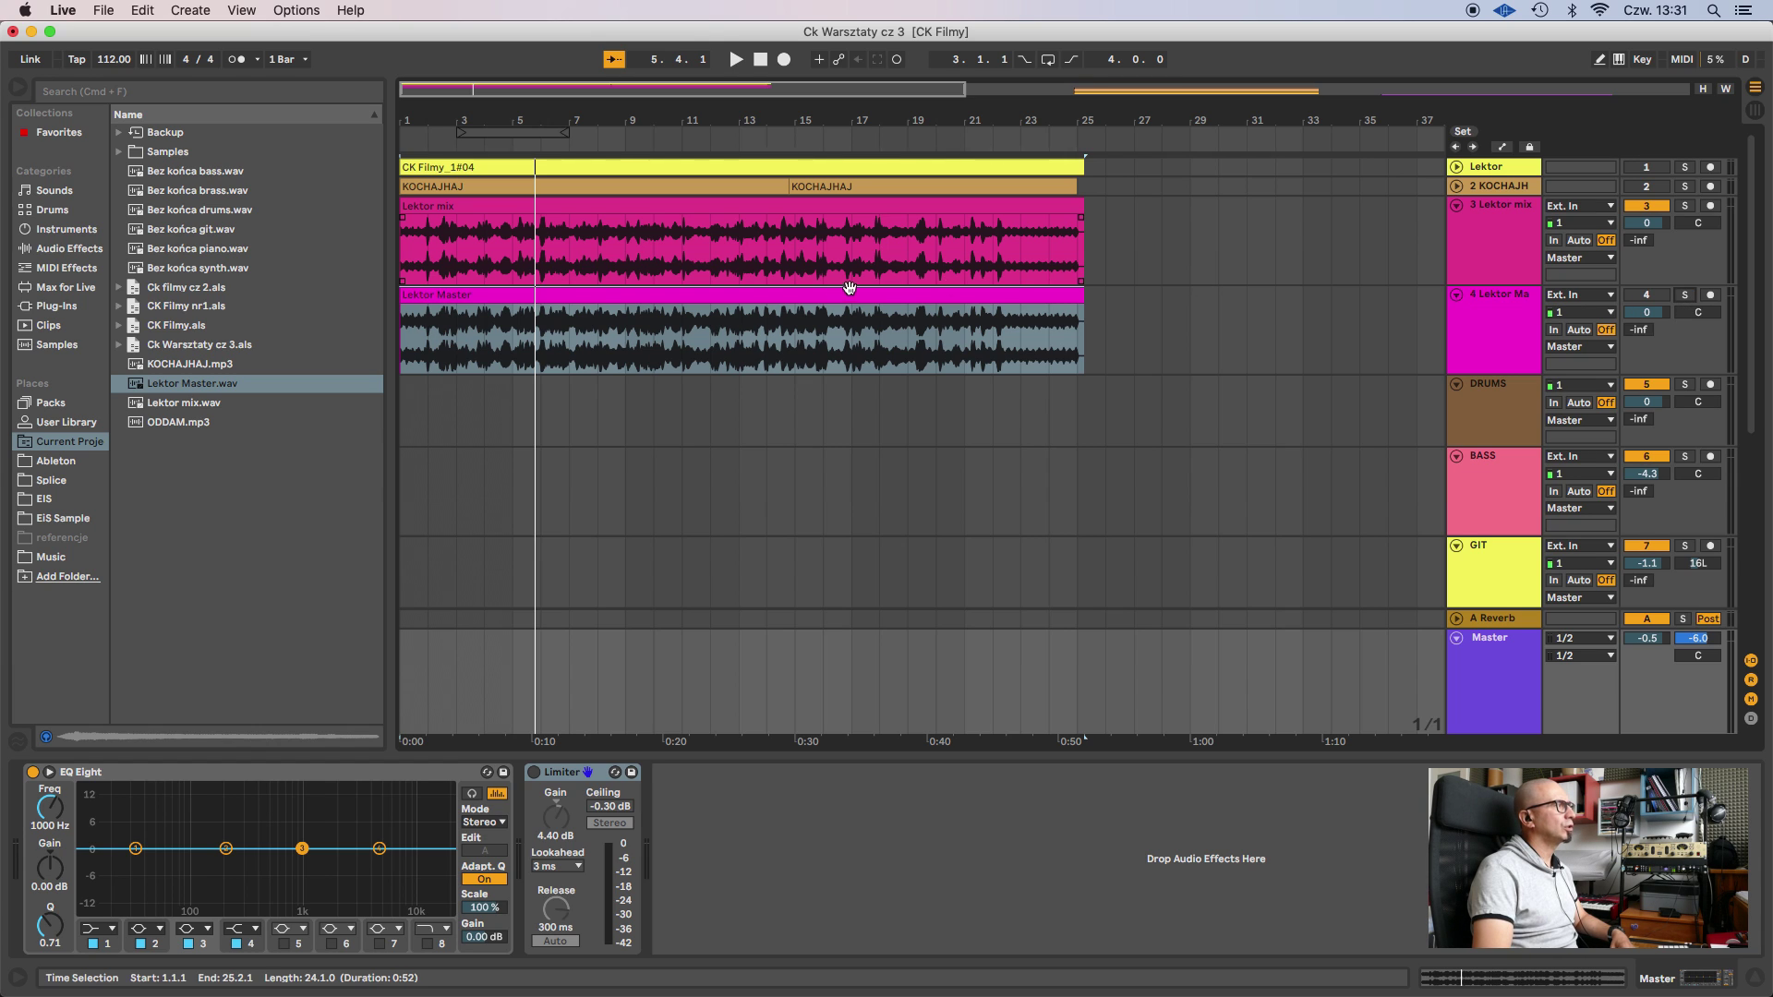
Delete the Lektor Master and Lektor mix clips from the arrangement.
{"action": "left_click", "coordinate": [875, 302]}
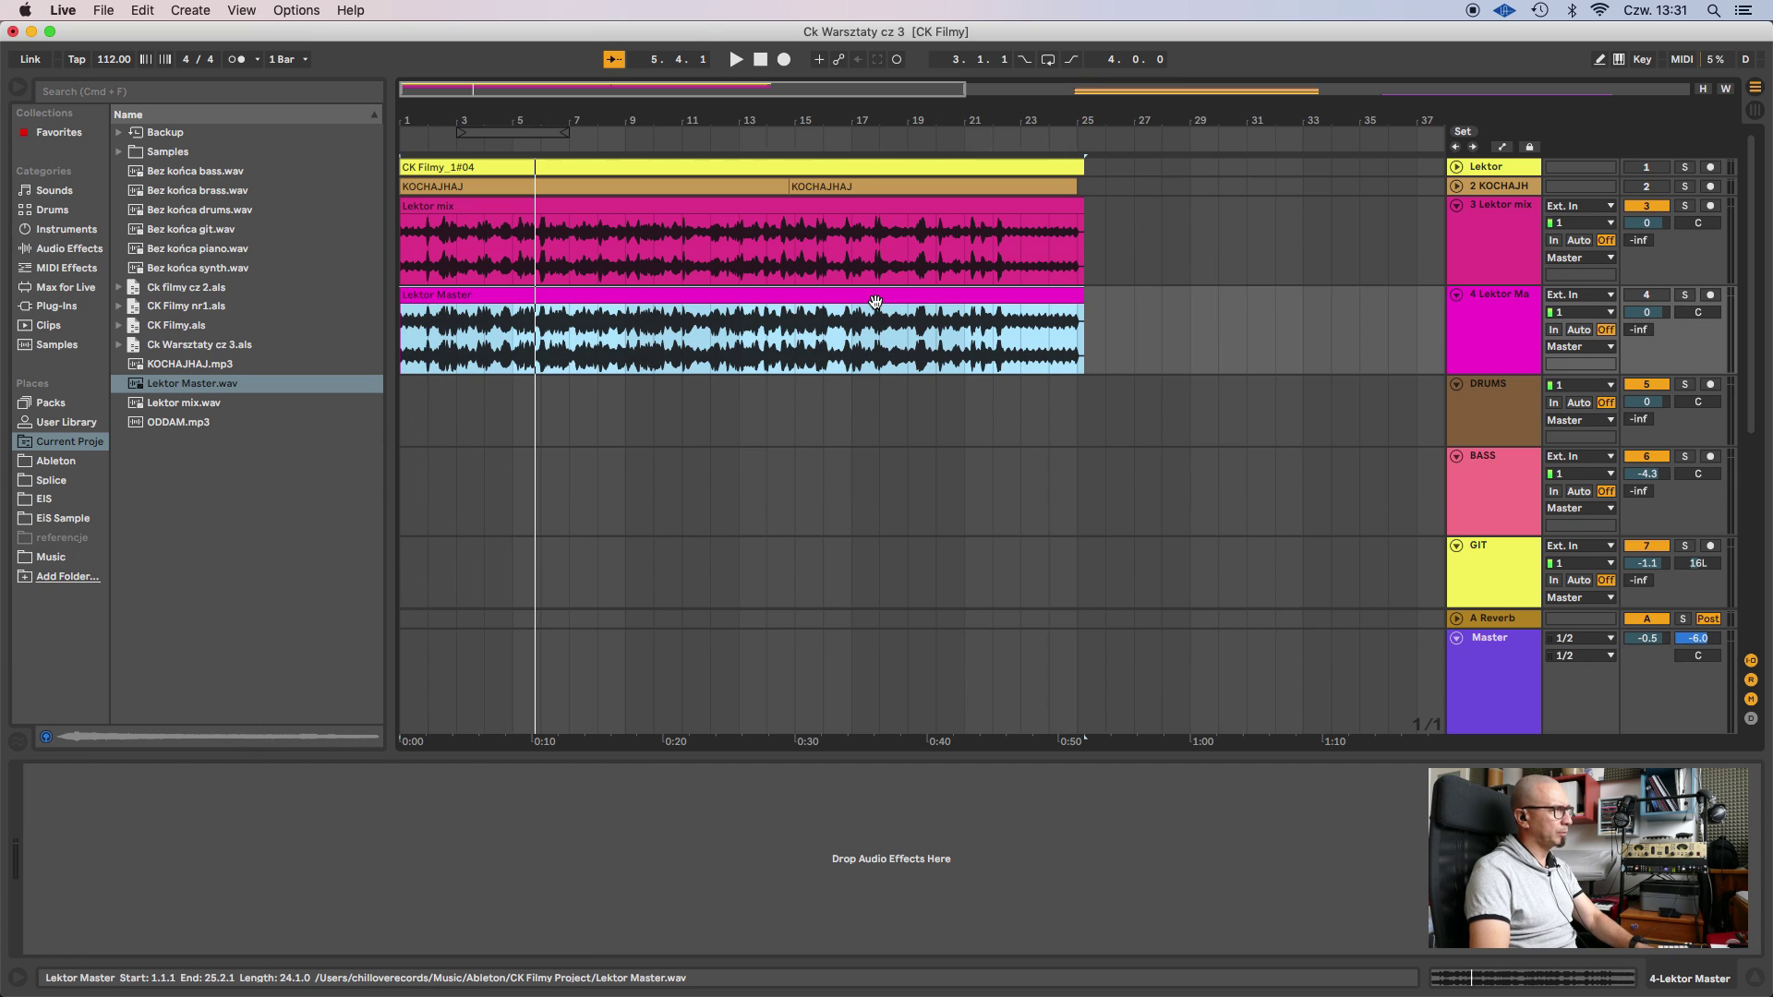
{"action": "key", "text": "Delete"}
{"action": "left_click", "coordinate": [890, 205]}
{"action": "key", "text": "Delete"}
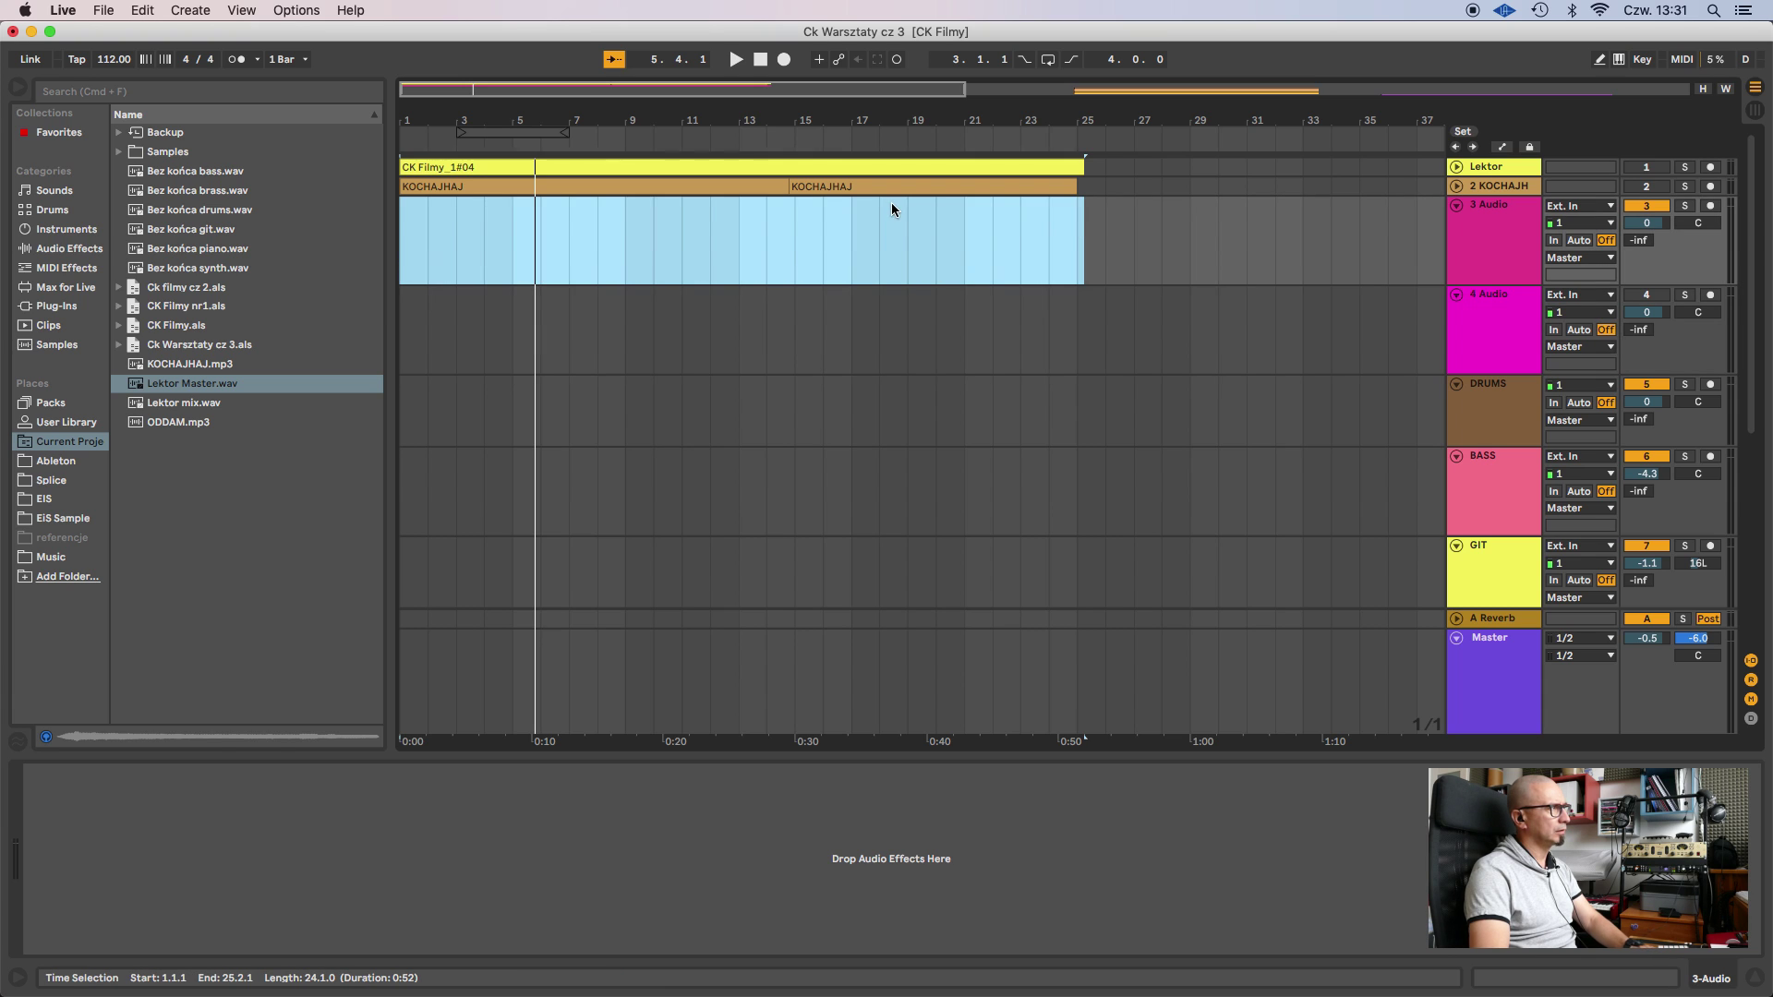
Fold the master track, select the Bez końca drums clip at bar 45 and play the multitrack song from there.
{"action": "scroll", "coordinate": [933, 408], "scroll_direction": "right", "scroll_amount": 10}
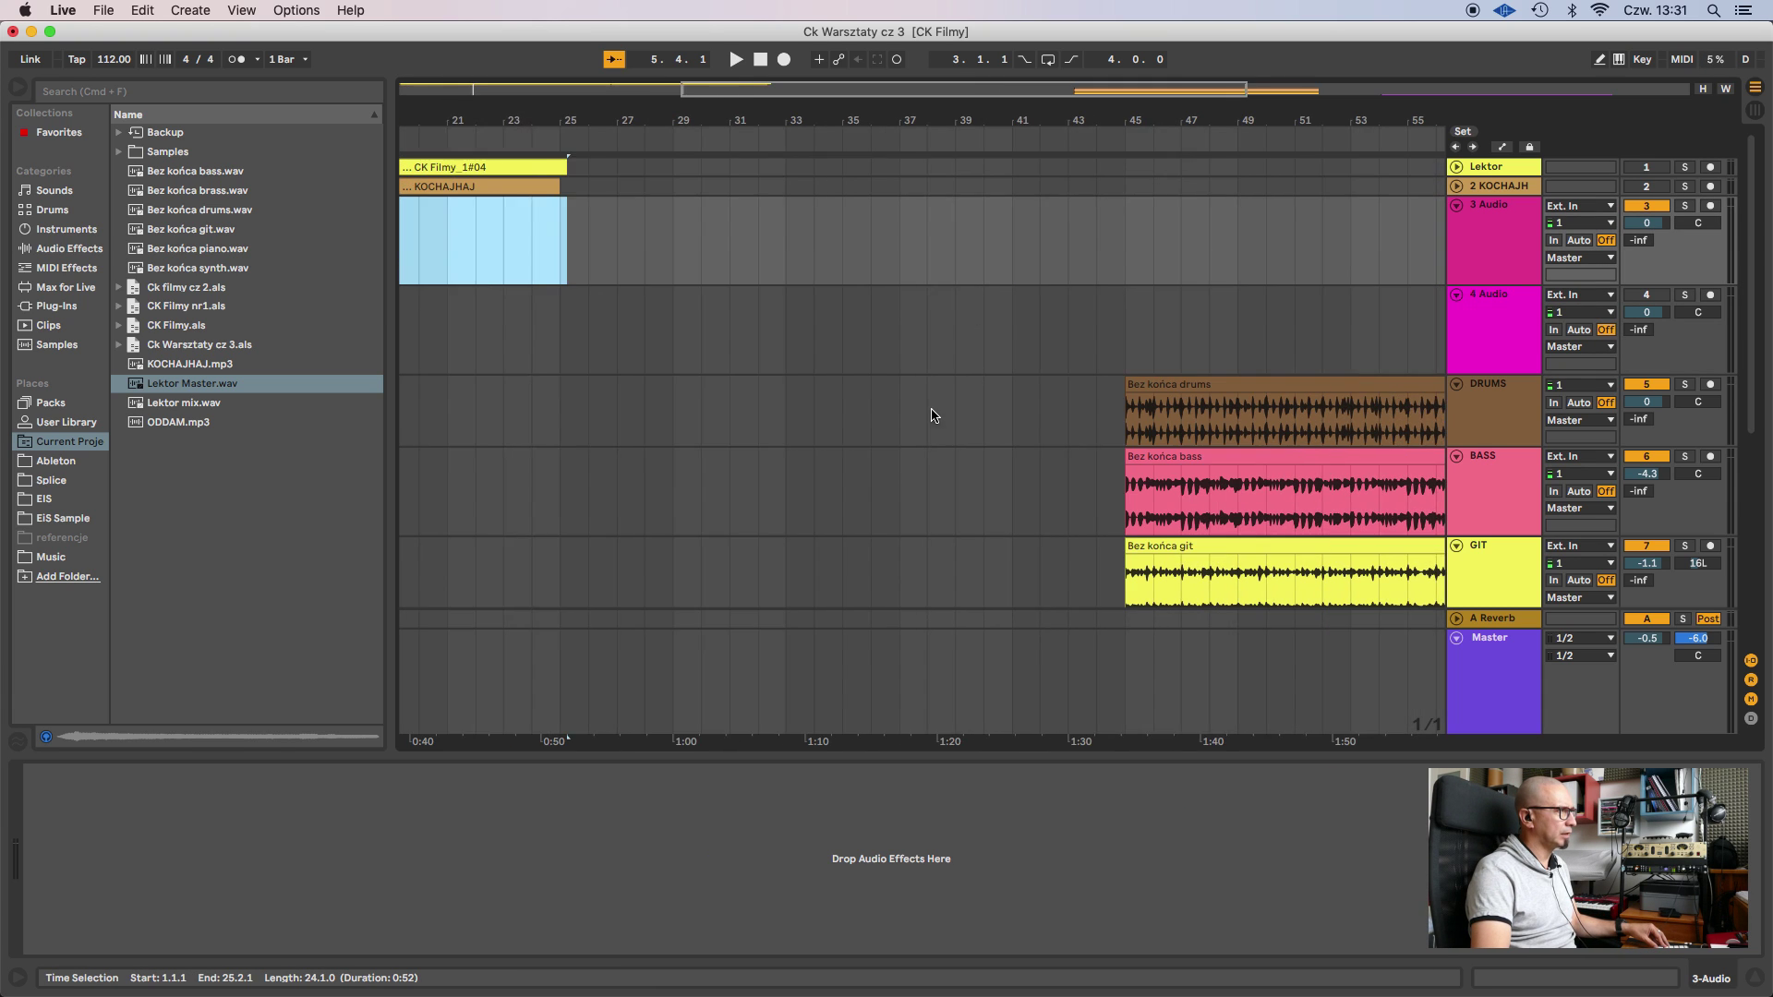
{"action": "scroll", "coordinate": [918, 413], "scroll_direction": "down", "scroll_amount": 5}
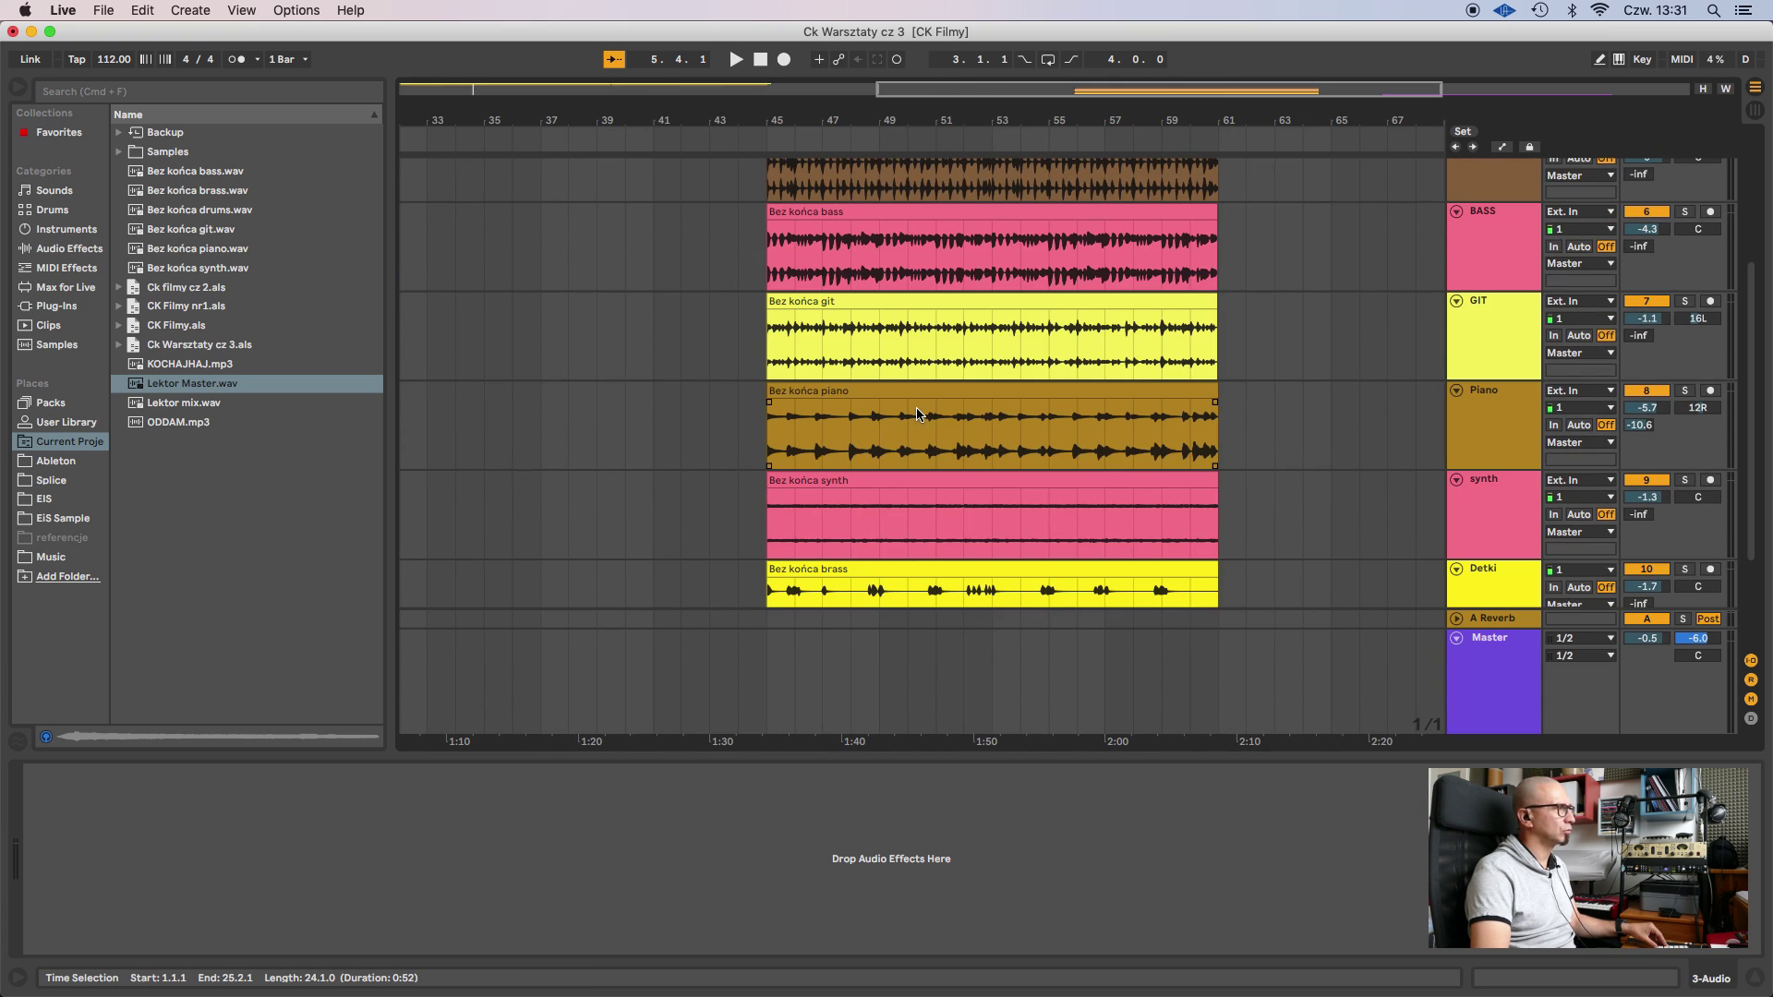
{"action": "left_click", "coordinate": [1457, 639]}
{"action": "scroll", "coordinate": [1145, 601], "scroll_direction": "up", "scroll_amount": 2}
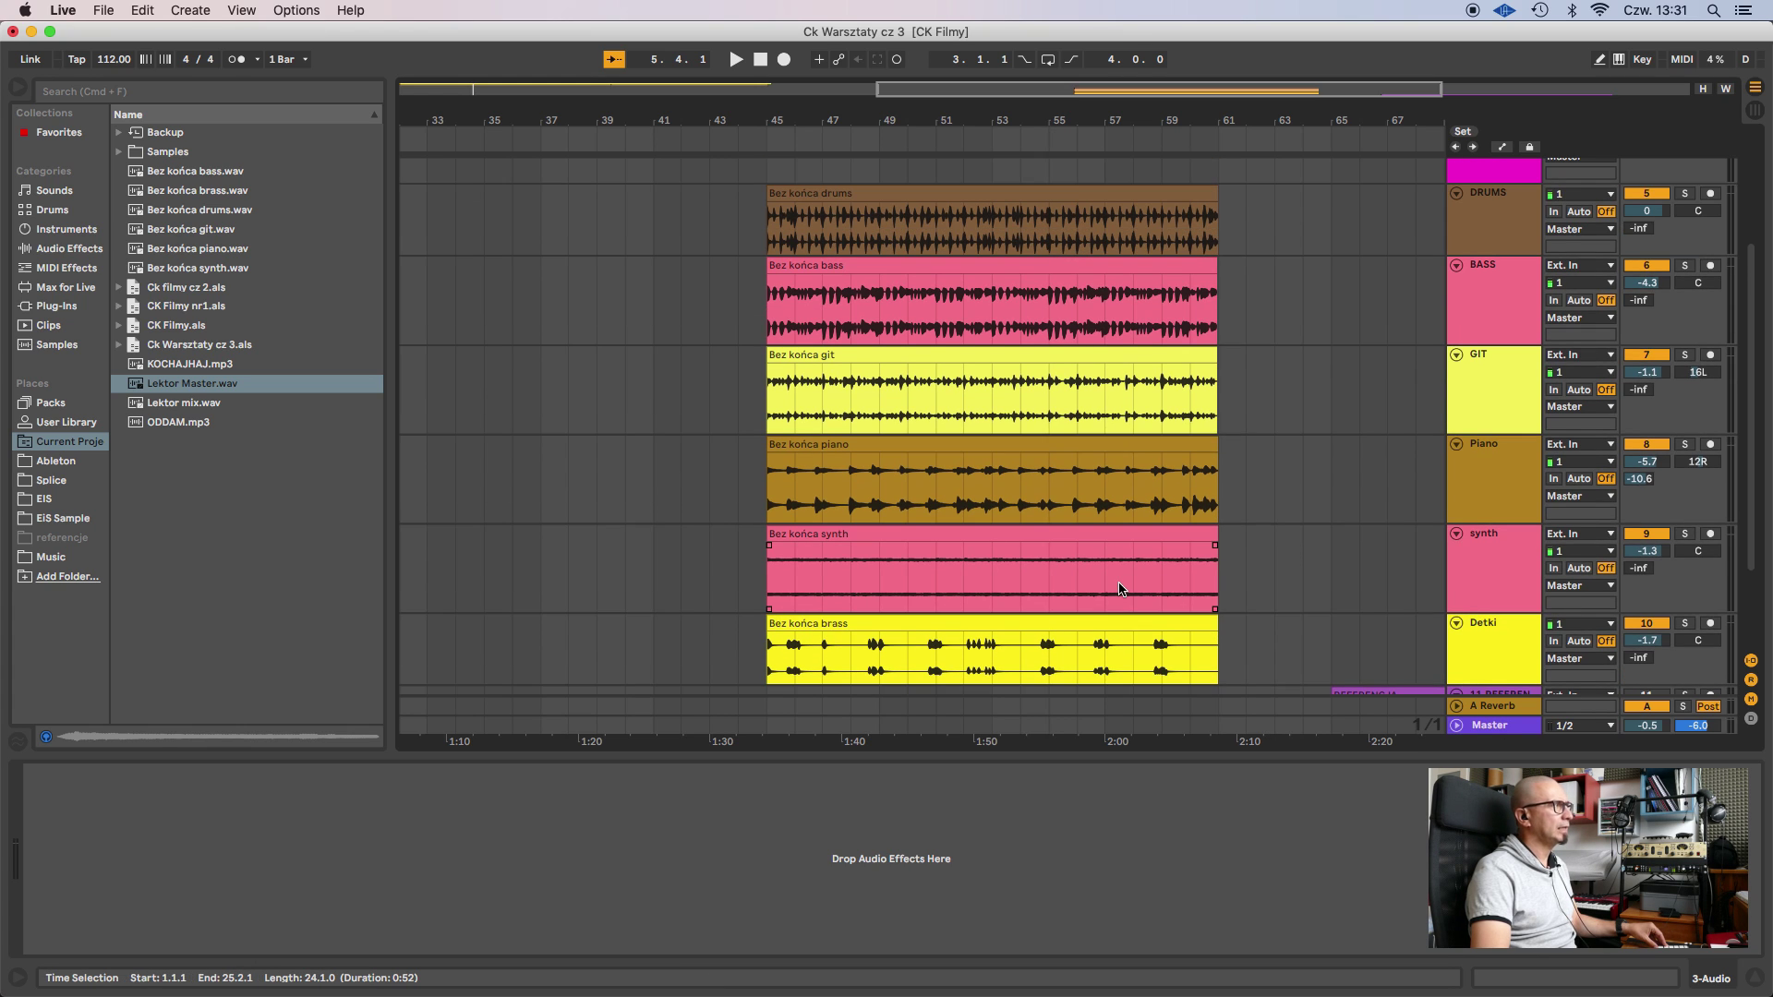
{"action": "scroll", "coordinate": [1119, 589], "scroll_direction": "down", "scroll_amount": 1}
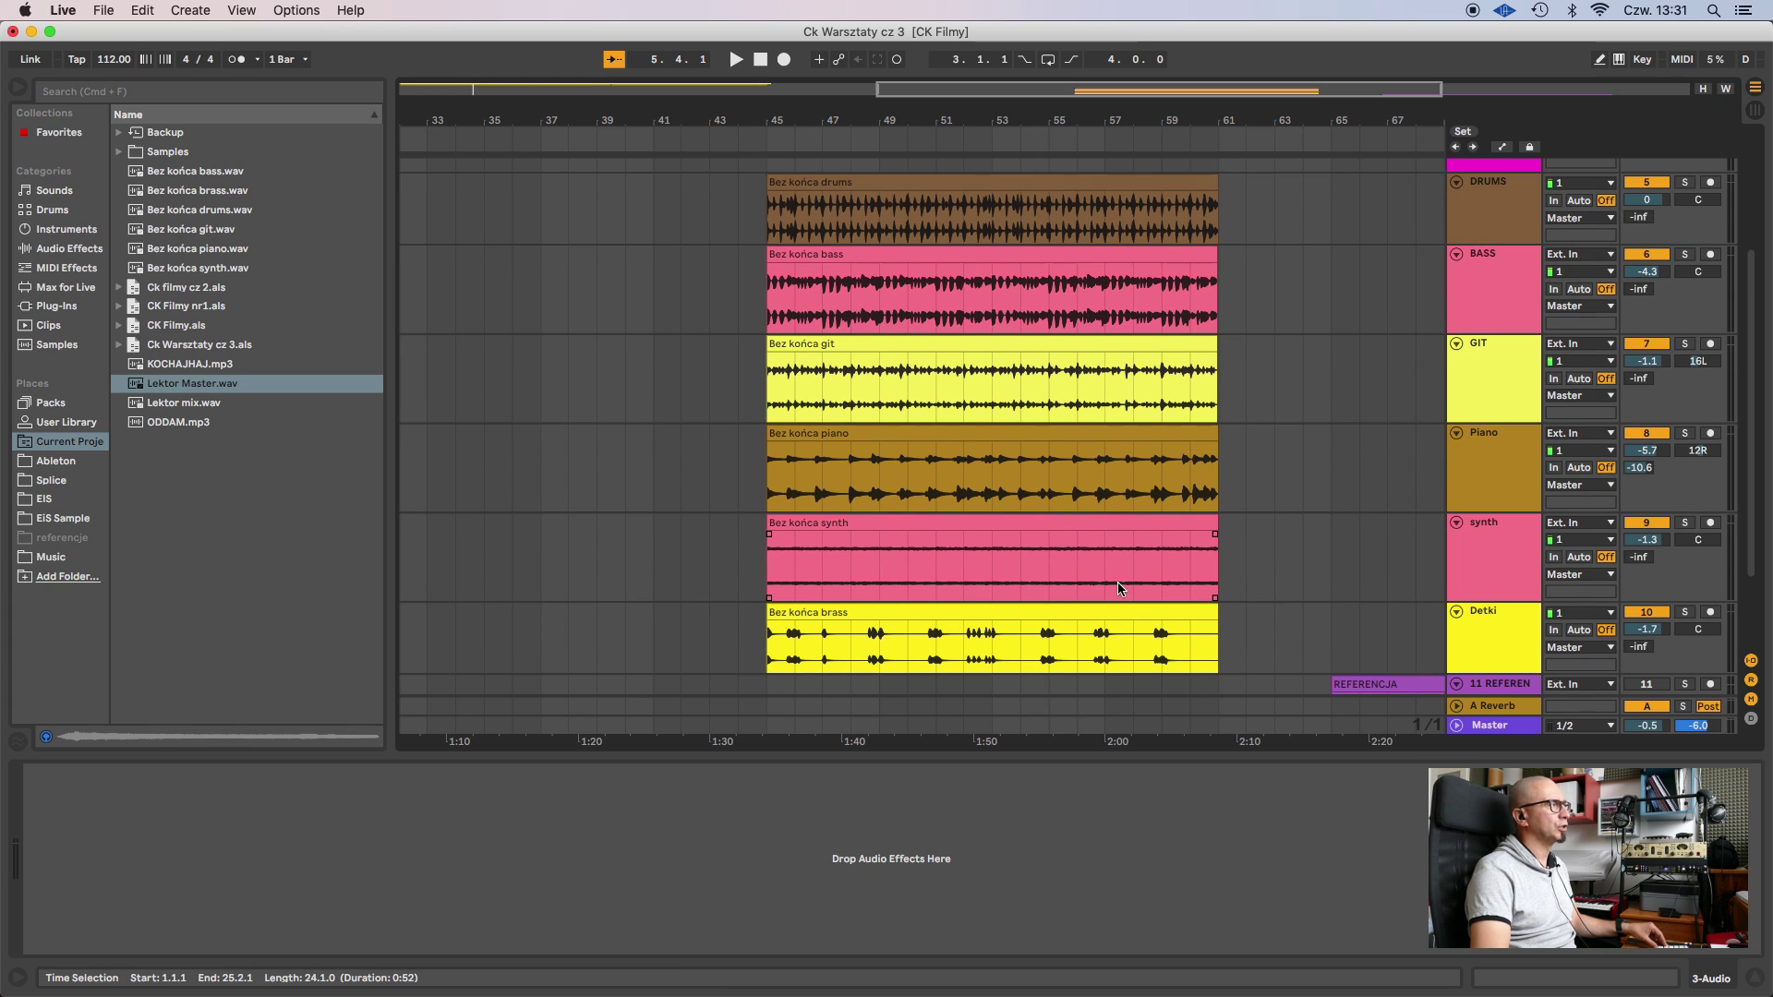
{"action": "left_click", "coordinate": [902, 181]}
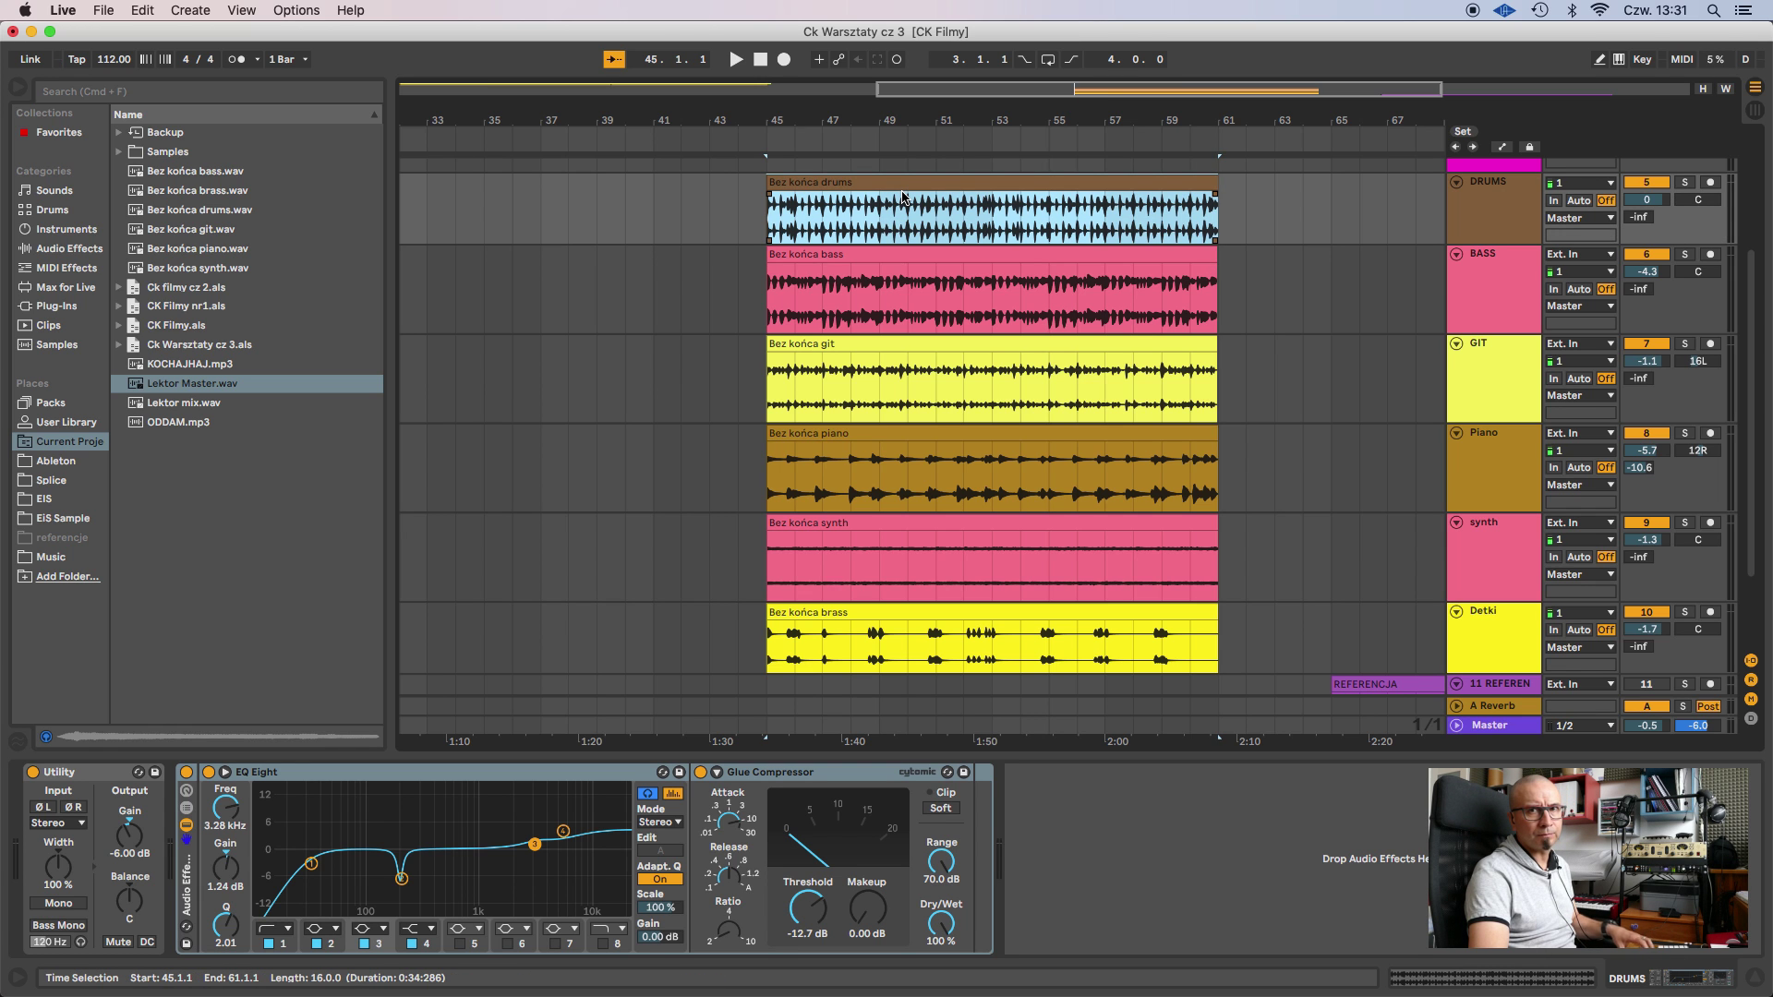
{"action": "key", "text": "space"}
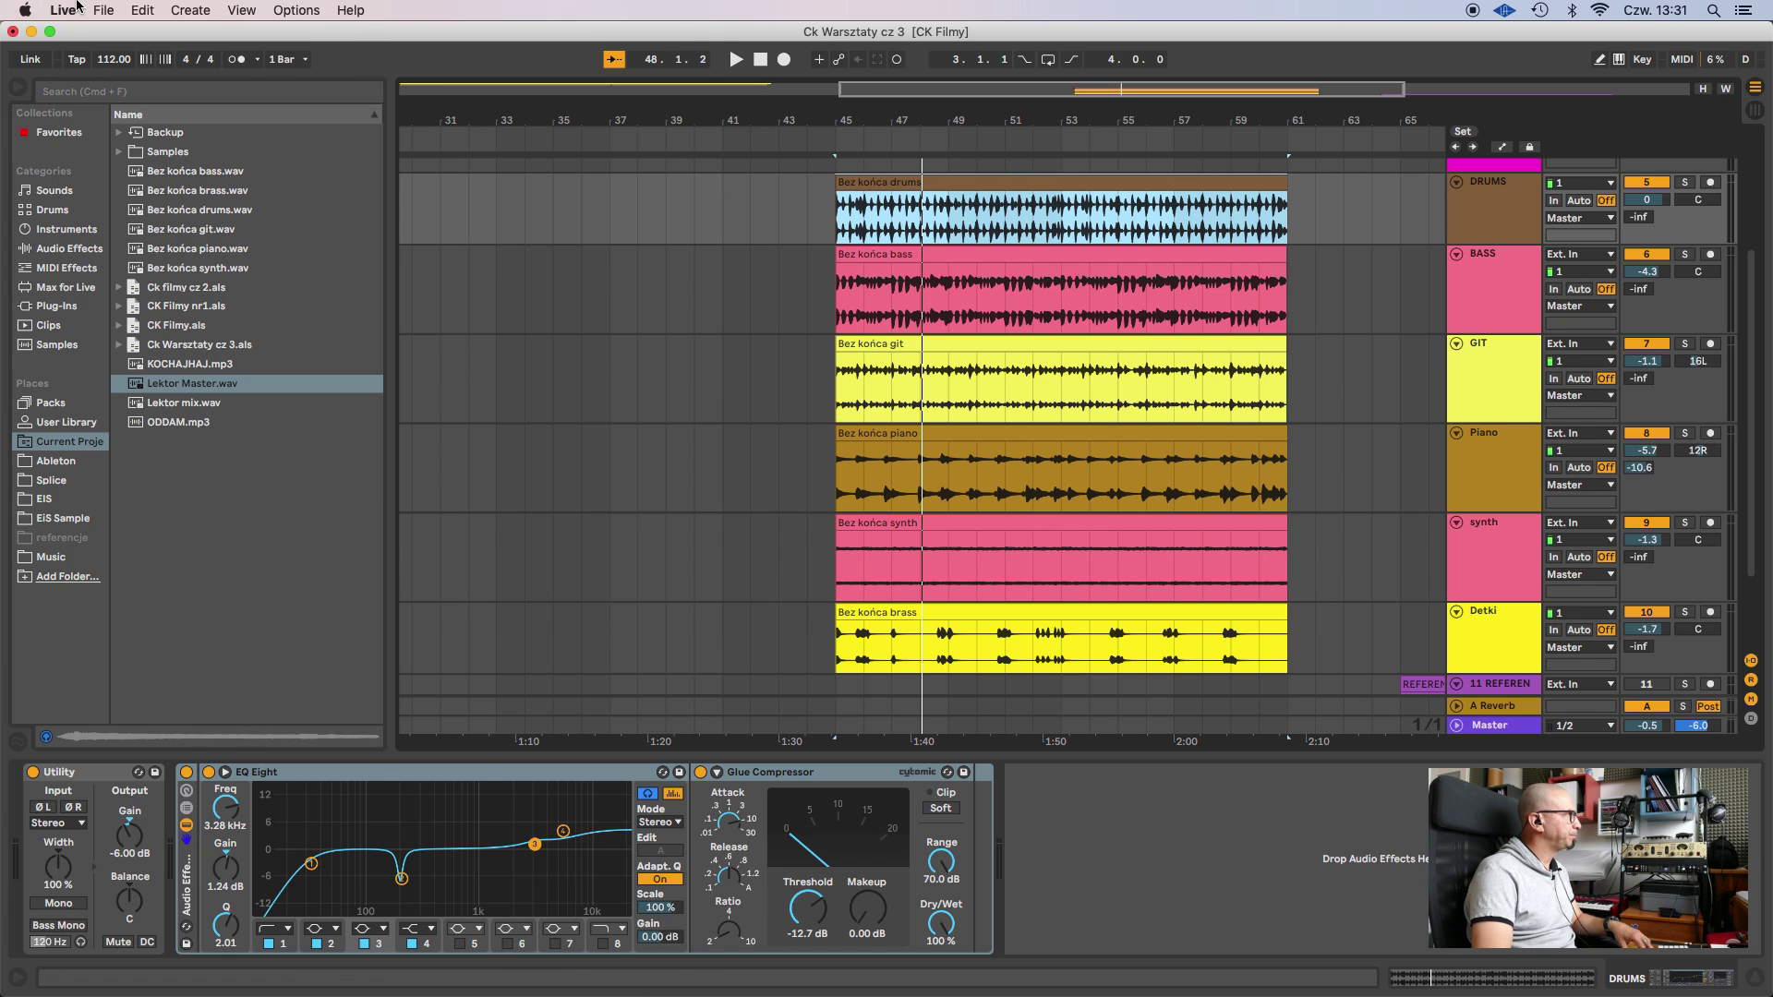
Set up an audio export of the Master at a 48000 Hz sample rate and 24-bit depth.
{"action": "left_click", "coordinate": [103, 11]}
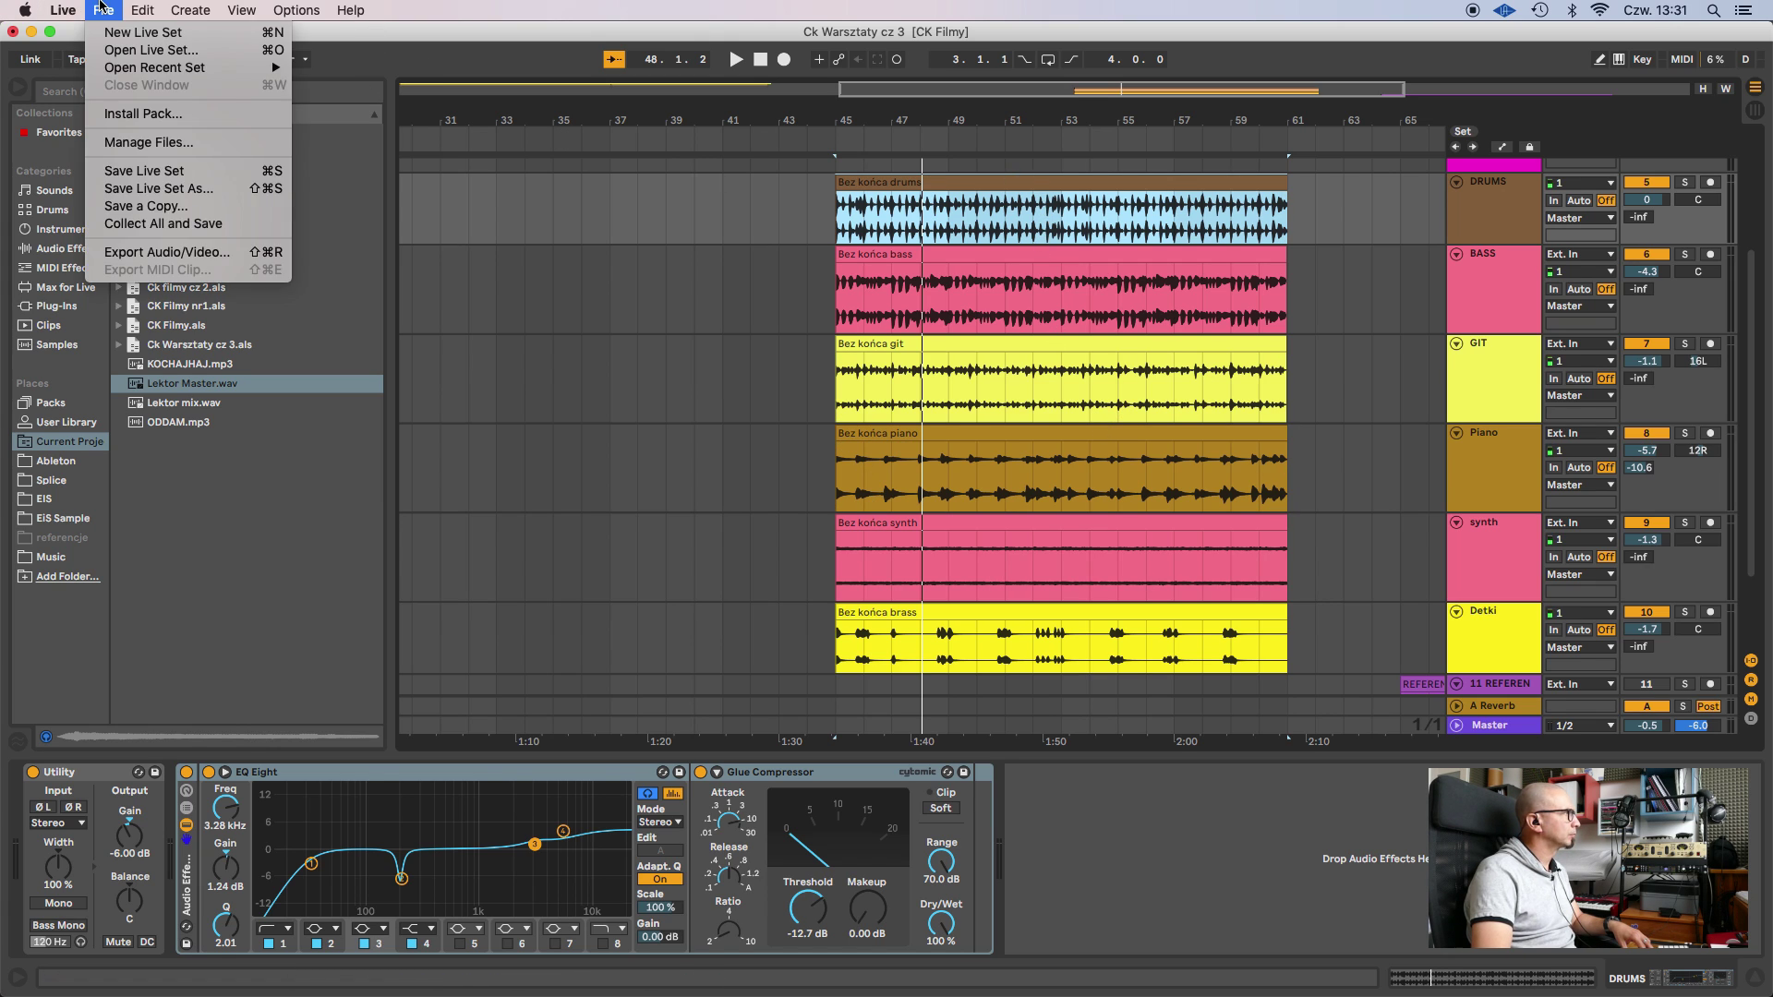
{"action": "left_click", "coordinate": [150, 259]}
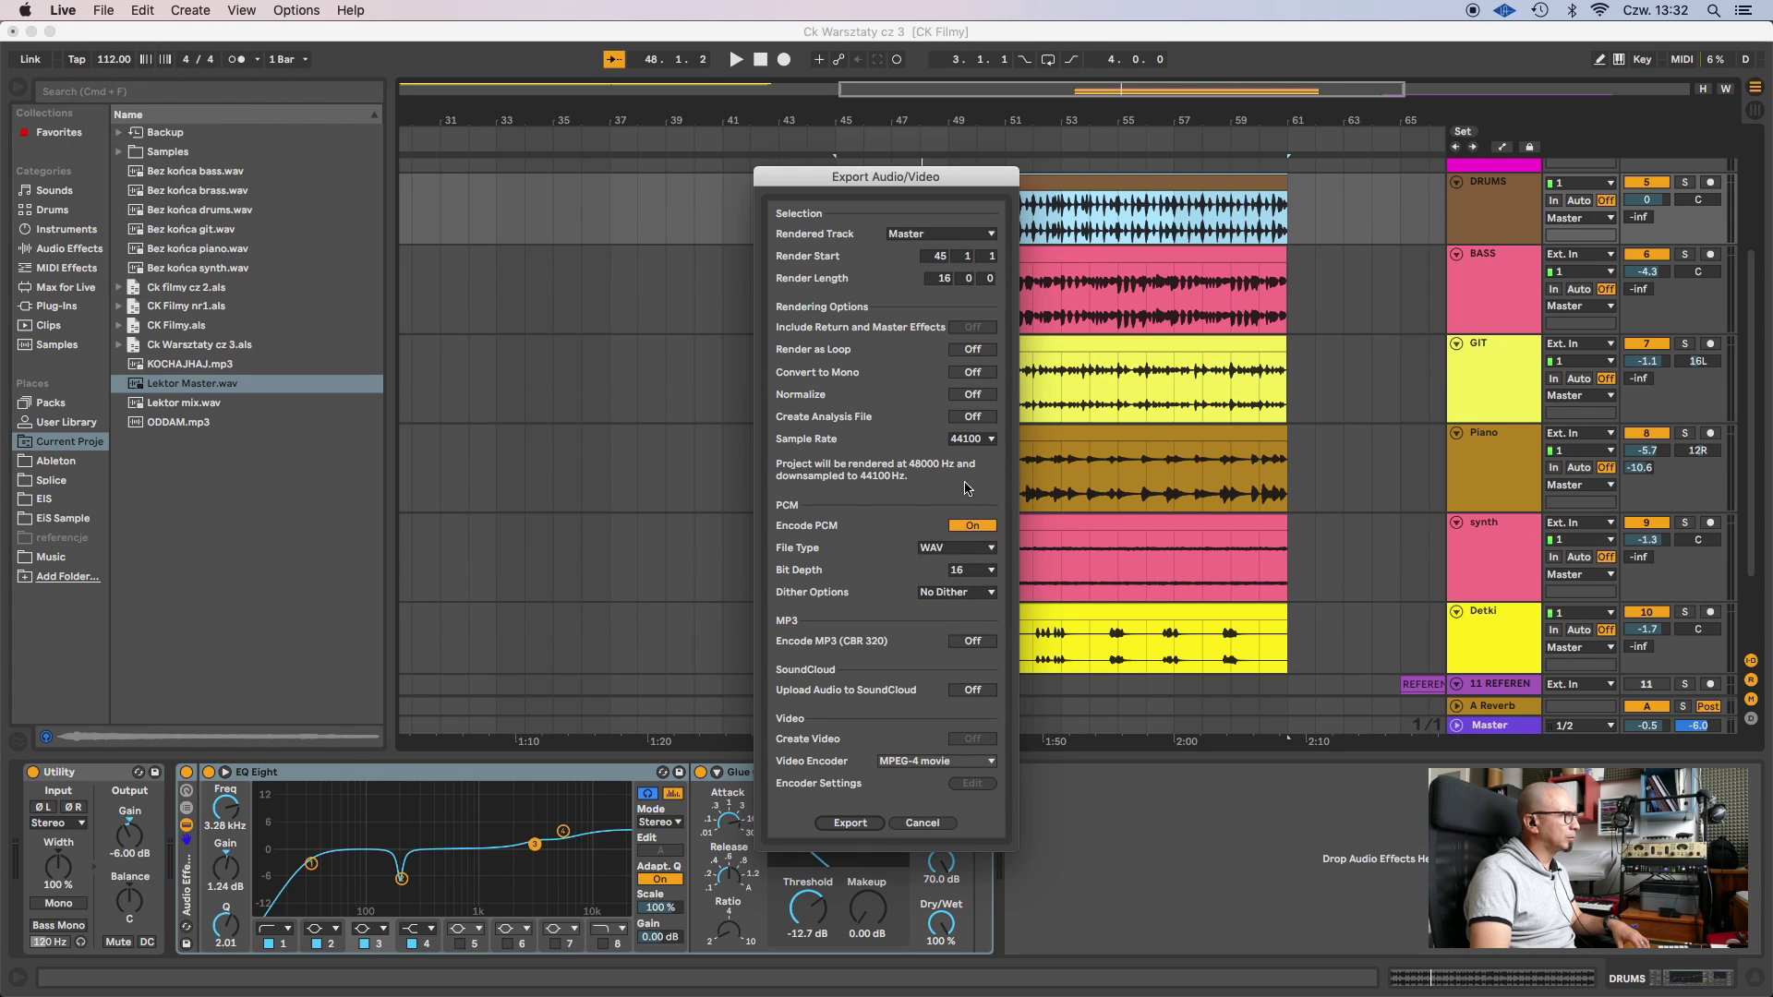
{"action": "left_click", "coordinate": [974, 439]}
{"action": "left_click", "coordinate": [975, 500]}
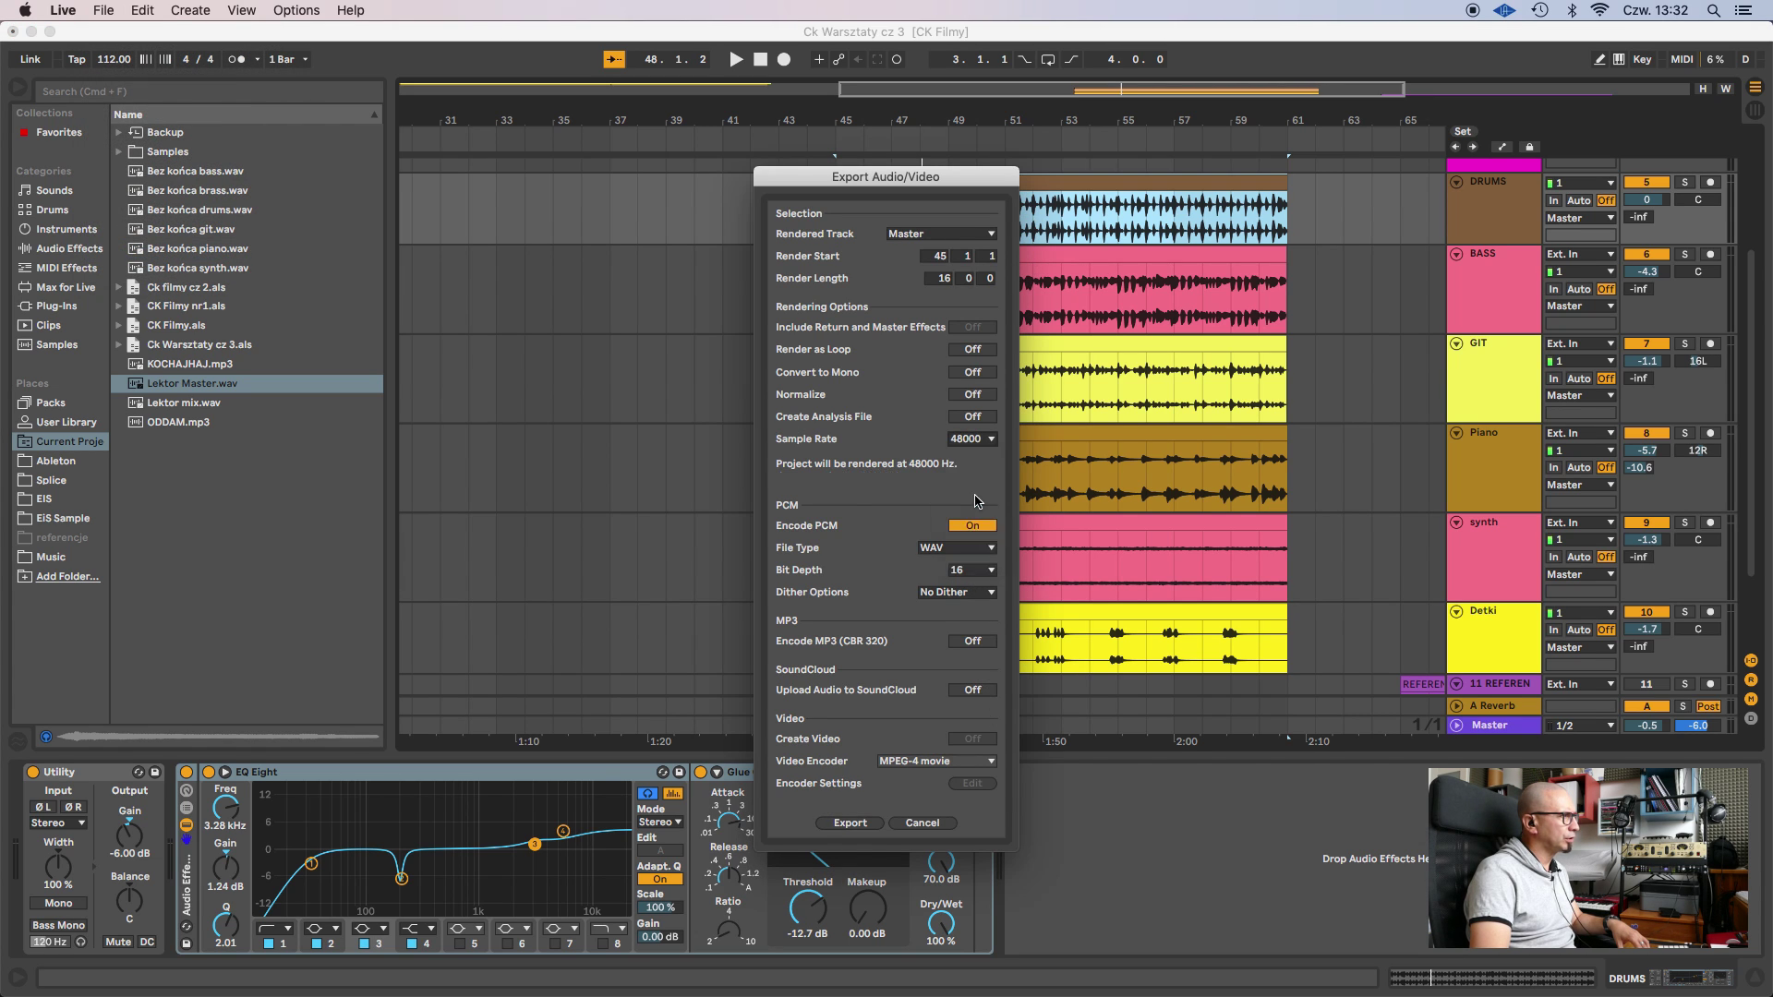
{"action": "left_click", "coordinate": [983, 573]}
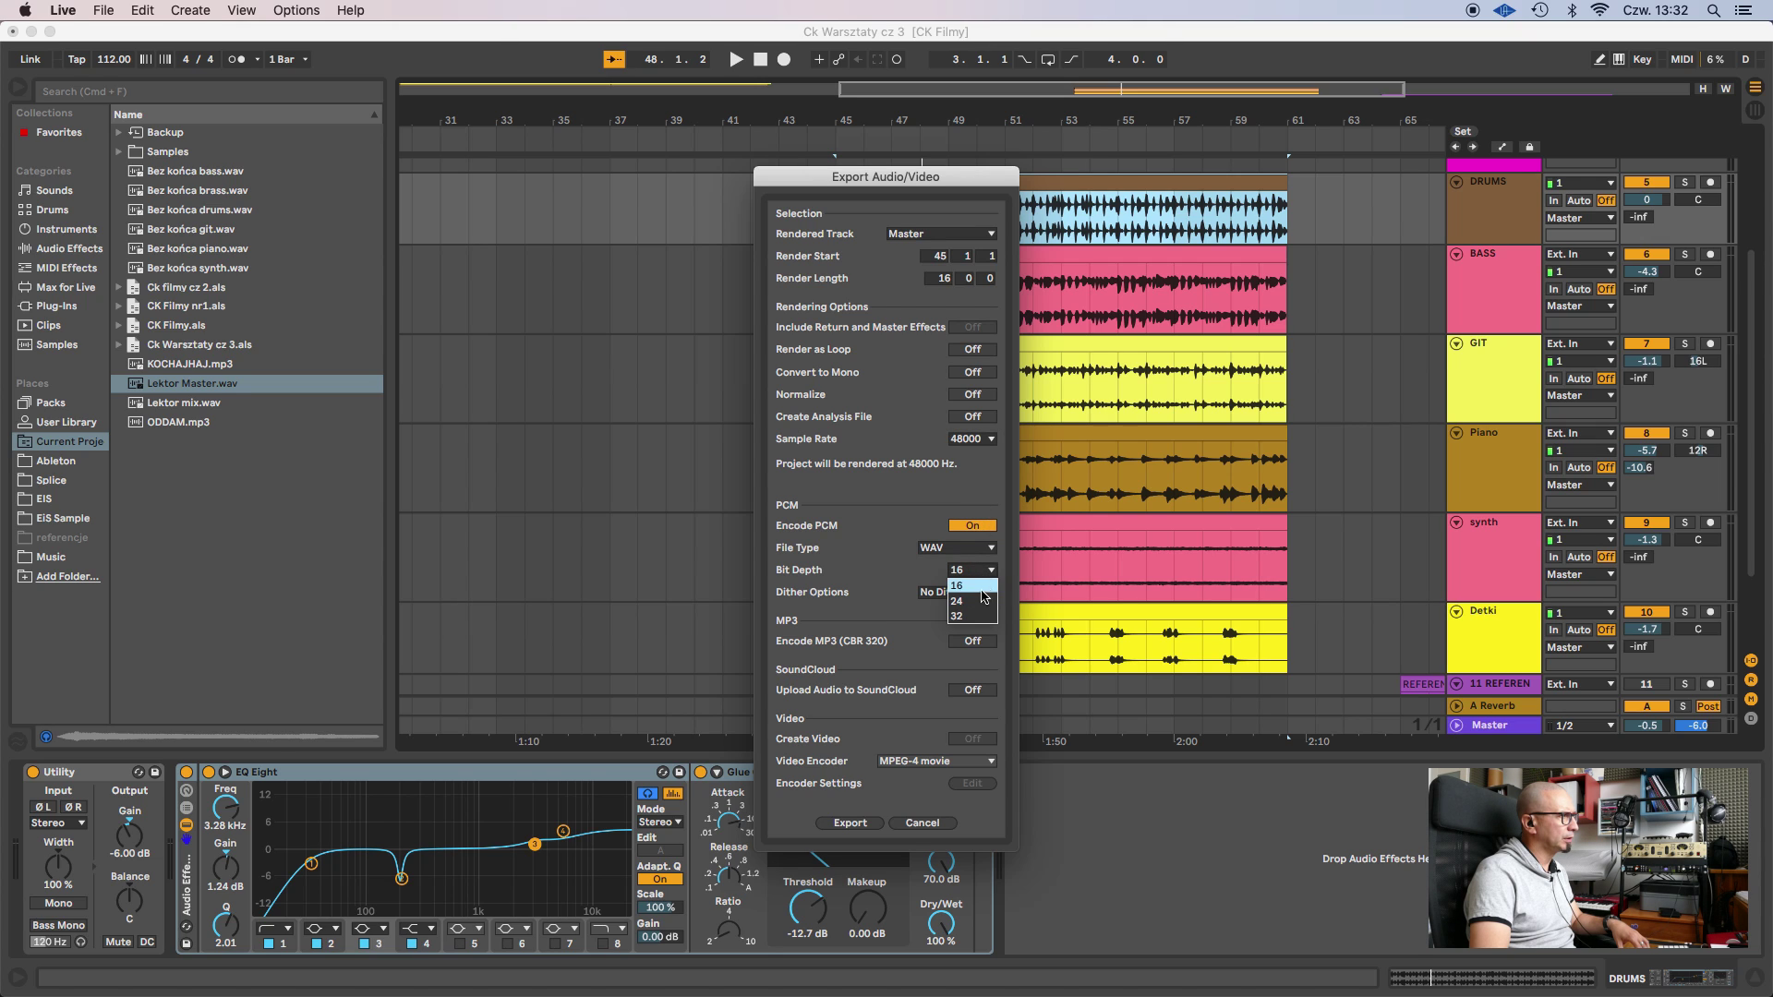
{"action": "left_click", "coordinate": [984, 596]}
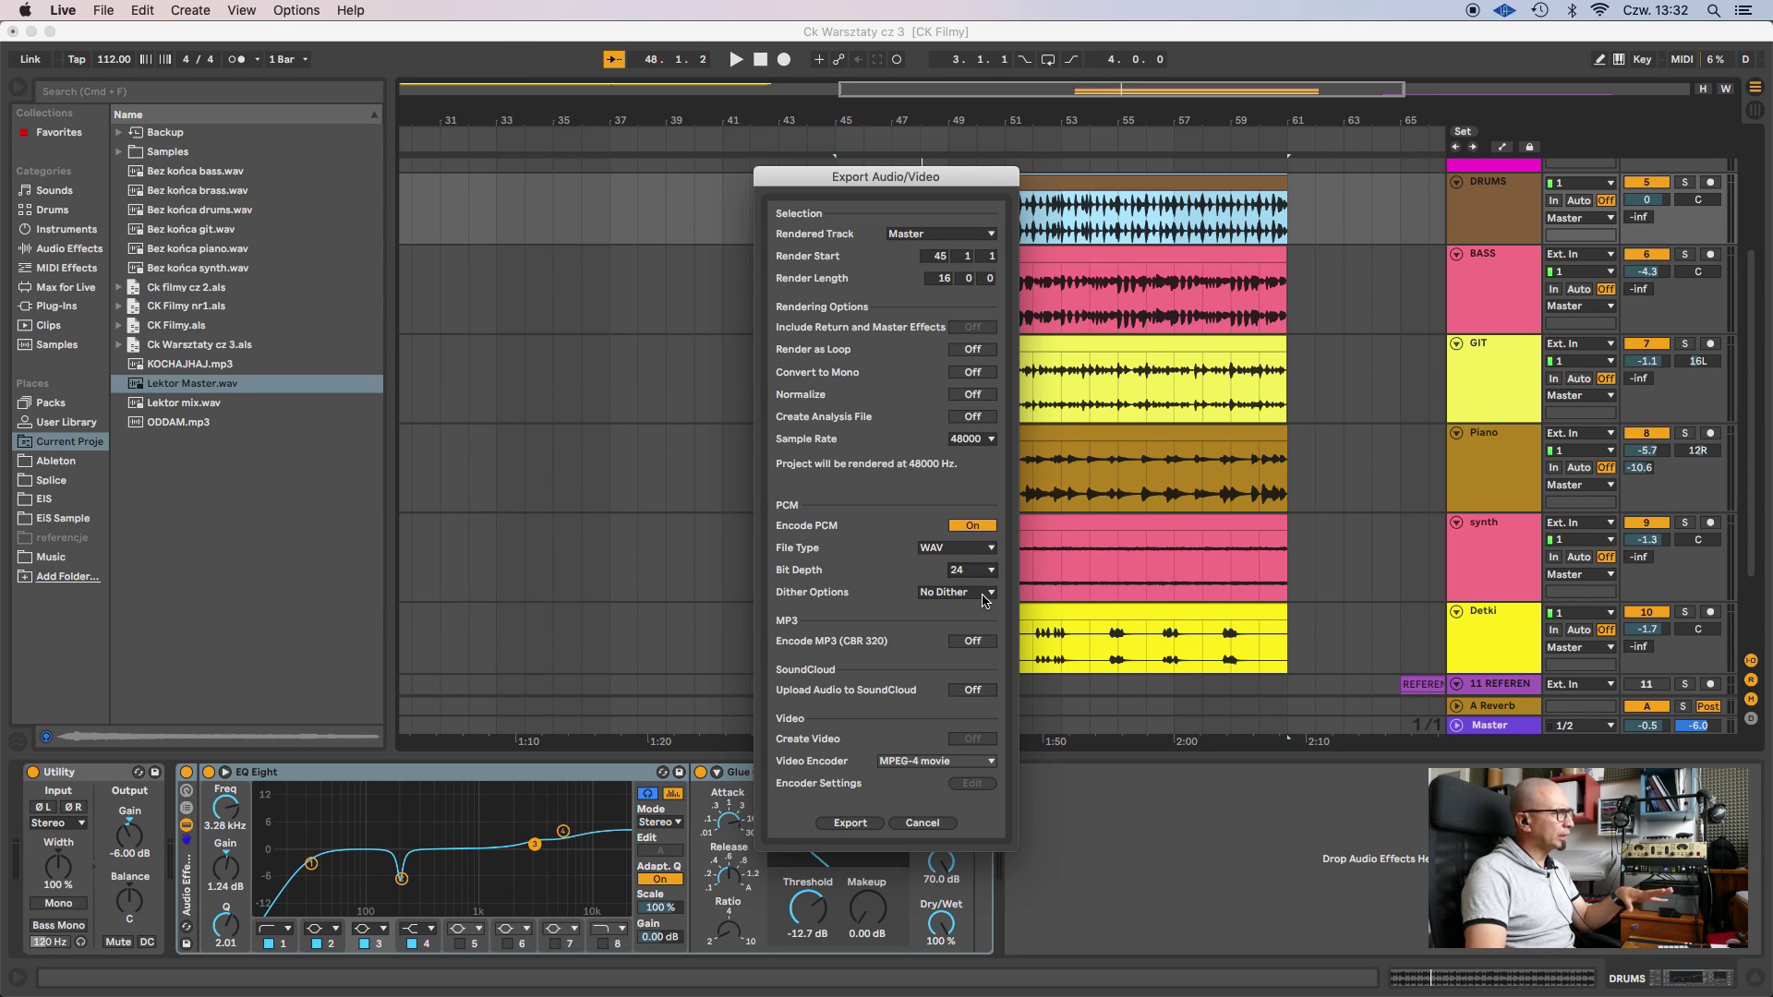
Export the song as Trole mix.wav into the CK Filmy Project folder.
{"action": "left_click", "coordinate": [851, 823]}
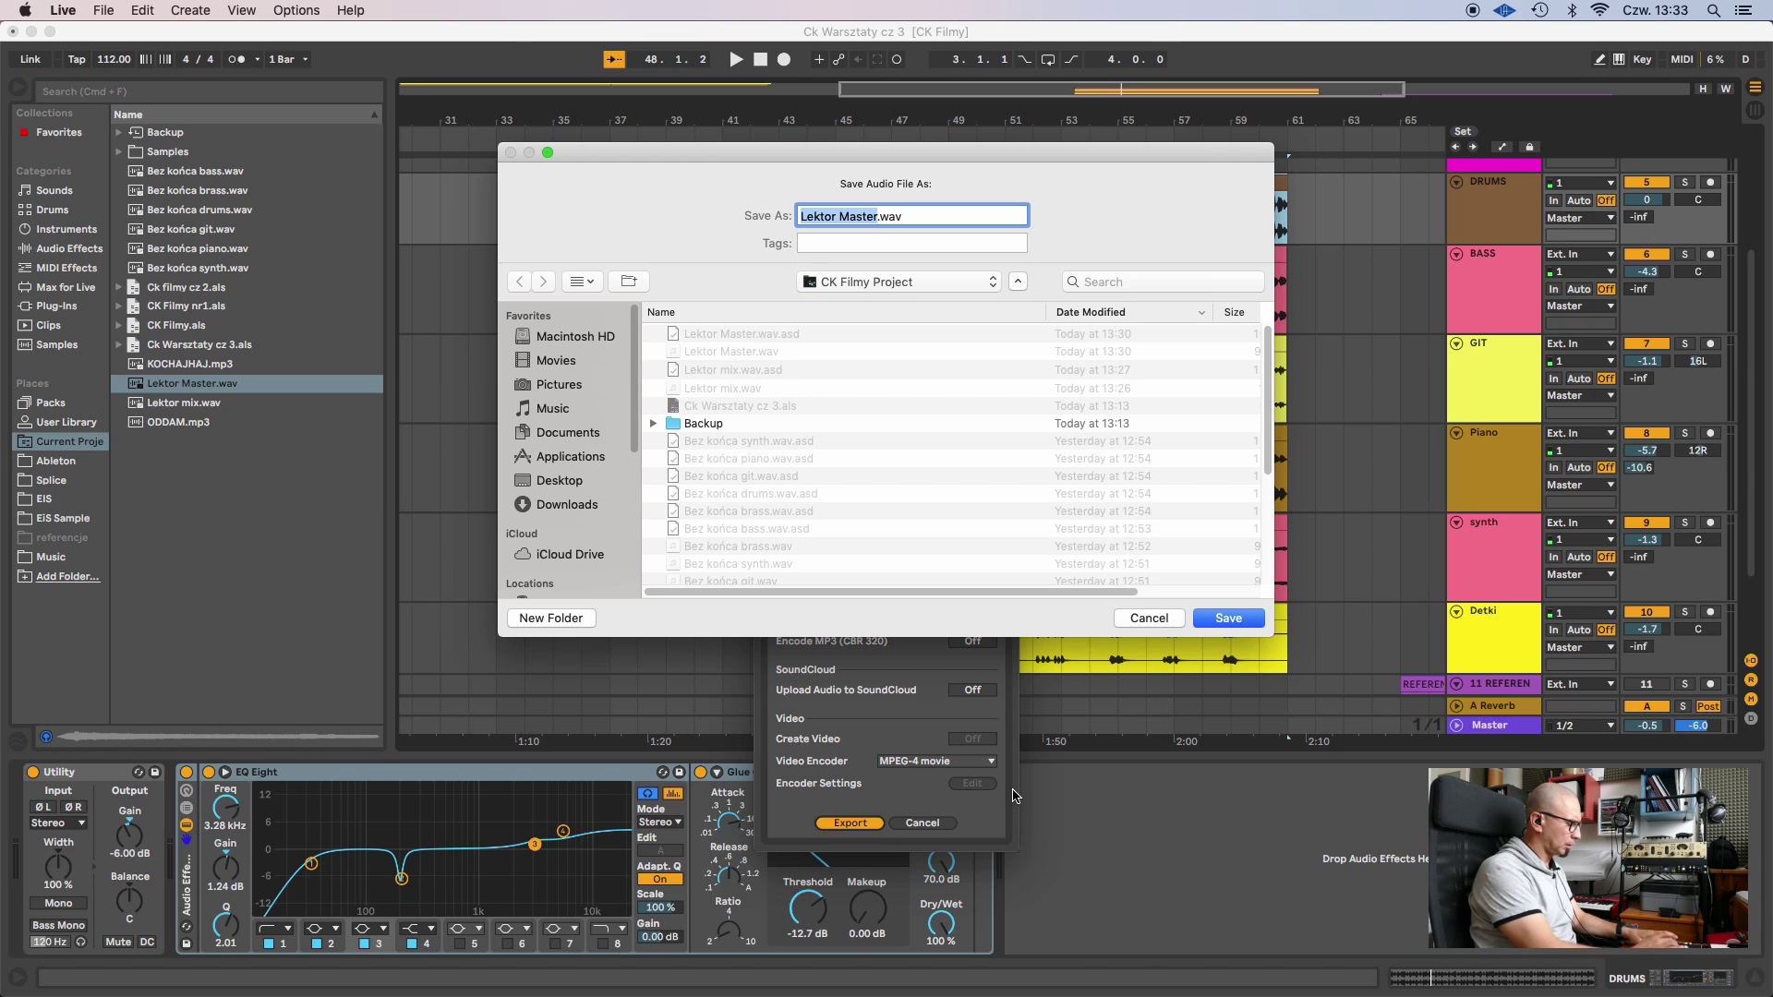
{"action": "type", "text": "Trole"}
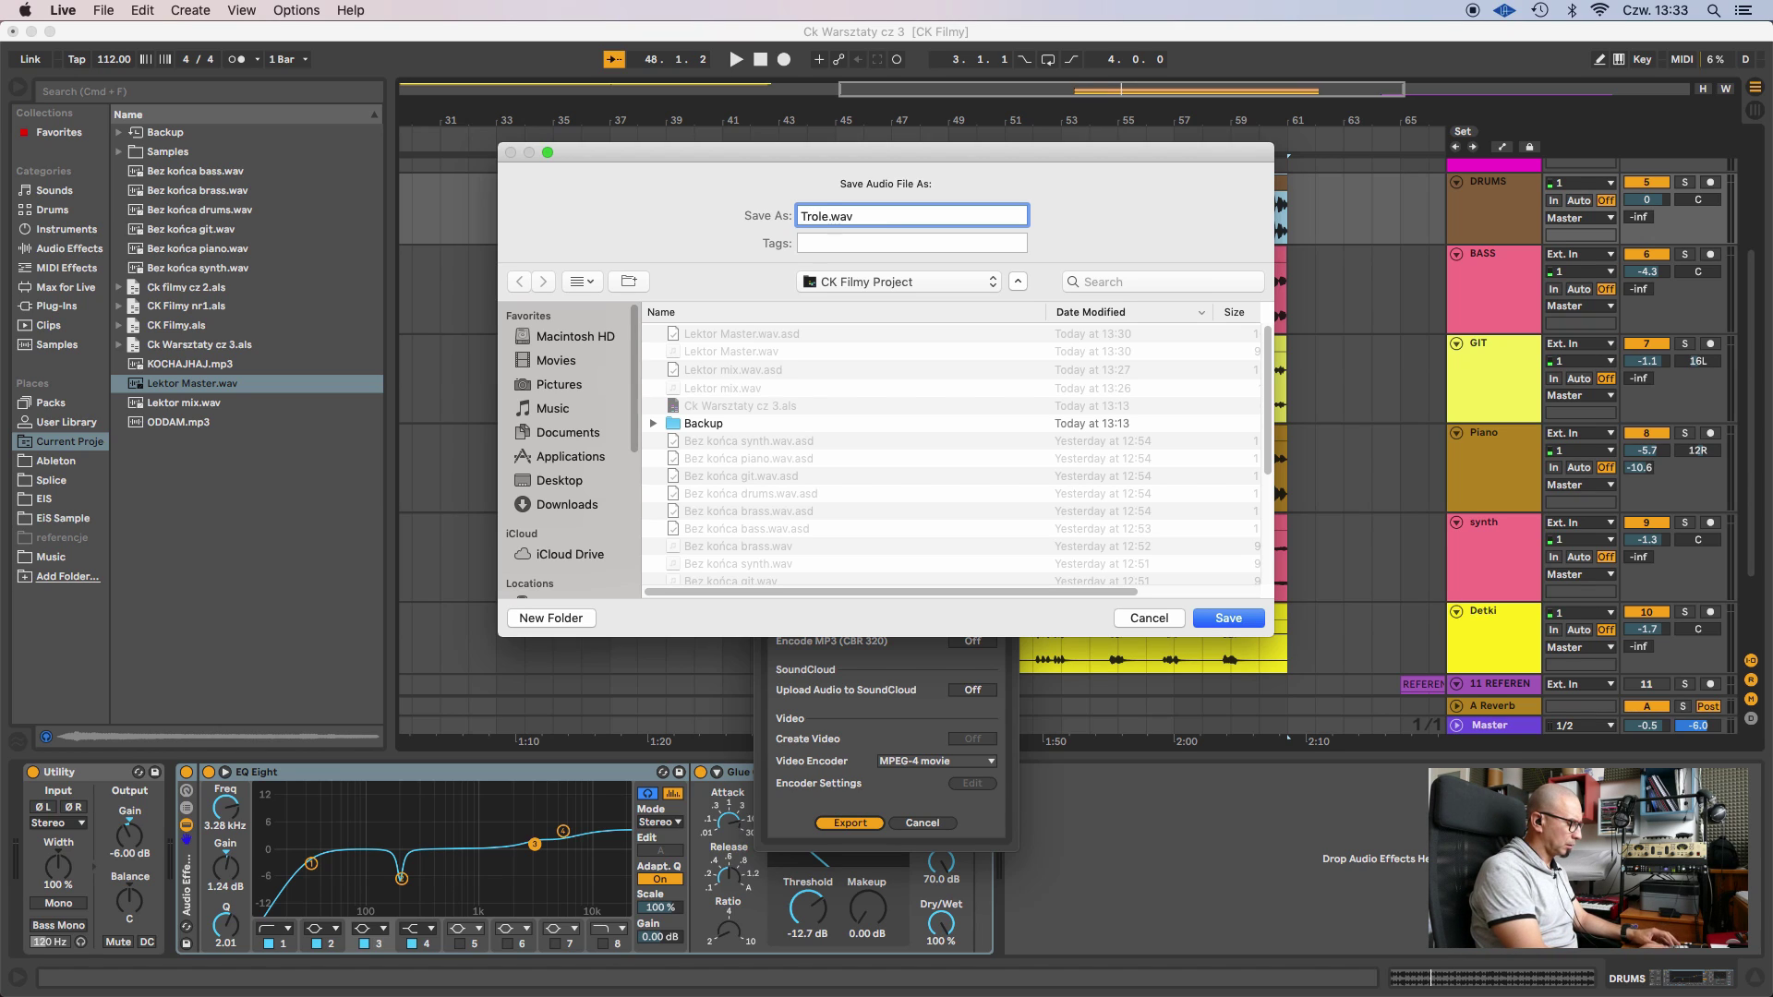
{"action": "type", "text": " mix"}
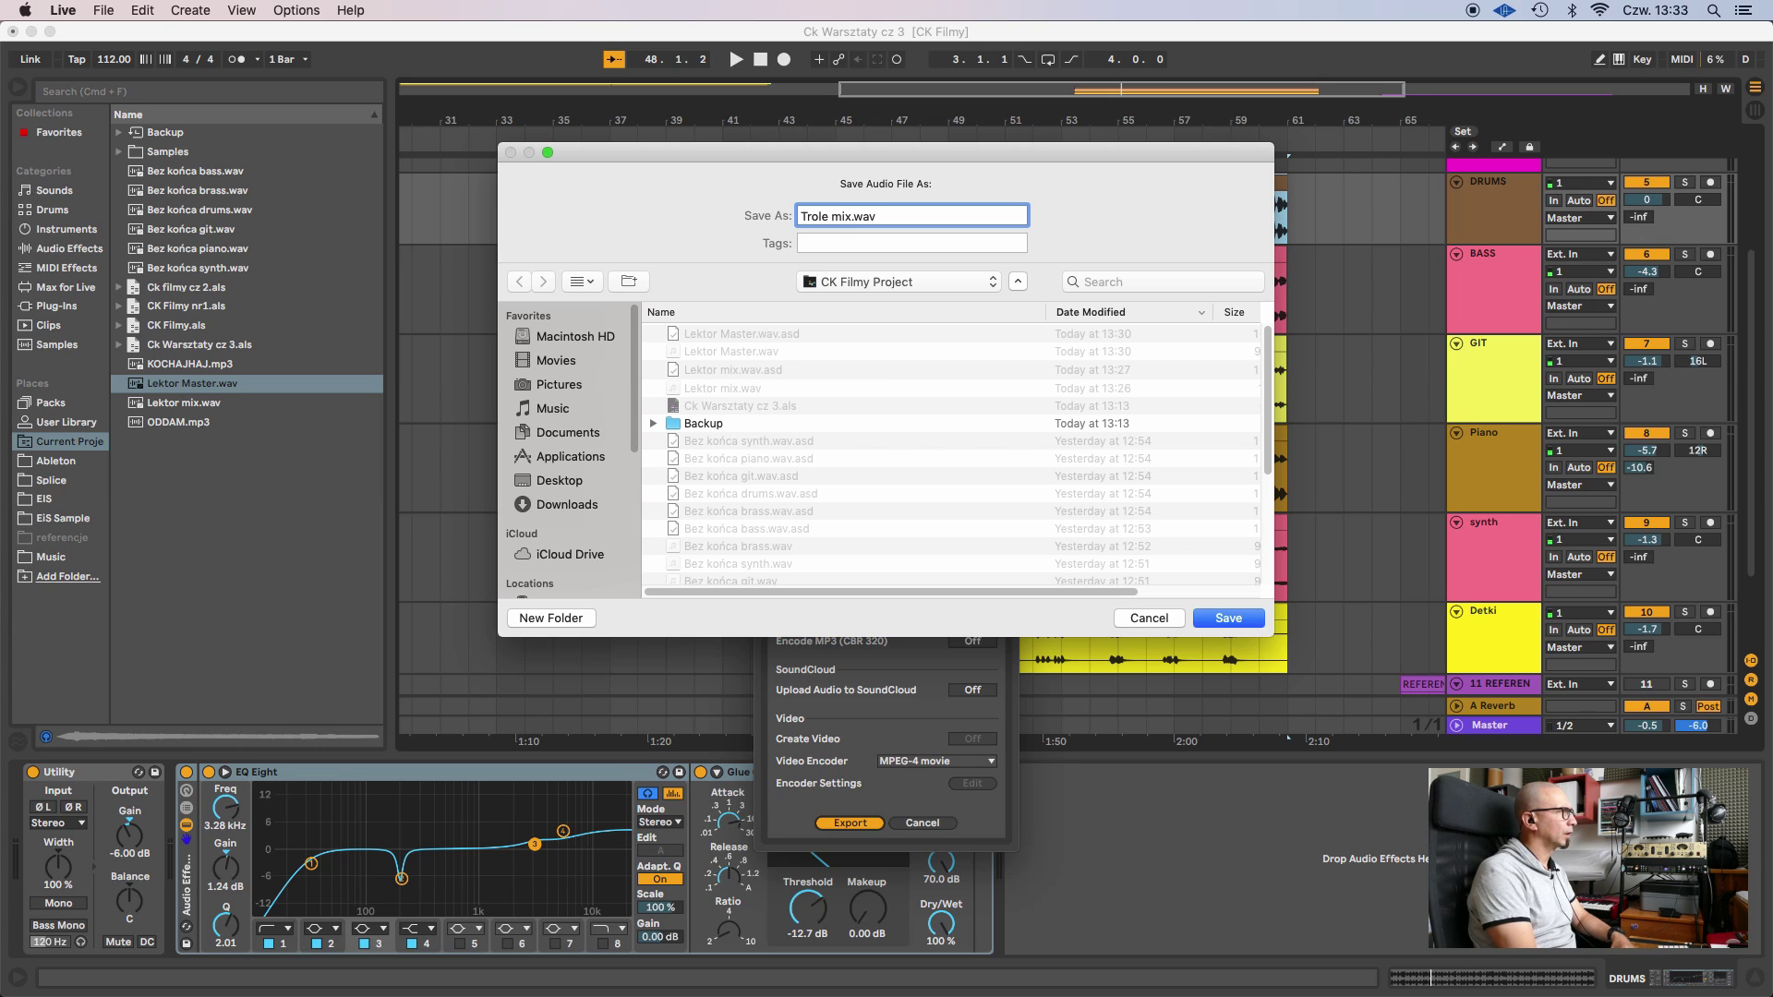
{"action": "key", "text": "Return"}
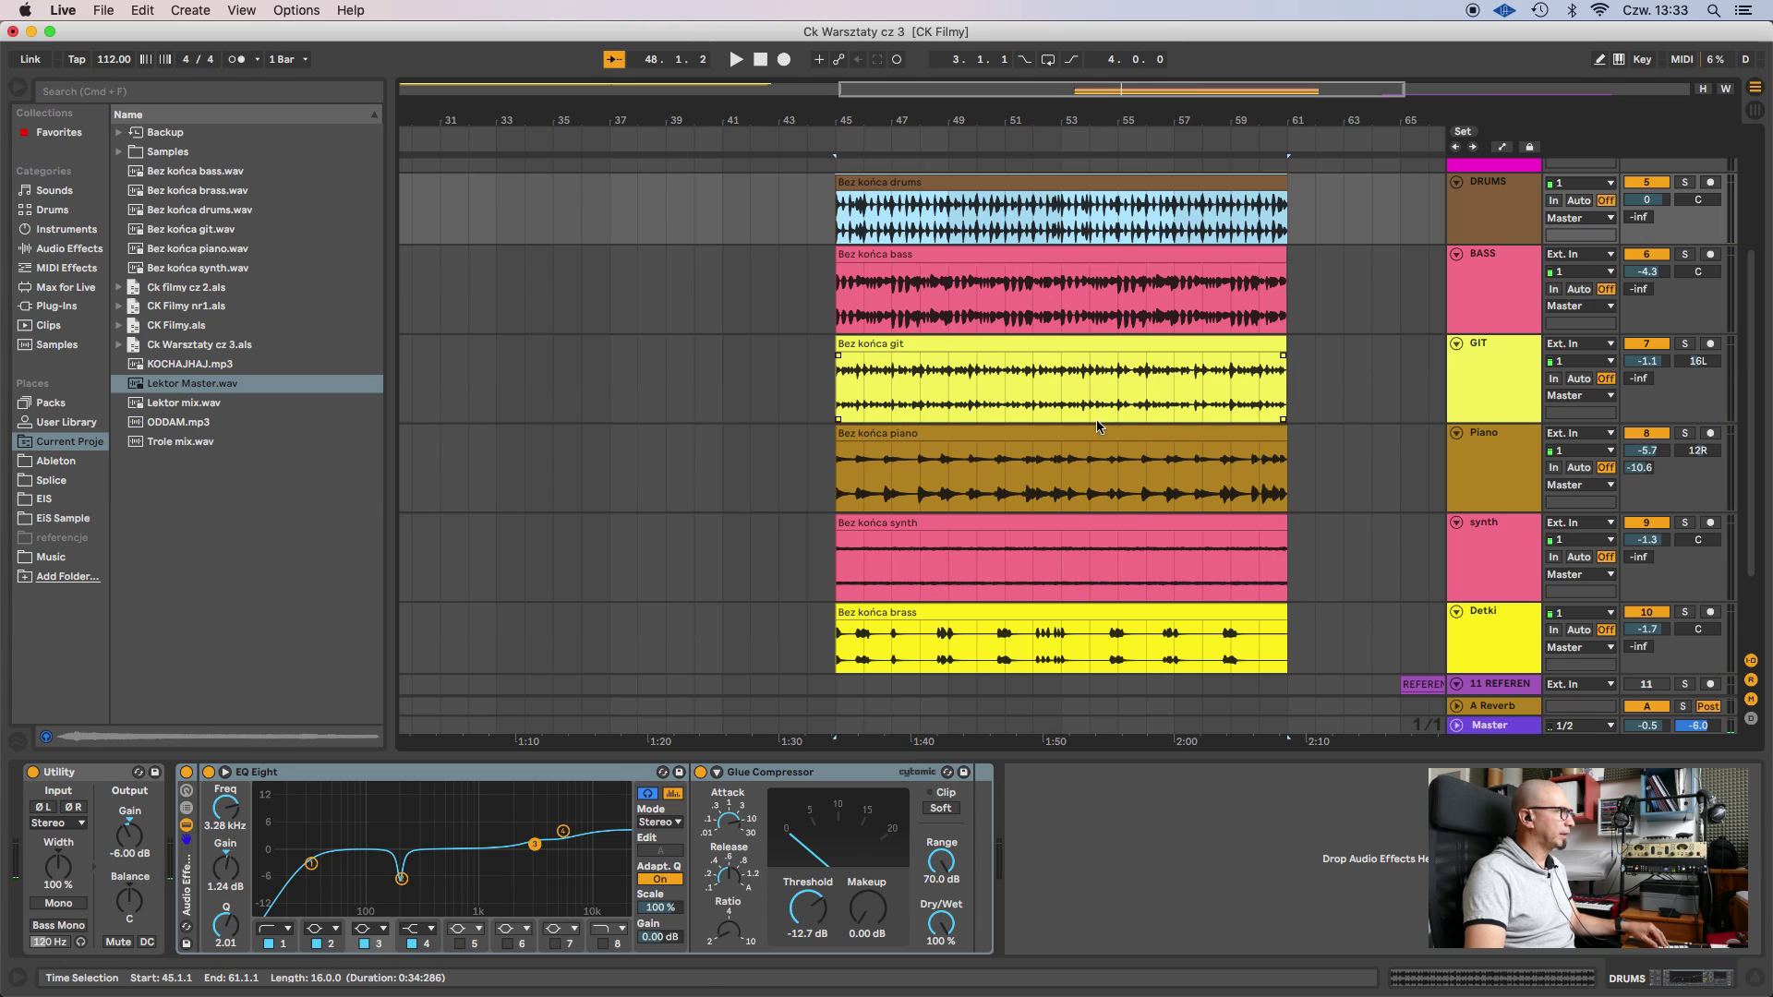
Unfold the REFERENCJA track that holds the reference clip at bar 65.
{"action": "scroll", "coordinate": [1095, 429], "scroll_direction": "right", "scroll_amount": 10}
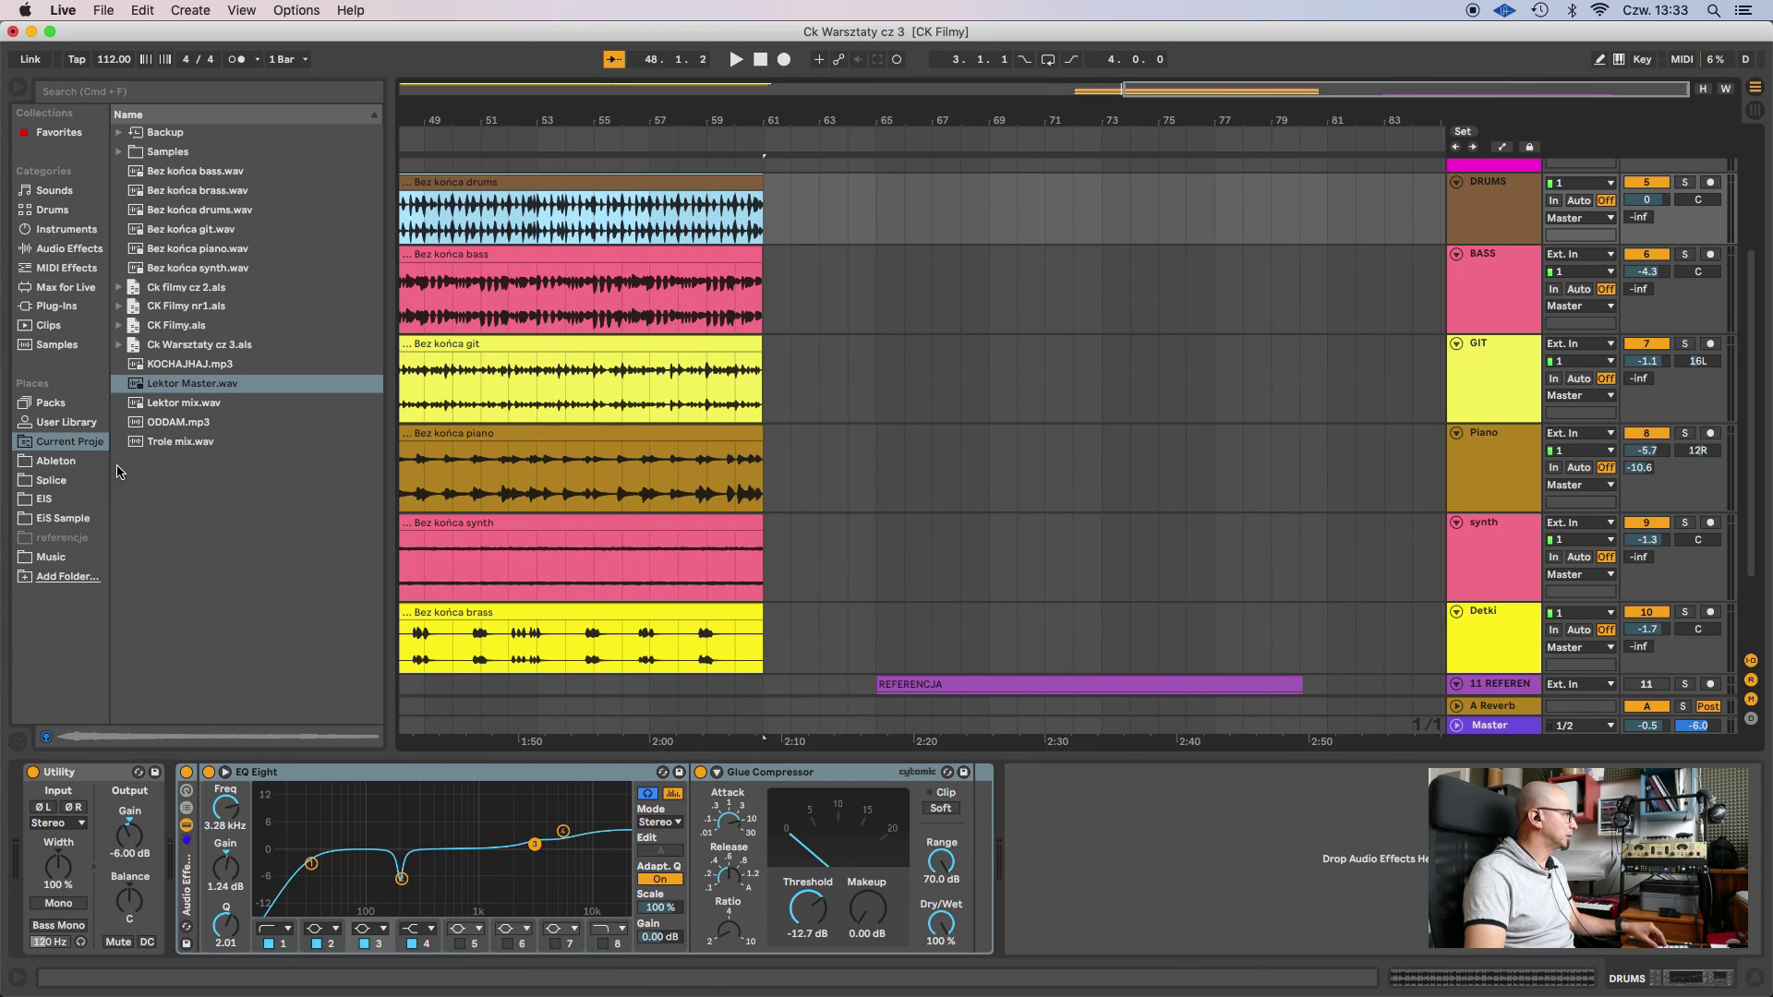
{"action": "left_click", "coordinate": [57, 444]}
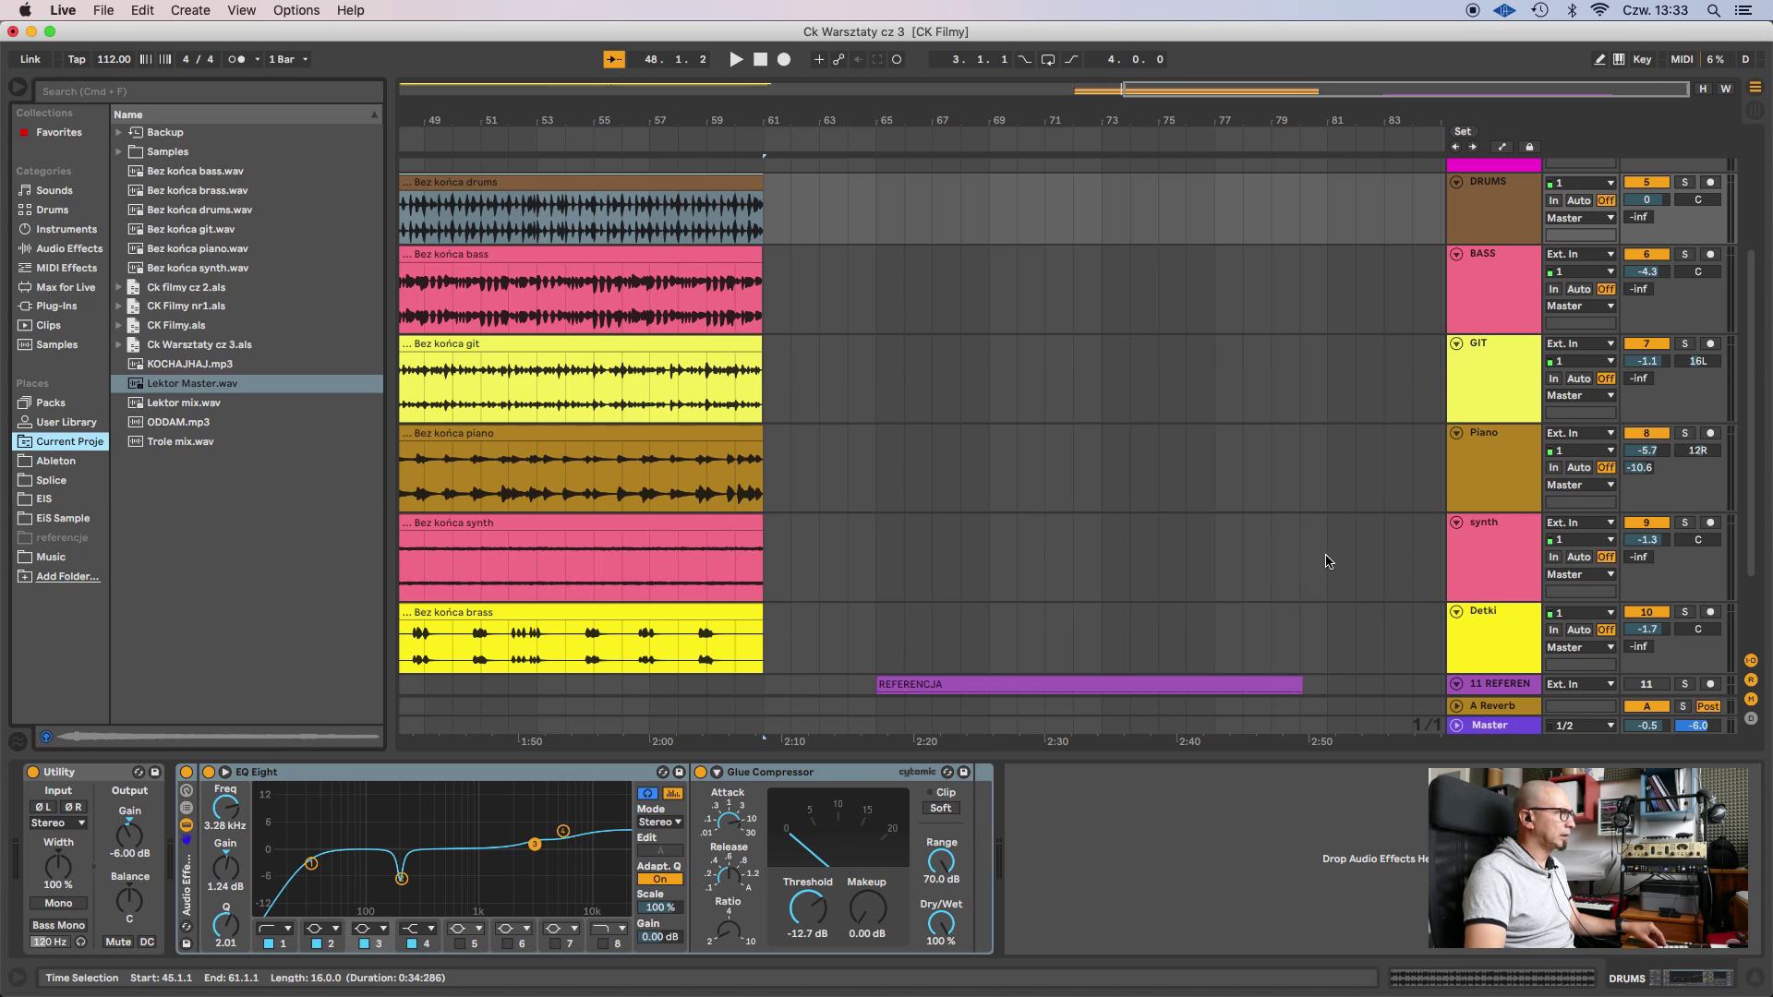
{"action": "key", "text": "super+alt+u"}
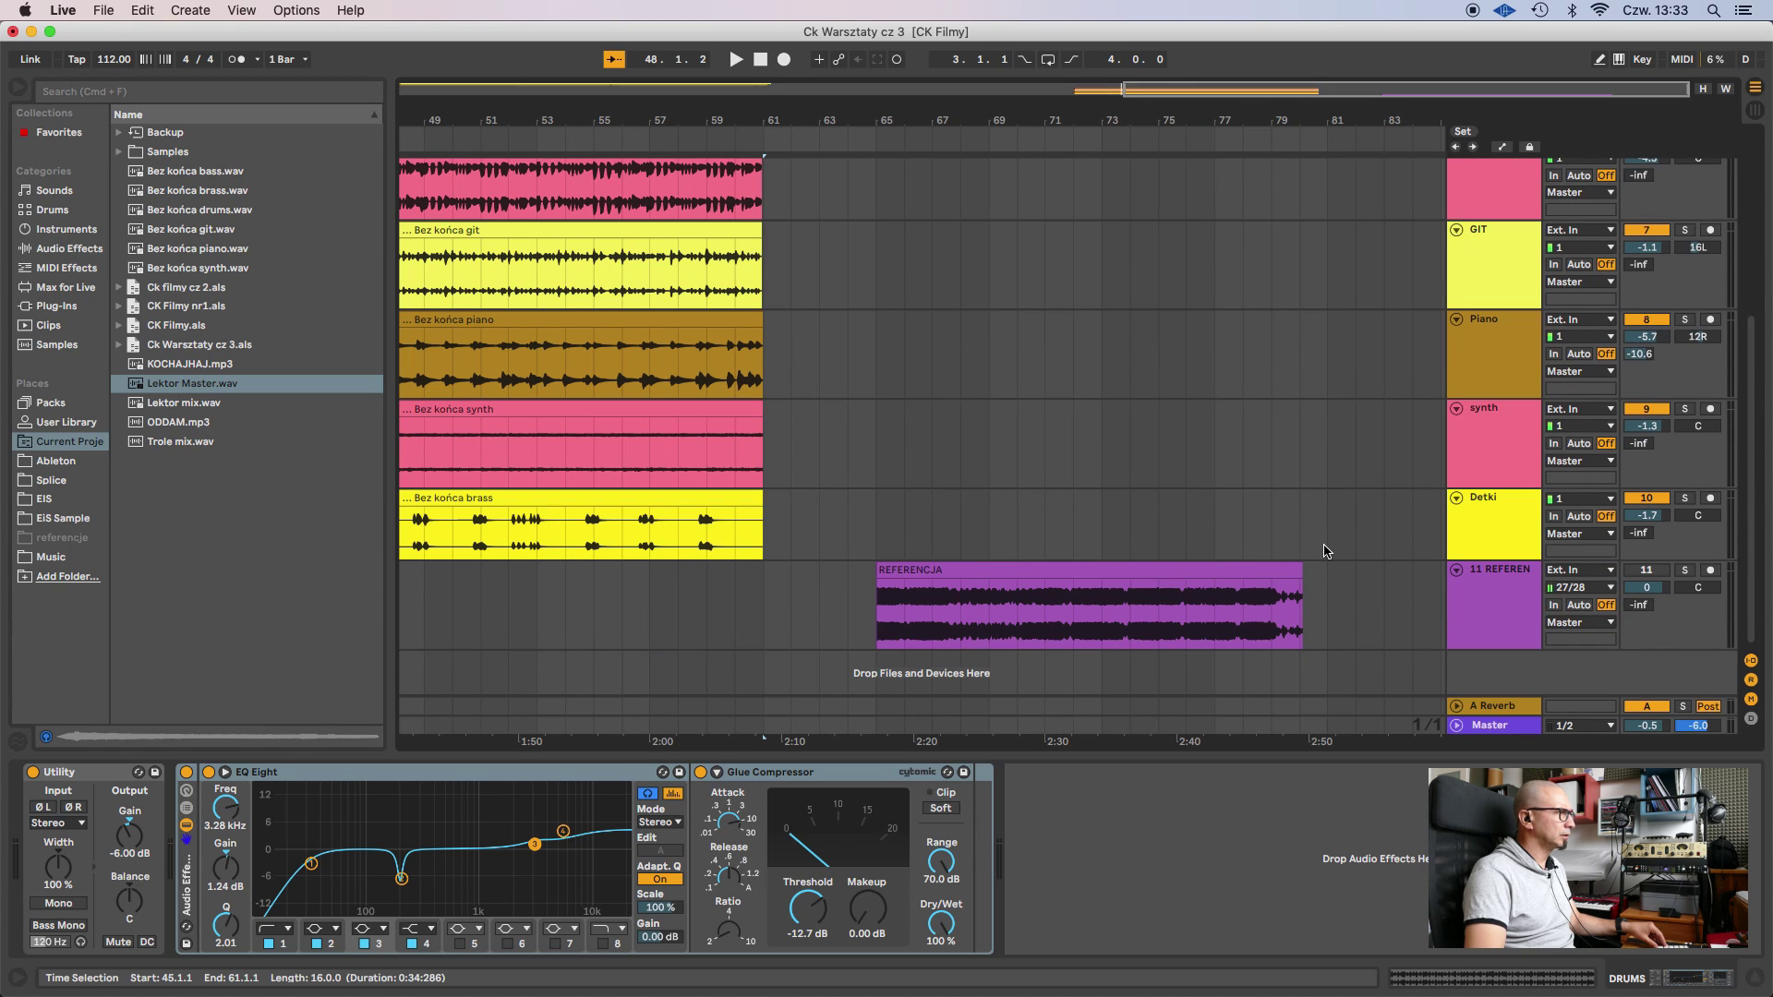
Insert a new audio track below Detki and place Trole mix.wav on it at bar 65.
{"action": "right_click", "coordinate": [1489, 533]}
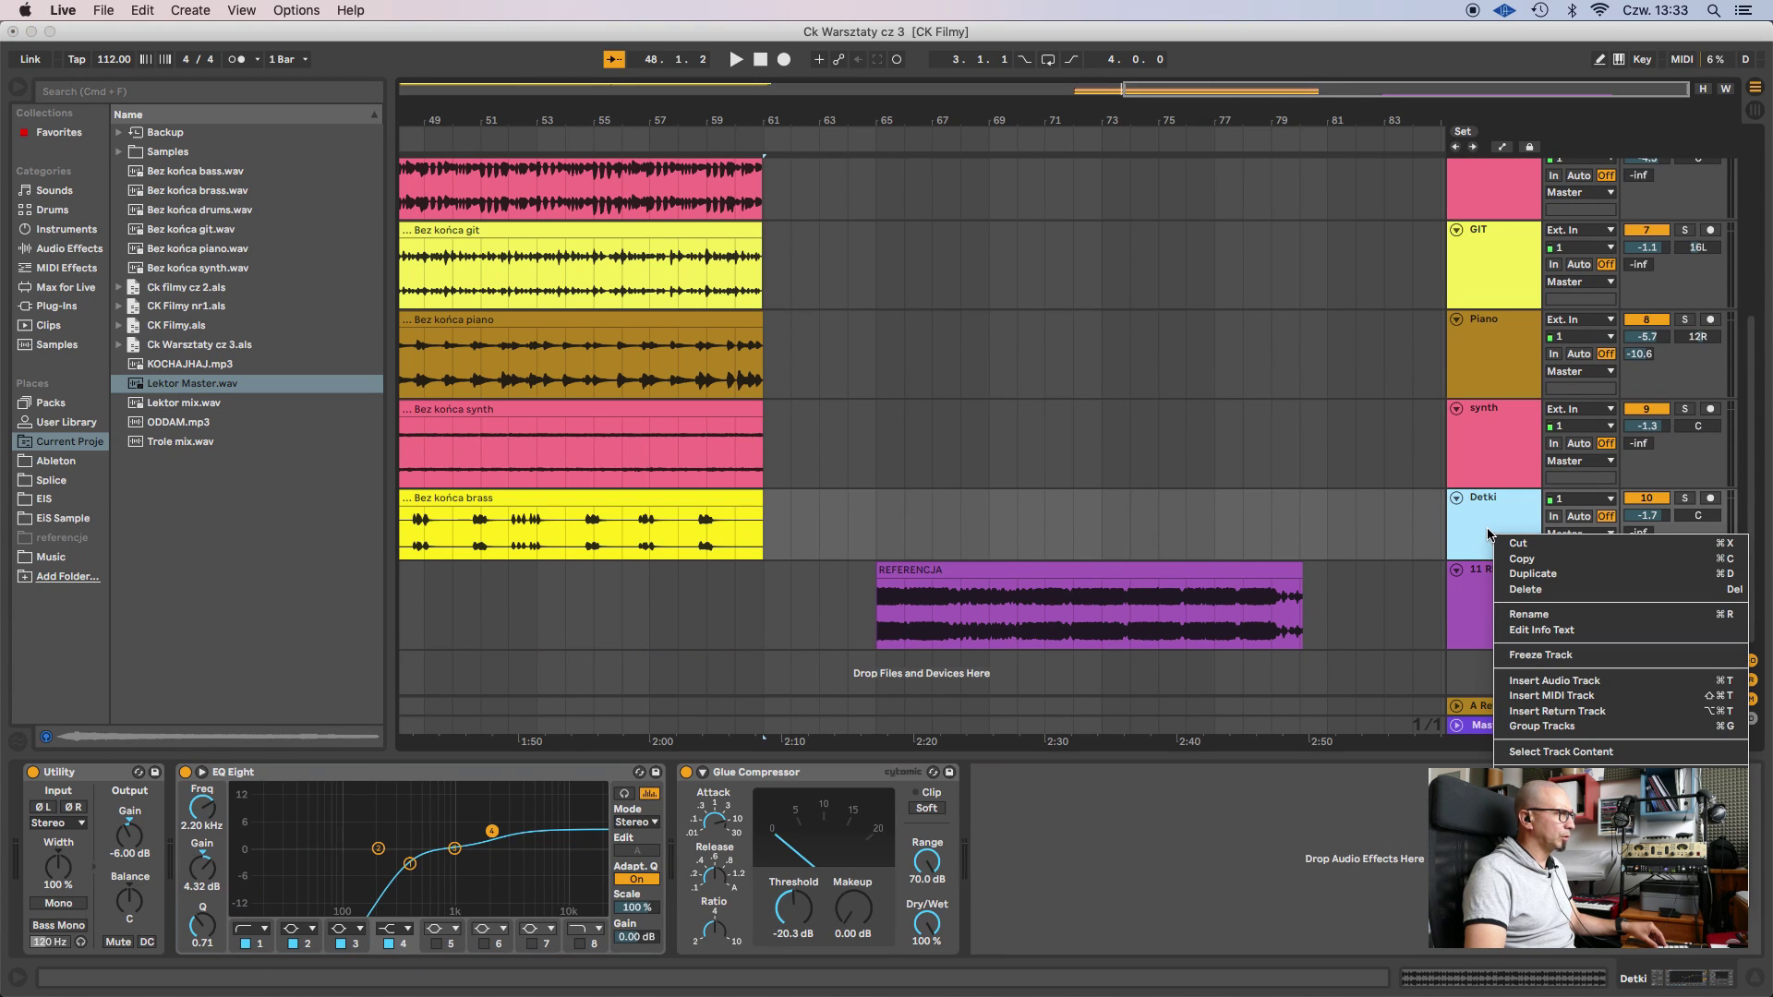
{"action": "left_click", "coordinate": [1529, 684]}
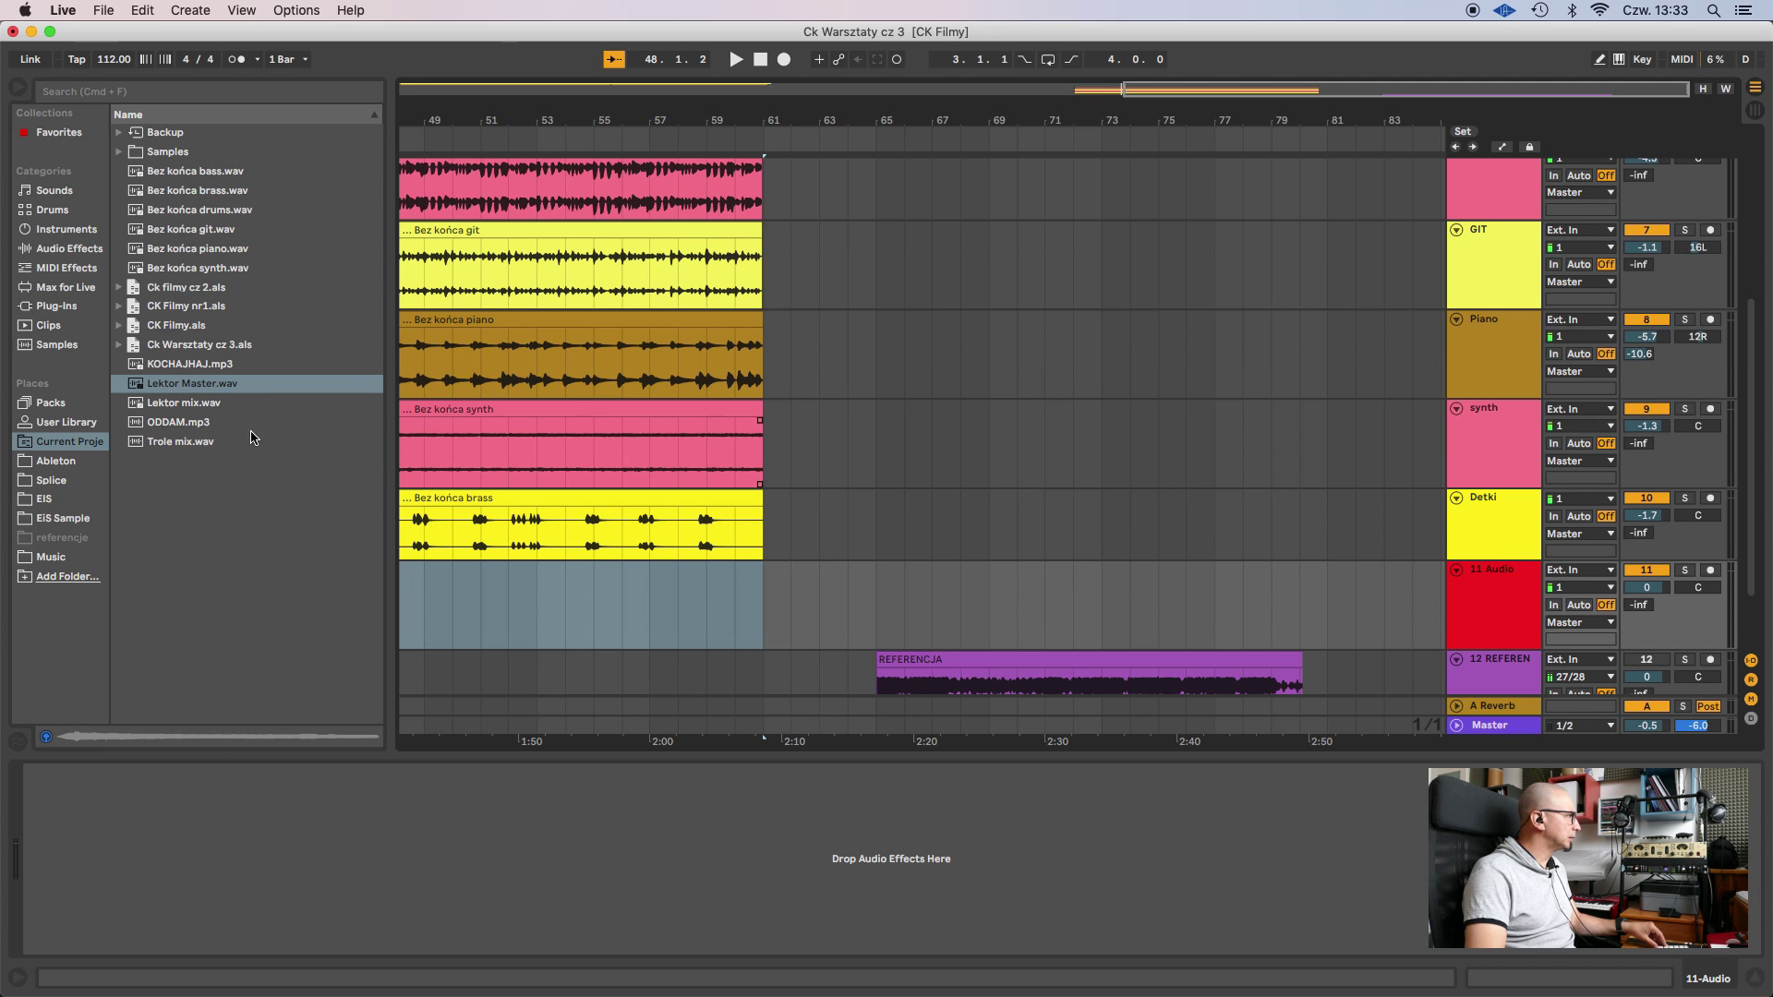
{"action": "left_click_drag", "start_coordinate": [134, 446], "coordinate": [870, 599]}
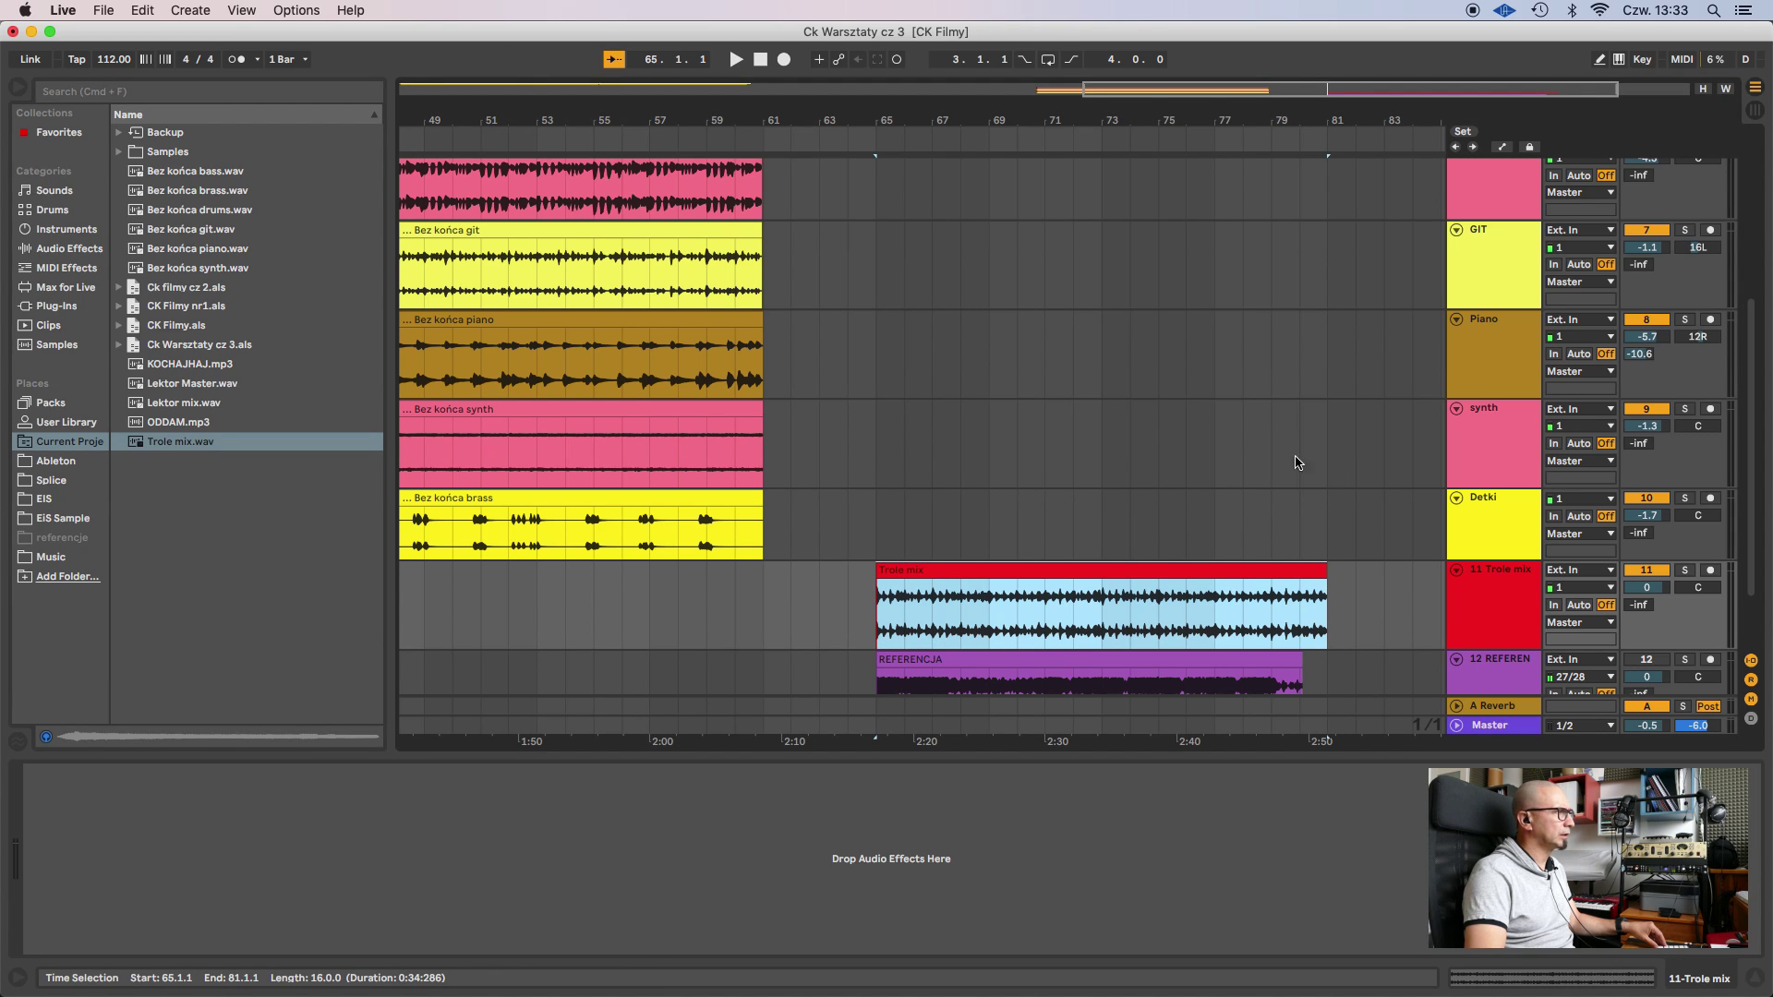
Play the REFERENCJA clip soloed from bar 65, and play the Trole mix without the solo to compare their loudness.
{"action": "scroll", "coordinate": [1072, 444], "scroll_direction": "down", "scroll_amount": 3}
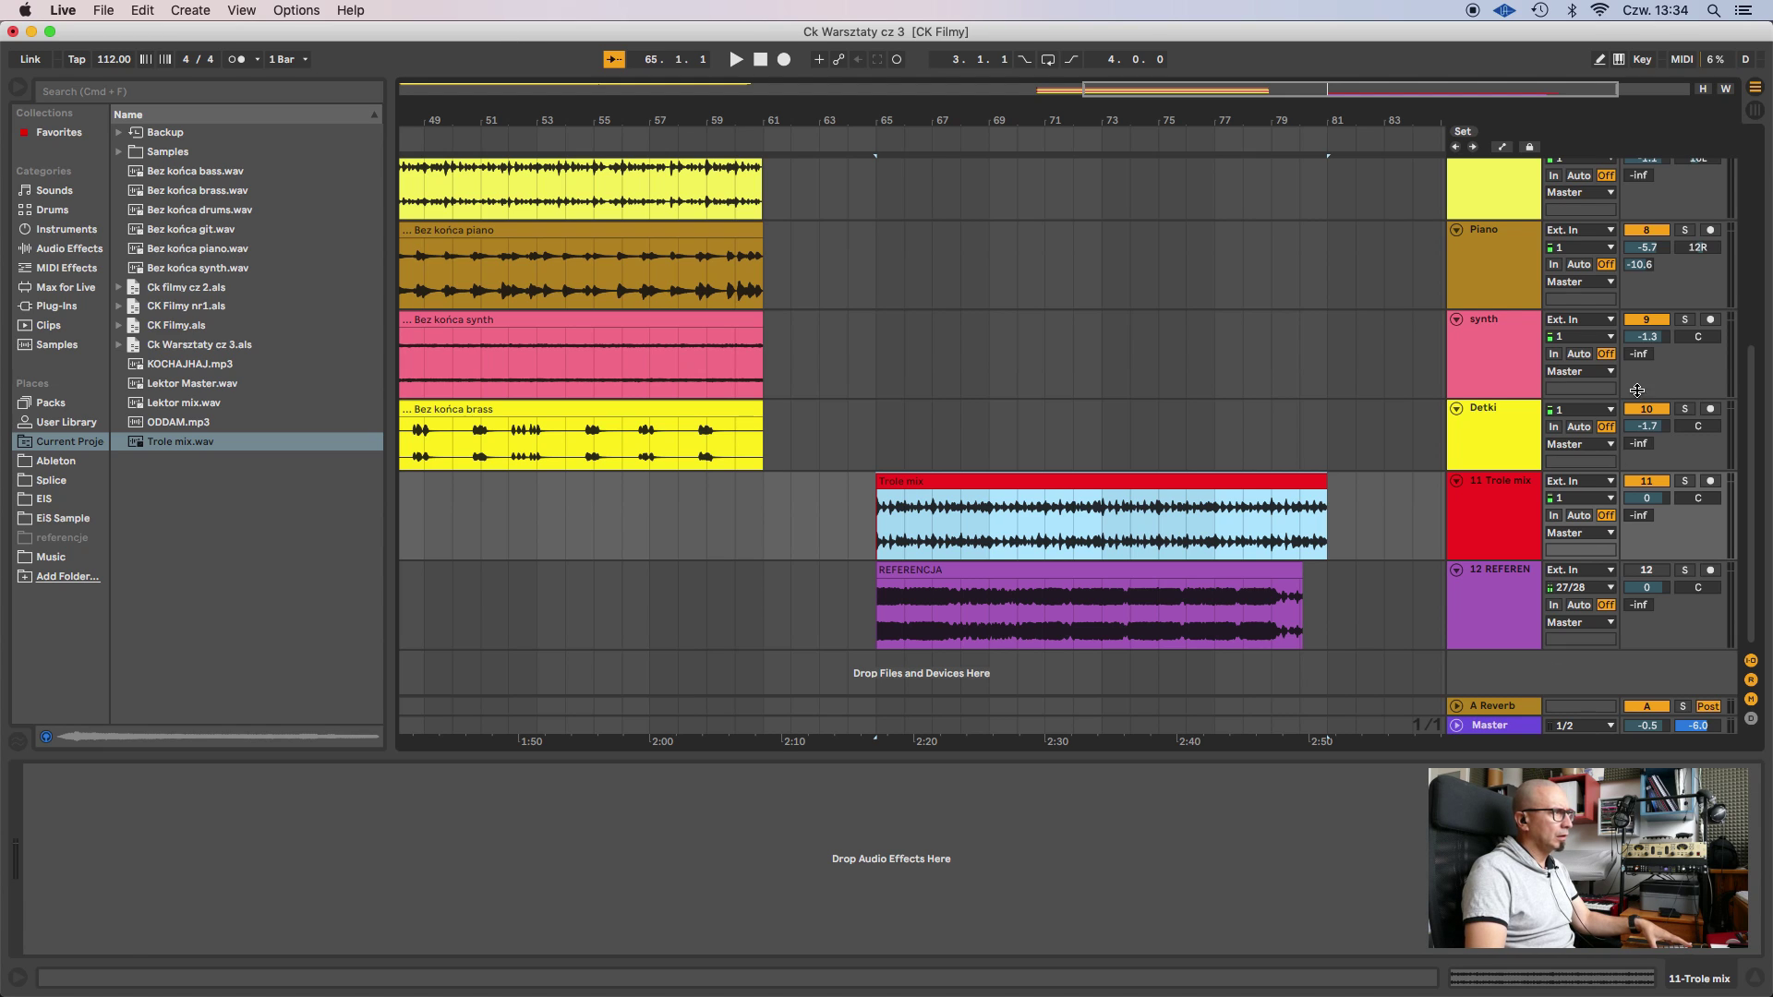
{"action": "left_click", "coordinate": [1683, 574]}
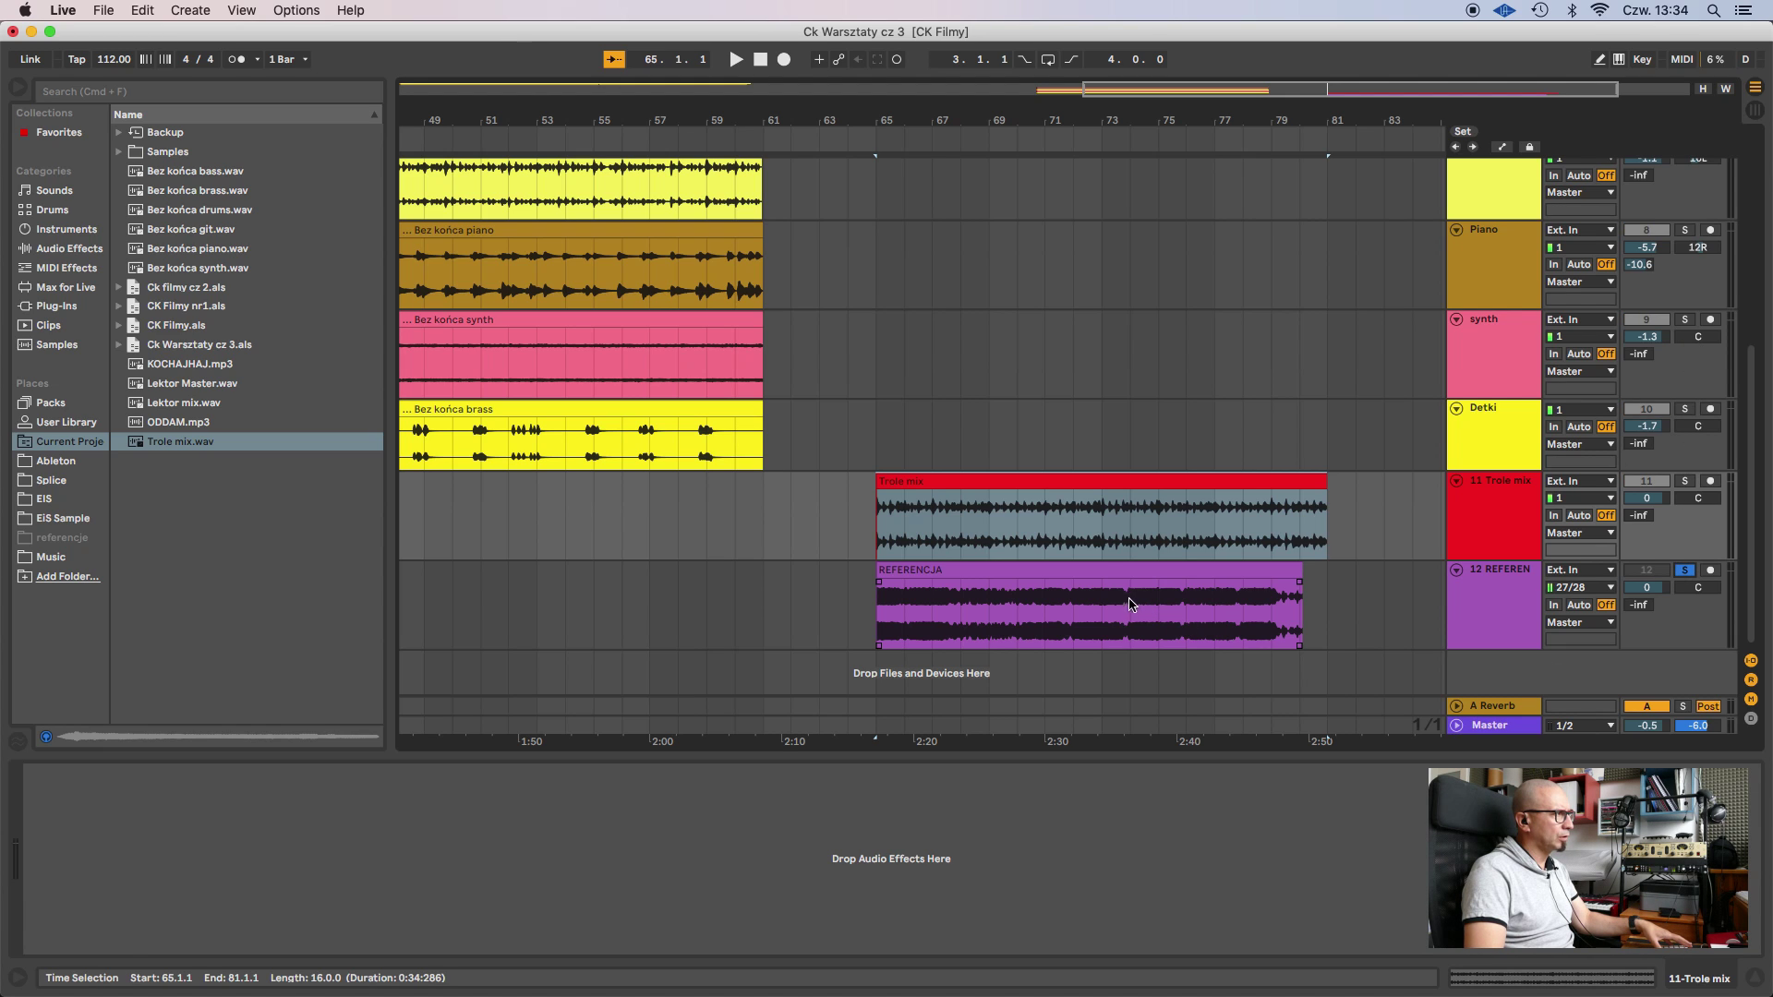
{"action": "left_click", "coordinate": [1107, 572]}
{"action": "key", "text": "space"}
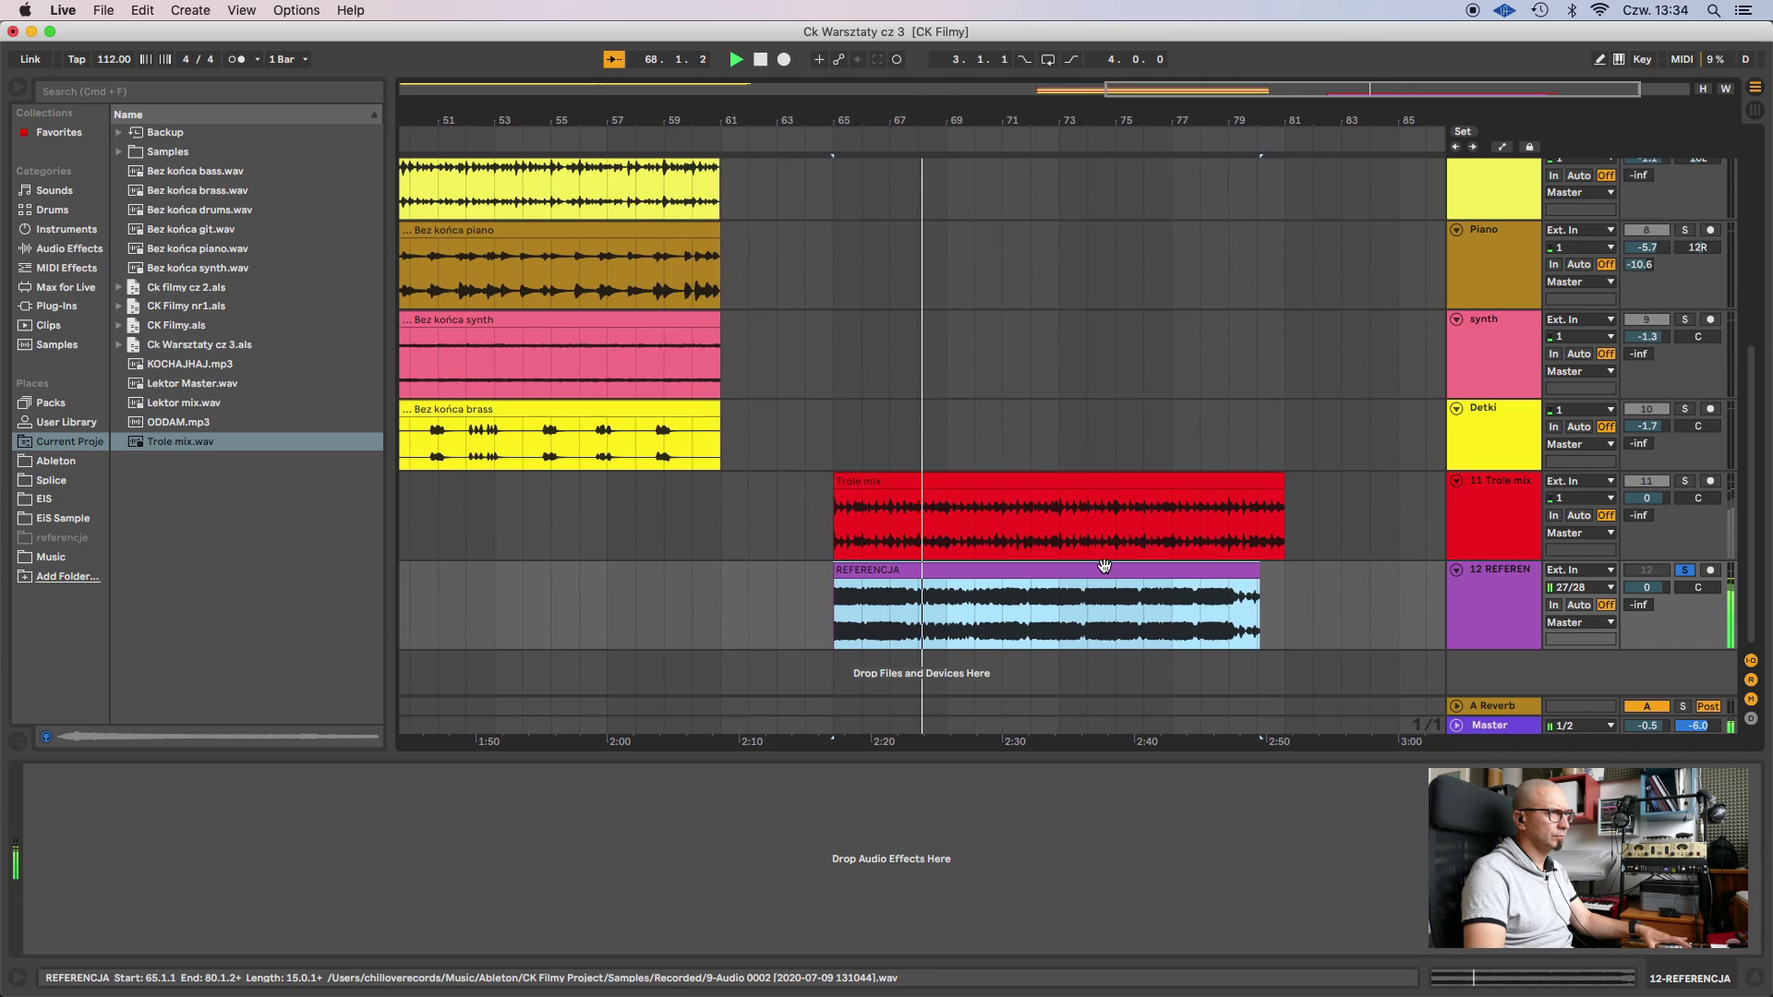
{"action": "key", "text": "space"}
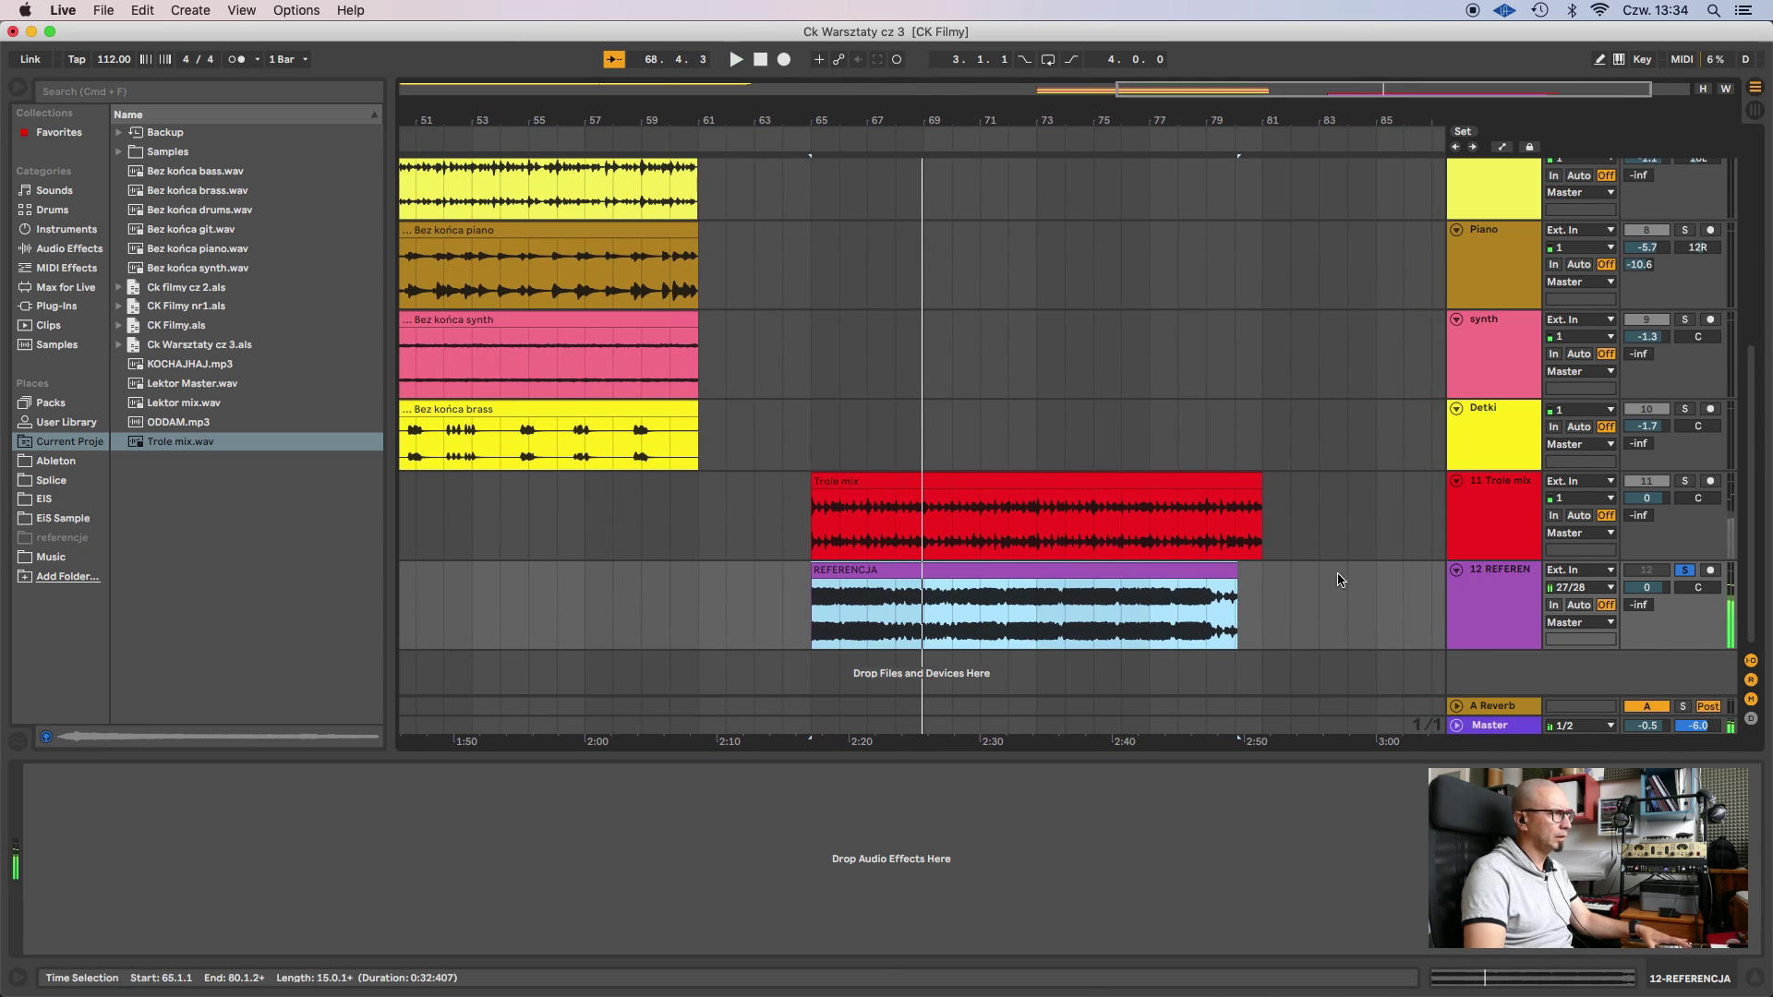
{"action": "left_click", "coordinate": [1685, 570]}
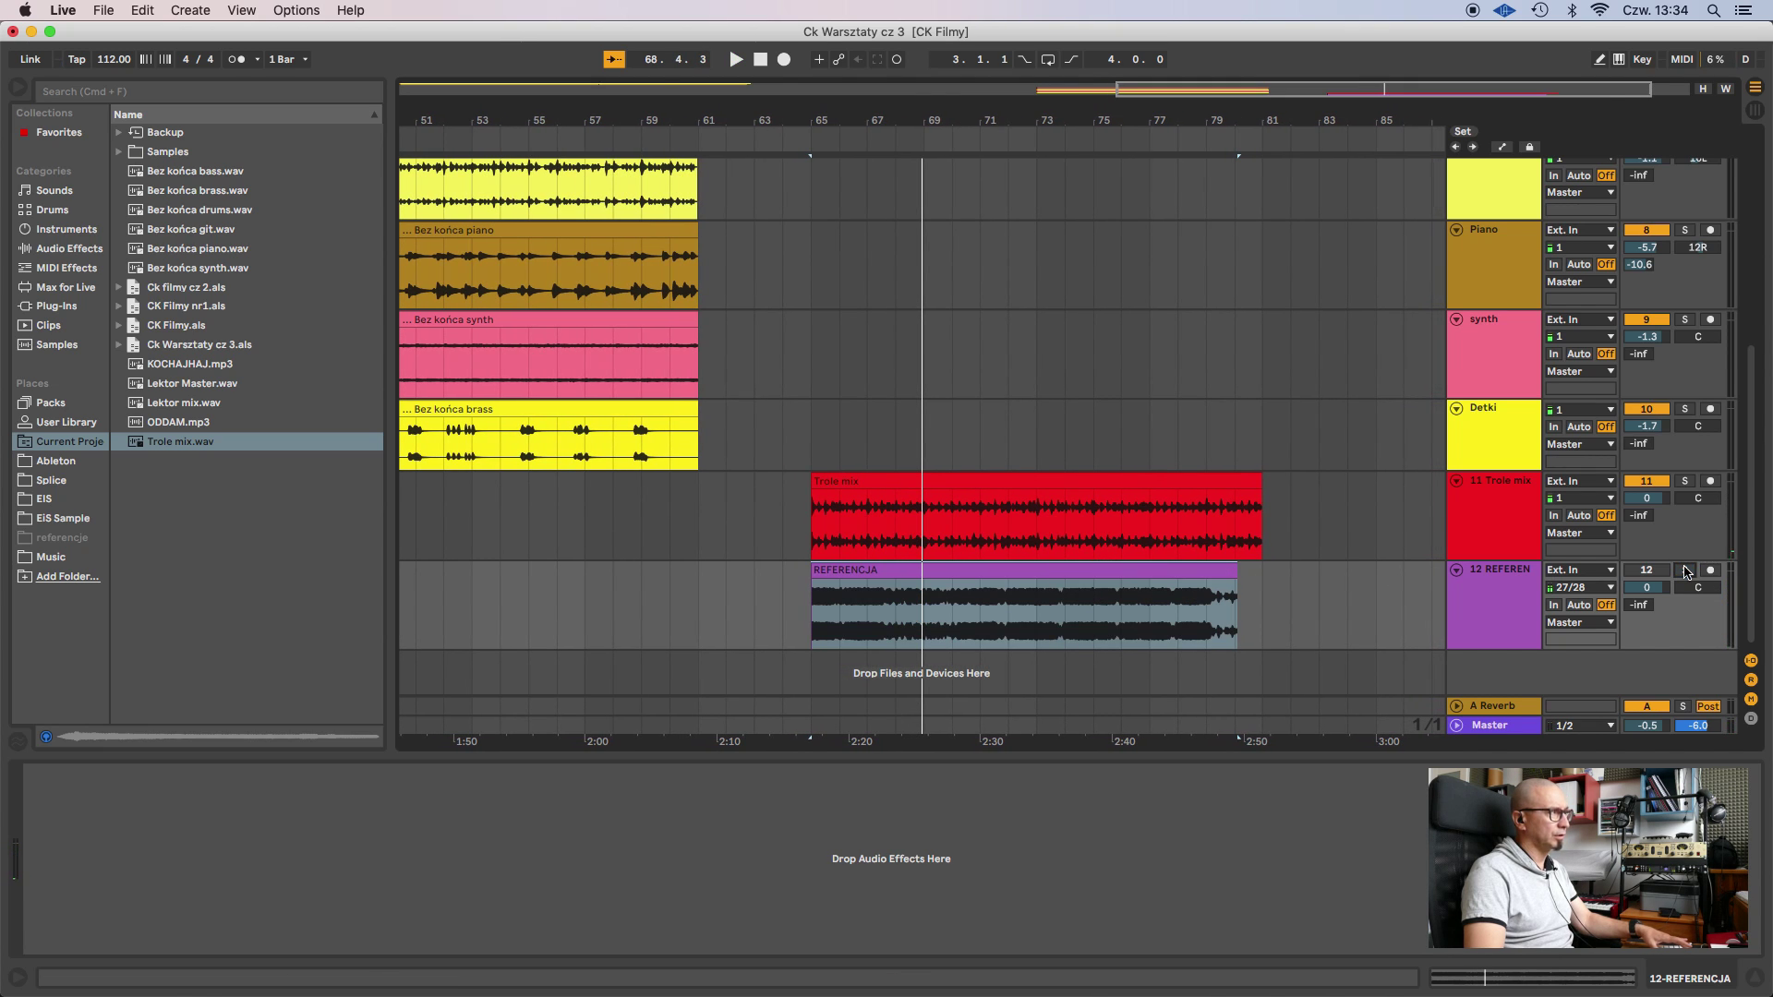
{"action": "key", "text": "space"}
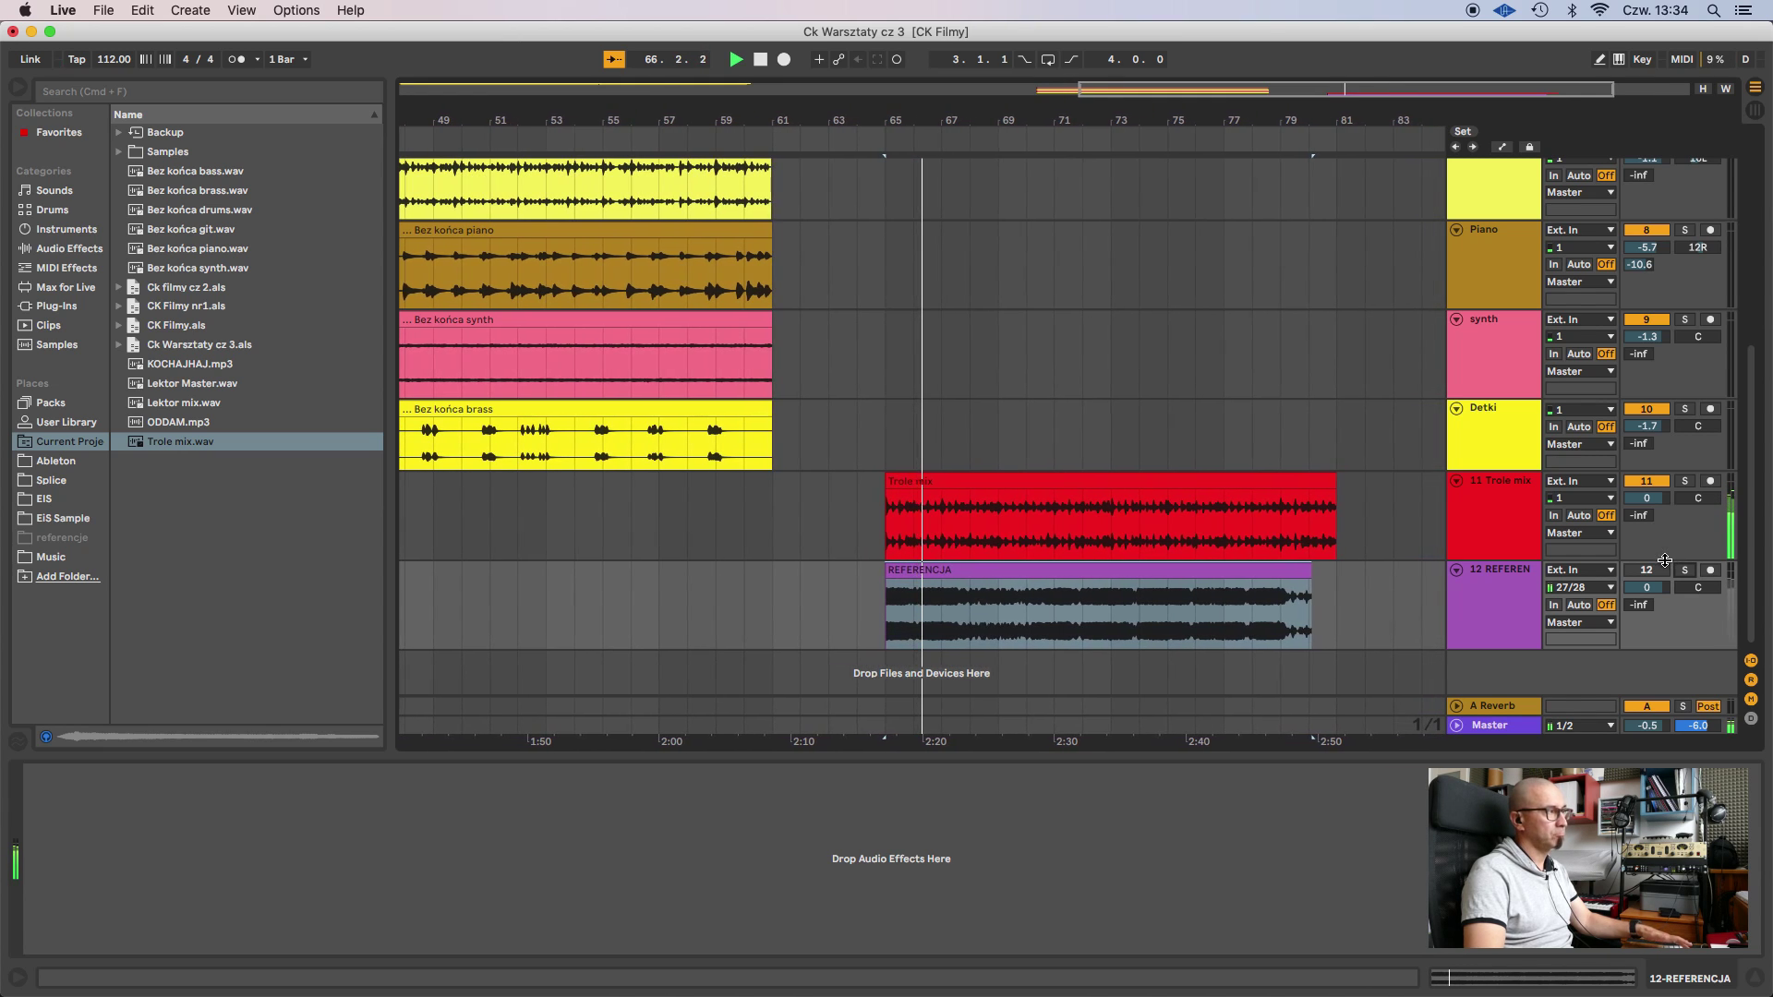
{"action": "key", "text": "space"}
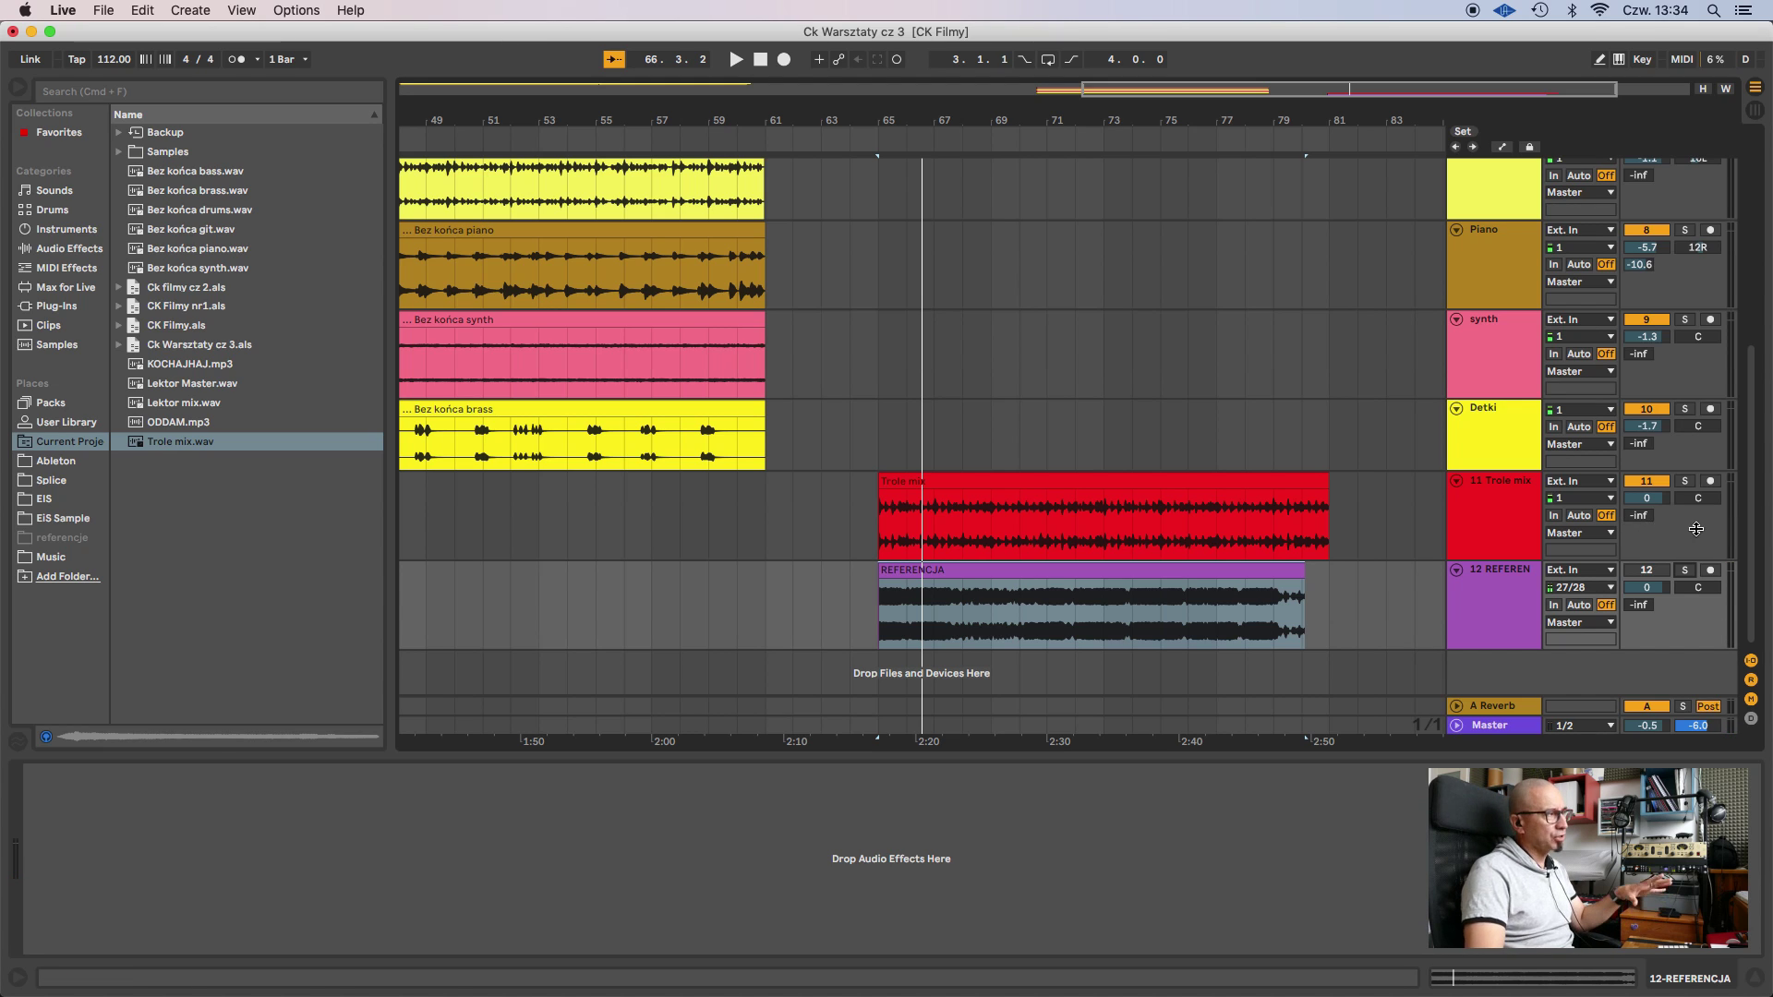
Enlarge the REFERENCJA track and examine its waveform closely against the Trole mix waveform around bar 65.
{"action": "left_click", "coordinate": [1150, 573]}
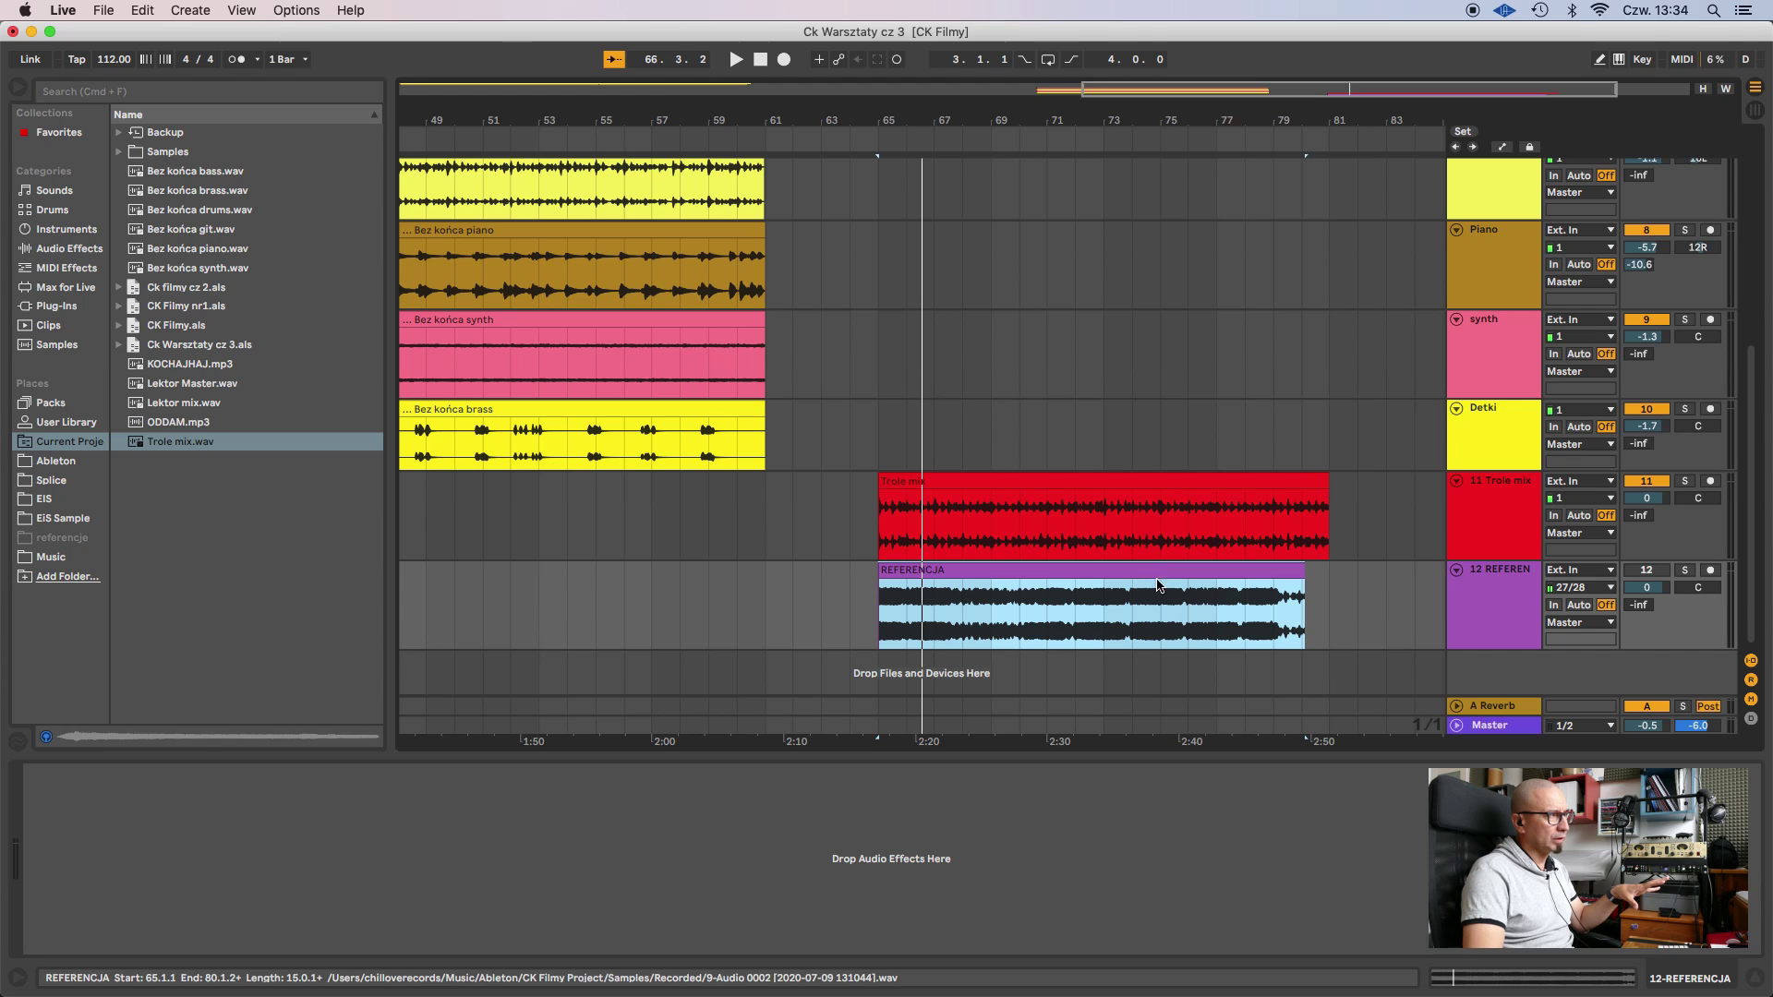
{"action": "left_click_drag", "start_coordinate": [1496, 646], "coordinate": [1496, 696]}
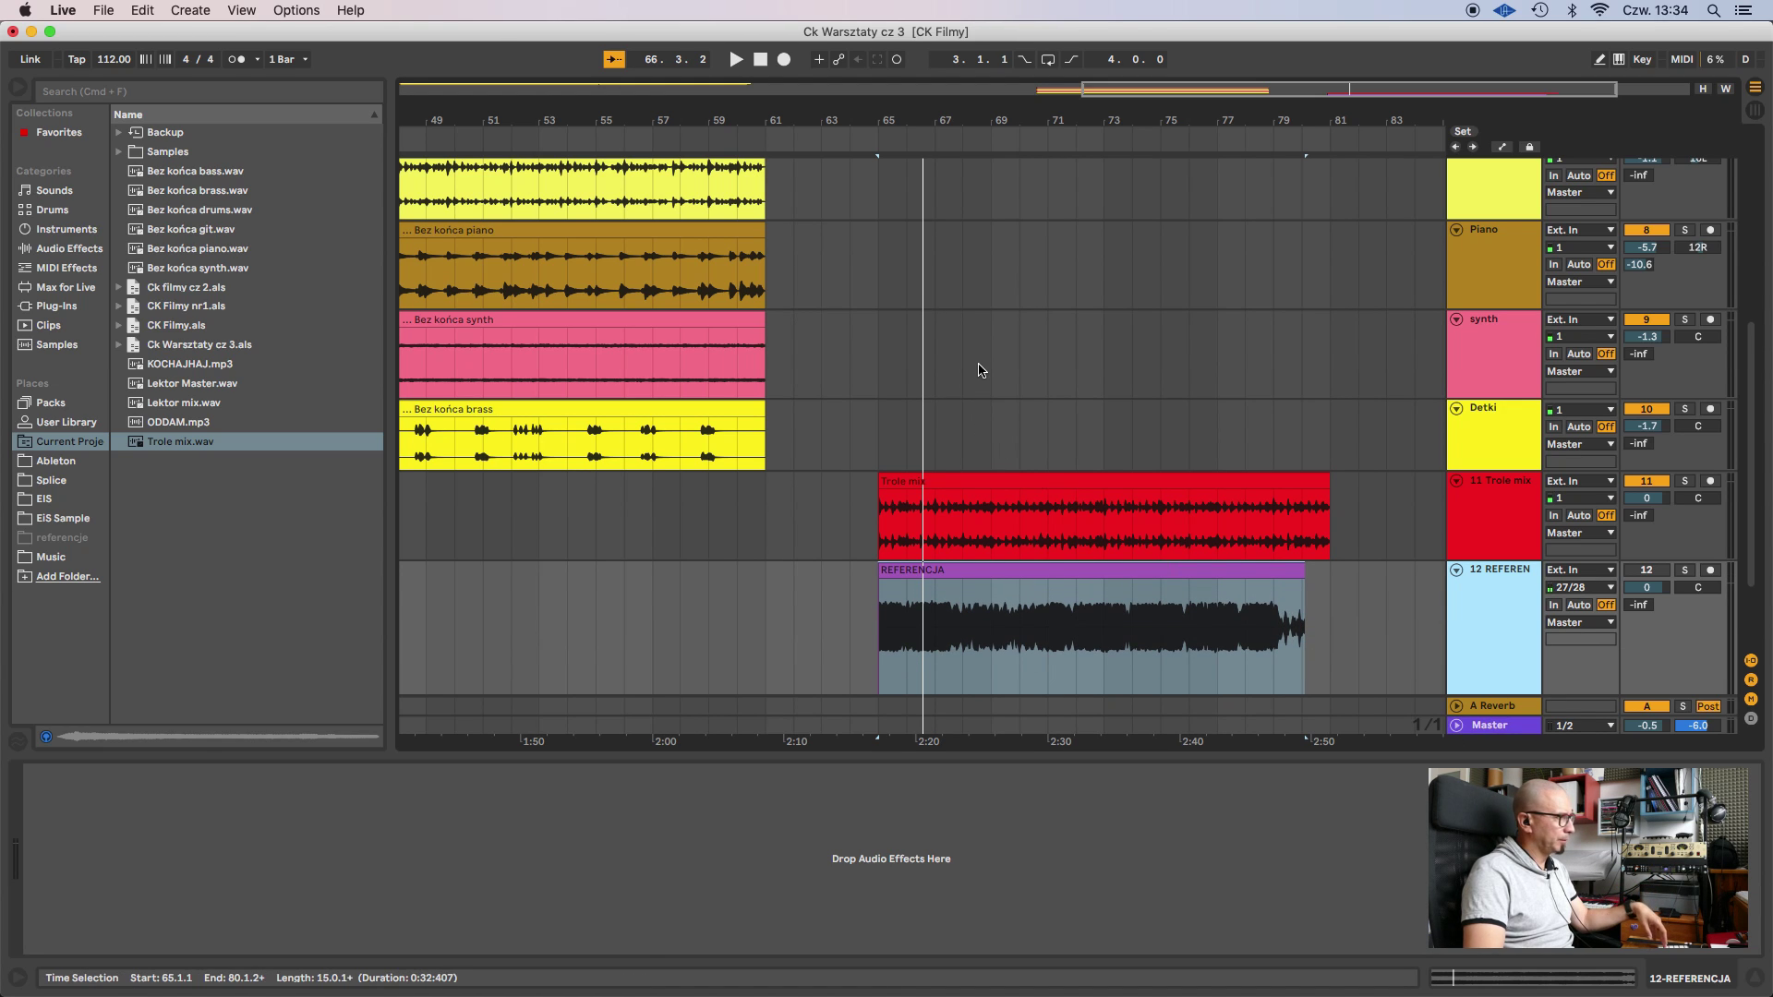
{"action": "scroll", "coordinate": [981, 371], "scroll_direction": "down", "scroll_amount": 3}
{"action": "key", "text": "minus"}
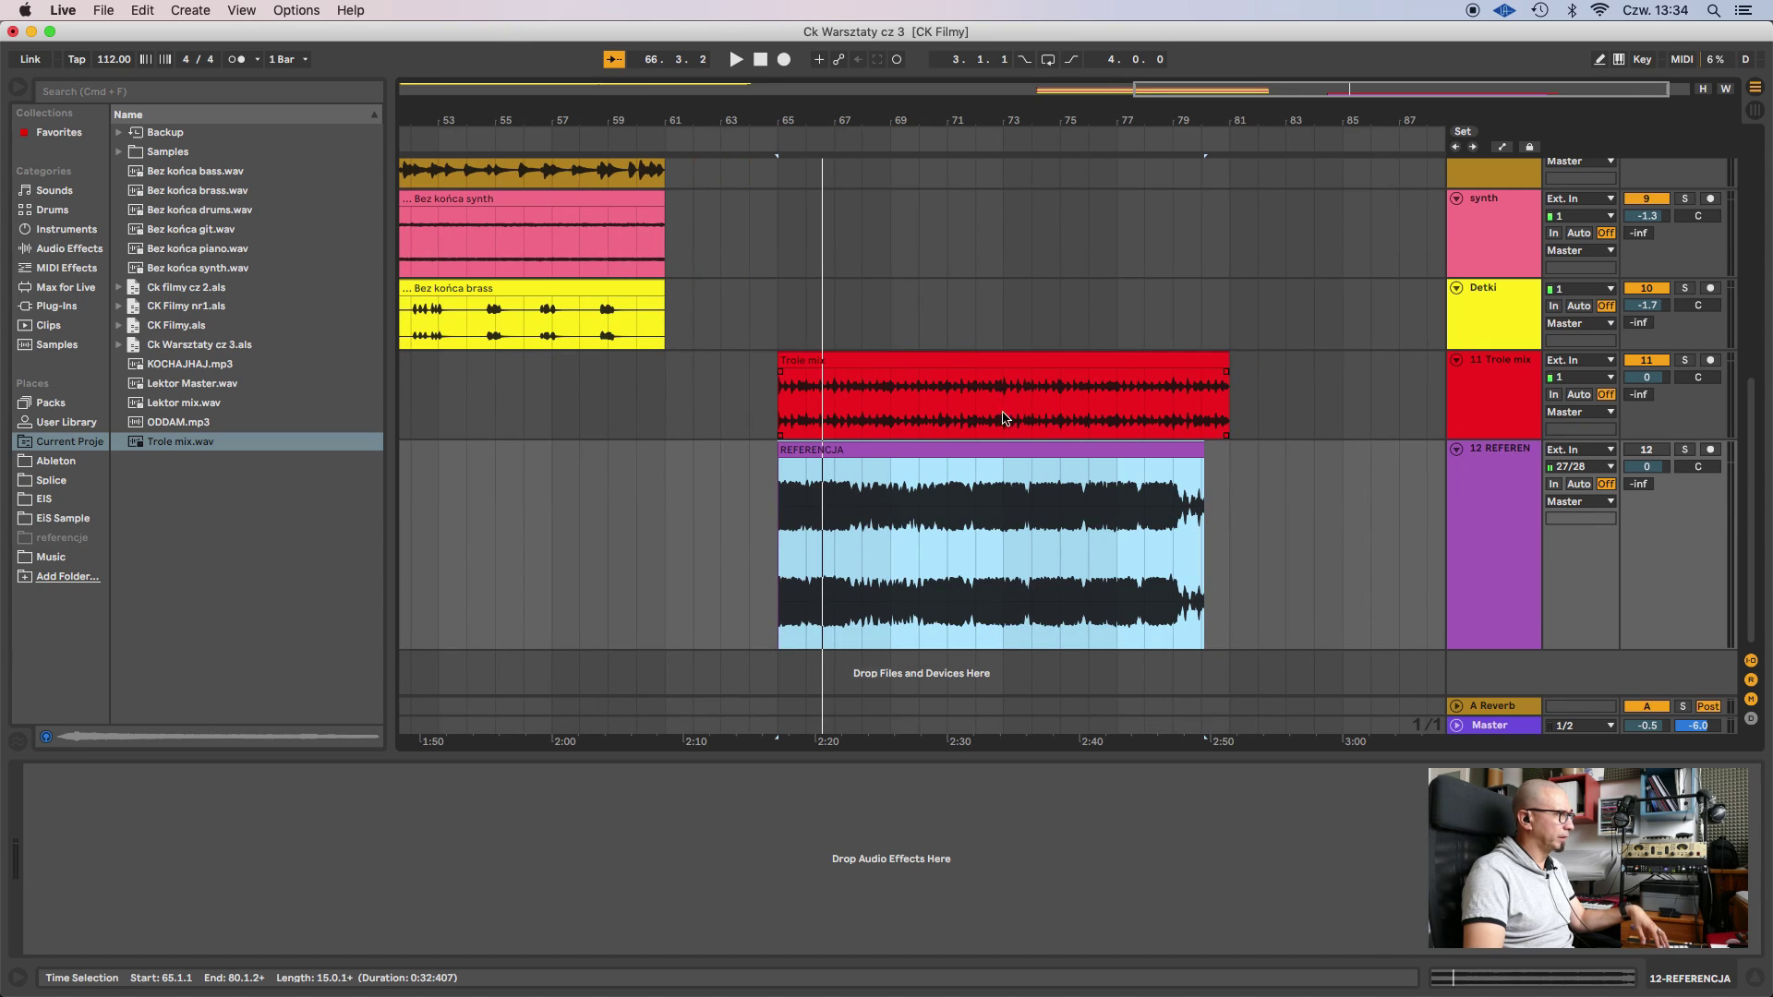
{"action": "key", "text": "plus"}
{"action": "key", "text": "plus"}
{"action": "key", "text": "plus"}
{"action": "key", "text": "plus"}
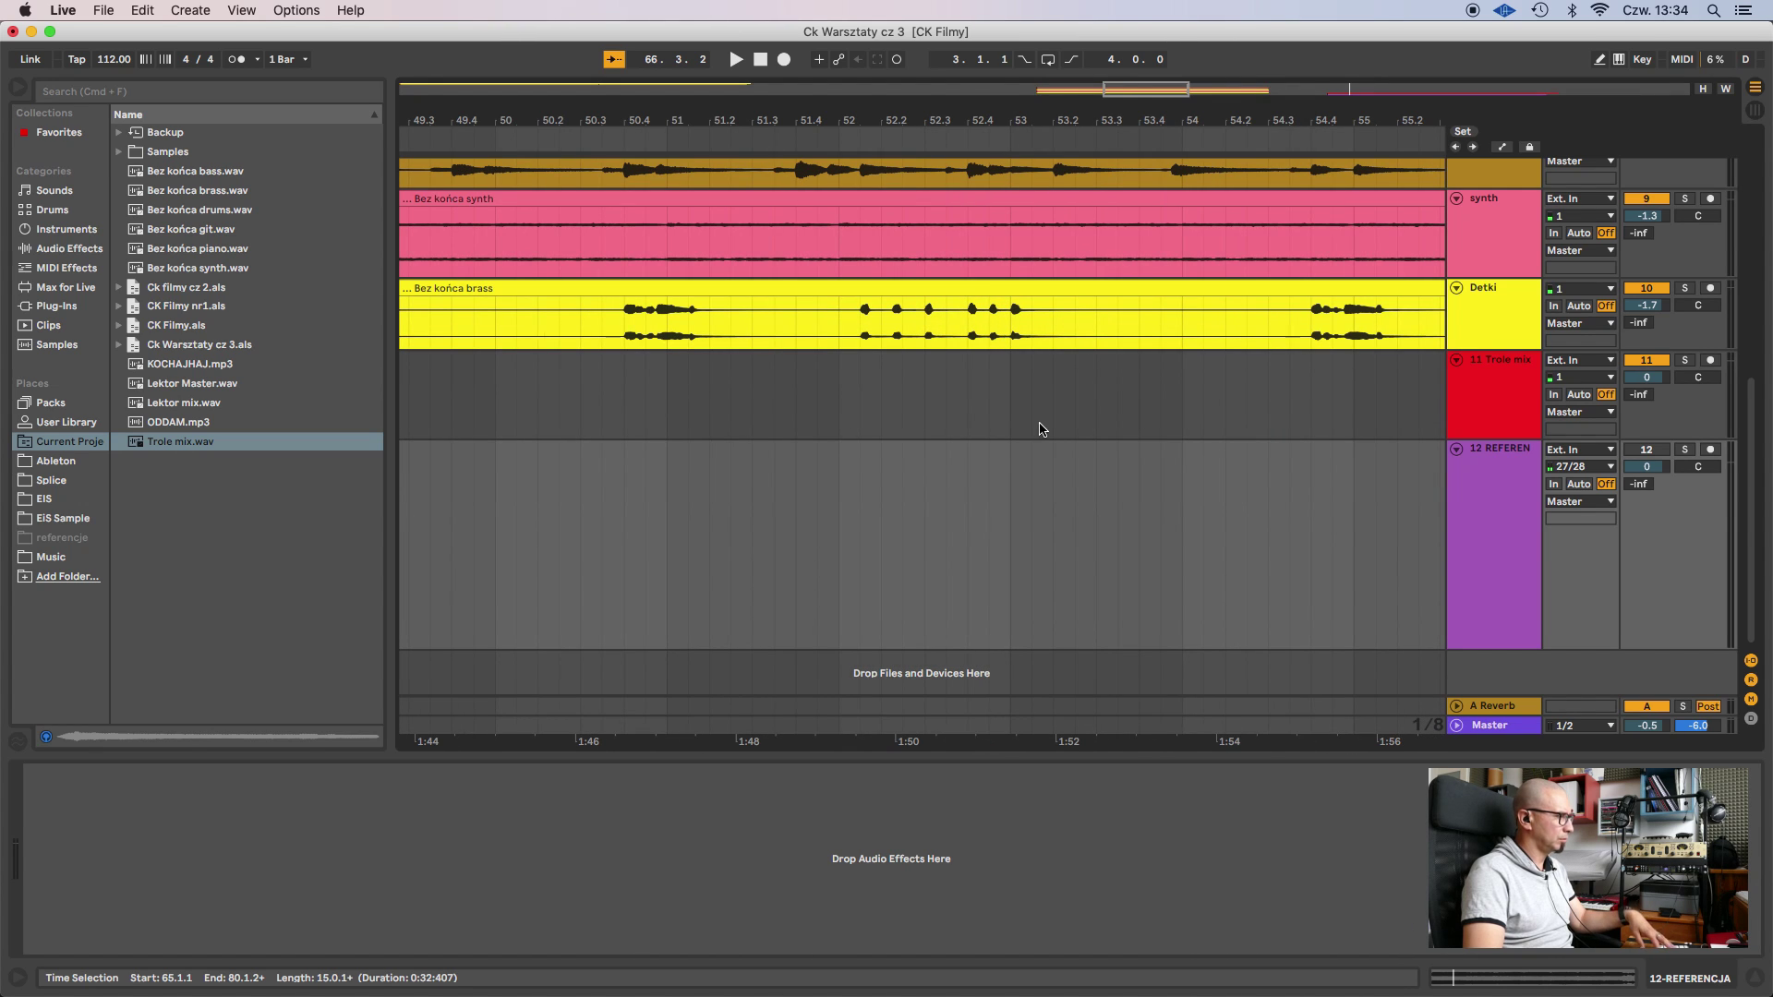
{"action": "scroll", "coordinate": [1040, 429], "scroll_direction": "right", "scroll_amount": 10}
{"action": "key", "text": "plus"}
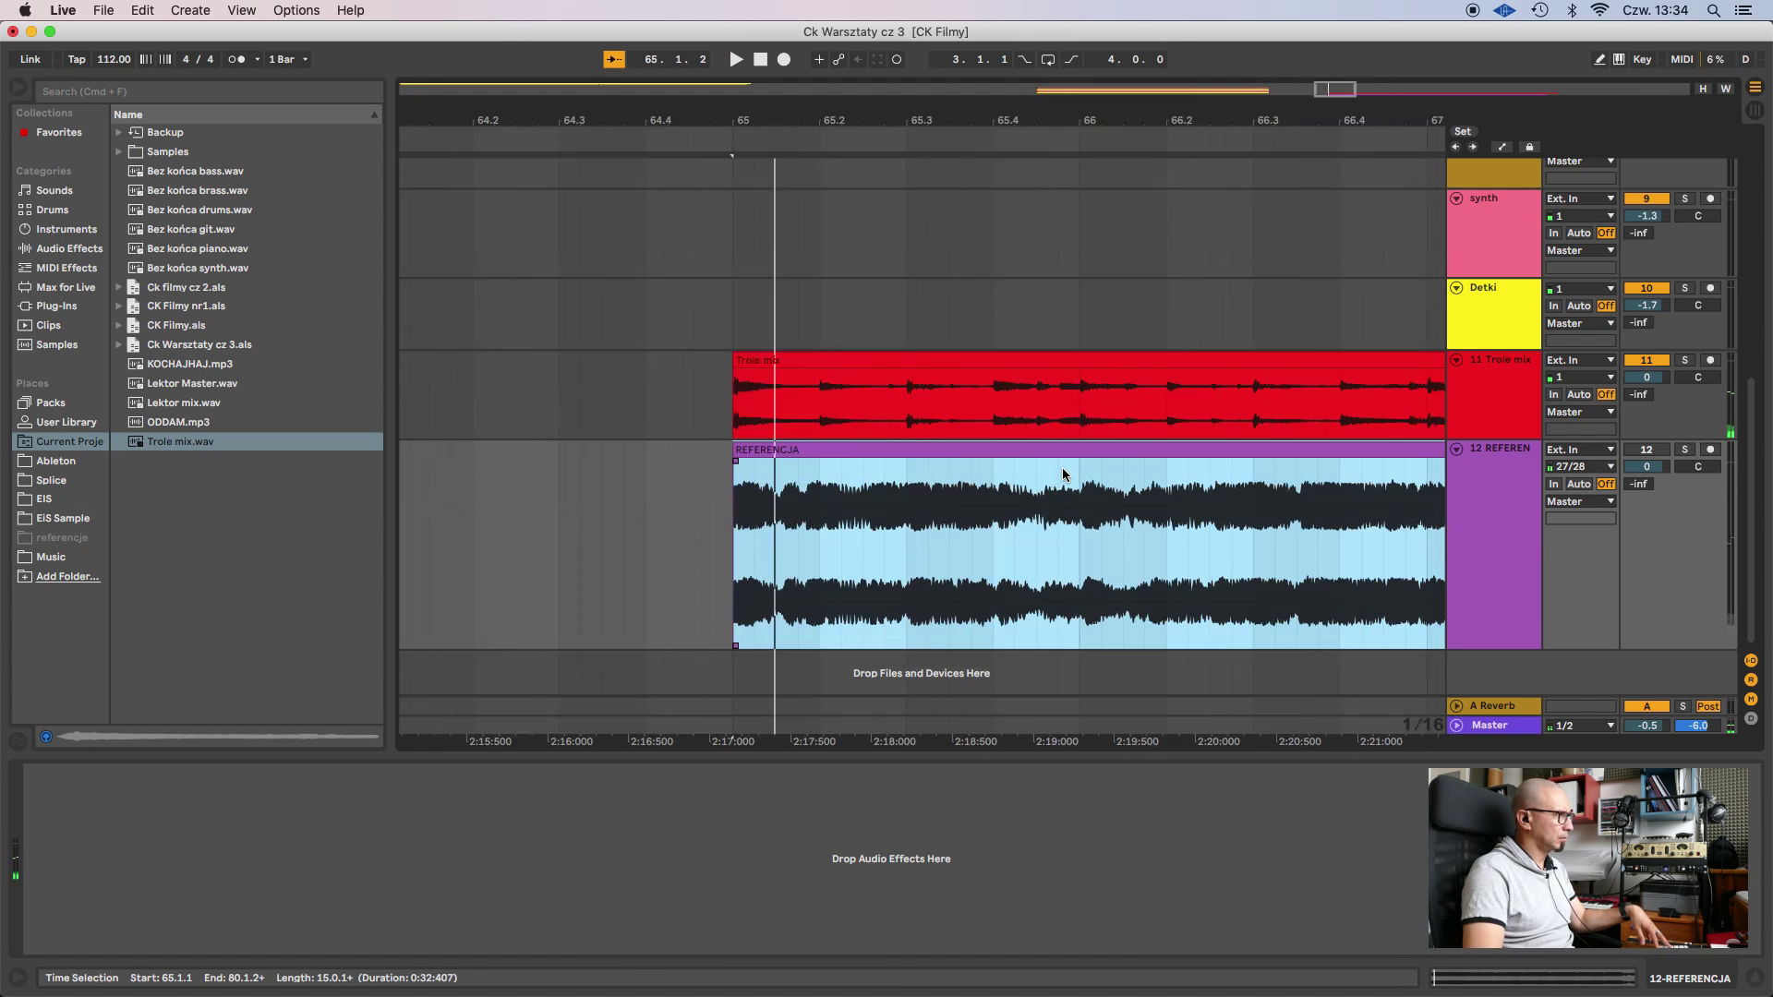
{"action": "scroll", "coordinate": [1063, 476], "scroll_direction": "up", "scroll_amount": 3}
{"action": "scroll", "coordinate": [1063, 475], "scroll_direction": "up", "scroll_amount": 2}
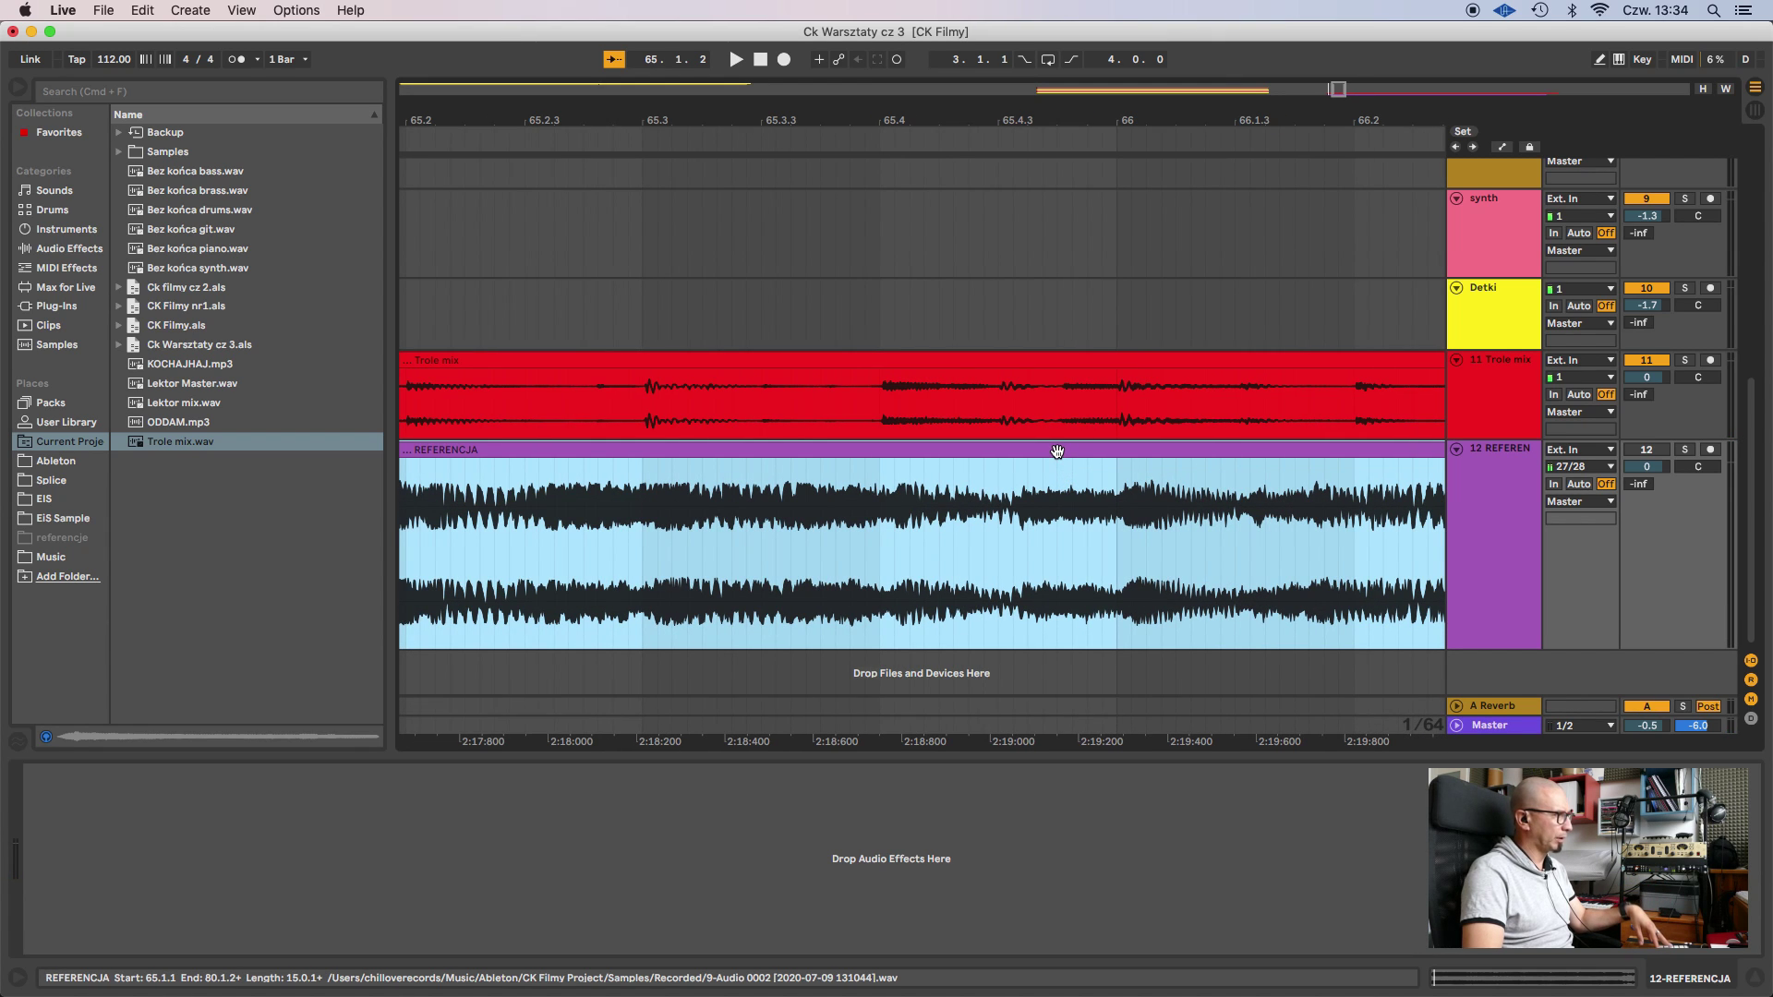
{"action": "scroll", "coordinate": [1058, 451], "scroll_direction": "down", "scroll_amount": 4}
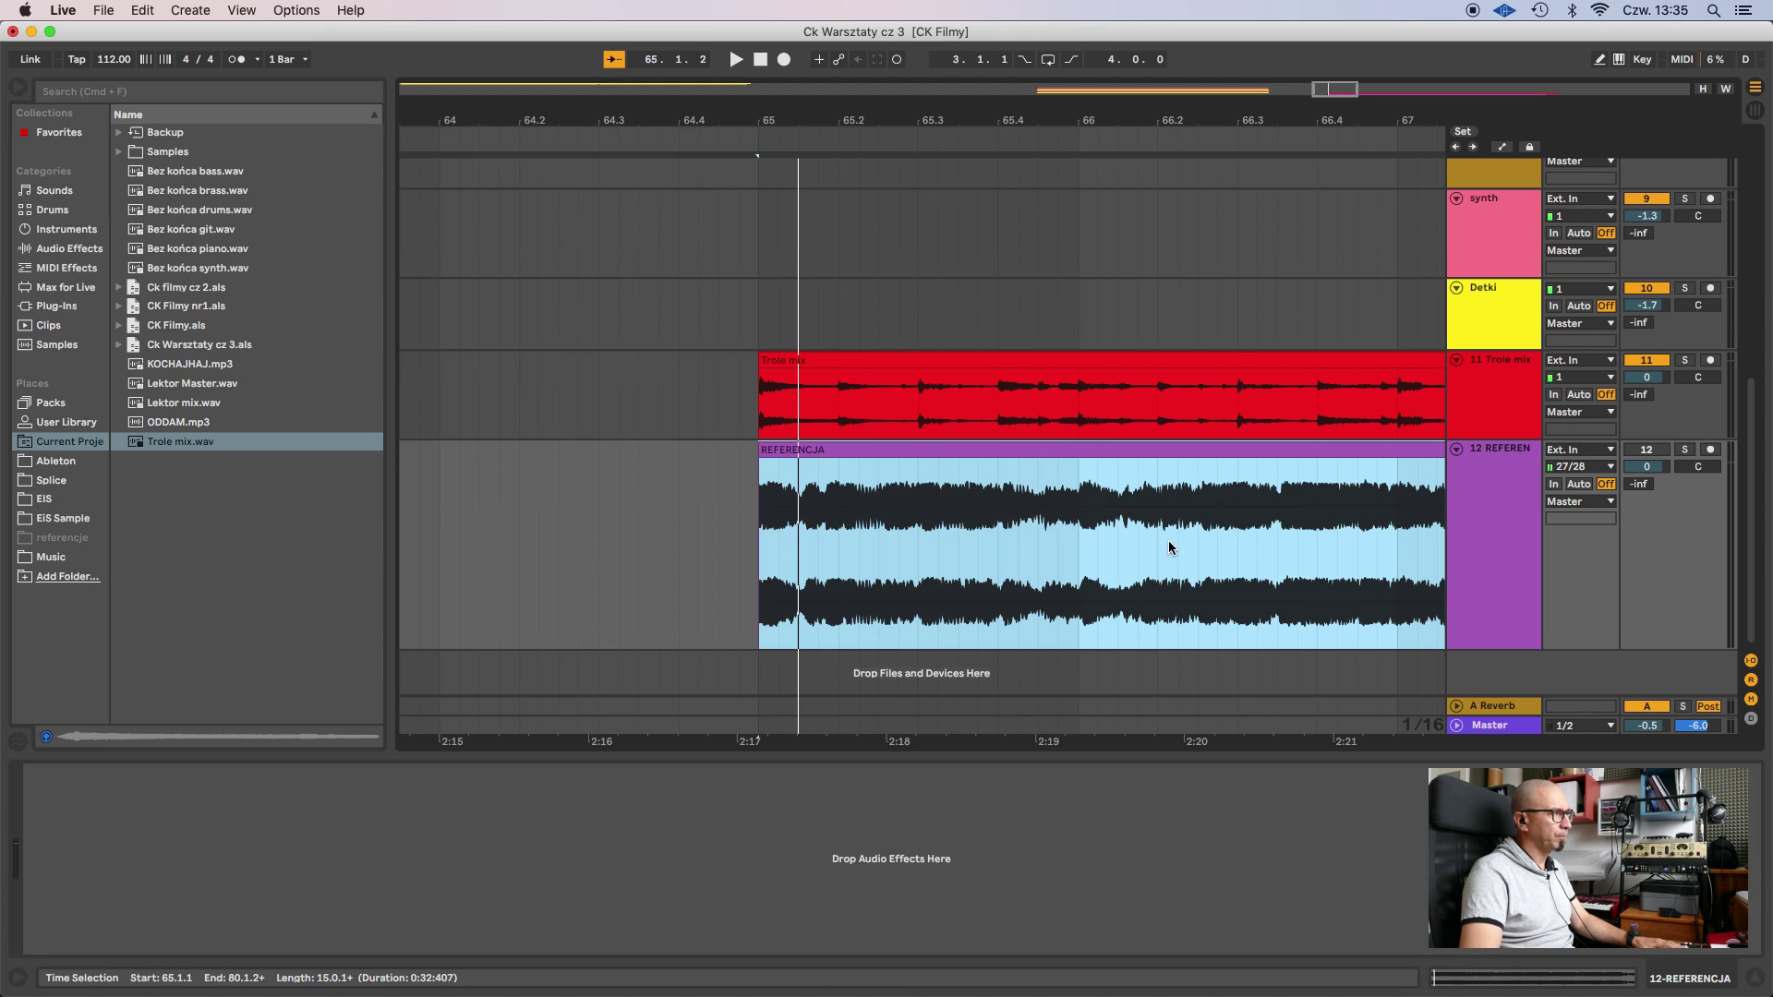
Reduce the REFERENCJA track's height and play the Trole mix briefly from bar 65.
{"action": "left_click_drag", "start_coordinate": [1482, 649], "coordinate": [1474, 515]}
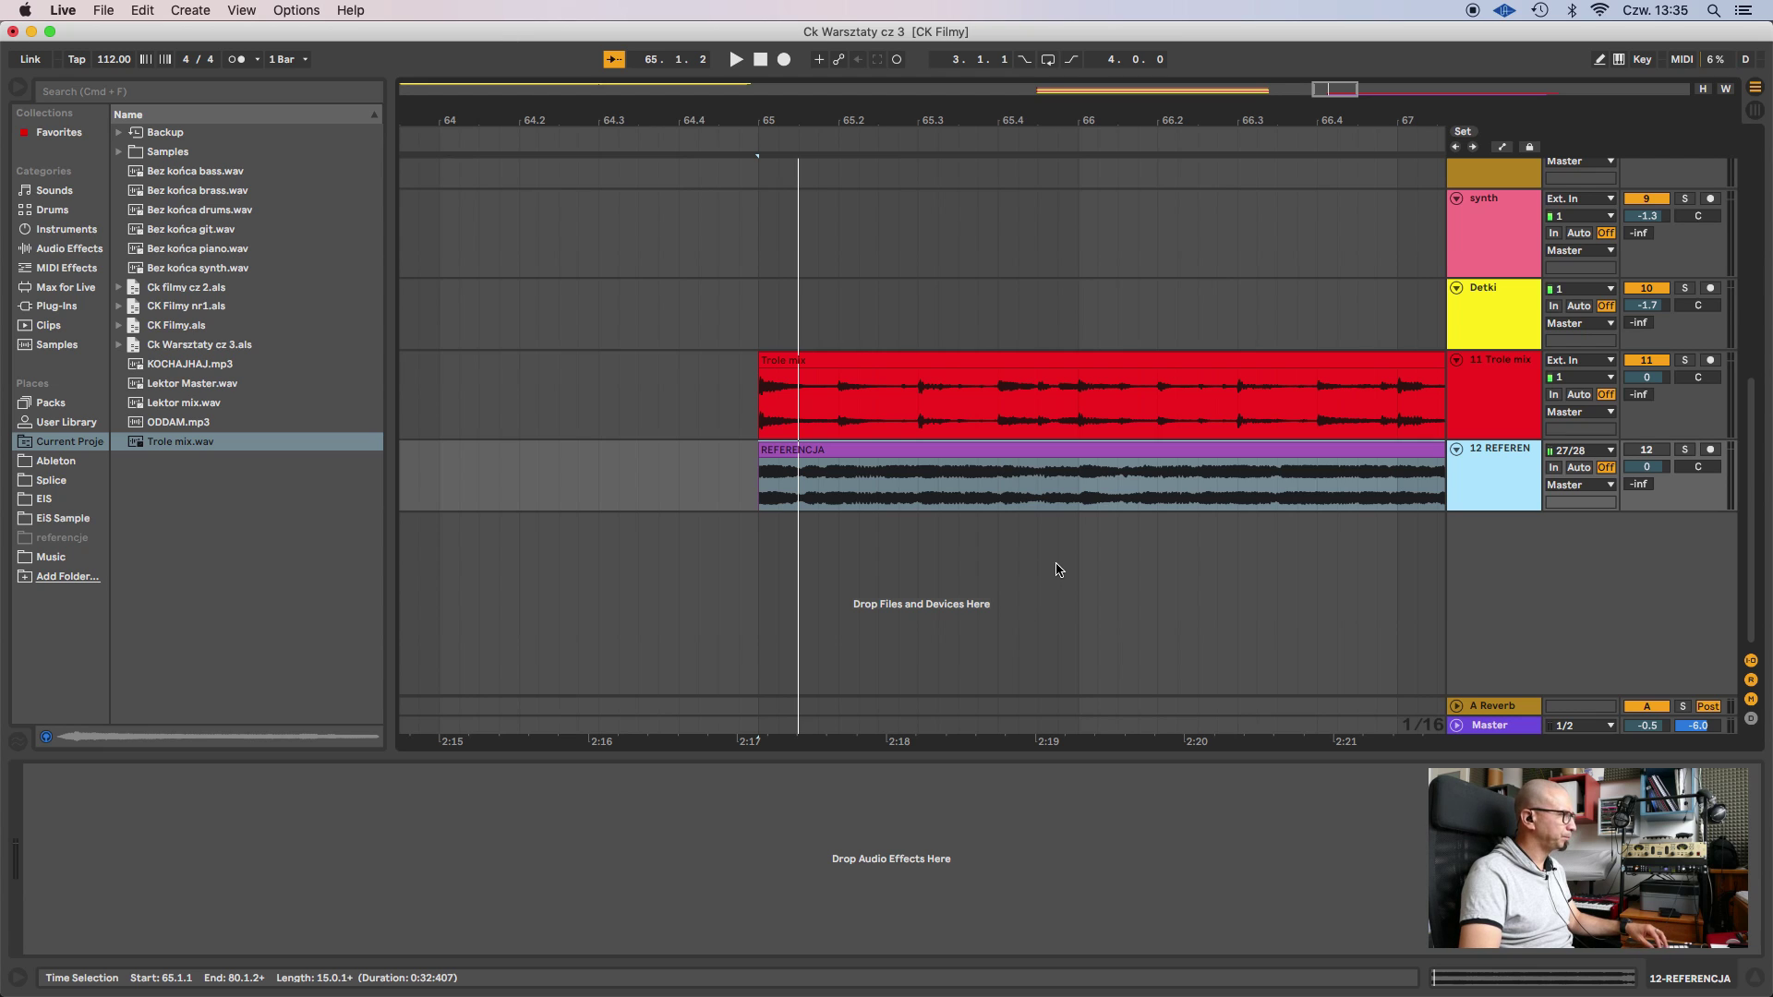
{"action": "scroll", "coordinate": [1058, 551], "scroll_direction": "down", "scroll_amount": 5}
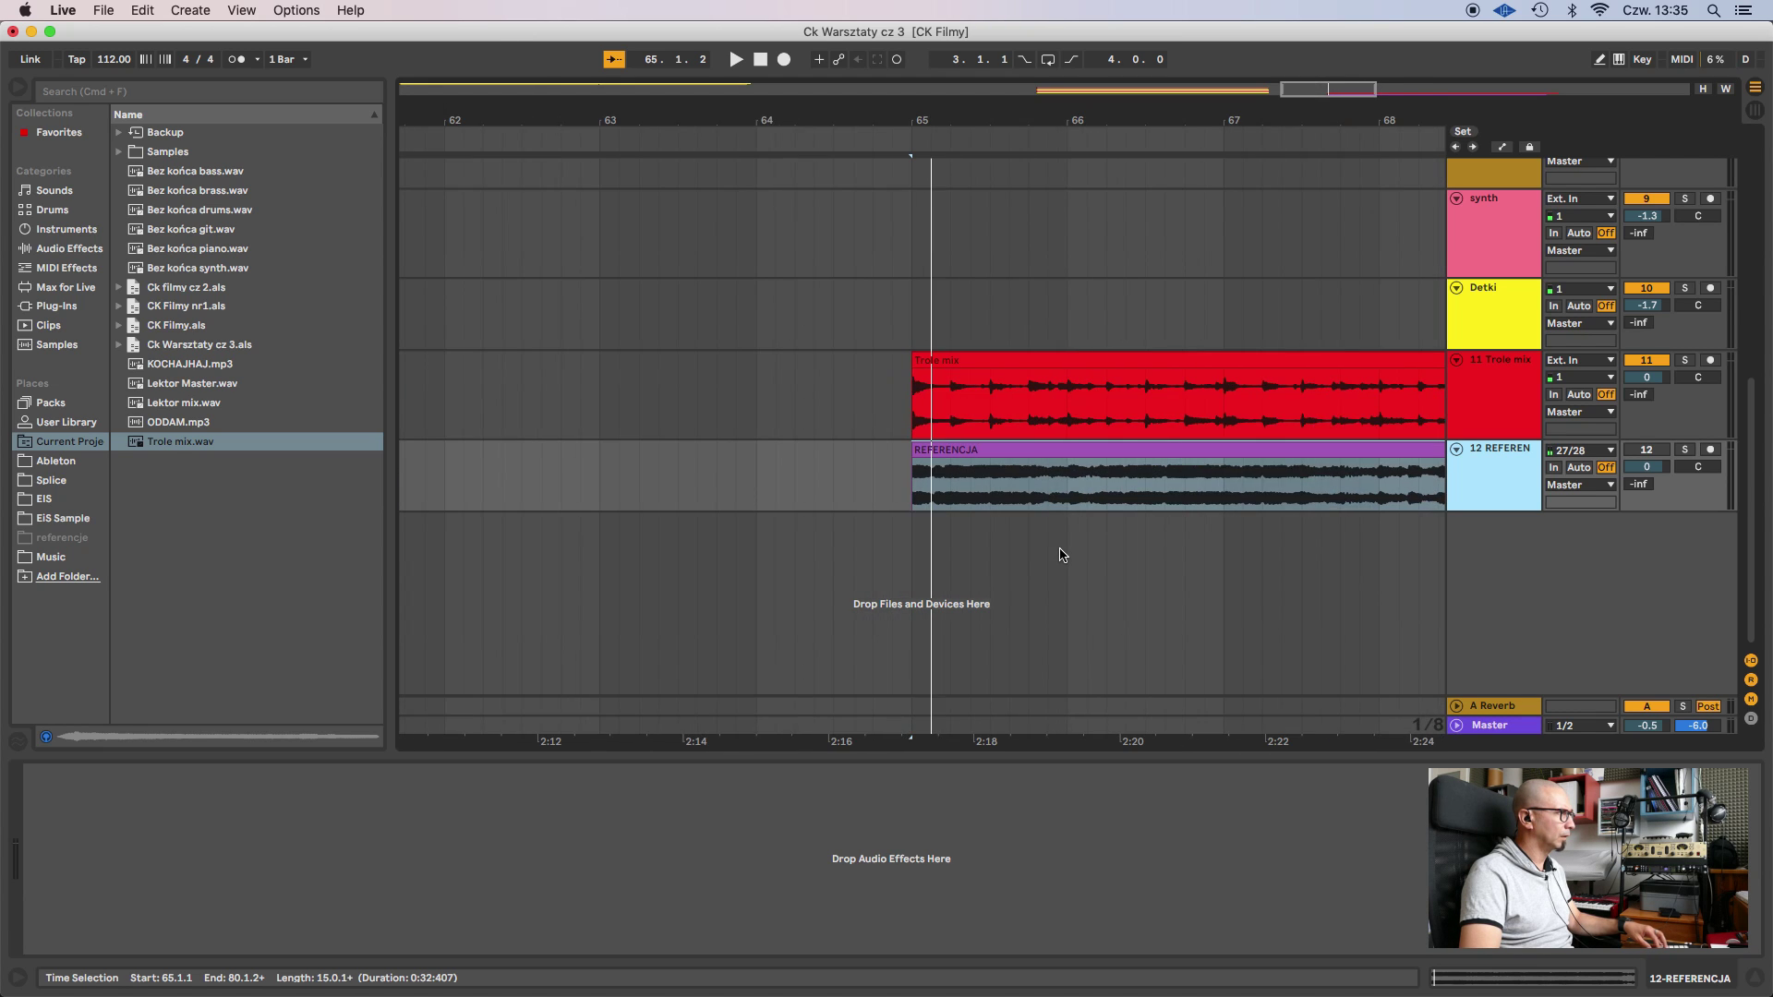
{"action": "scroll", "coordinate": [1060, 555], "scroll_direction": "down", "scroll_amount": 5}
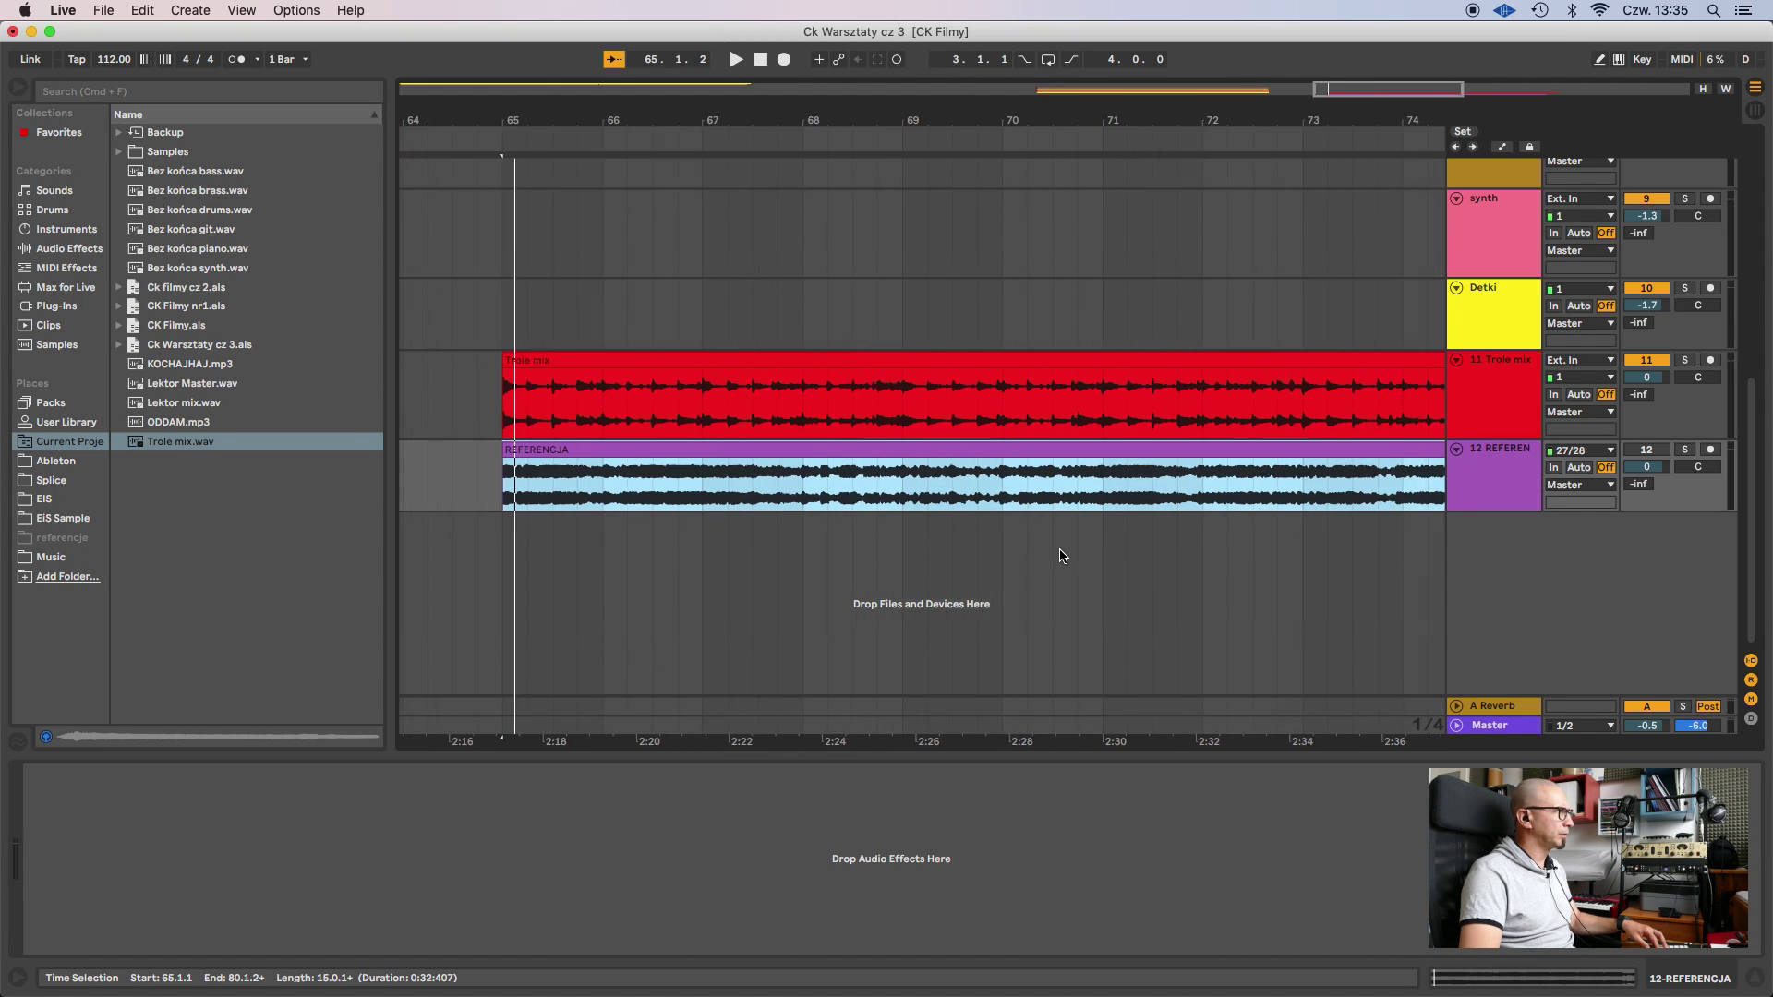
{"action": "scroll", "coordinate": [1062, 555], "scroll_direction": "right", "scroll_amount": 3}
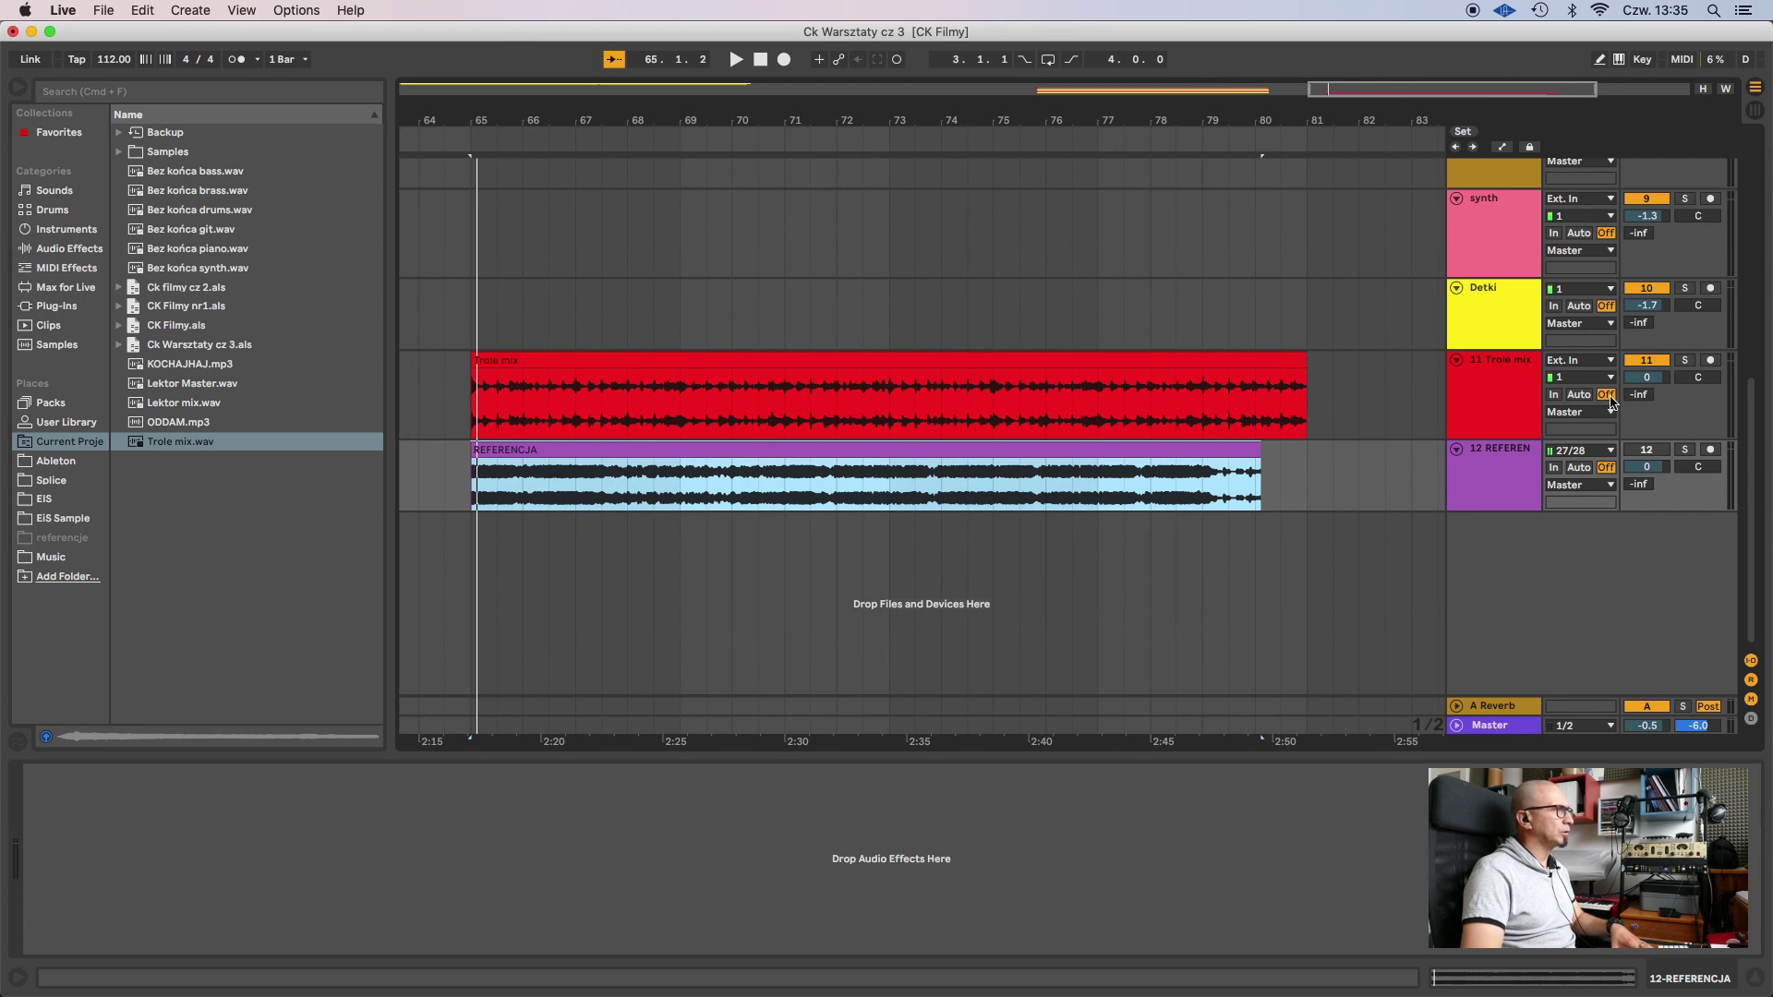
{"action": "key", "text": "space"}
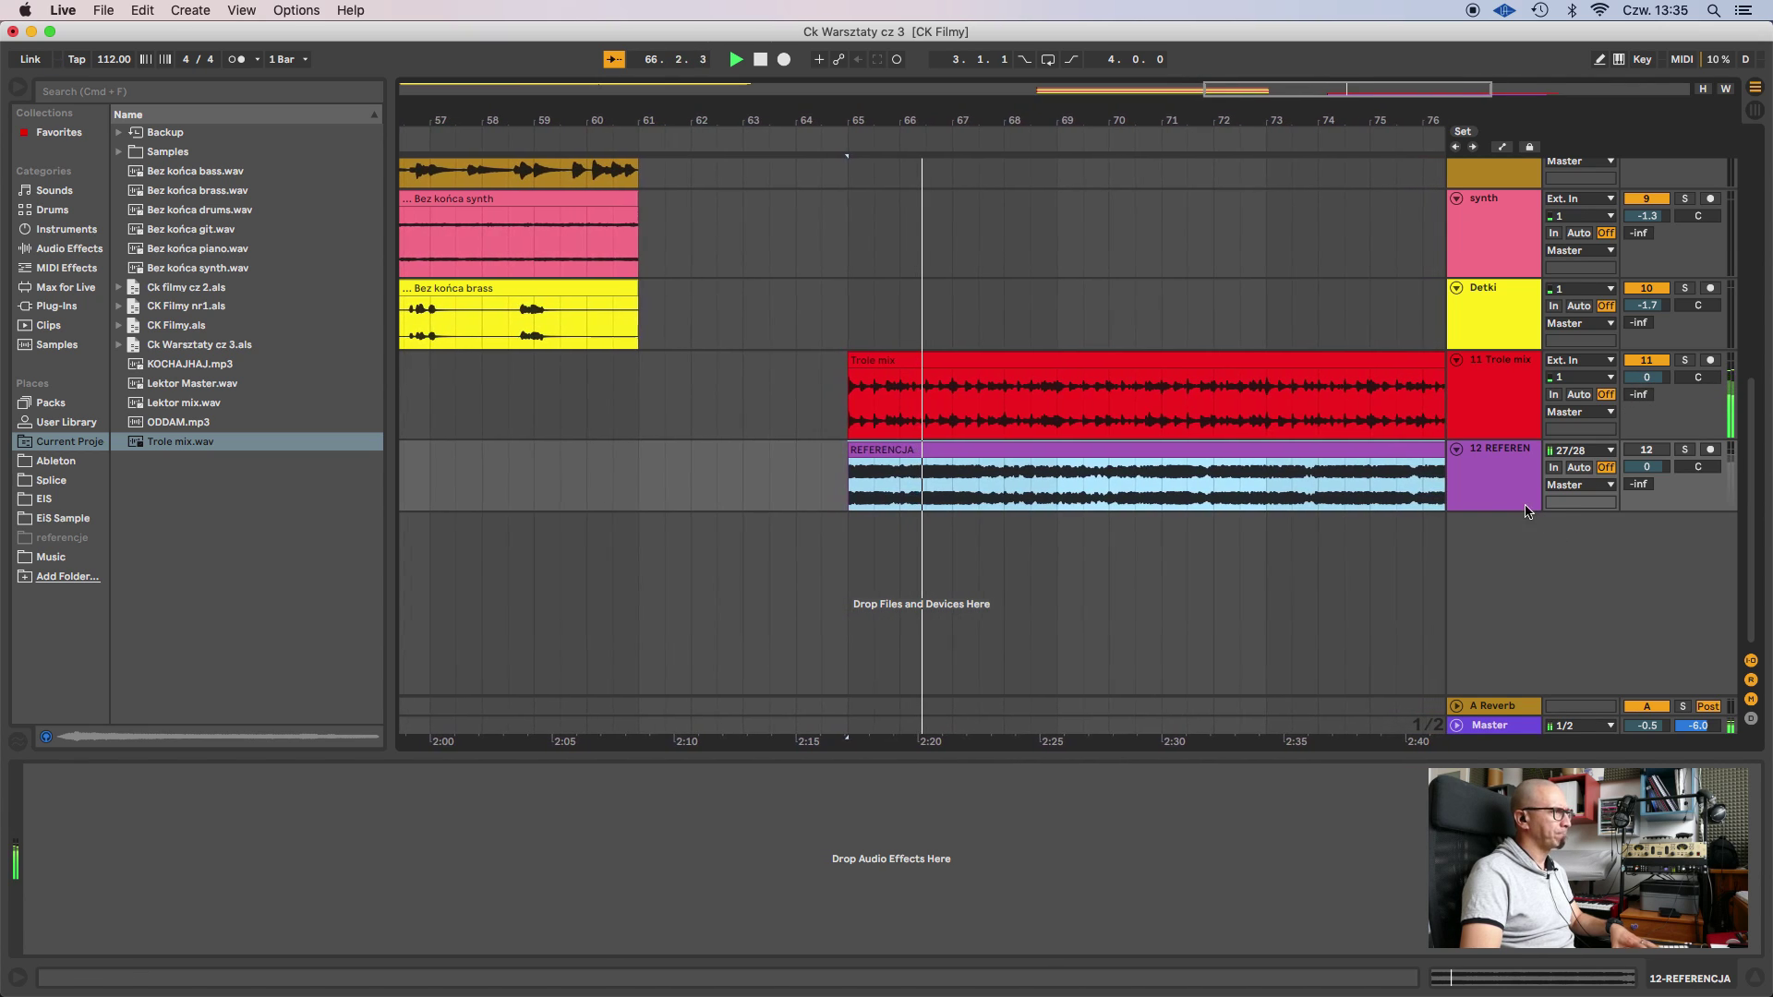
{"action": "key", "text": "space"}
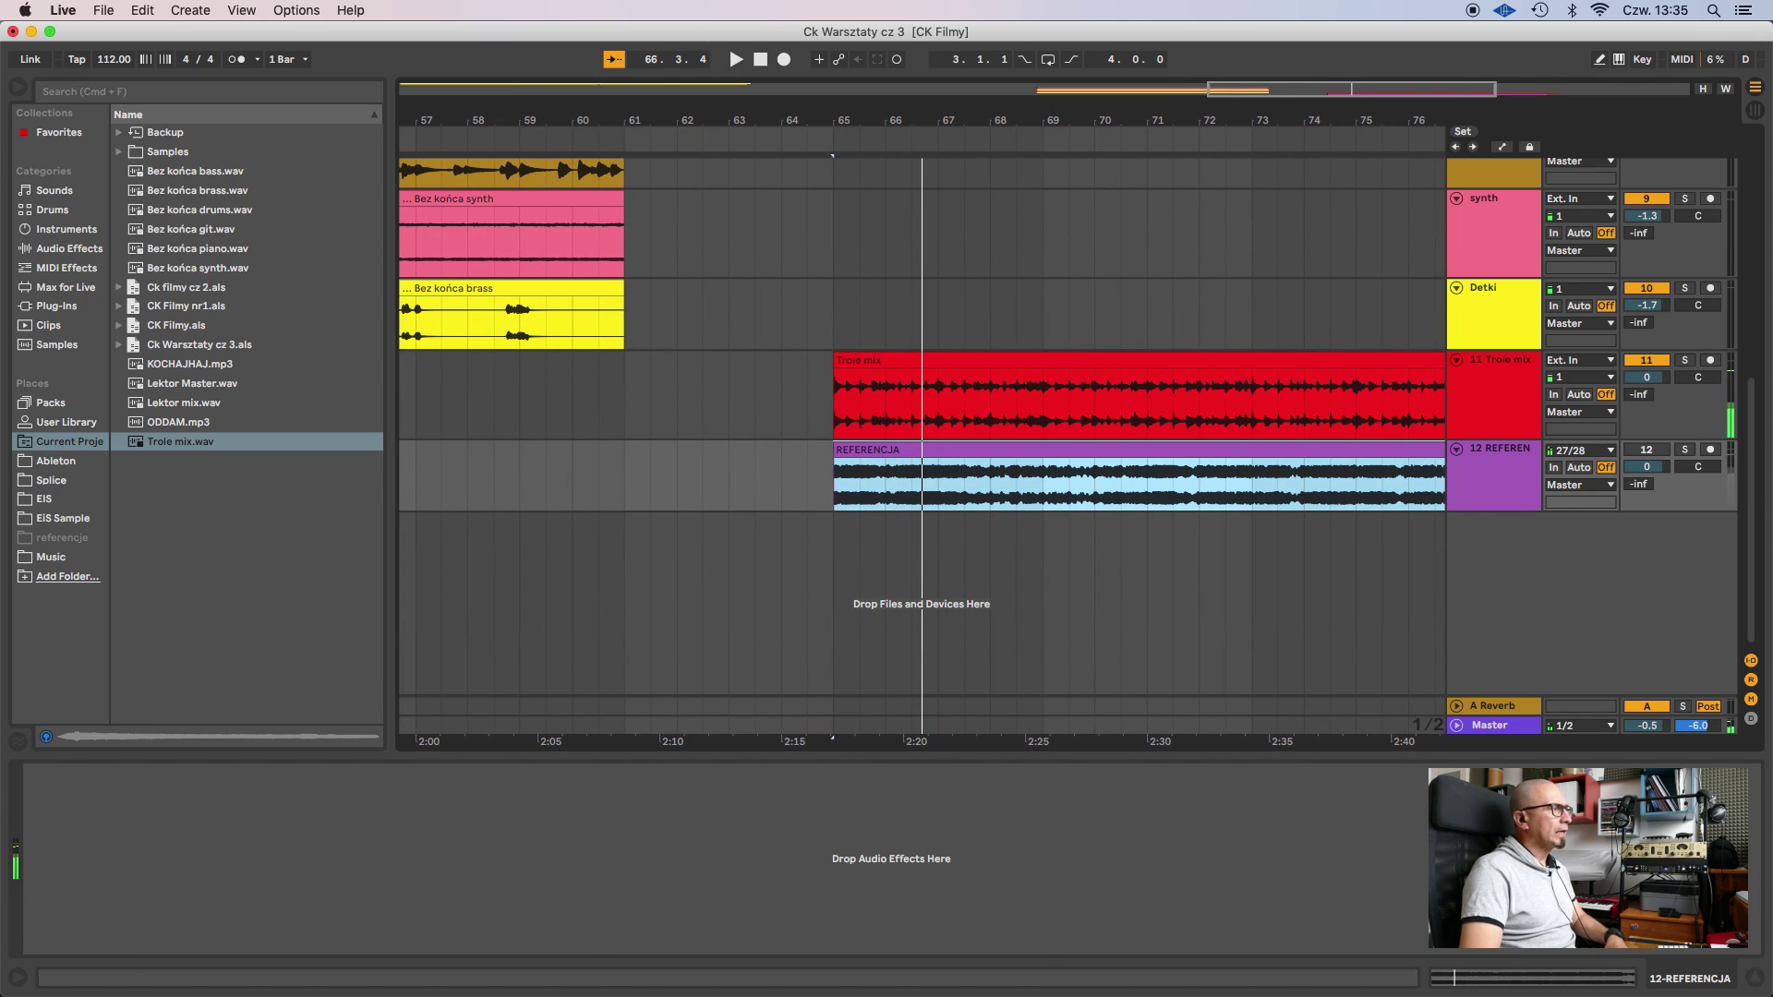
Reset the Gain of the Limiter on the Master track to 0 dB.
{"action": "left_click", "coordinate": [1490, 727]}
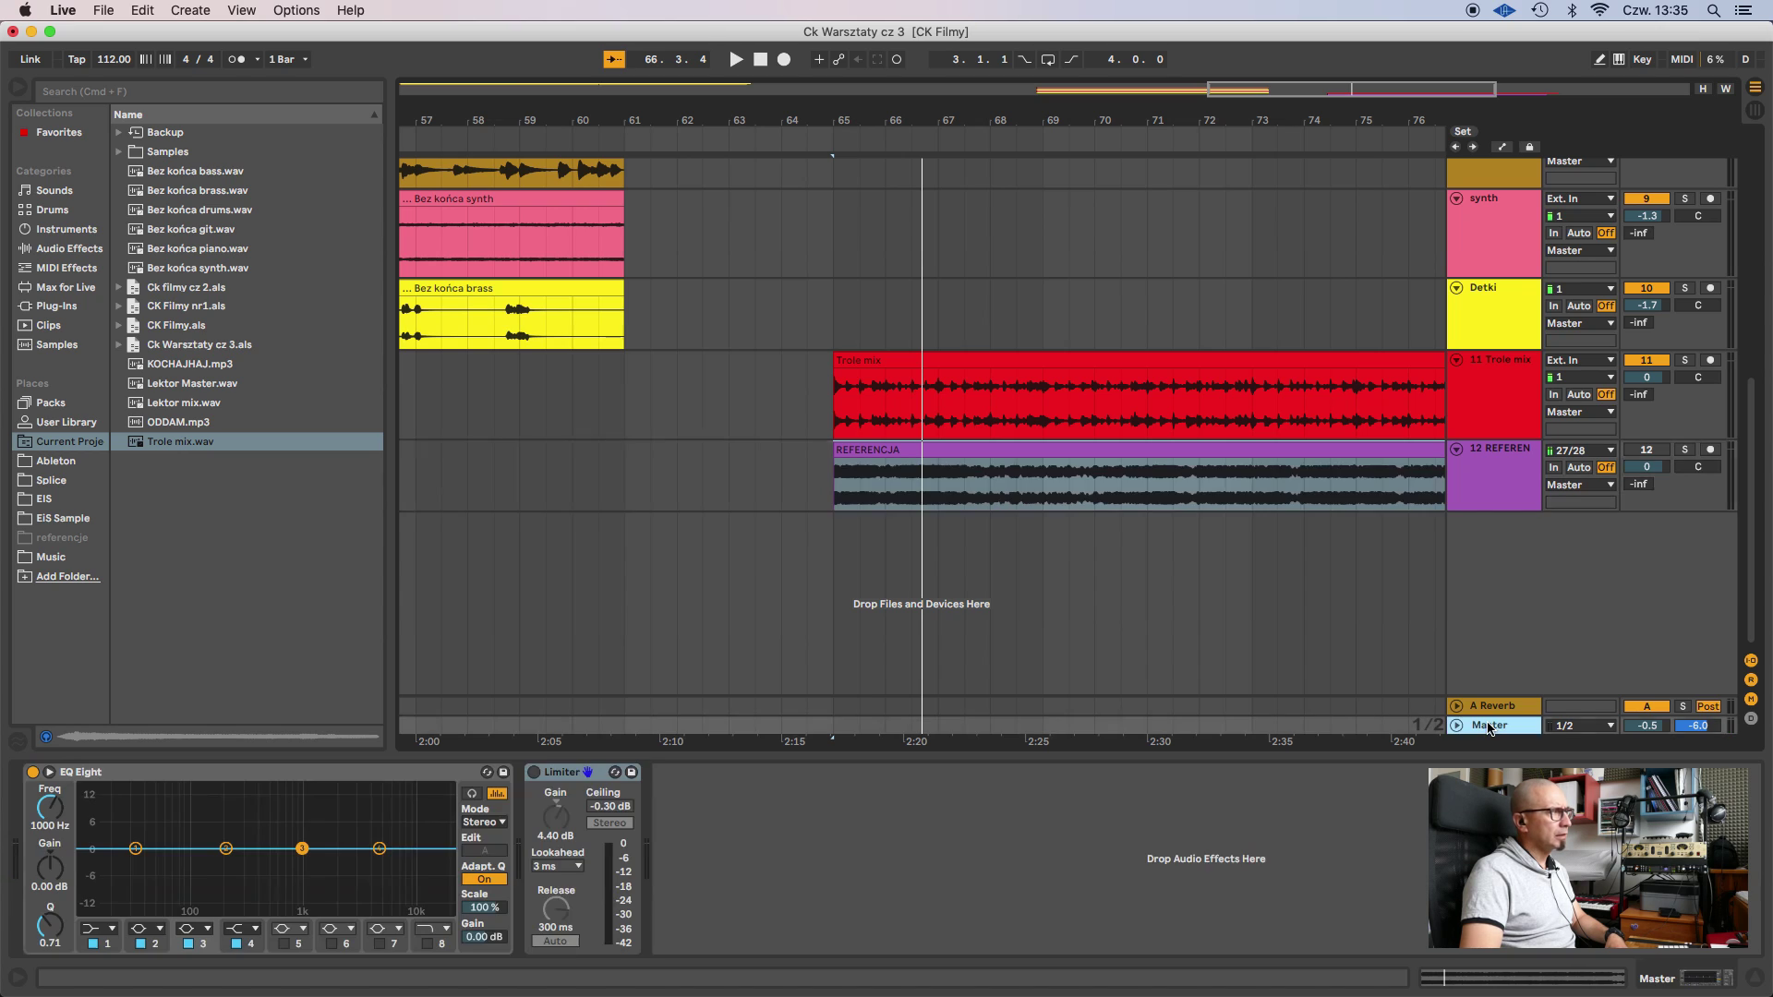
{"action": "left_click", "coordinate": [557, 813]}
{"action": "key", "text": "Delete"}
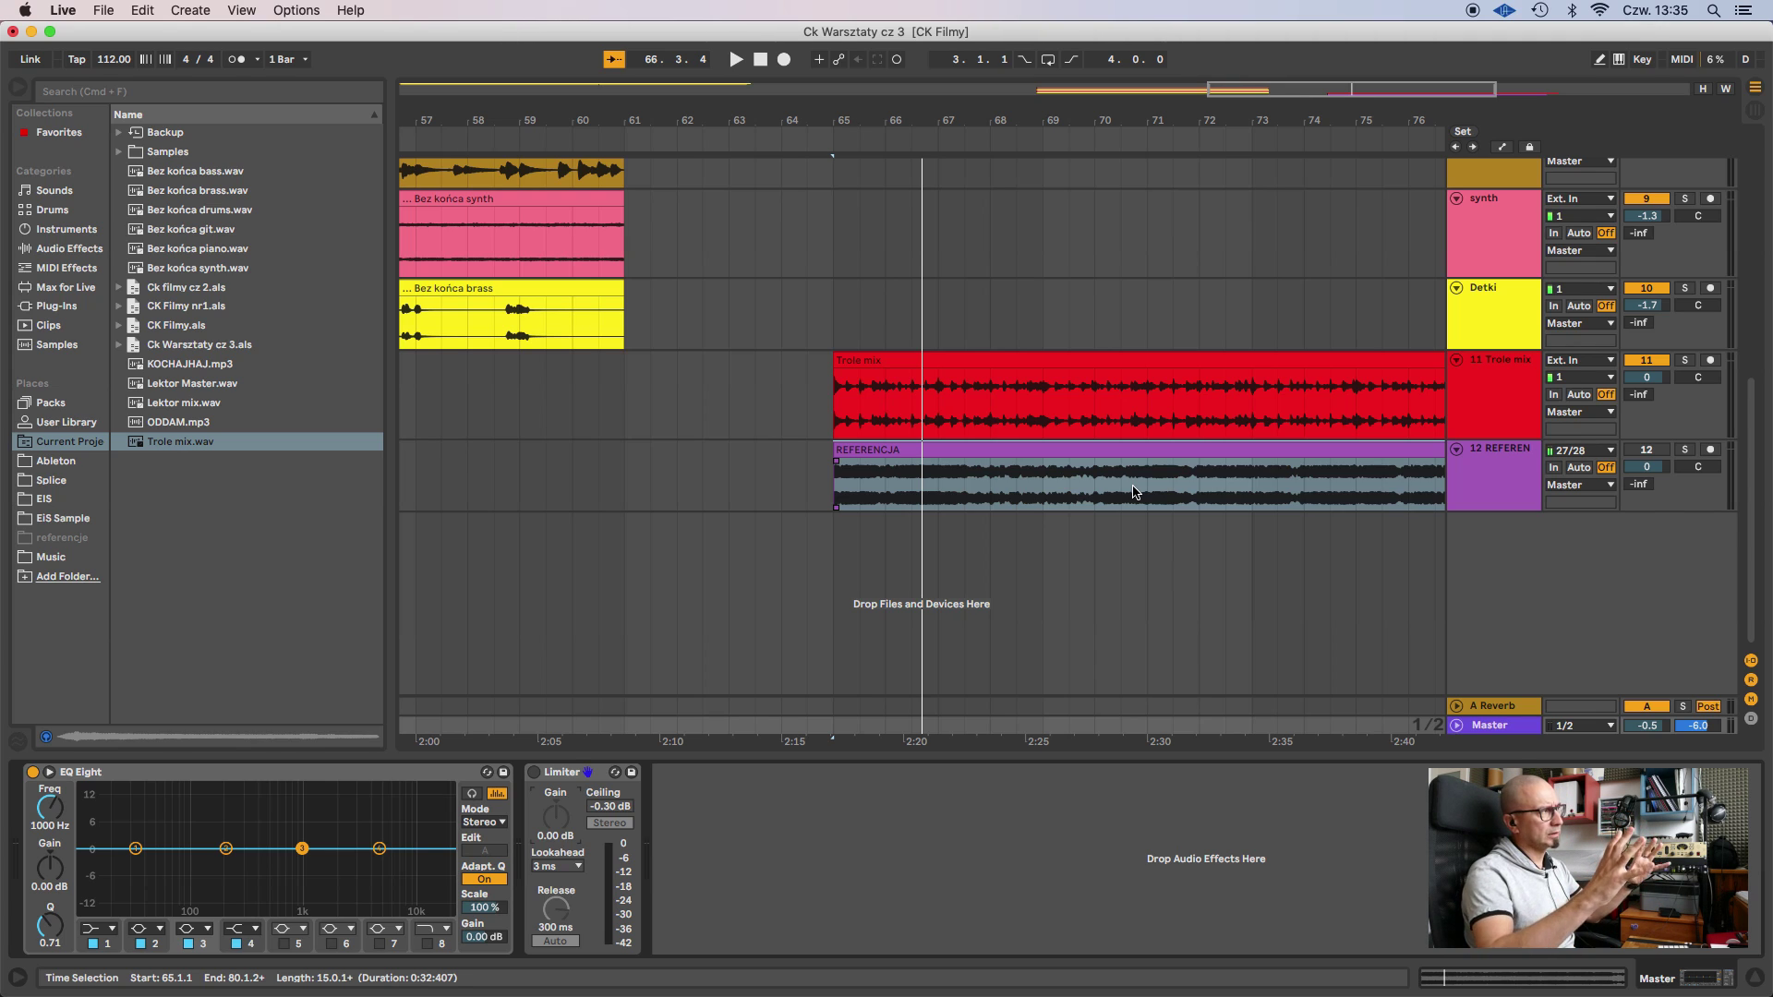
Insert EQ Eight on the Trole mix track, enlarge its spectrum display and play the mix to view its frequency content.
{"action": "scroll", "coordinate": [1036, 421], "scroll_direction": "right", "scroll_amount": 4}
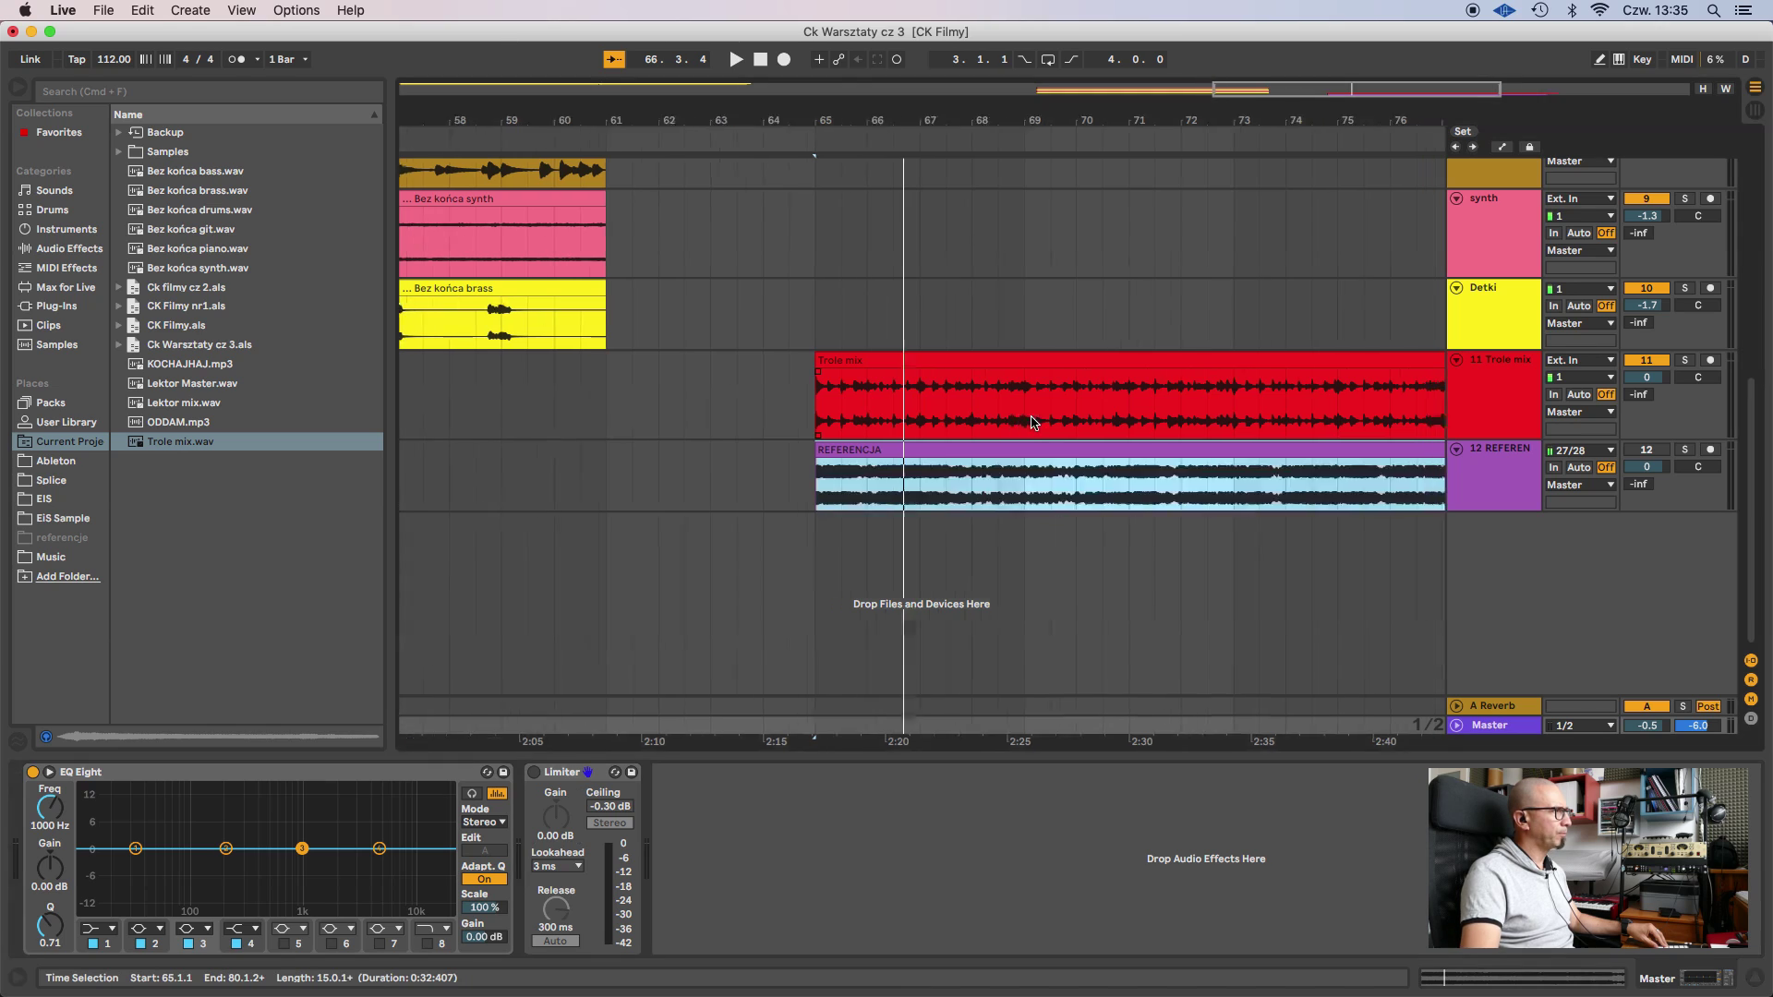
{"action": "scroll", "coordinate": [1031, 425], "scroll_direction": "right", "scroll_amount": 3}
{"action": "left_click", "coordinate": [1518, 400]}
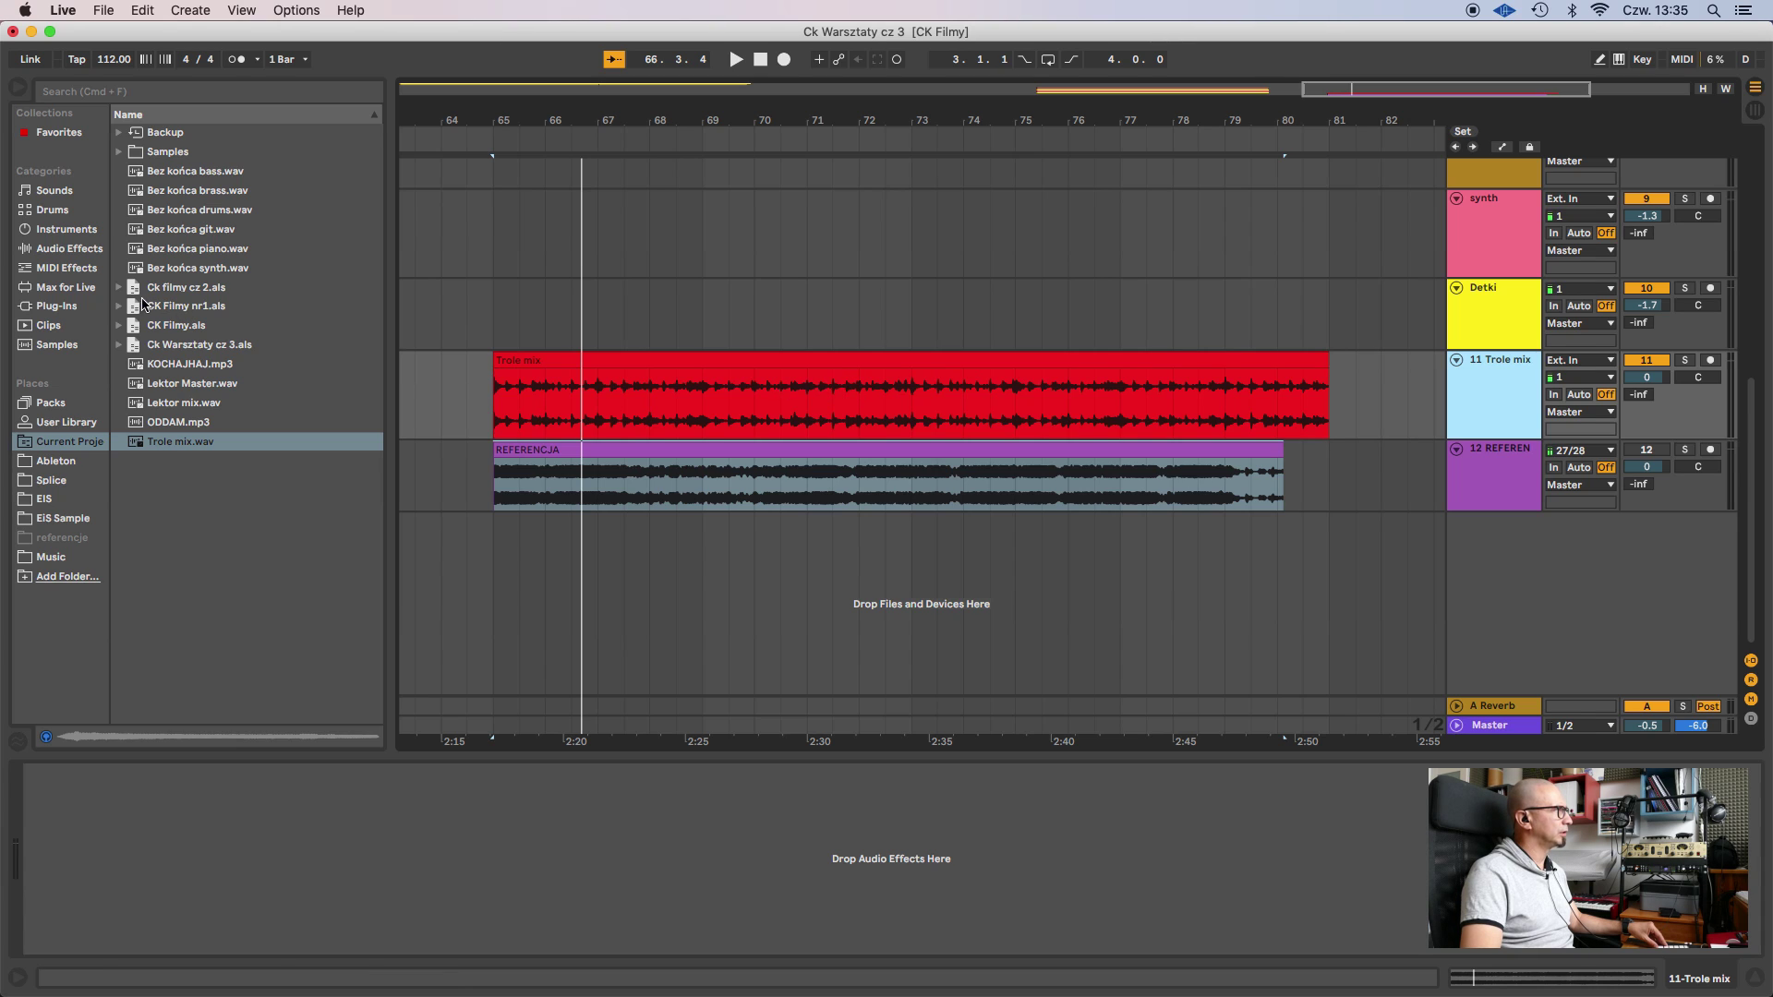
{"action": "left_click", "coordinate": [103, 253]}
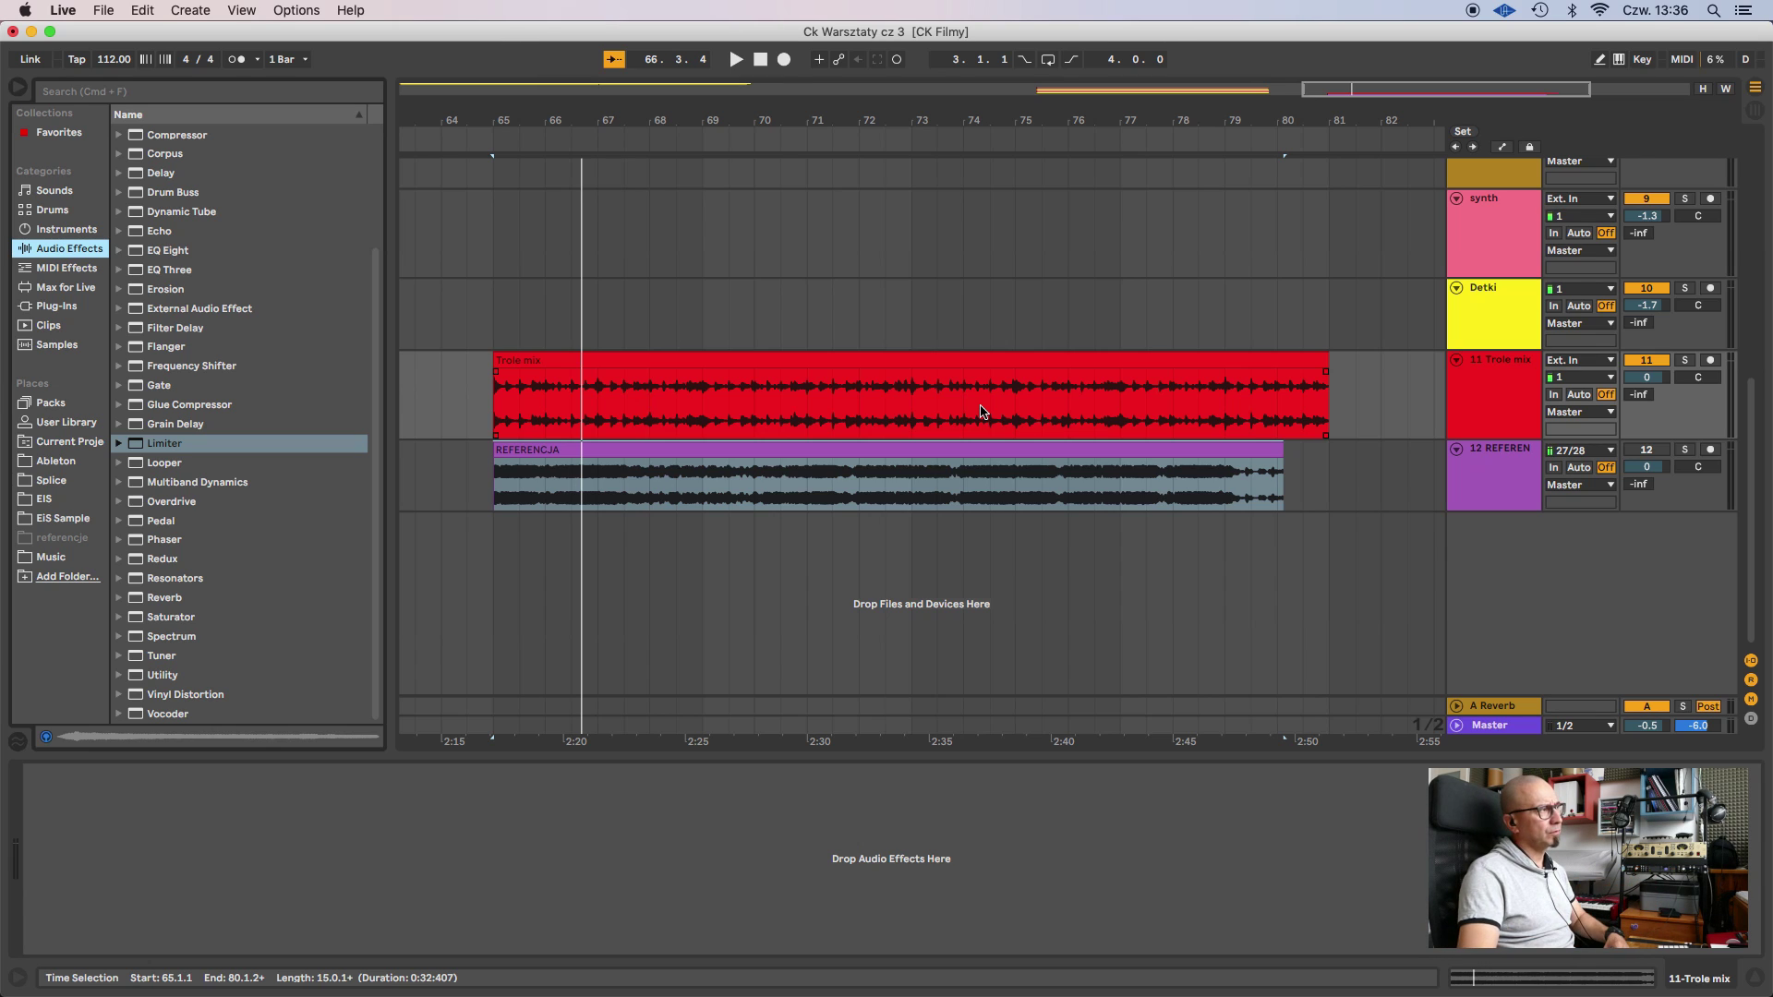
{"action": "left_click", "coordinate": [1464, 388]}
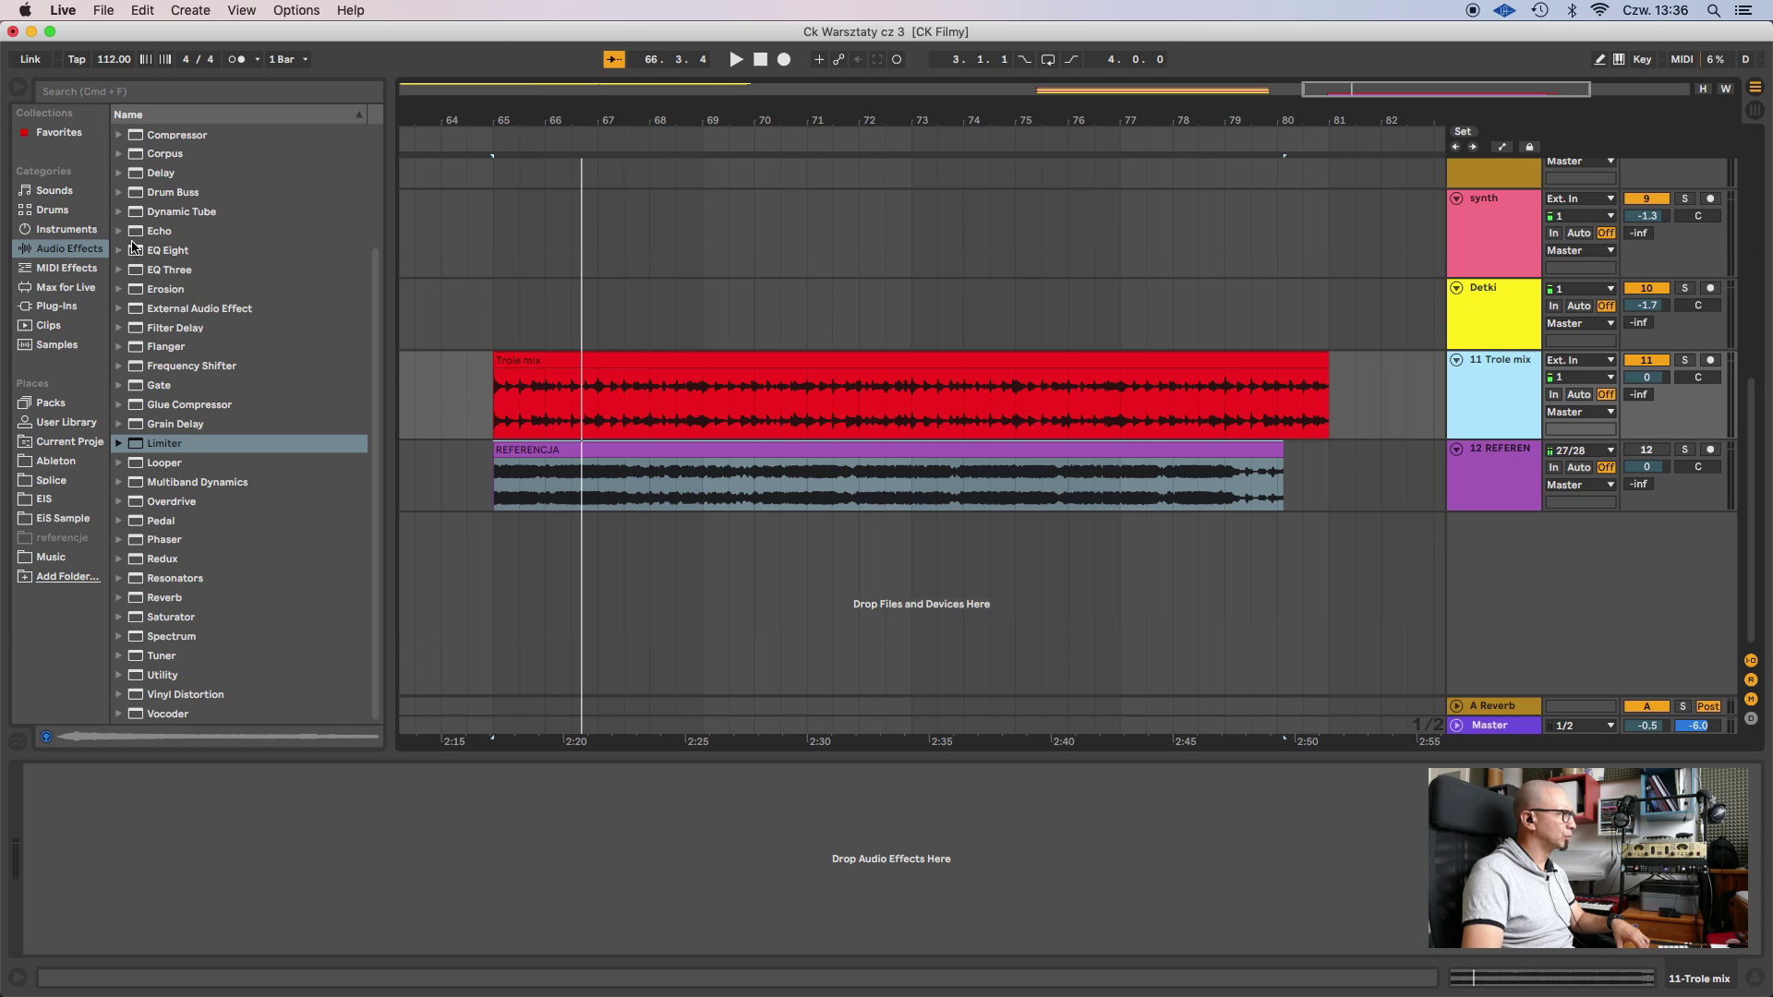
{"action": "left_click_drag", "start_coordinate": [134, 251], "coordinate": [503, 402]}
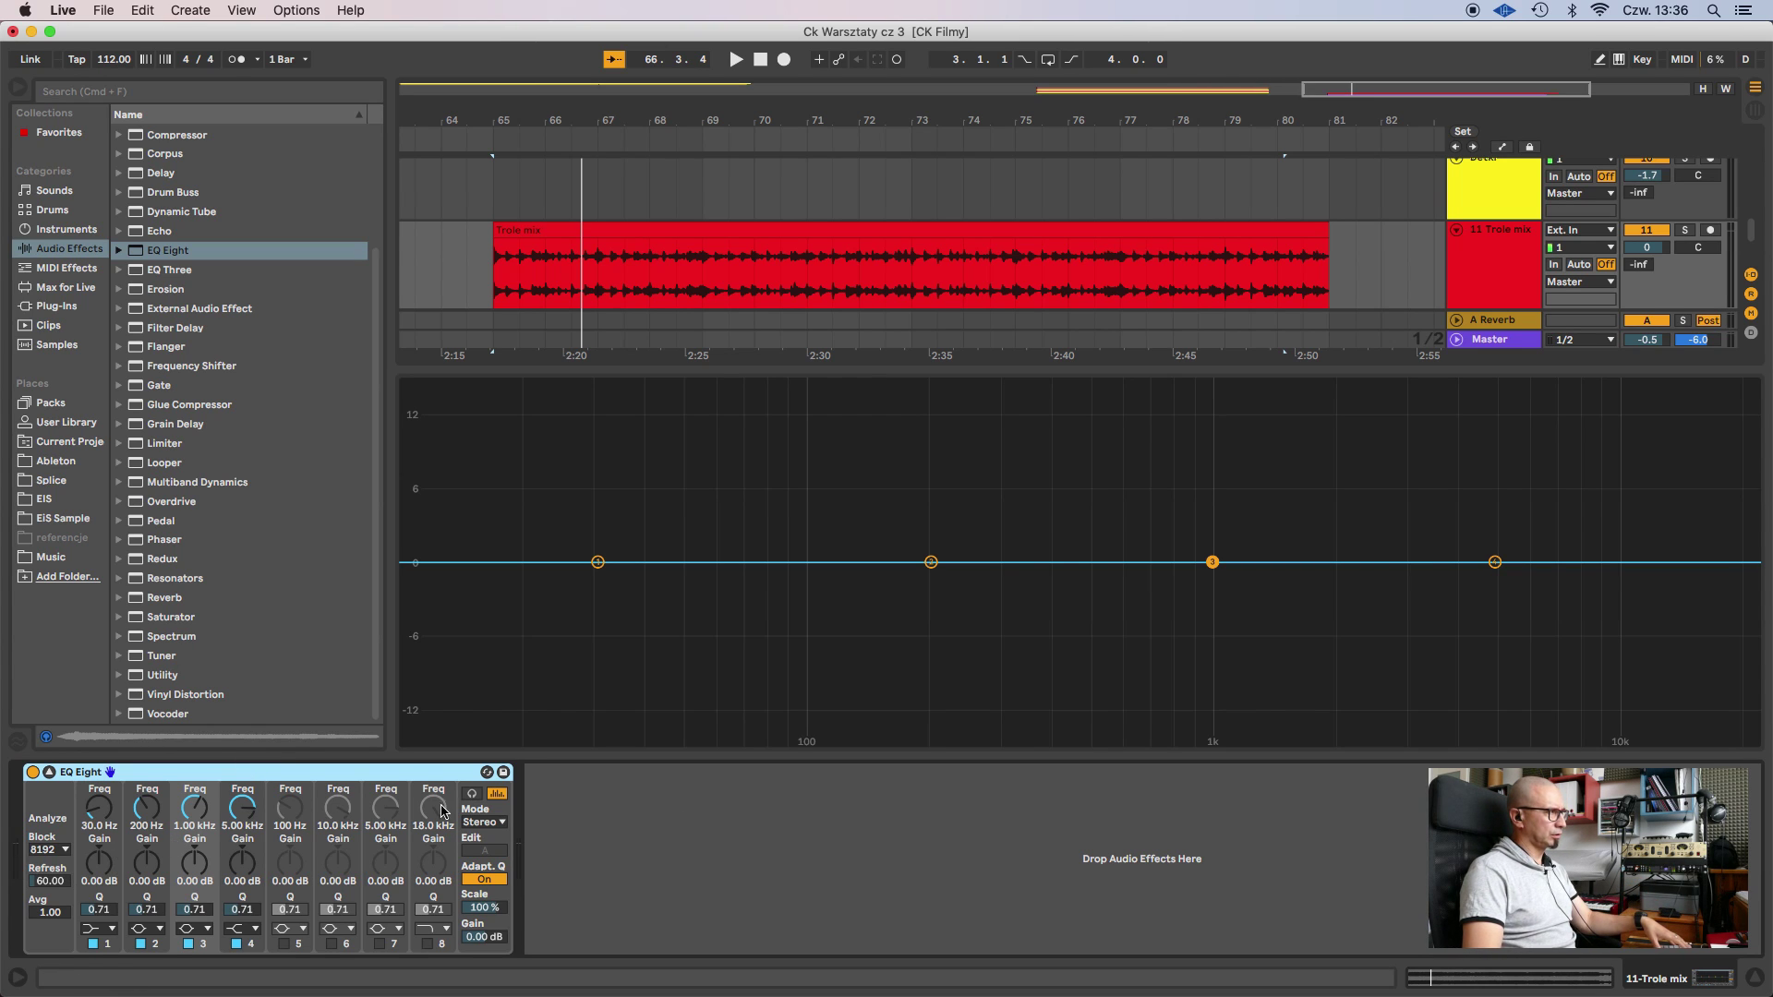
{"action": "key", "text": "space"}
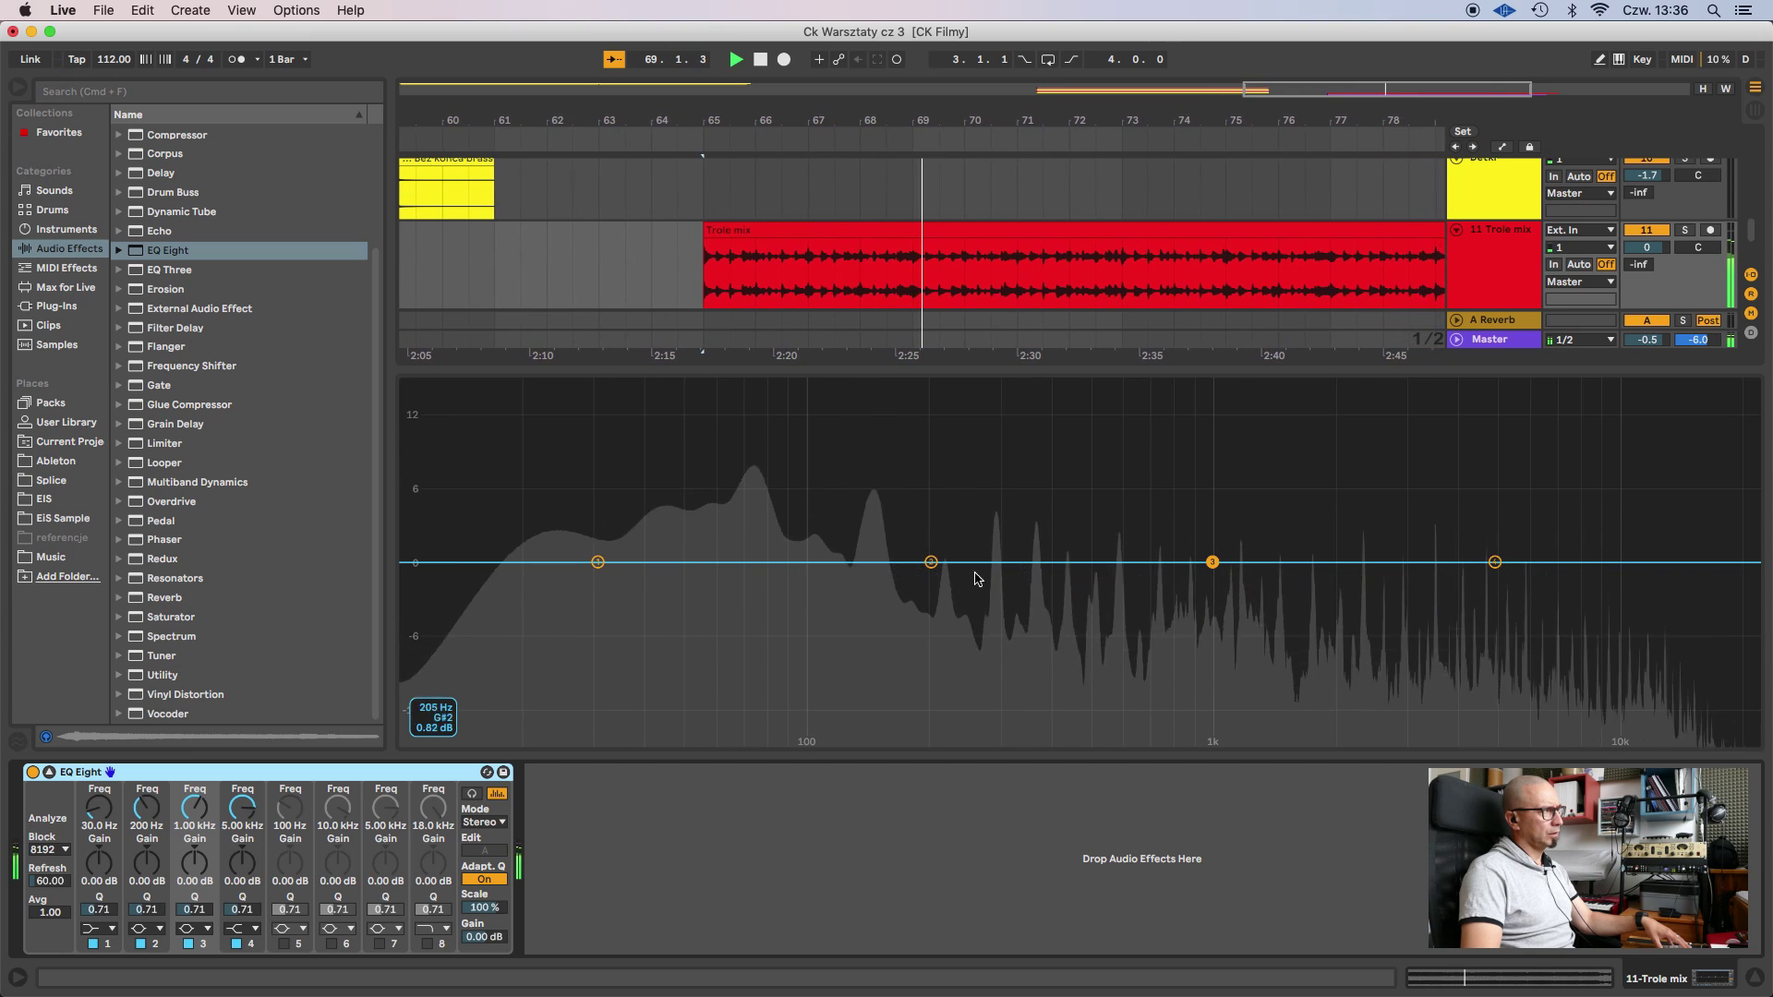
{"action": "key", "text": "space"}
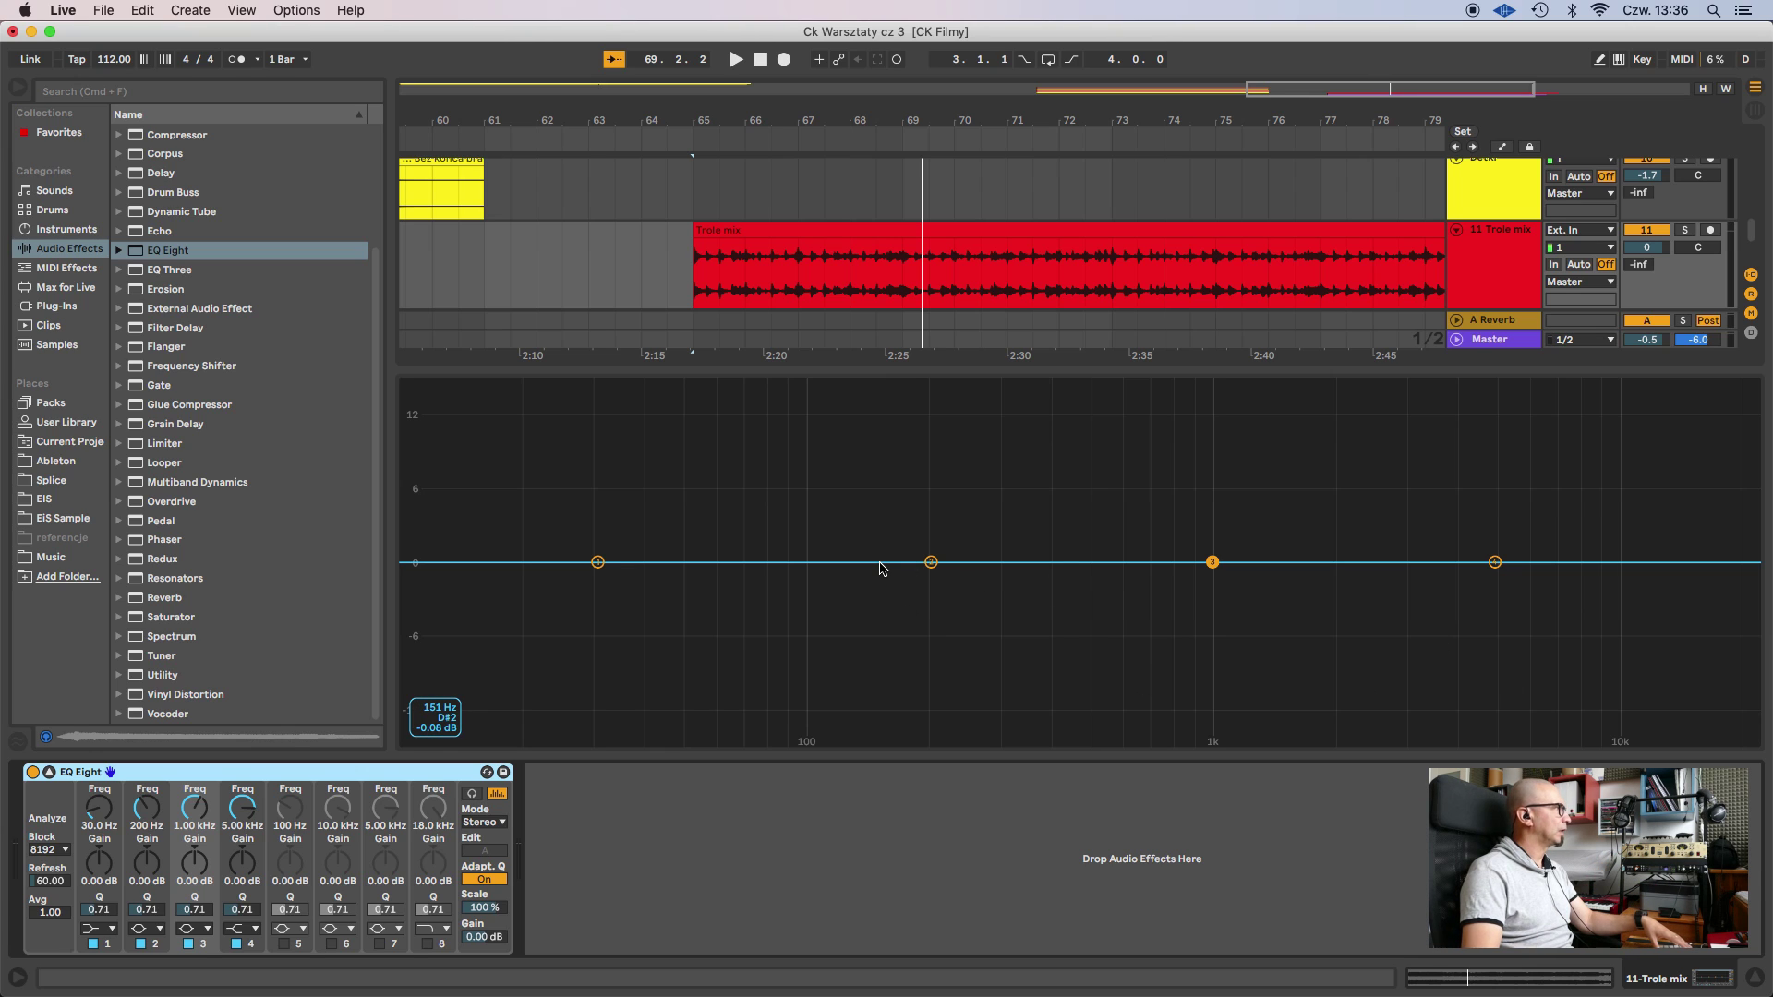
Insert the Voxengo SPAN plug-in after EQ Eight on the Trole mix track and move its window clear of the clip.
{"action": "left_click", "coordinate": [53, 308]}
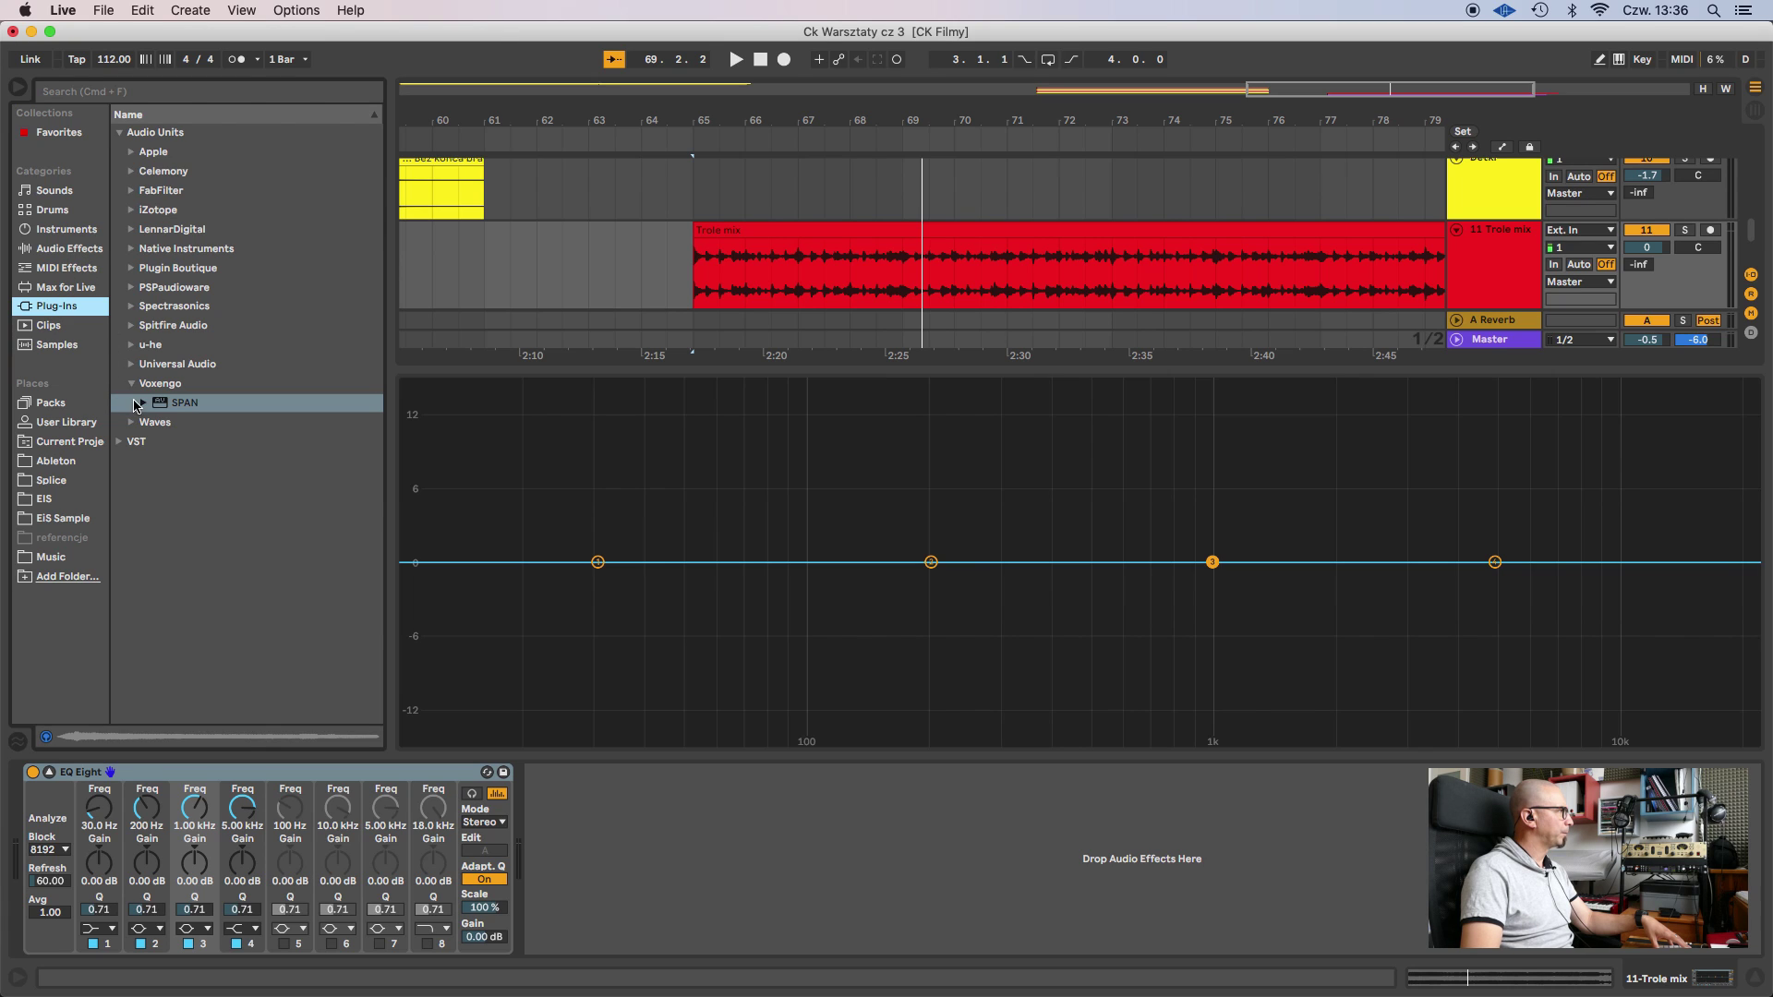
{"action": "left_click_drag", "start_coordinate": [160, 406], "coordinate": [712, 896]}
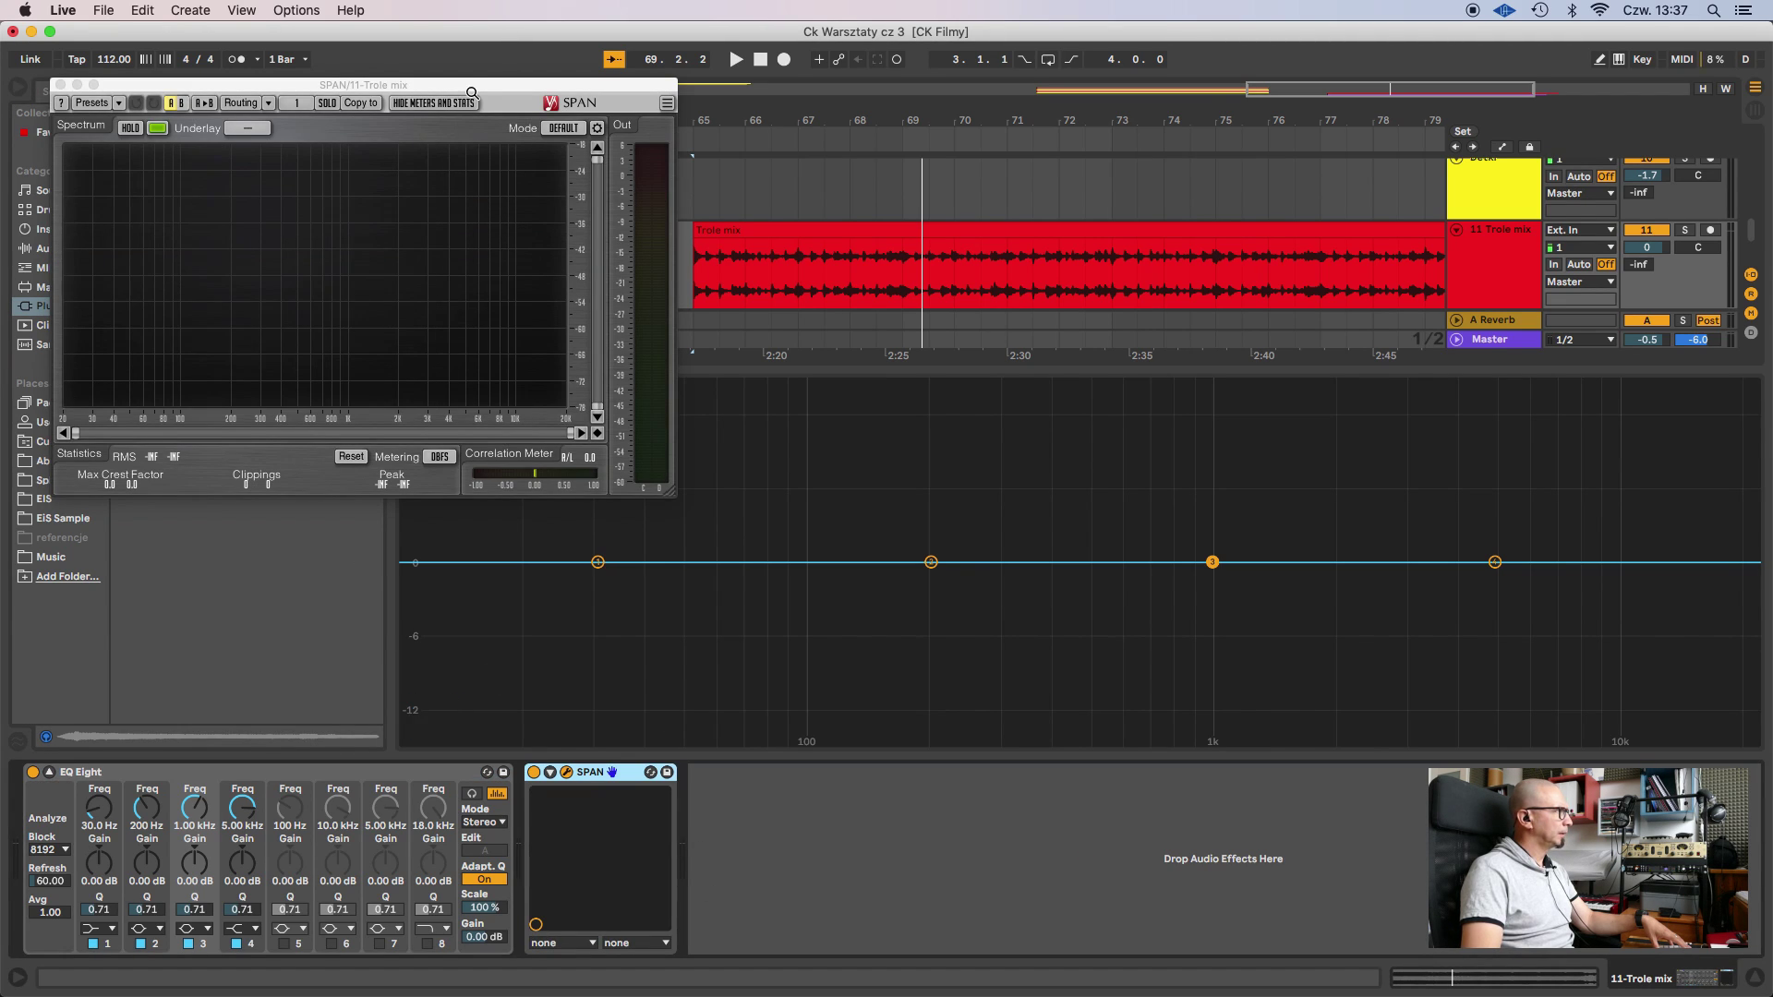
{"action": "left_click_drag", "start_coordinate": [490, 86], "coordinate": [1491, 537]}
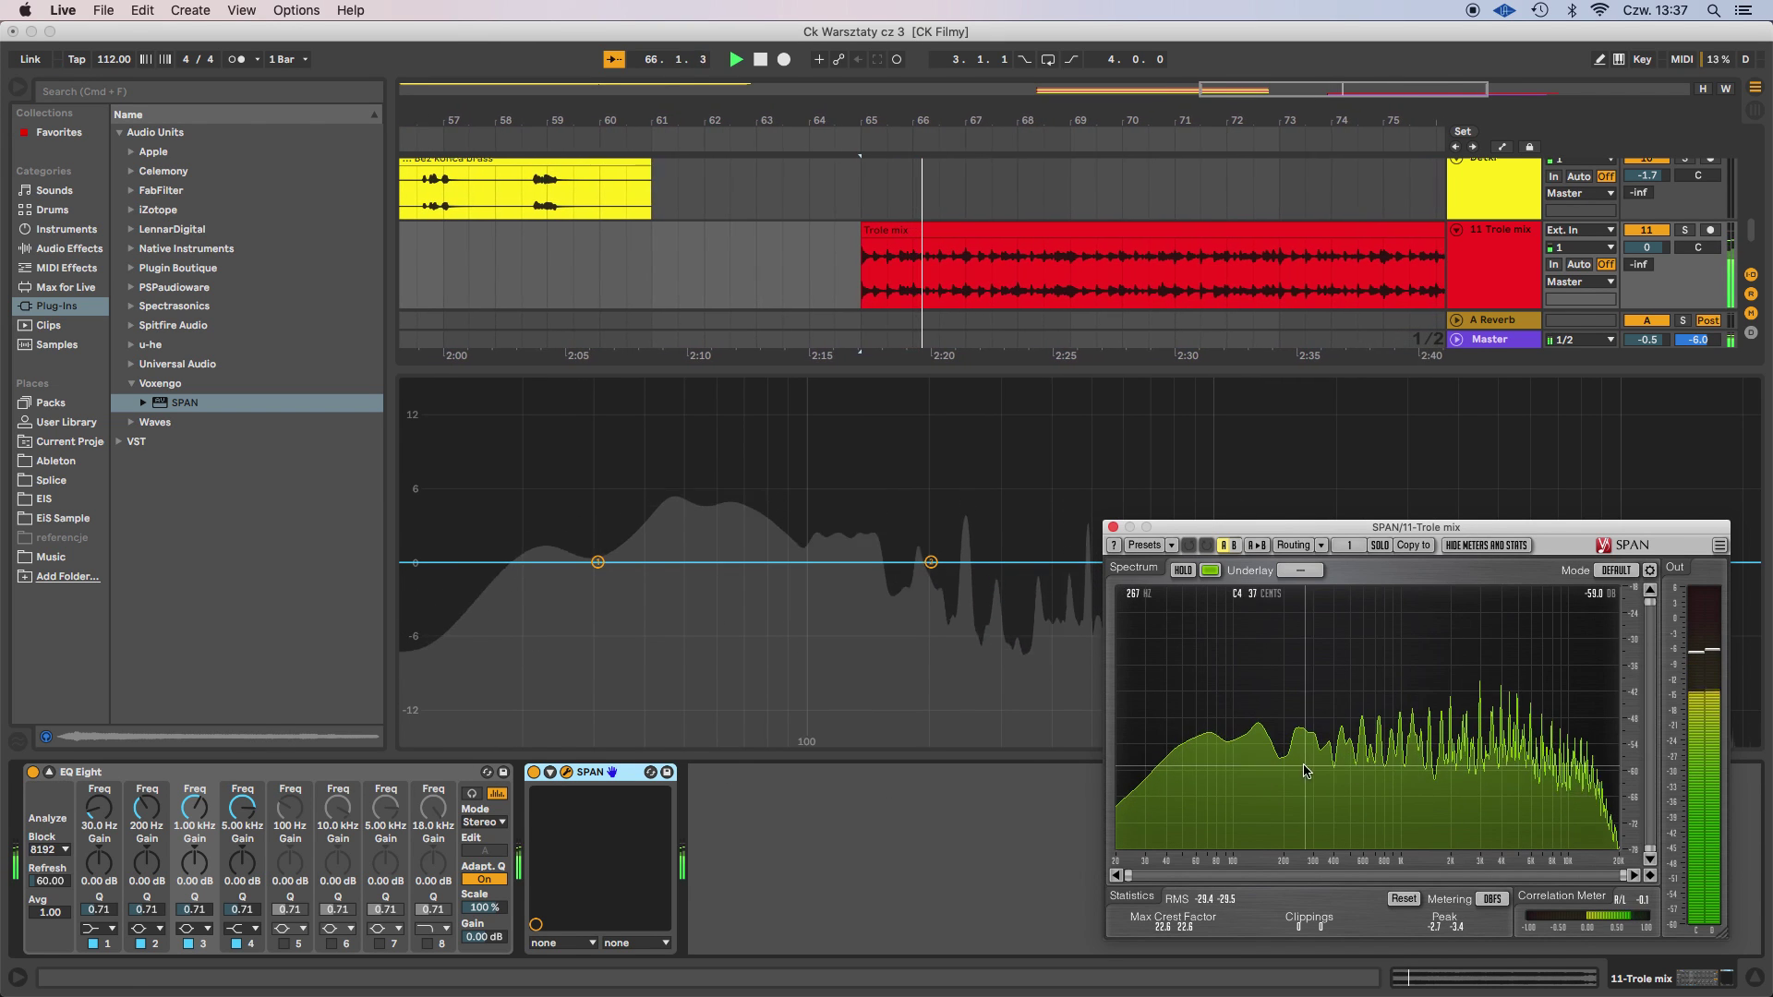
Lower SPAN's display Slope to 0.09 and play the Trole mix to examine the spectrum.
{"action": "left_click", "coordinate": [1651, 571]}
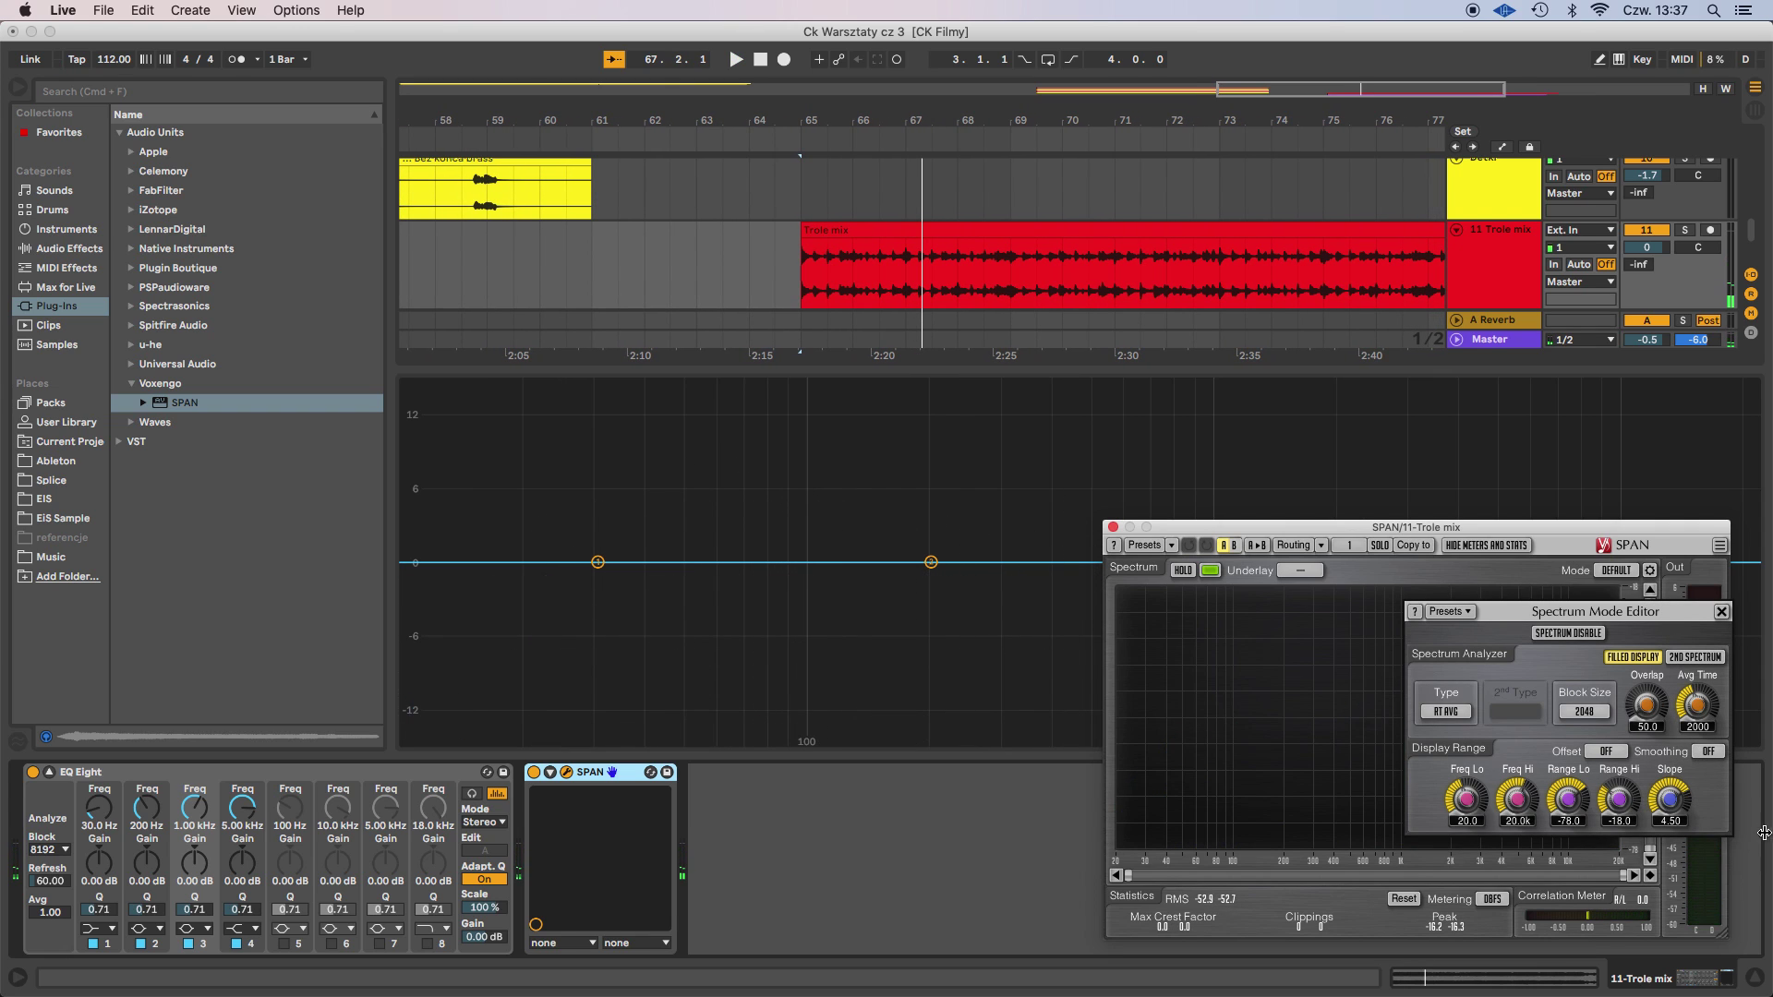
{"action": "mouse_move", "coordinate": [1672, 809]}
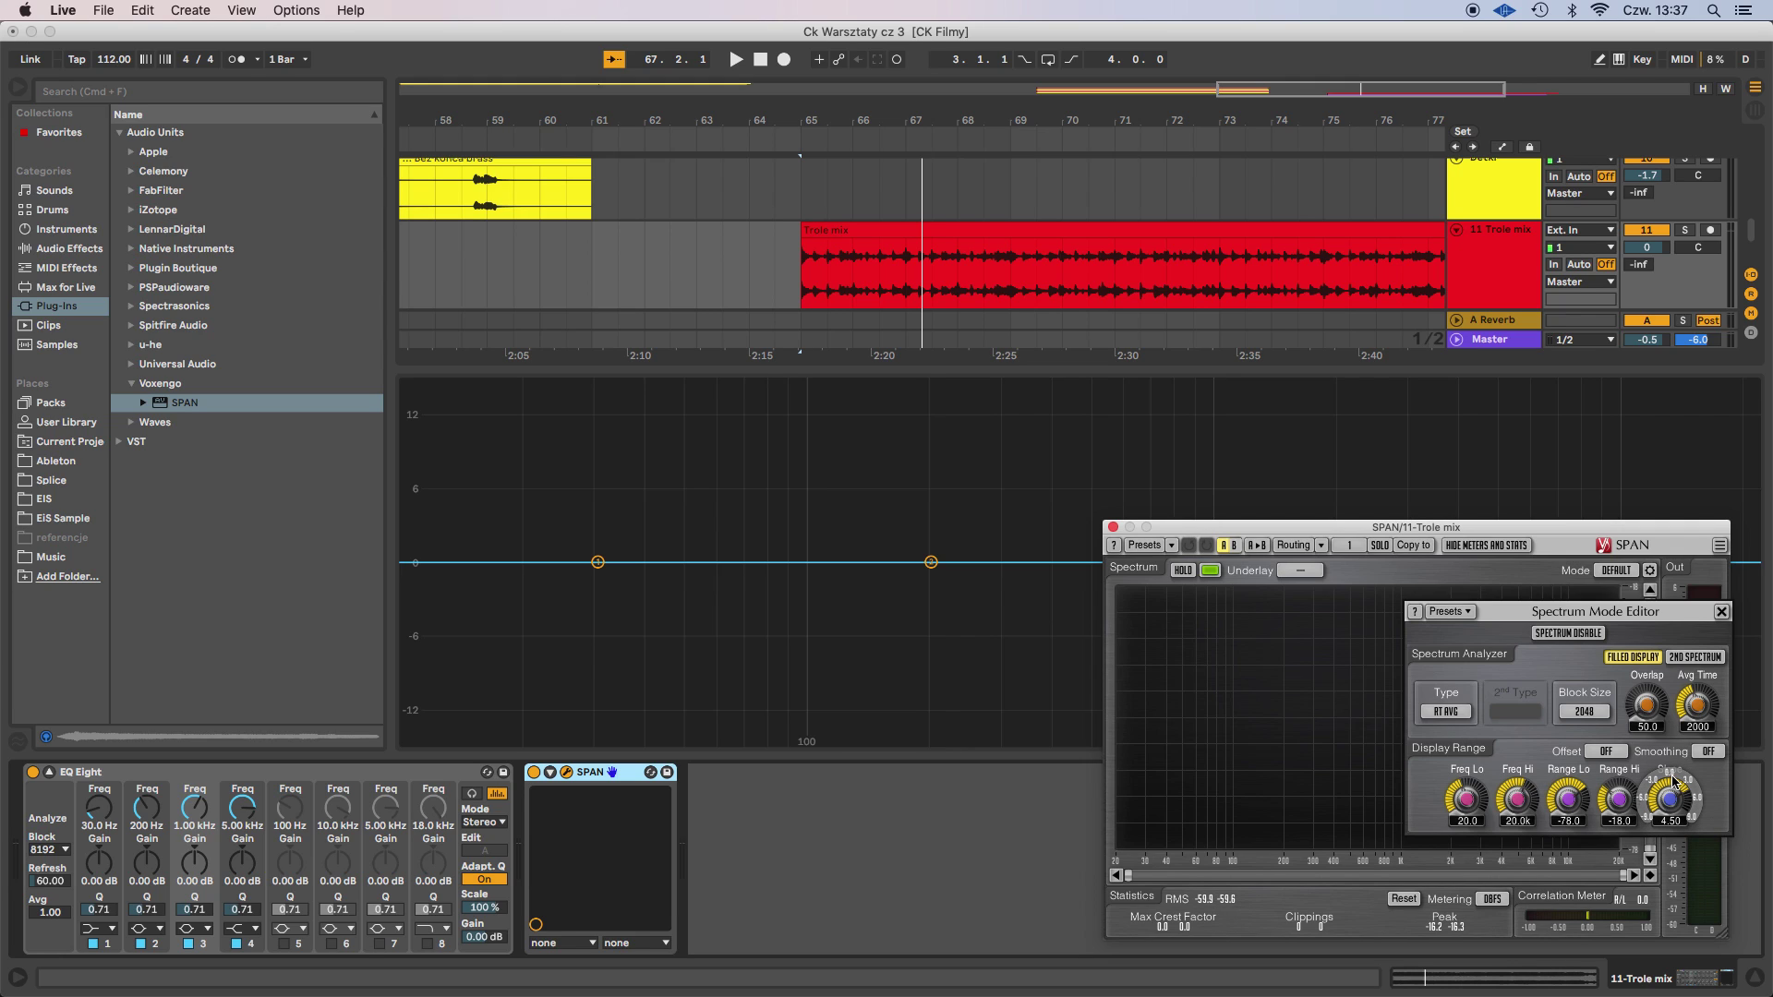
{"action": "left_click_drag", "start_coordinate": [1677, 806], "coordinate": [1676, 827]}
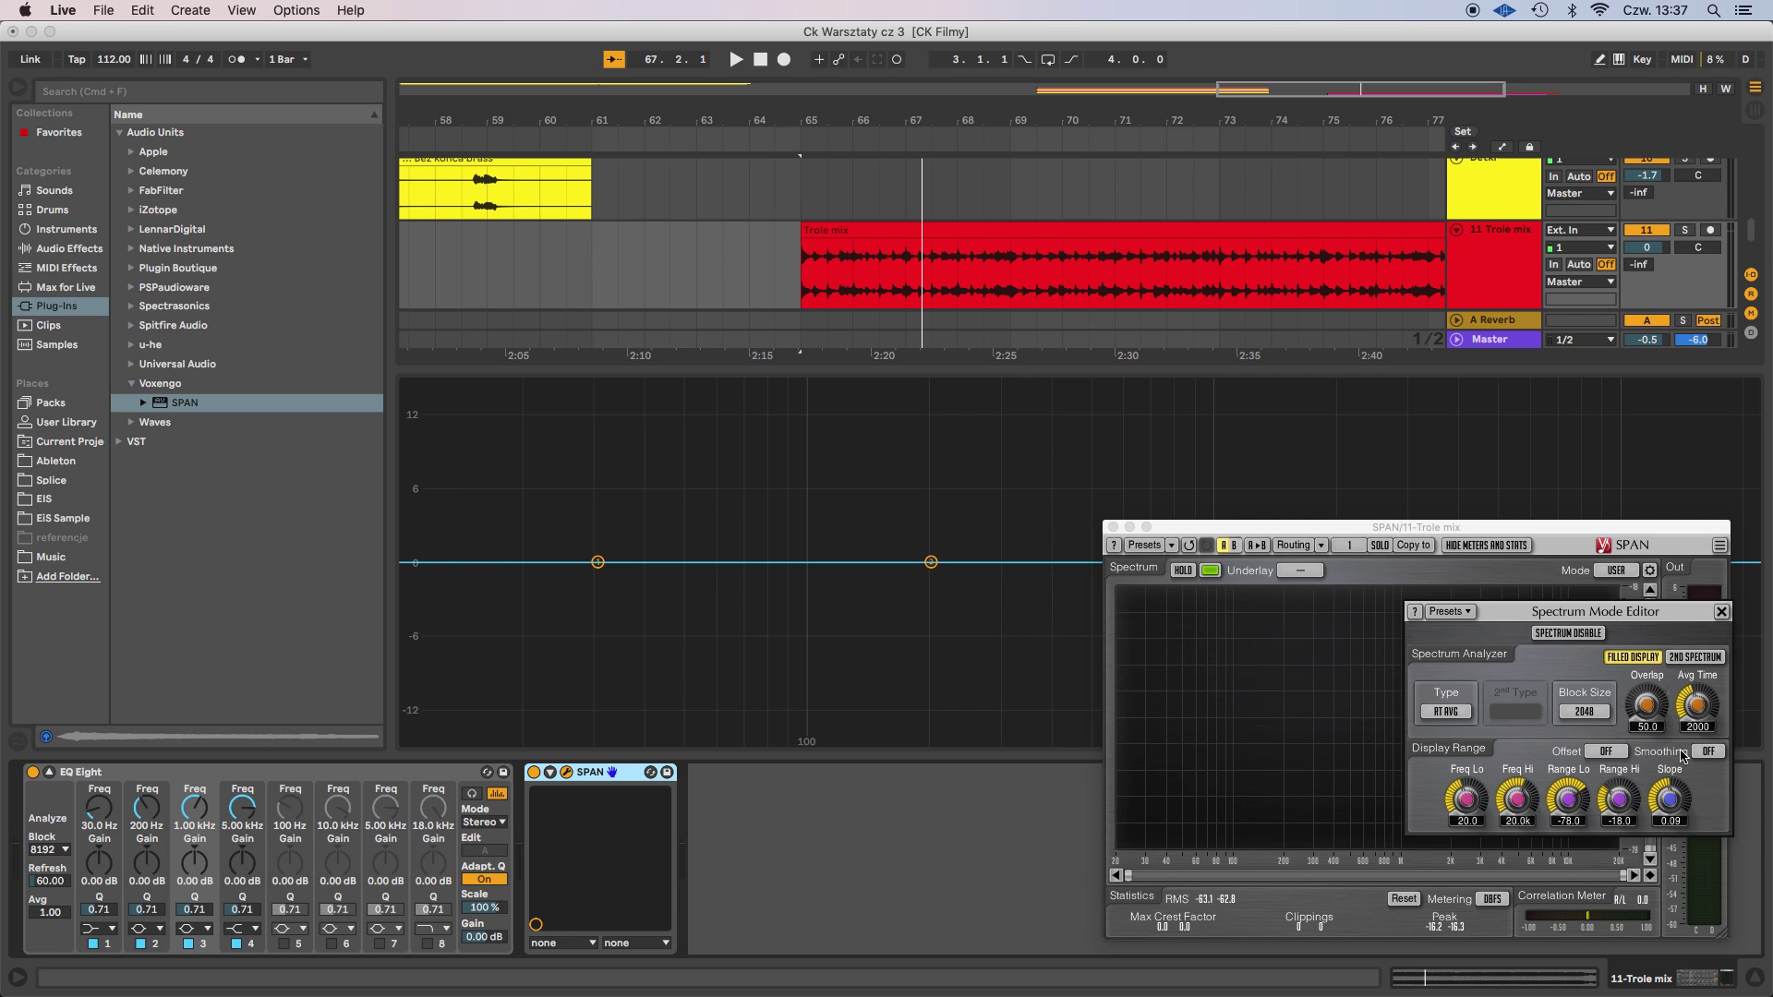
{"action": "left_click", "coordinate": [1723, 612]}
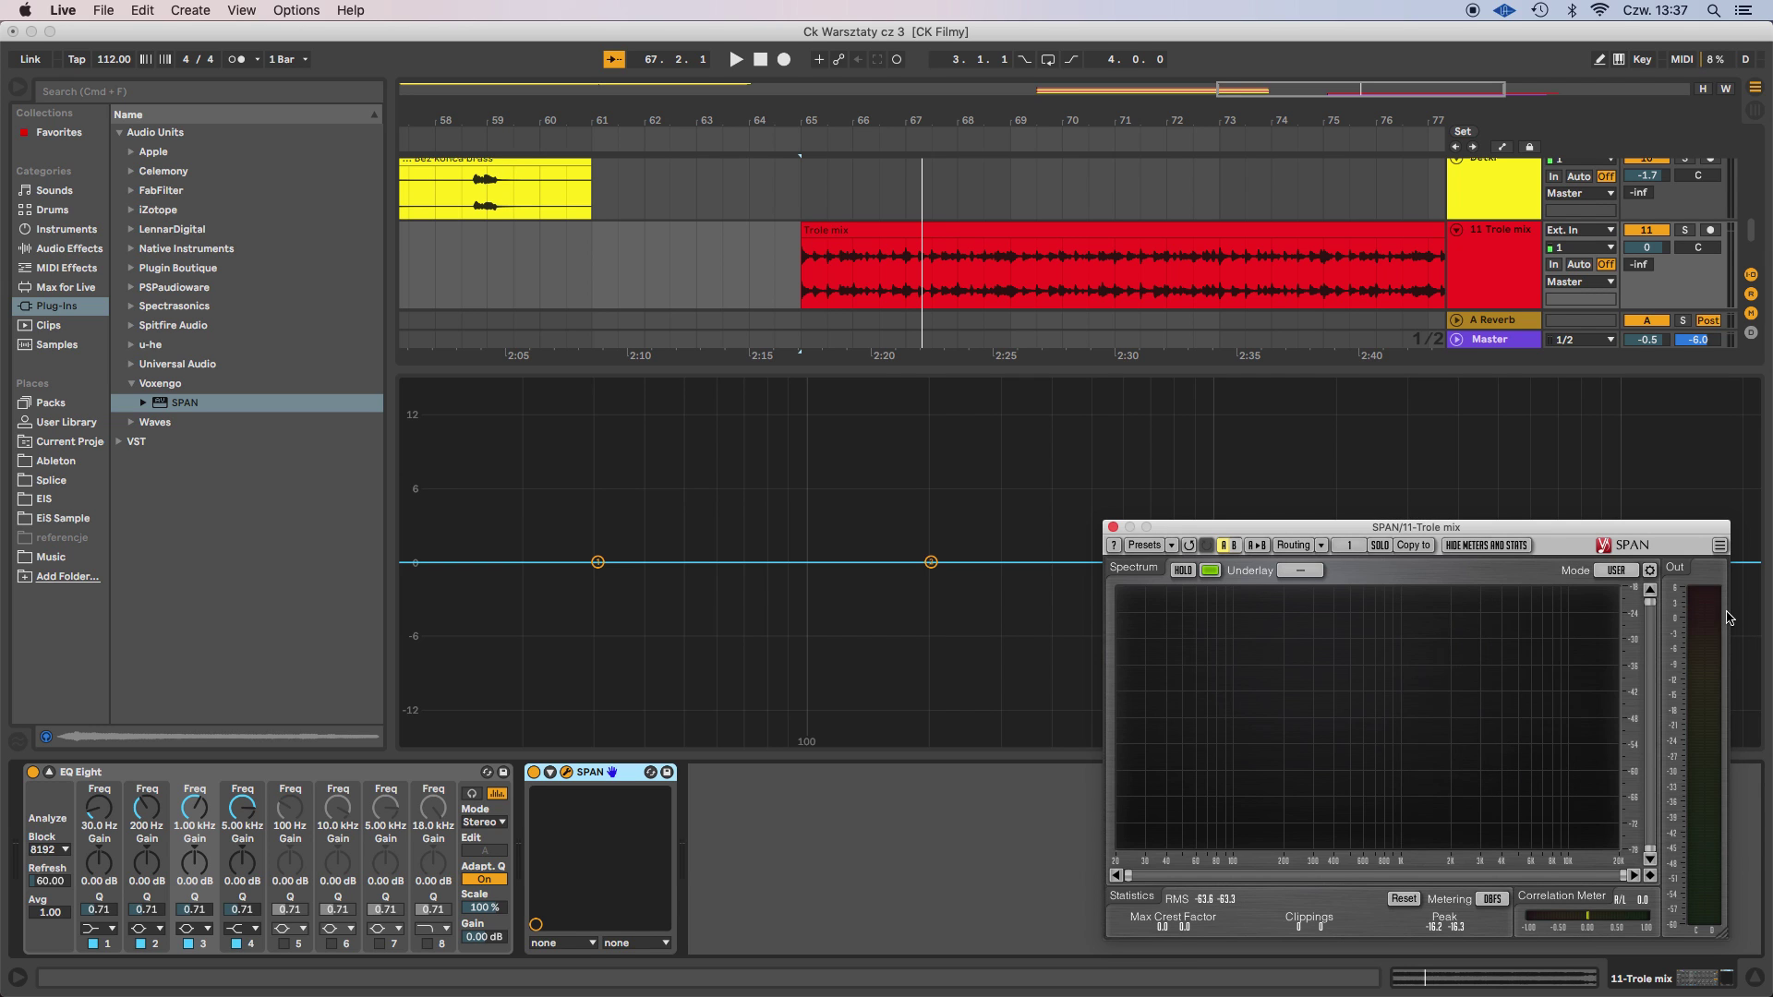
{"action": "key", "text": "space"}
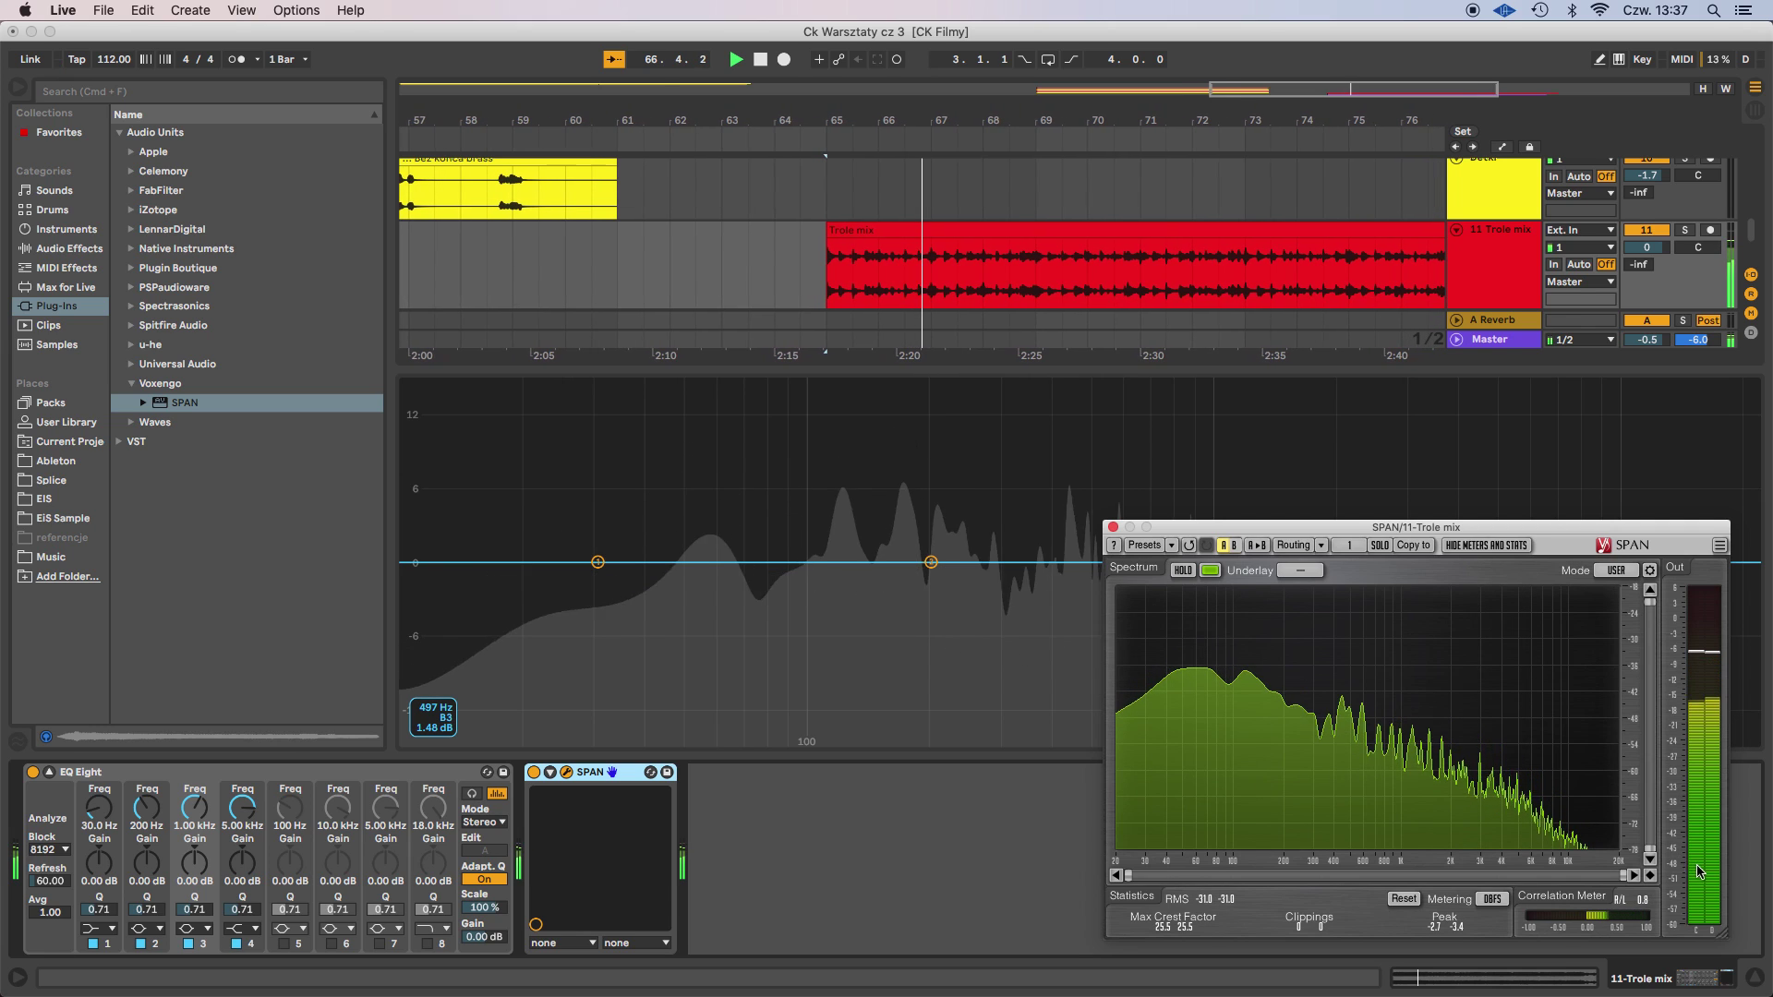
{"action": "key", "text": "space"}
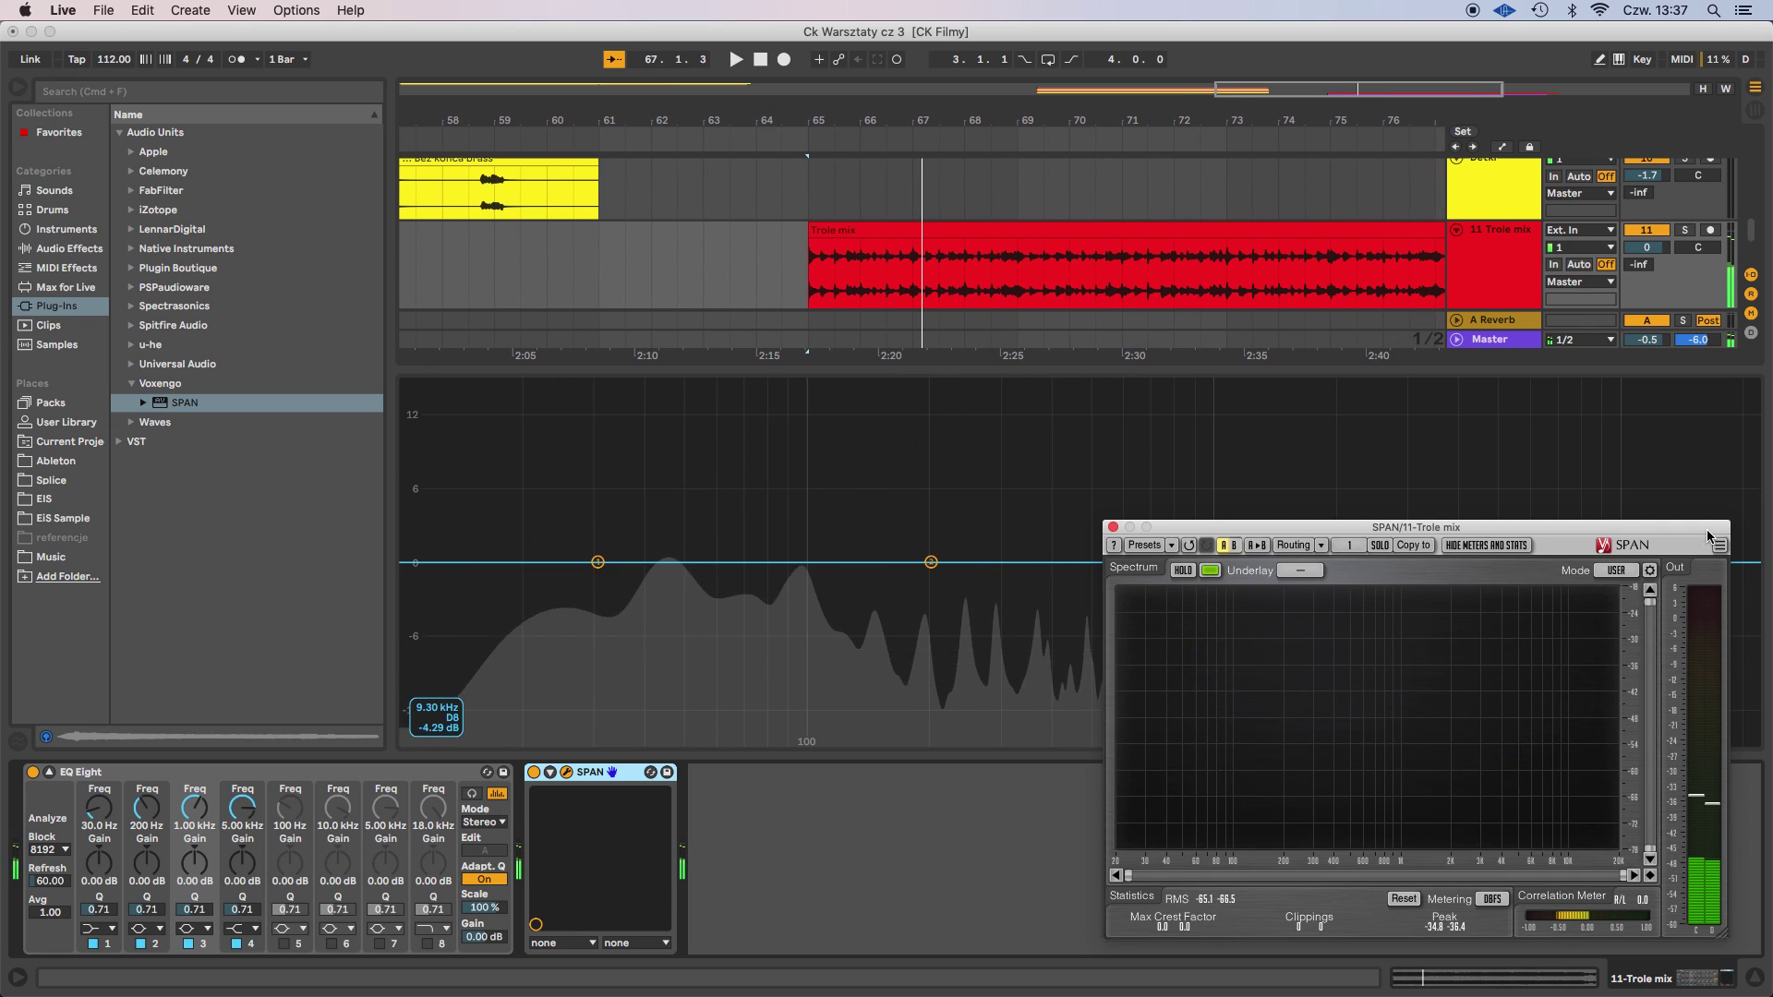
Set SPAN's display Slope to 4.5 and play the Trole mix again to examine the spectrum.
{"action": "left_click", "coordinate": [1651, 570]}
{"action": "left_click", "coordinate": [1671, 821]}
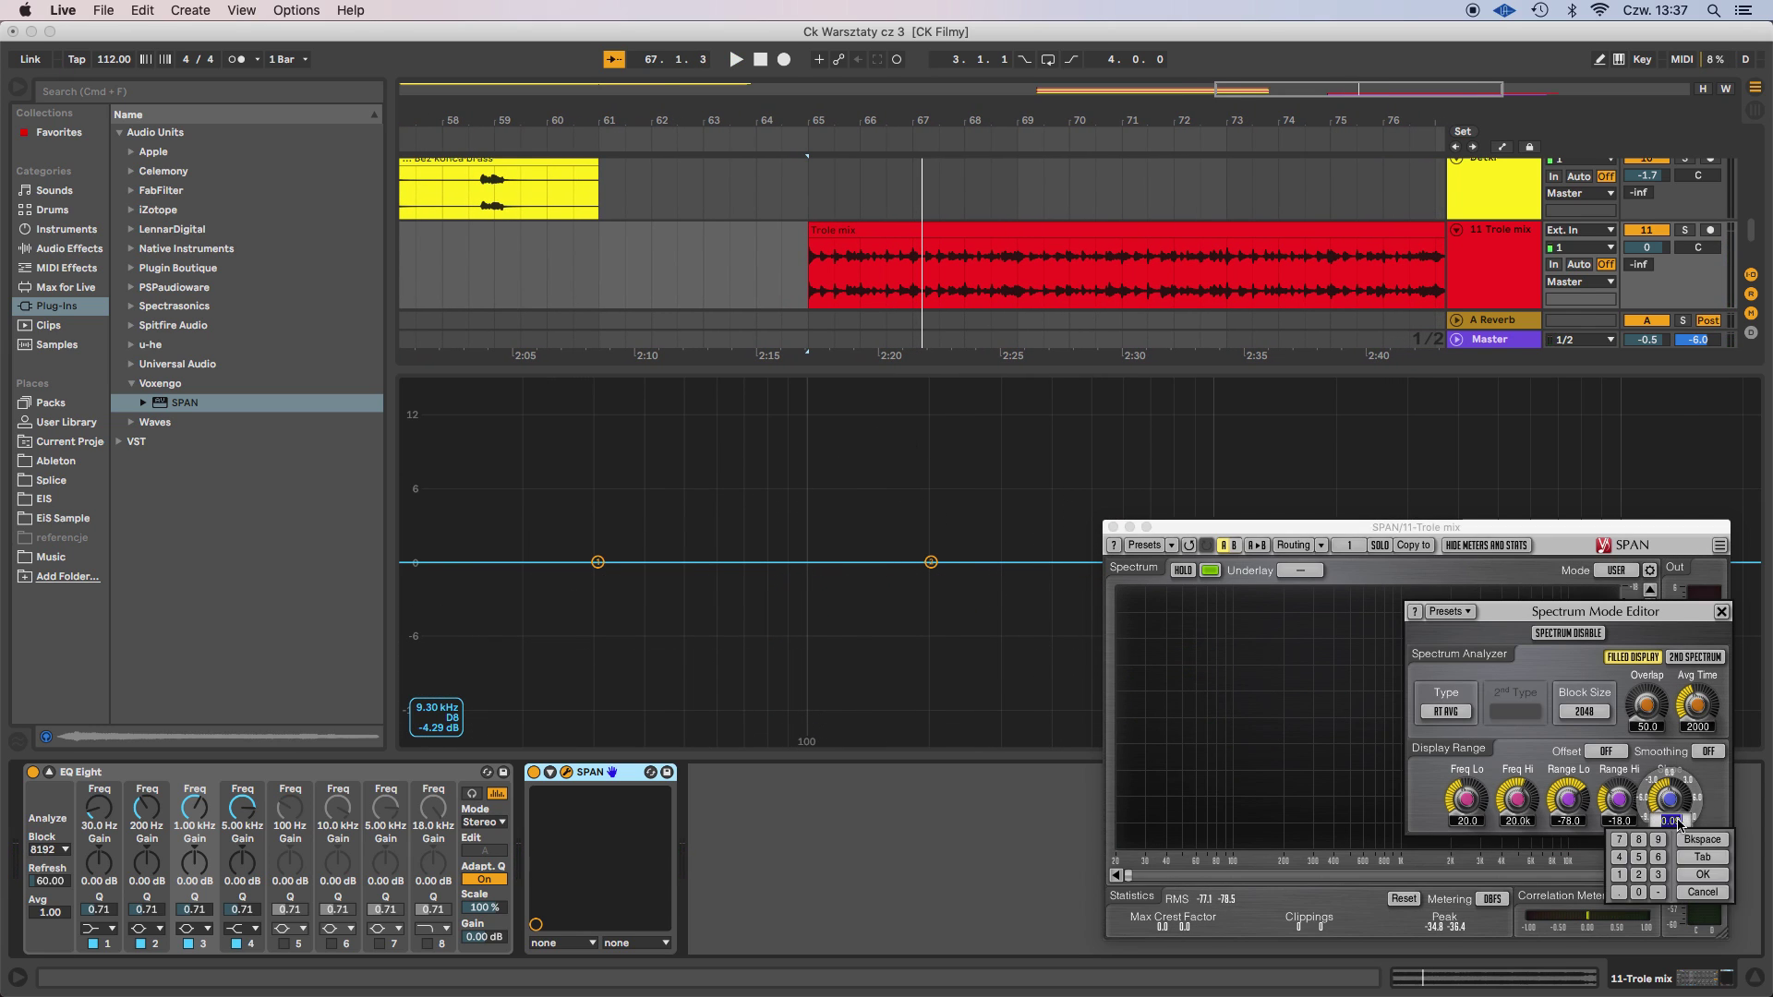
{"action": "type", "text": "4.5"}
{"action": "key", "text": "Return"}
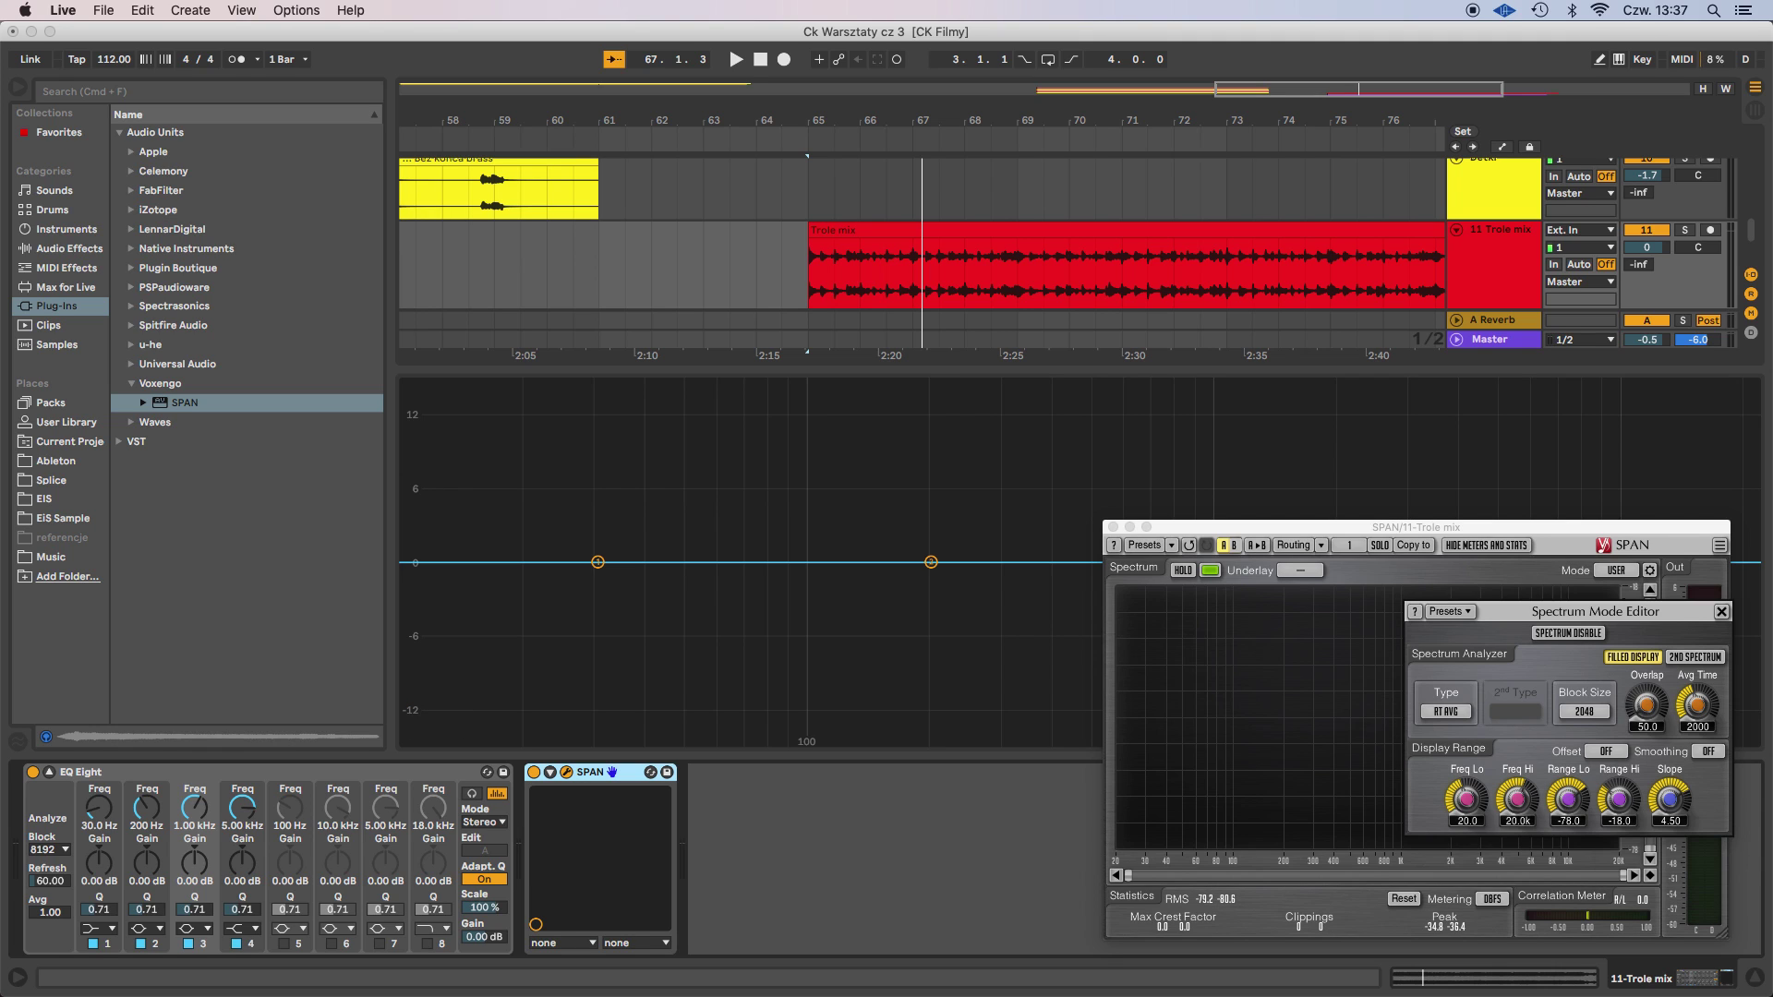
{"action": "left_click", "coordinate": [1721, 612]}
{"action": "key", "text": "space"}
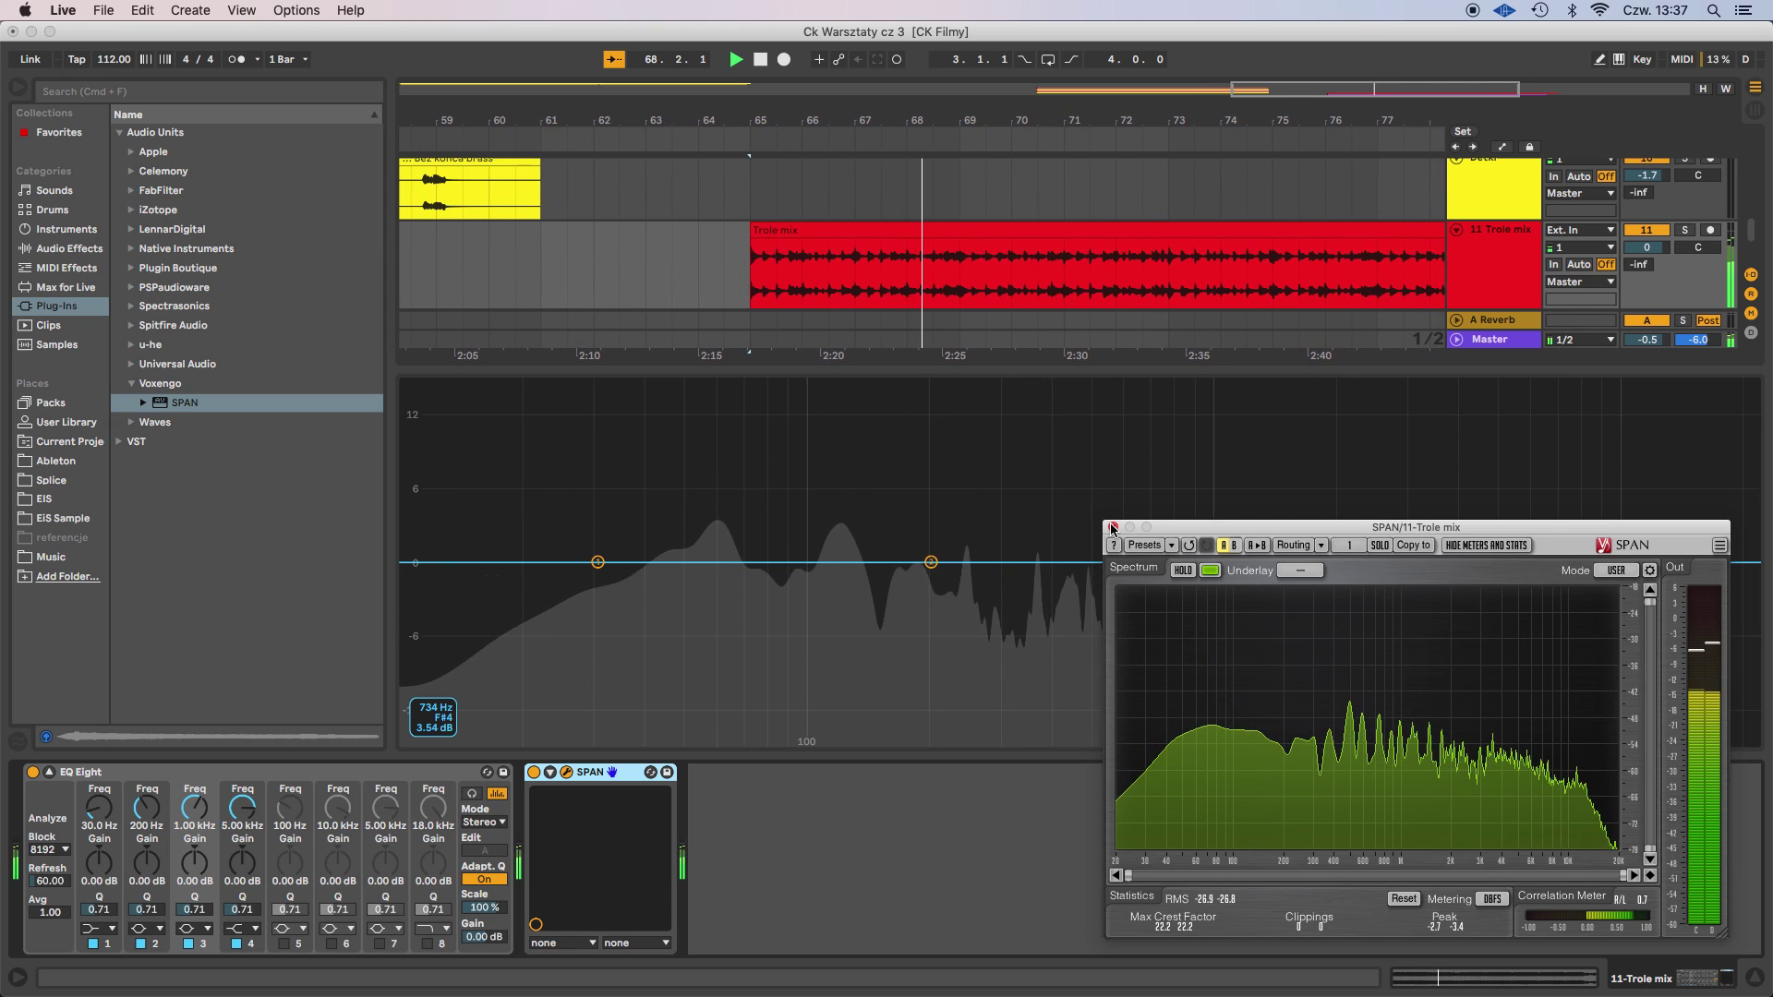
{"action": "key", "text": "space"}
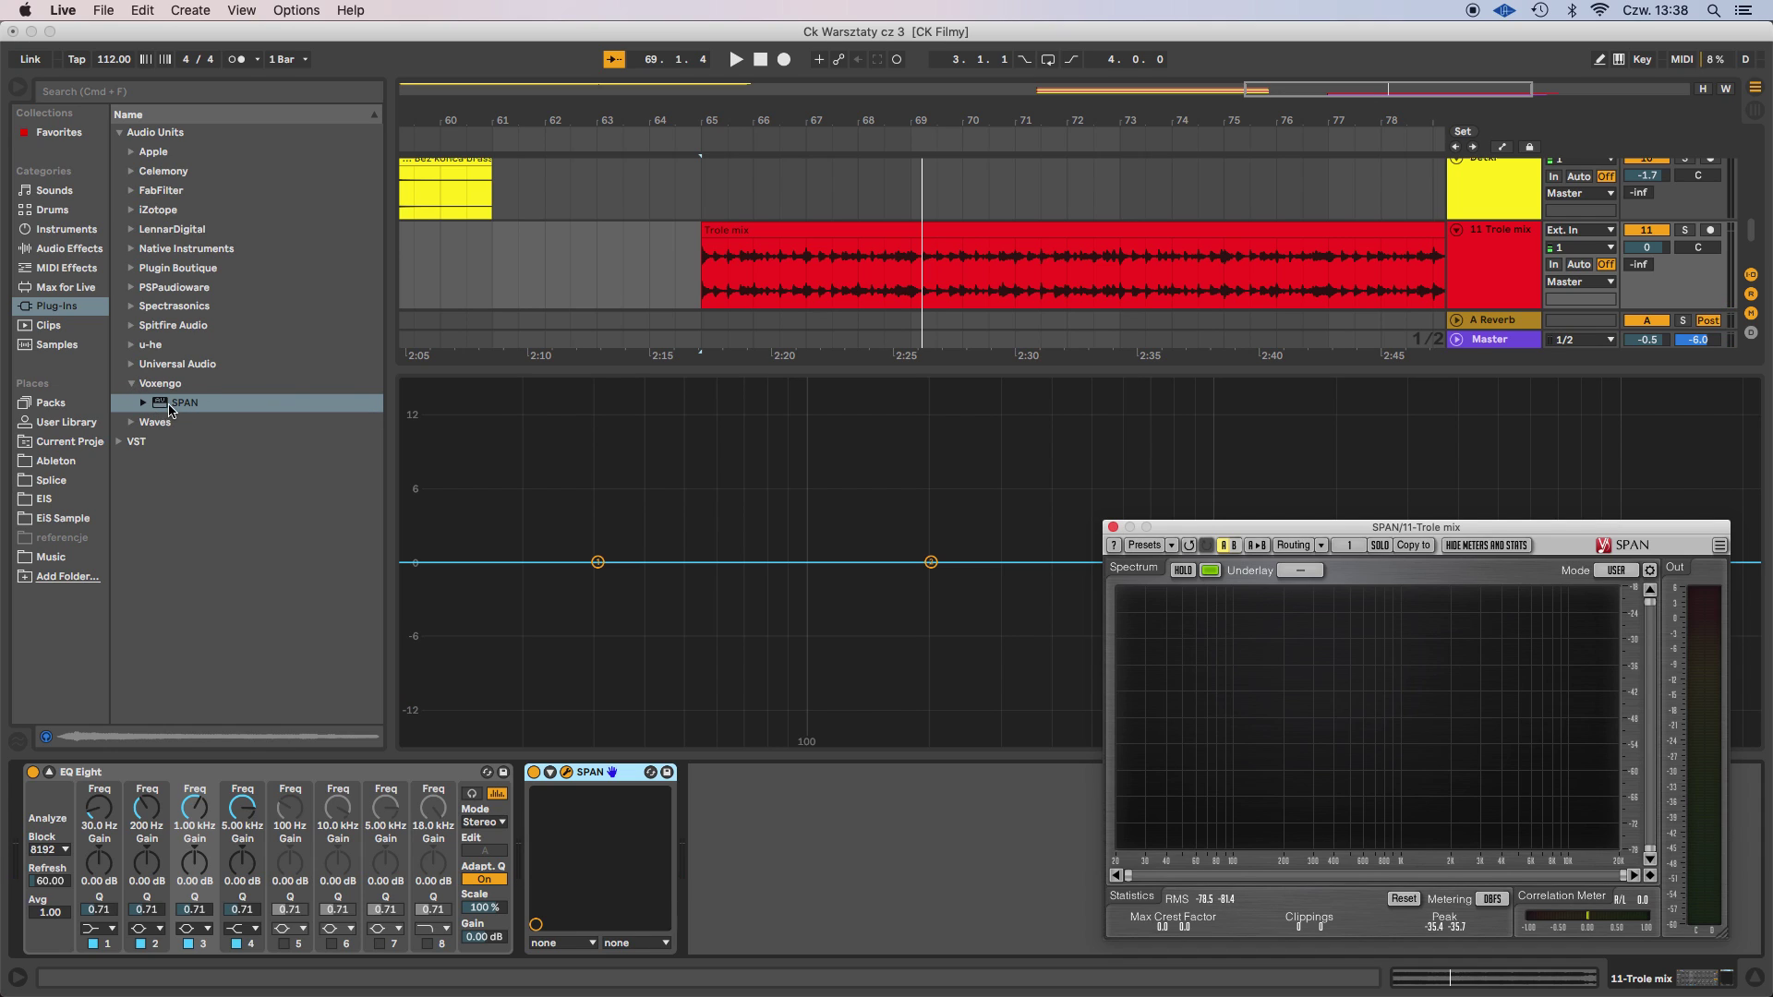
Remove SPAN from the Trole mix track and insert a Glue Compressor after EQ Eight.
{"action": "left_click", "coordinate": [1113, 526]}
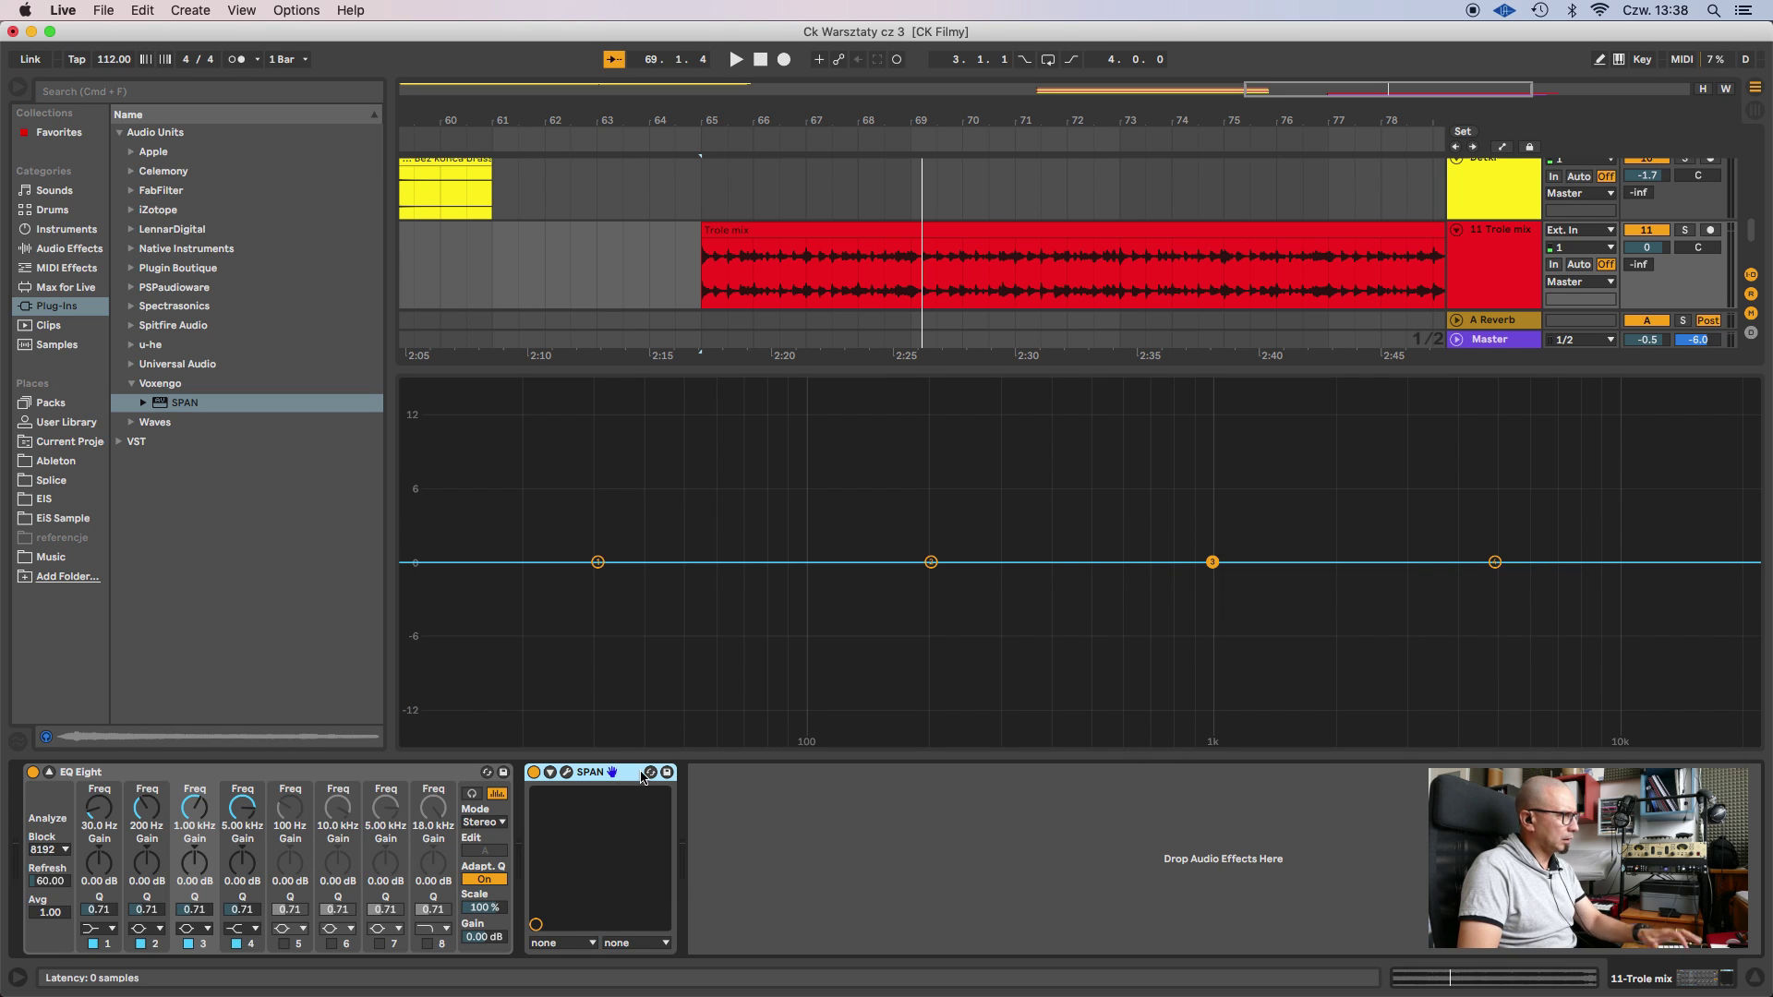
{"action": "key", "text": "Delete"}
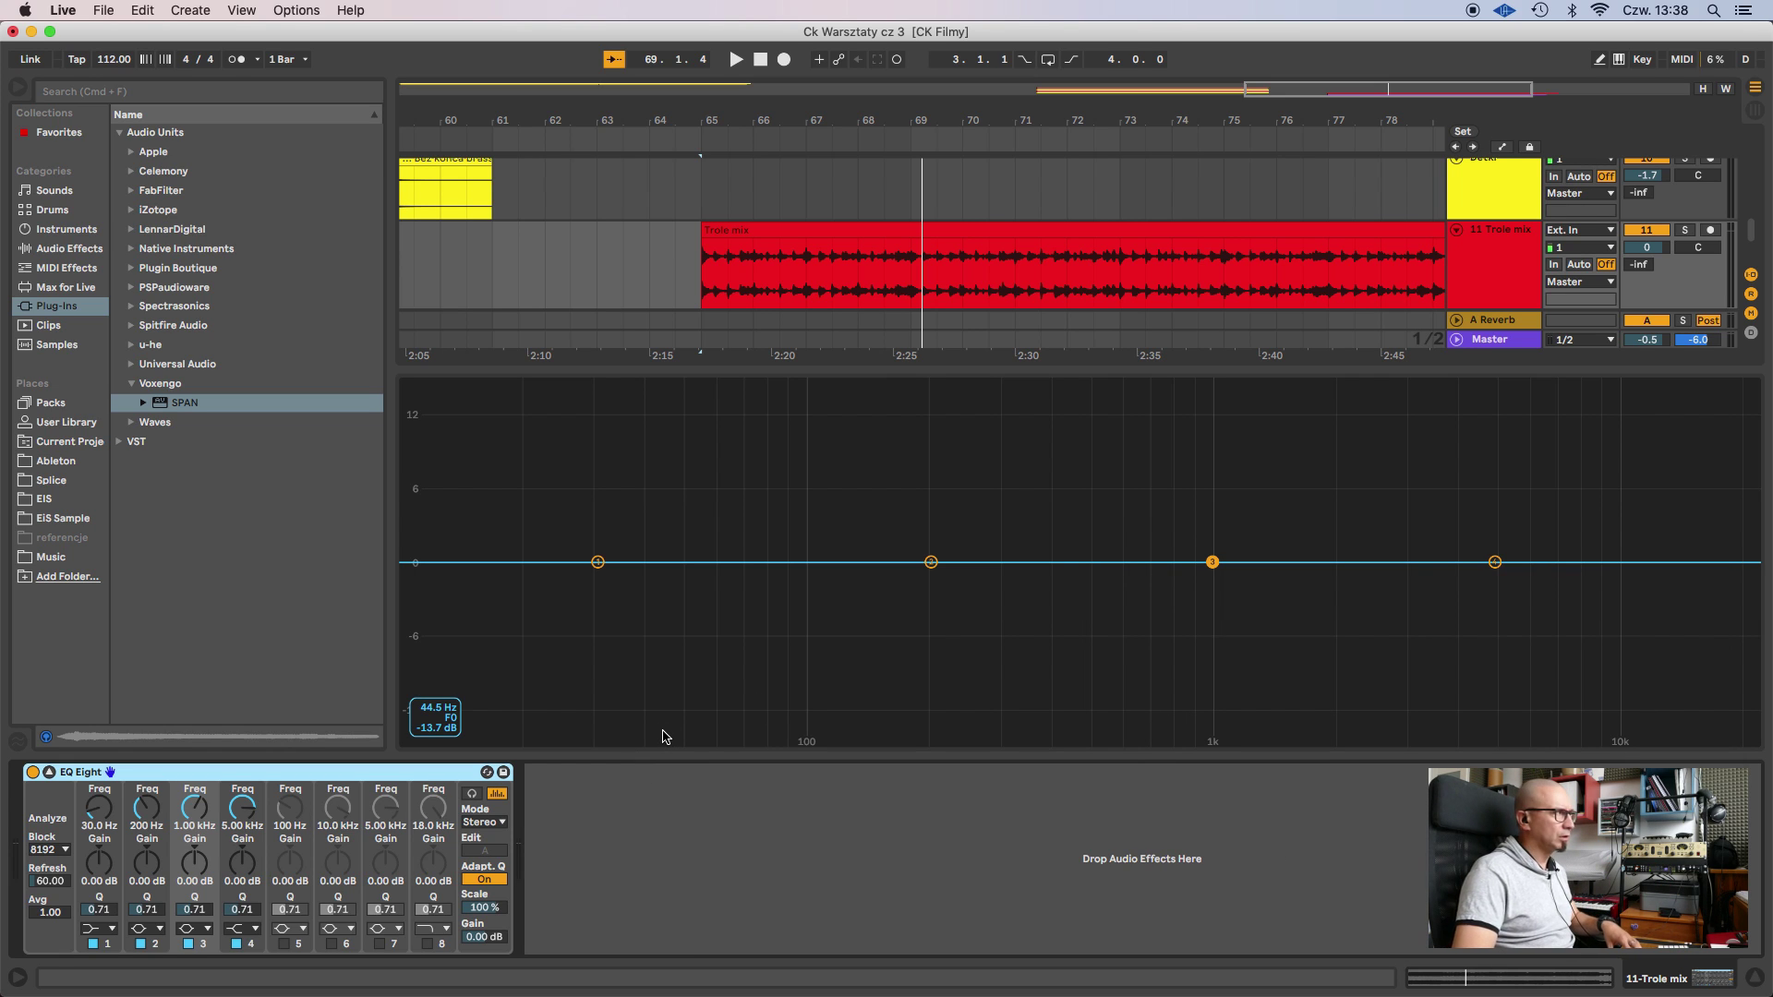
{"action": "left_click", "coordinate": [53, 249]}
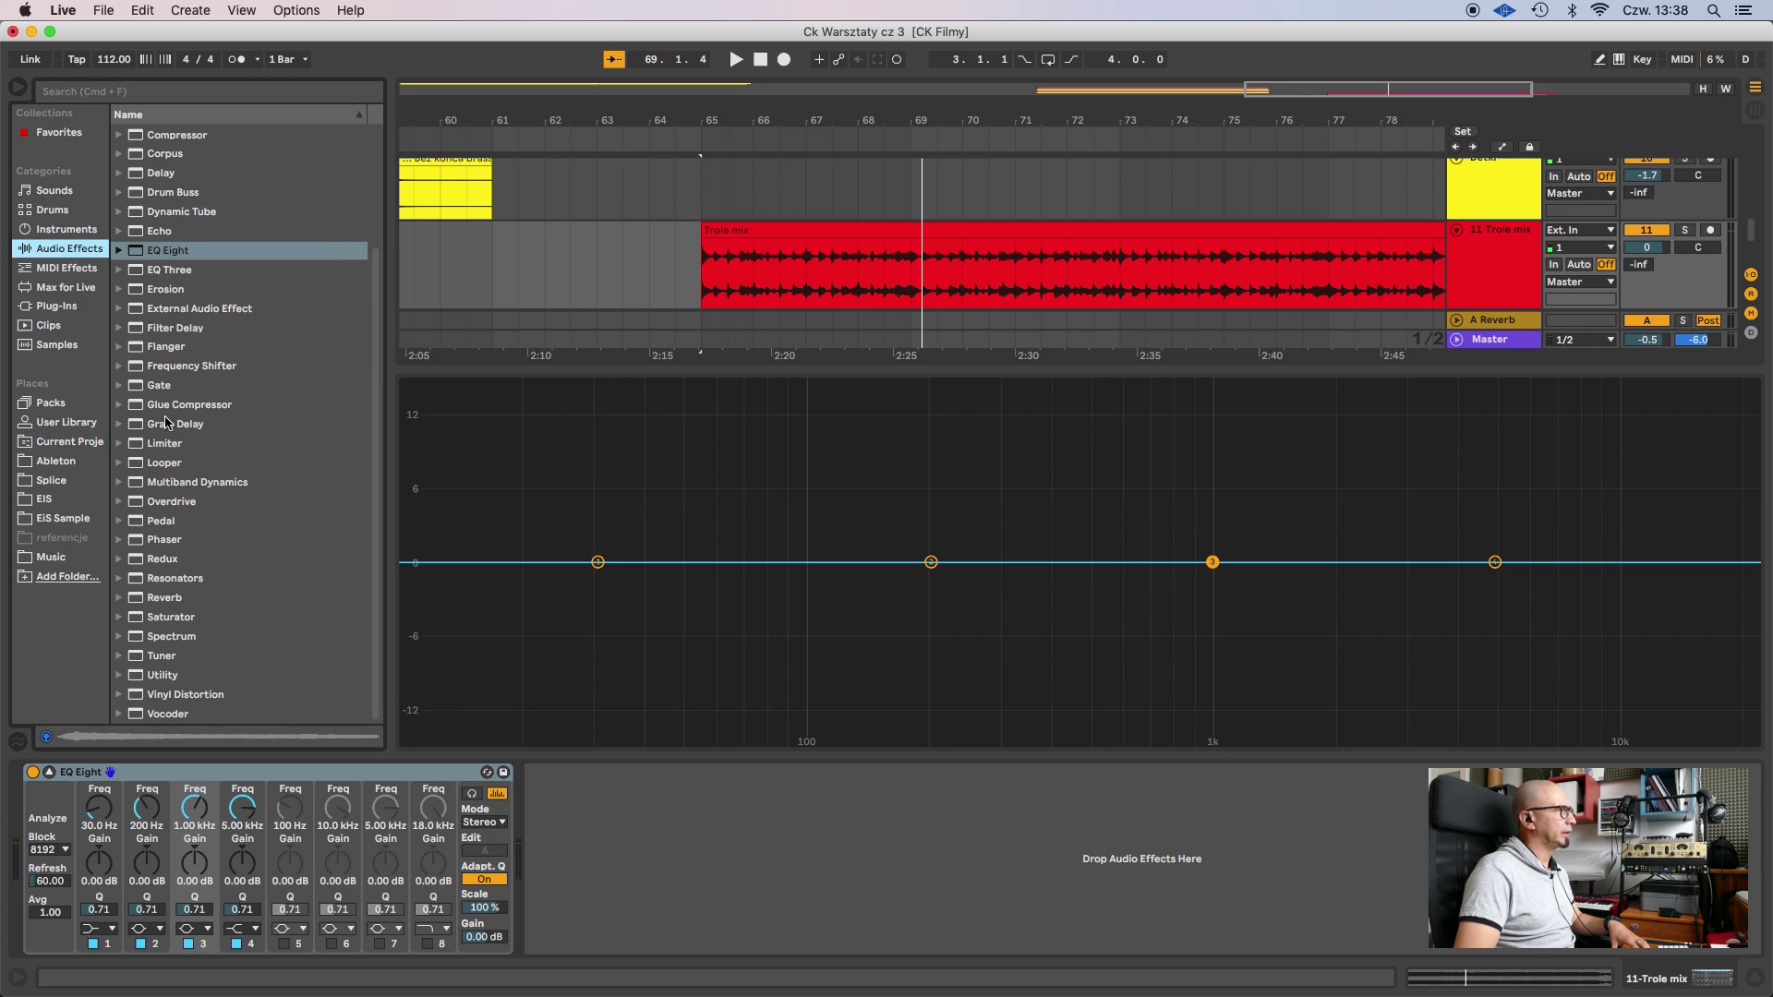
{"action": "left_click_drag", "start_coordinate": [136, 408], "coordinate": [634, 886]}
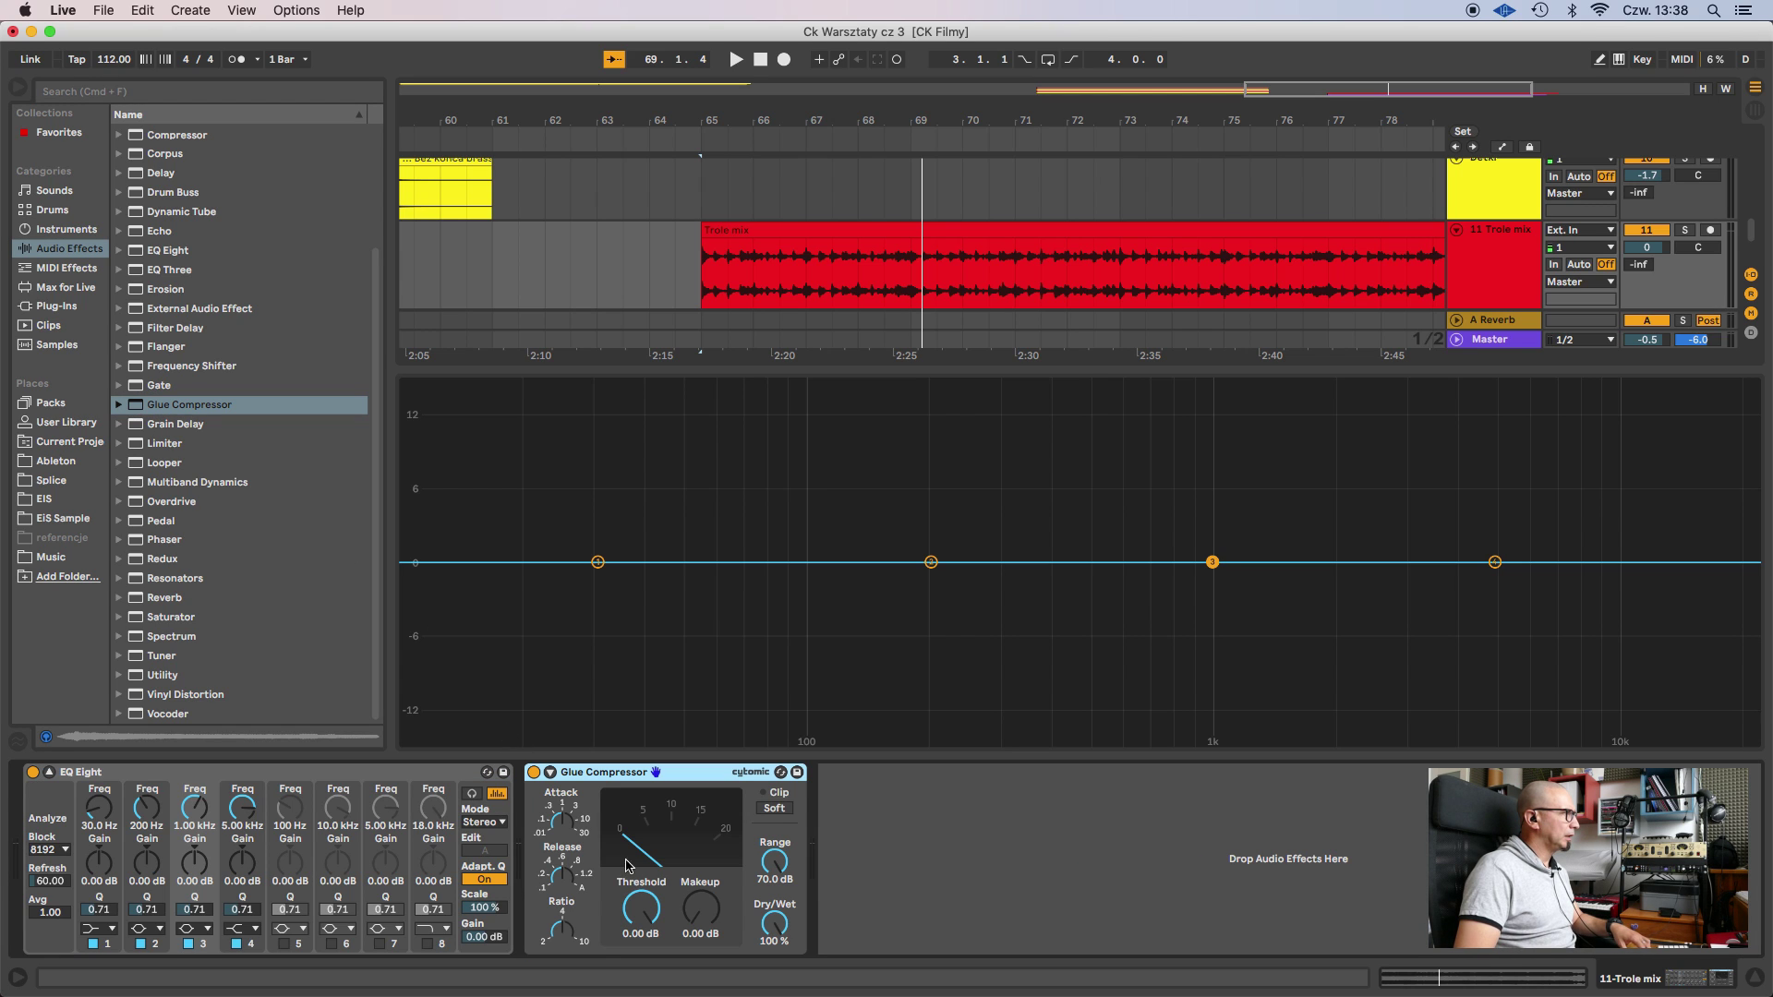
Play the Trole mix and lower the Glue Compressor's Threshold to -16.8 dB.
{"action": "left_click", "coordinate": [573, 829]}
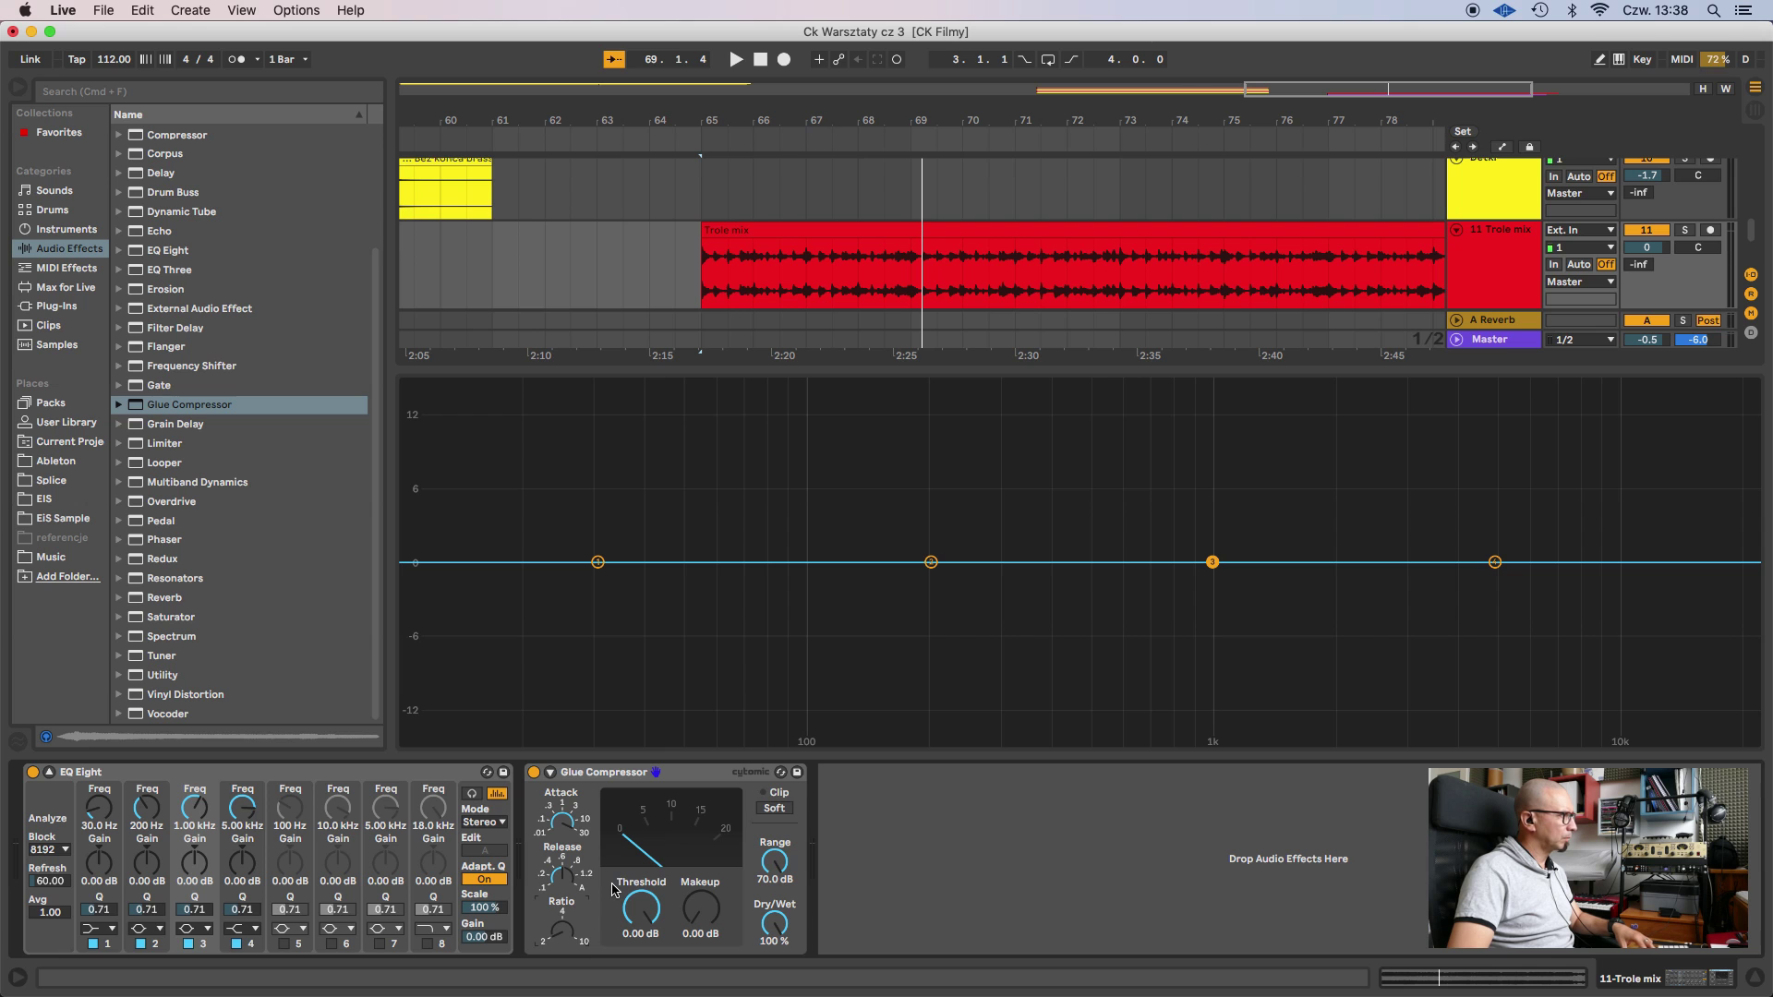
{"action": "key", "text": "space"}
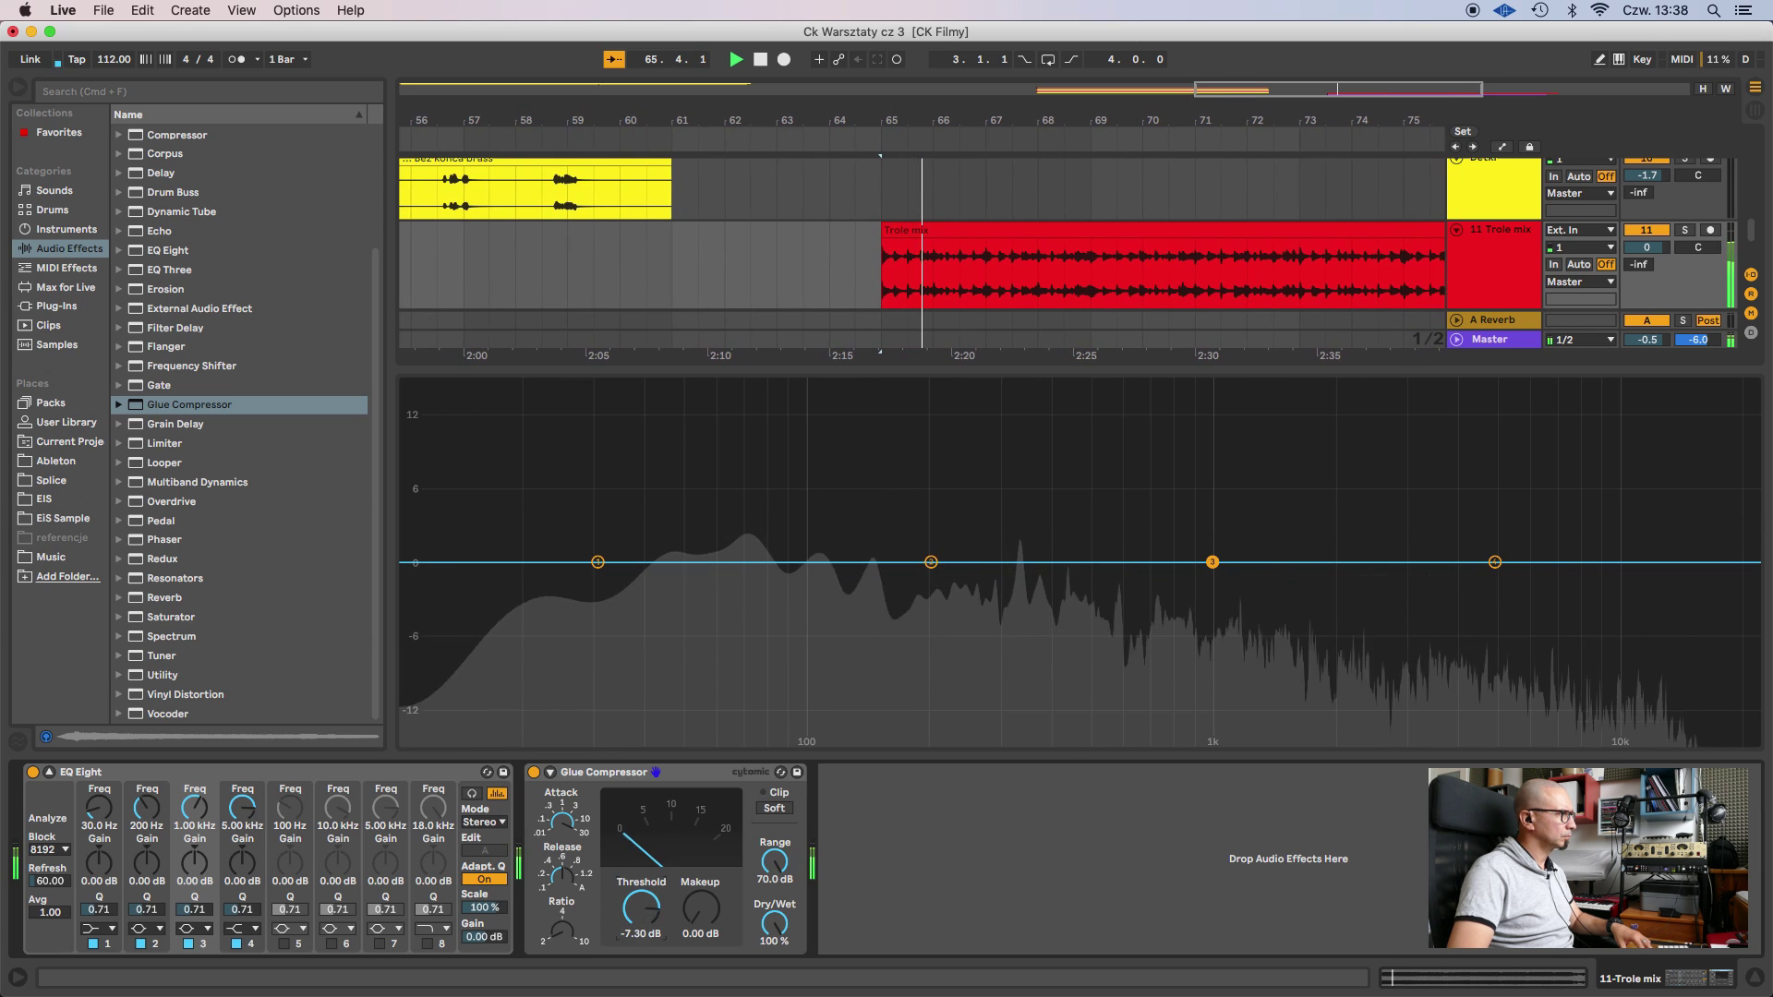
{"action": "left_click_drag", "start_coordinate": [633, 917], "coordinate": [633, 968]}
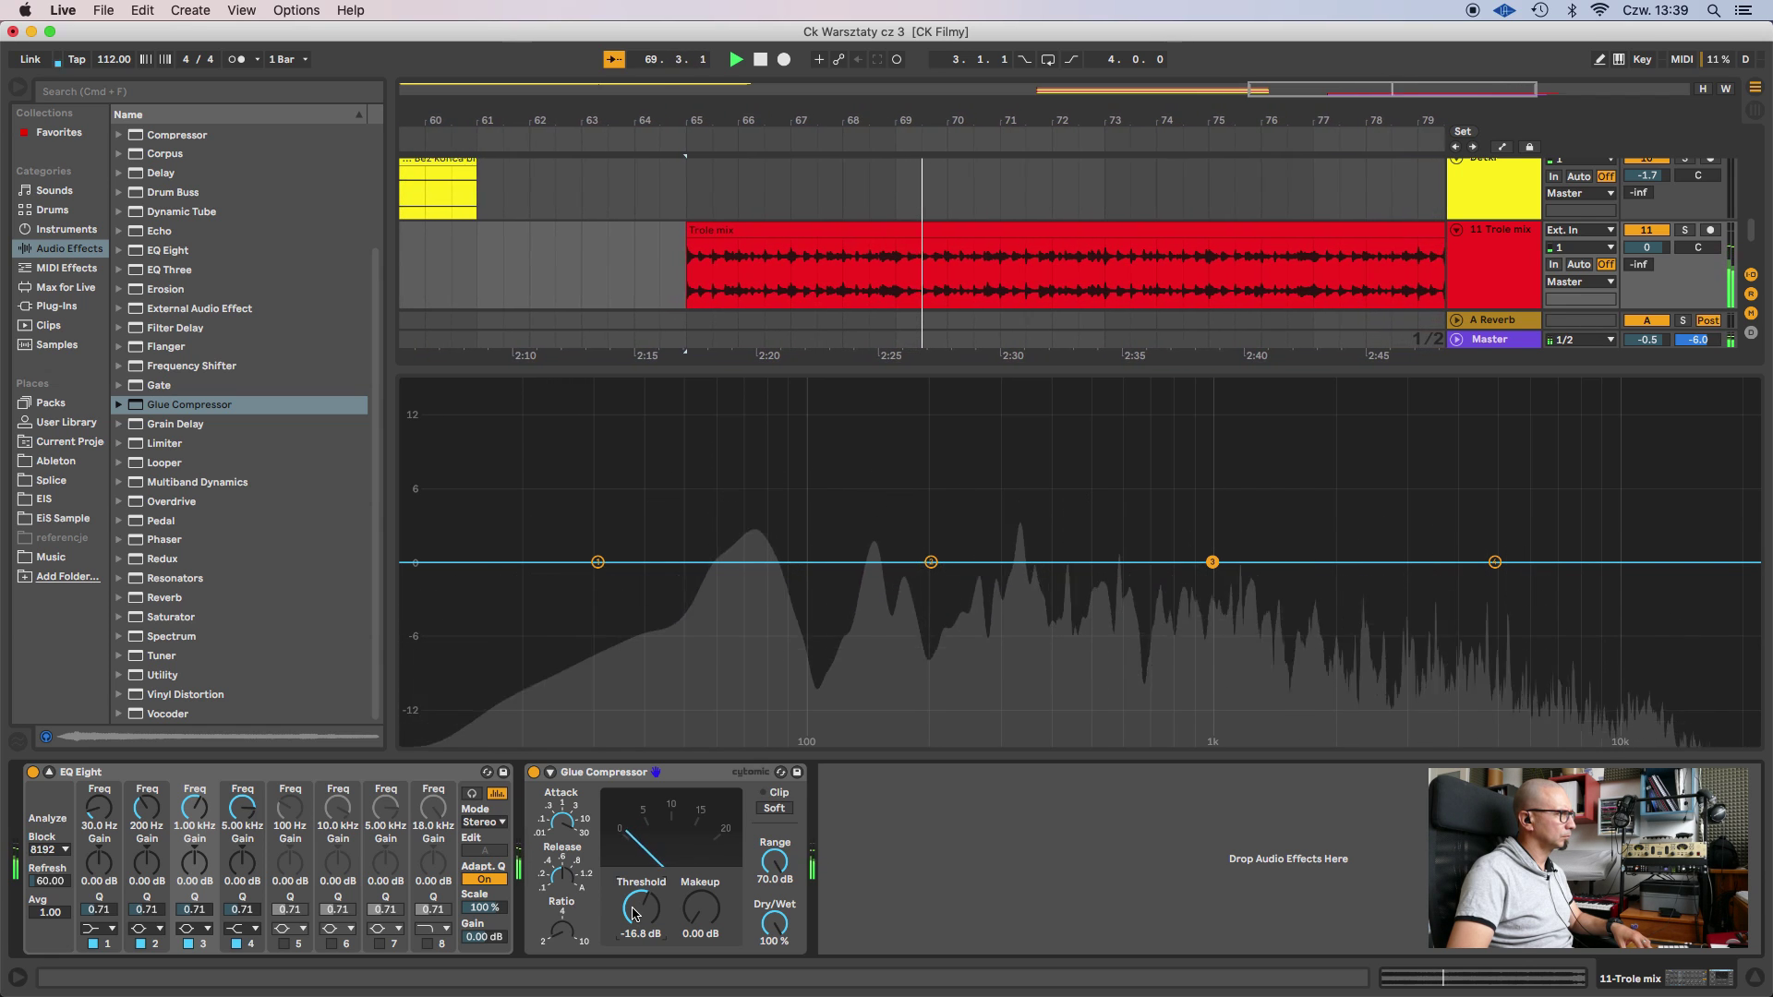
Collapse EQ Eight's enlarged display and show the Session View mixer with its level meters.
{"action": "key", "text": "Tab"}
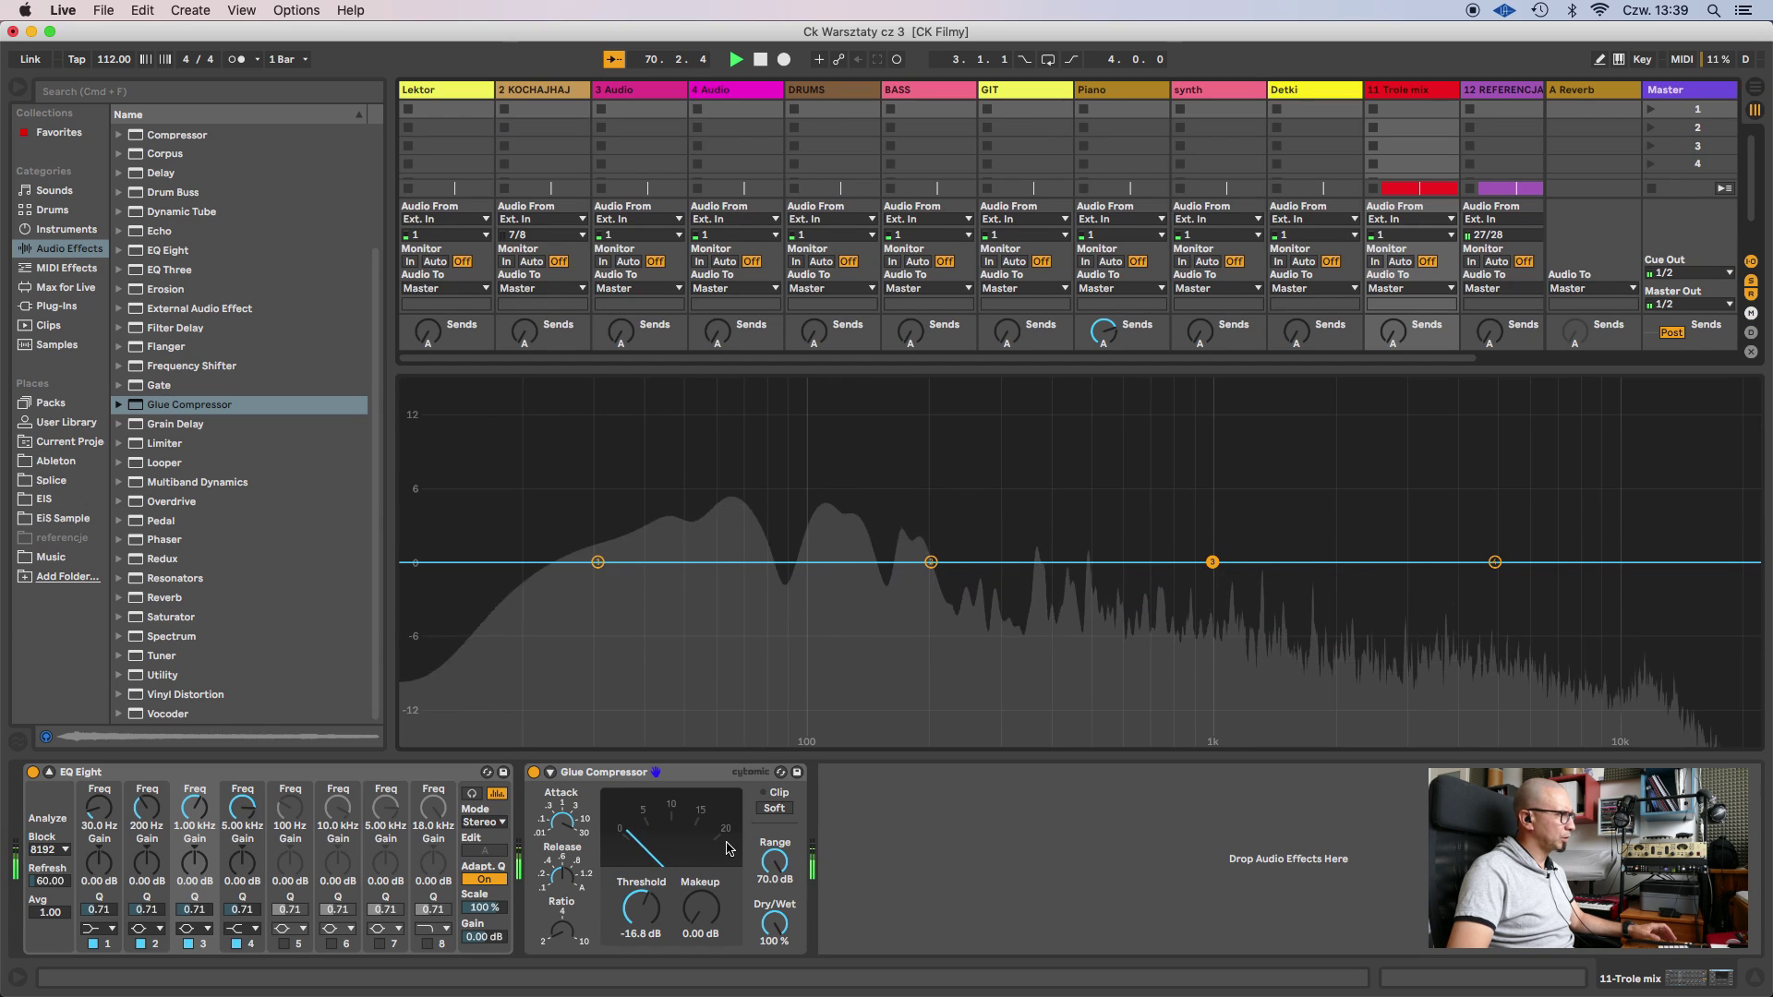
{"action": "key", "text": "Tab"}
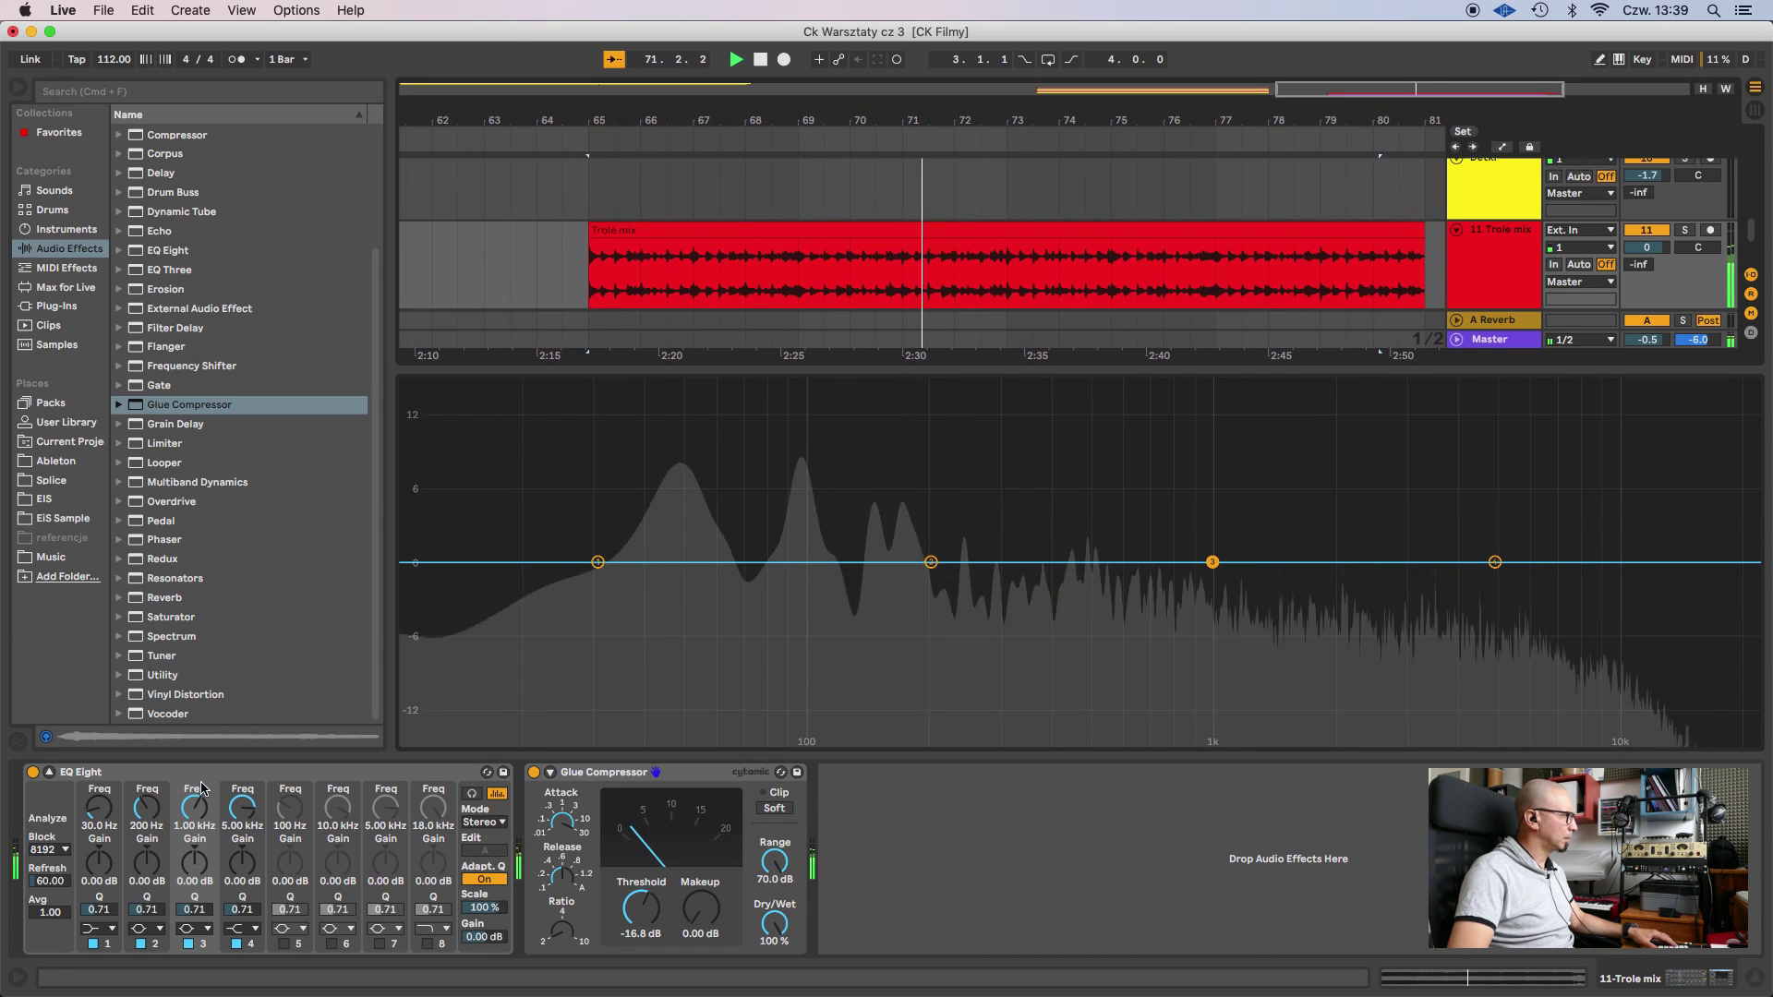
{"action": "left_click", "coordinate": [49, 772]}
{"action": "key", "text": "Tab"}
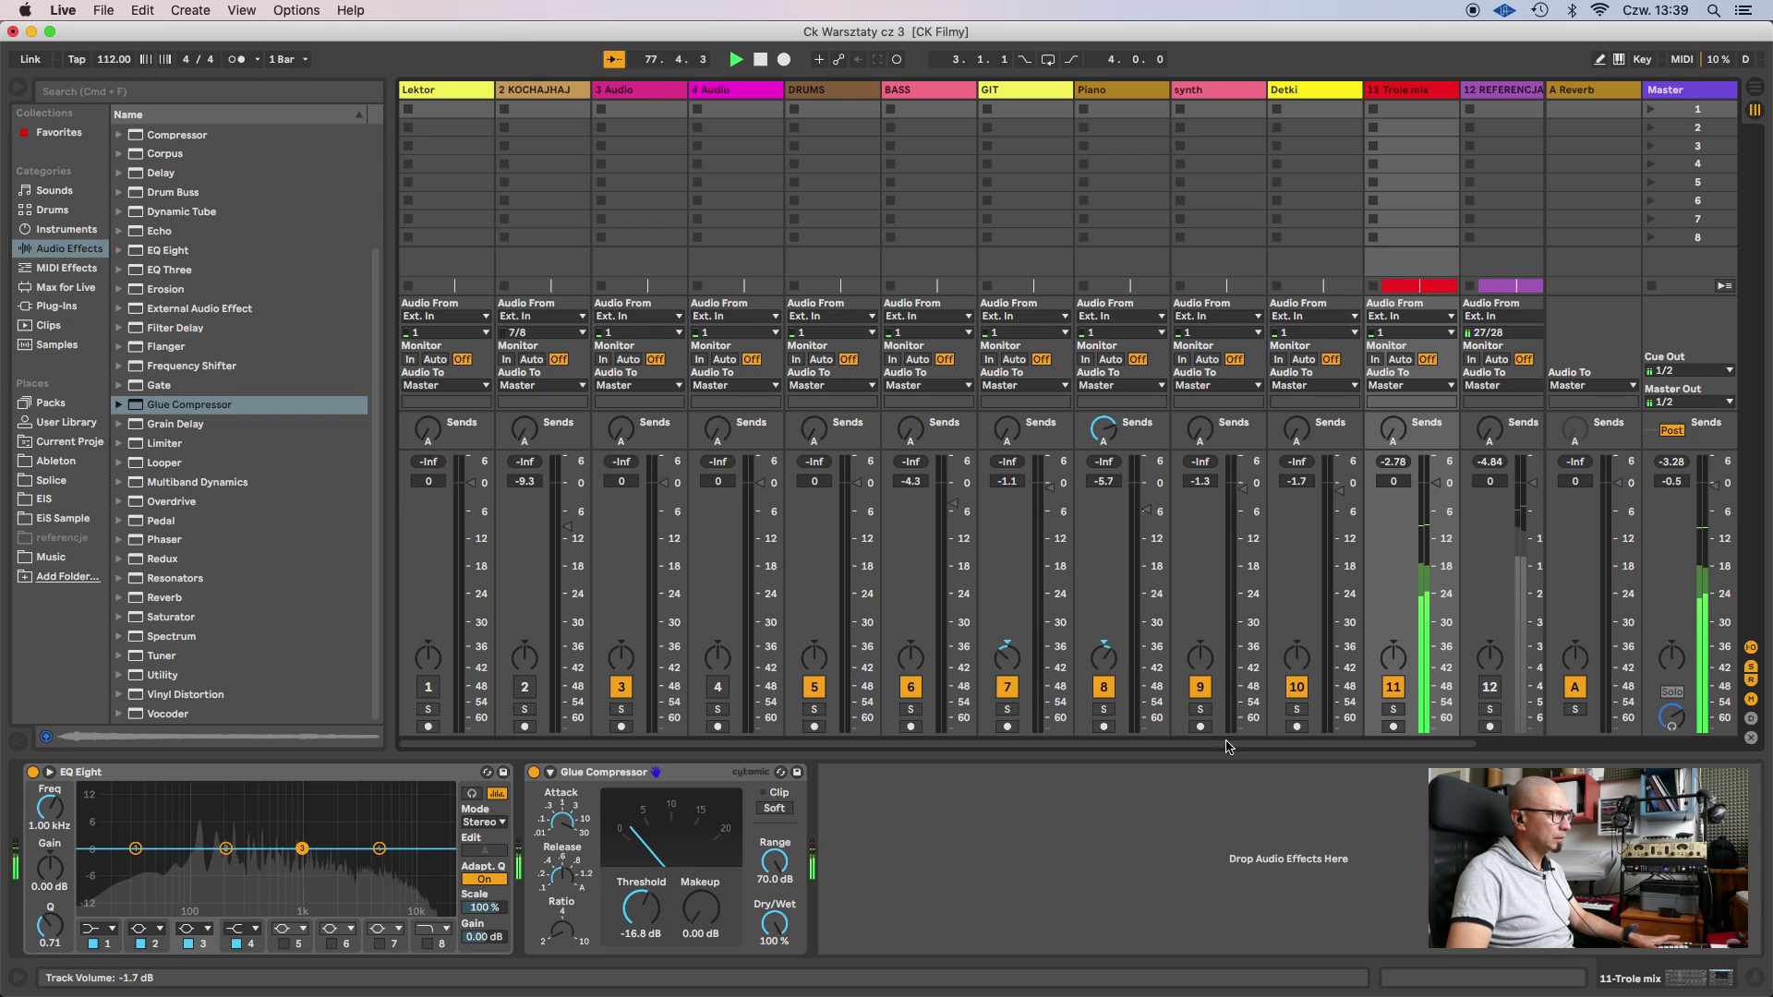
Bypass the Glue Compressor to hear the uncompressed mix, stop playback and switch the compressor back on.
{"action": "left_click", "coordinate": [535, 772]}
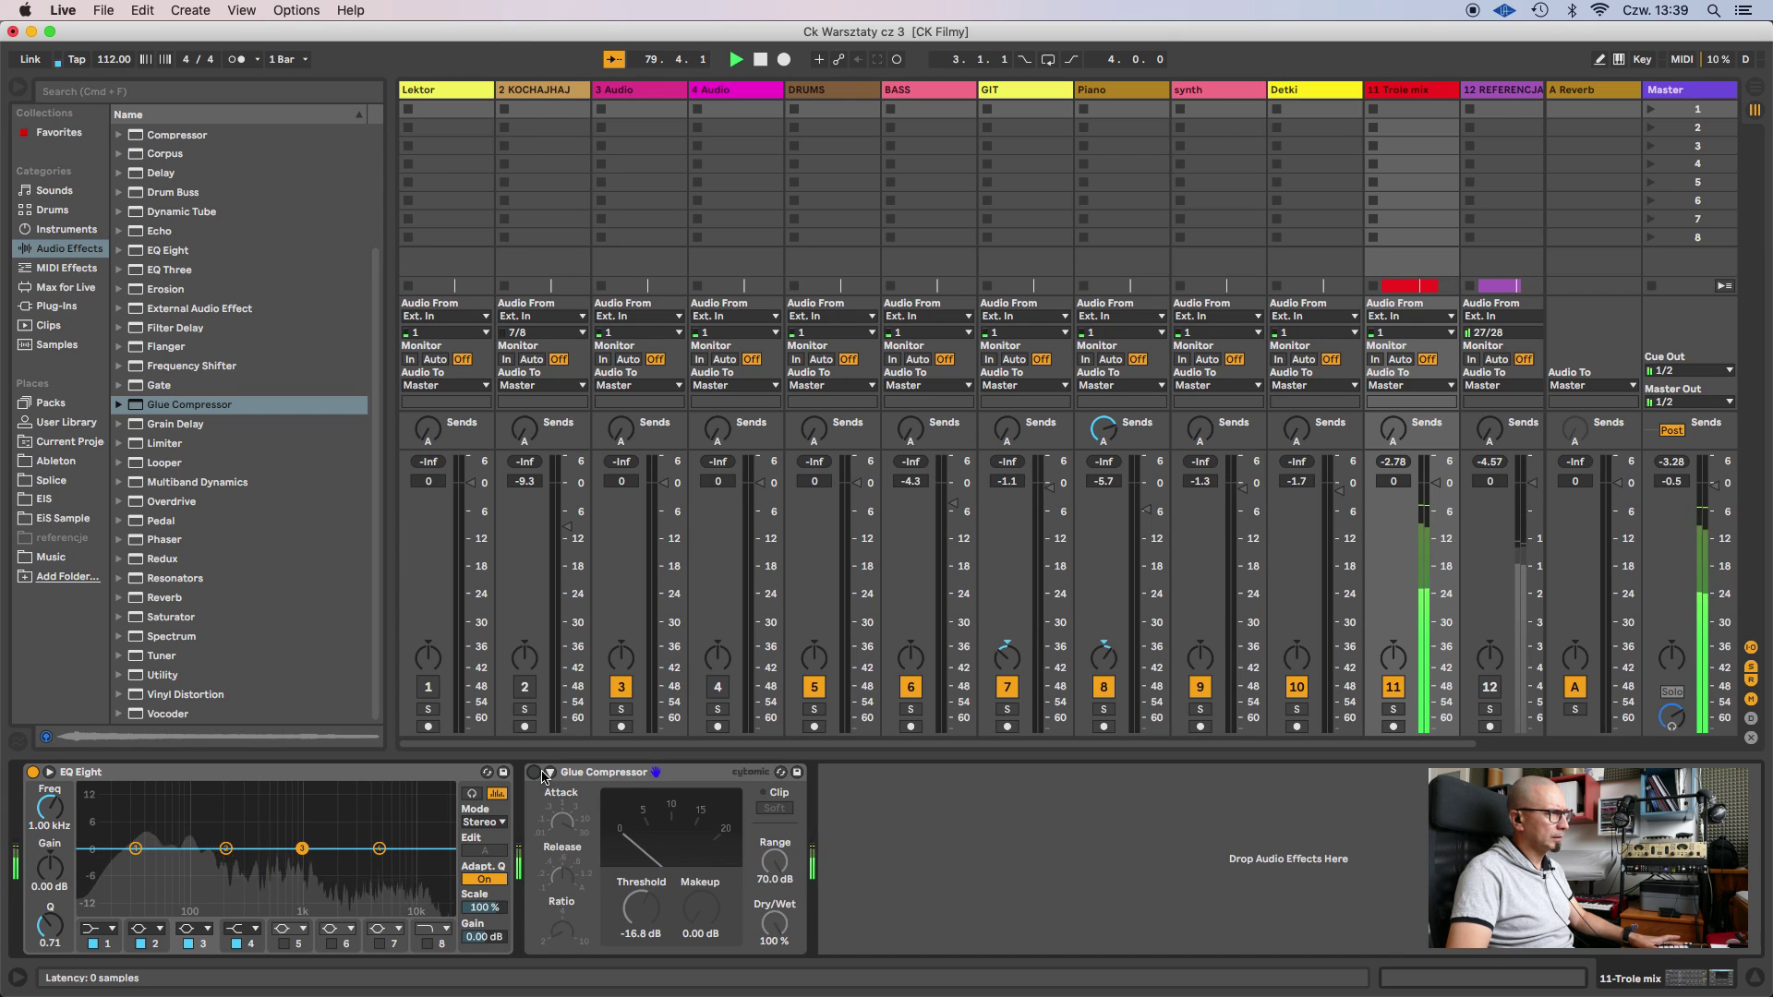
{"action": "key", "text": "space"}
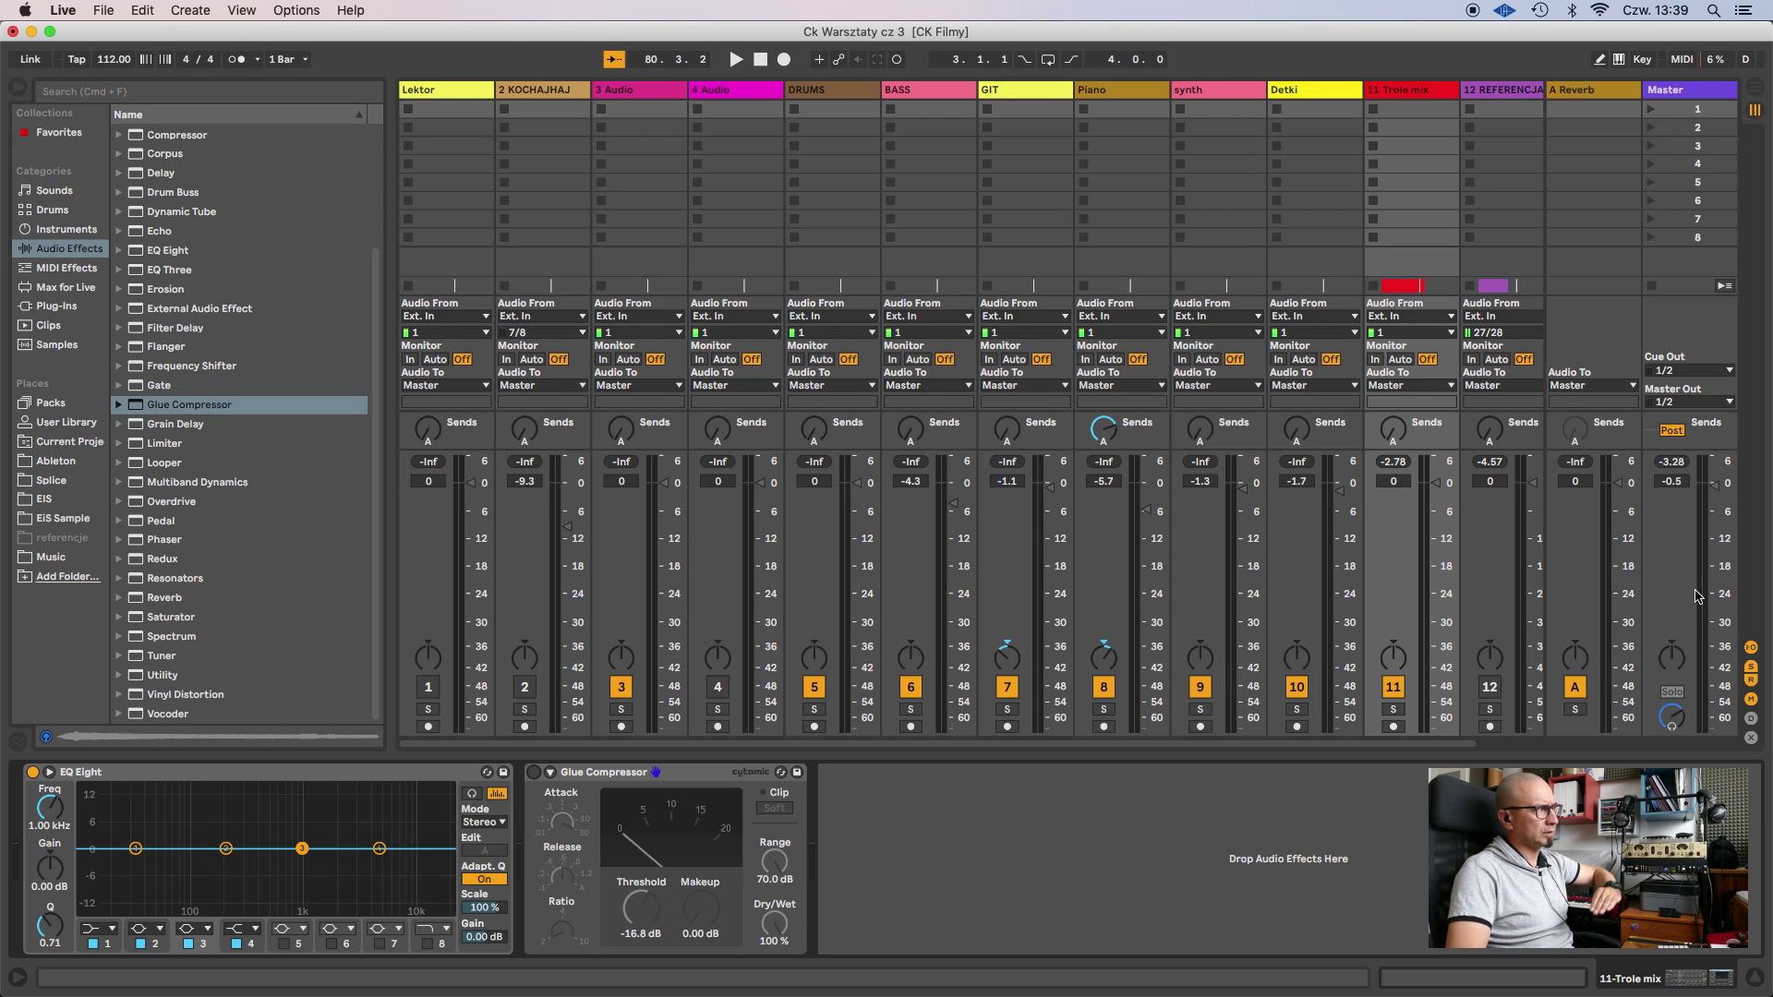
{"action": "left_click", "coordinate": [534, 772]}
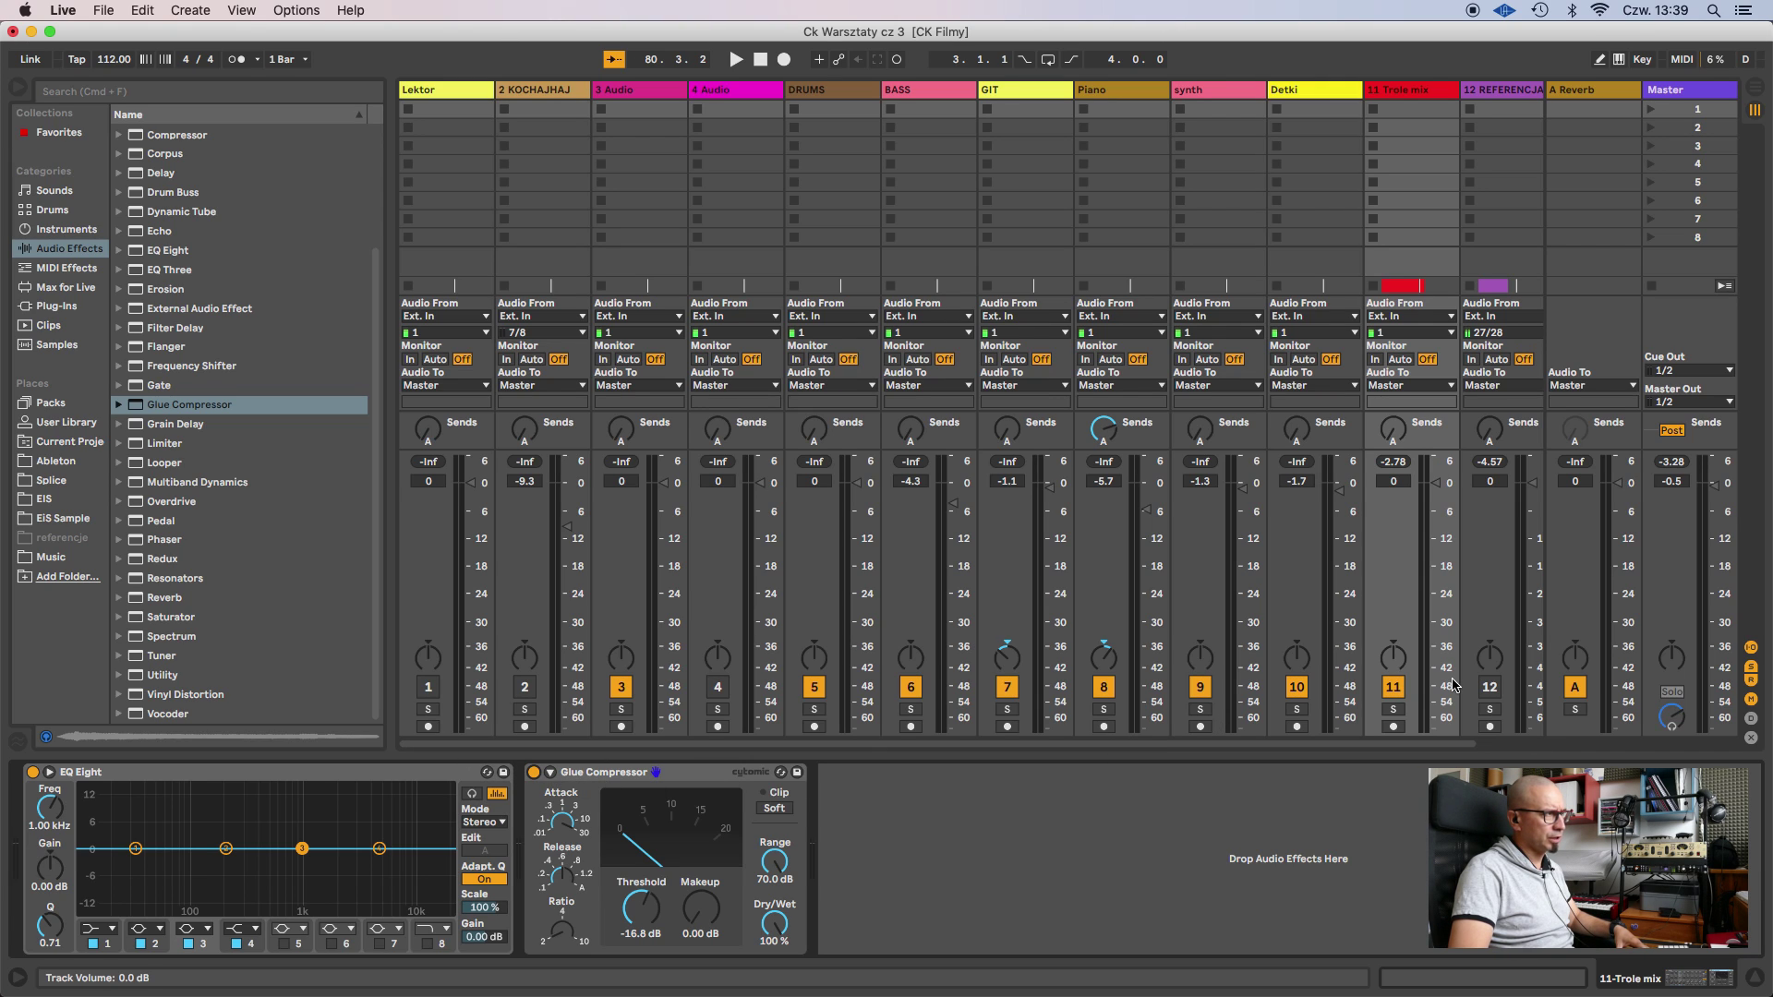
Lower the Glue Compressor's Threshold to -20.3 dB while playing the Trole mix, and return to the Arrangement View.
{"action": "key", "text": "space"}
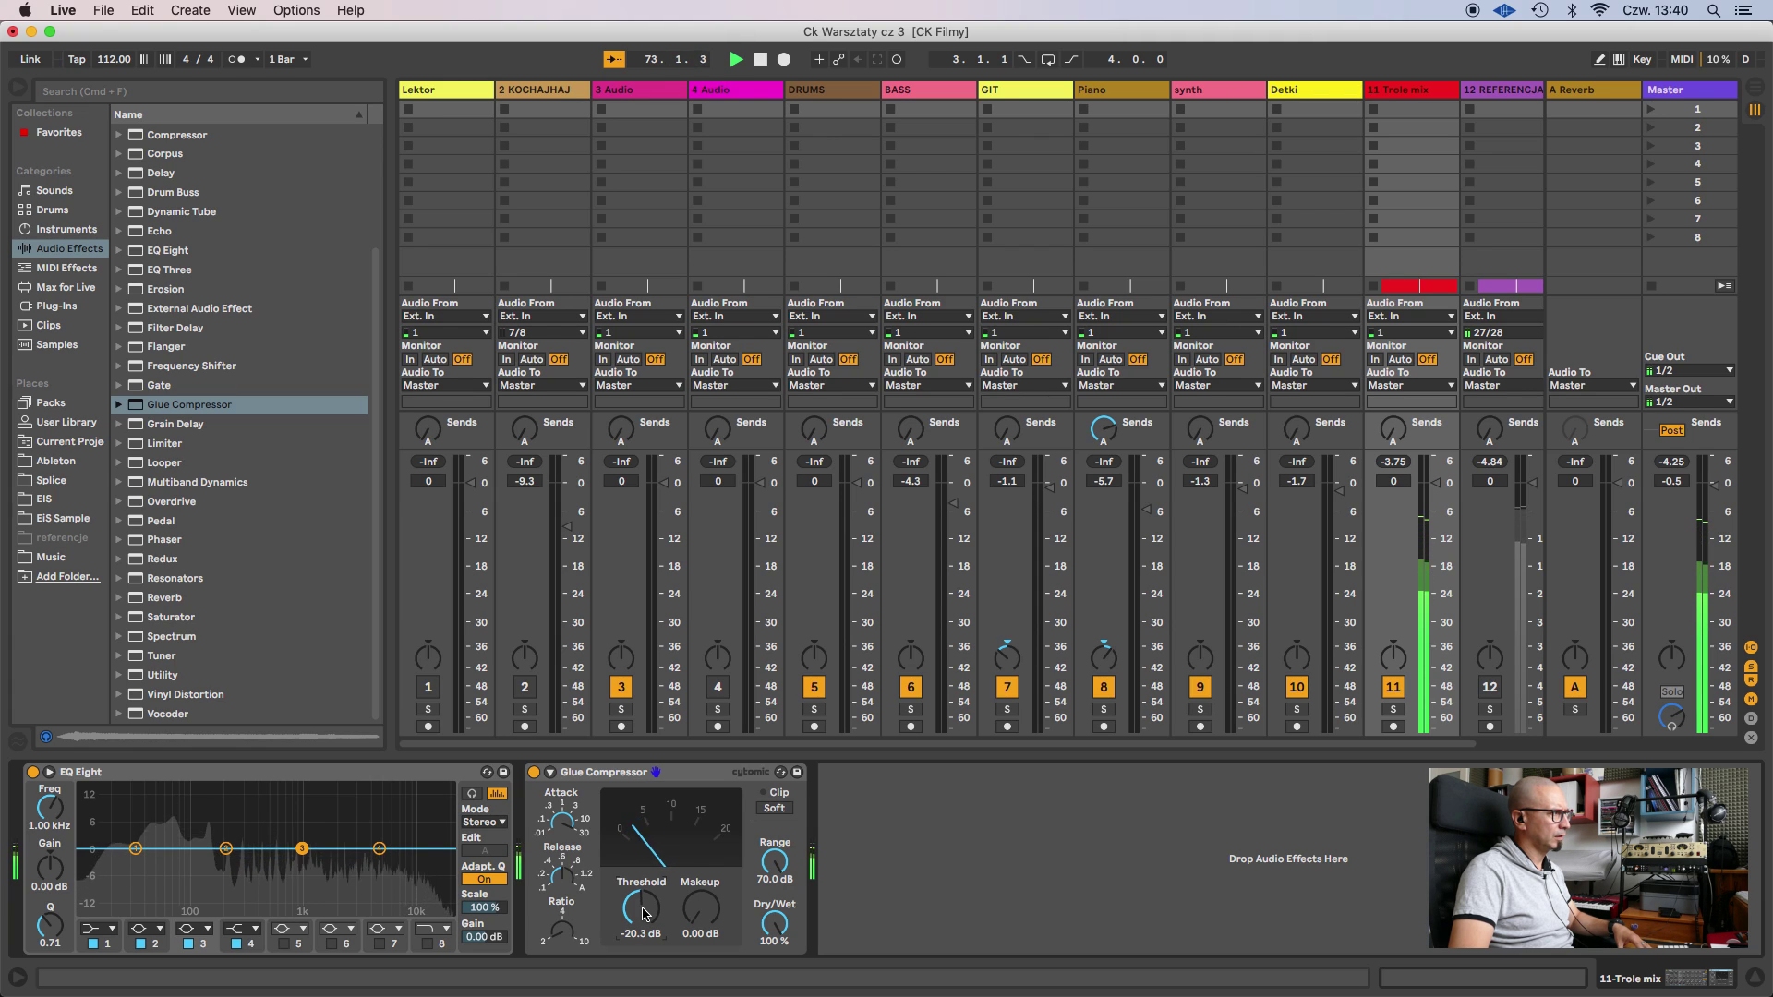
{"action": "key", "text": "space"}
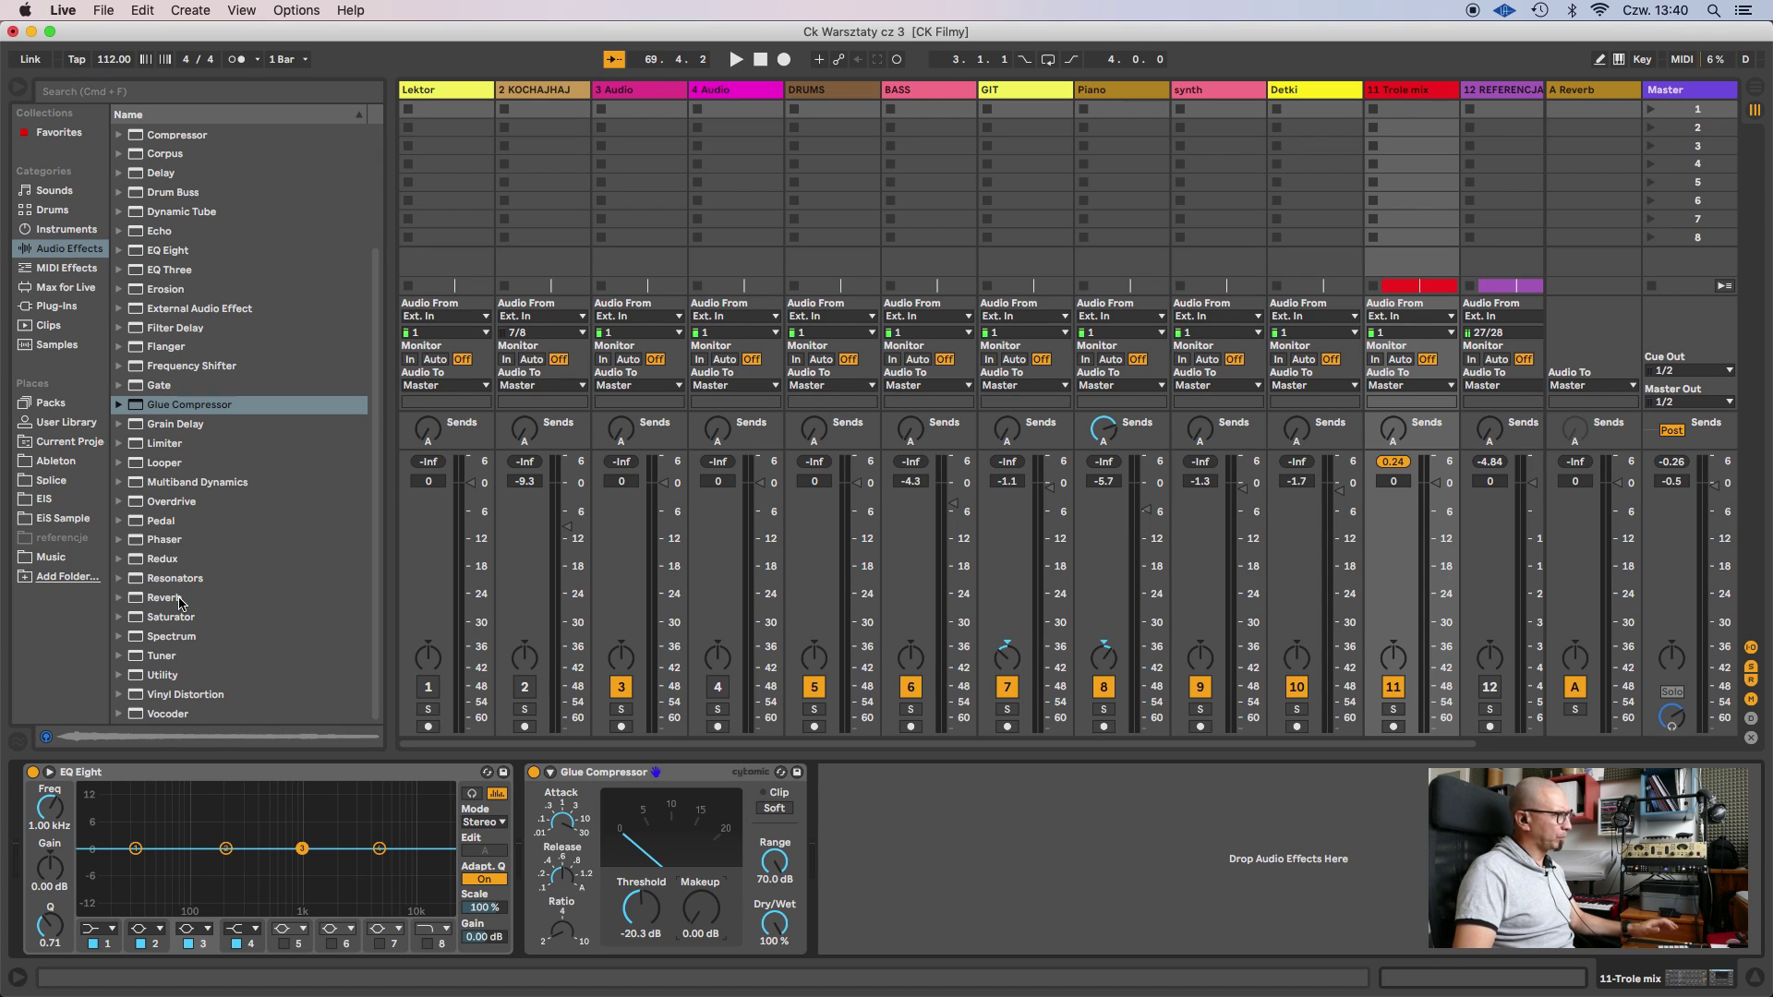
{"action": "key", "text": "Tab"}
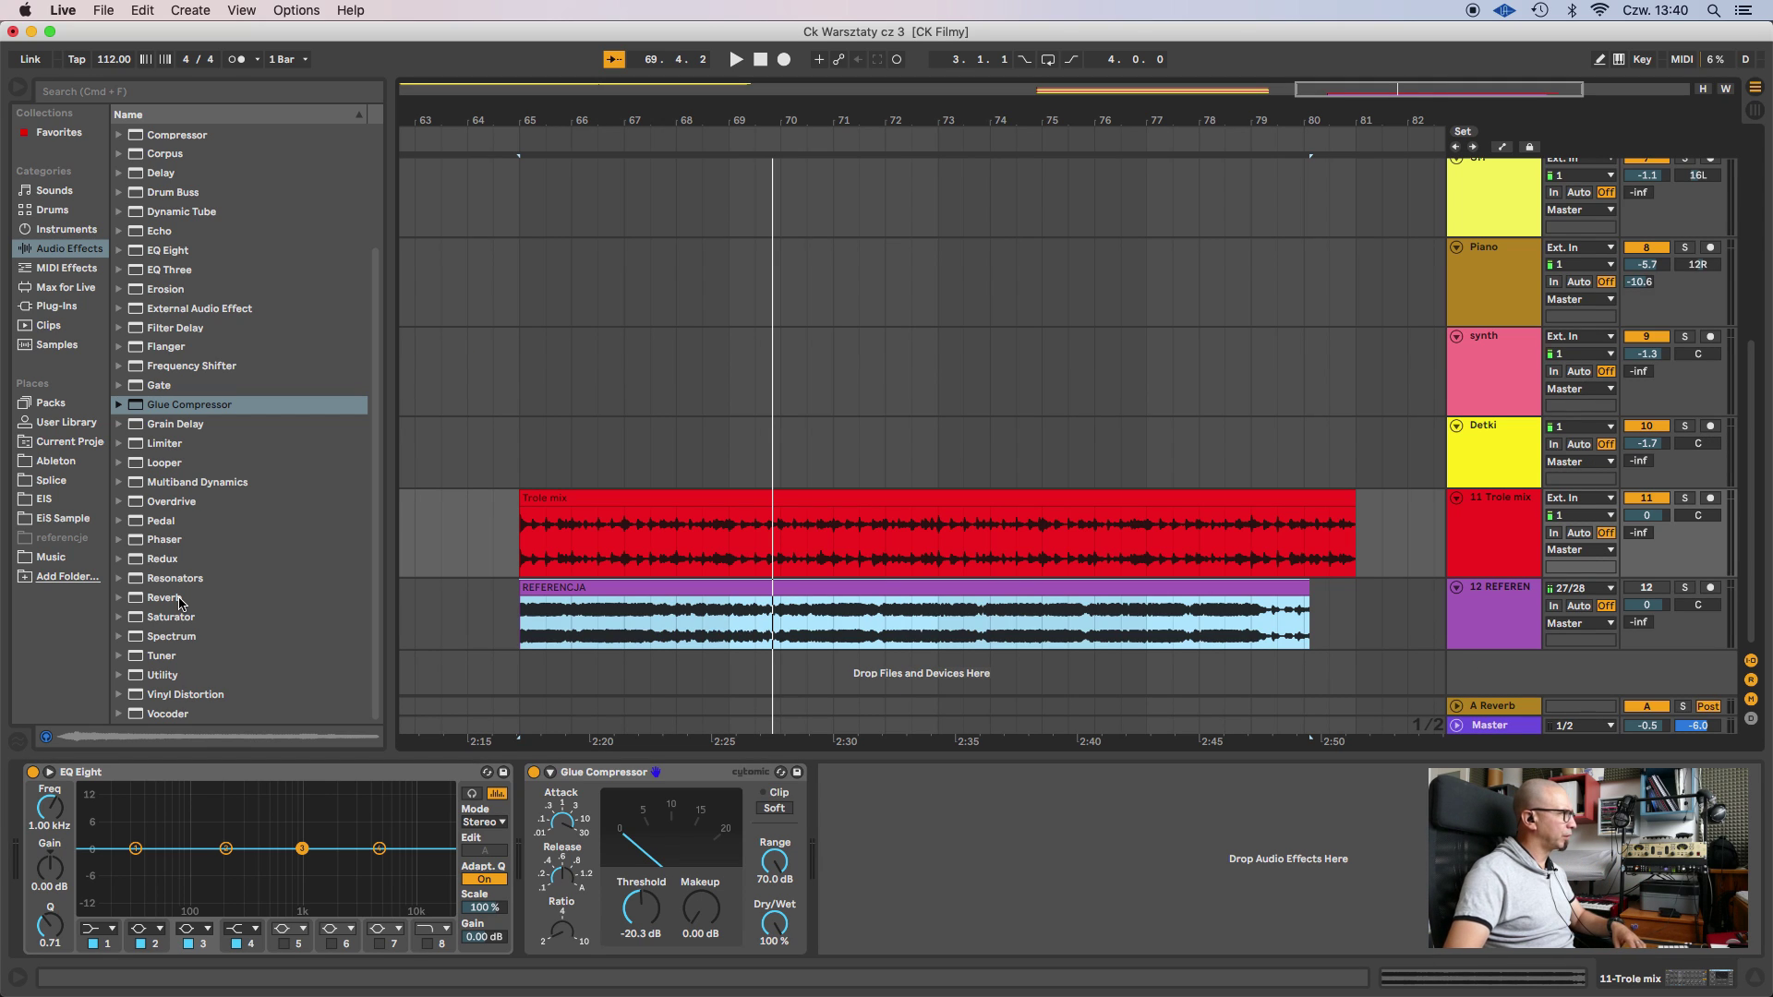
Insert Utility's Wide Stereo preset after the Glue Compressor and compare the playing mix with it bypassed and active.
{"action": "left_click", "coordinate": [118, 679]}
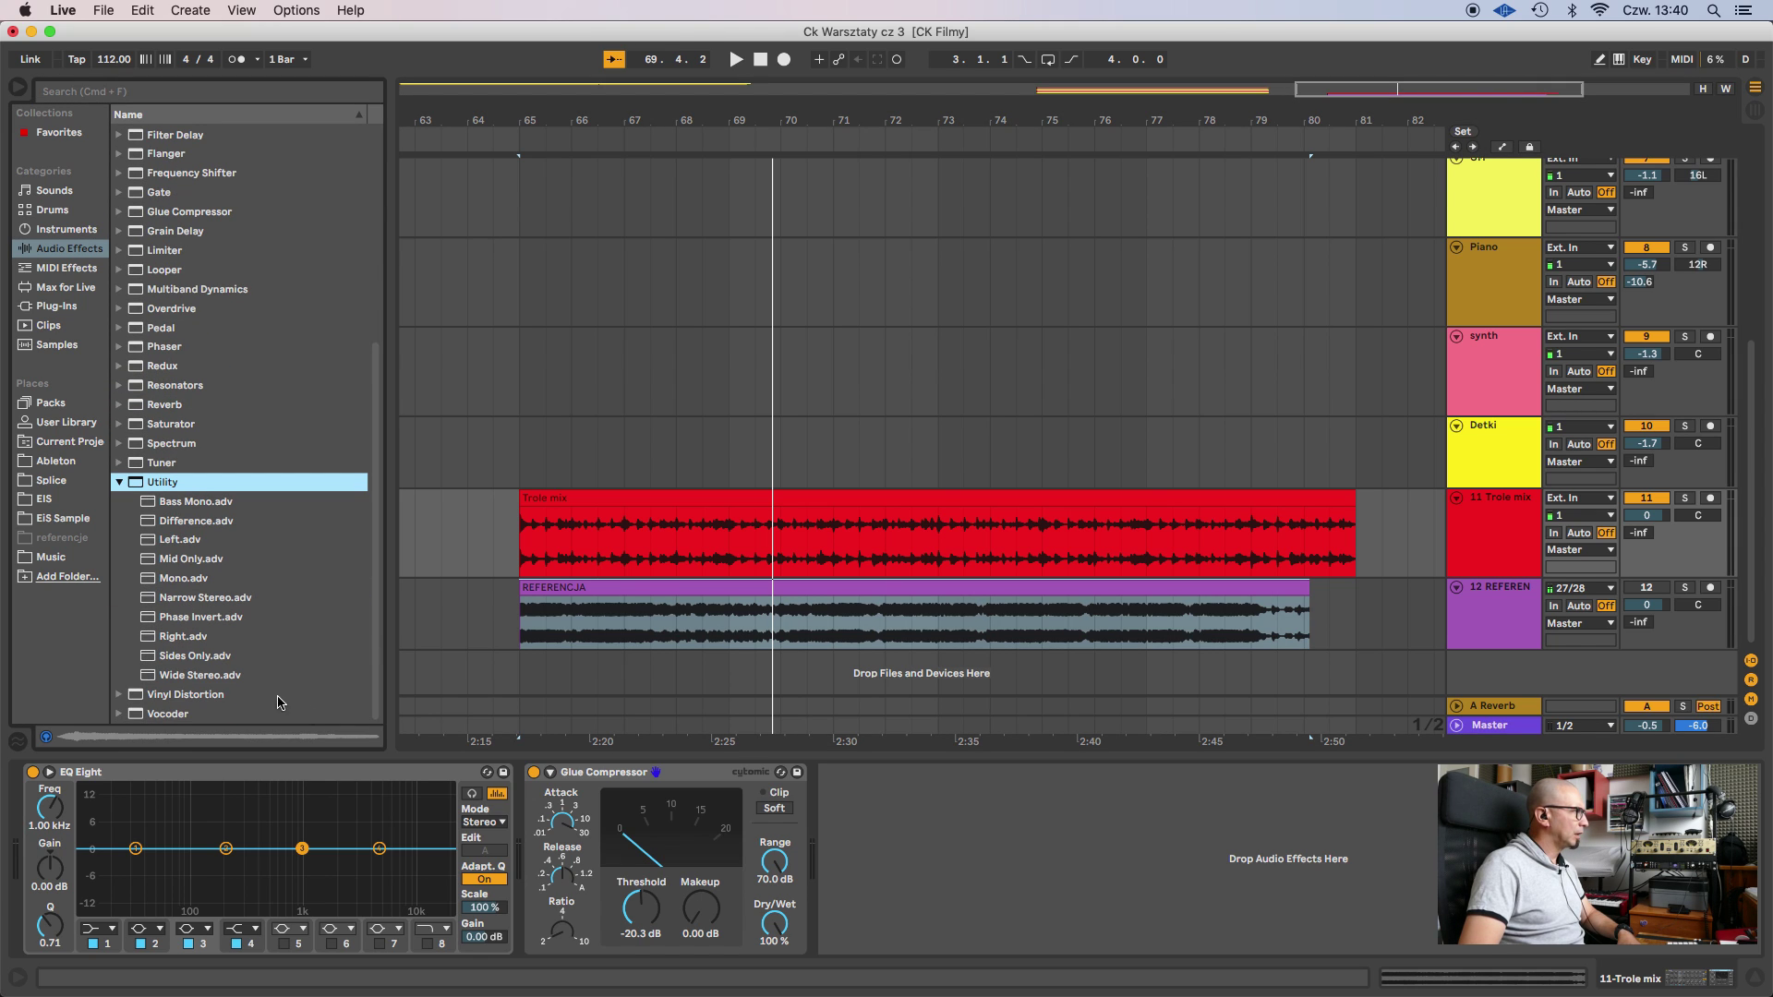
{"action": "left_click_drag", "start_coordinate": [145, 680], "coordinate": [924, 845]}
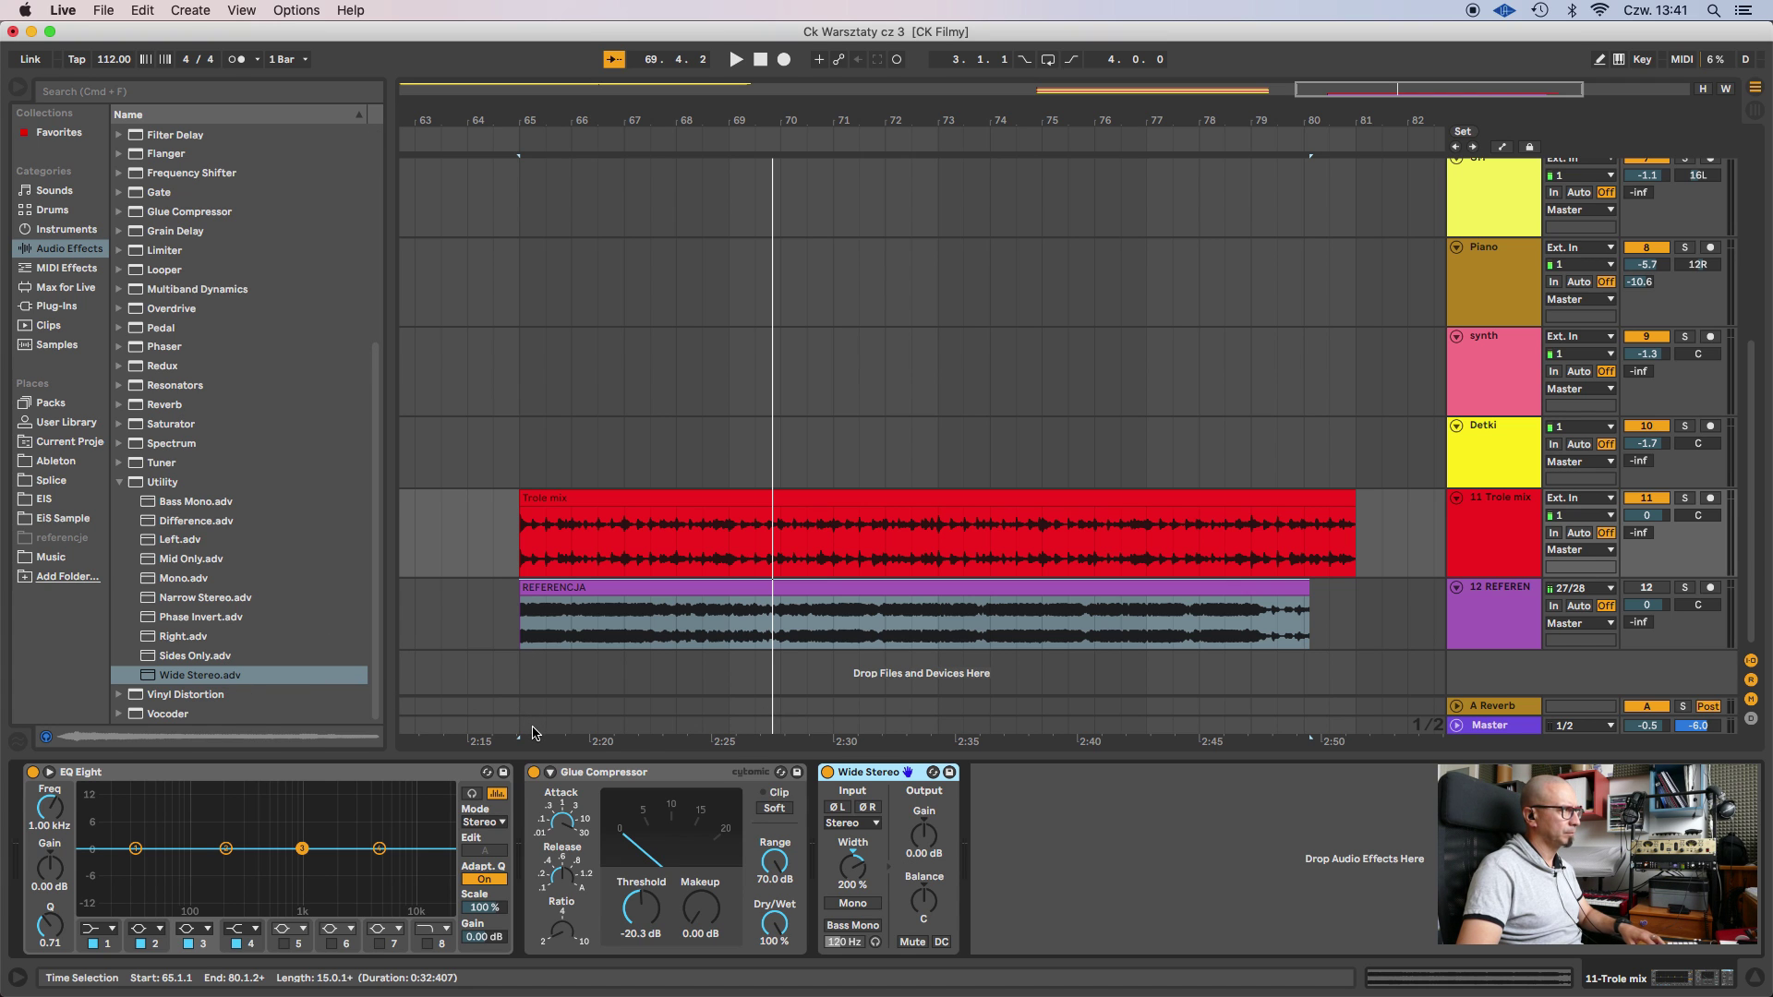
{"action": "key", "text": "space"}
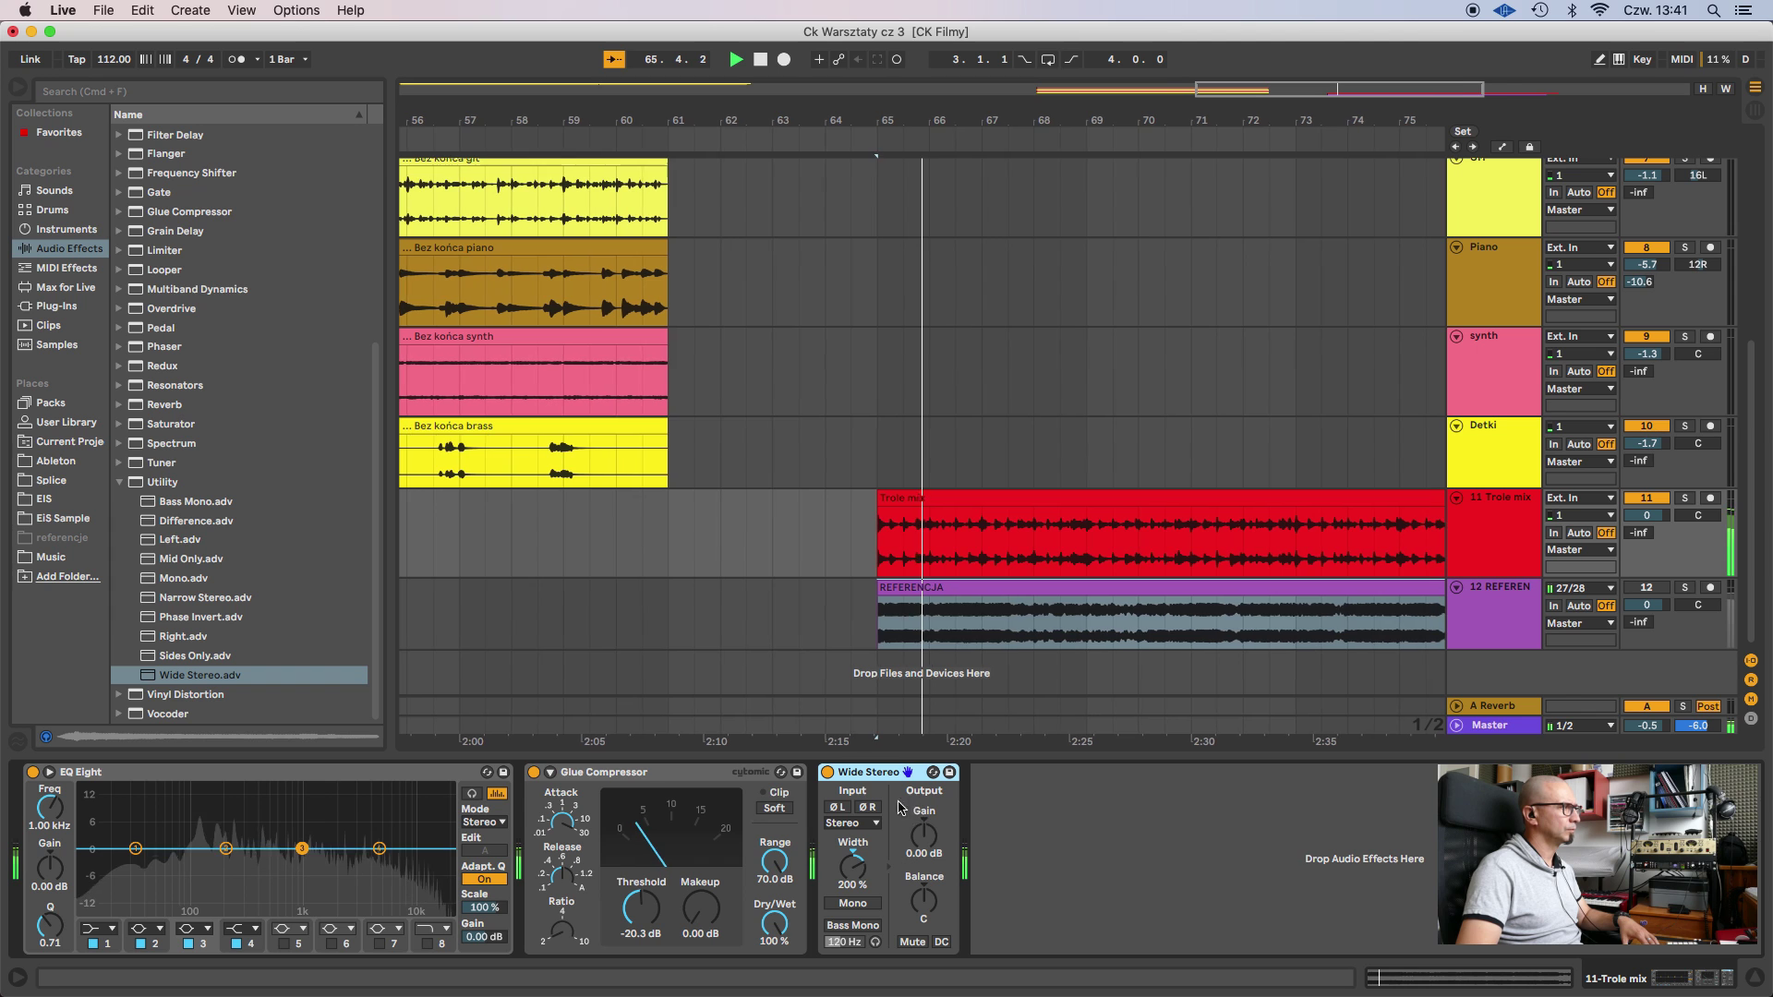
{"action": "left_click", "coordinate": [827, 772]}
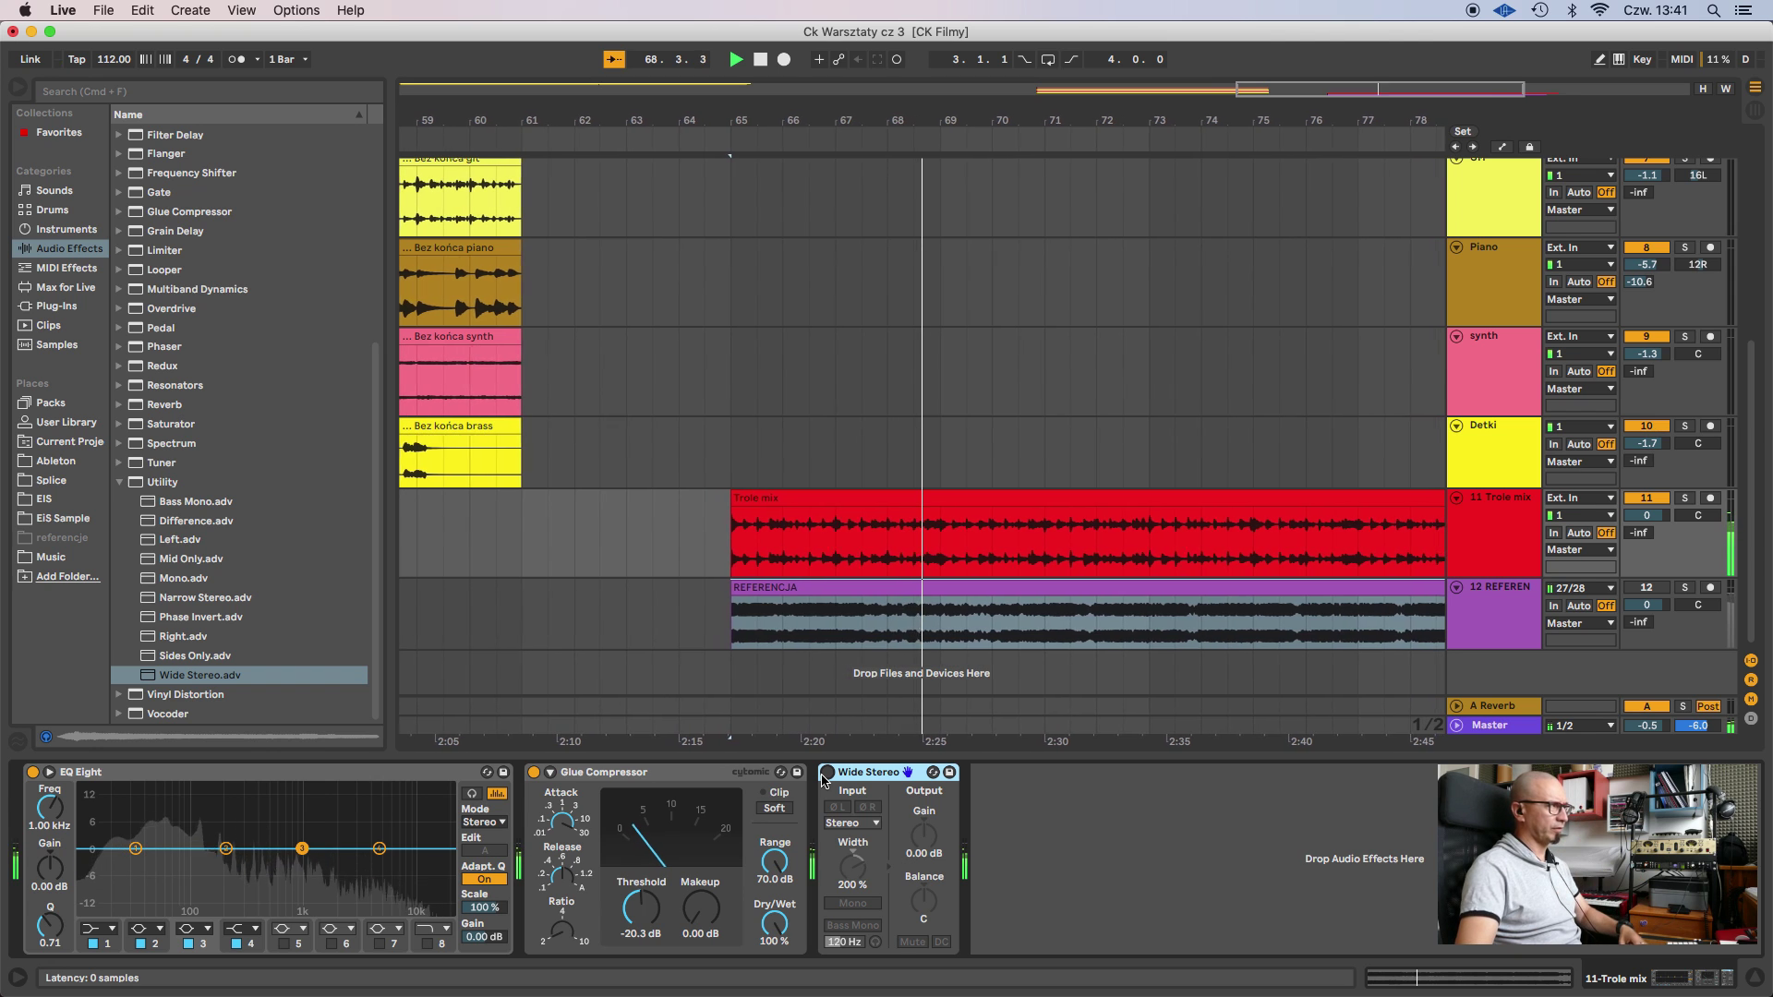
{"action": "left_click", "coordinate": [828, 772]}
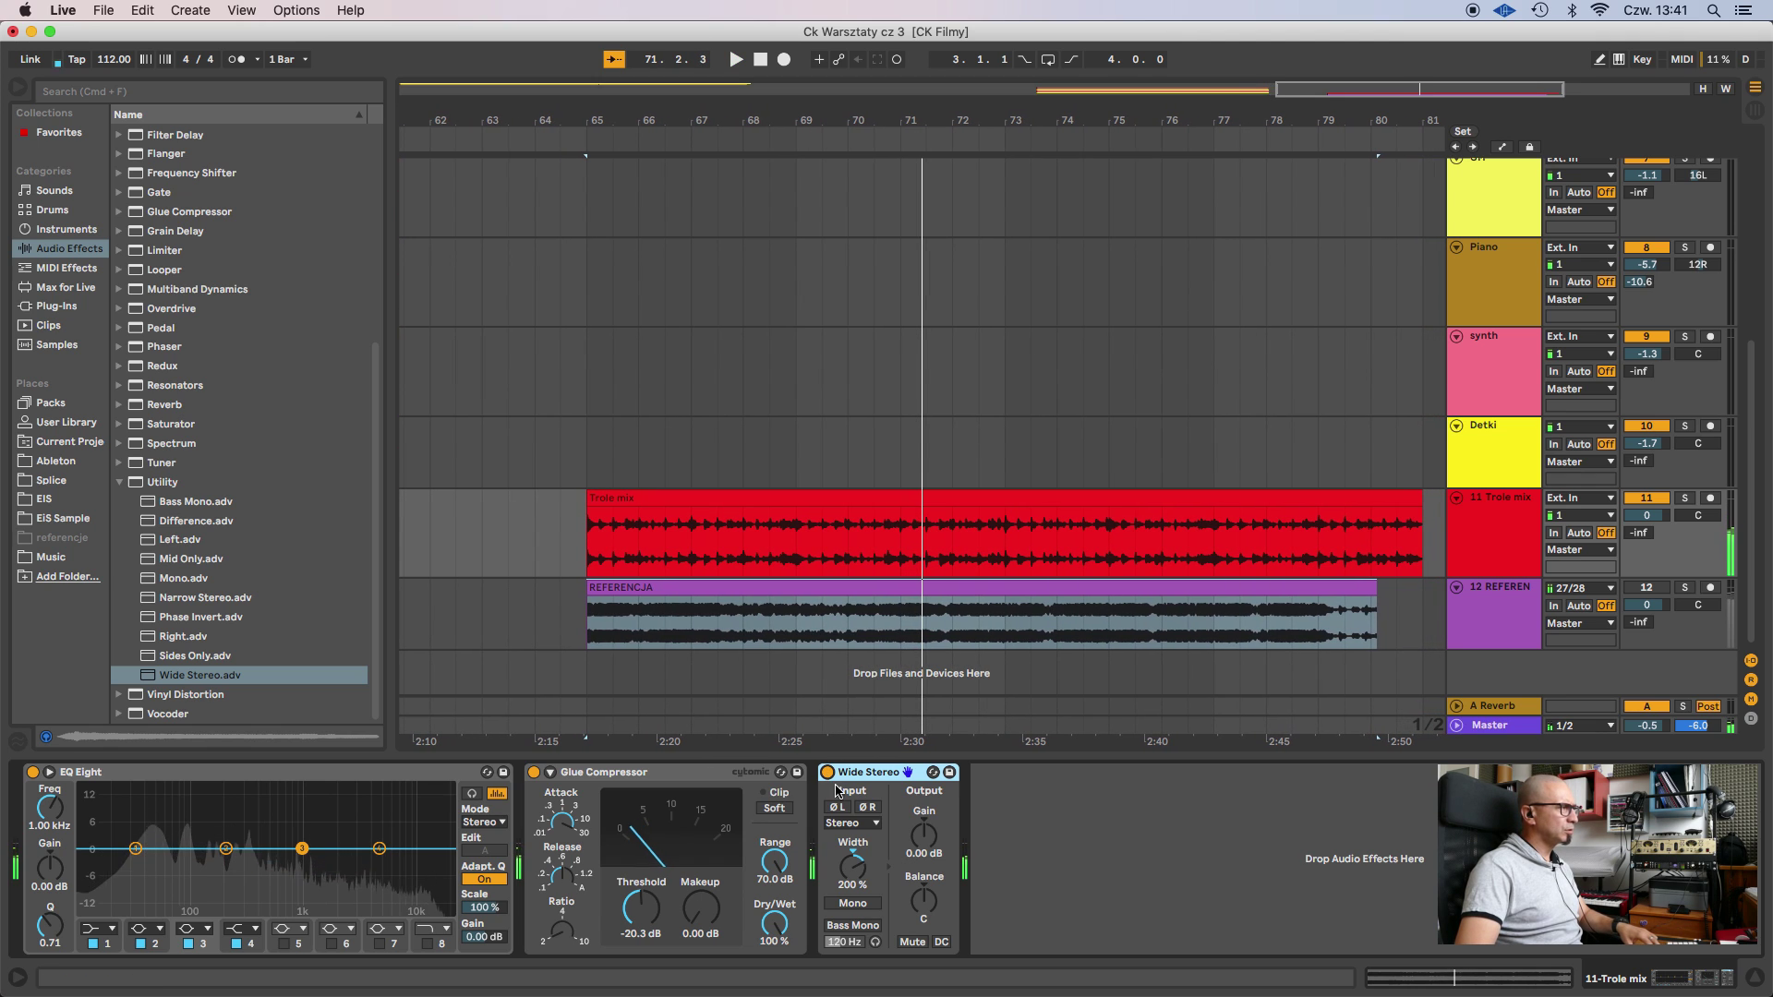
{"action": "key", "text": "space"}
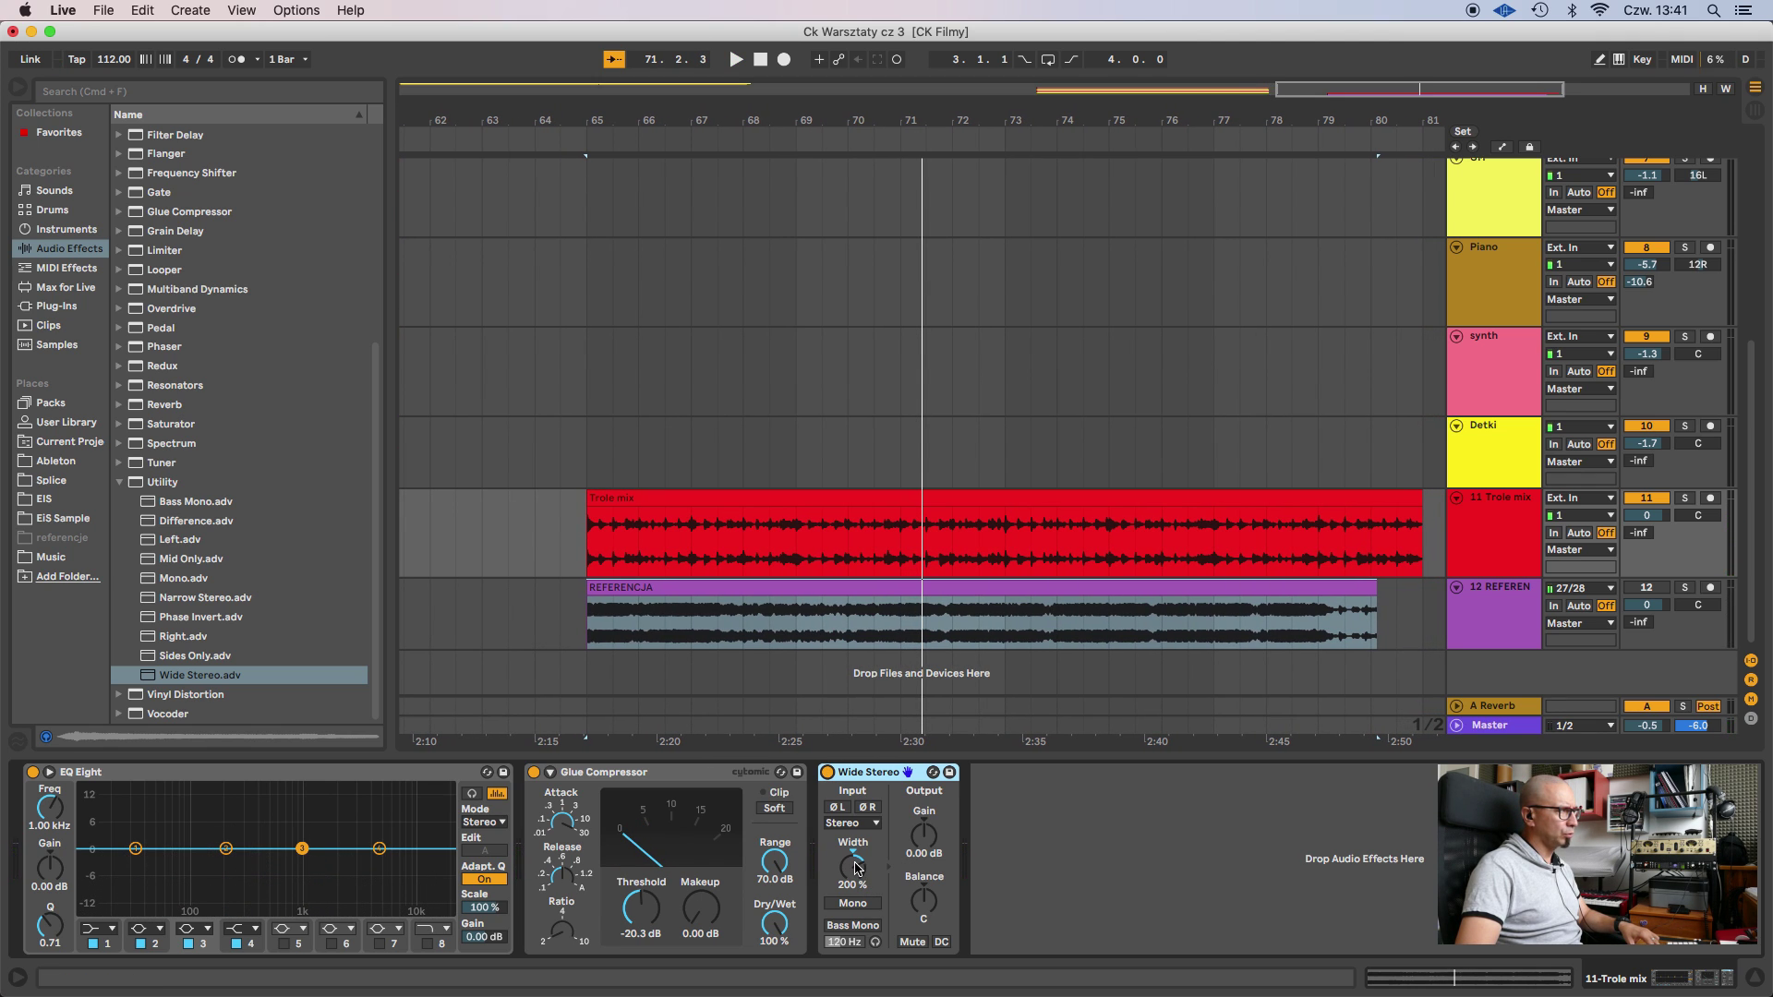
Reset Wide Stereo's Width to 100% and raise it to 157% while playing the mix.
{"action": "left_click", "coordinate": [858, 868]}
{"action": "key", "text": "Delete"}
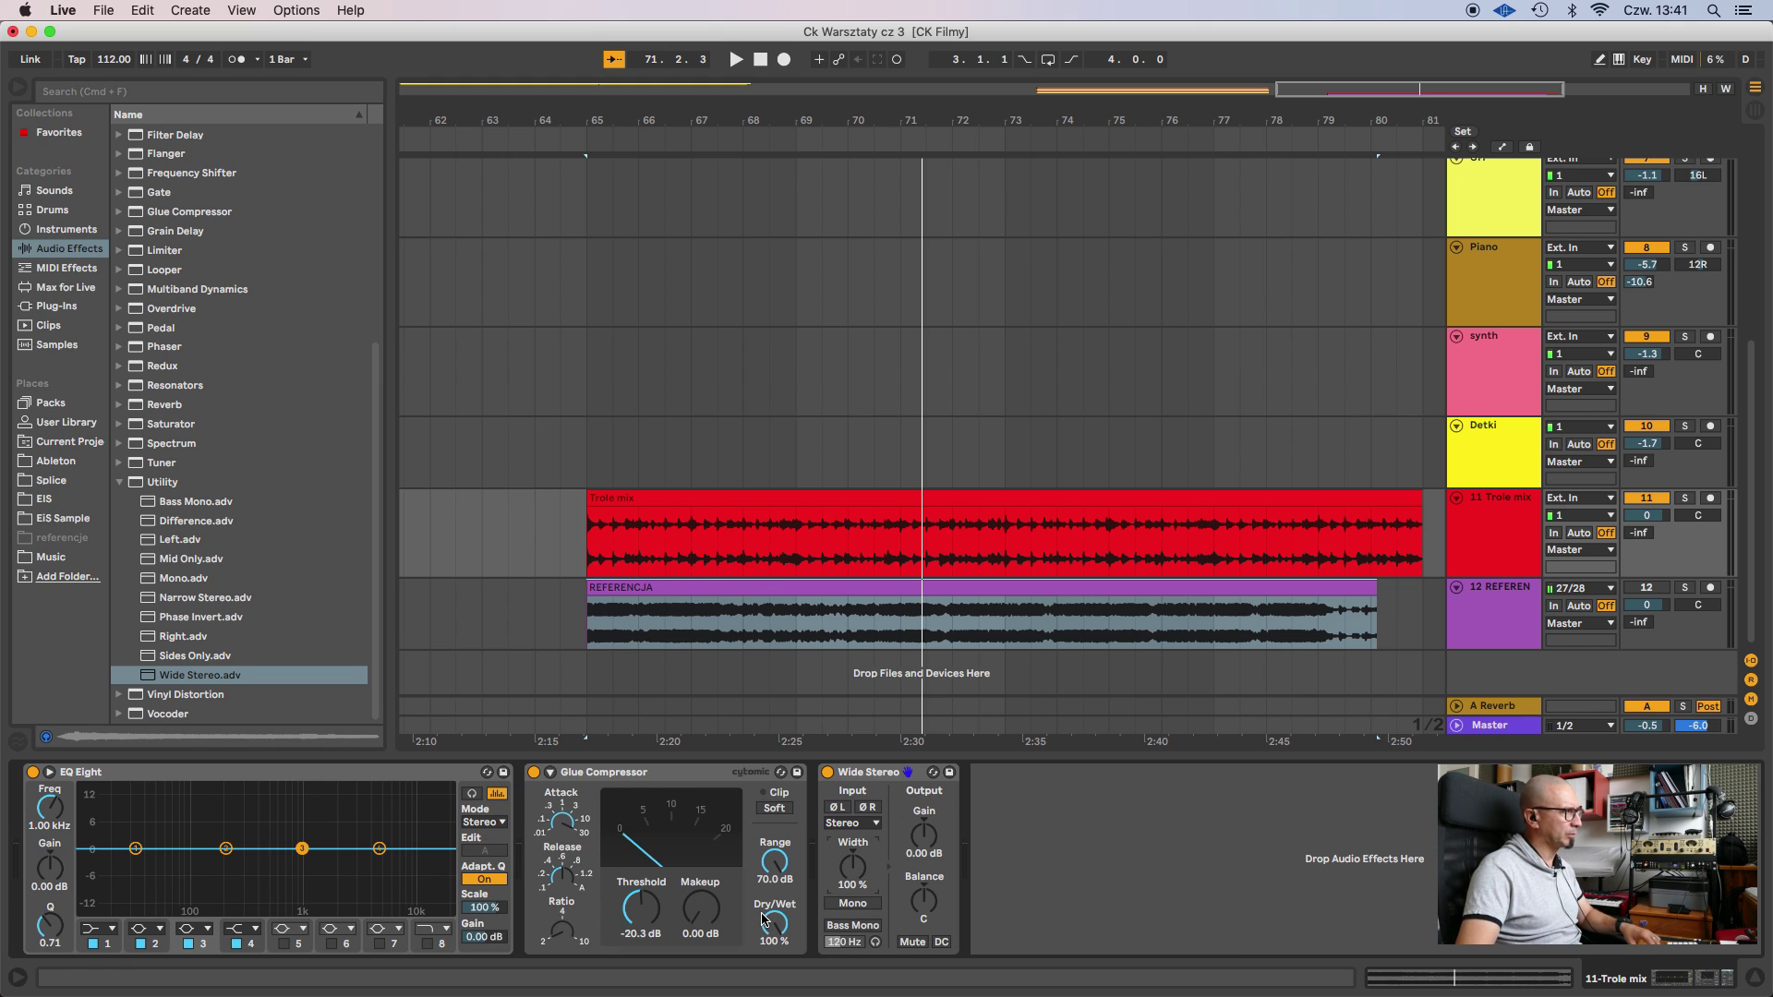
{"action": "key", "text": "space"}
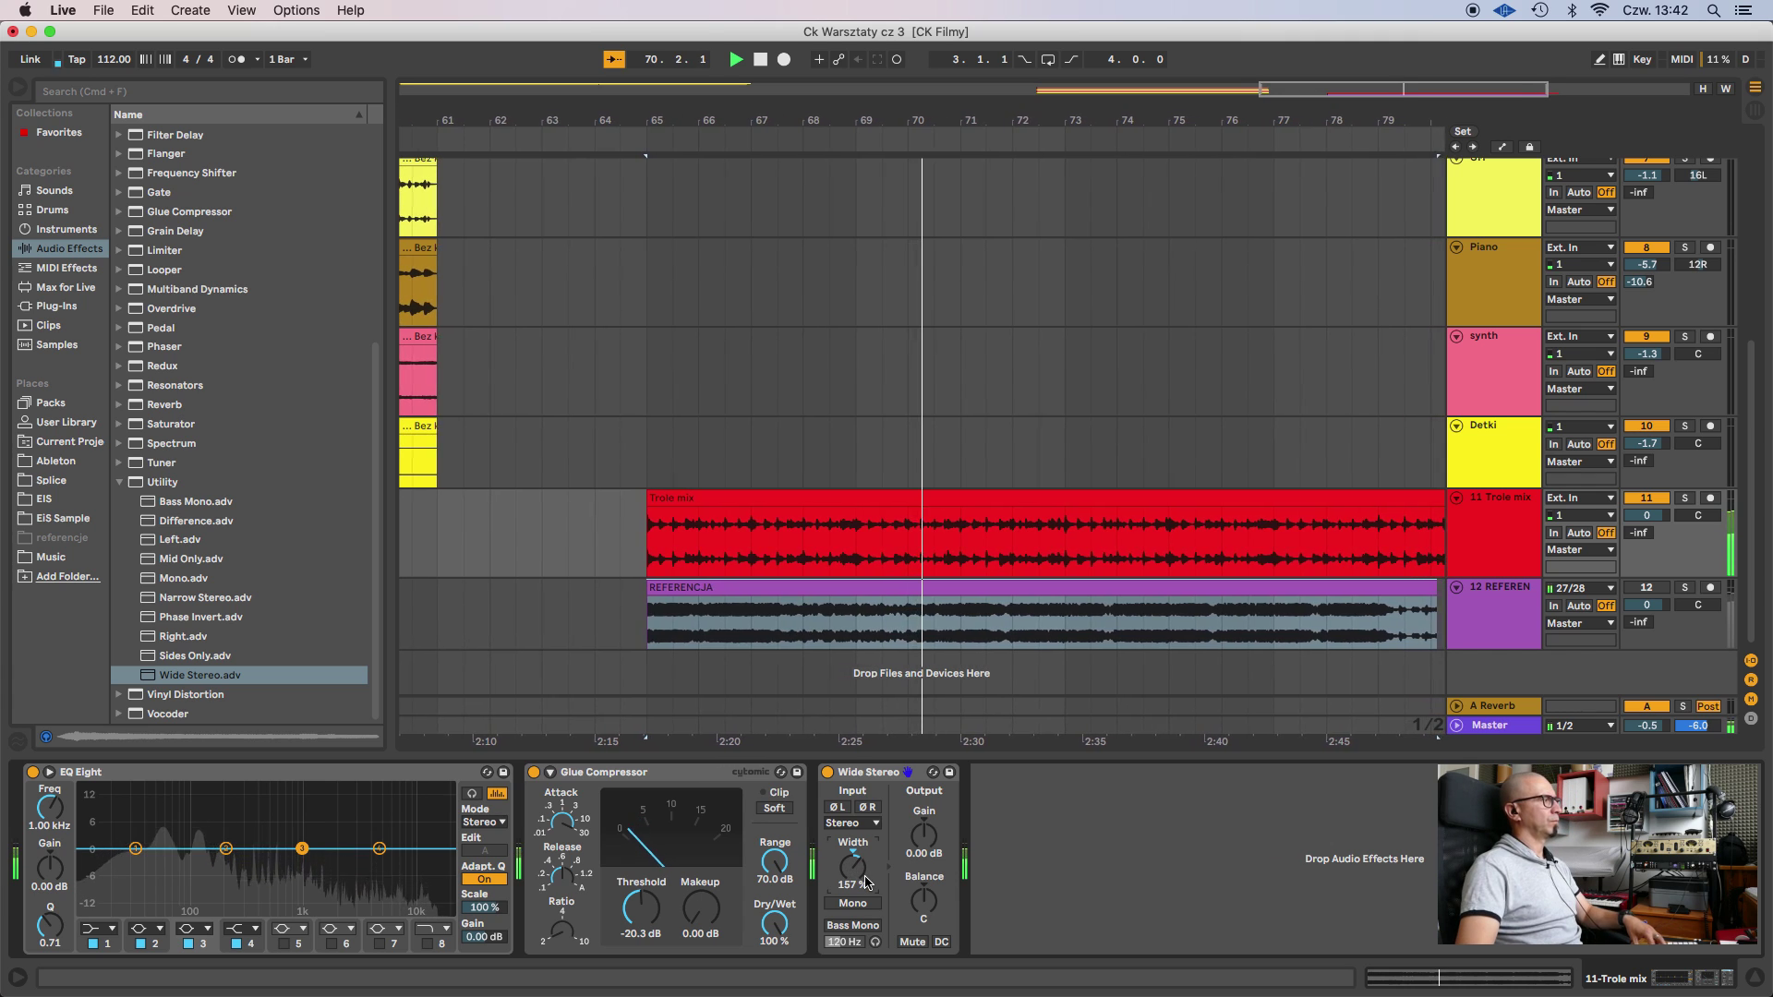
{"action": "key", "text": "space"}
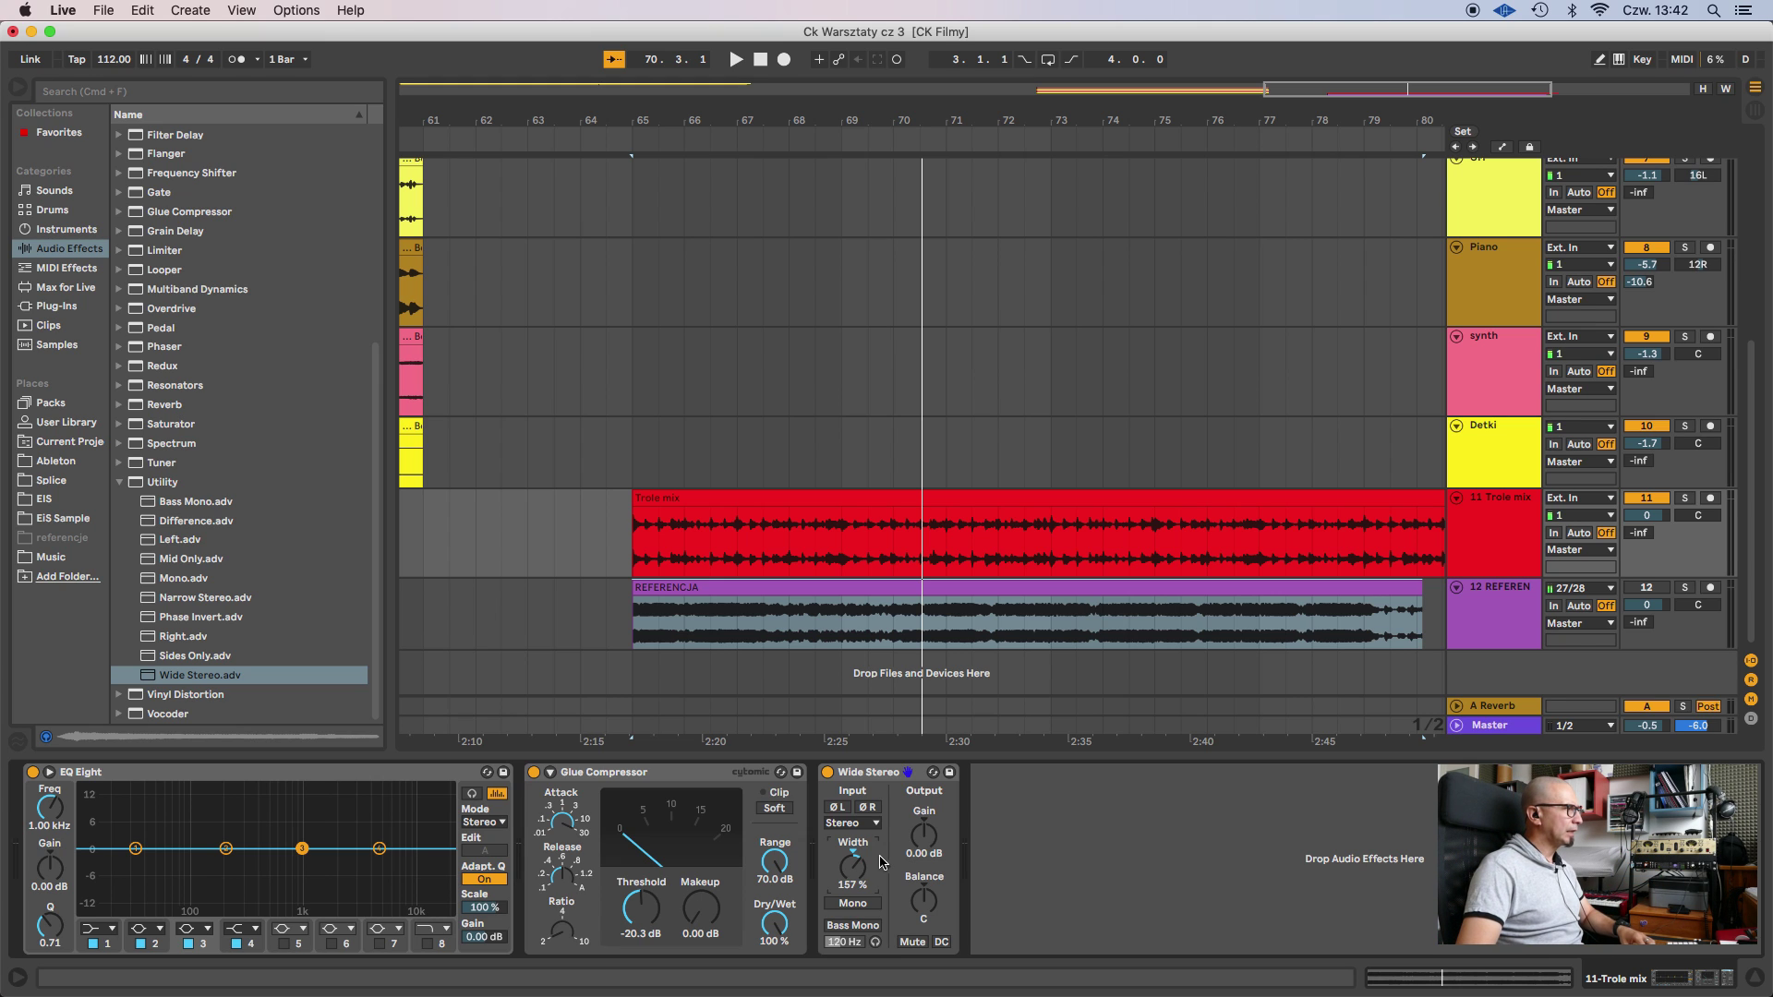
Enable Bass Mono at 120 Hz in Wide Stereo and play the mix to hear it.
{"action": "left_click", "coordinate": [853, 927]}
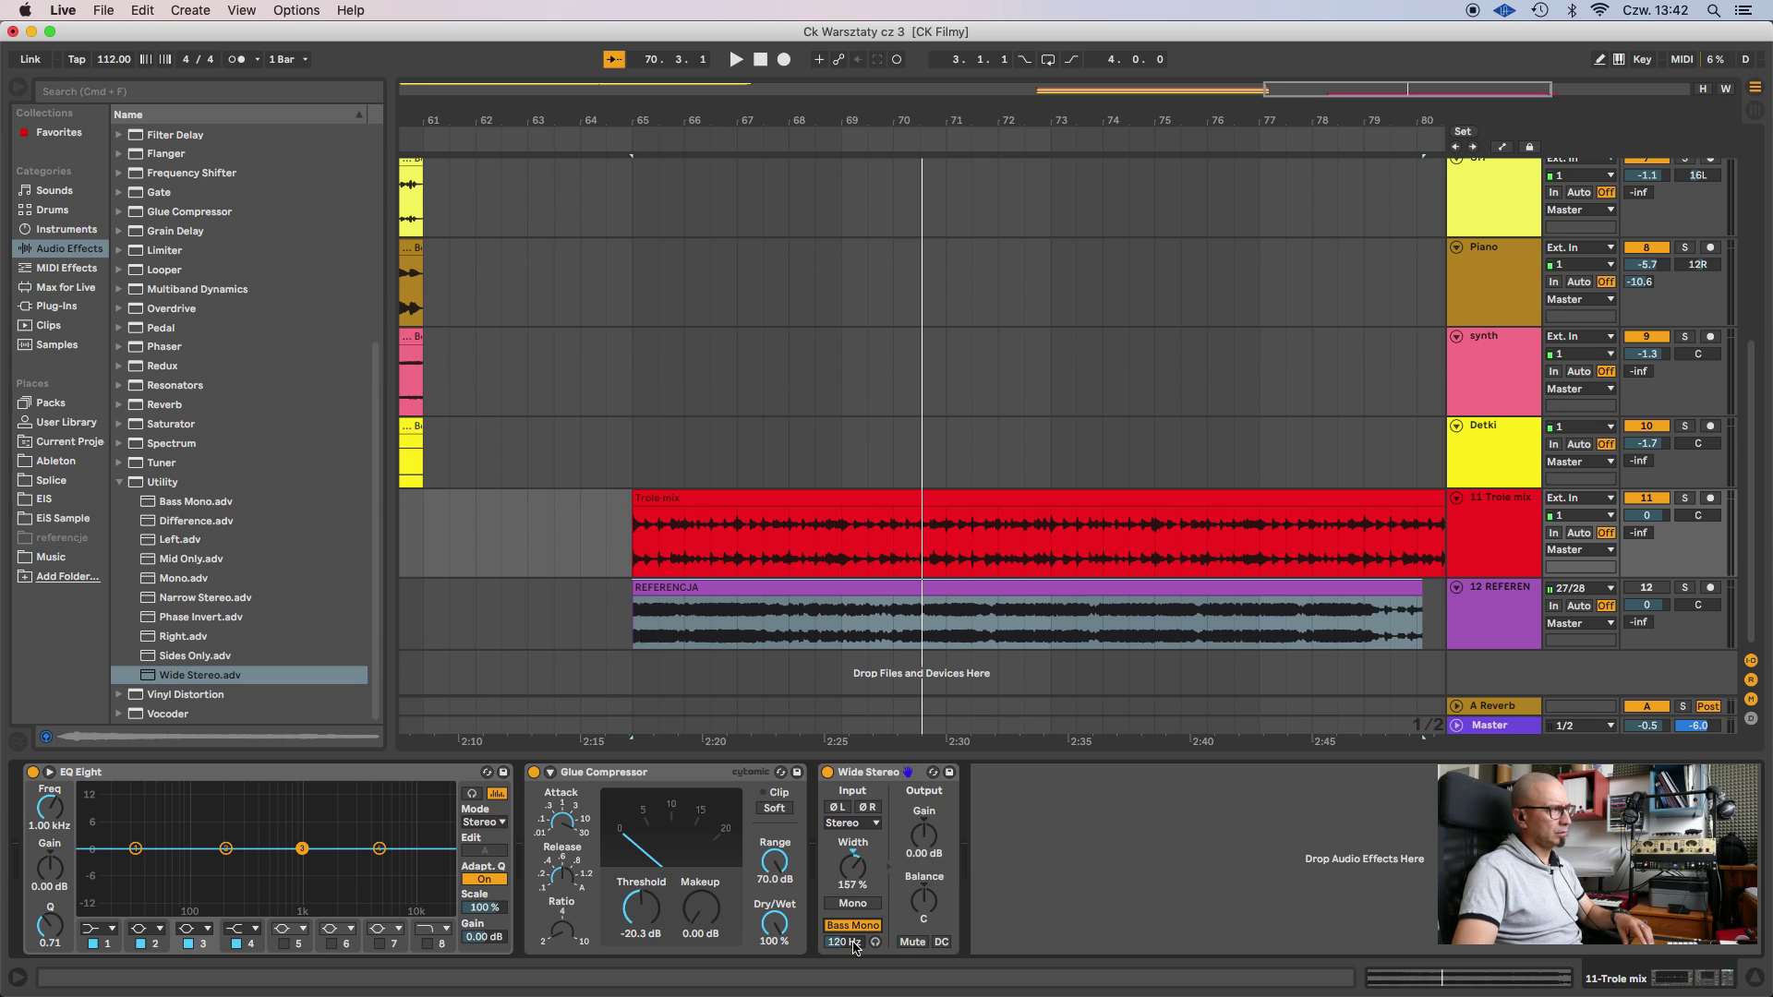
{"action": "key", "text": "space"}
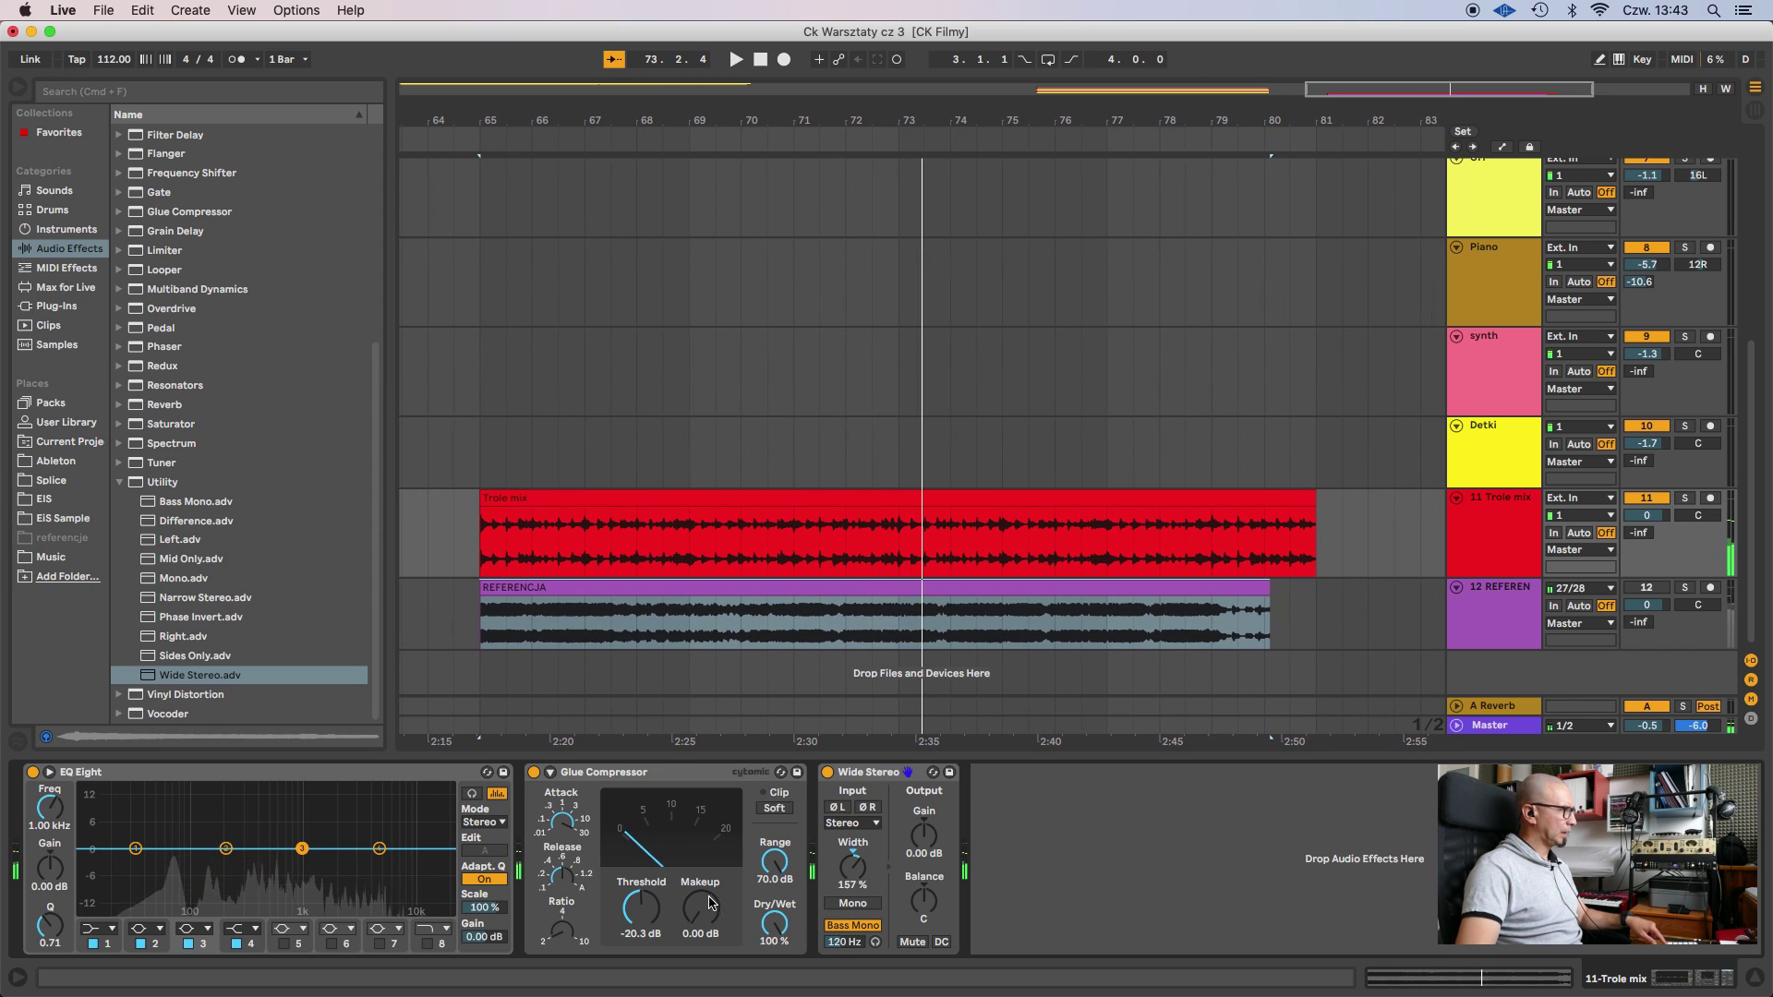
{"action": "key", "text": "space"}
Move EQ Eight to the end of the chain and compare the playing mix with Wide Stereo bypassed and active.
{"action": "left_click_drag", "start_coordinate": [300, 776], "coordinate": [1078, 817]}
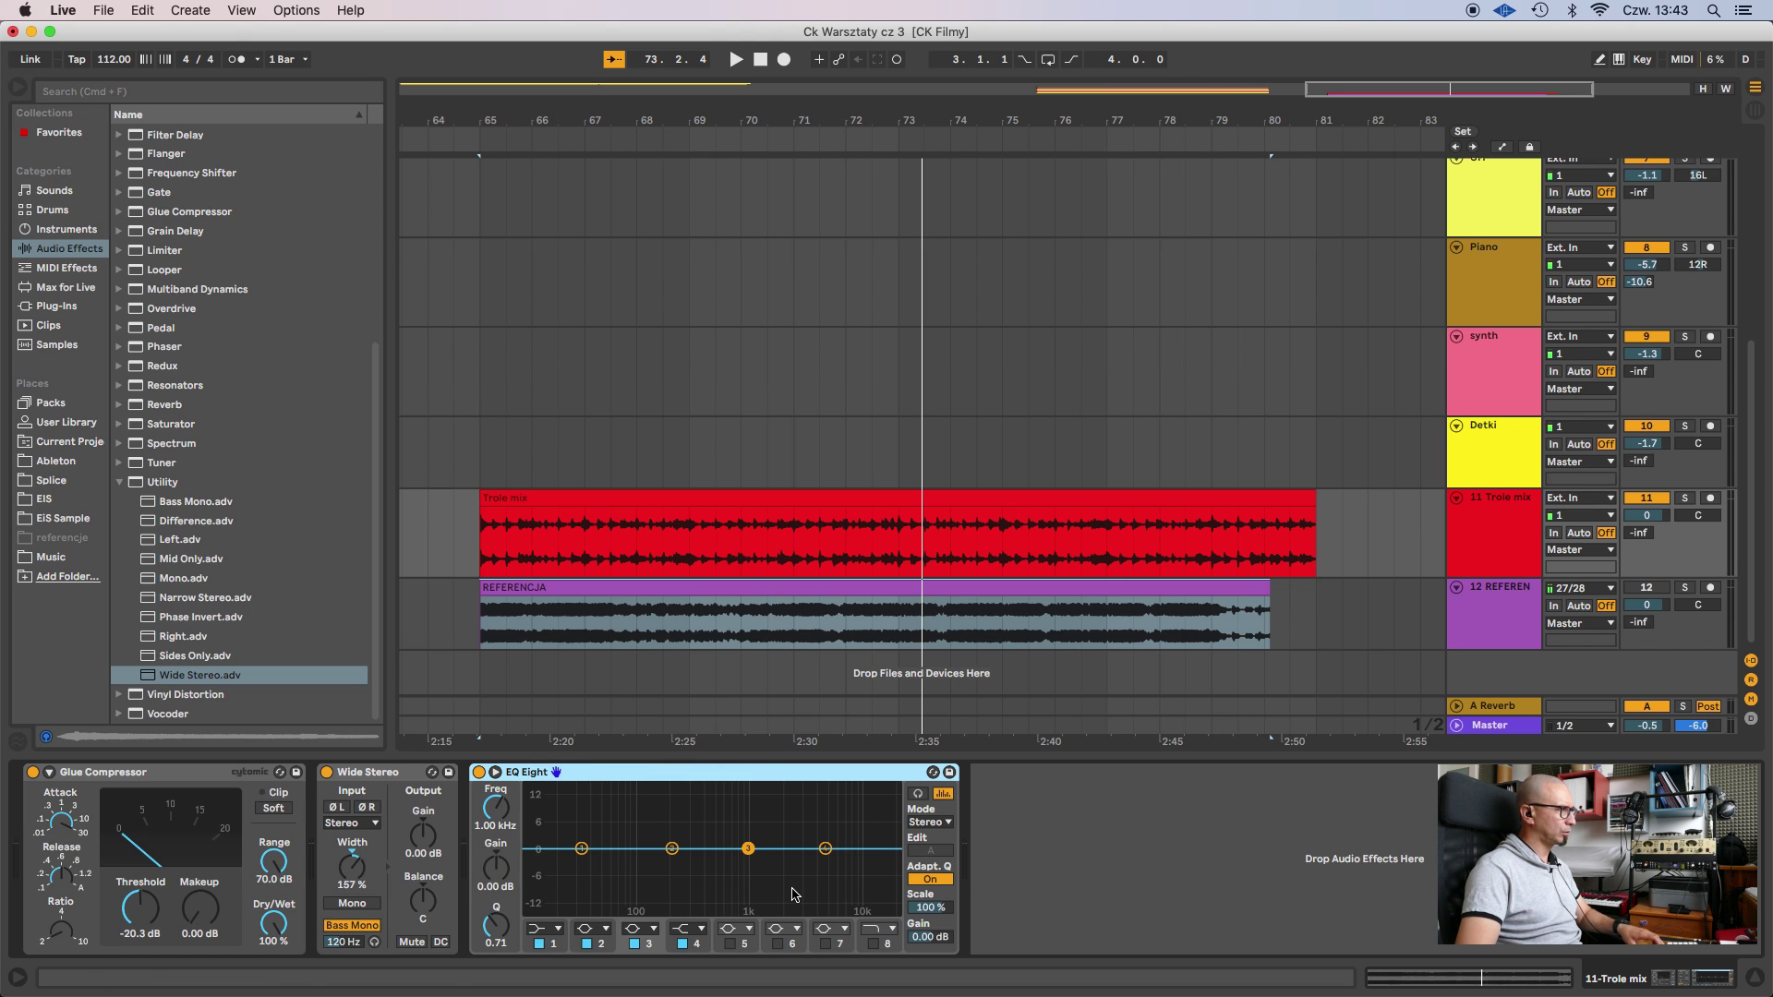
{"action": "key", "text": "space"}
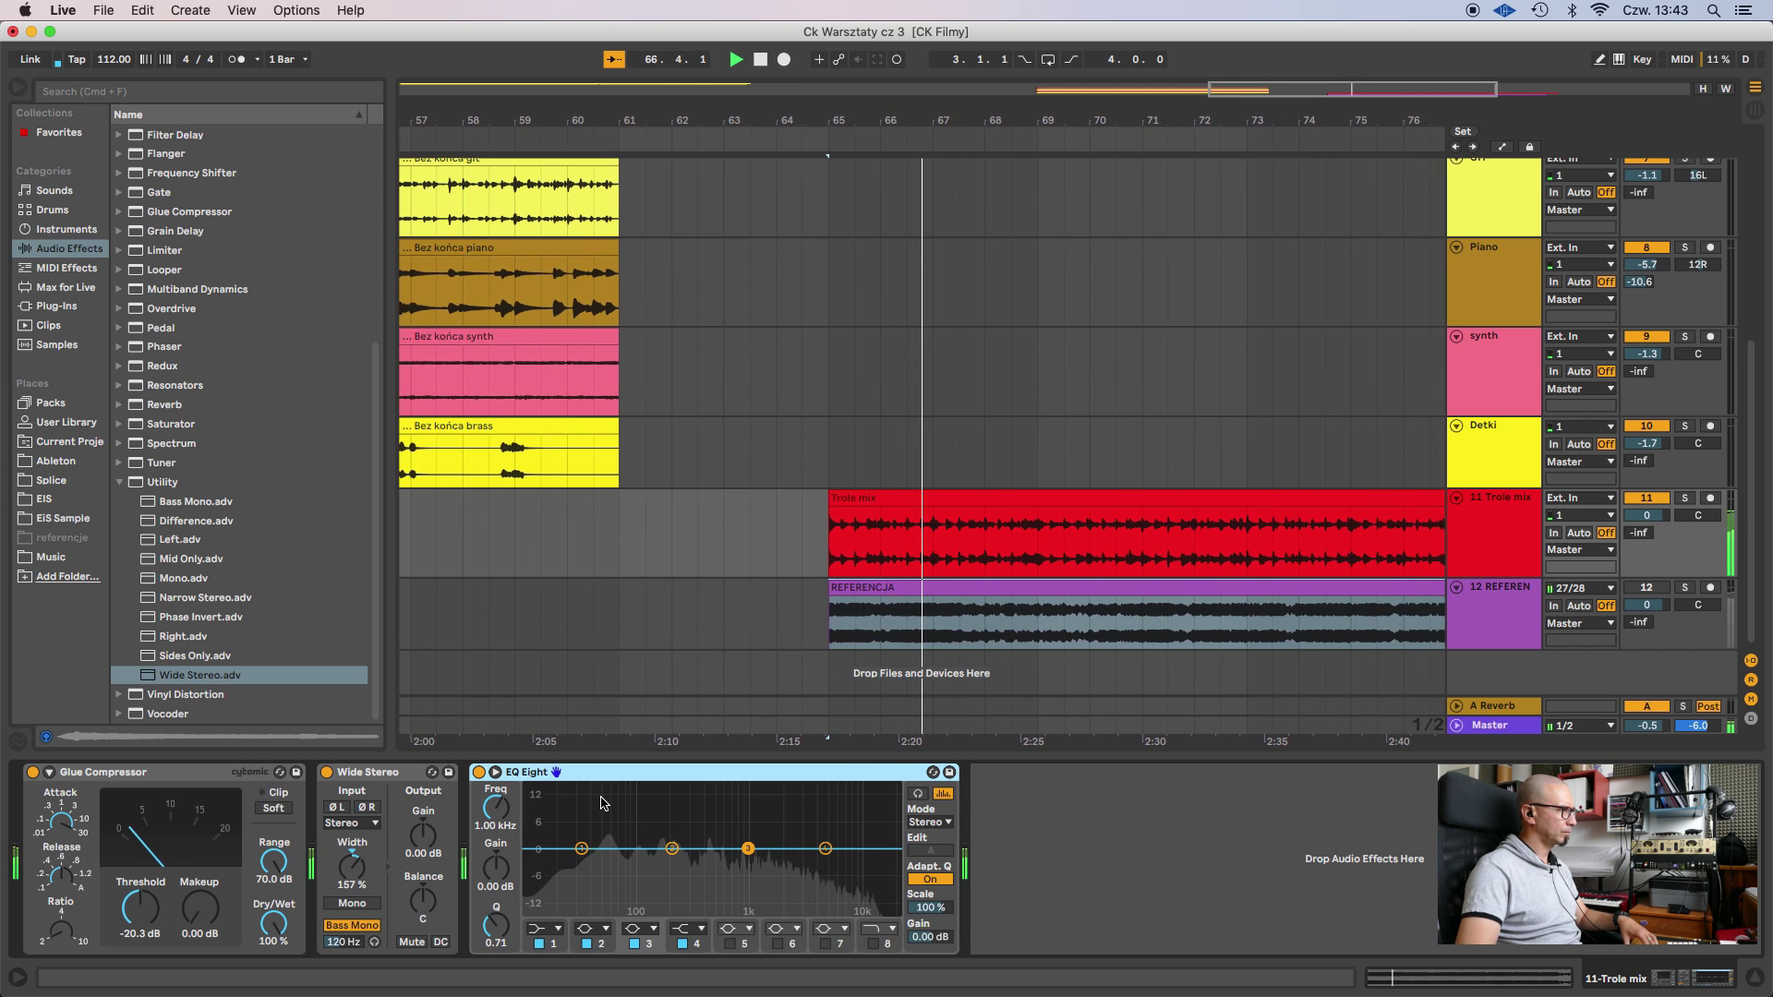
{"action": "left_click", "coordinate": [327, 773]}
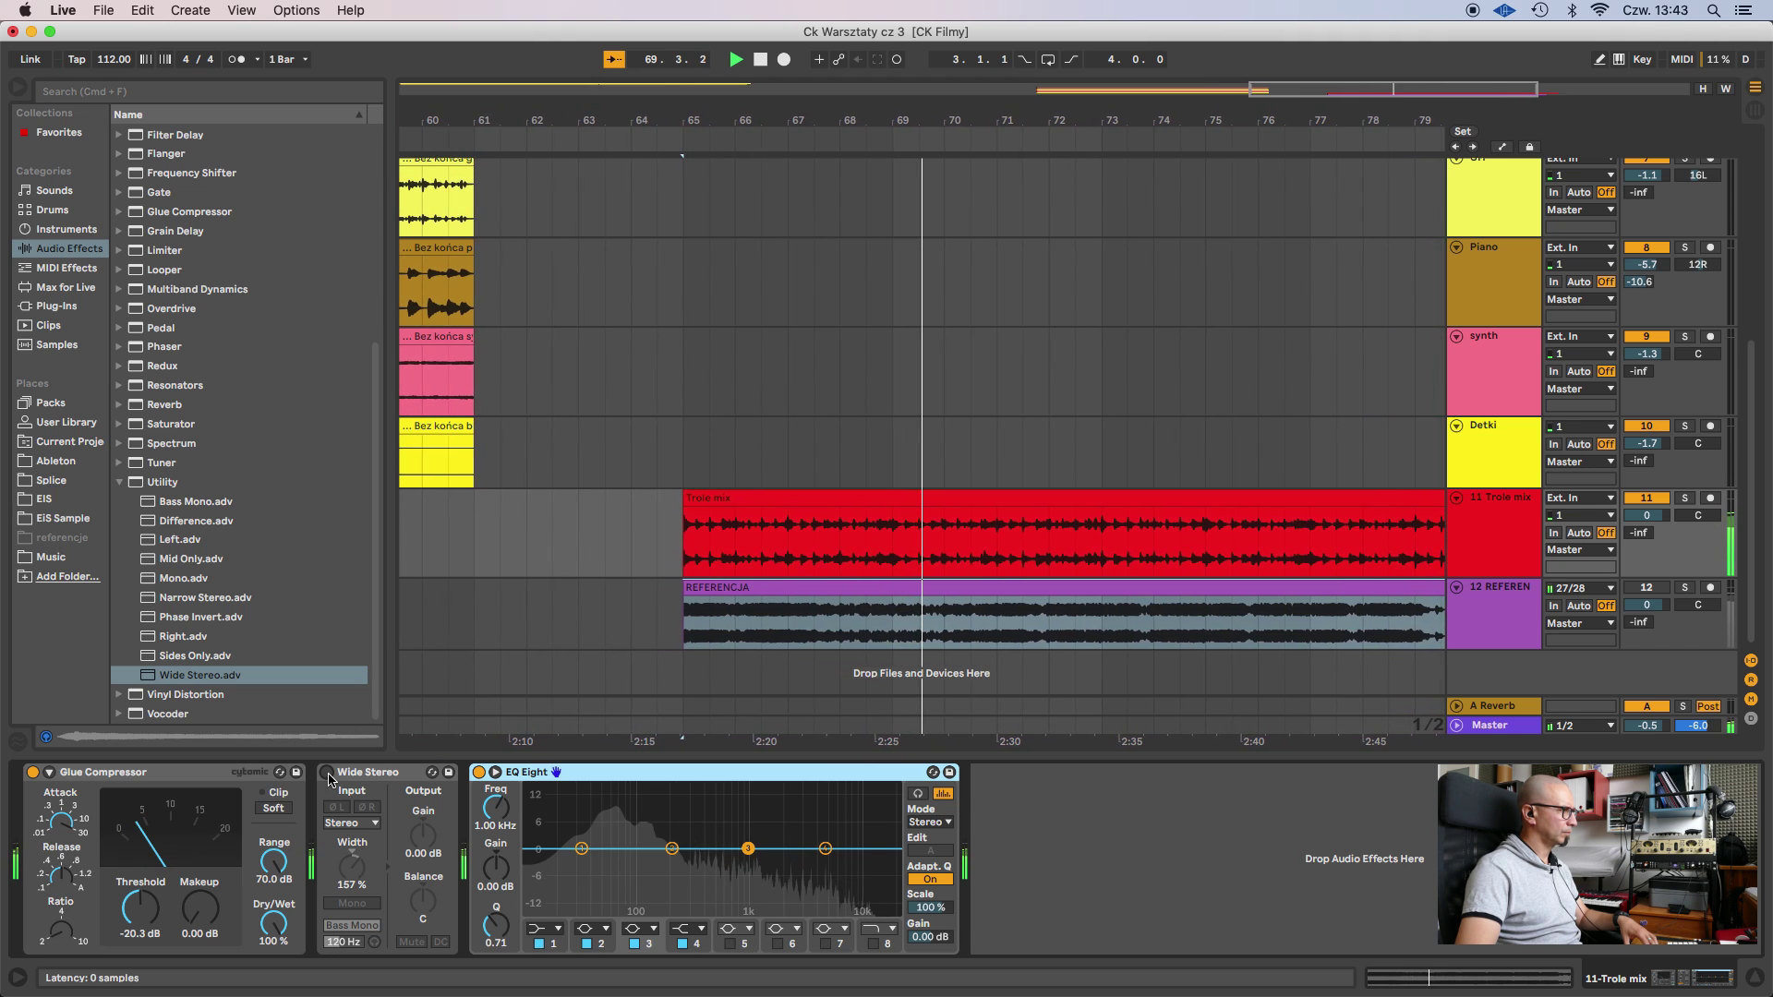
{"action": "left_click", "coordinate": [327, 773]}
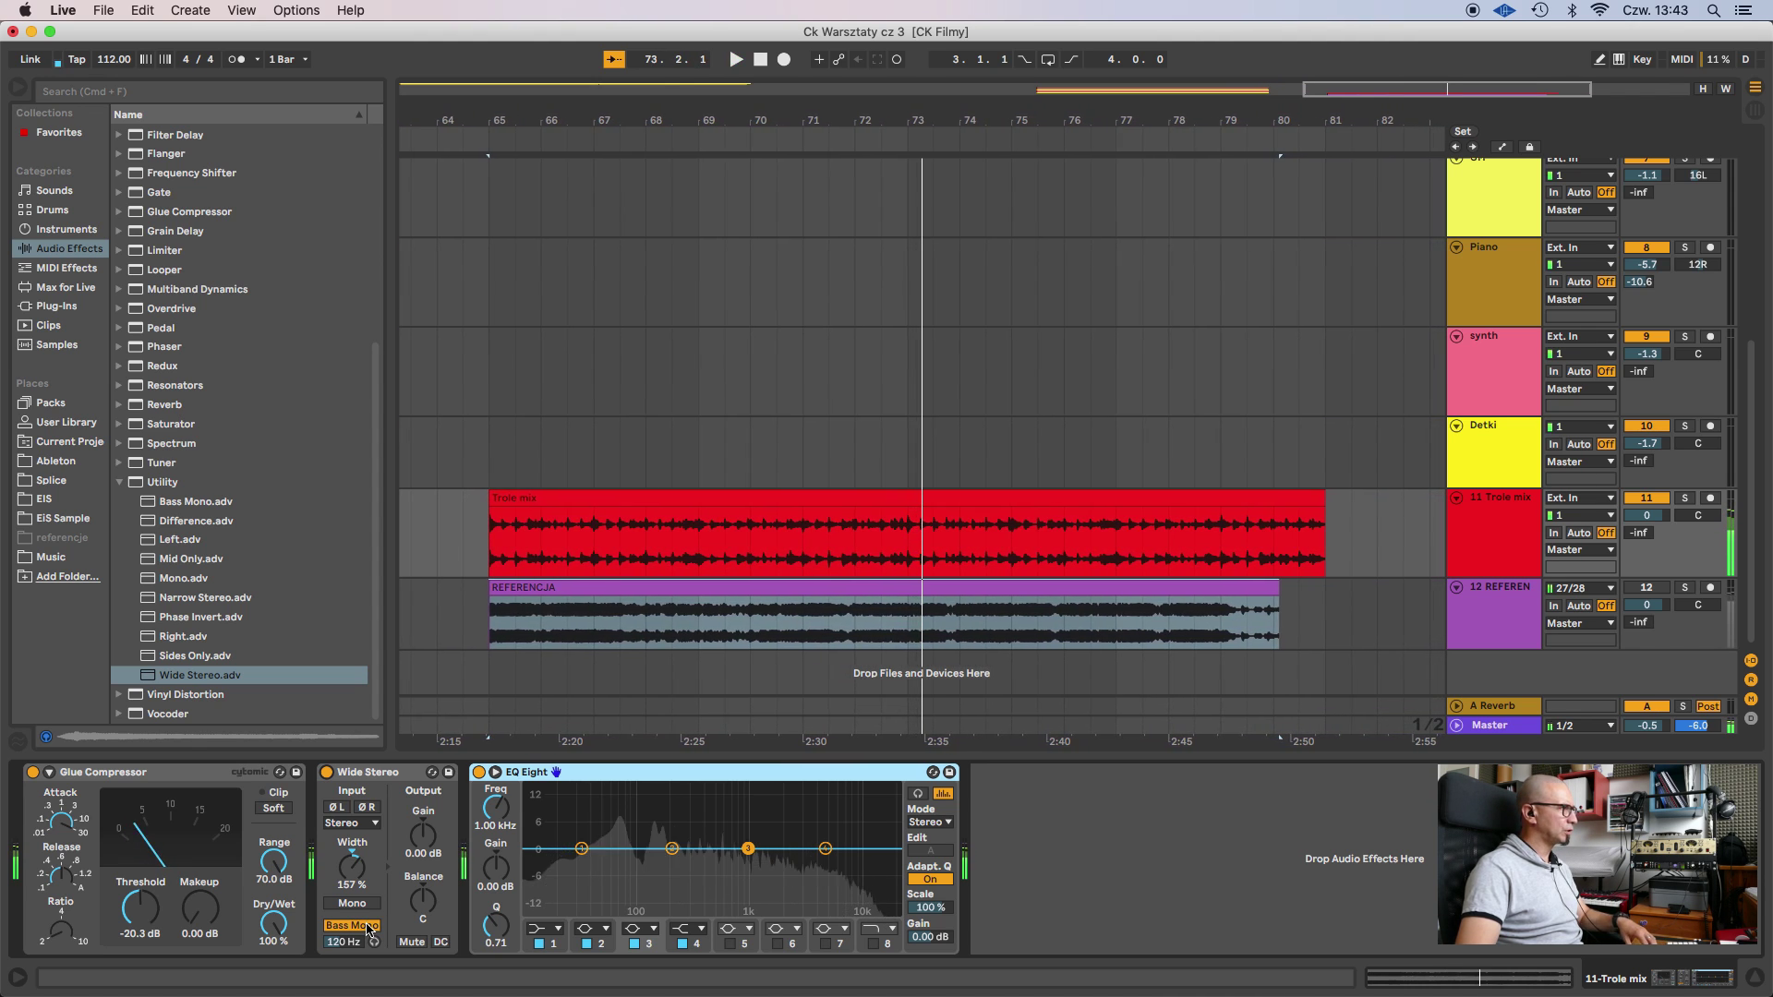
Lower Wide Stereo's Width to 142% and play the mix to check it.
{"action": "key", "text": "space"}
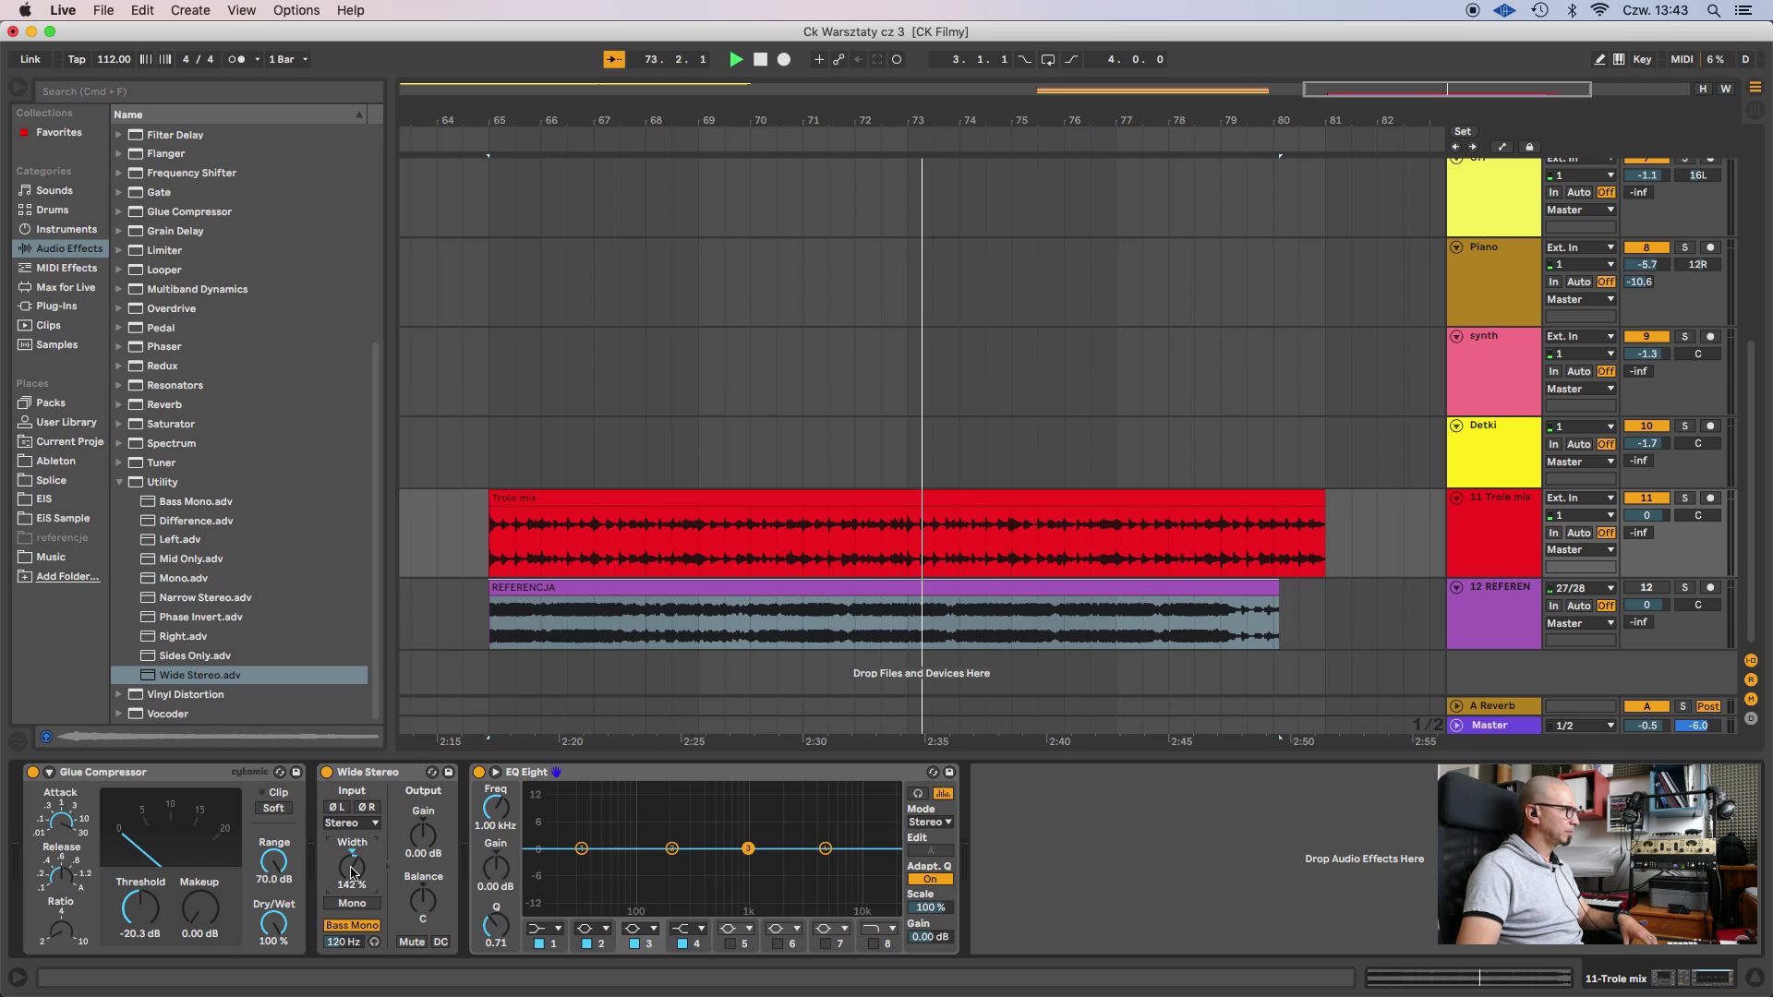
{"action": "key", "text": "space"}
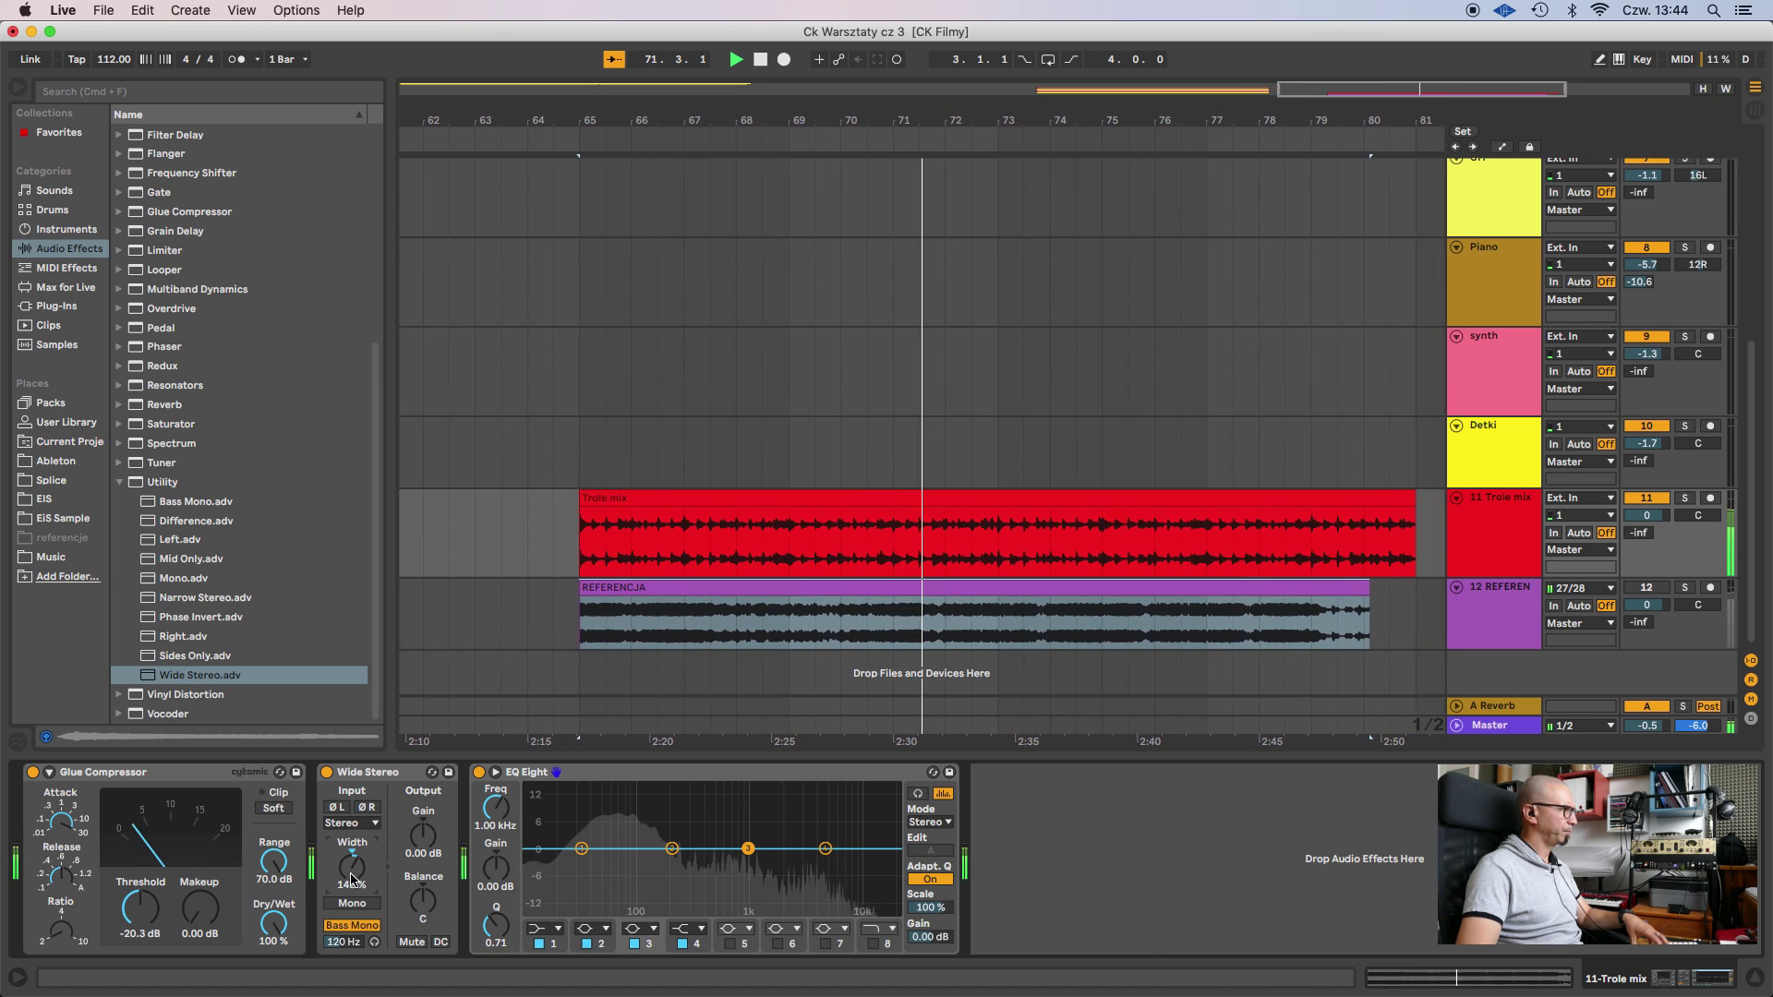
{"action": "key", "text": "space"}
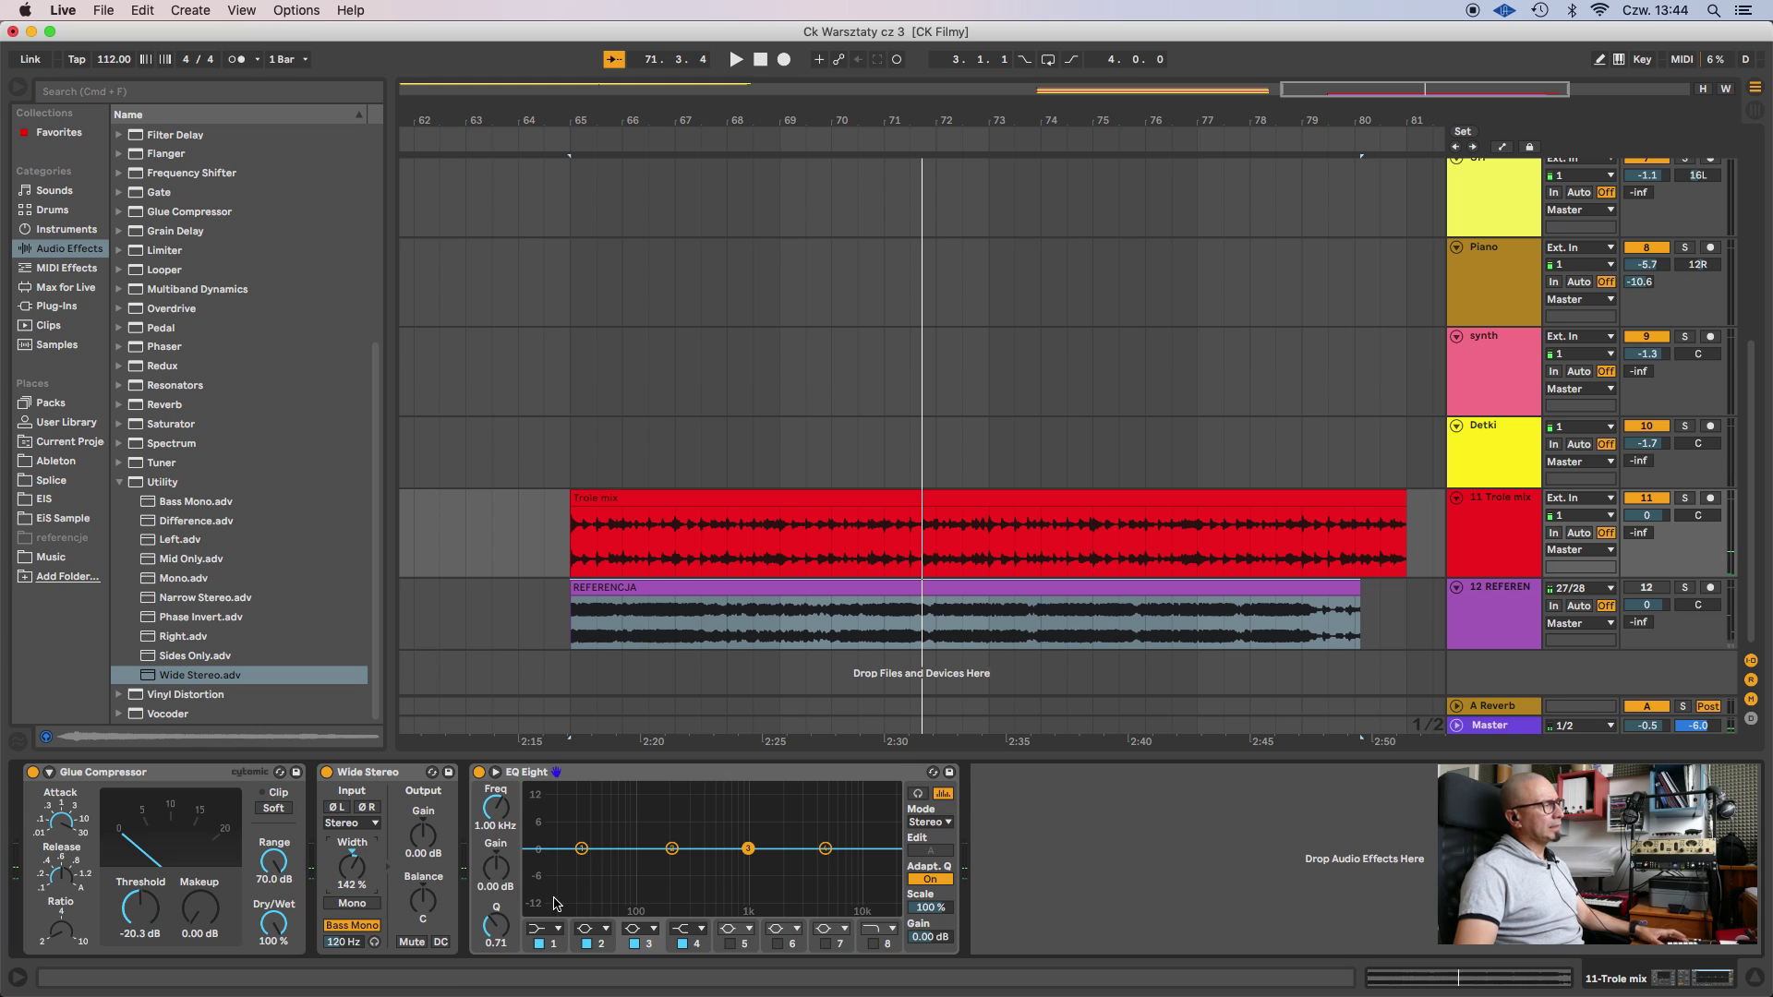
Insert Saturator's A Bit Warmer preset after EQ Eight on the Trole mix track and play the mix briefly.
{"action": "left_click", "coordinate": [121, 483]}
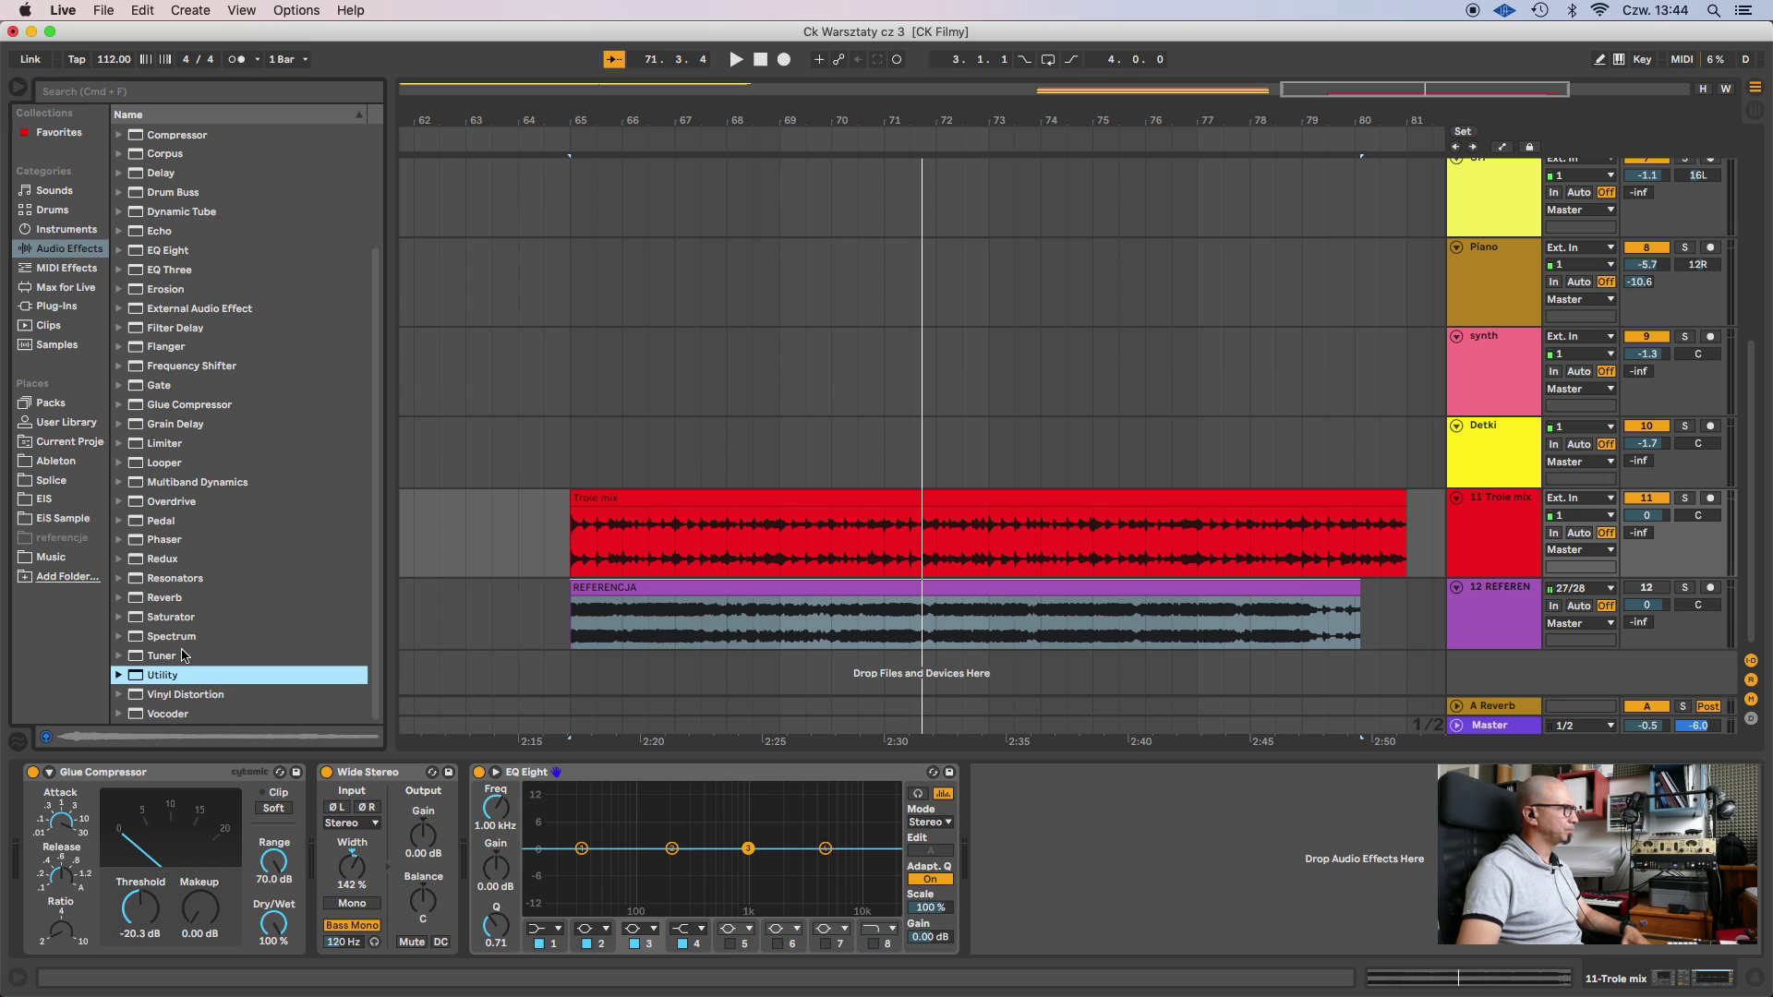
{"action": "left_click", "coordinate": [119, 618]}
{"action": "scroll", "coordinate": [272, 530], "scroll_direction": "down", "scroll_amount": 4}
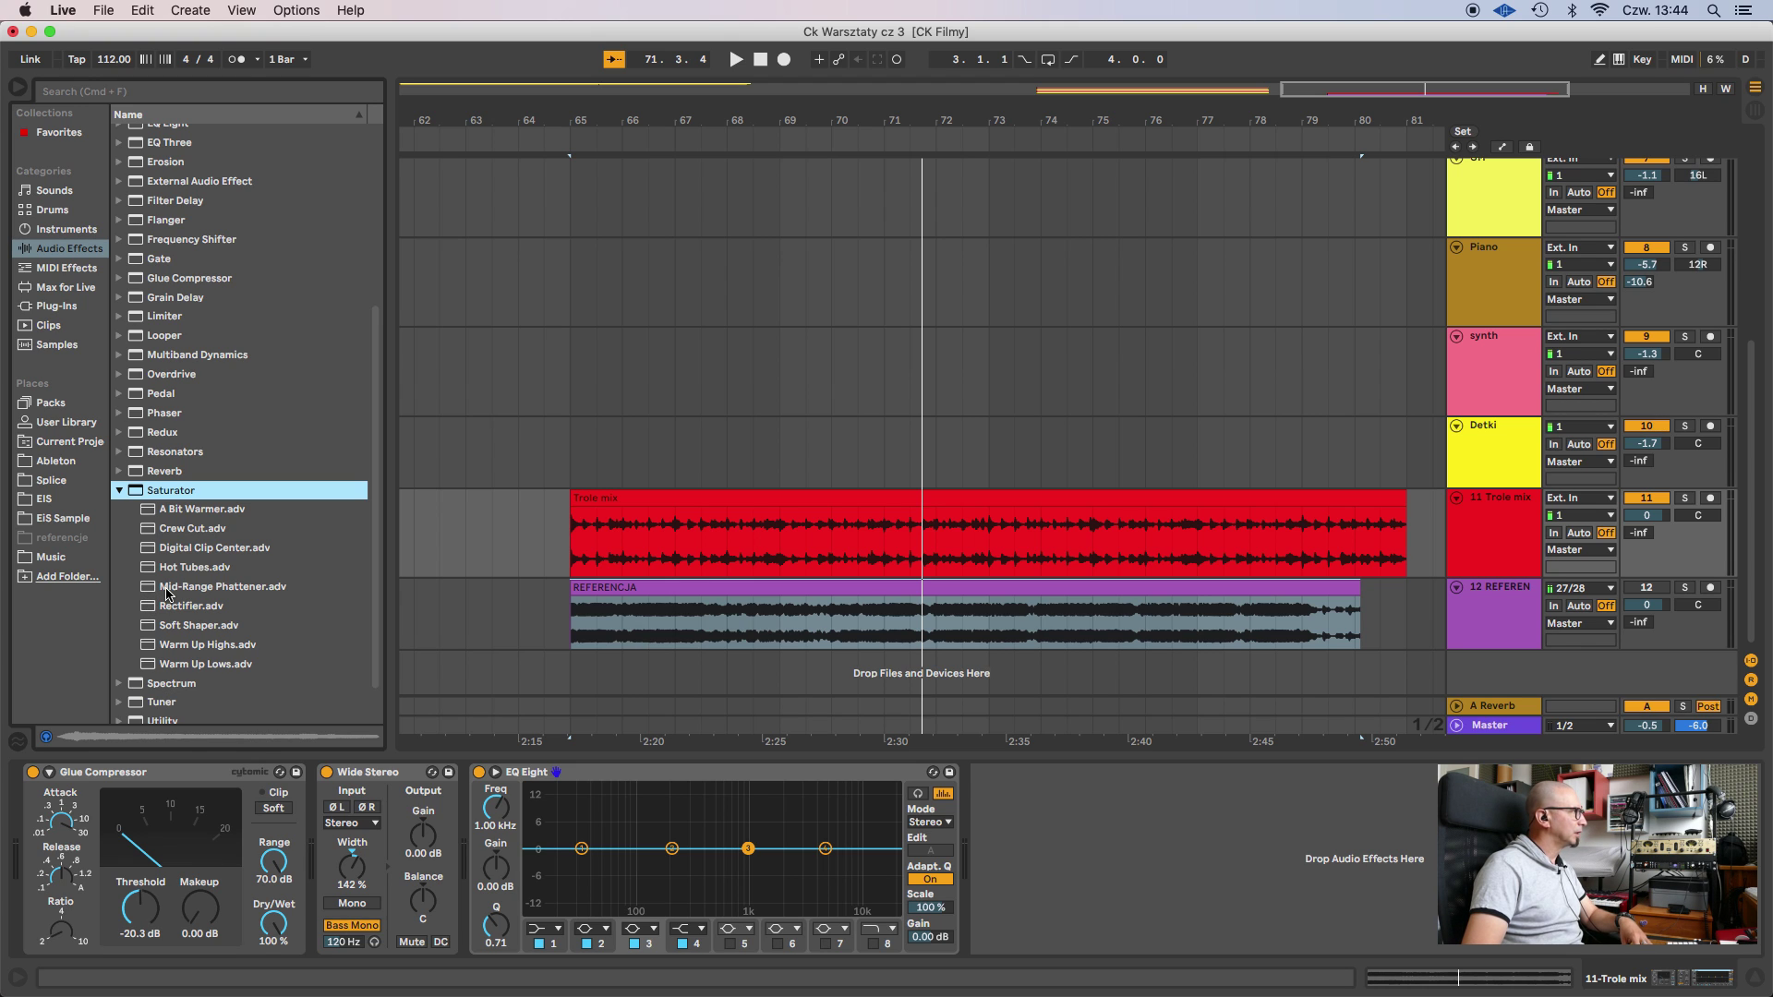
{"action": "scroll", "coordinate": [167, 592], "scroll_direction": "up", "scroll_amount": 4}
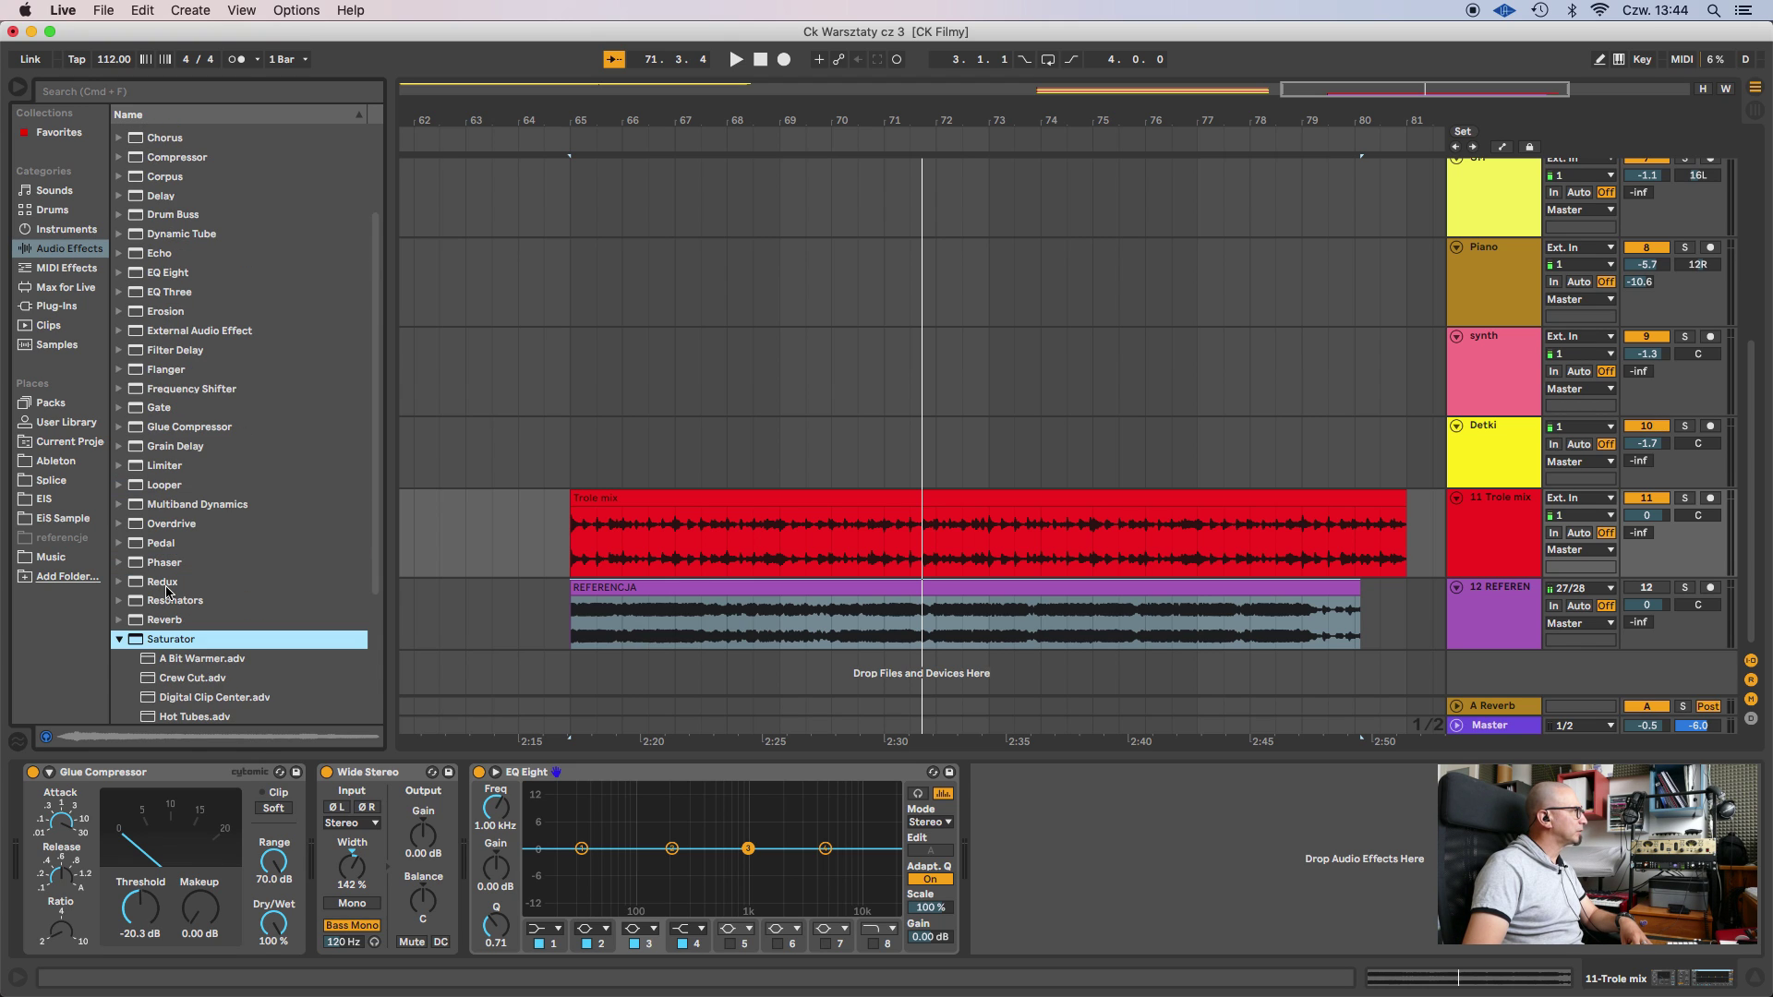
{"action": "scroll", "coordinate": [167, 592], "scroll_direction": "up", "scroll_amount": 4}
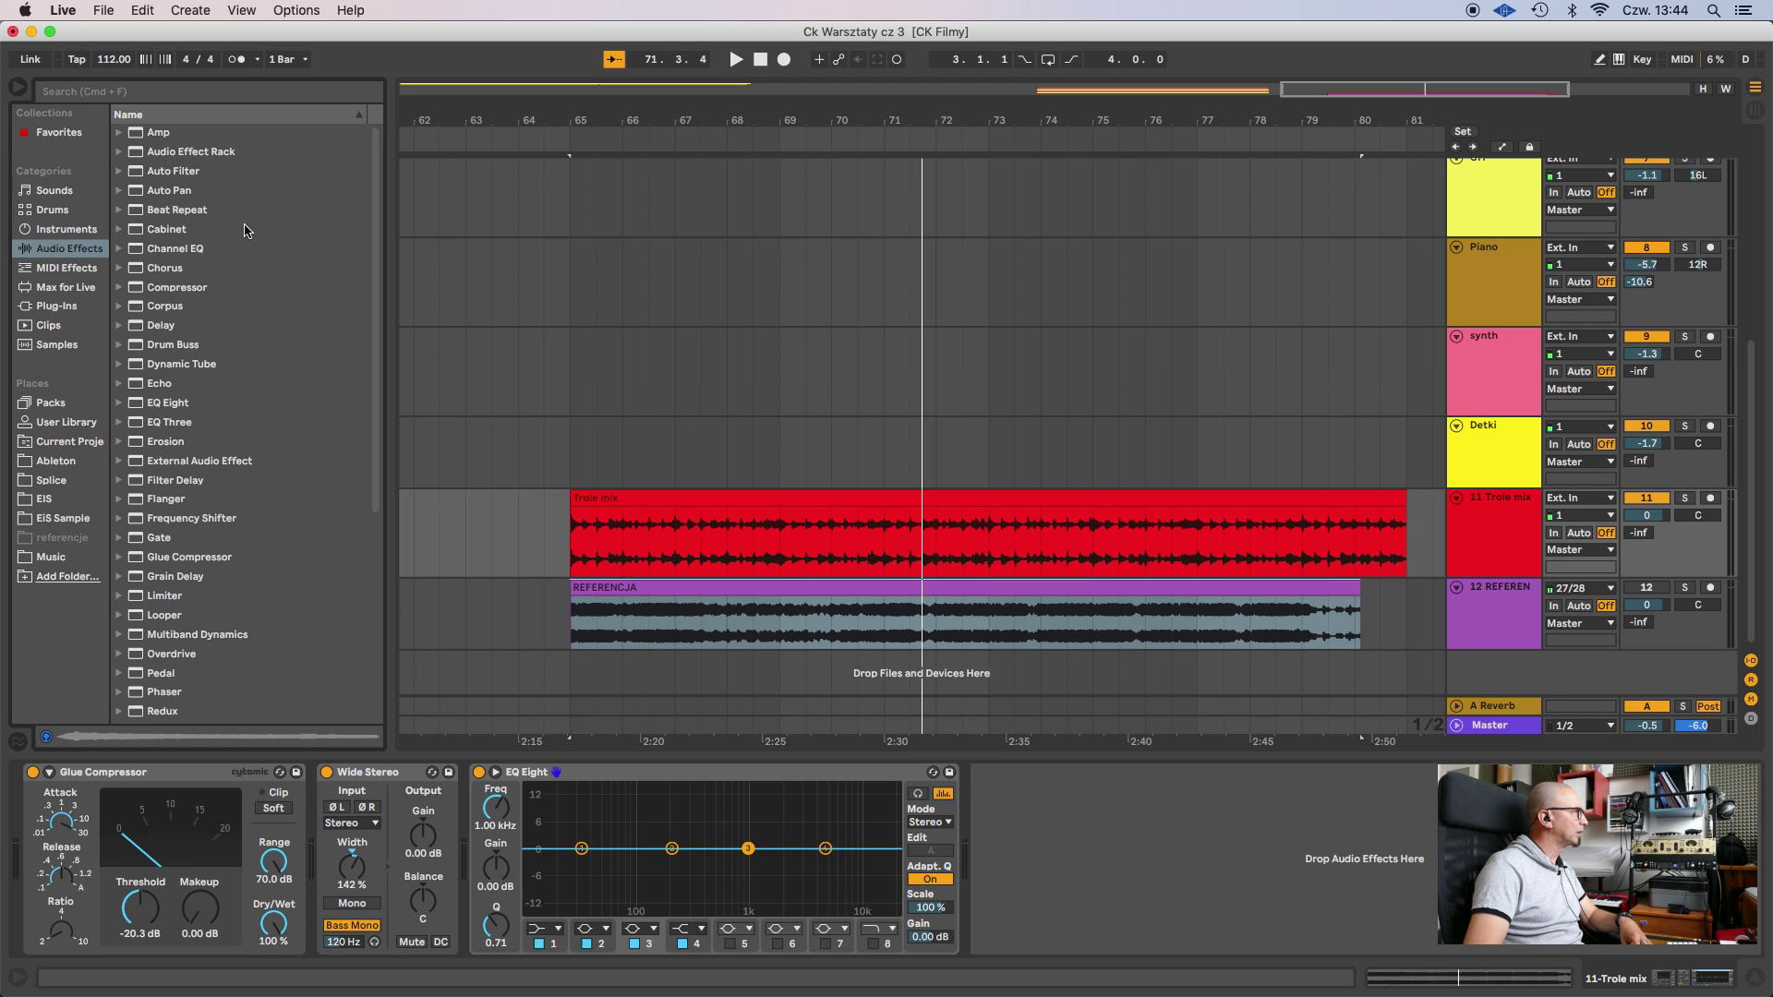
{"action": "scroll", "coordinate": [240, 250], "scroll_direction": "down", "scroll_amount": 9}
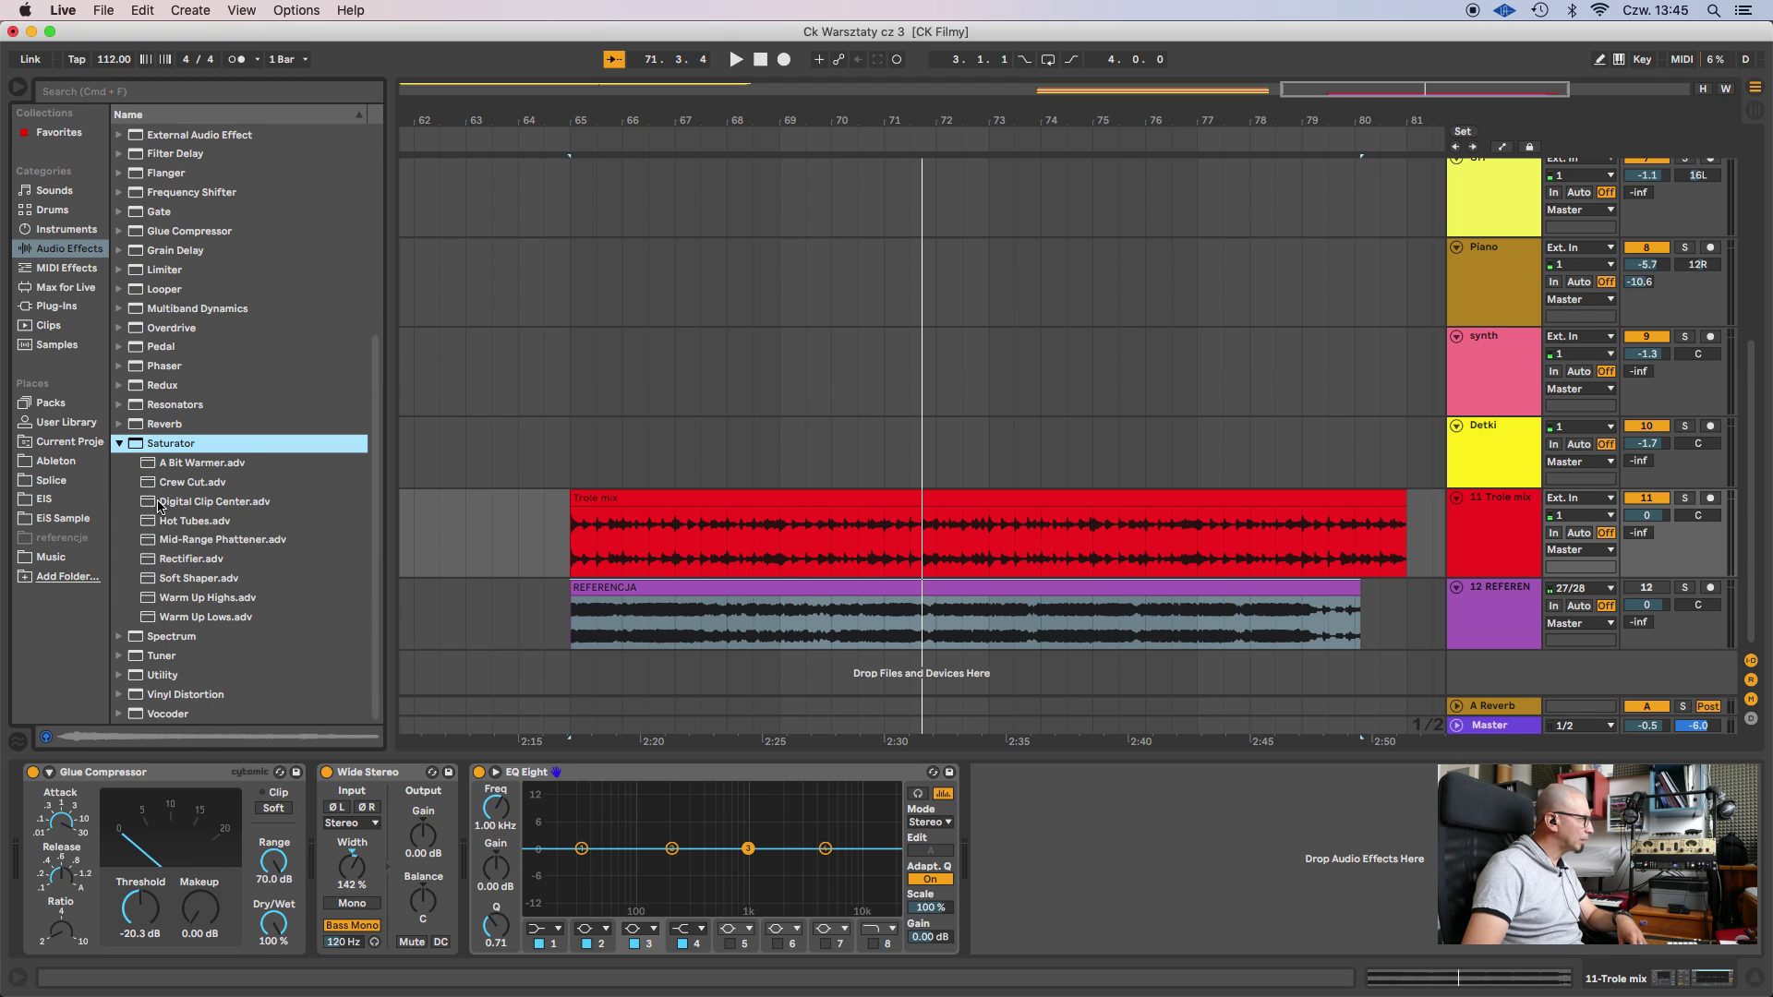
{"action": "left_click", "coordinate": [149, 466]}
{"action": "left_click_drag", "start_coordinate": [880, 866], "coordinate": [1108, 877]}
{"action": "key", "text": "space"}
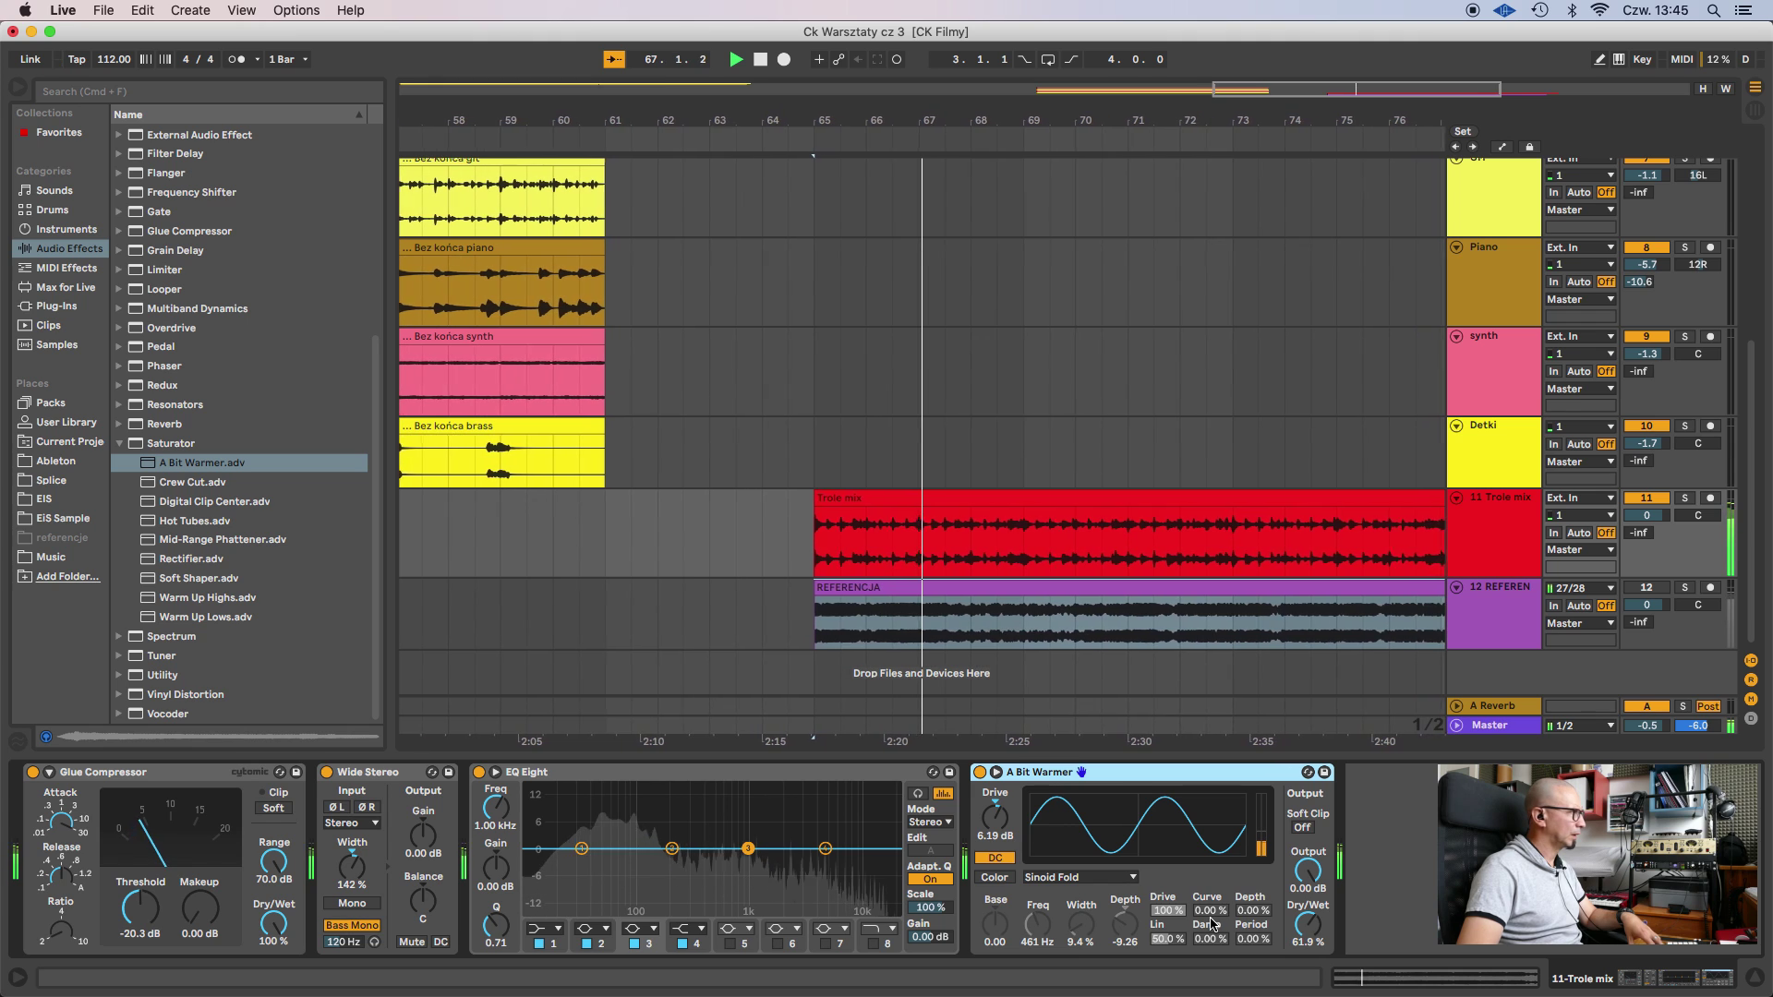
{"action": "key", "text": "space"}
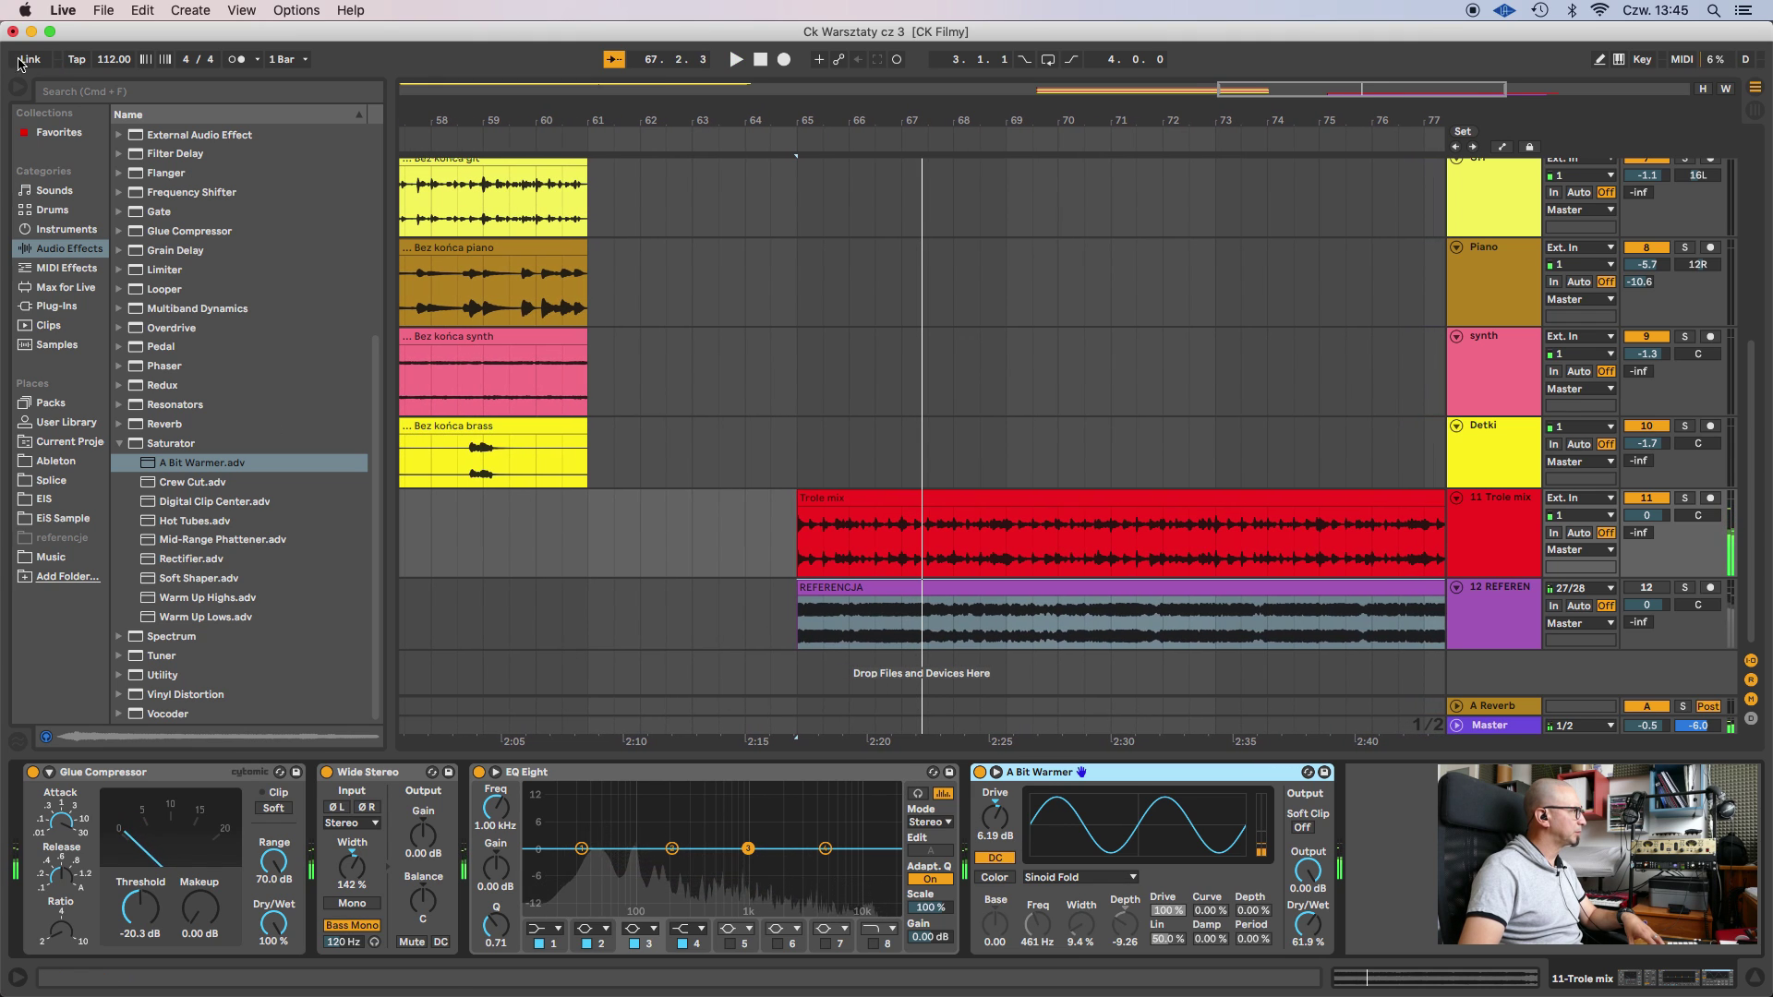
{"action": "left_click", "coordinate": [141, 291]}
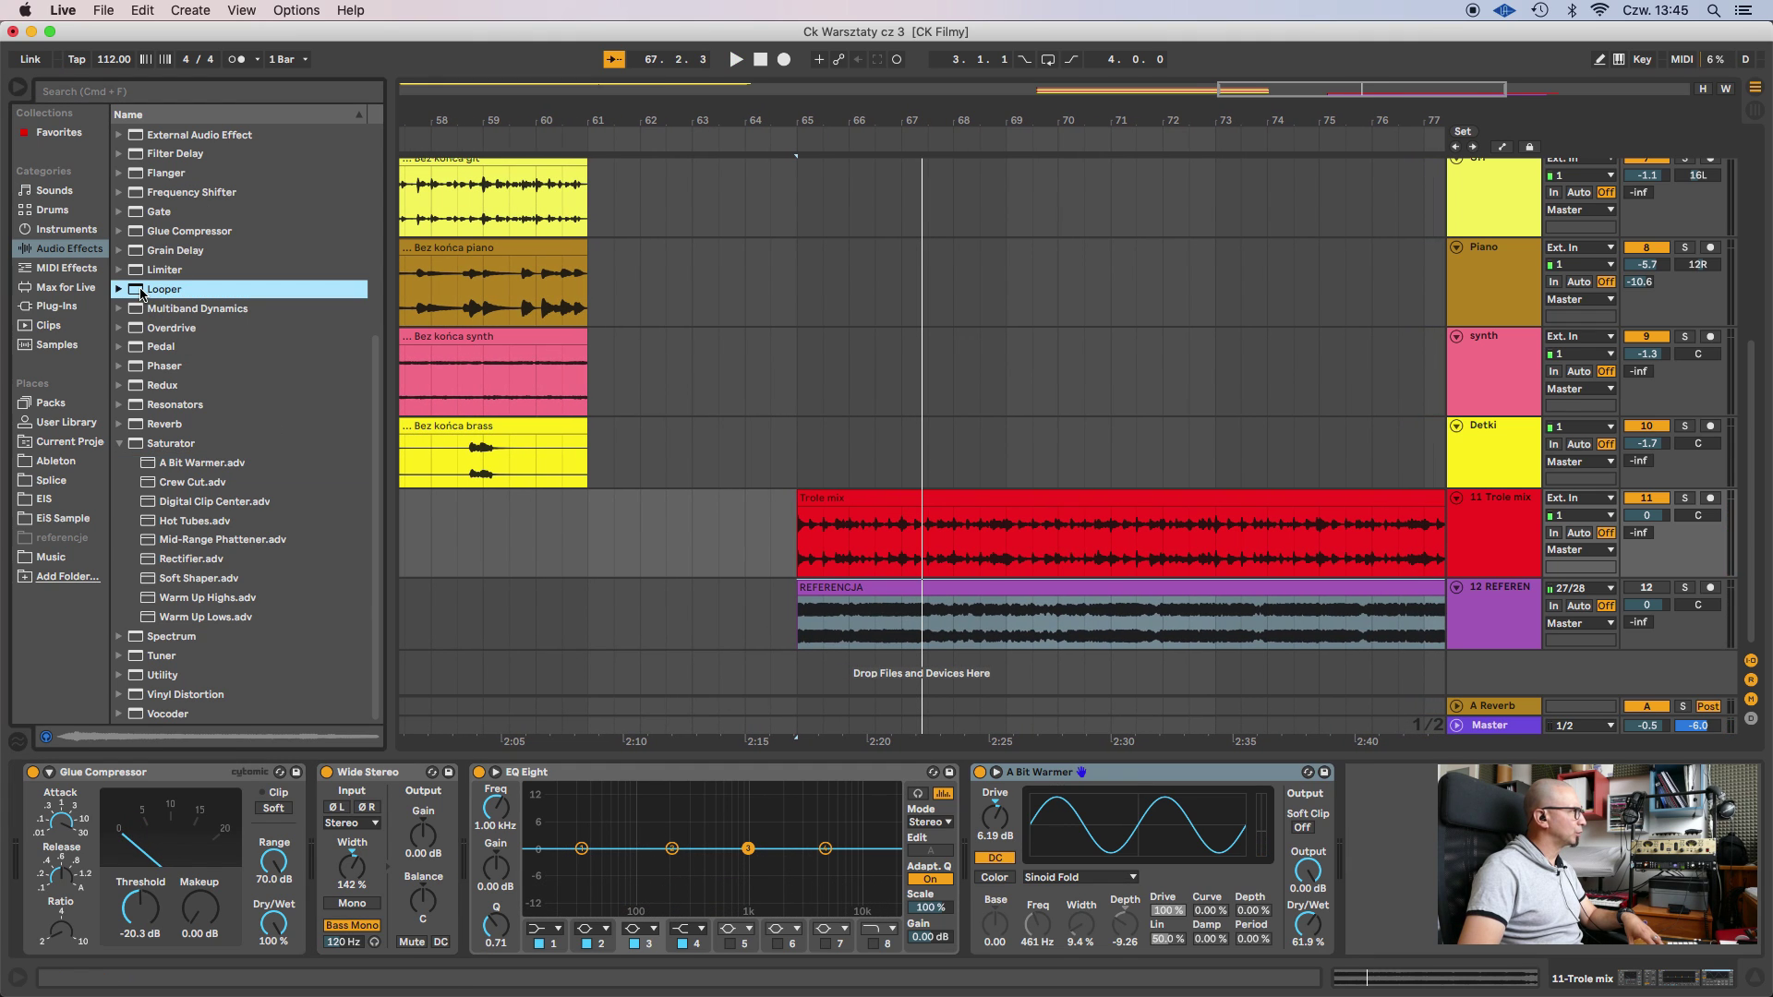
{"action": "key", "text": "Return"}
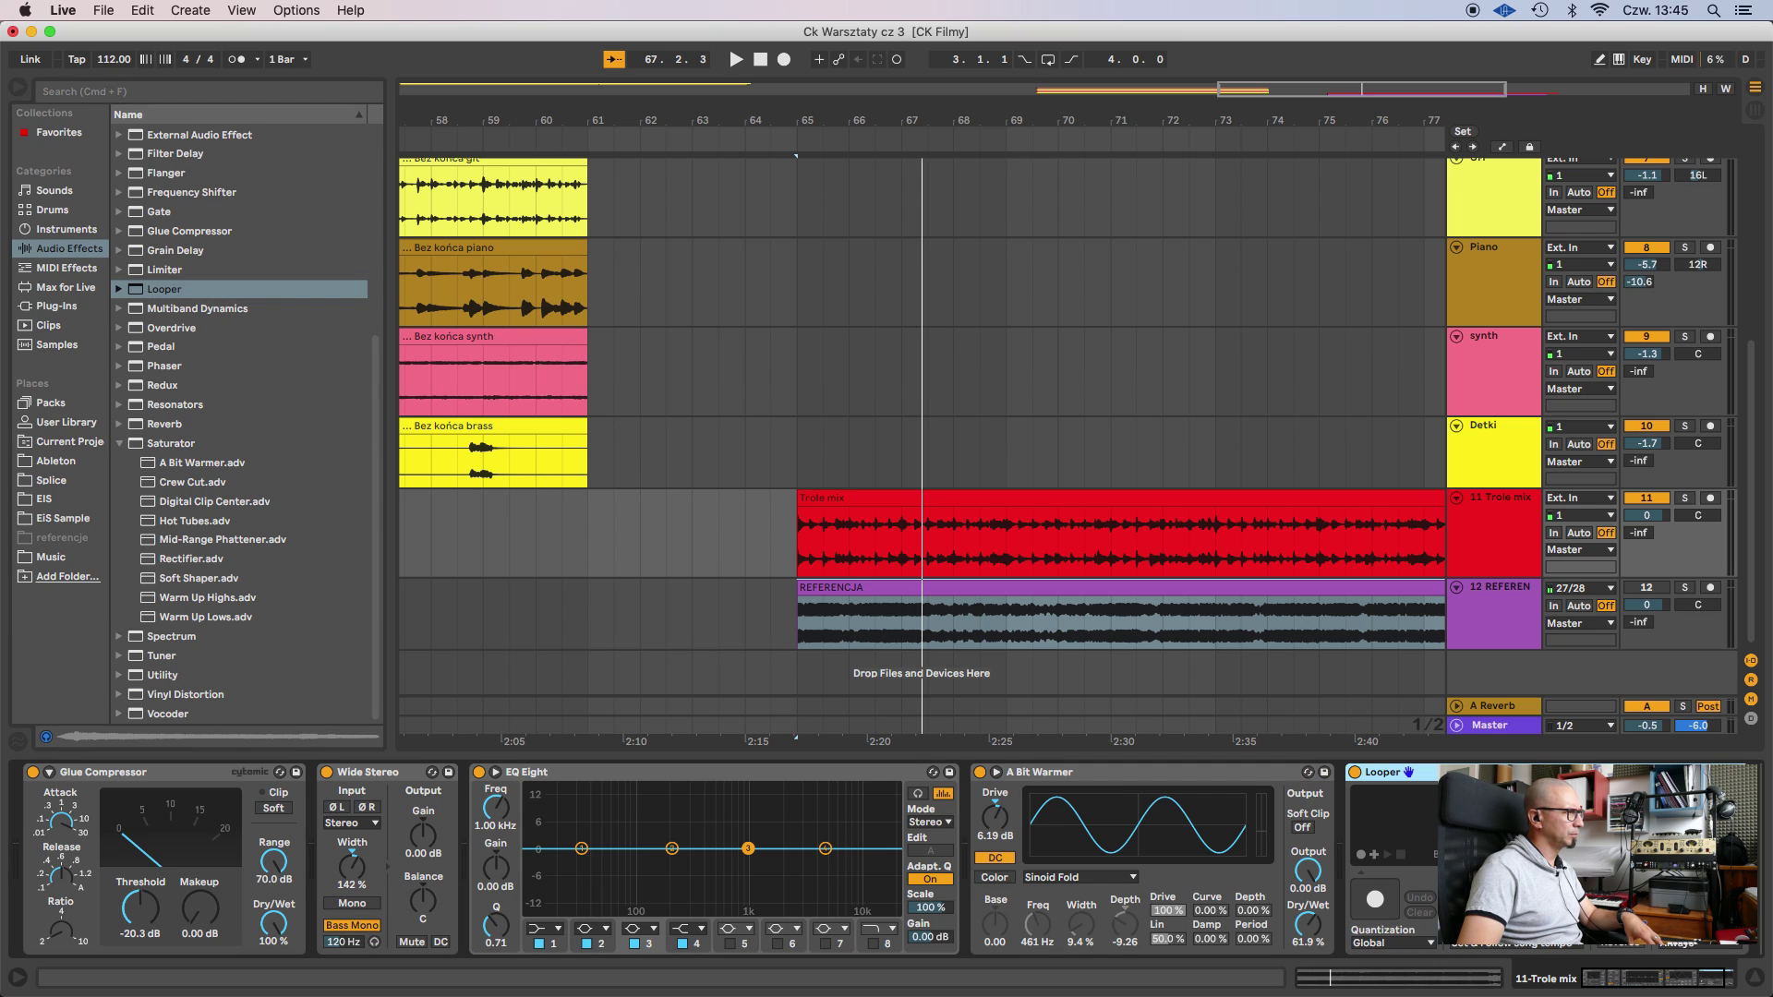
{"action": "key", "text": "Delete"}
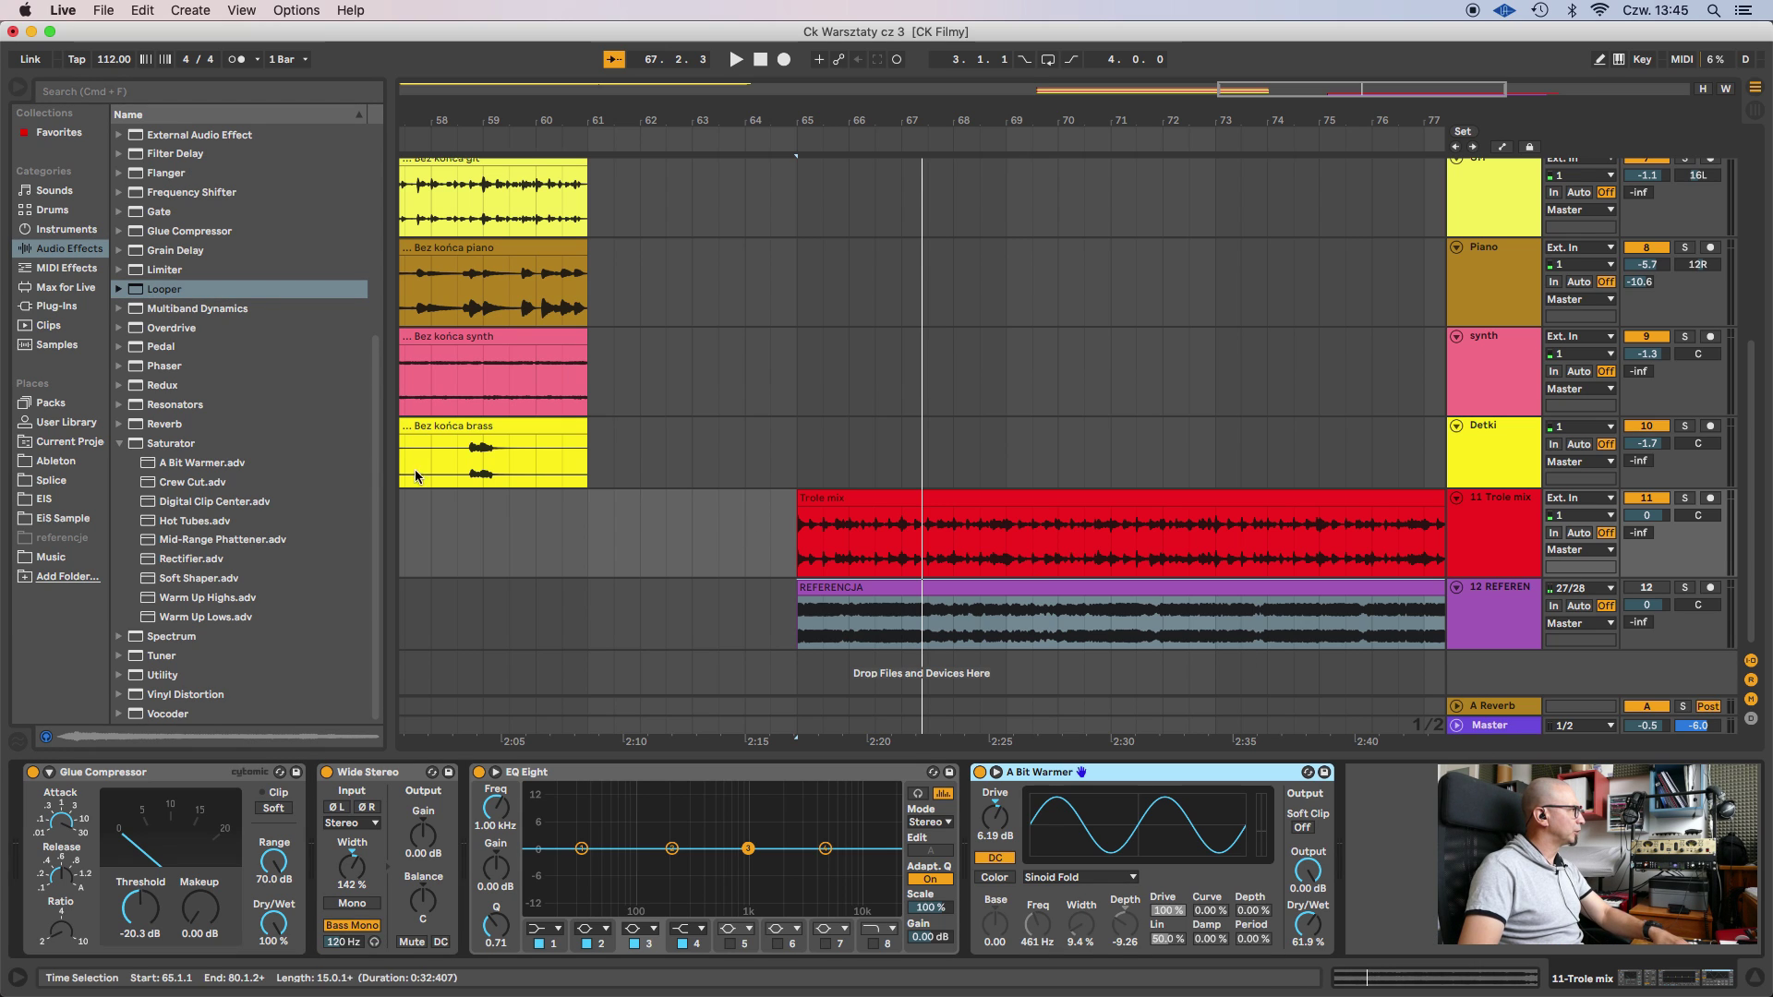
Insert a Limiter after A Bit Warmer and compare the playing mix with A Bit Warmer bypassed and active.
{"action": "left_click_drag", "start_coordinate": [140, 269], "coordinate": [1462, 827]}
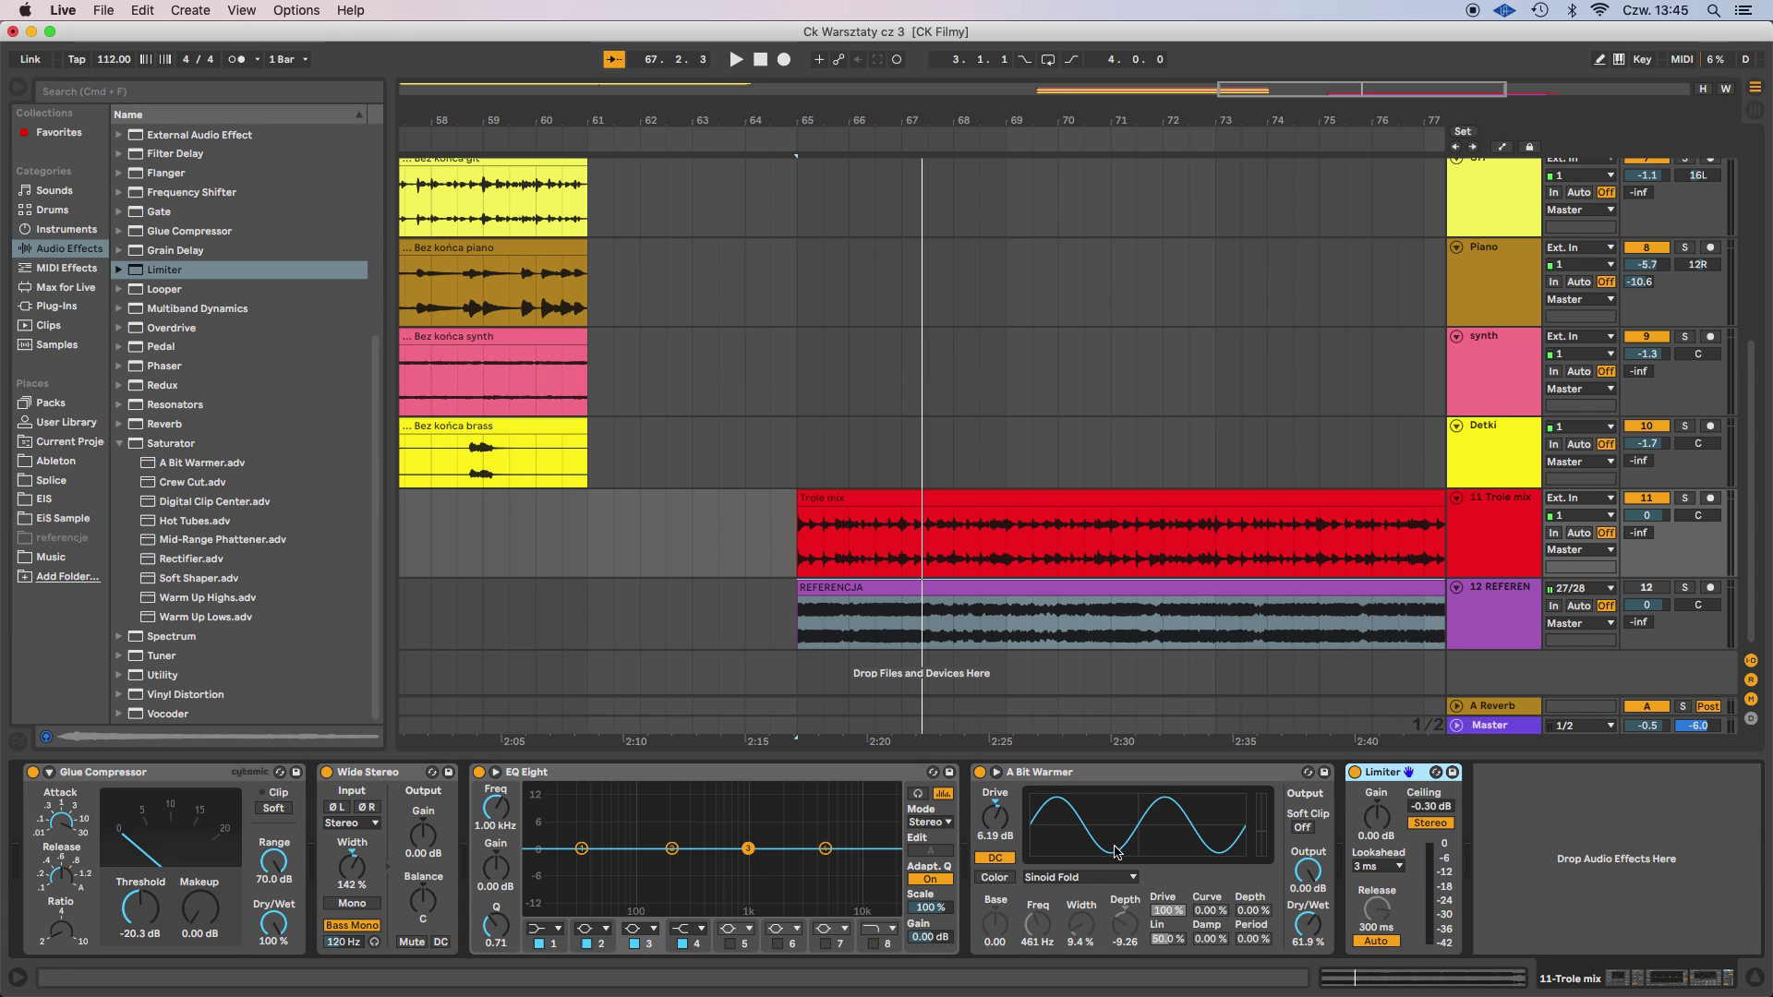
{"action": "key", "text": "space"}
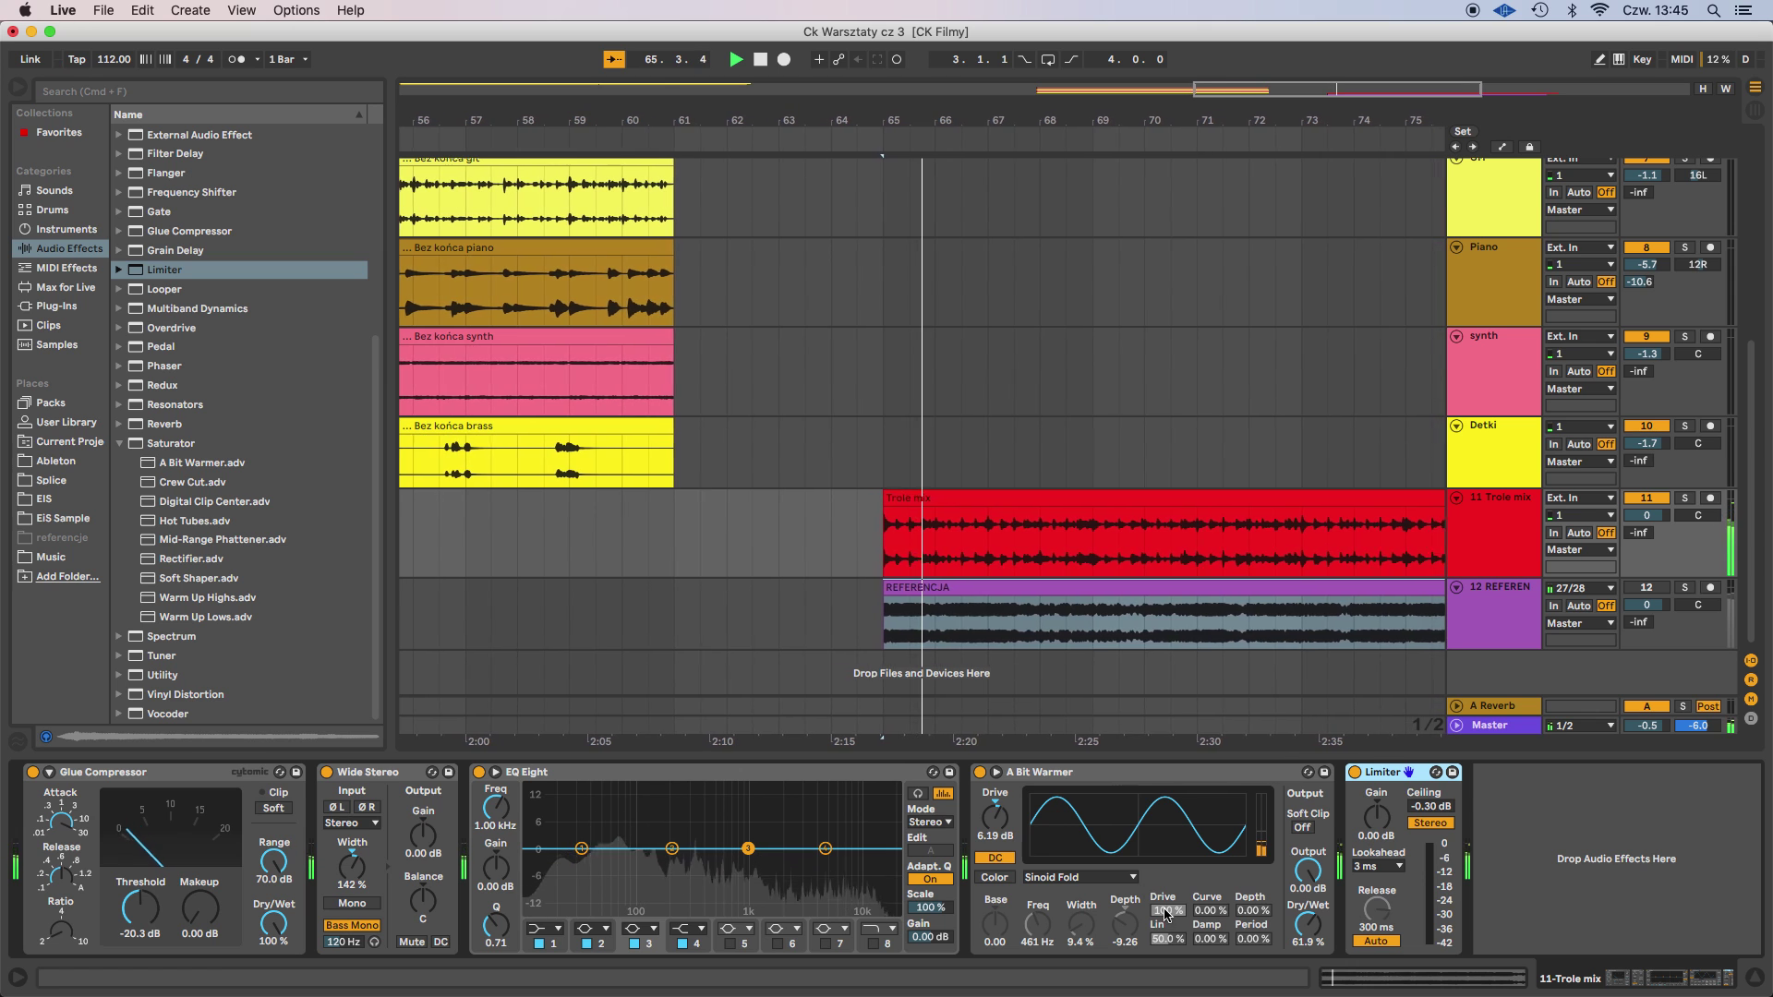
{"action": "left_click", "coordinate": [981, 773]}
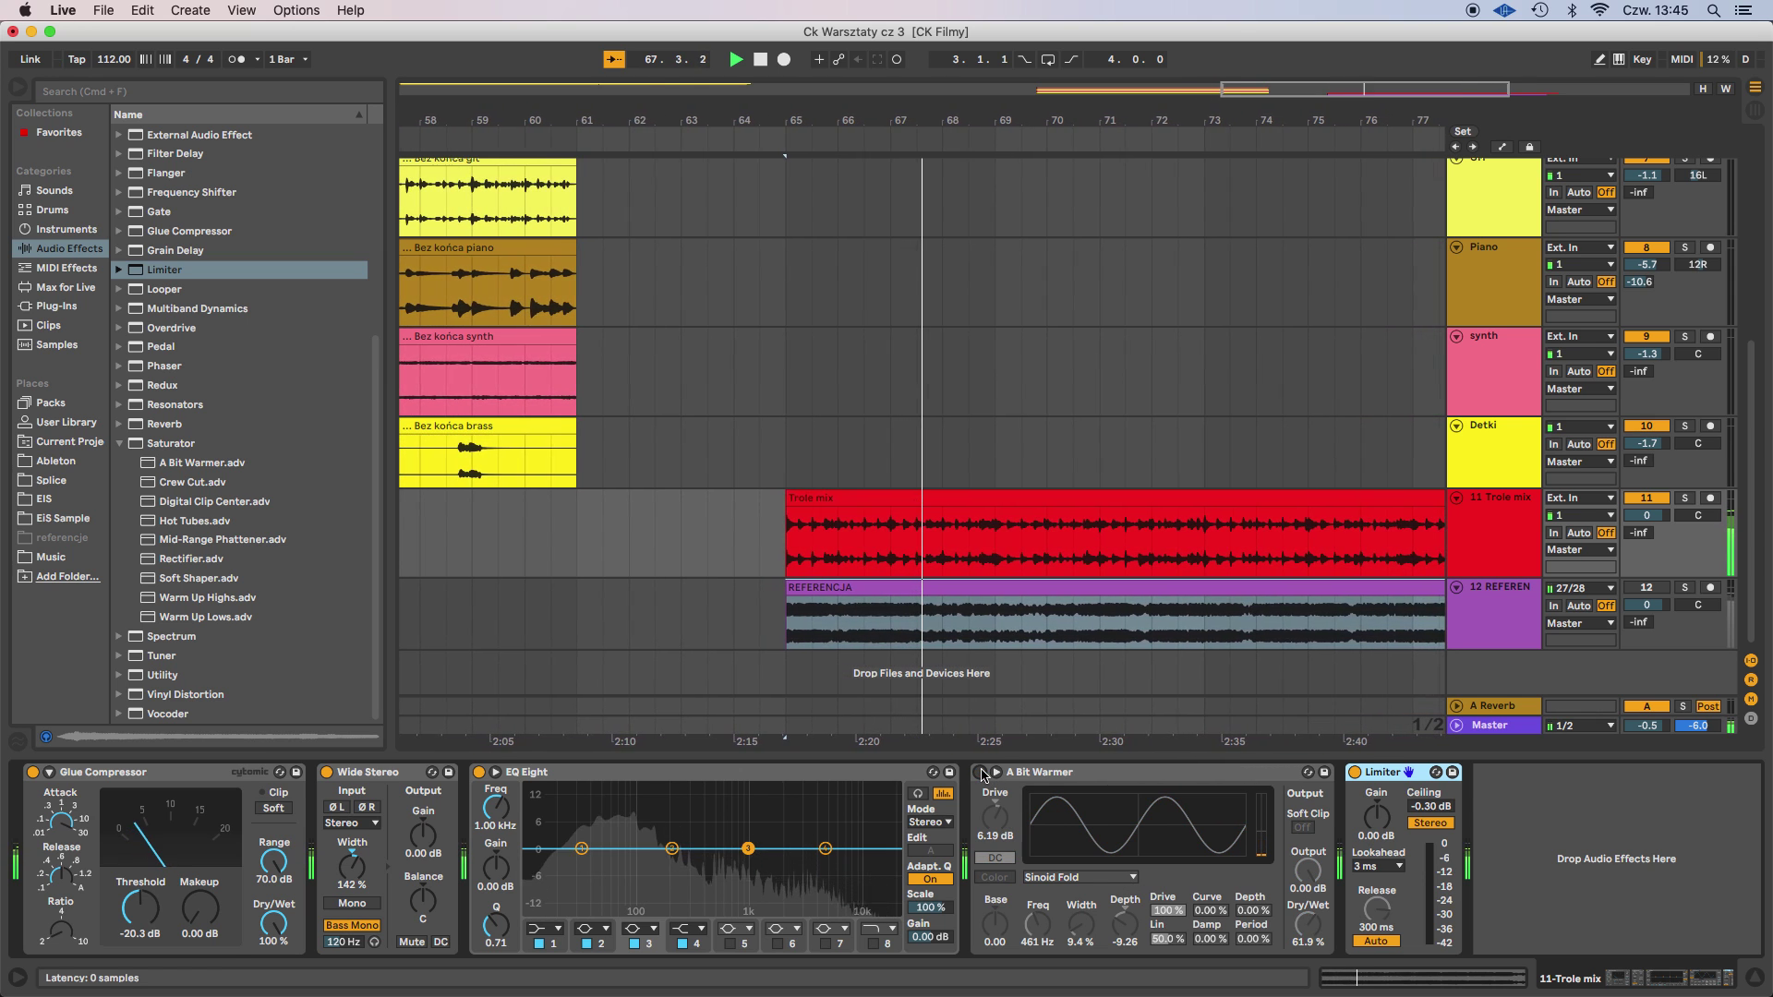
{"action": "left_click", "coordinate": [981, 773]}
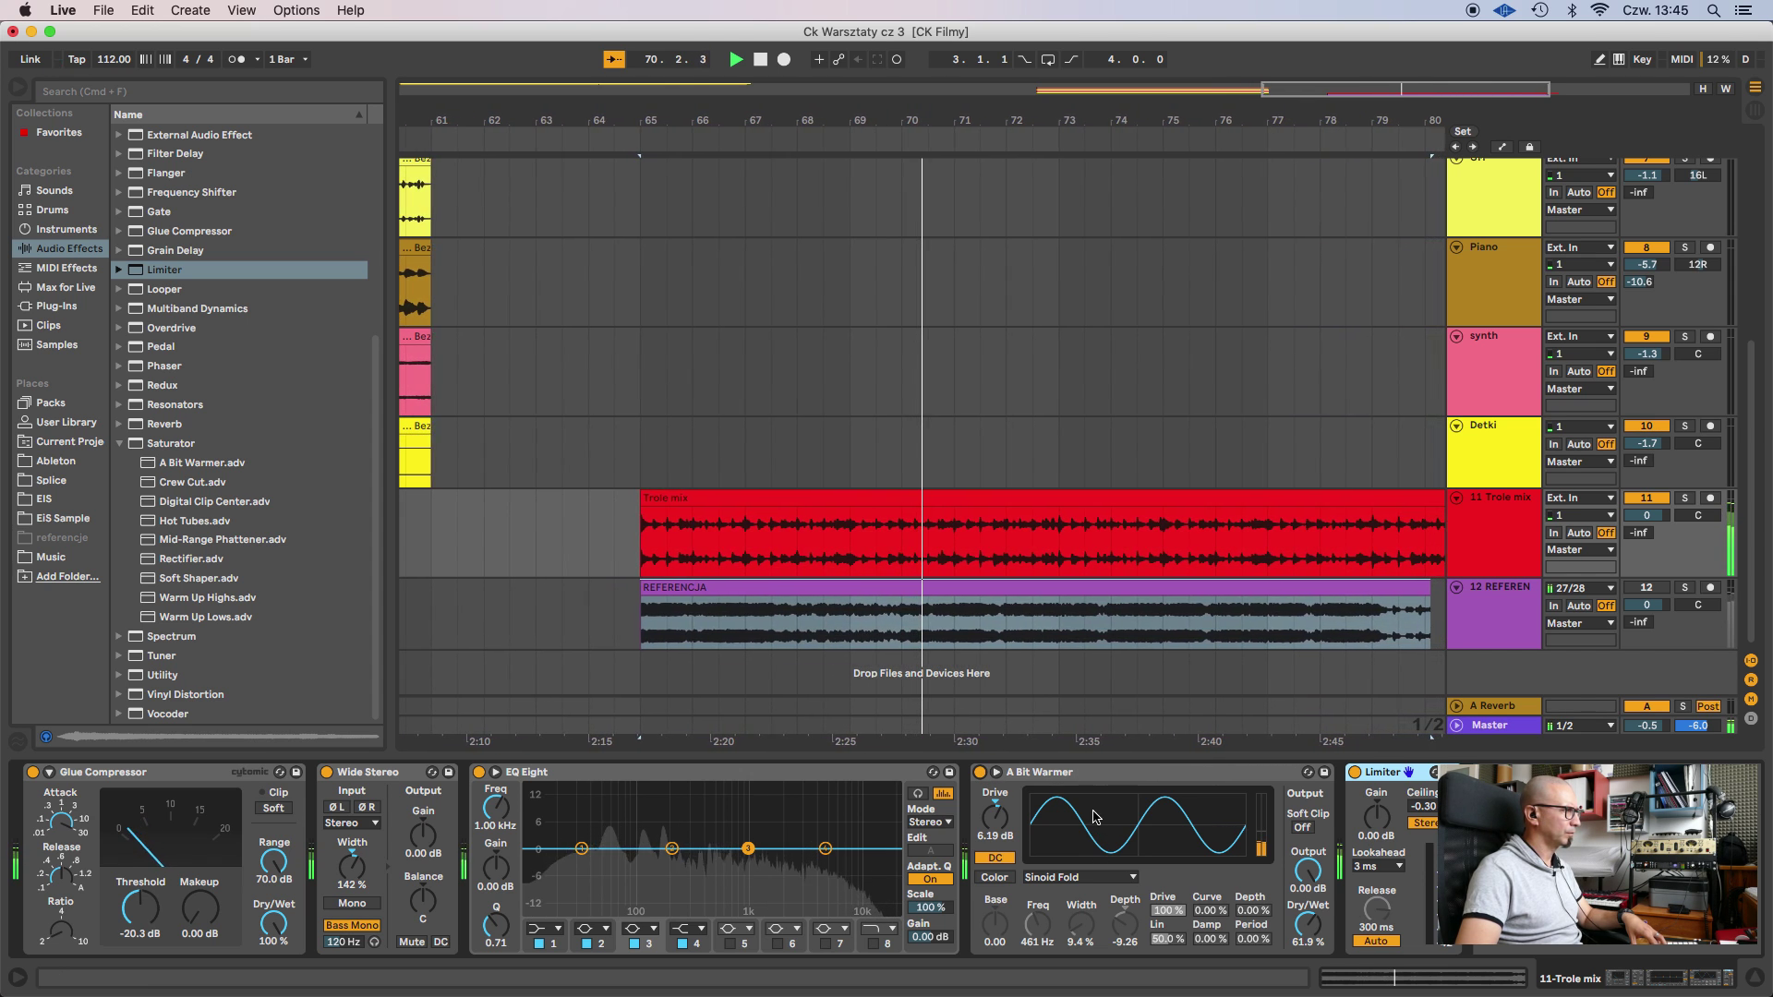
Insert Dynamic Tube's Hot Driven Tape preset between EQ Eight and A Bit Warmer on the Trole mix track and play the mix.
{"action": "left_click", "coordinate": [133, 694]}
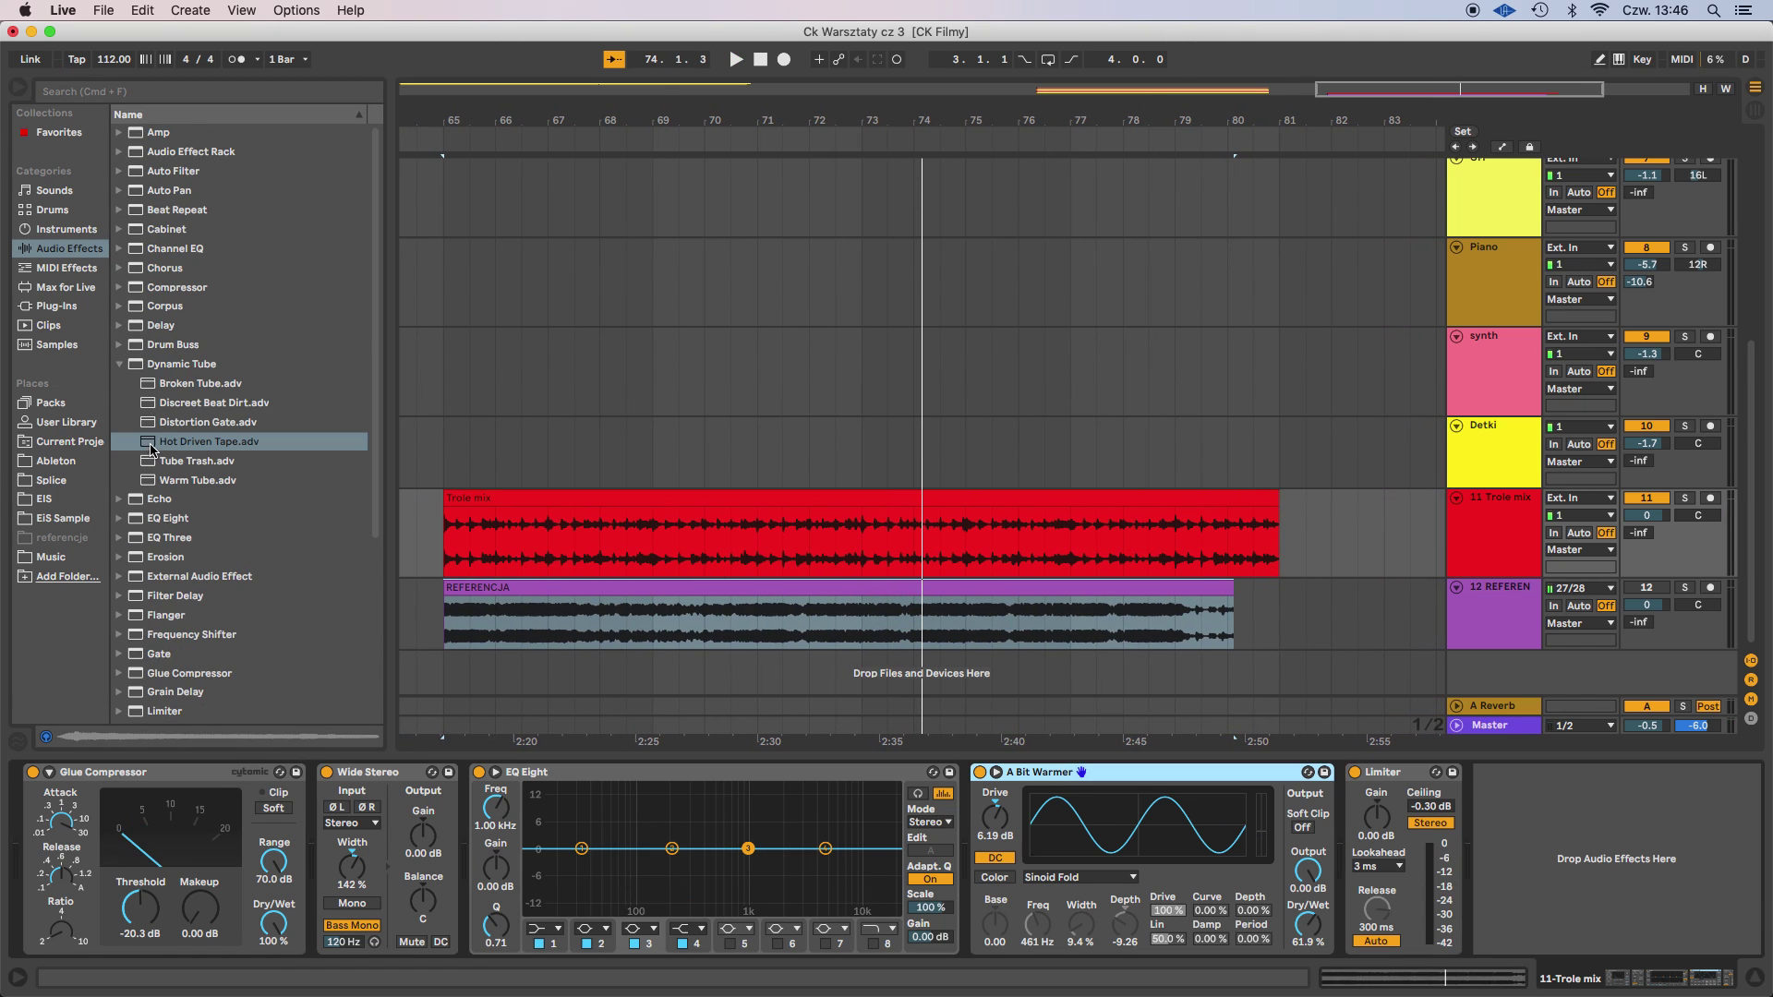
{"action": "left_click", "coordinate": [151, 443]}
{"action": "left_click_drag", "start_coordinate": [937, 745], "coordinate": [973, 836]}
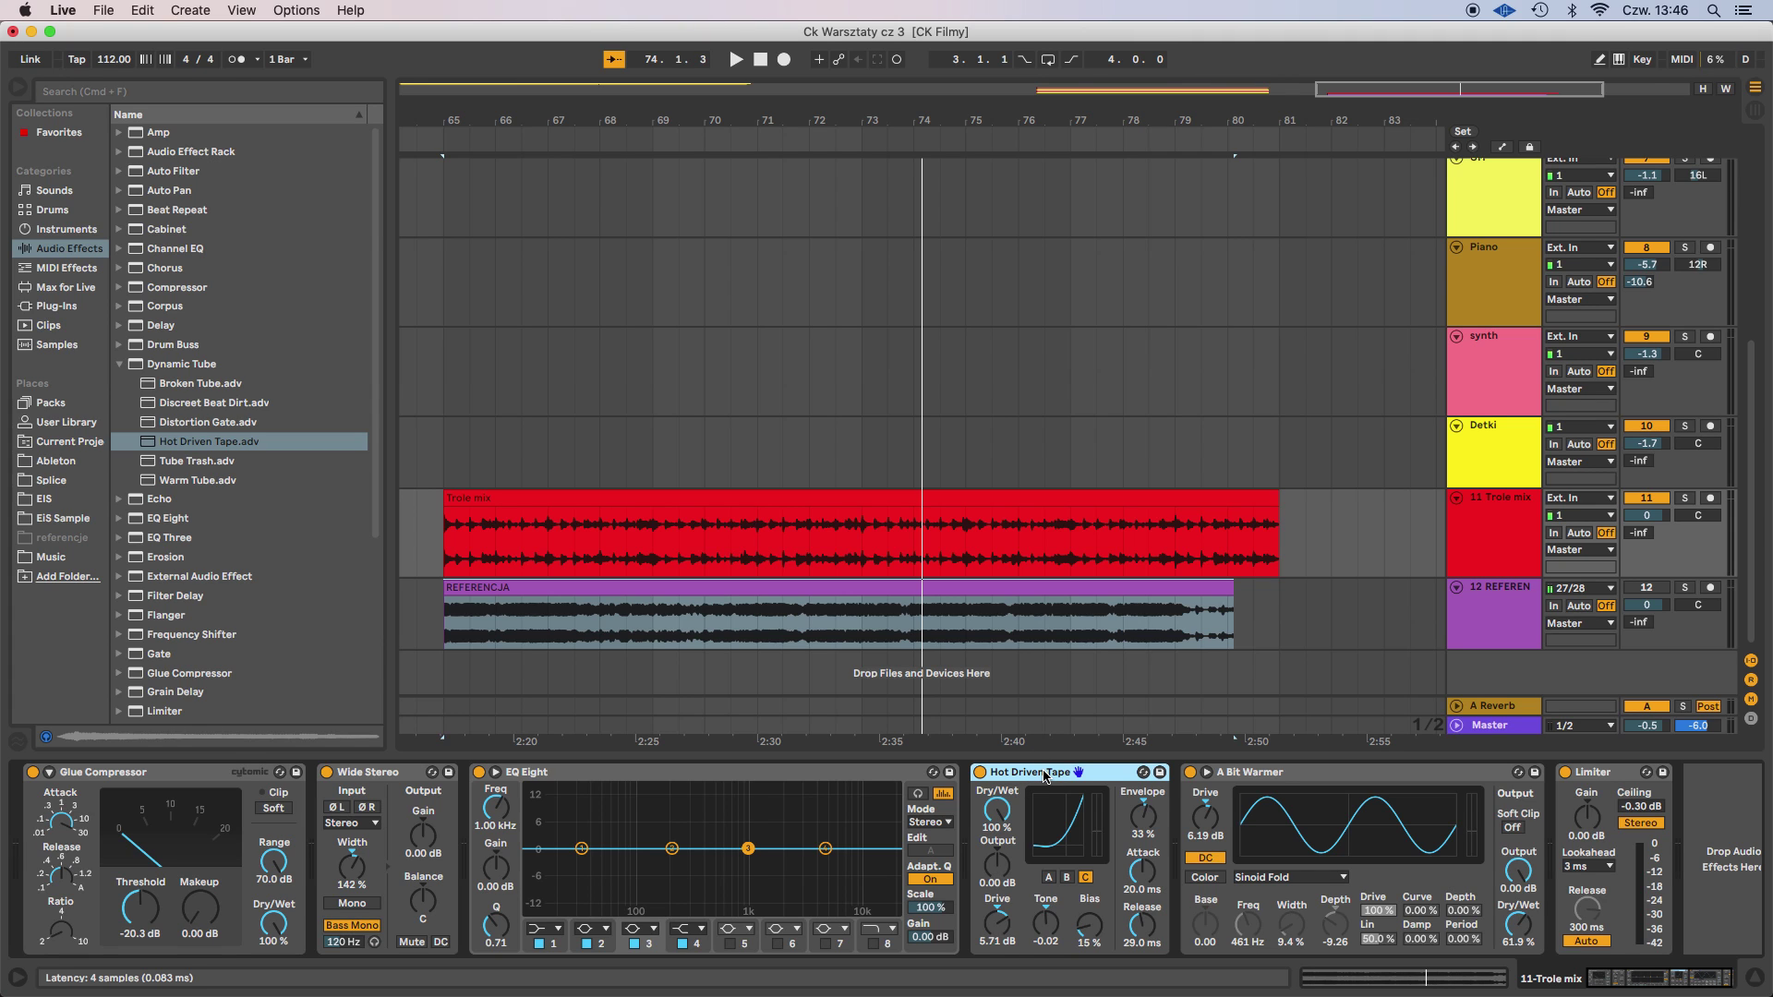
{"action": "key", "text": "space"}
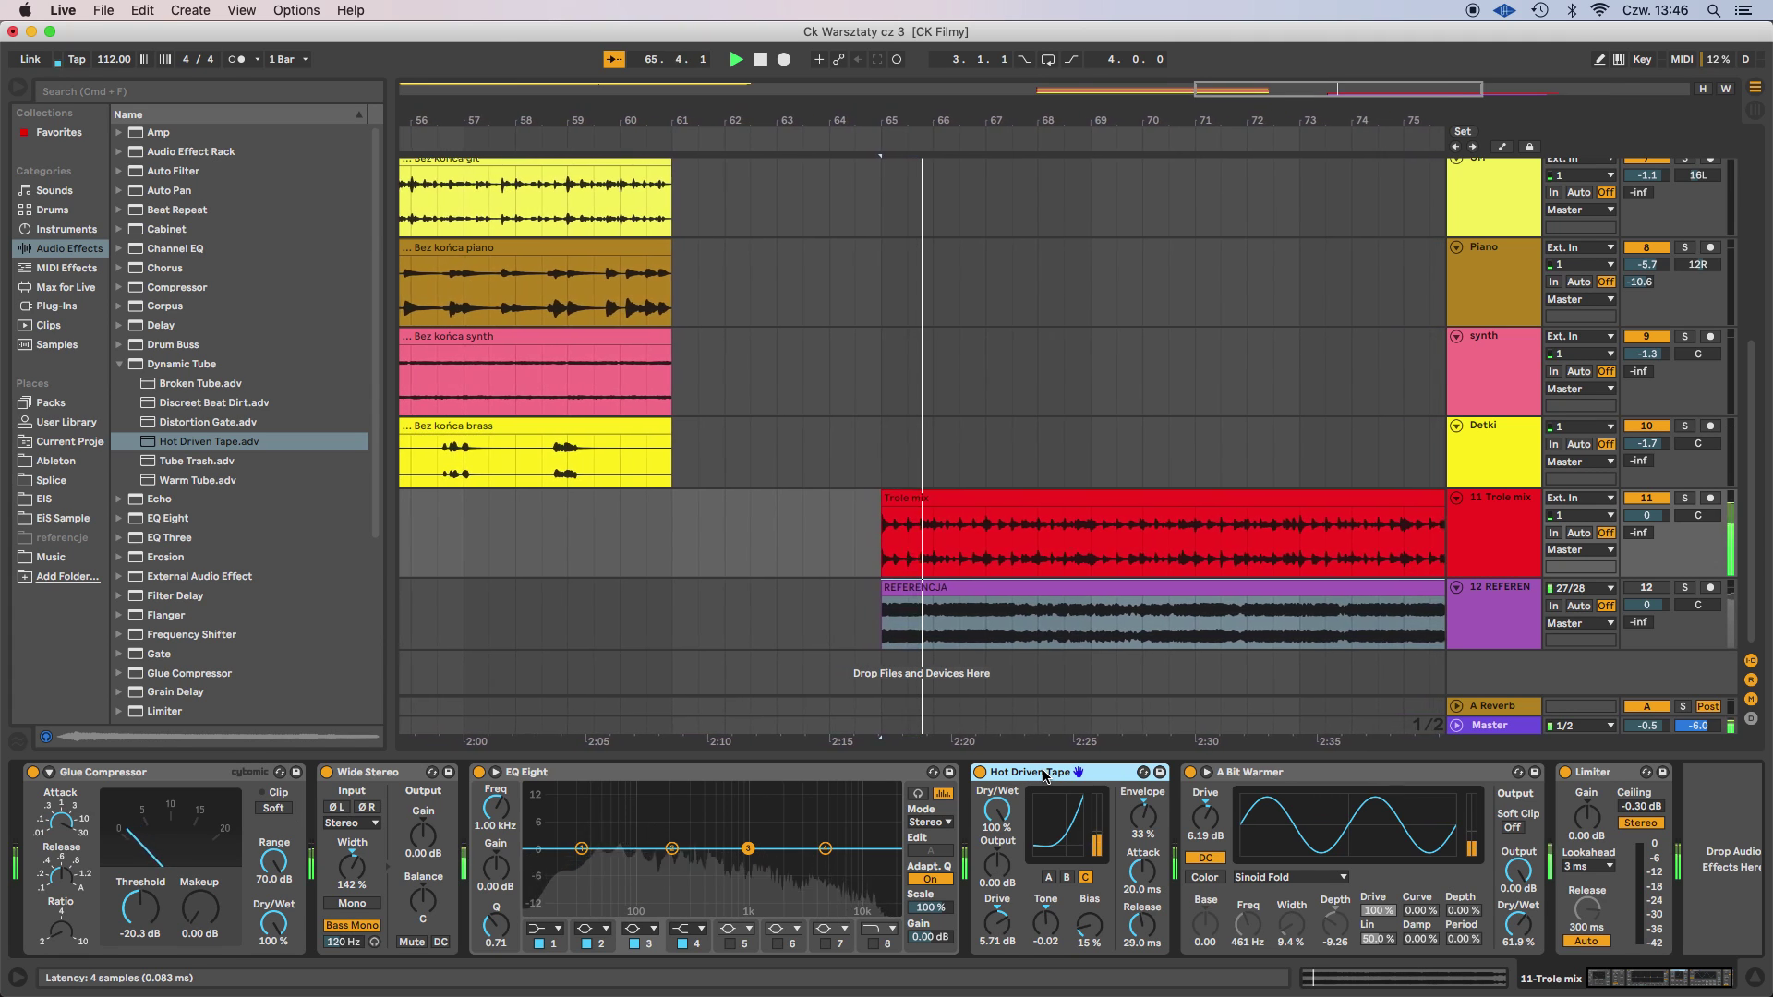
{"action": "scroll", "coordinate": [1043, 776], "scroll_direction": "right", "scroll_amount": 1}
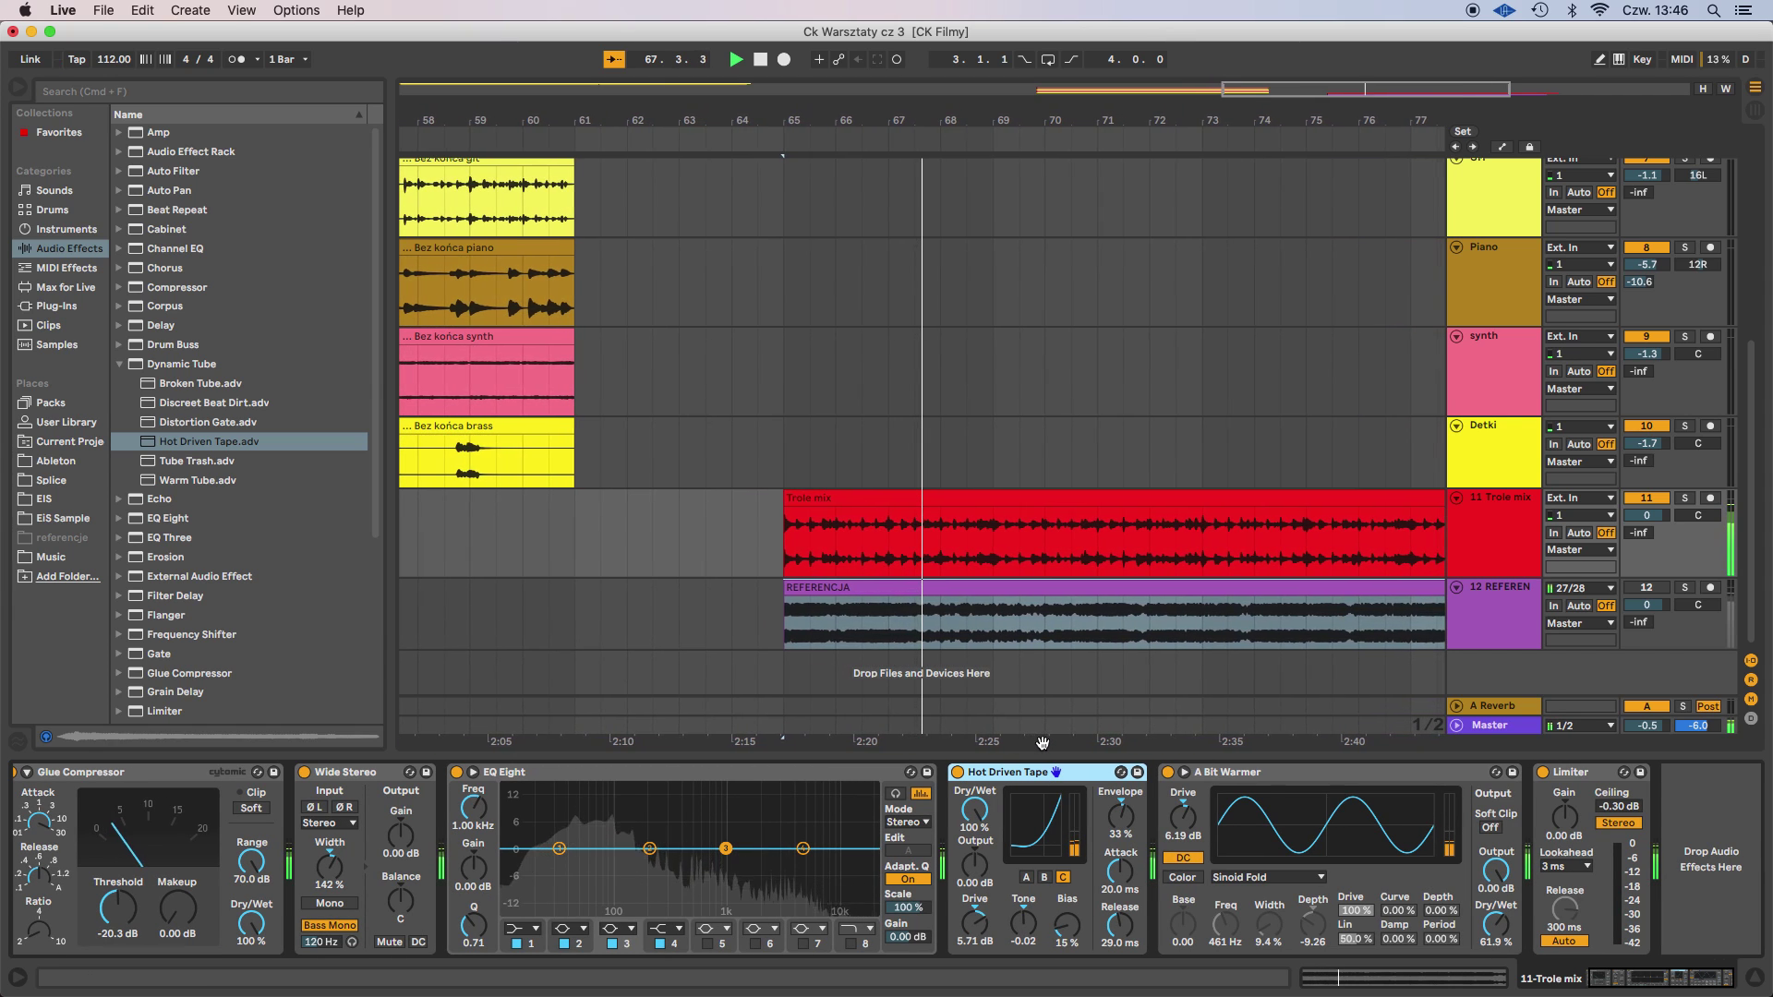
Raise the Limiter's Gain to 2.70 dB while checking the playing mix's levels in the Session View mixer, and return to the arrangement.
{"action": "key", "text": "Tab"}
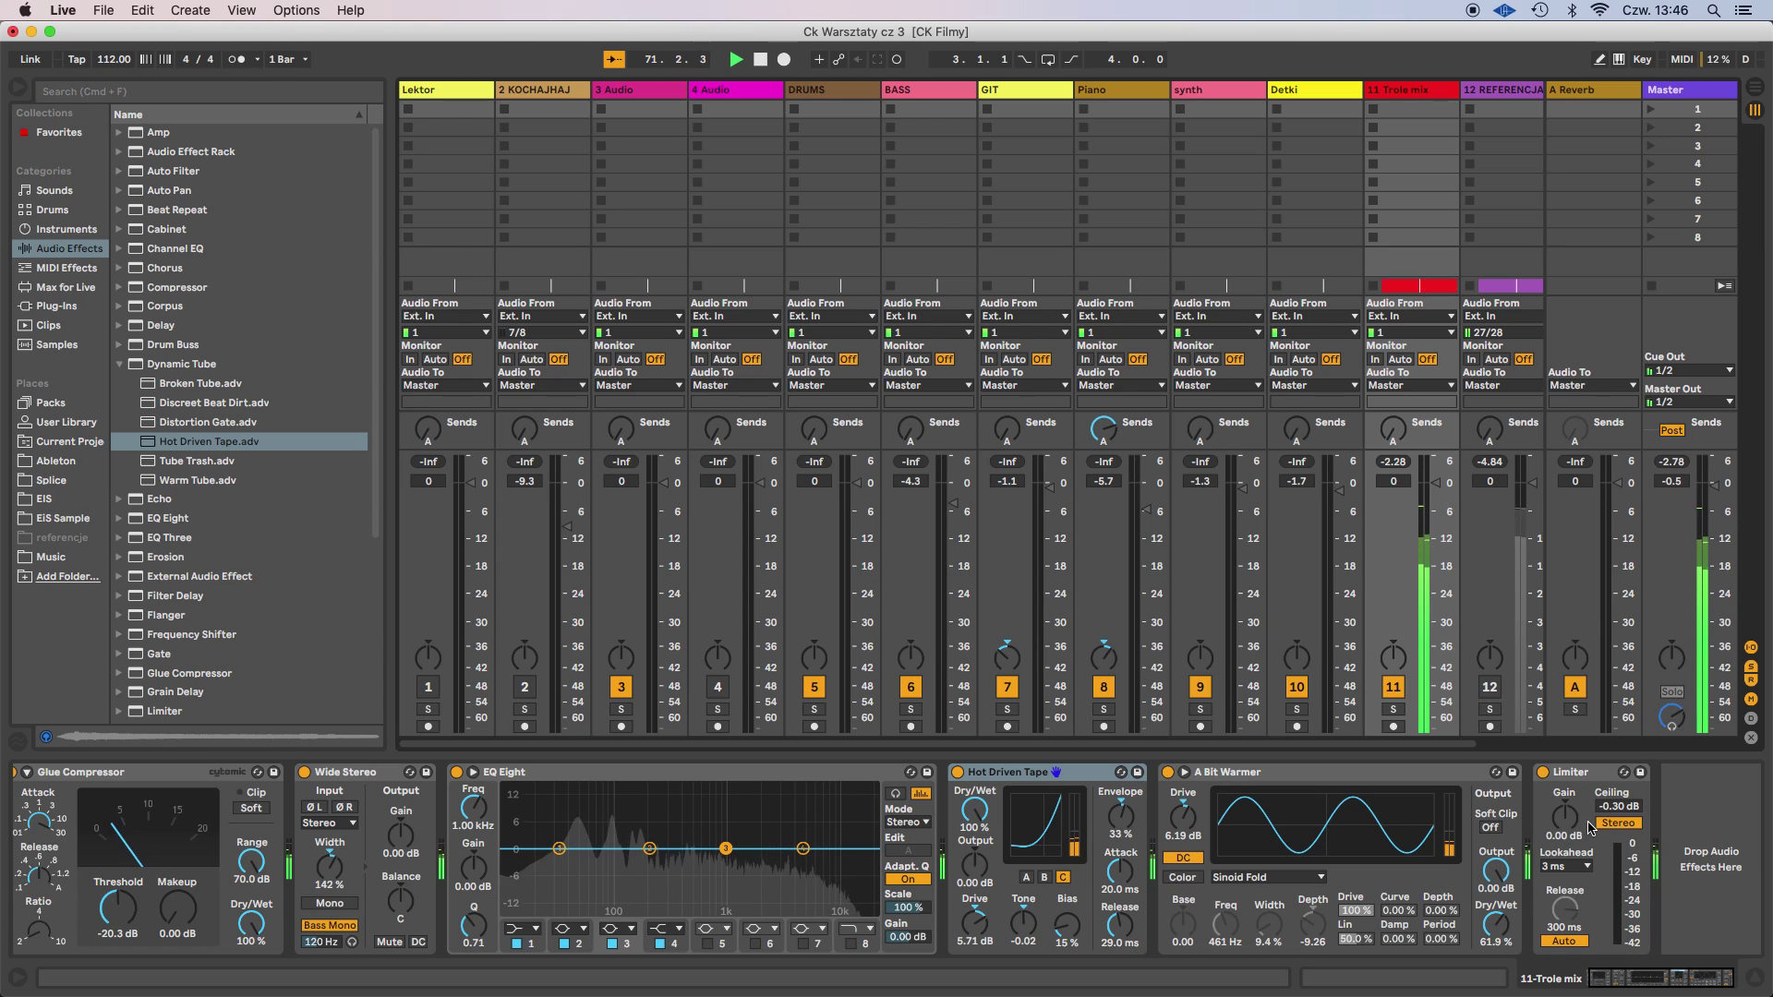
{"action": "key", "text": "space"}
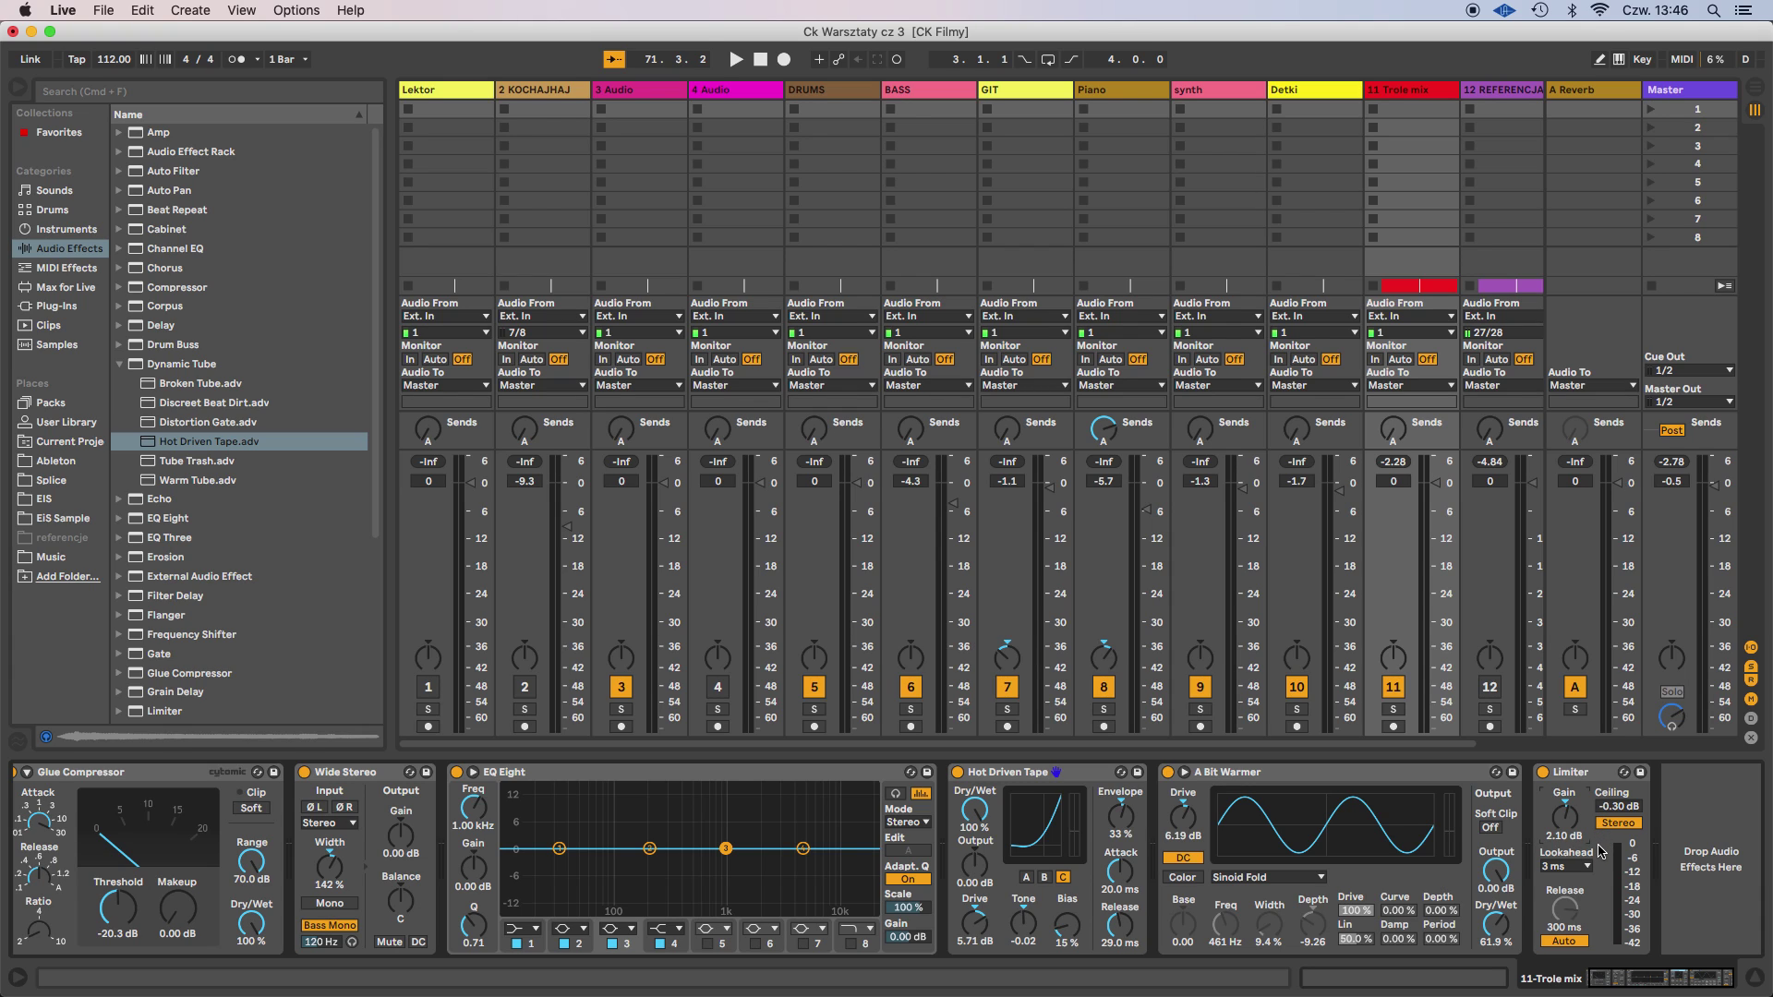
{"action": "key", "text": "space"}
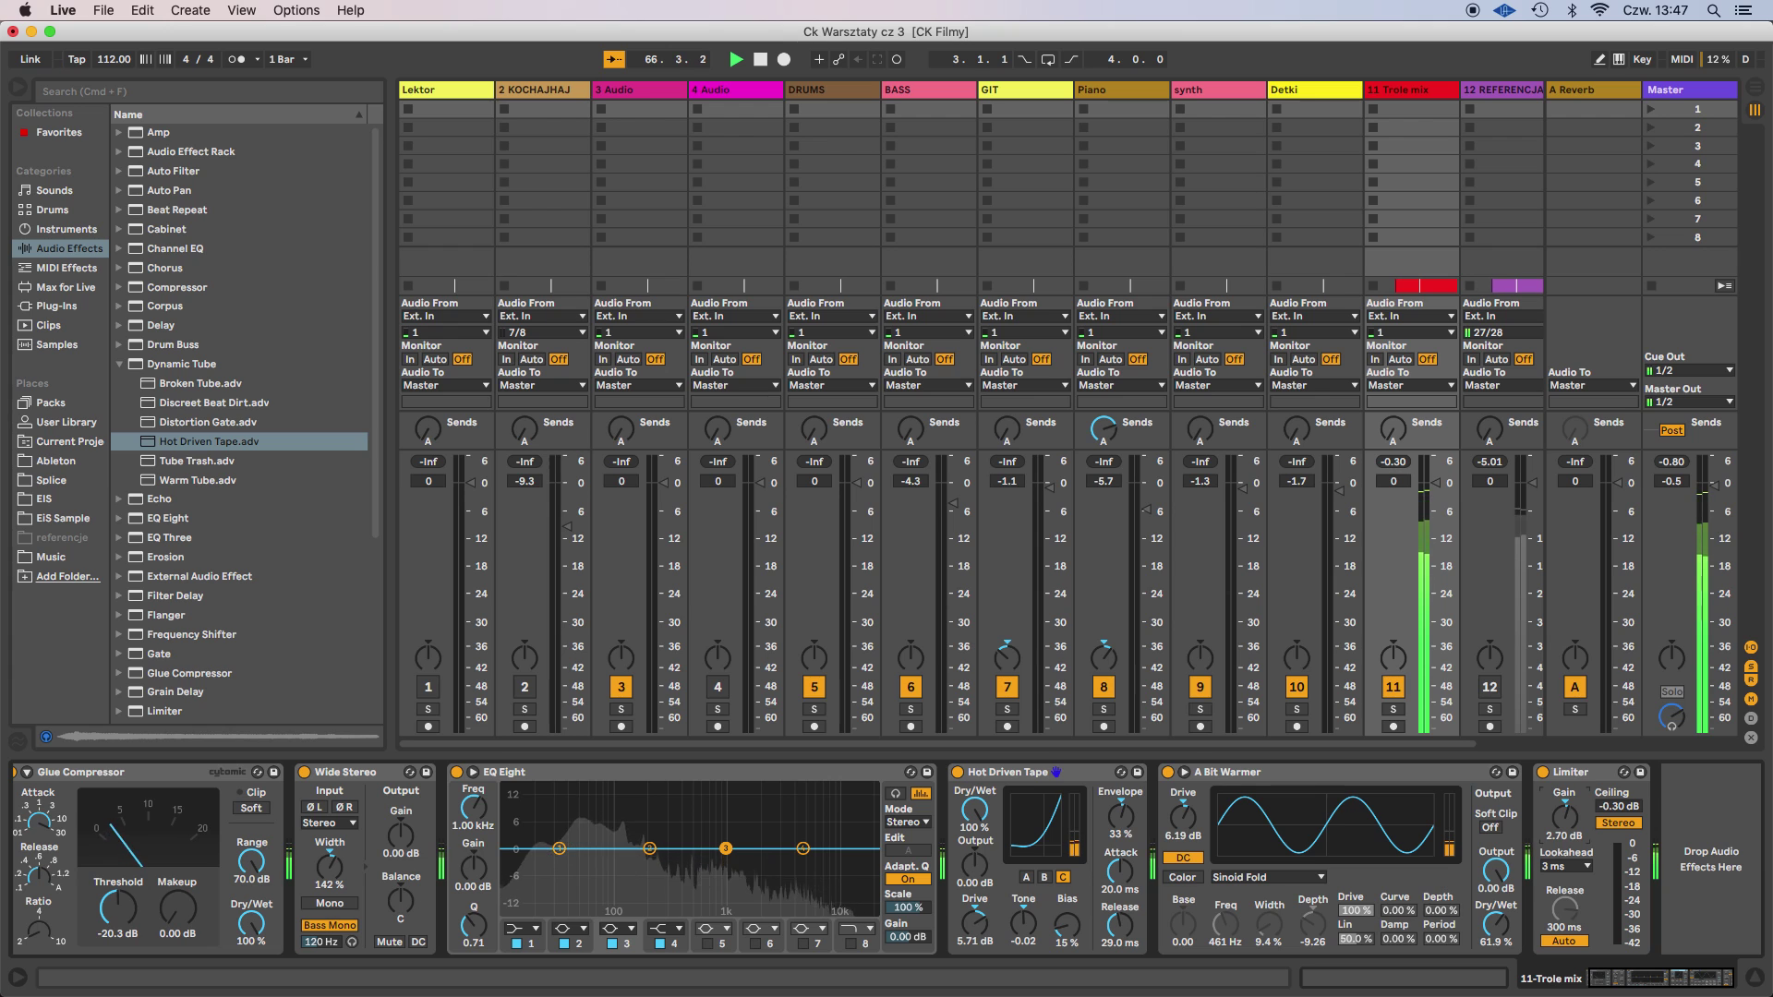
{"action": "key", "text": "Tab"}
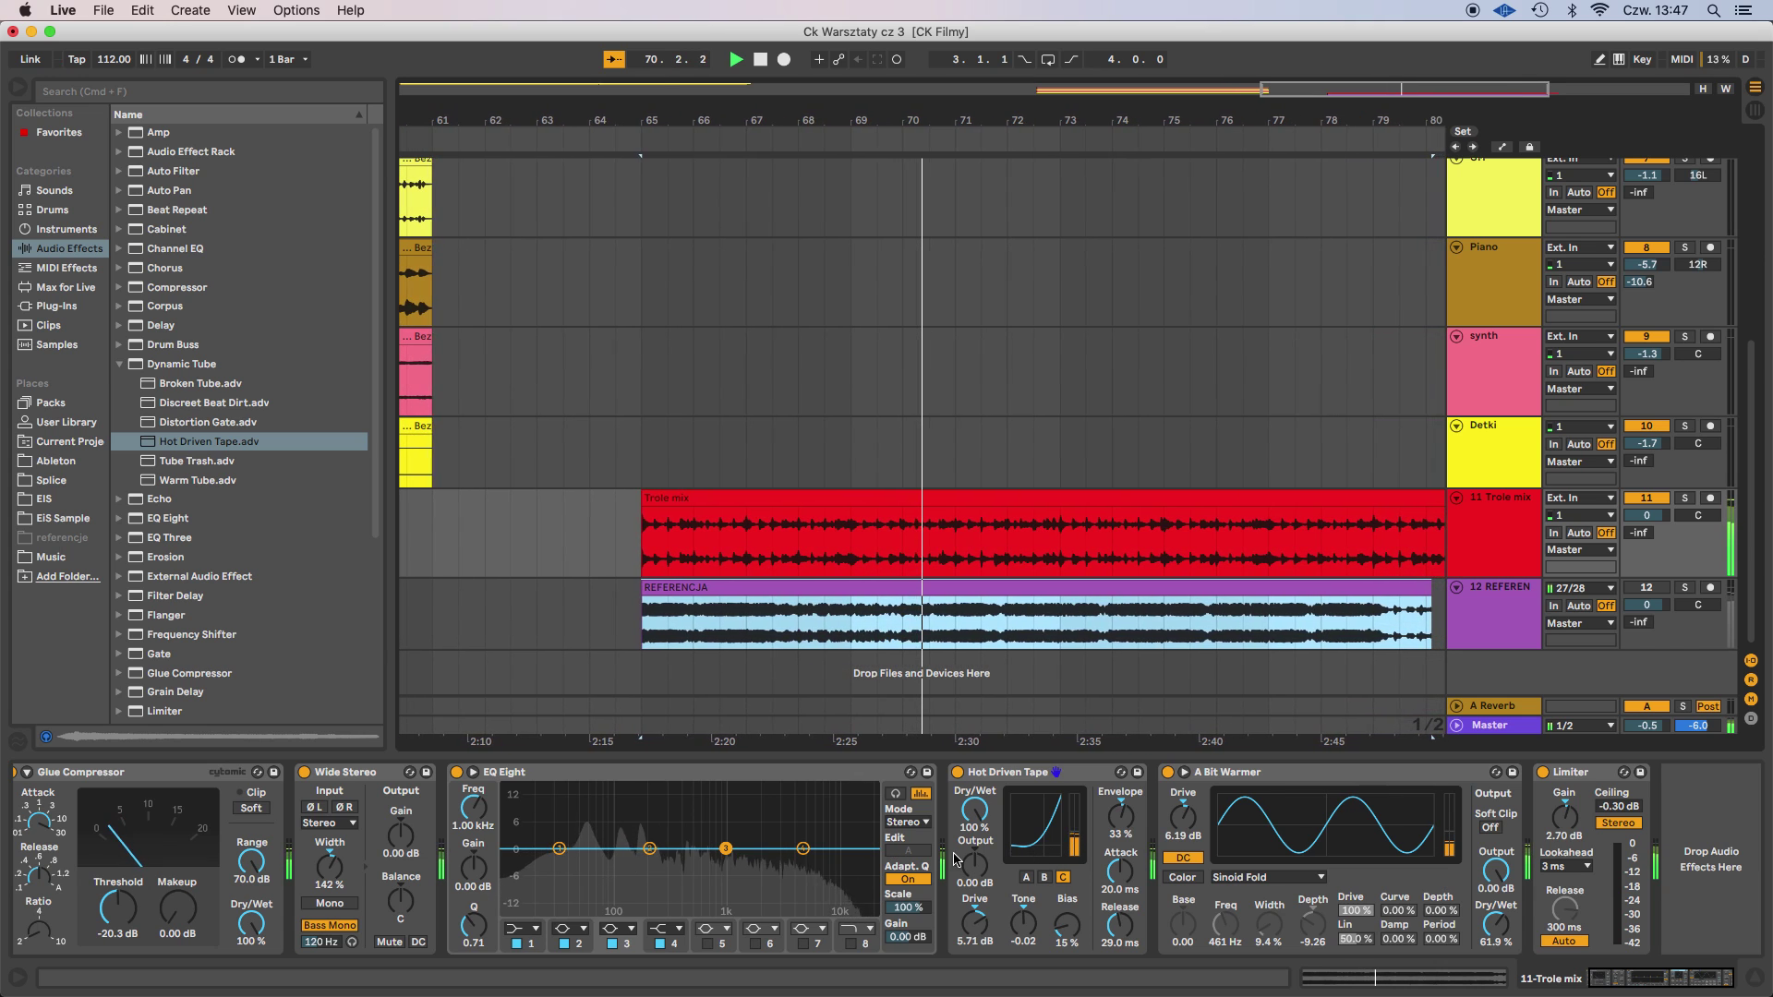
{"action": "key", "text": "space"}
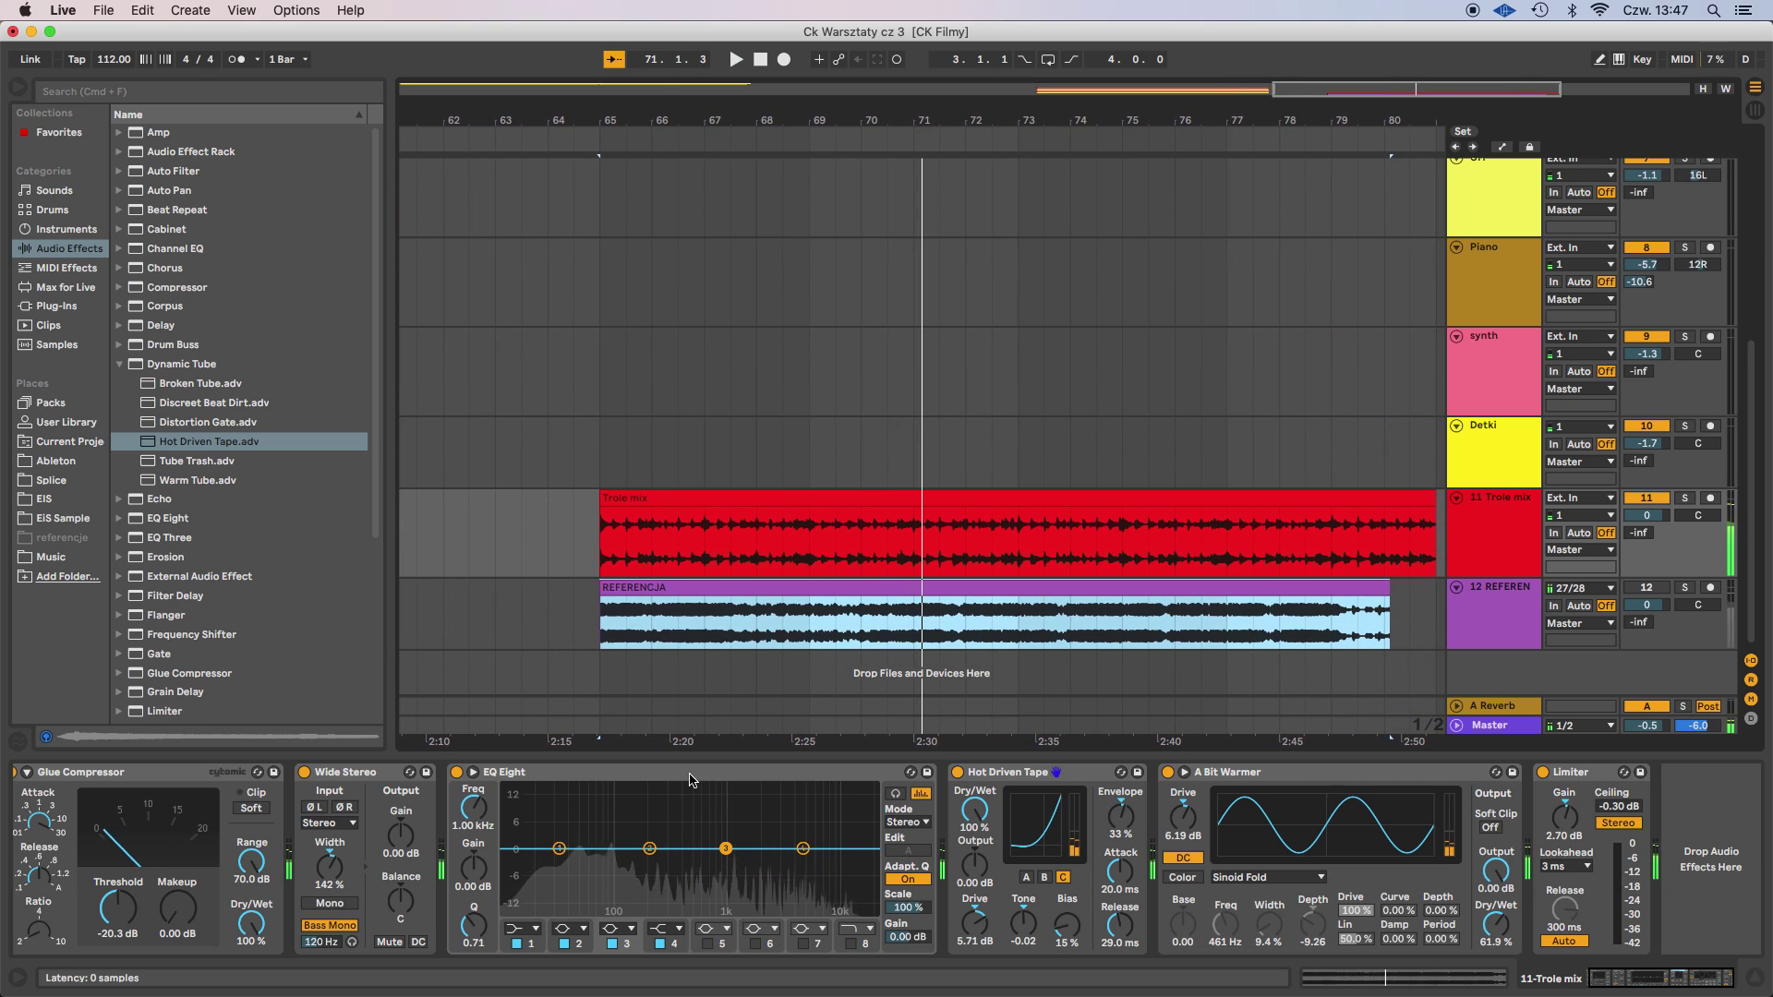
Group all the Trole mix devices from Glue Compressor through Limiter into one Audio Effect Rack.
{"action": "left_click", "coordinate": [690, 780]}
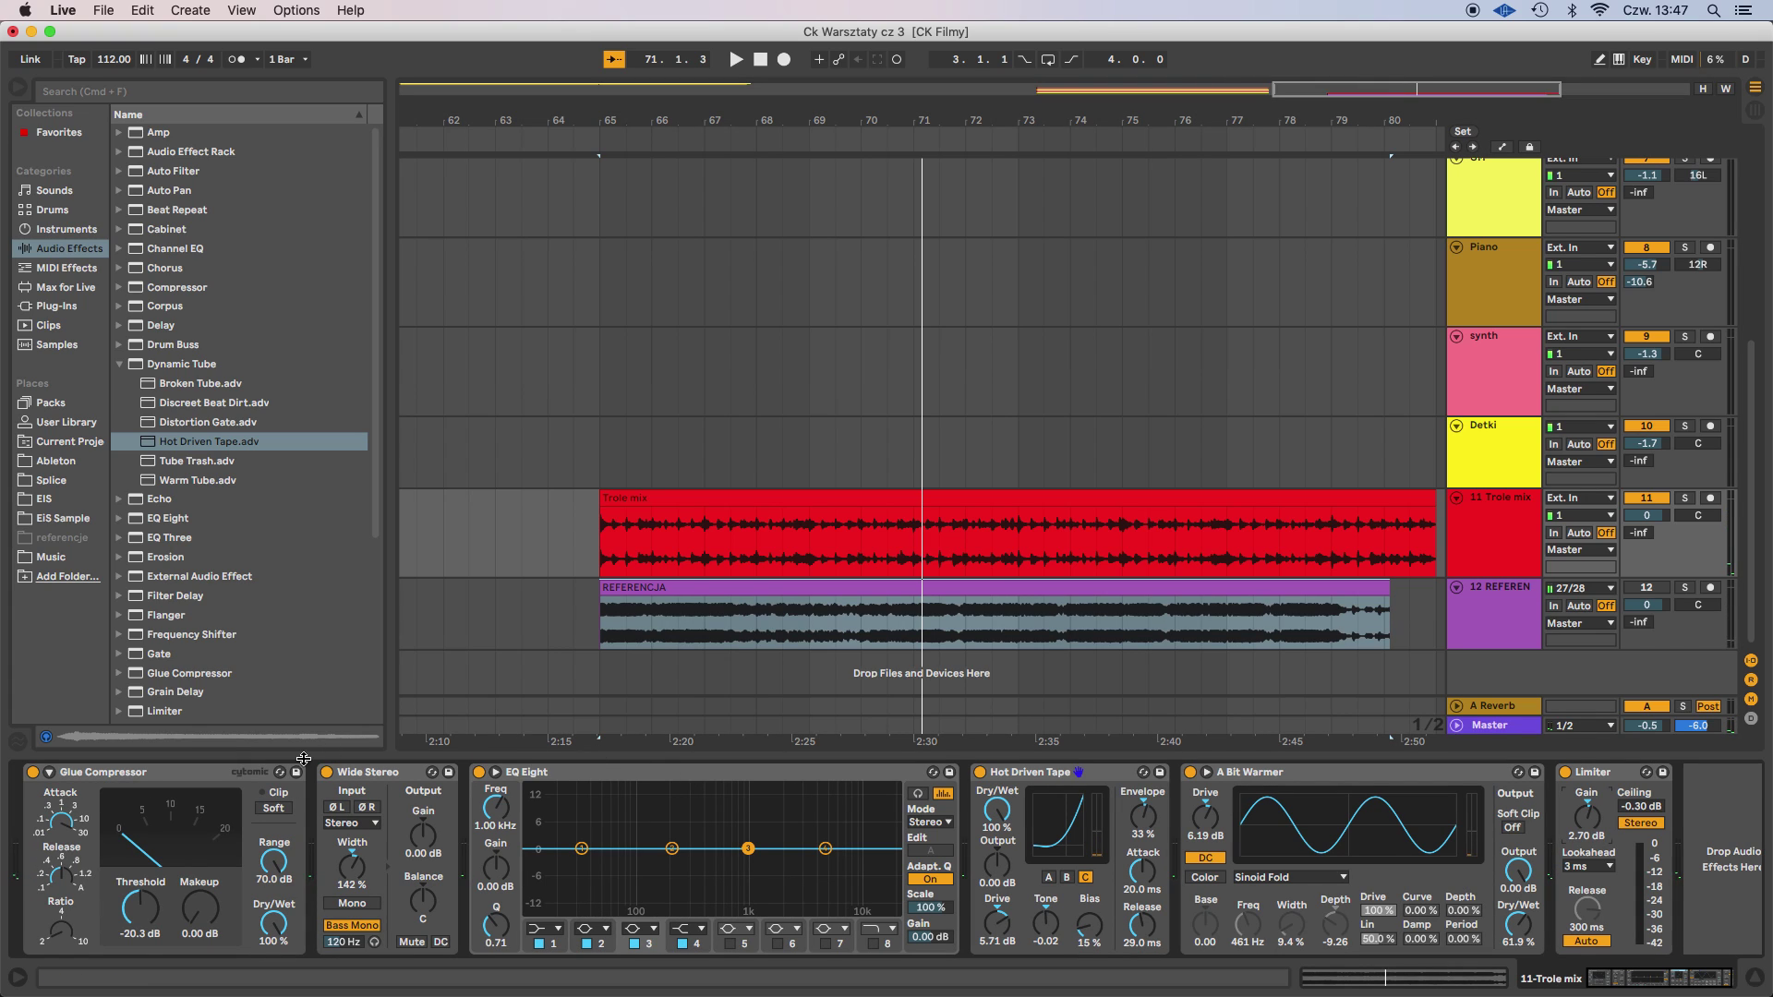
{"action": "left_click", "coordinate": [178, 772]}
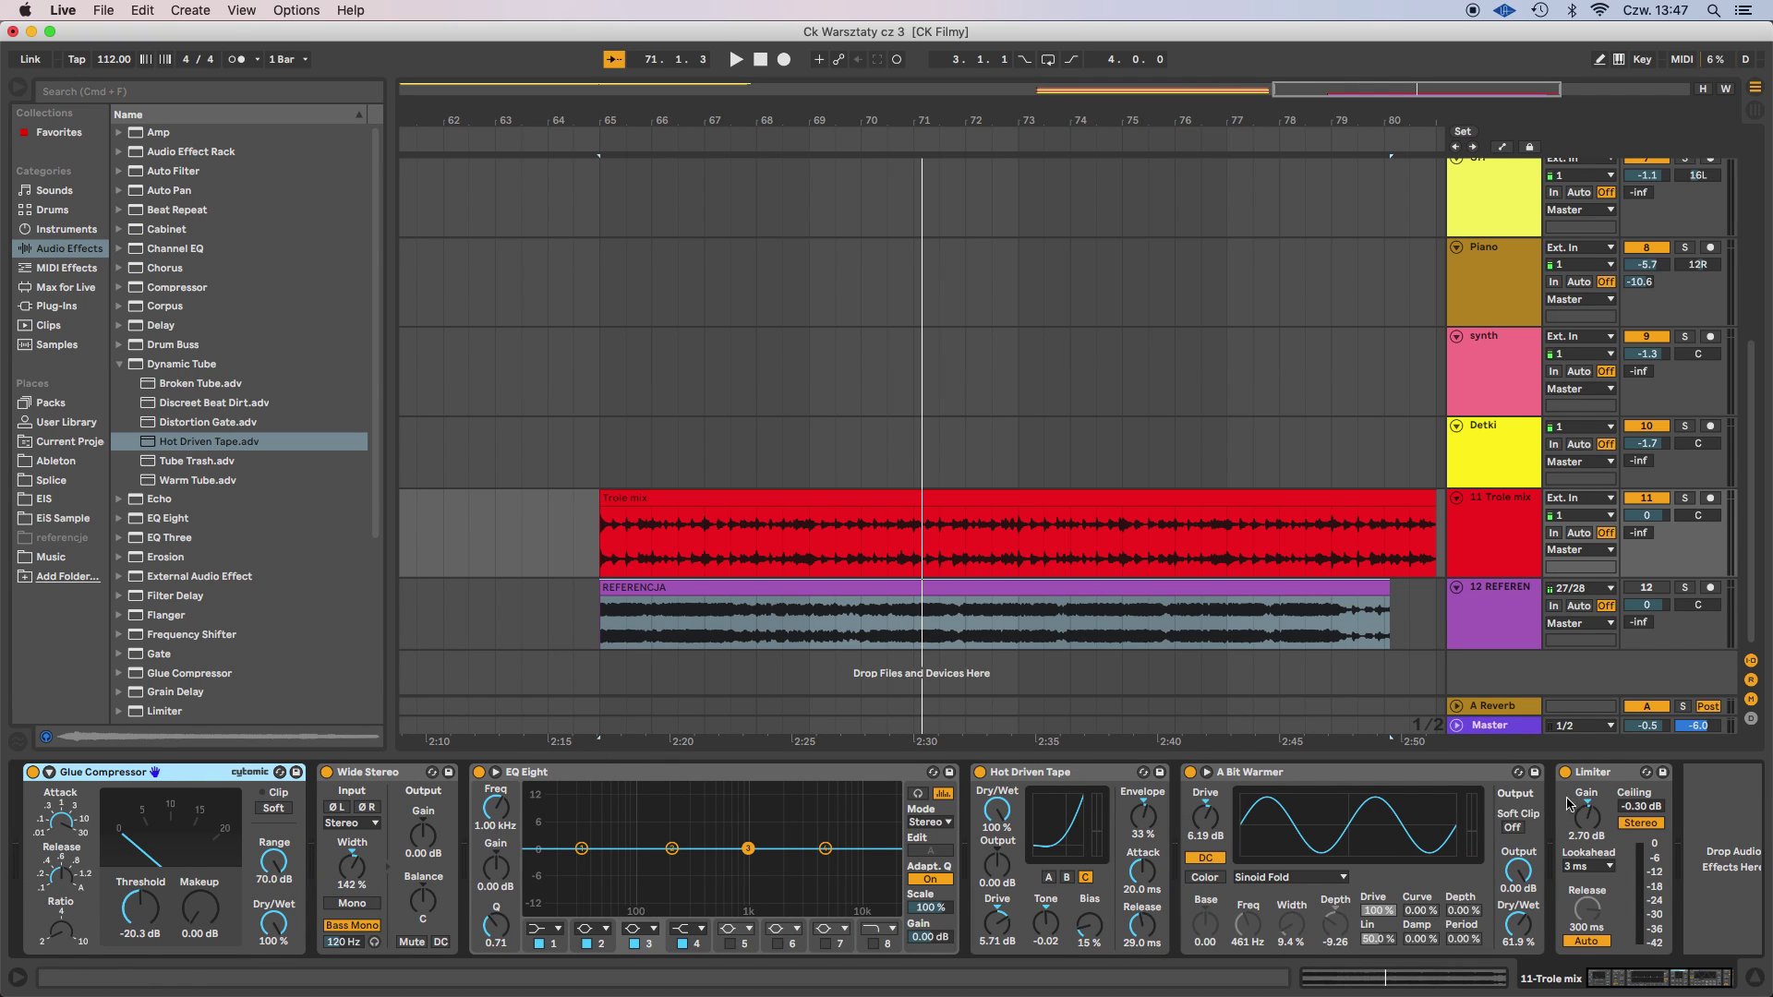
{"action": "left_click", "coordinate": [1611, 777], "text": "shift"}
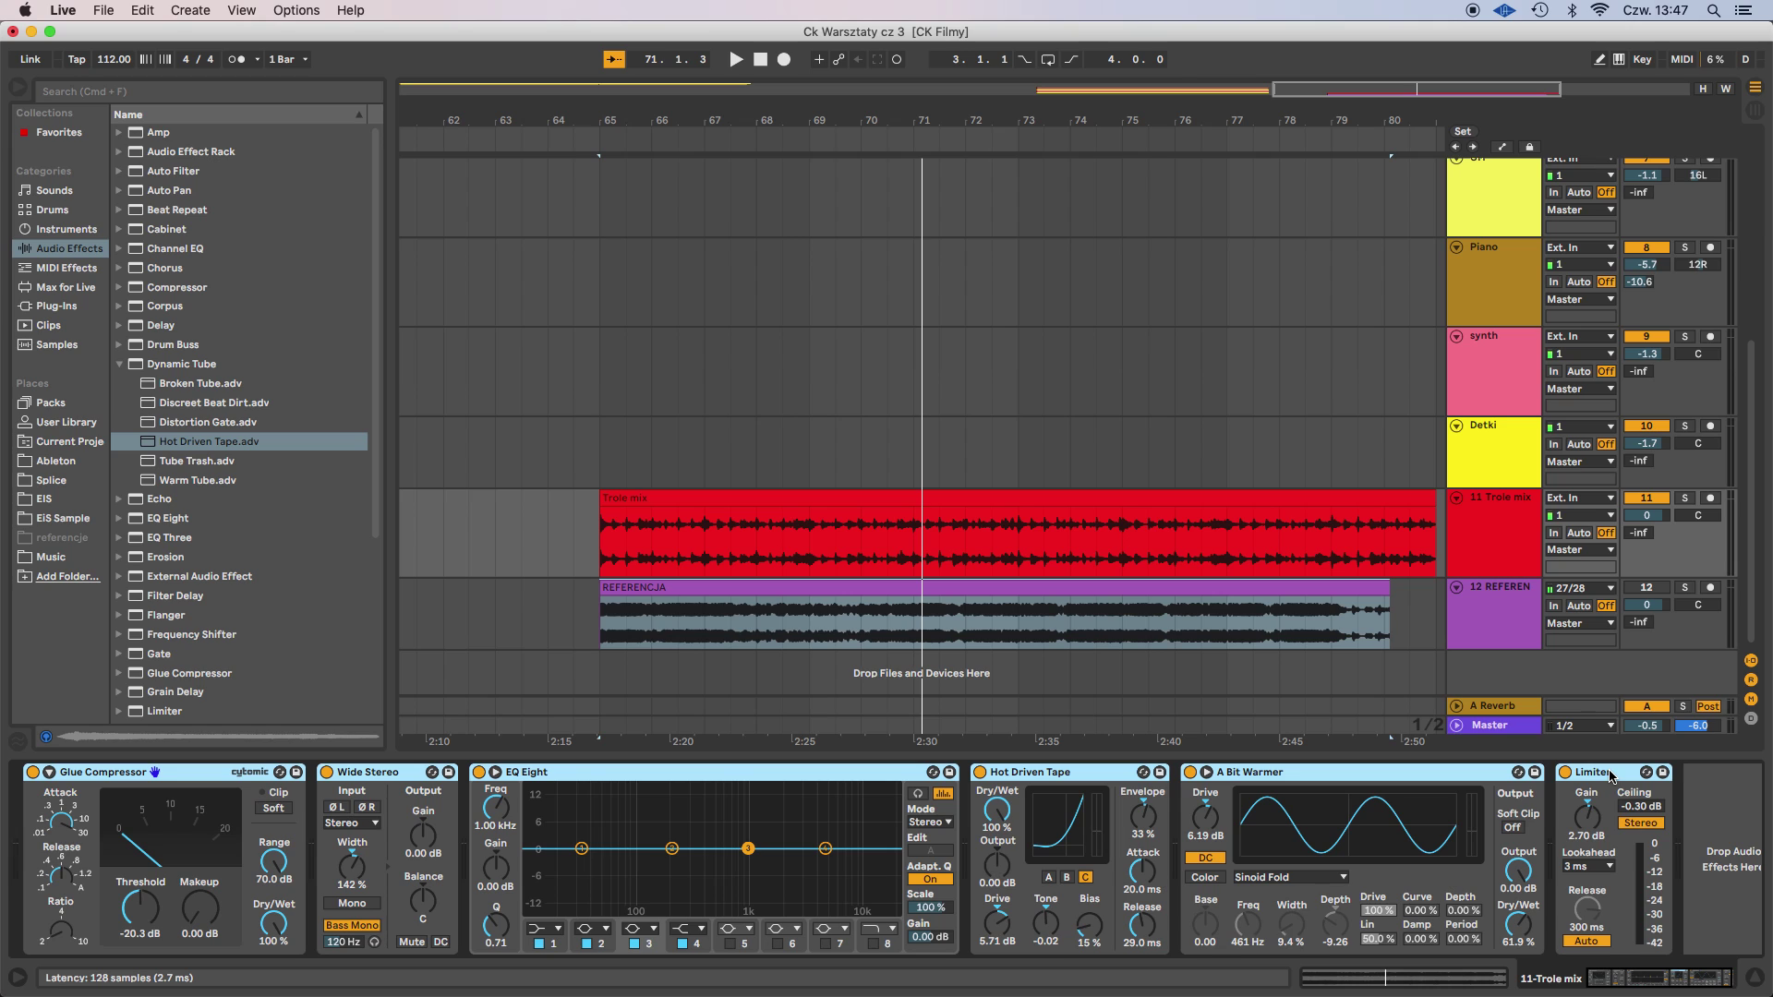
{"action": "key", "text": "super+g"}
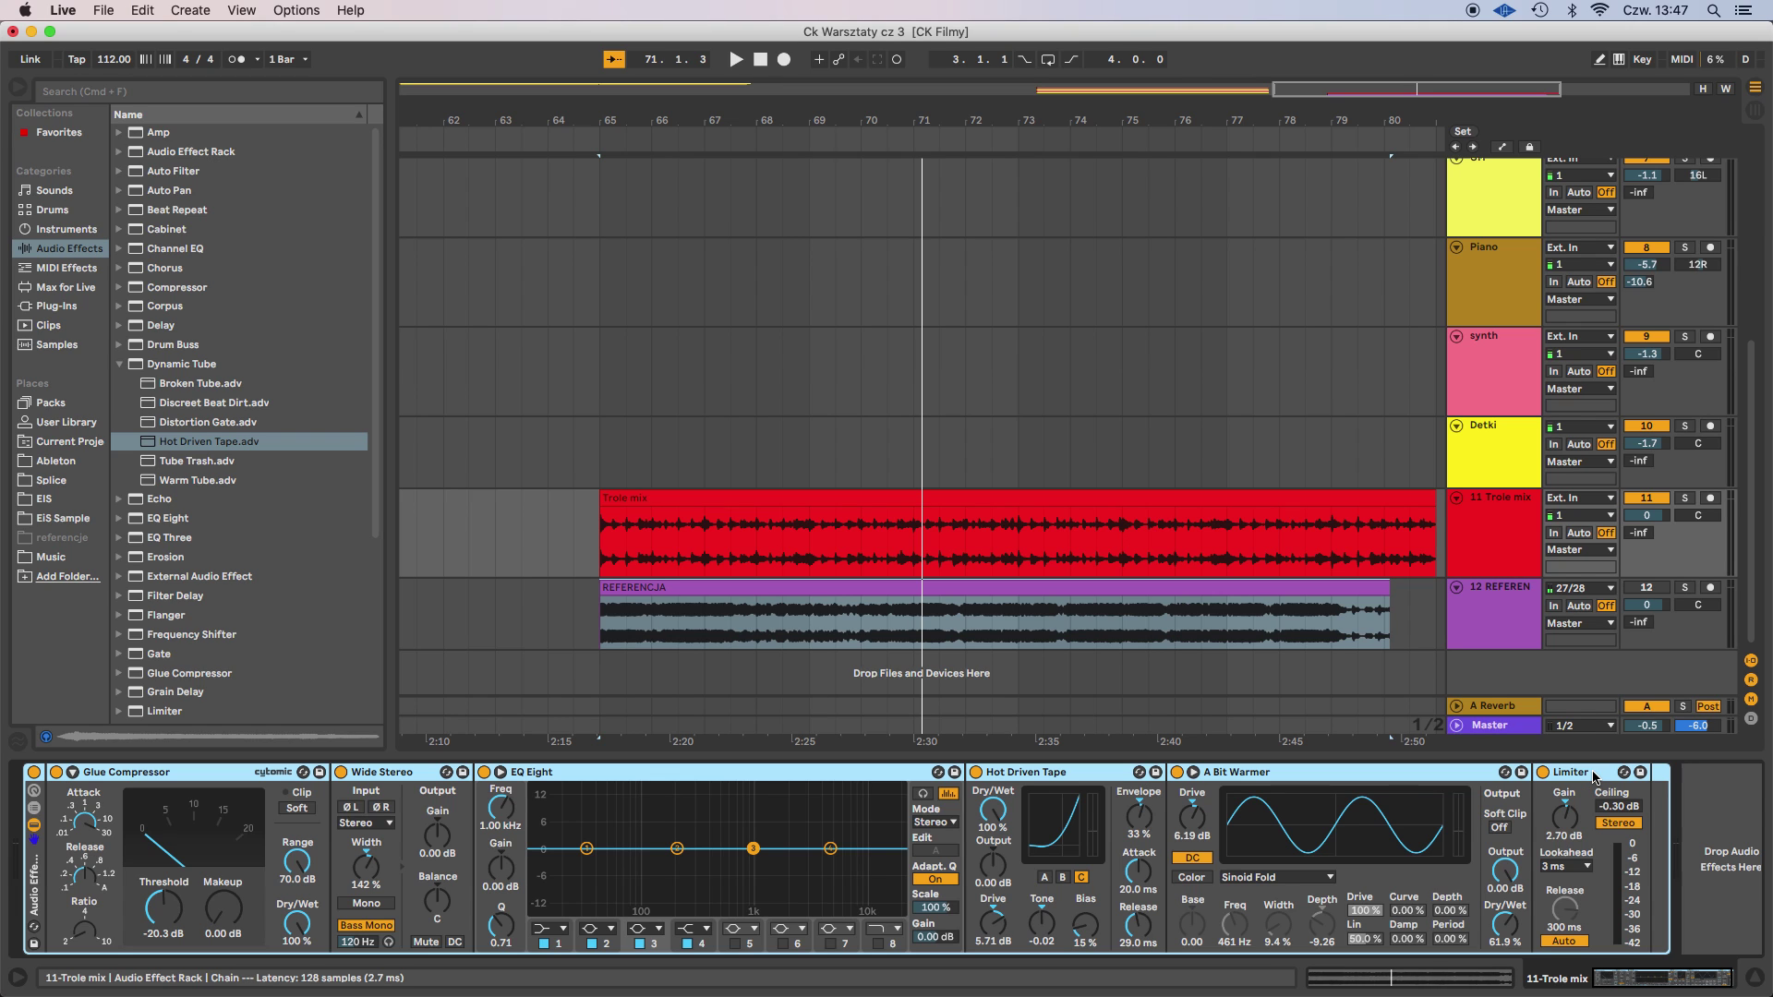
Compare the playing mix with the whole Audio Effect Rack bypassed and active.
{"action": "left_click", "coordinate": [35, 773]}
{"action": "key", "text": "space"}
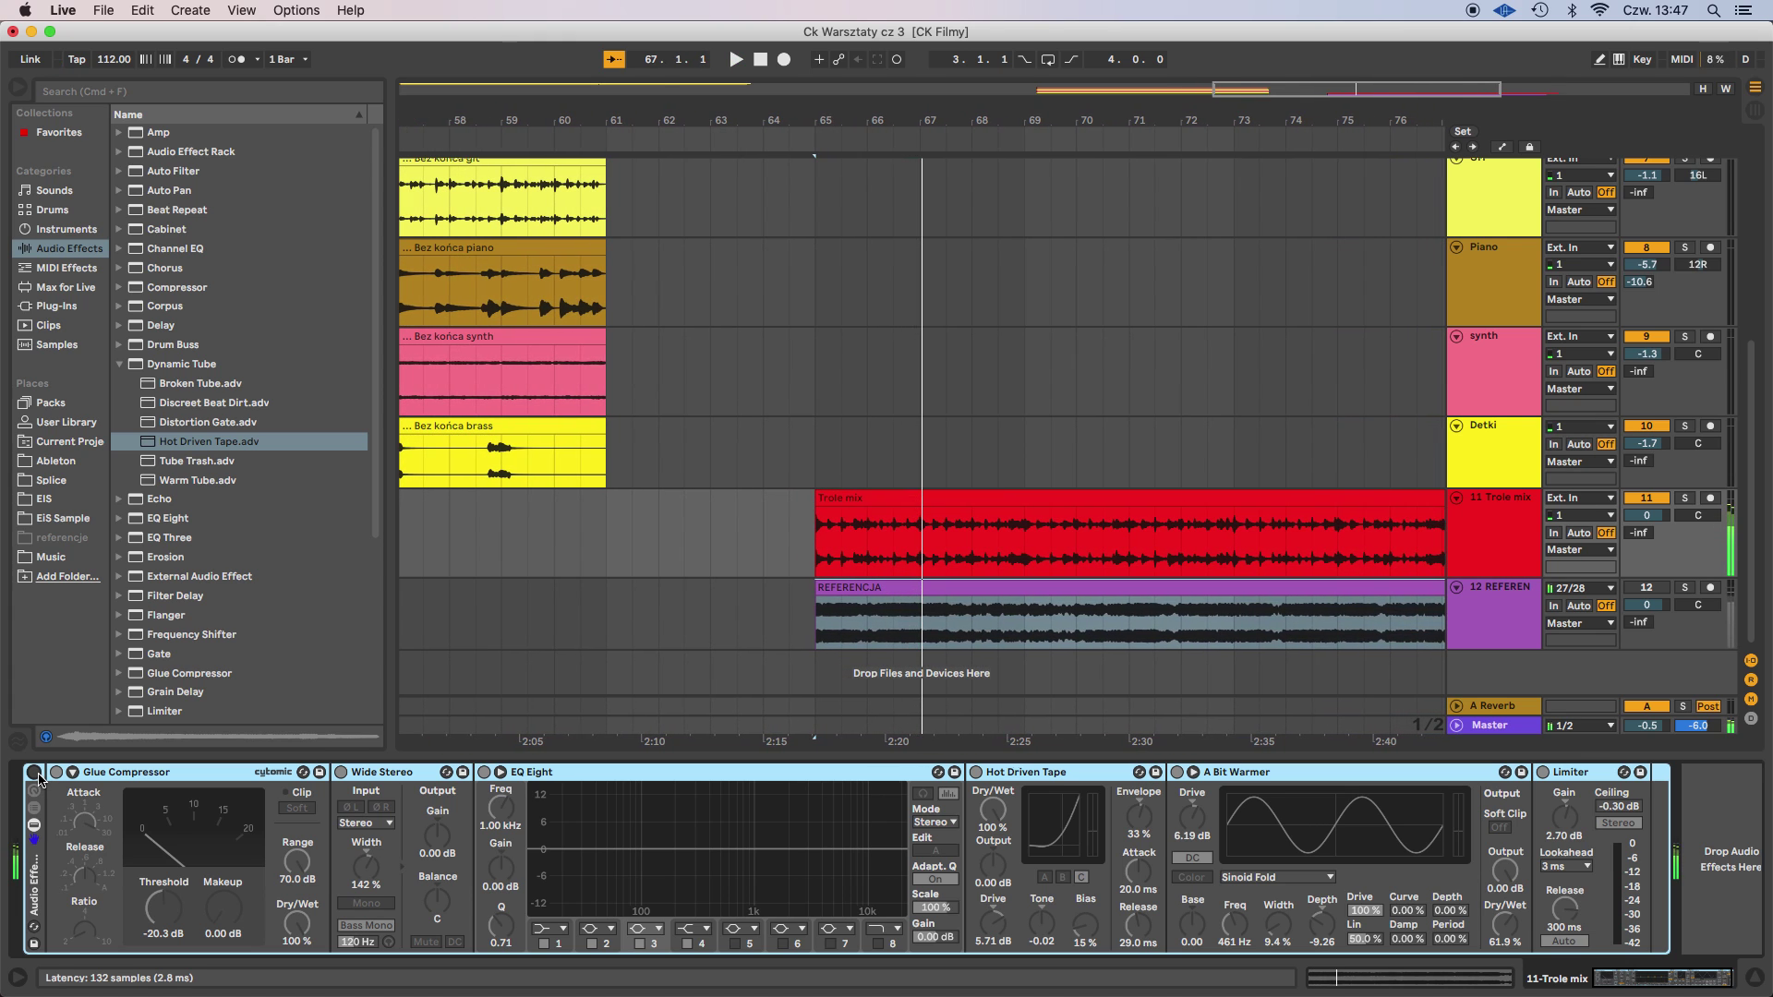
{"action": "left_click", "coordinate": [35, 773]}
{"action": "key", "text": "space"}
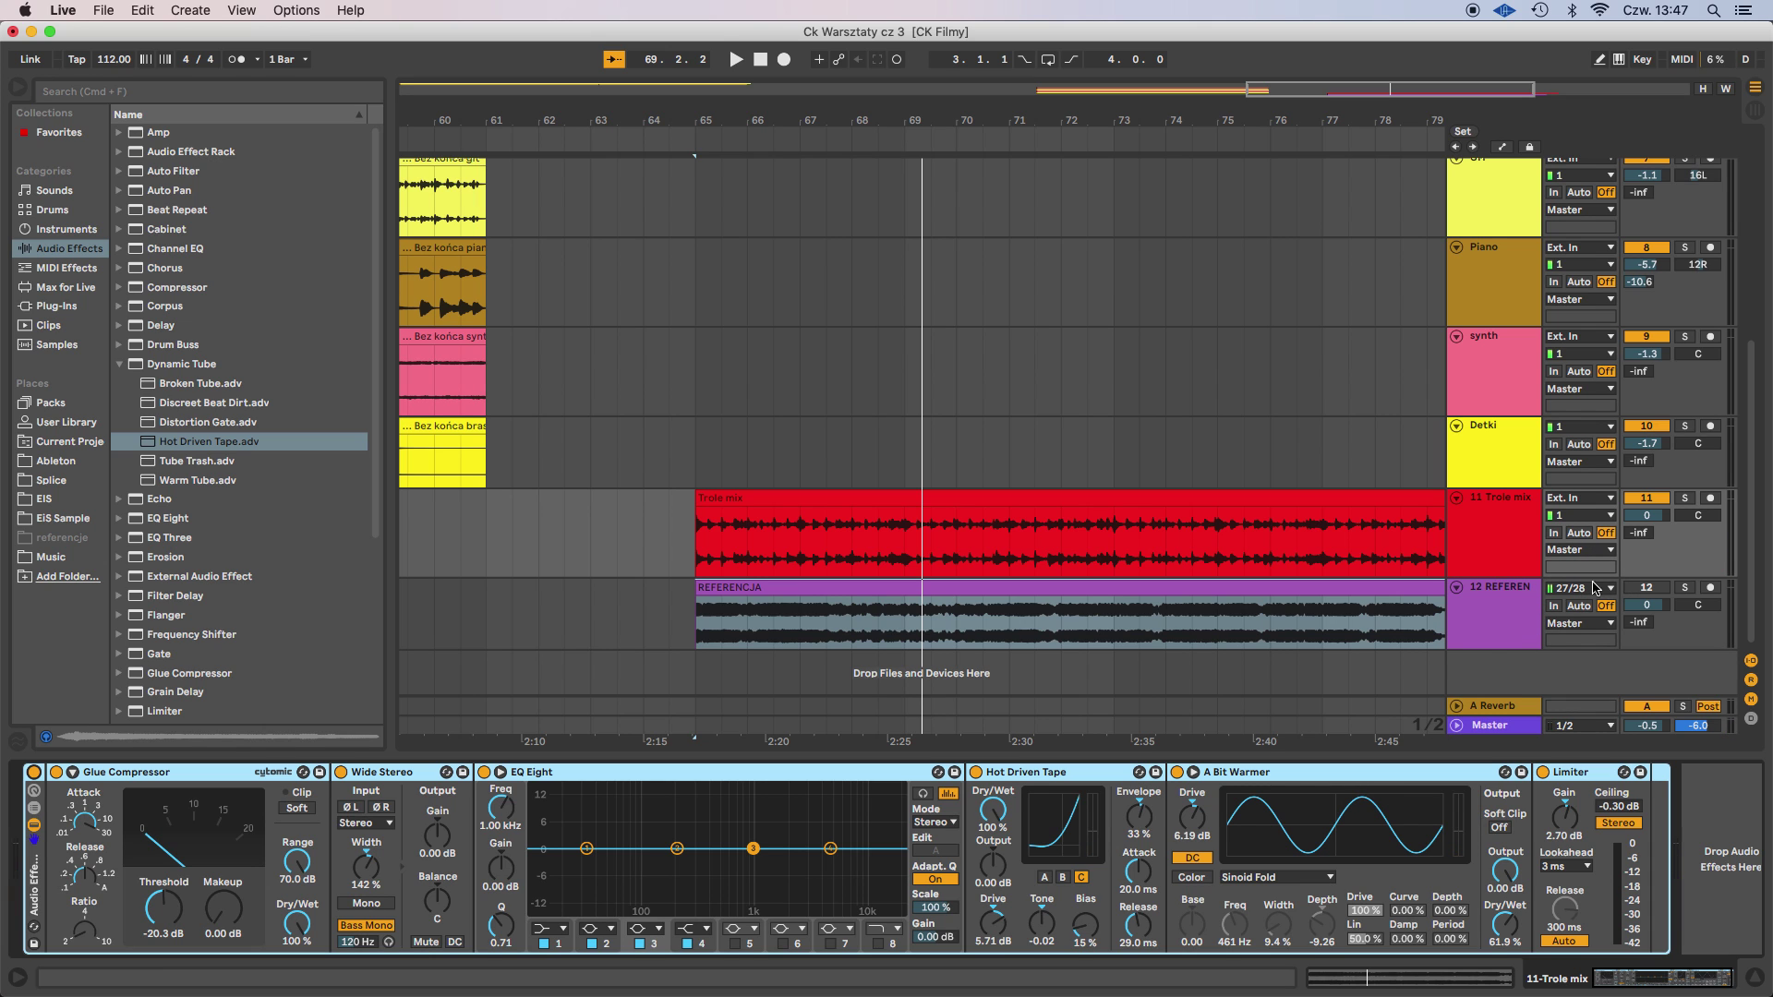
Solo the REFERENCJA track during playback and unsolo it to compare the reference with the mastered mix.
{"action": "left_click", "coordinate": [1686, 589]}
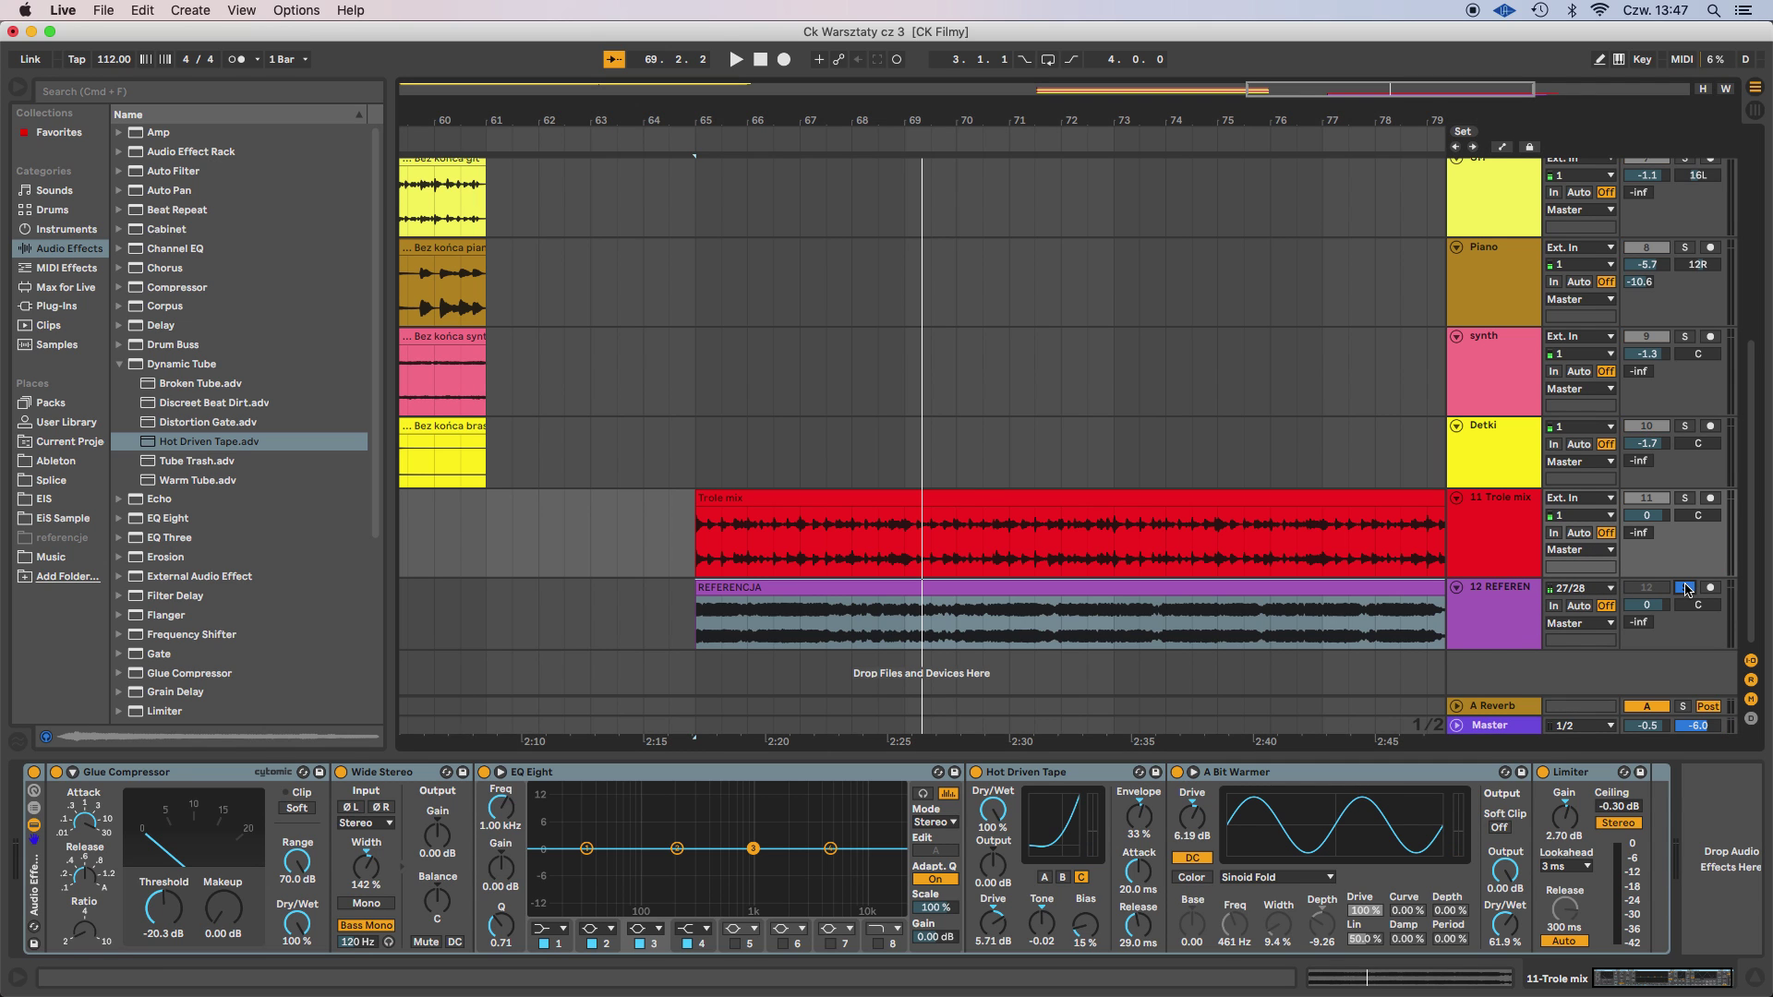
{"action": "key", "text": "space"}
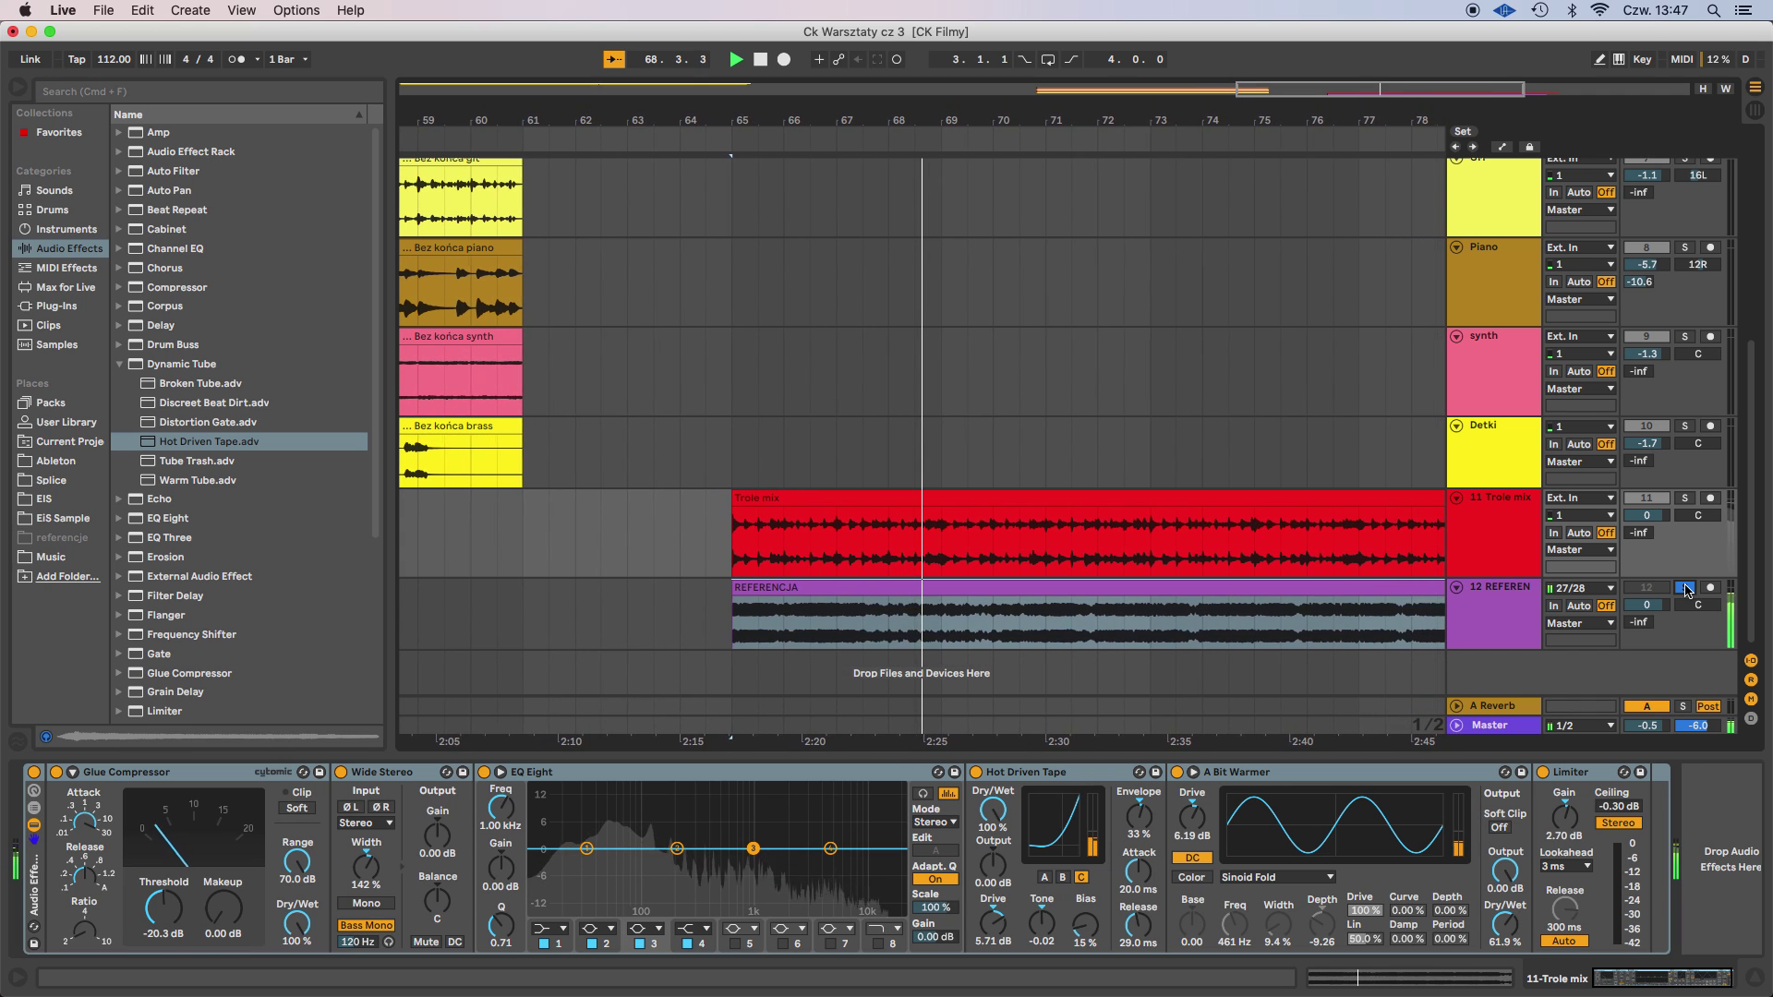
{"action": "left_click", "coordinate": [1684, 588]}
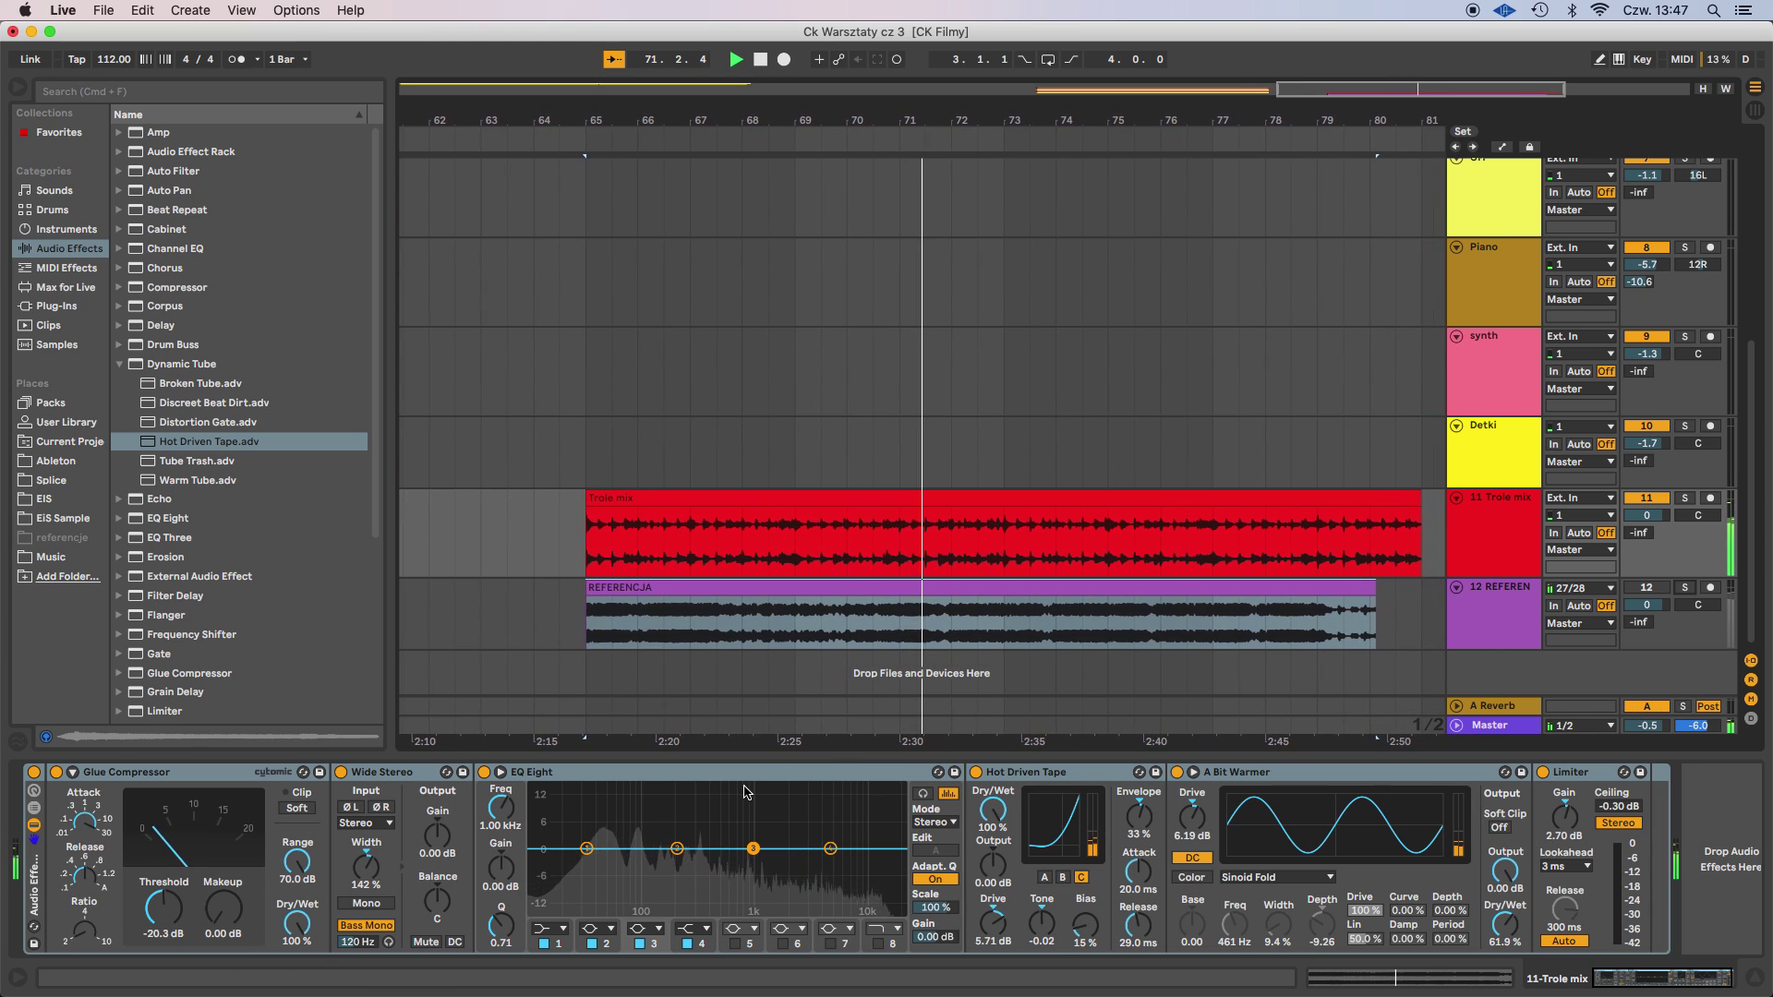
{"action": "key", "text": "space"}
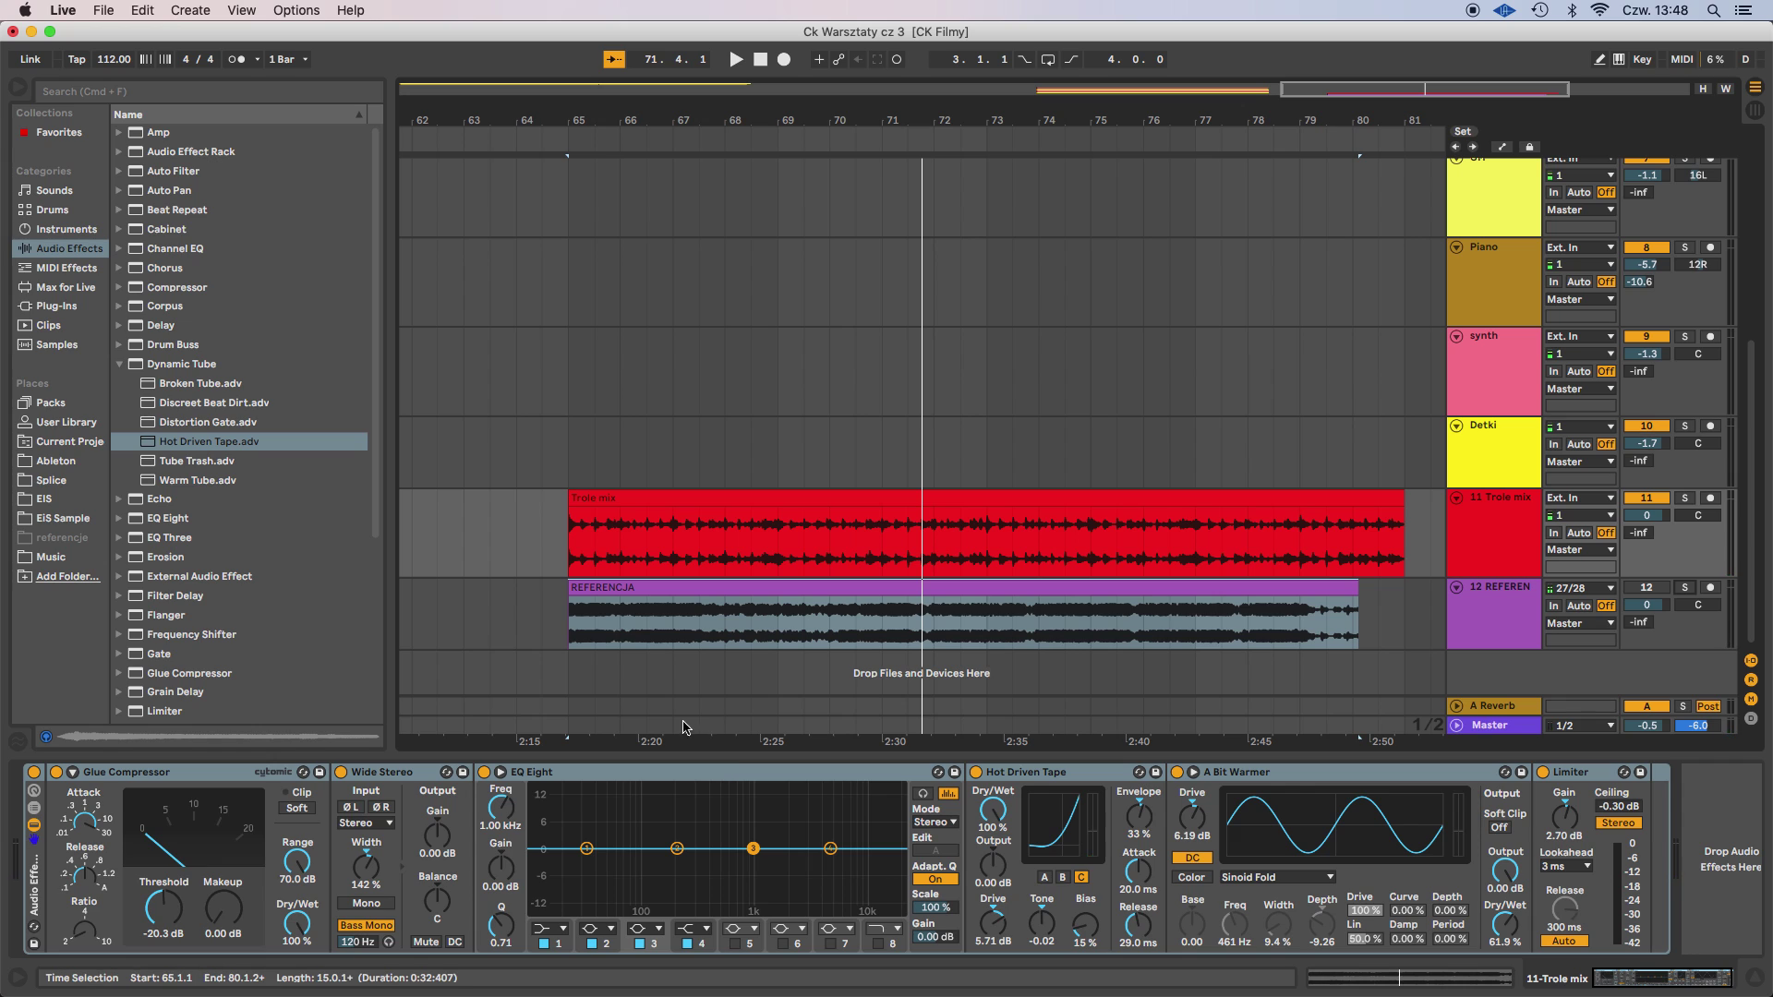
Shape EQ Eight with band 4 at 4.35 kHz, +2.85 dB, band 1 at 32.3 Hz, +2.36 dB, a slight band 2 cut and band 3 at -0.62 dB.
{"action": "left_click", "coordinate": [831, 850]}
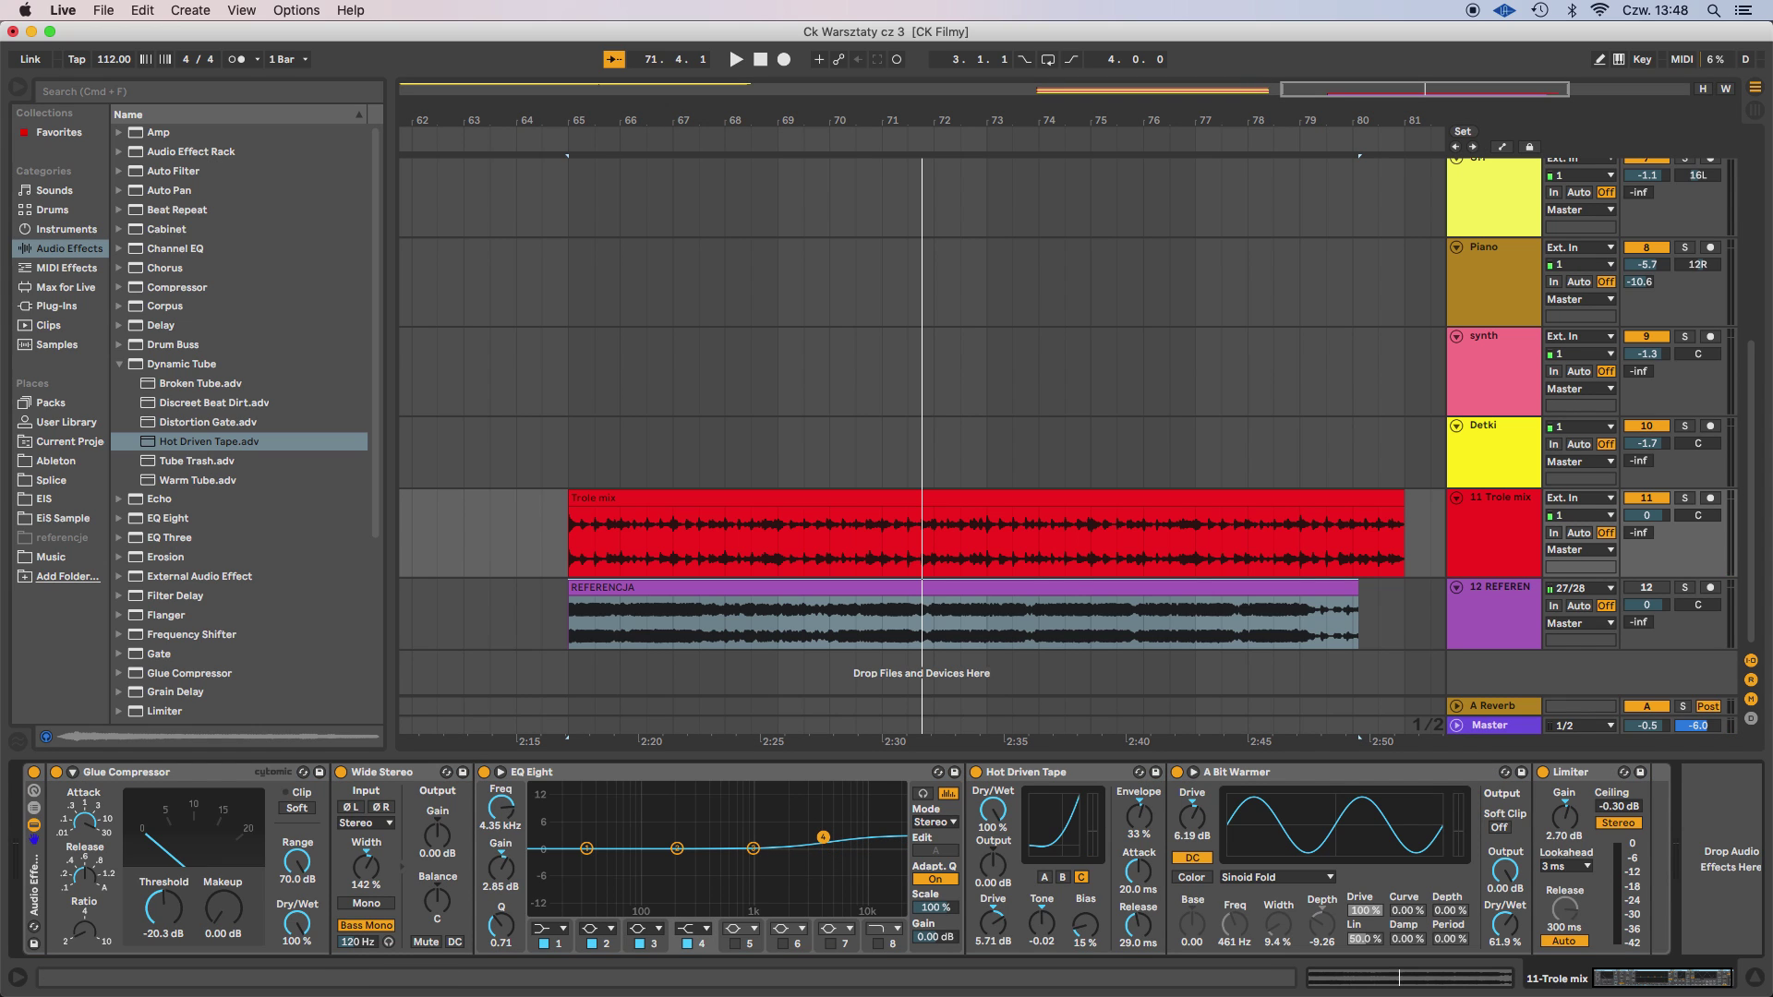
{"action": "left_click", "coordinate": [588, 850]}
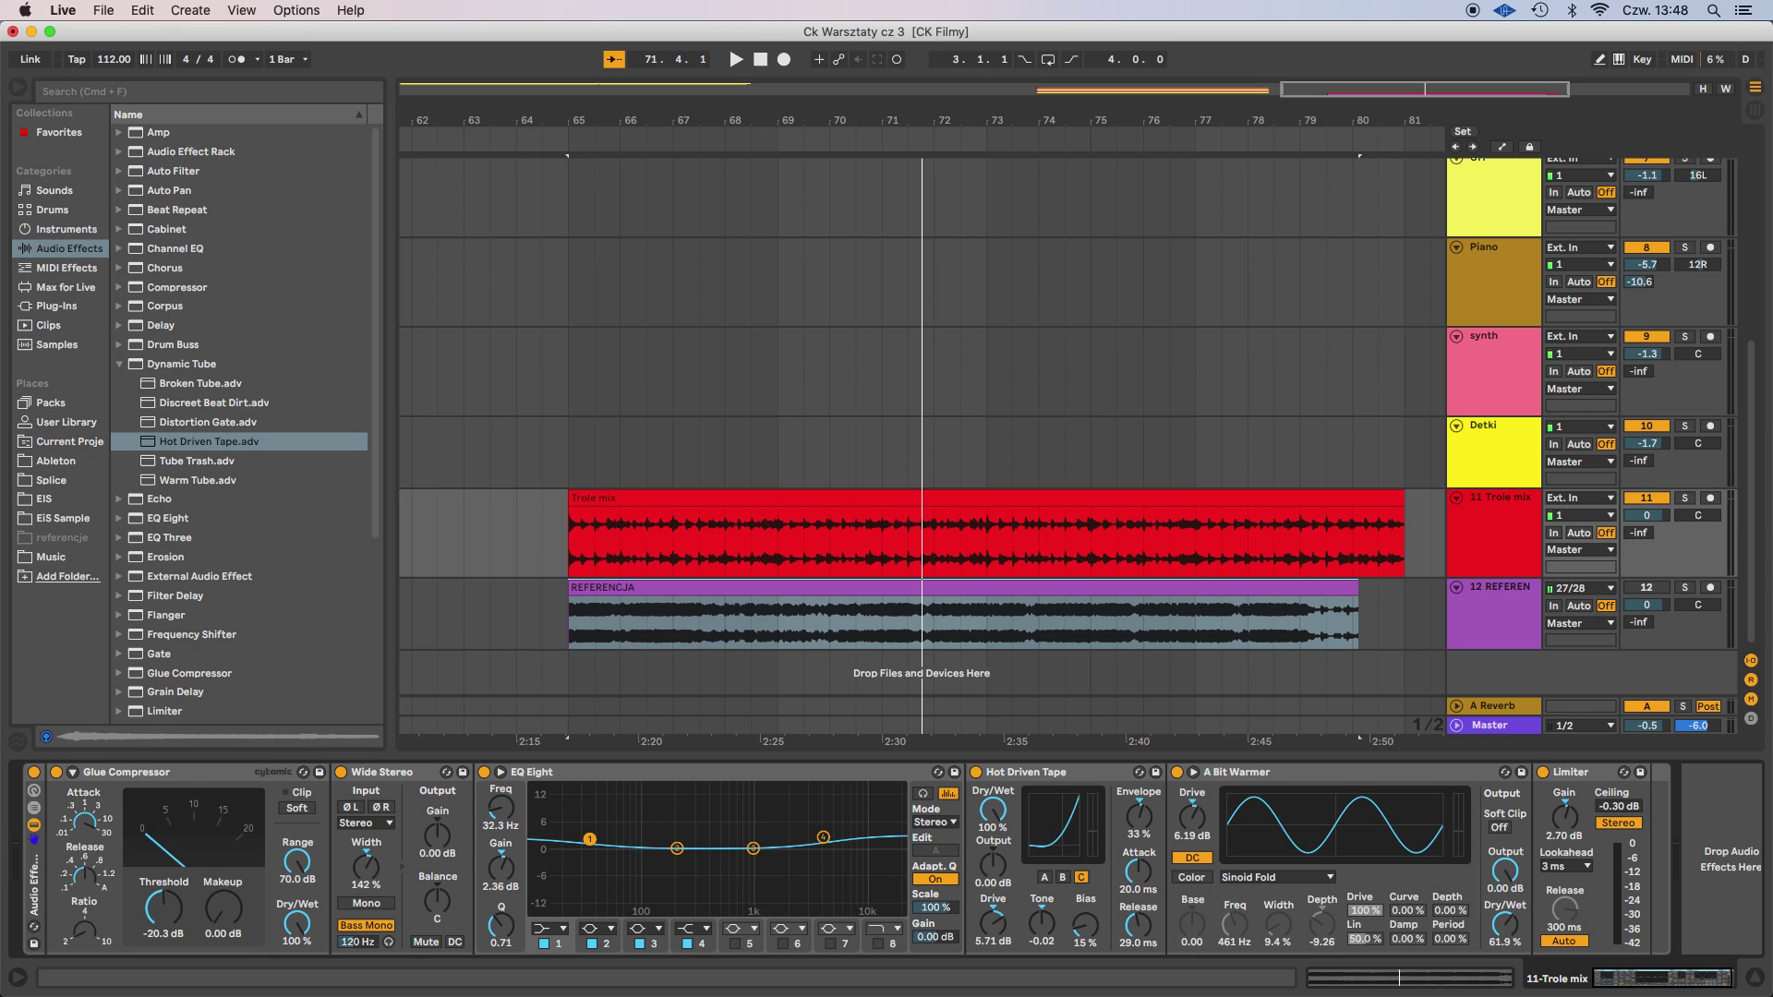
{"action": "left_click", "coordinate": [677, 848]}
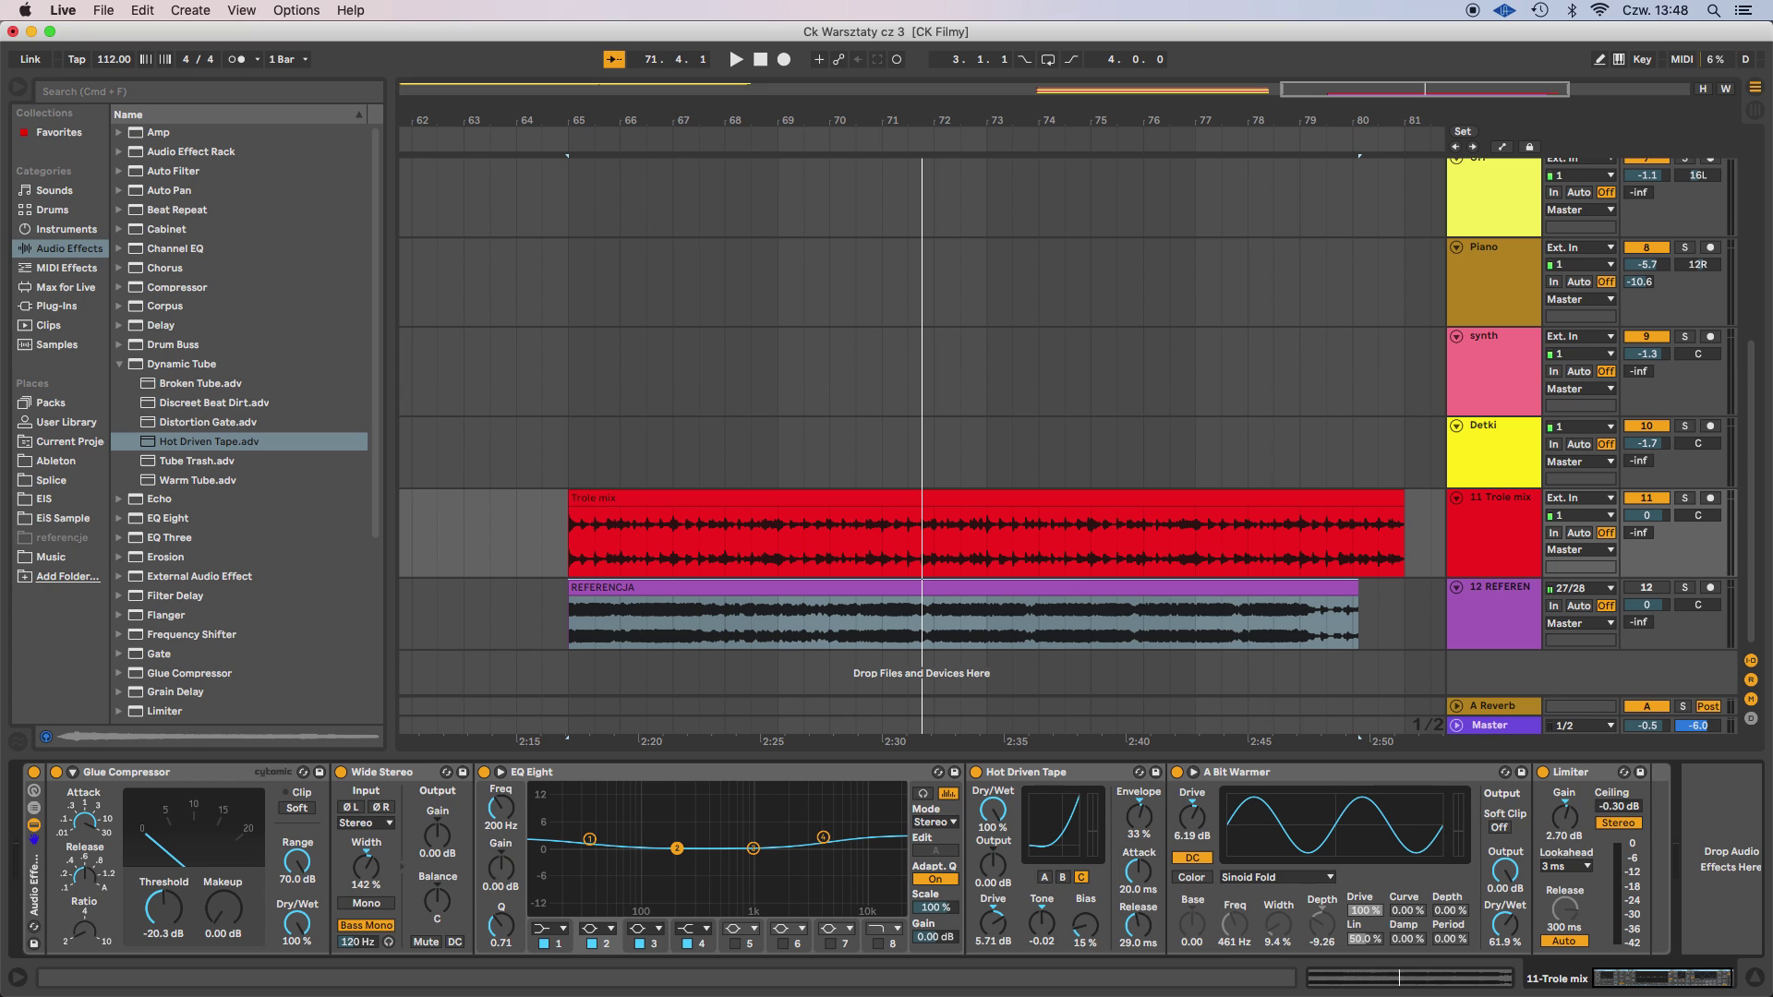
{"action": "left_click", "coordinate": [754, 850]}
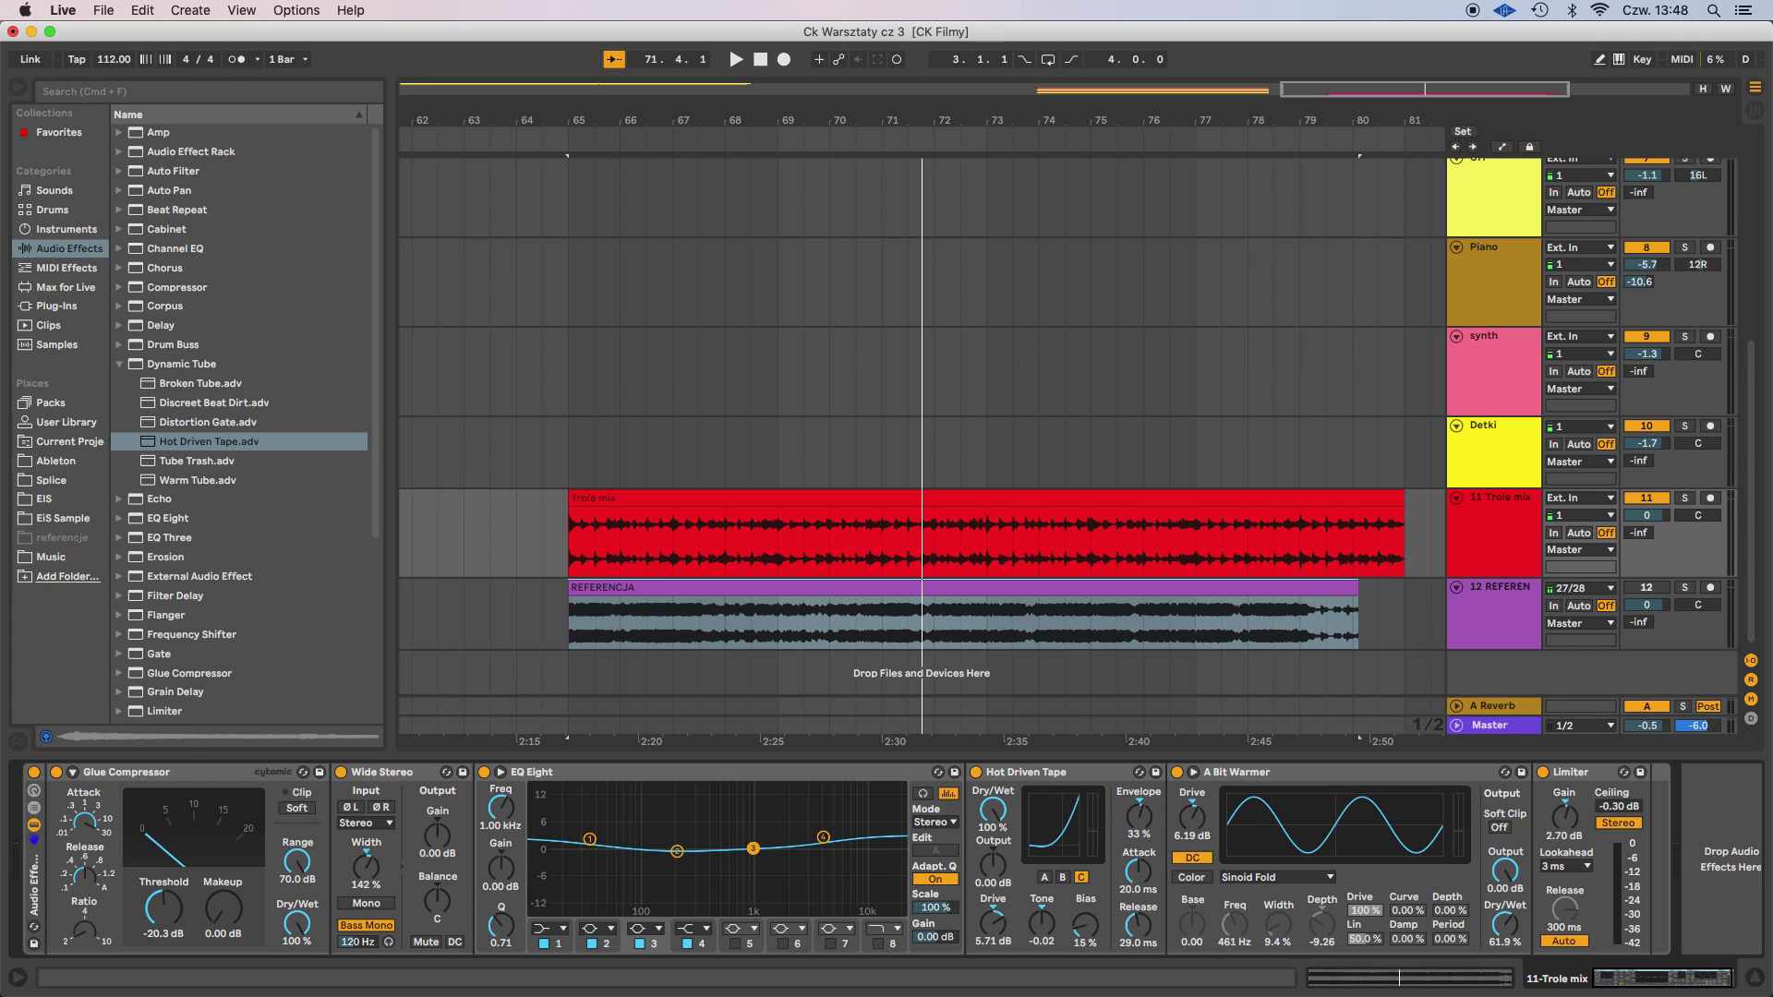
{"action": "key", "text": "space"}
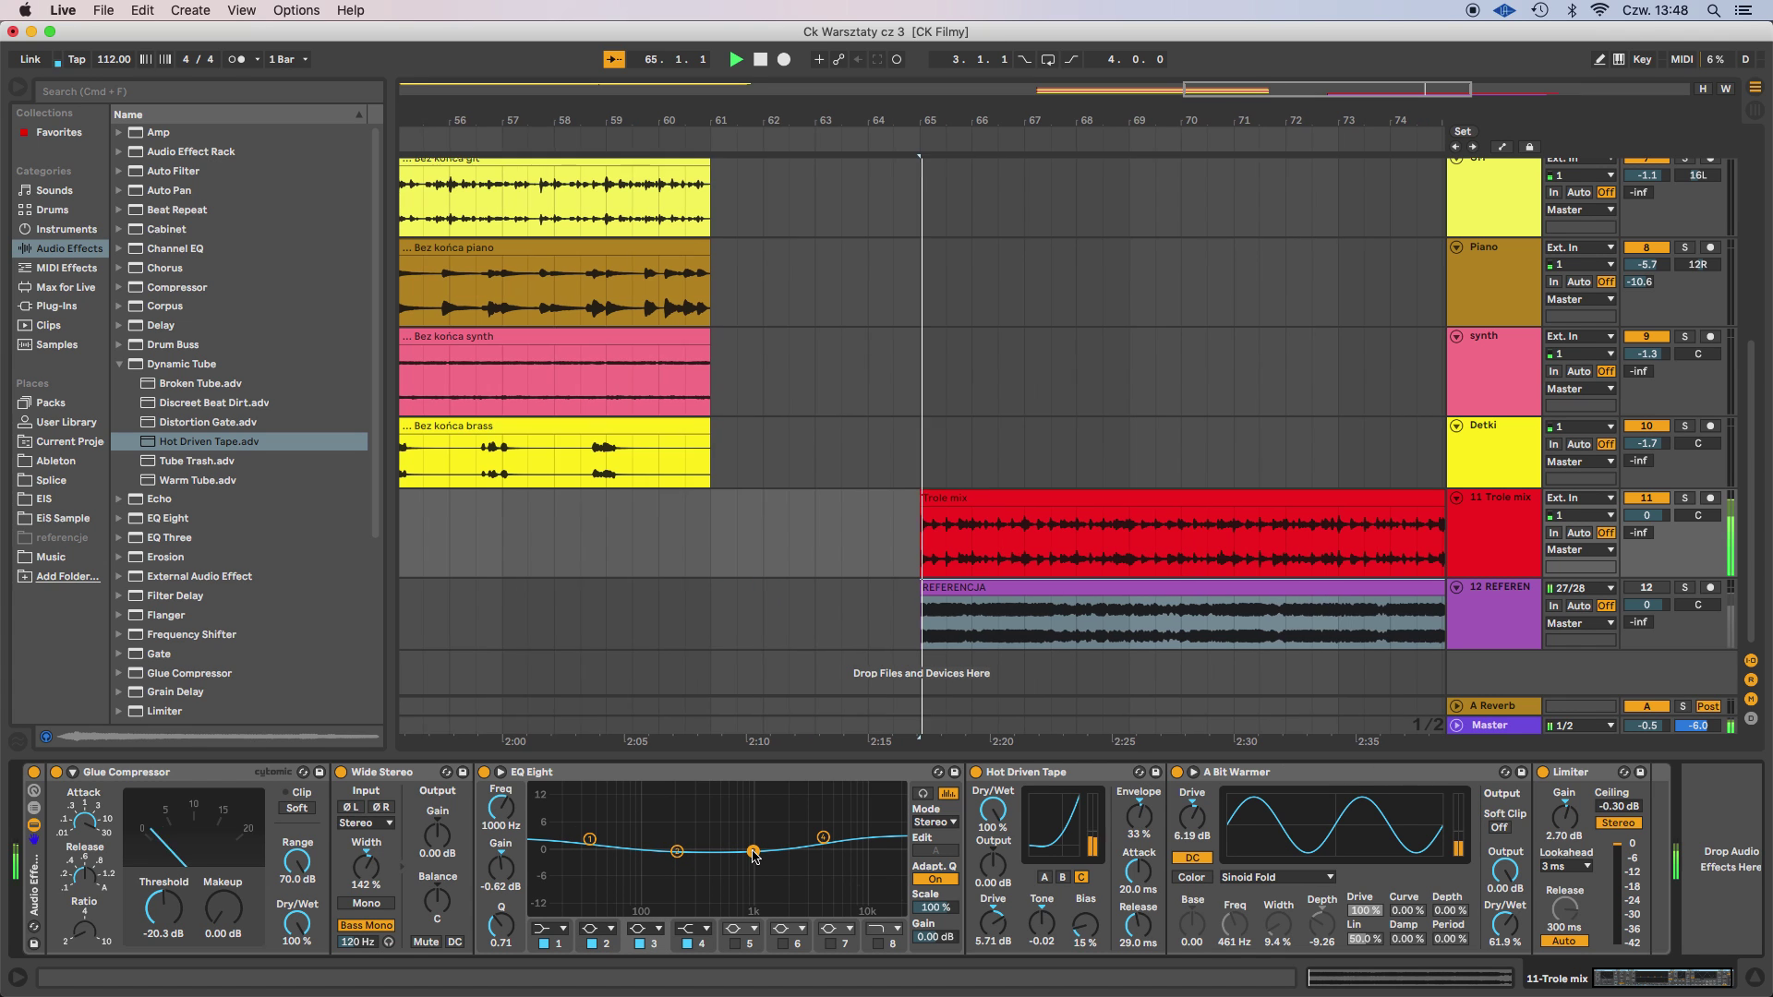
Move EQ Eight's band 4 to 3.09 kHz at 3.35 dB and raise the Limiter's Gain to 4.90 dB during playback.
{"action": "left_click_drag", "start_coordinate": [821, 848], "coordinate": [807, 835]}
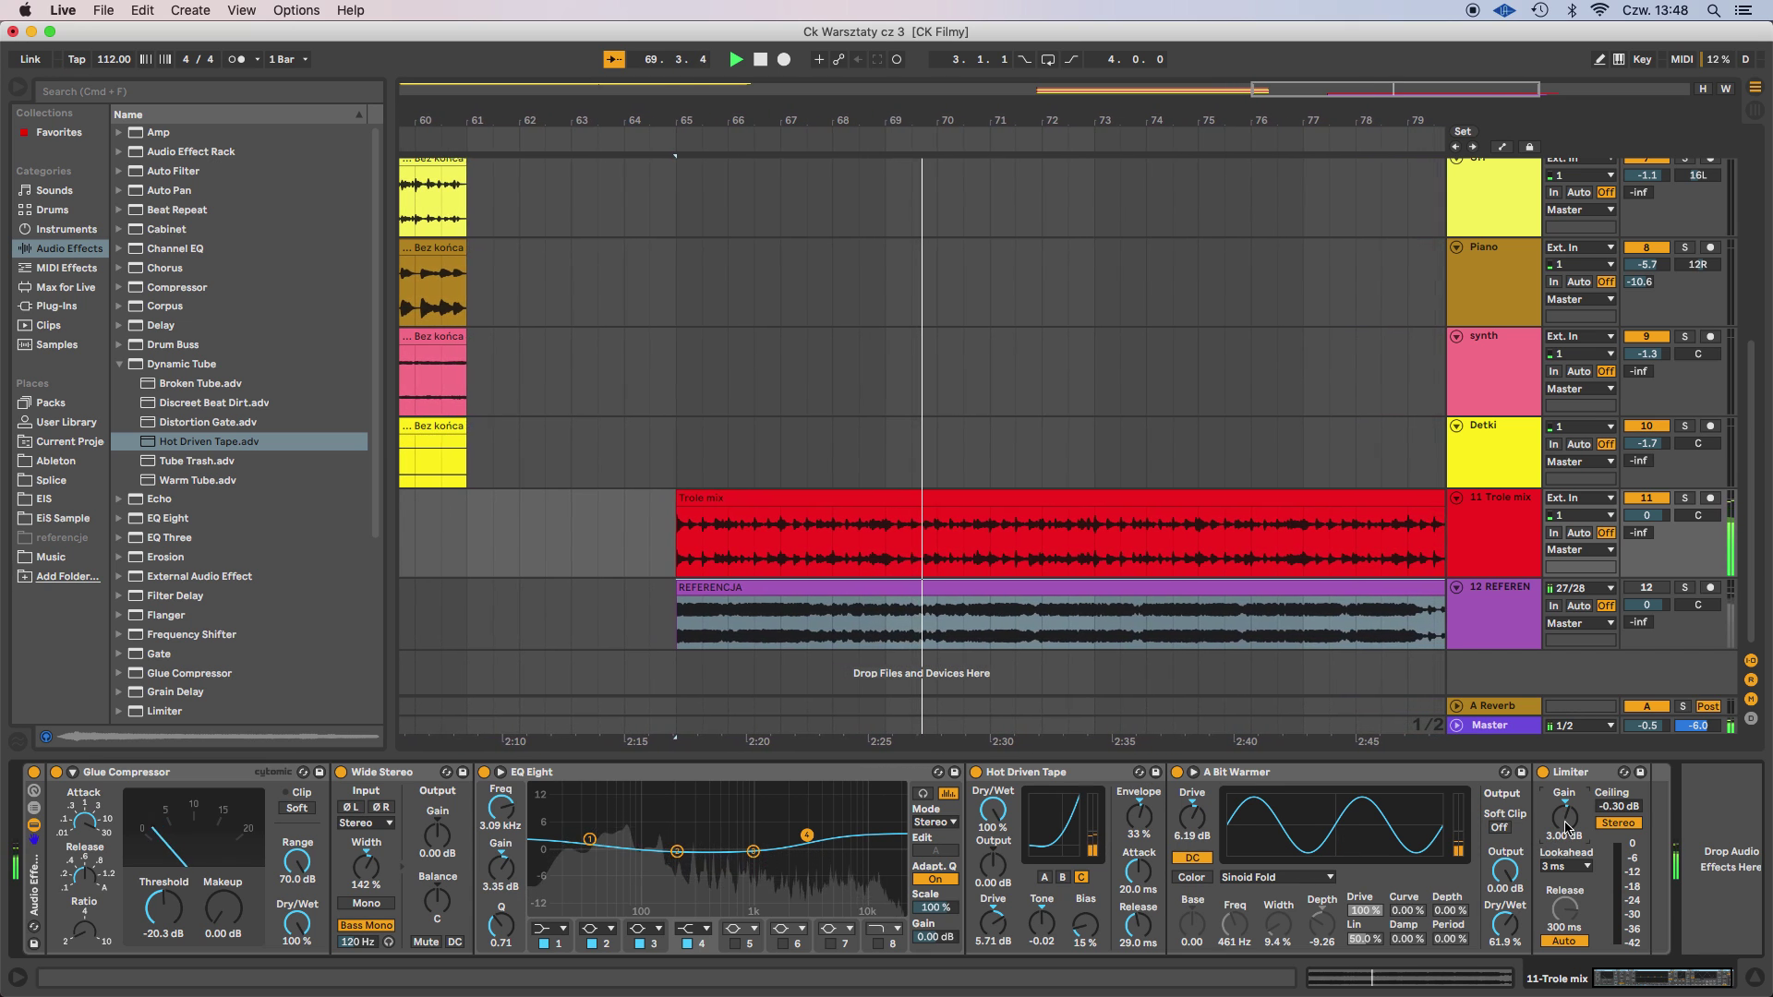
{"action": "left_click_drag", "start_coordinate": [1566, 827], "coordinate": [1565, 813]}
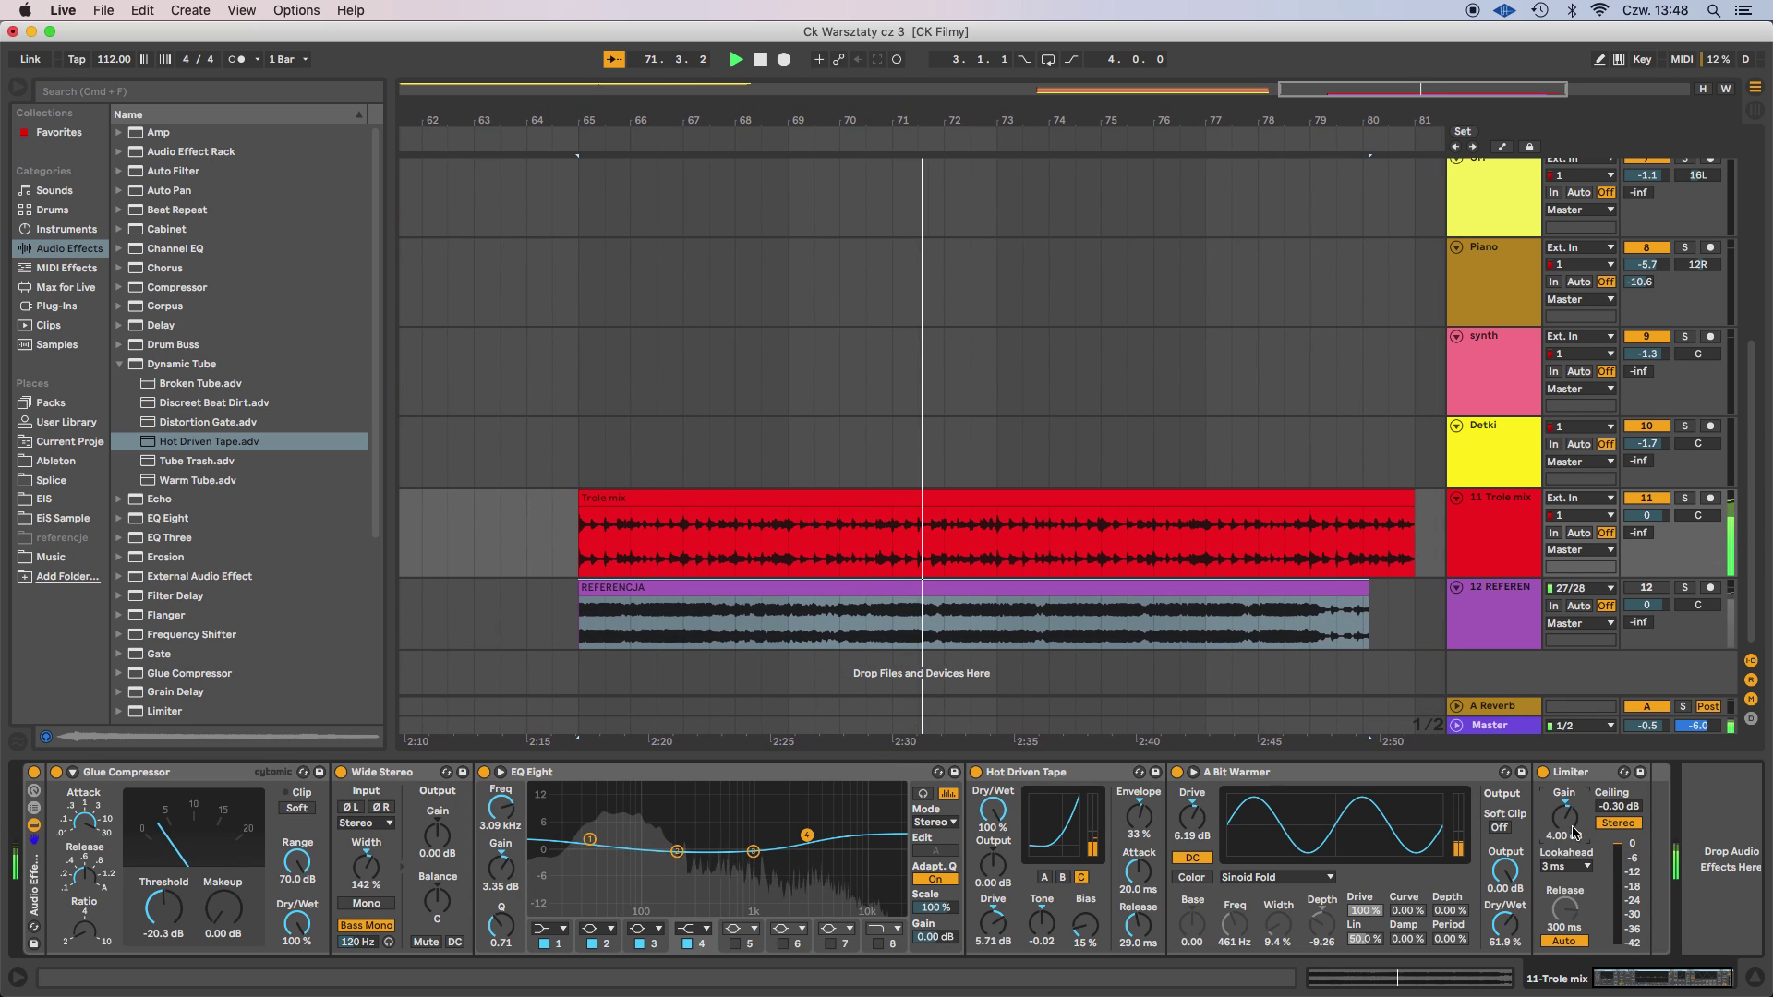
{"action": "left_click_drag", "start_coordinate": [1564, 817], "coordinate": [1564, 803]}
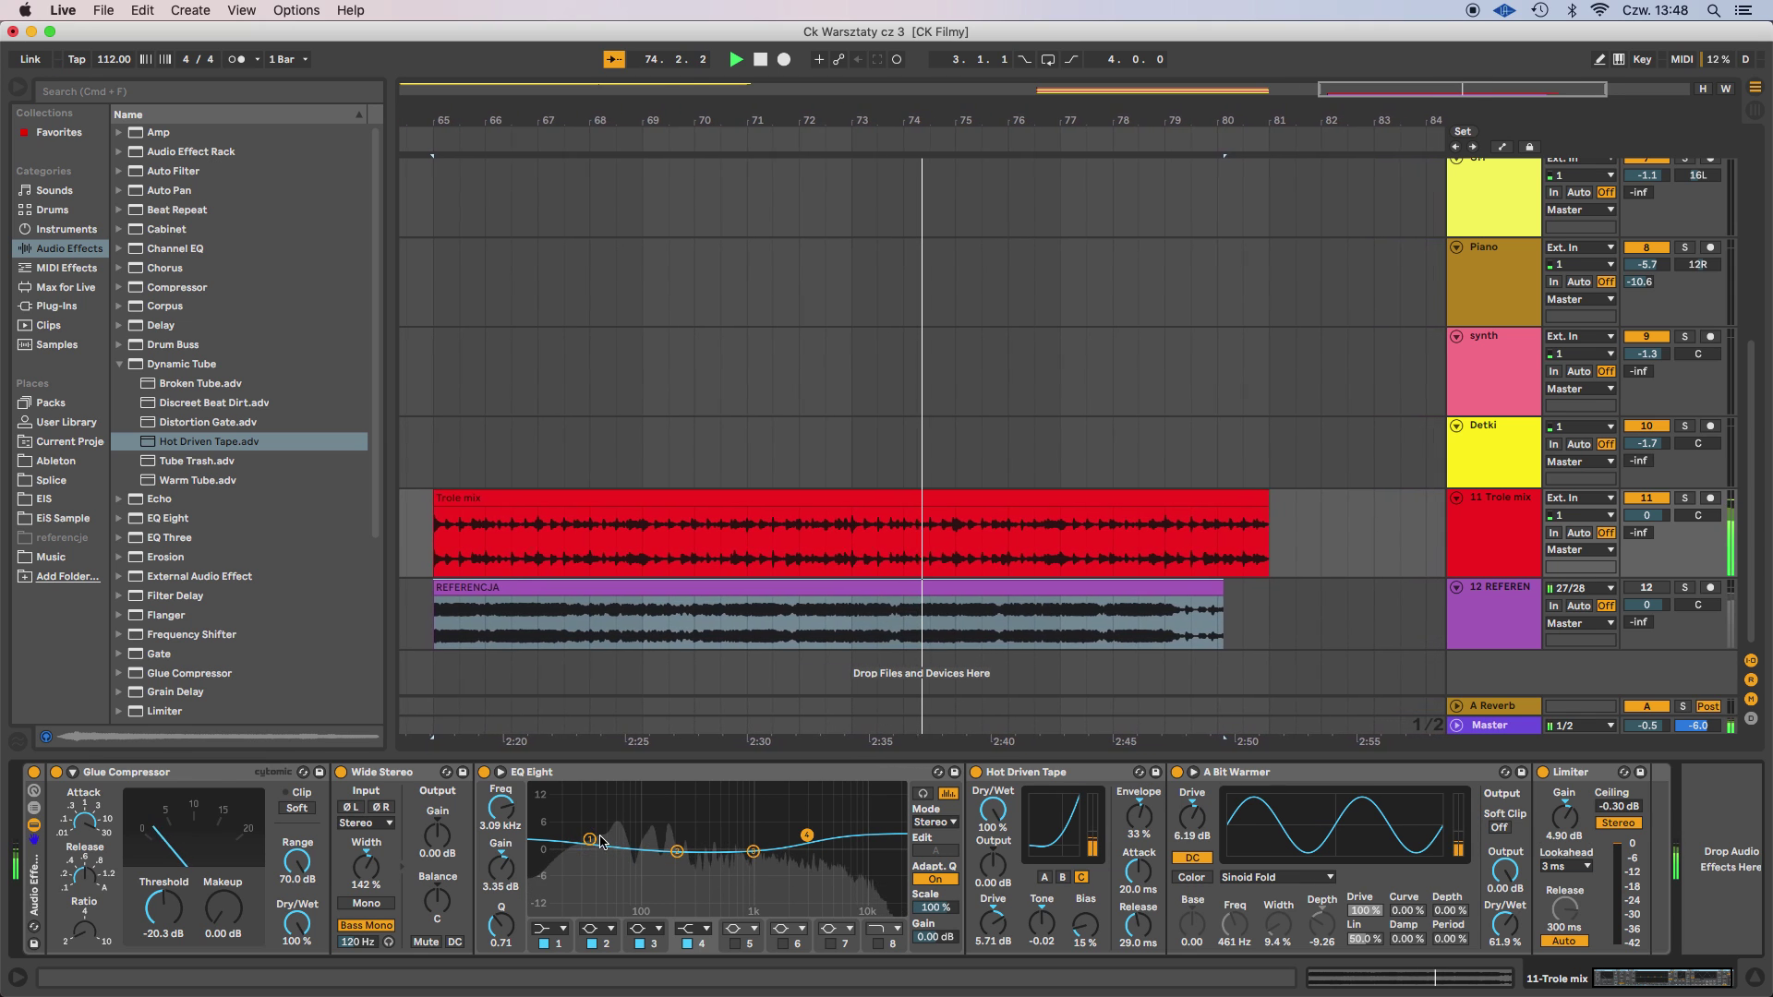
Set EQ Eight's band 1 to 74.2 Hz at 3.10 dB and compare the mix against the soloed REFERENCJA track.
{"action": "left_click_drag", "start_coordinate": [634, 842], "coordinate": [629, 835]}
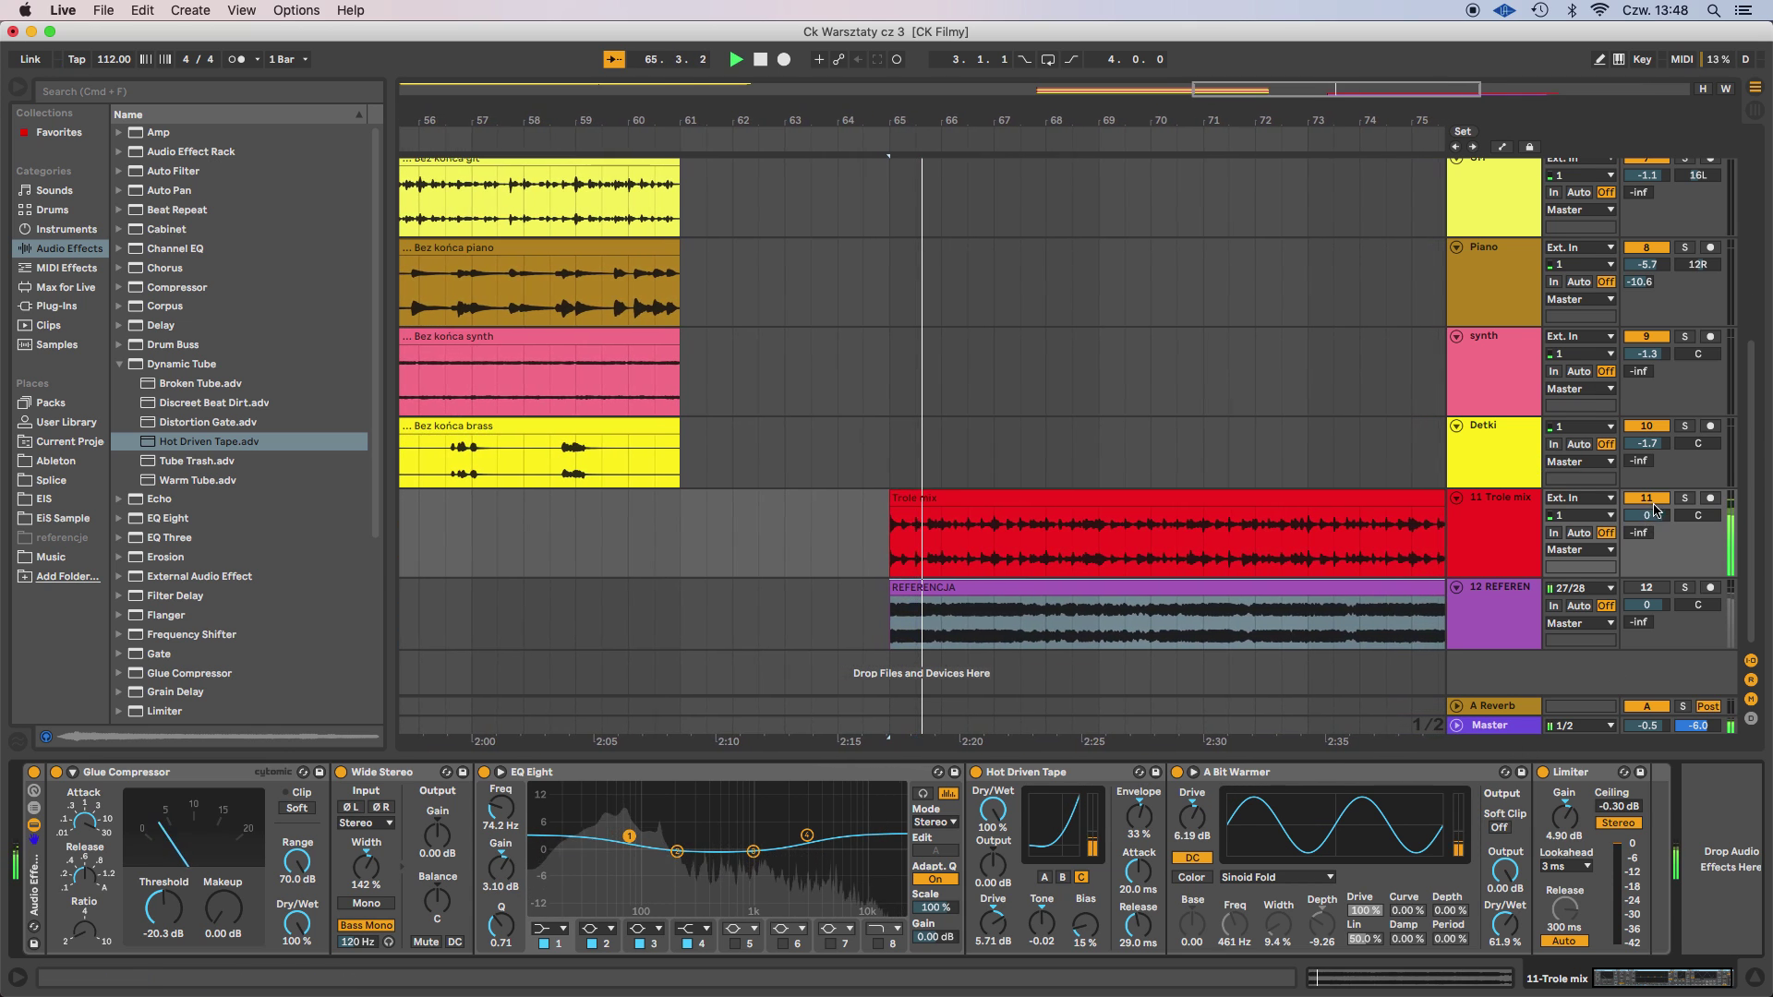
{"action": "left_click", "coordinate": [1684, 588]}
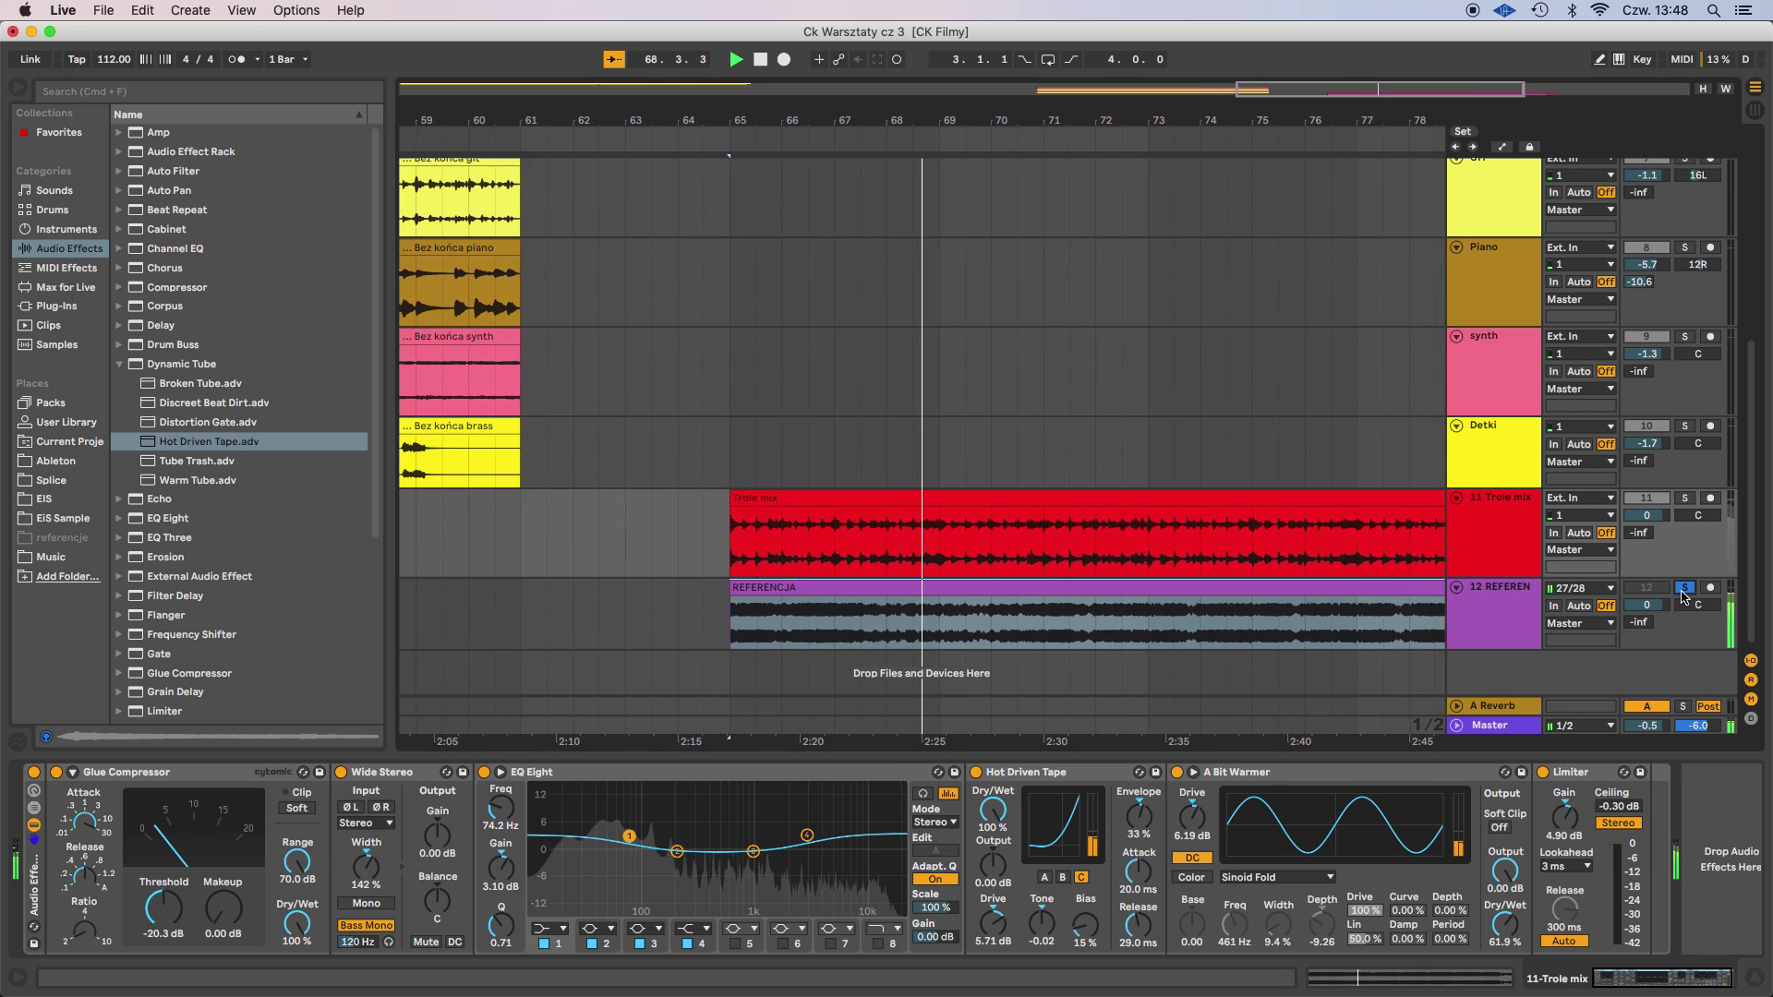
{"action": "left_click", "coordinate": [1685, 589]}
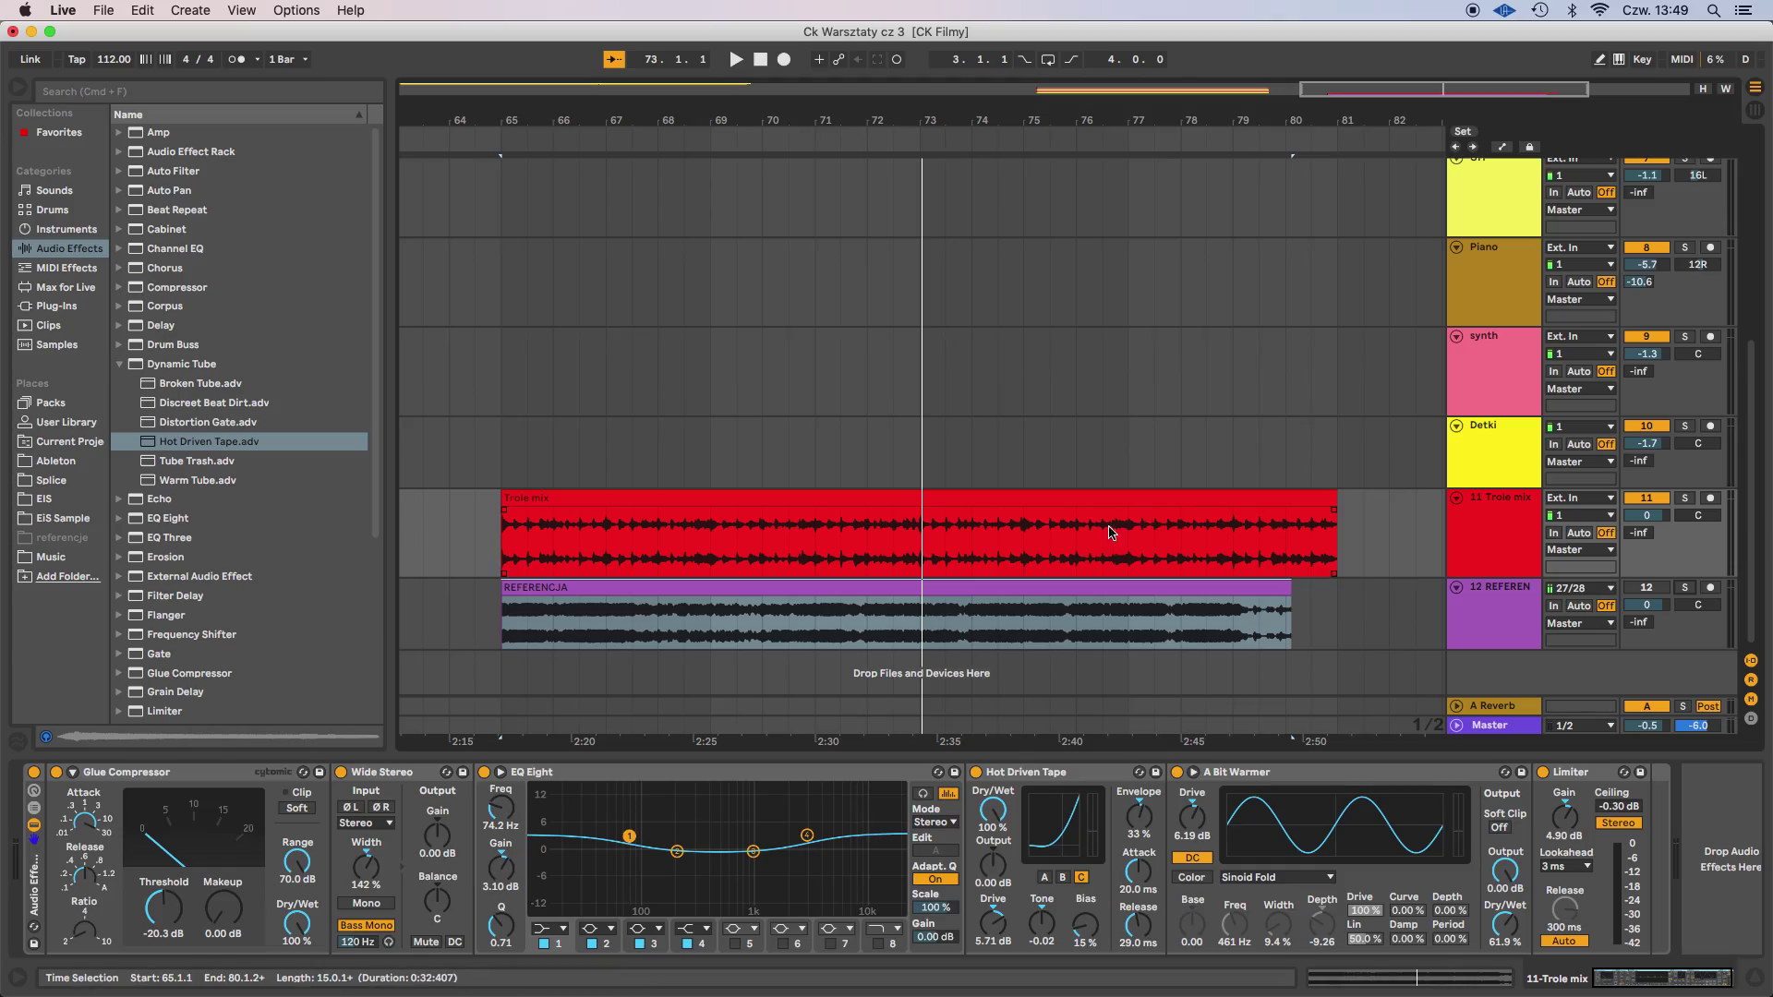
Open the audio export settings for the Trole mix clip's range and set the sample rate to 44100.
{"action": "left_click", "coordinate": [1109, 496]}
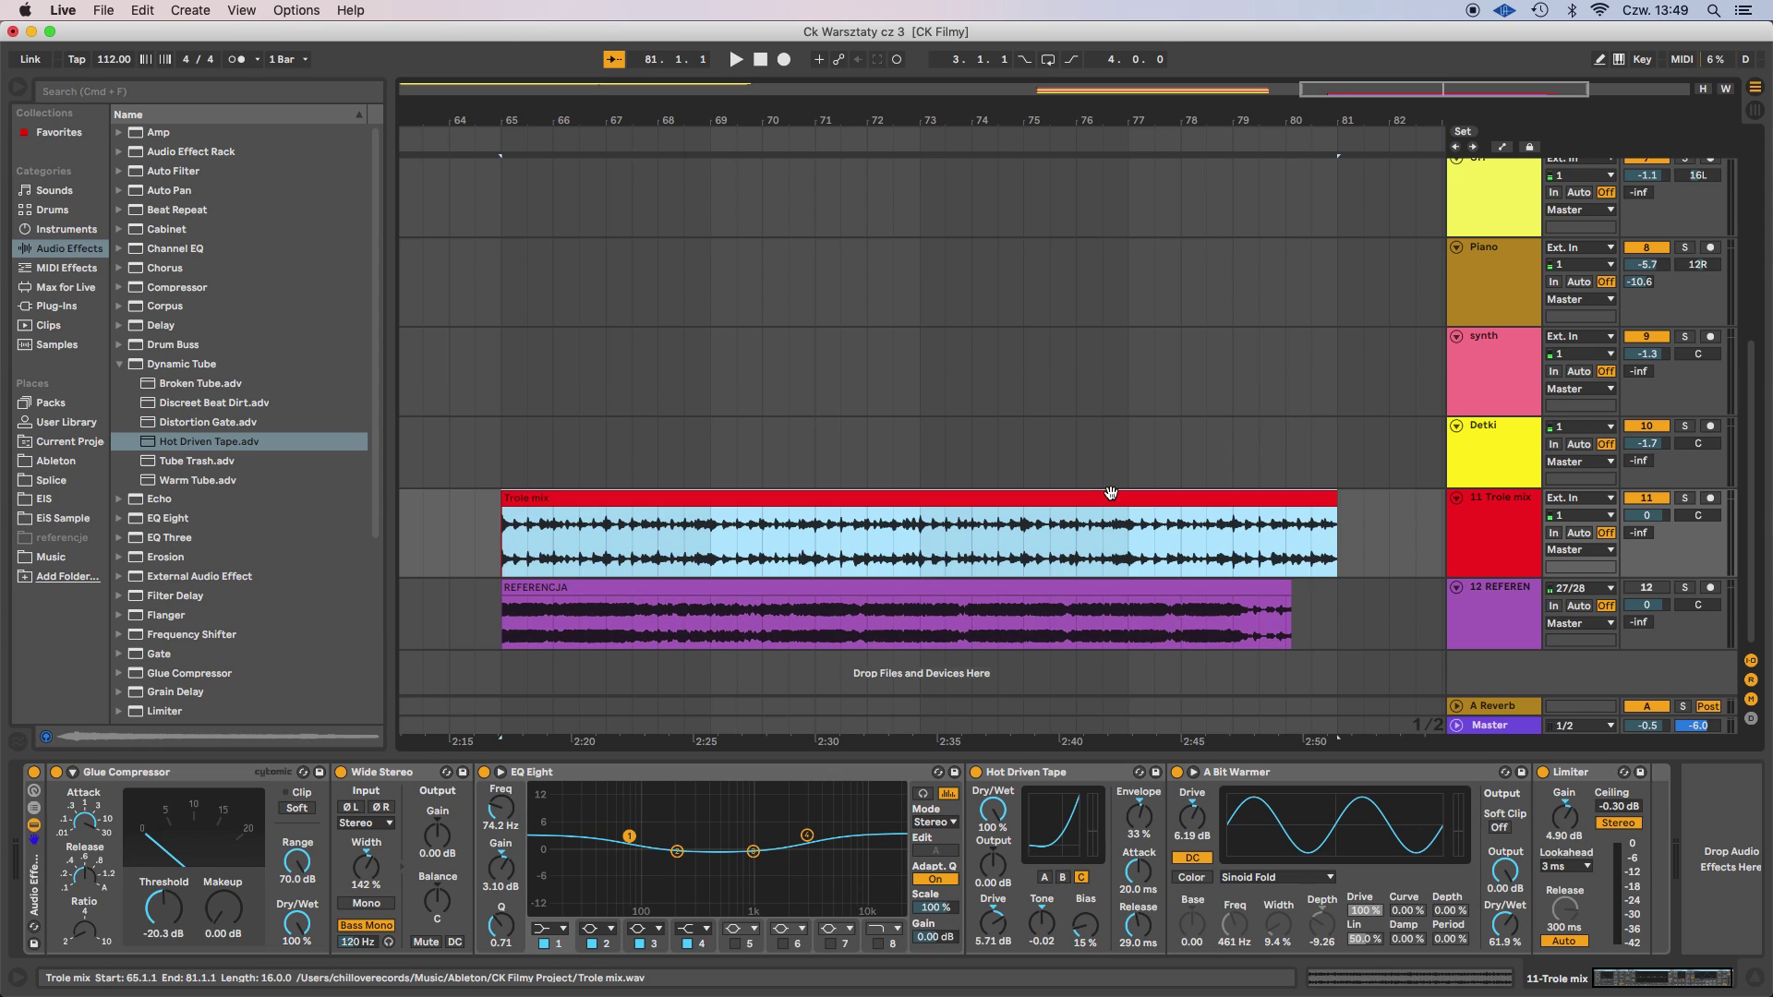
{"action": "left_click", "coordinate": [104, 10]}
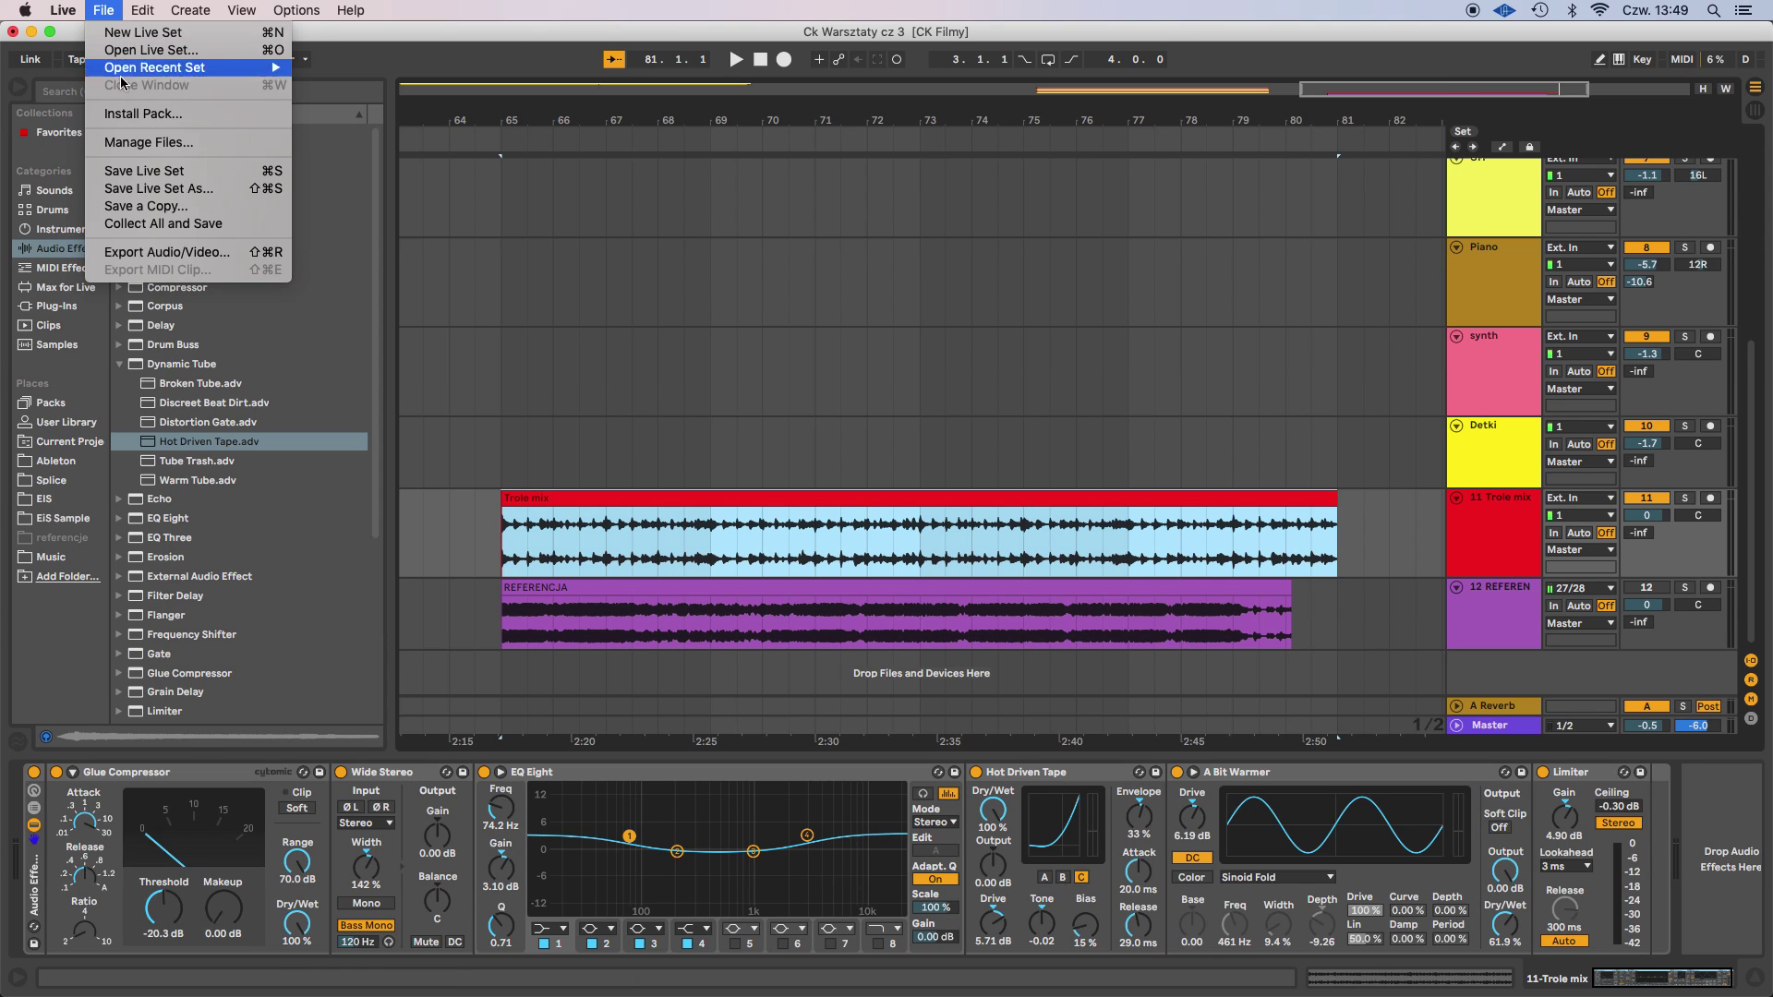
{"action": "left_click", "coordinate": [135, 256]}
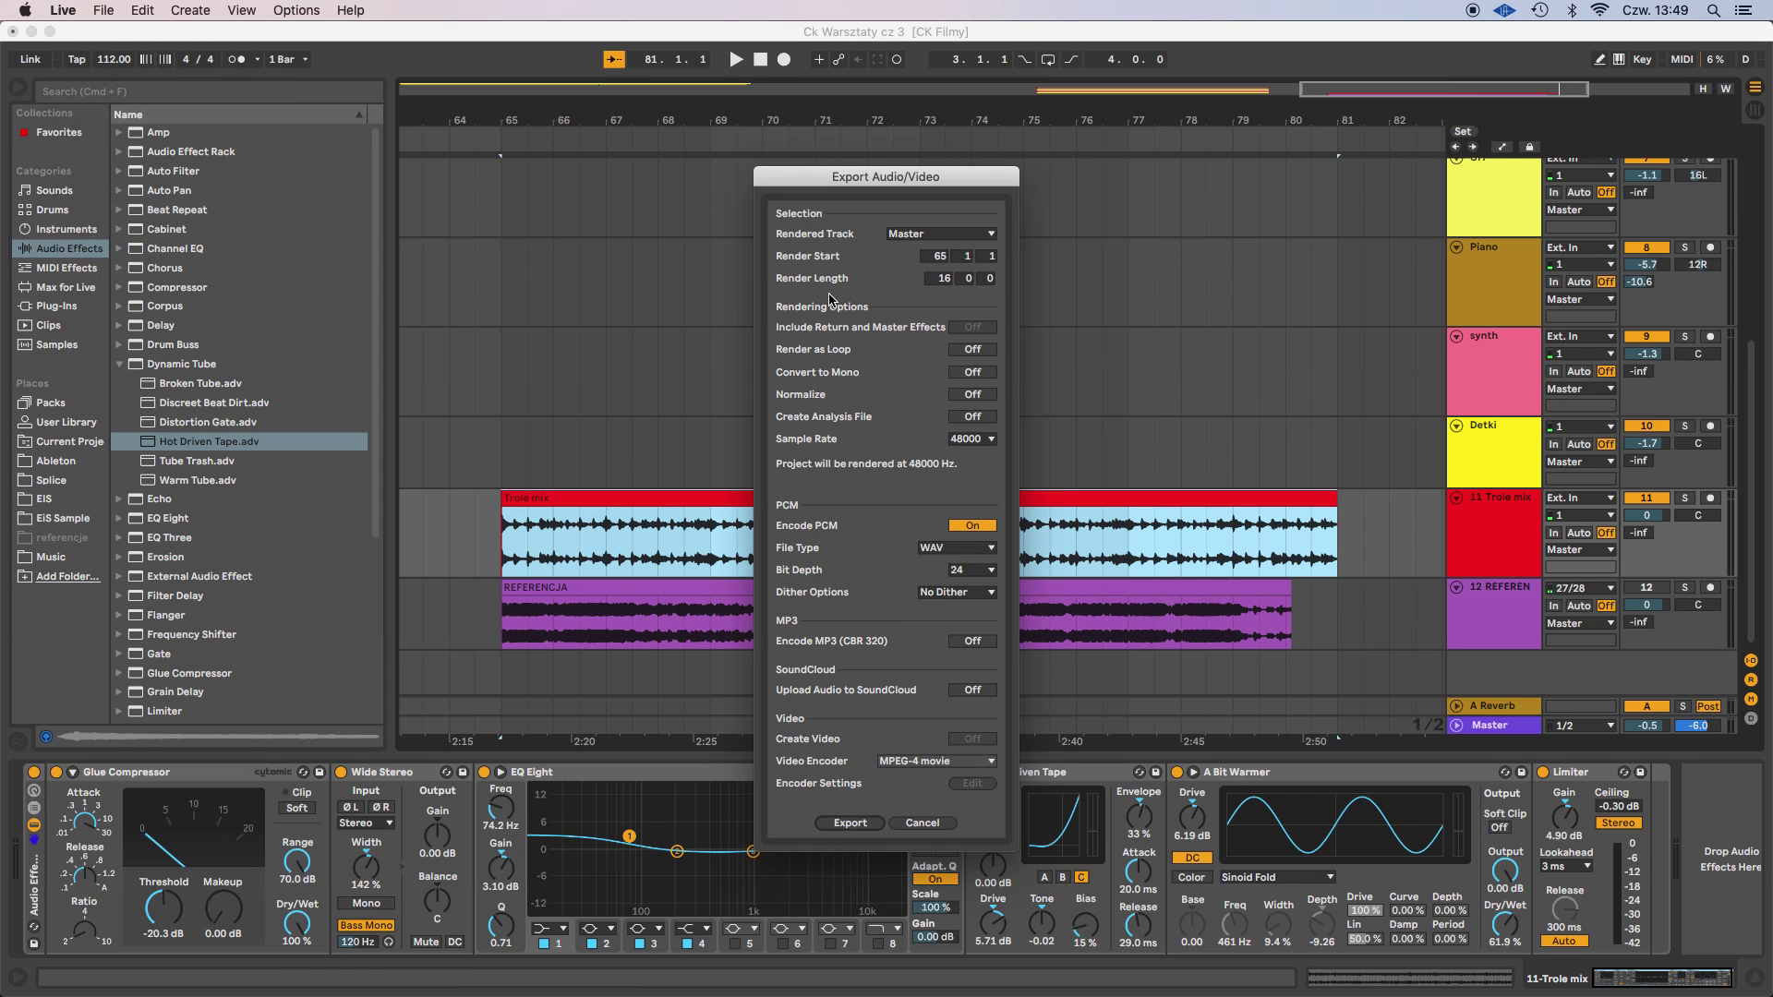
{"action": "left_click", "coordinate": [981, 436]}
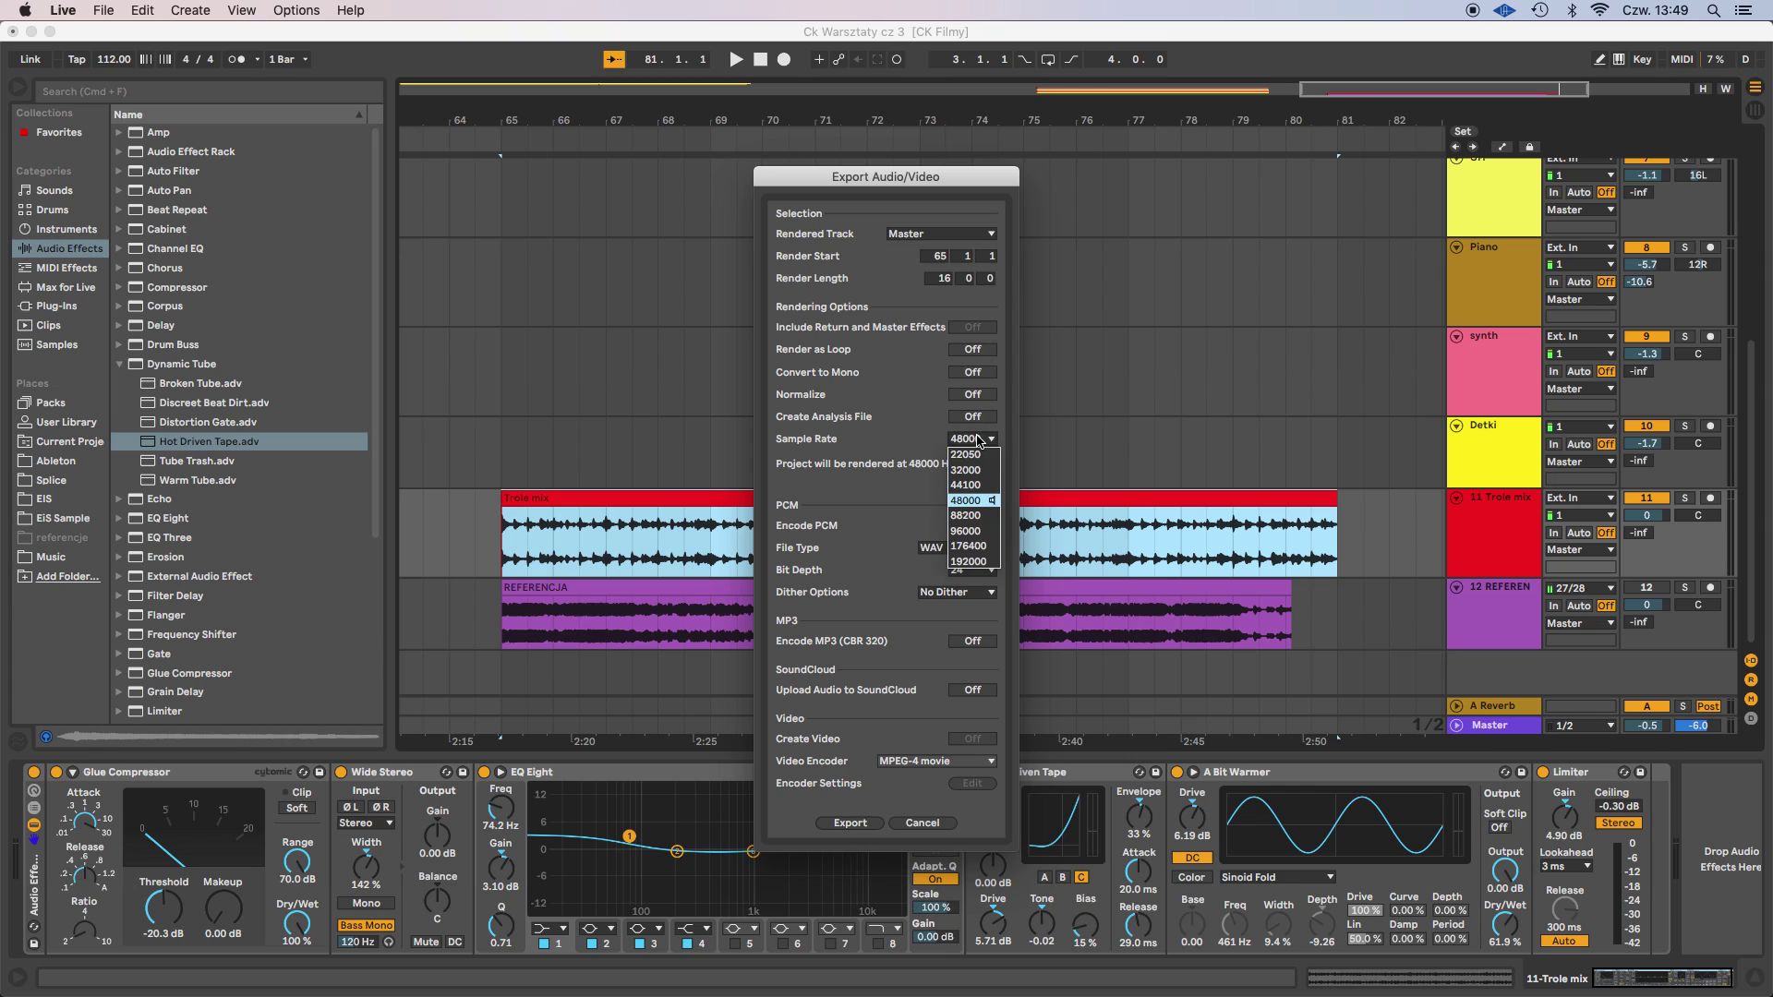
{"action": "left_click", "coordinate": [979, 486]}
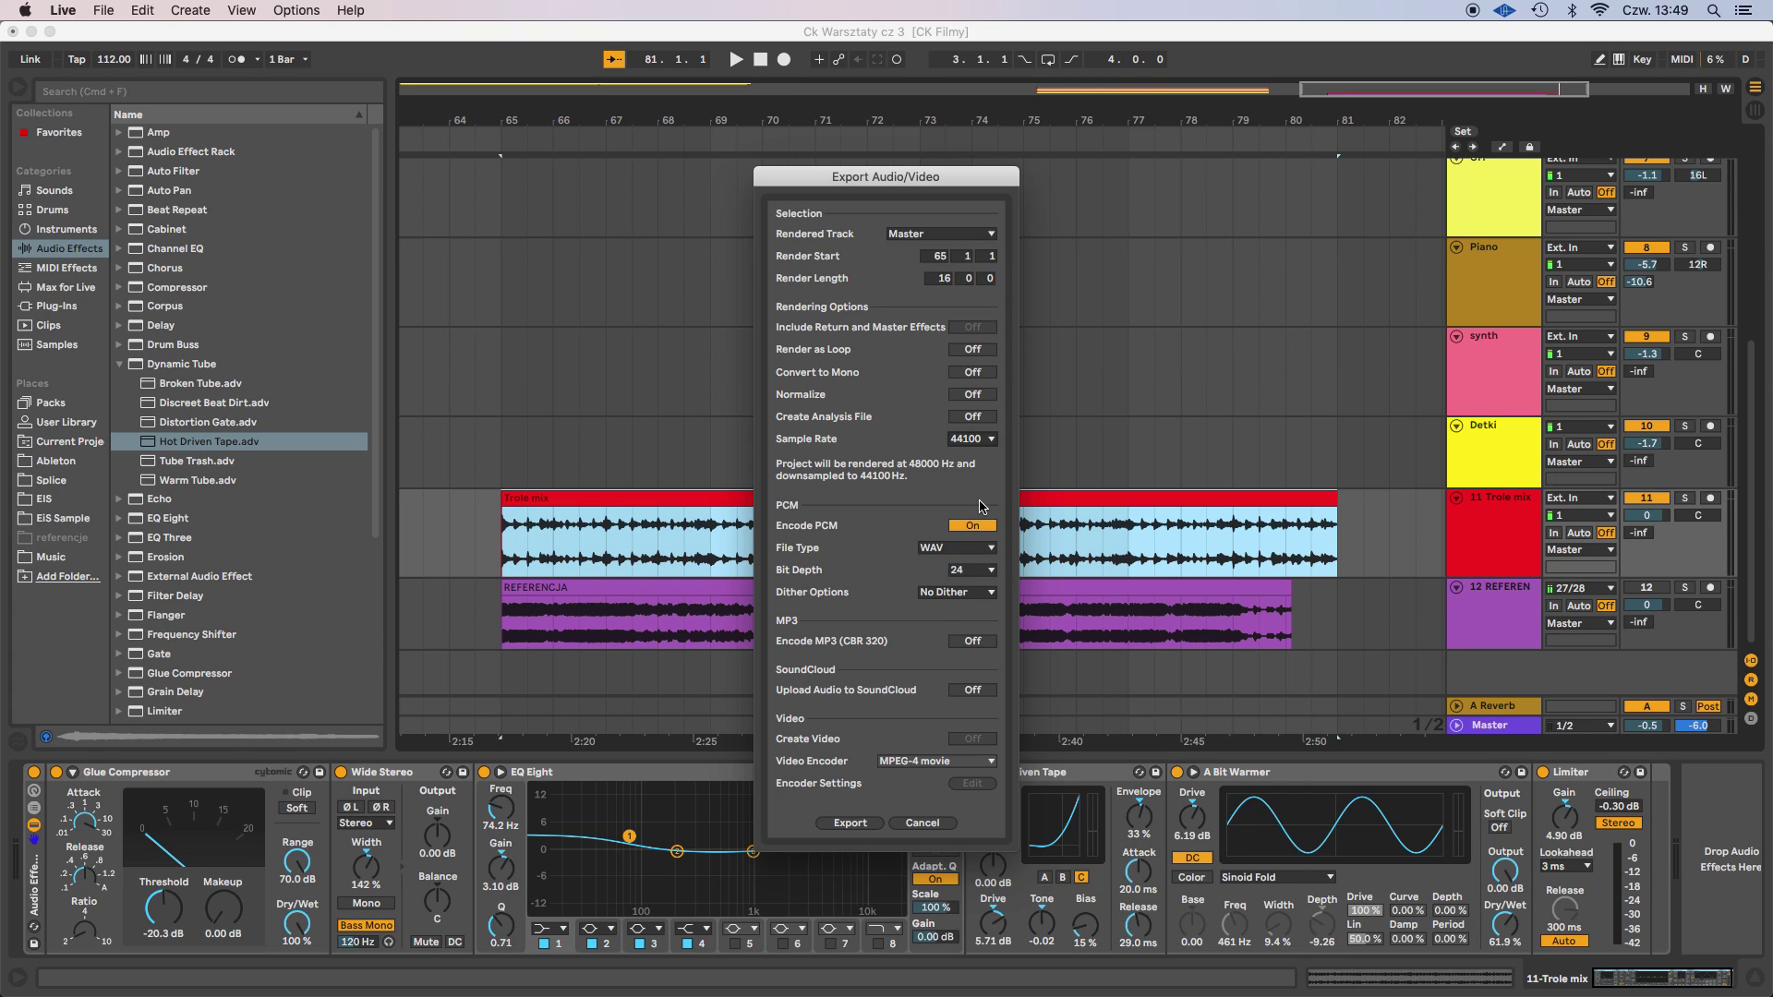
Choose the PCM bit depth and export the mastered Trole mix as a new WAV file in the CK Filmy Project folder.
{"action": "left_click", "coordinate": [976, 572]}
{"action": "left_click", "coordinate": [974, 588]}
{"action": "left_click", "coordinate": [859, 825]}
{"action": "key", "text": "Right"}
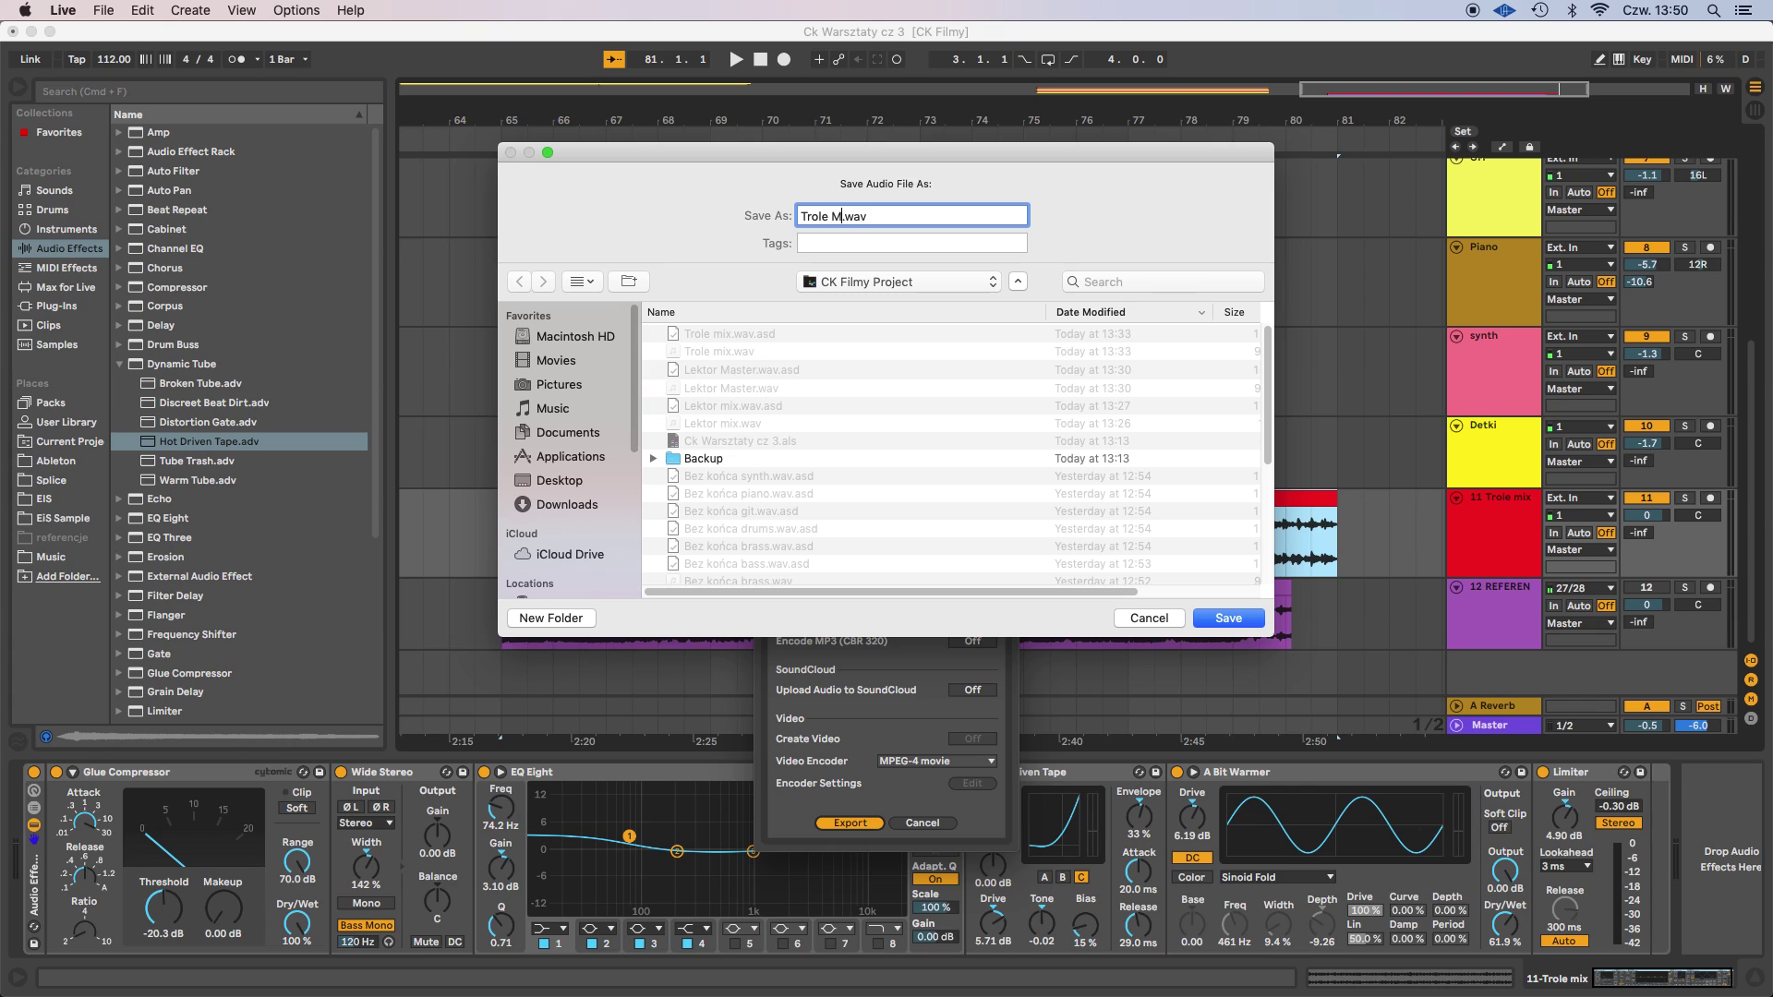
{"action": "key", "text": "Return"}
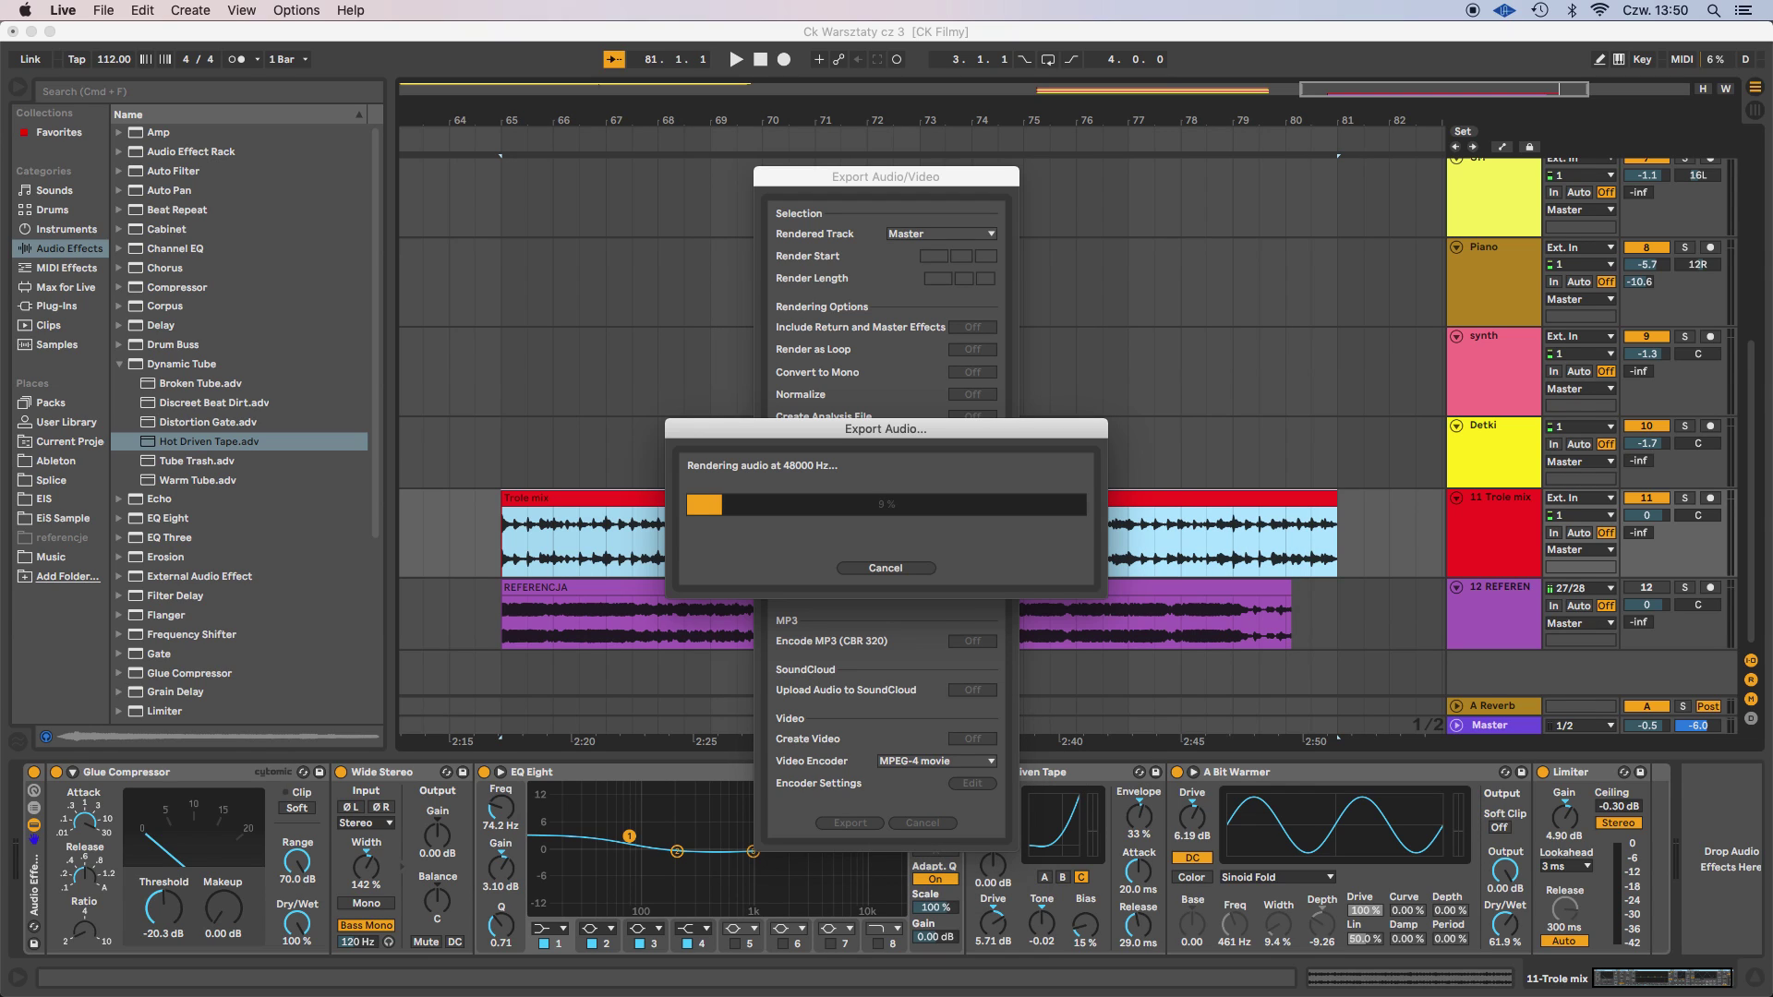
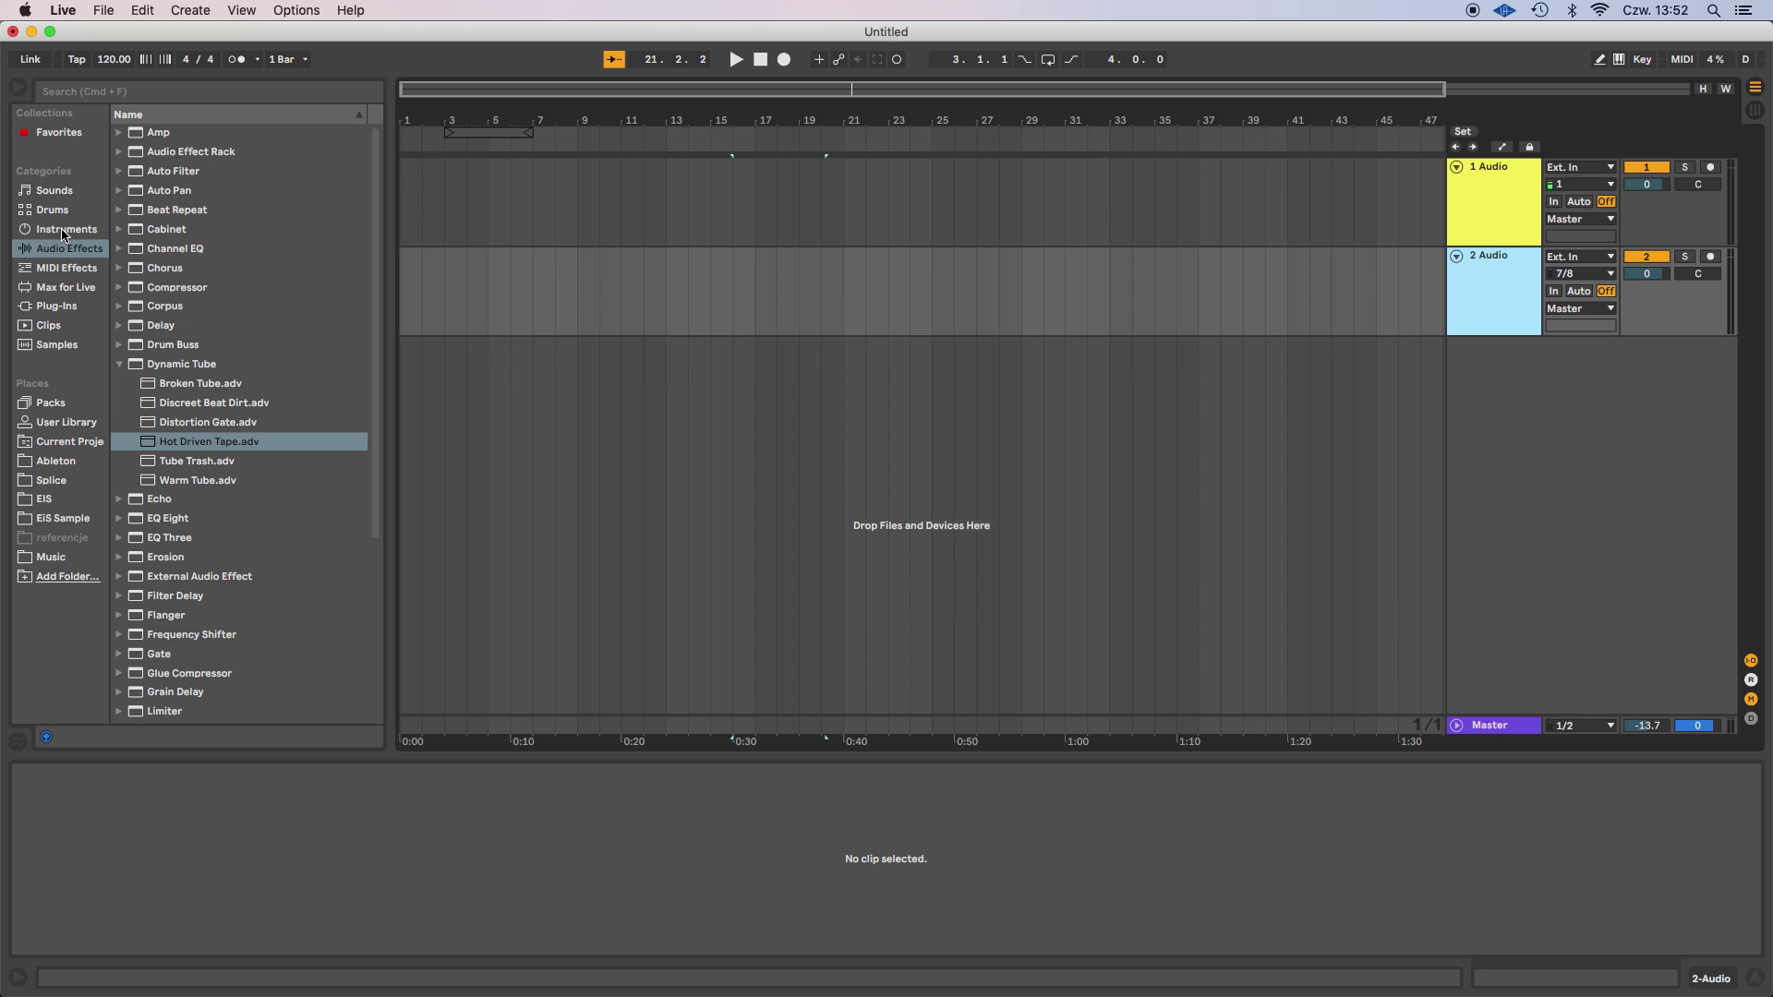
Load the Banjo preset from the Guitar & Plucked sounds onto the MIDI track and onto a new track below it.
{"action": "left_click", "coordinate": [62, 194]}
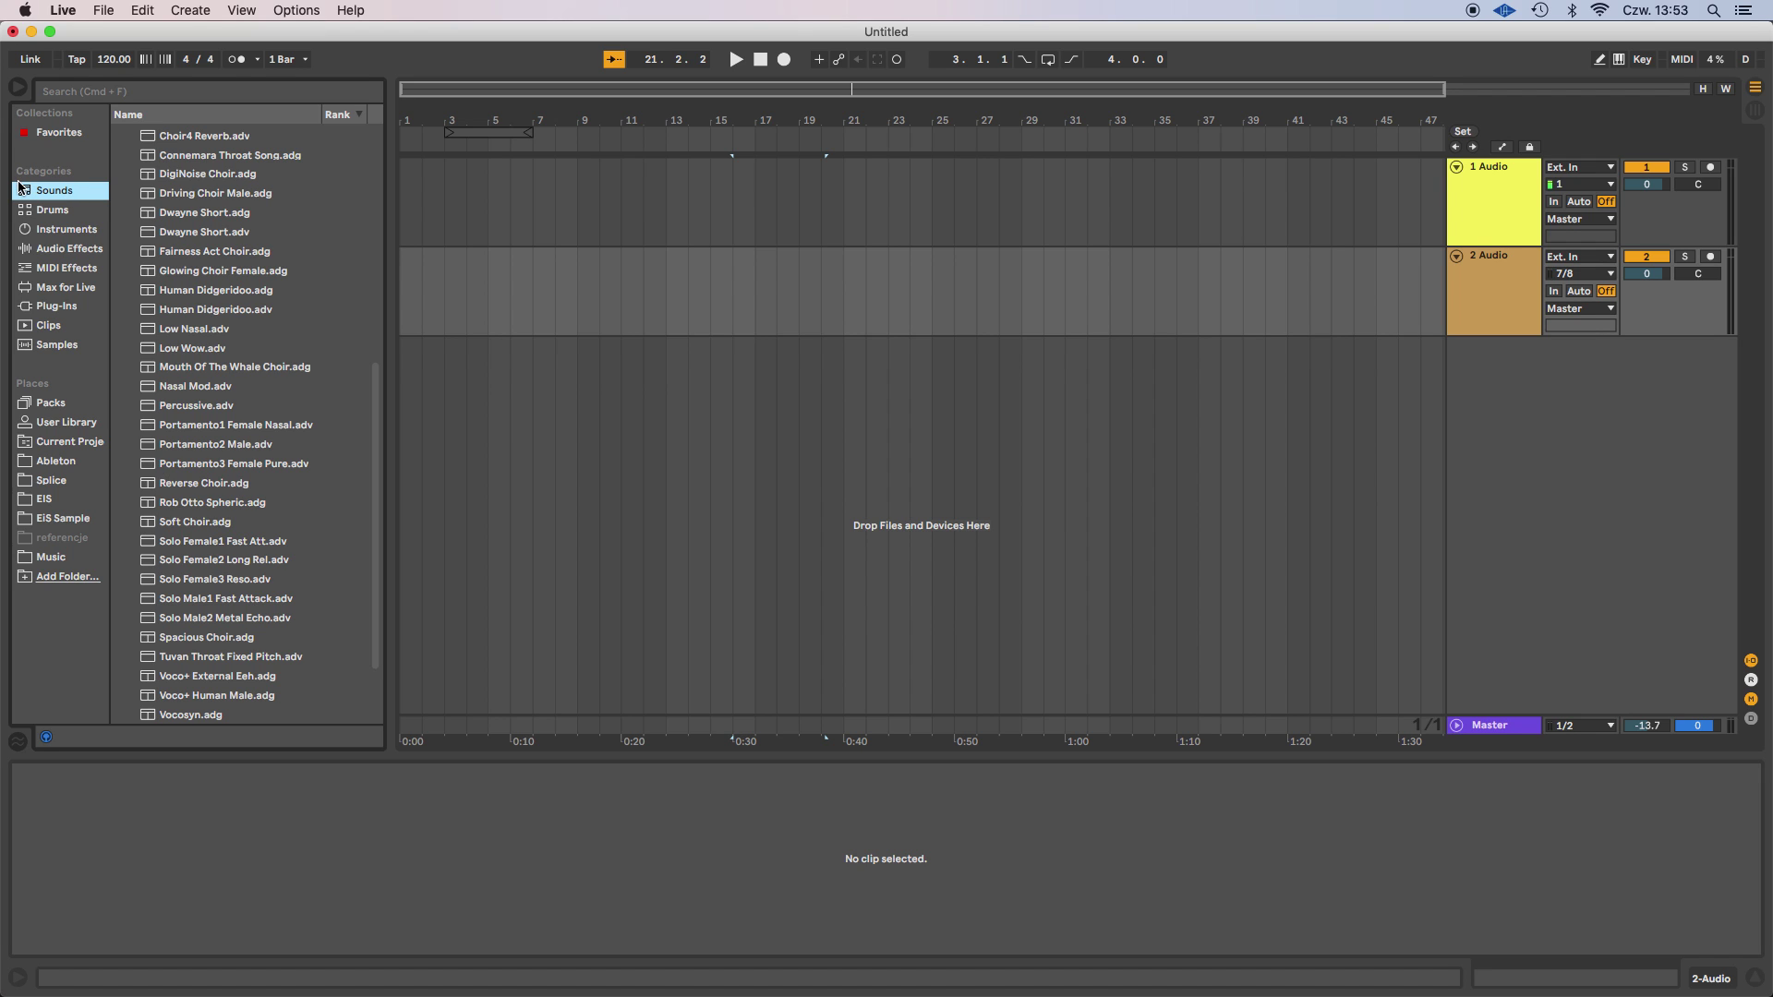
{"action": "scroll", "coordinate": [135, 427], "scroll_direction": "up", "scroll_amount": 10}
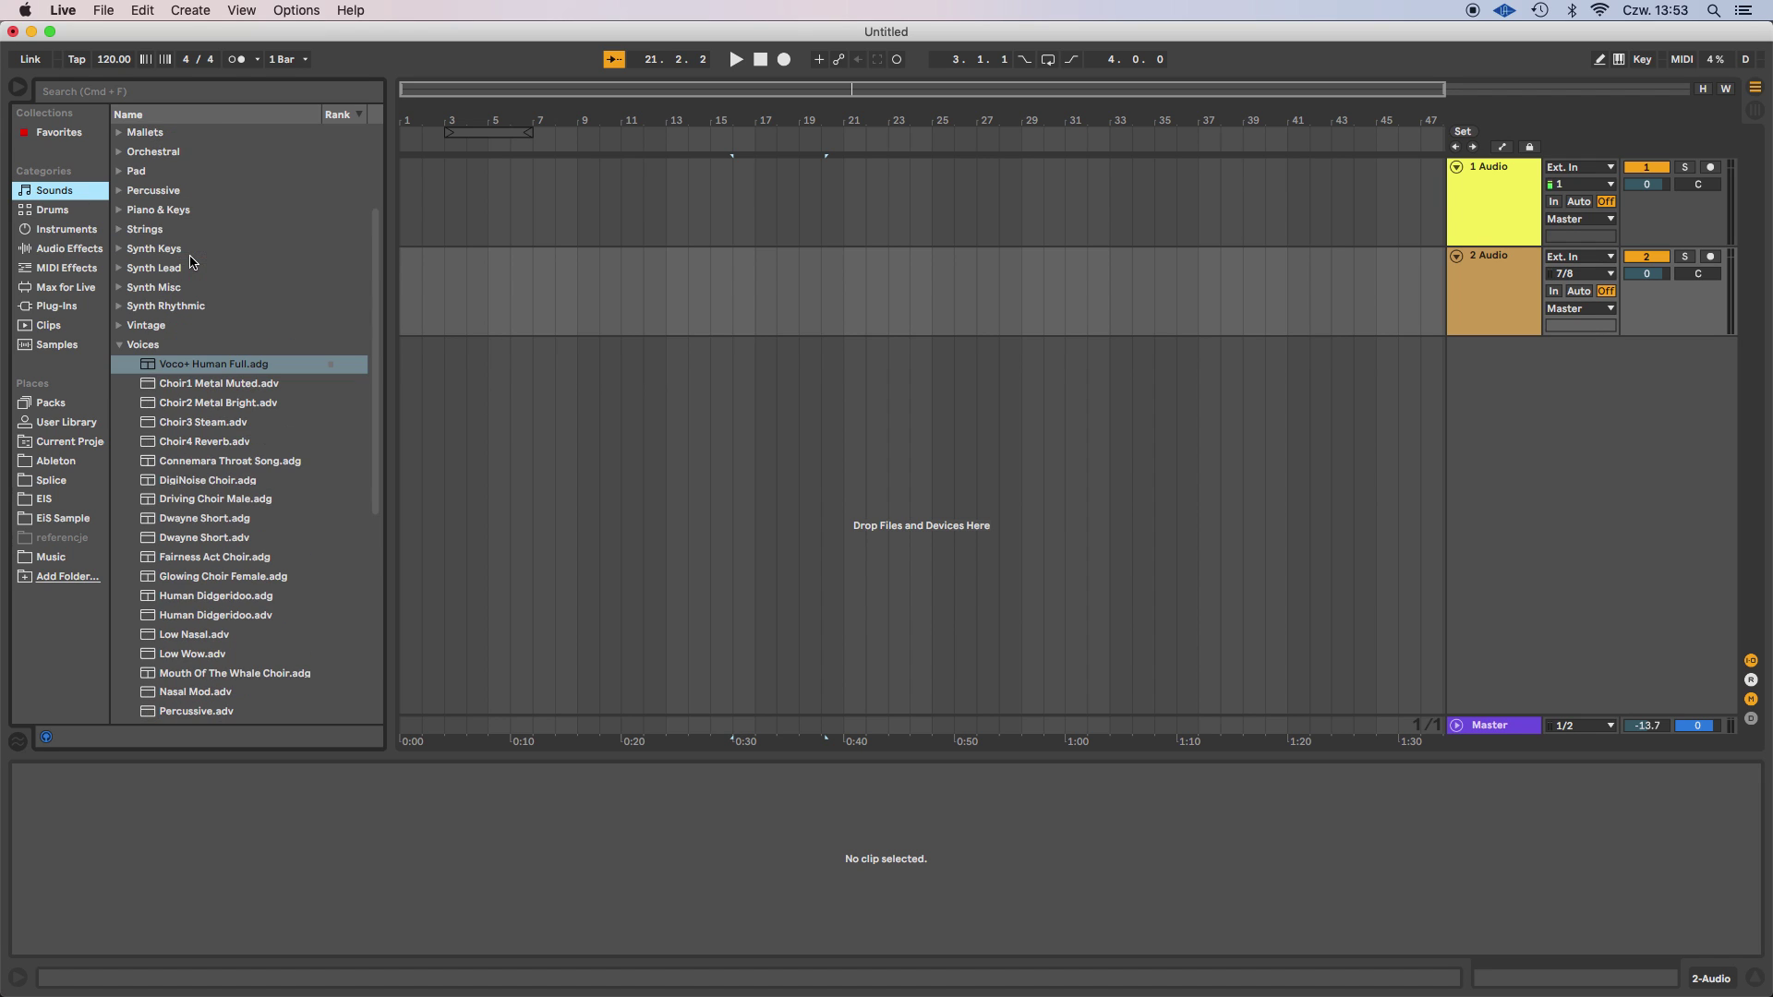
{"action": "left_click", "coordinate": [118, 499]}
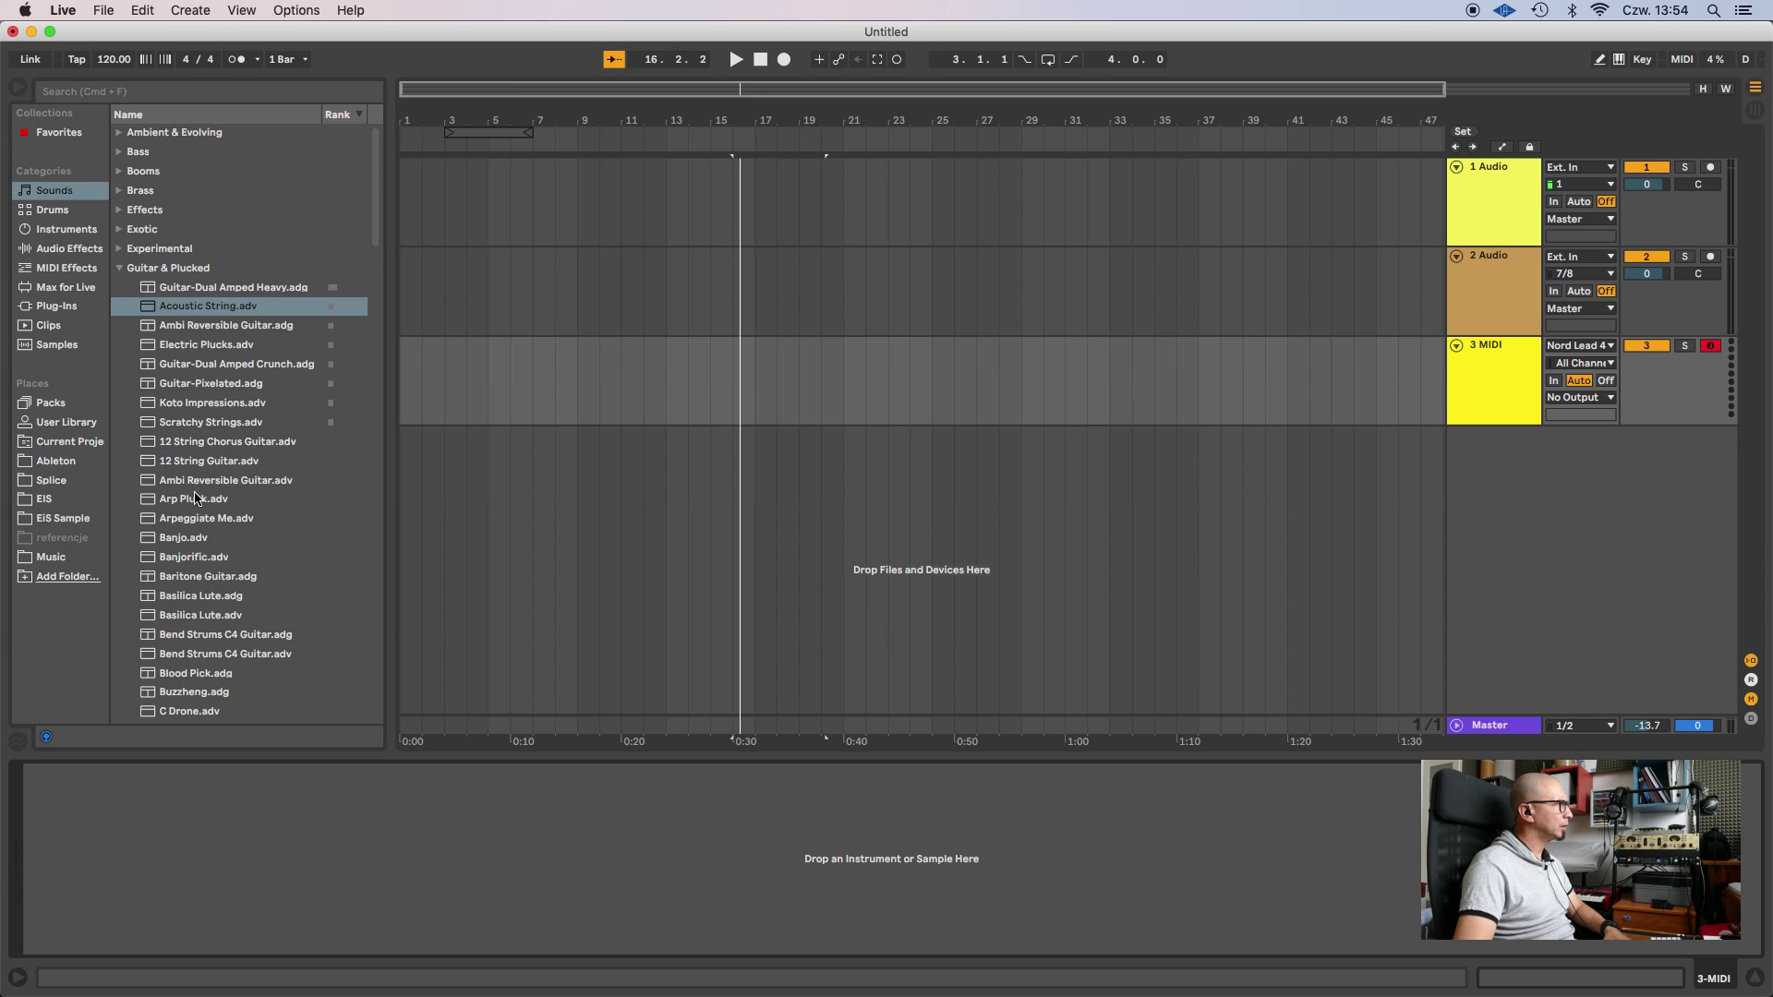
{"action": "left_click_drag", "start_coordinate": [151, 540], "coordinate": [730, 416]}
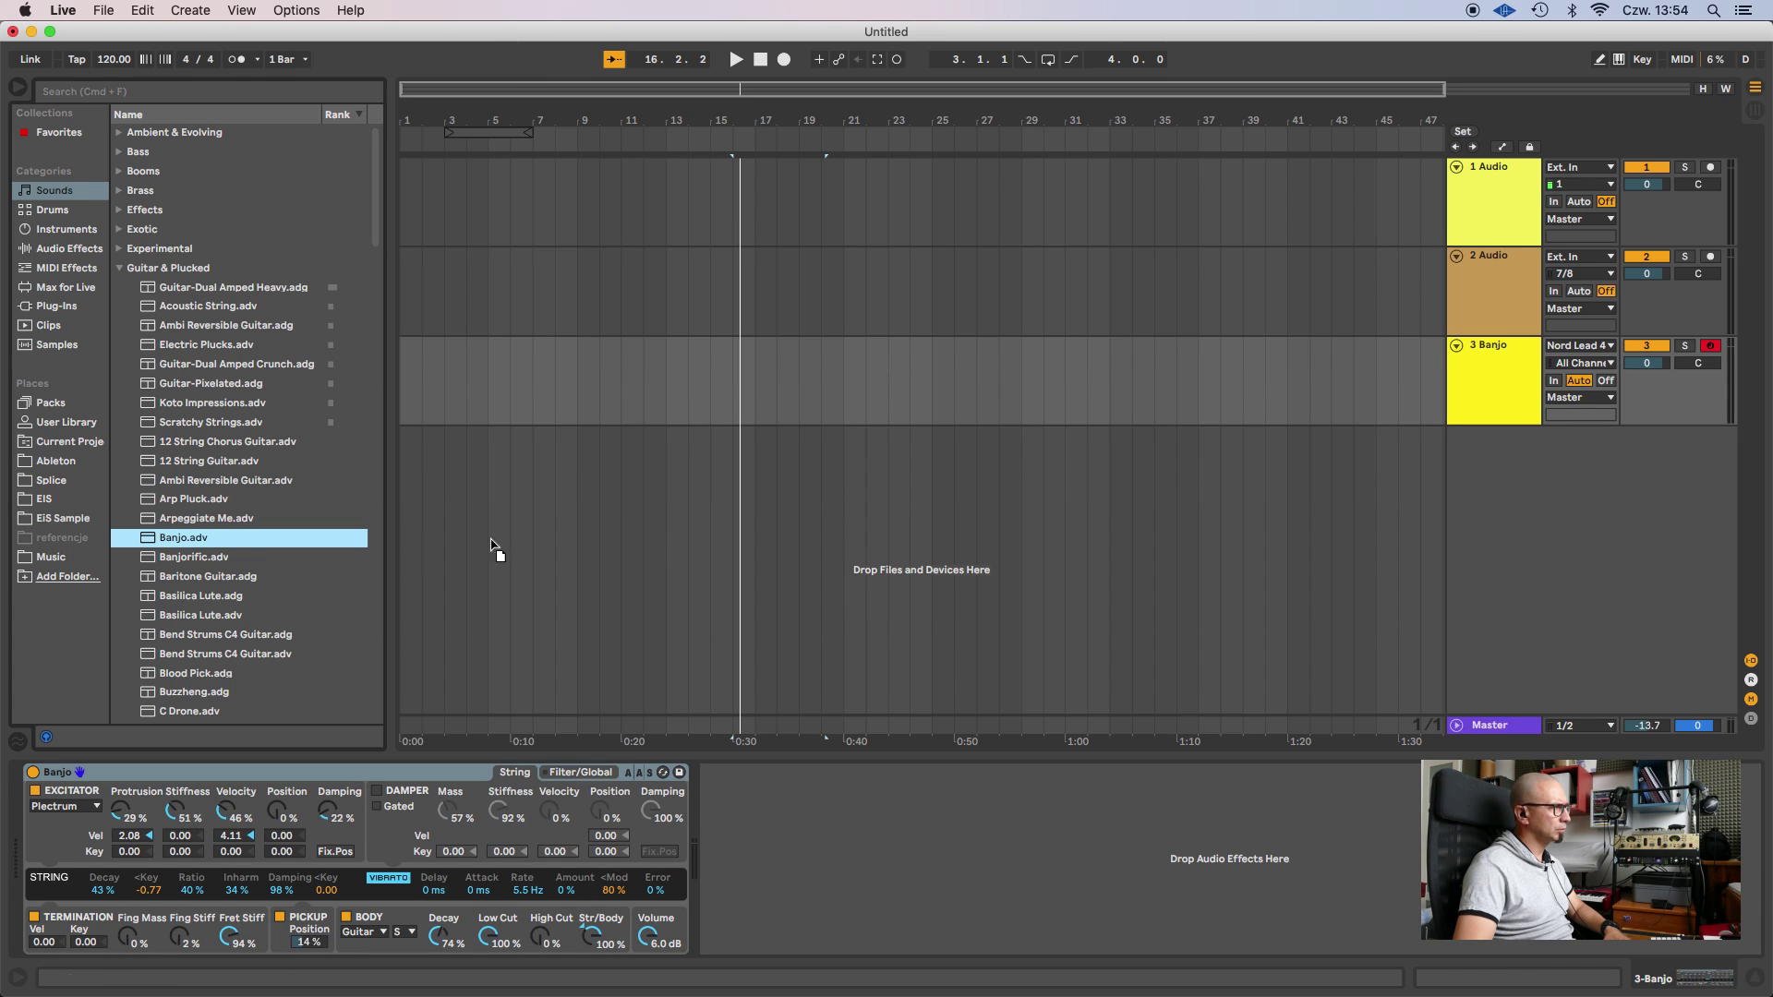
{"action": "left_click_drag", "start_coordinate": [490, 545], "coordinate": [1039, 542]}
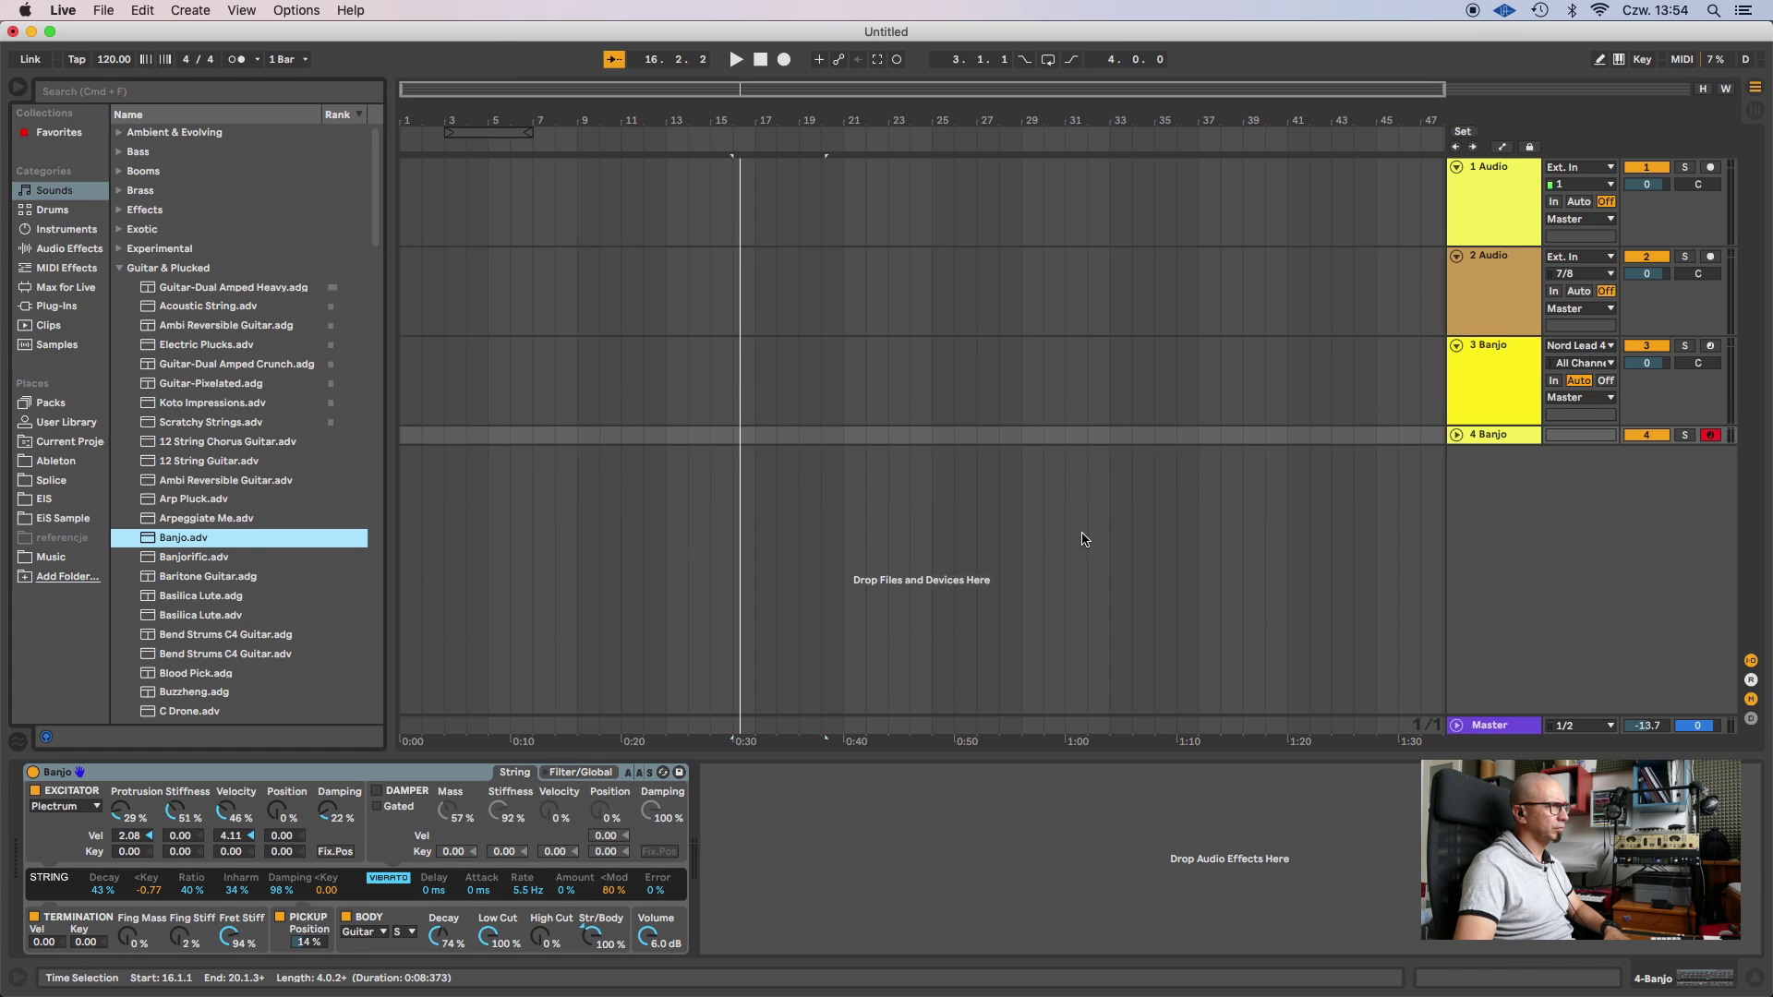
Unfold the second Banjo track and set its MIDI input to Nord Lead 4 (MIDI Output).
{"action": "left_click", "coordinate": [1456, 435]}
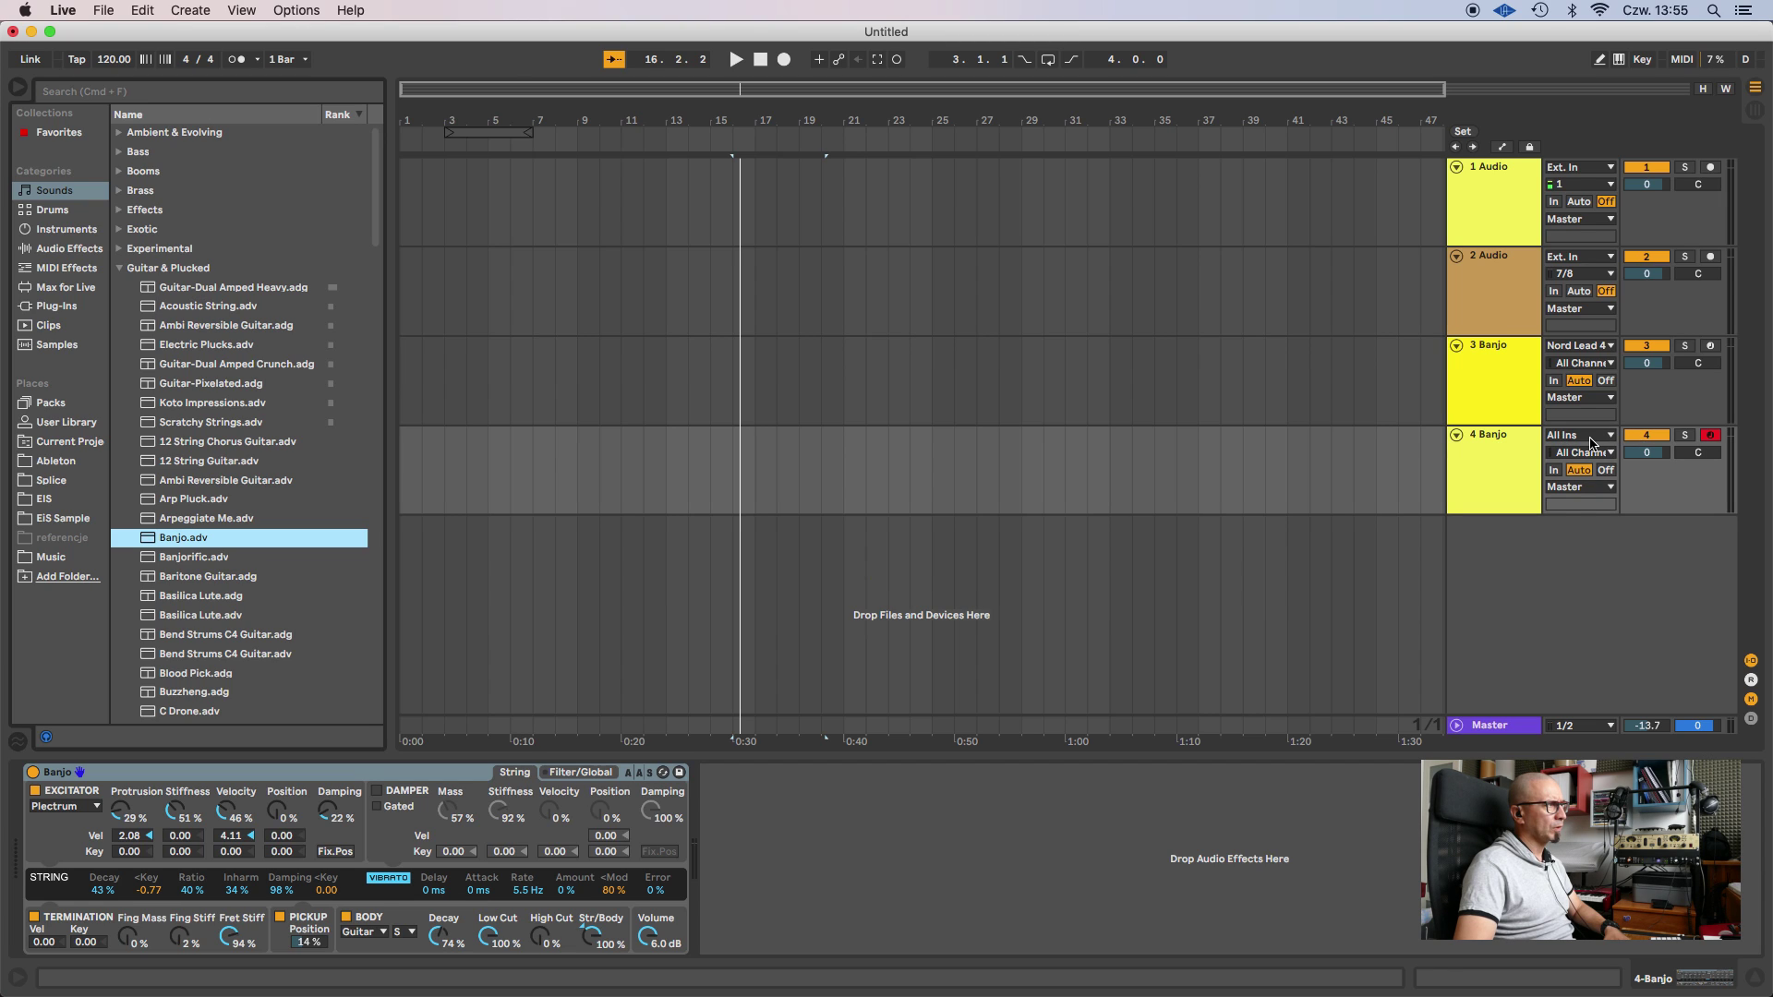
{"action": "left_click", "coordinate": [1597, 443]}
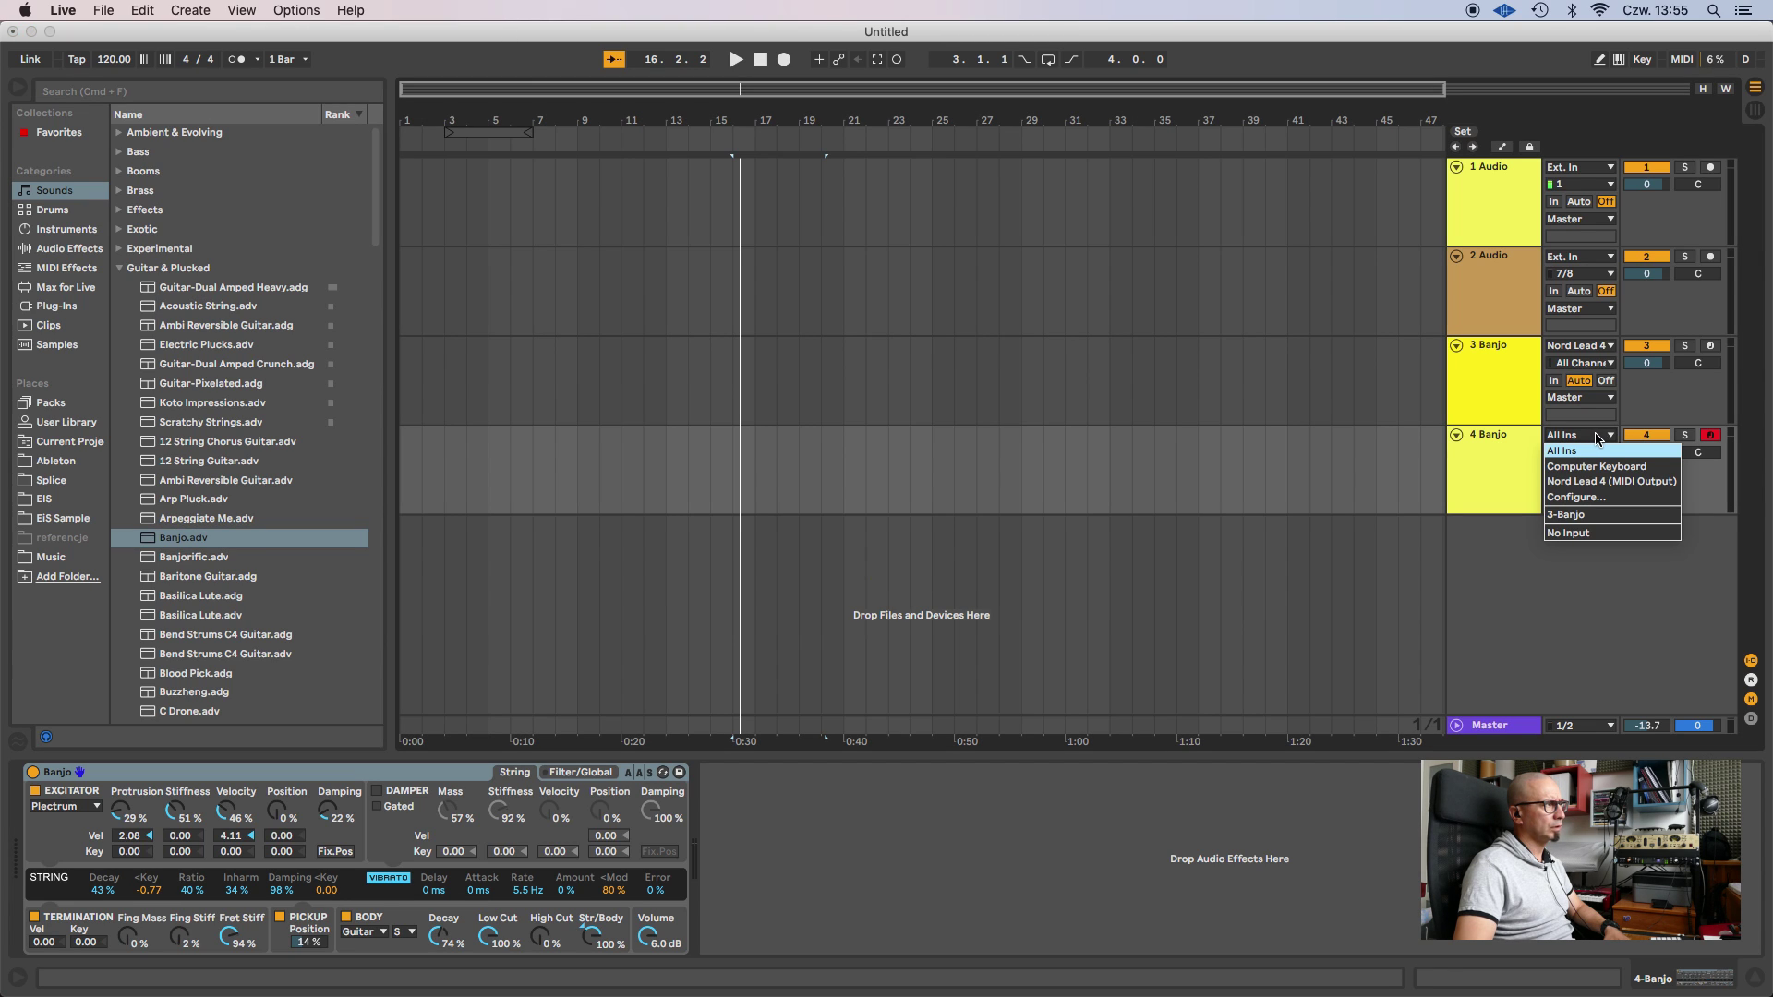
{"action": "left_click", "coordinate": [1601, 482]}
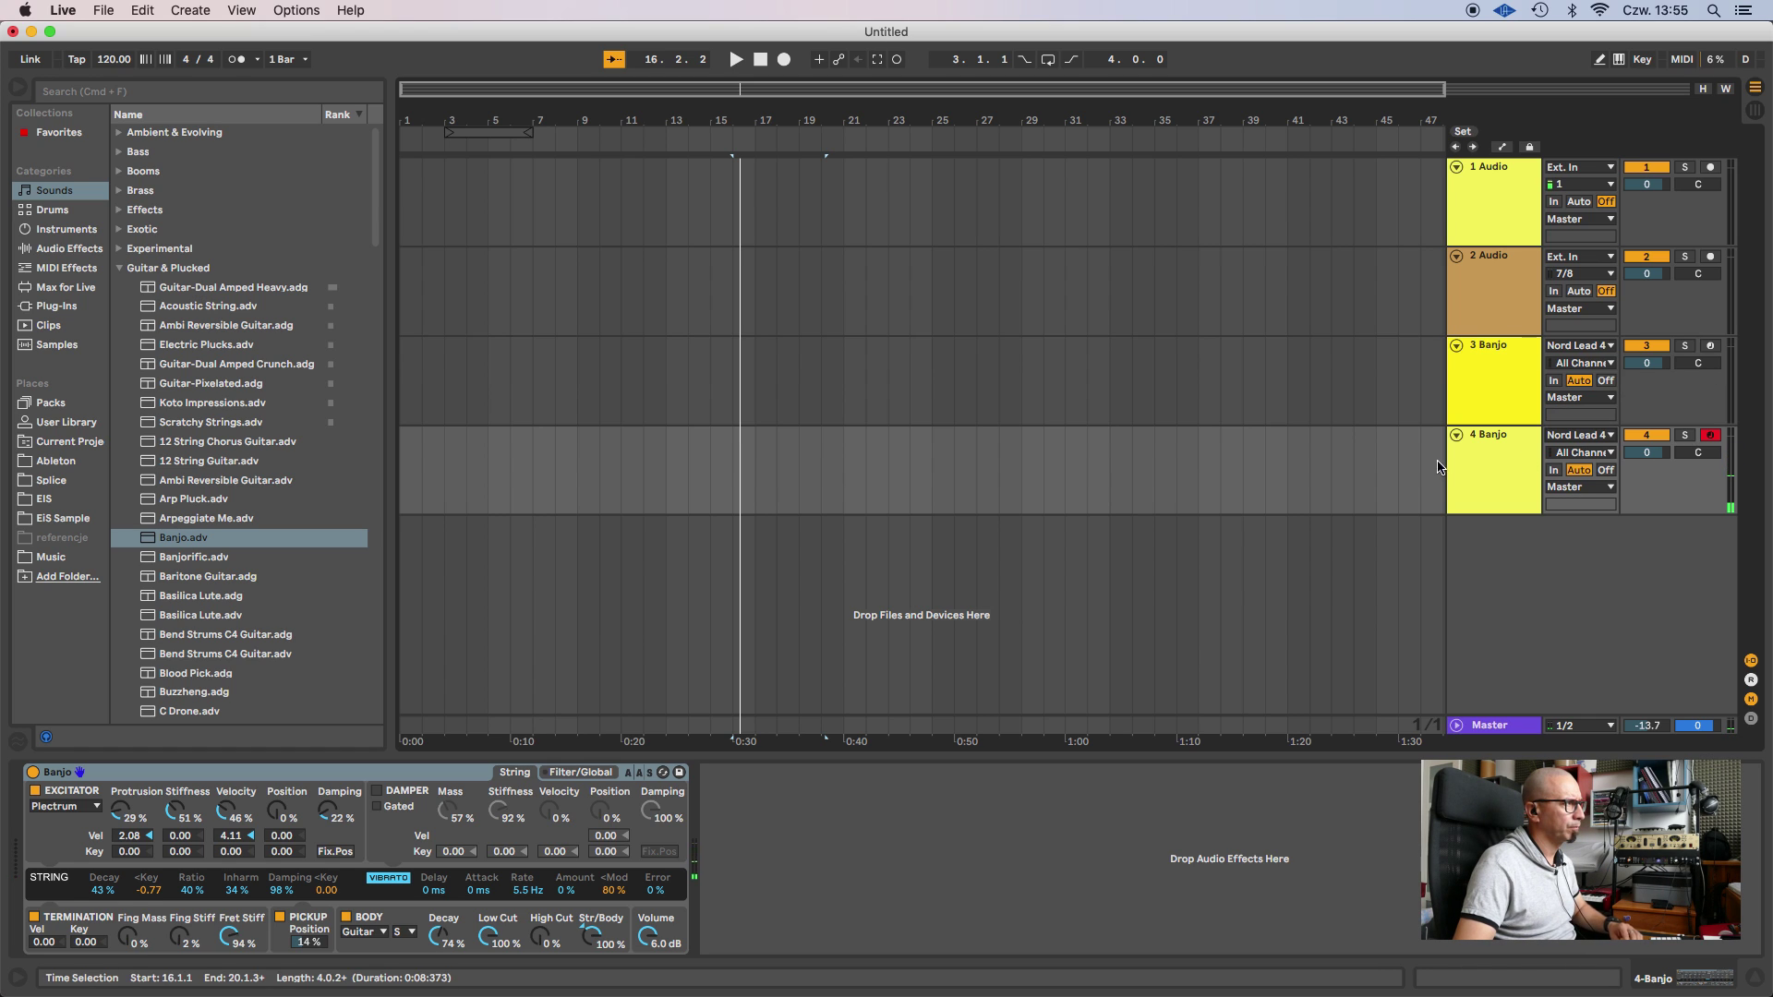
Delete both Banjo tracks.
{"action": "left_click", "coordinate": [1489, 472]}
{"action": "key", "text": "Delete"}
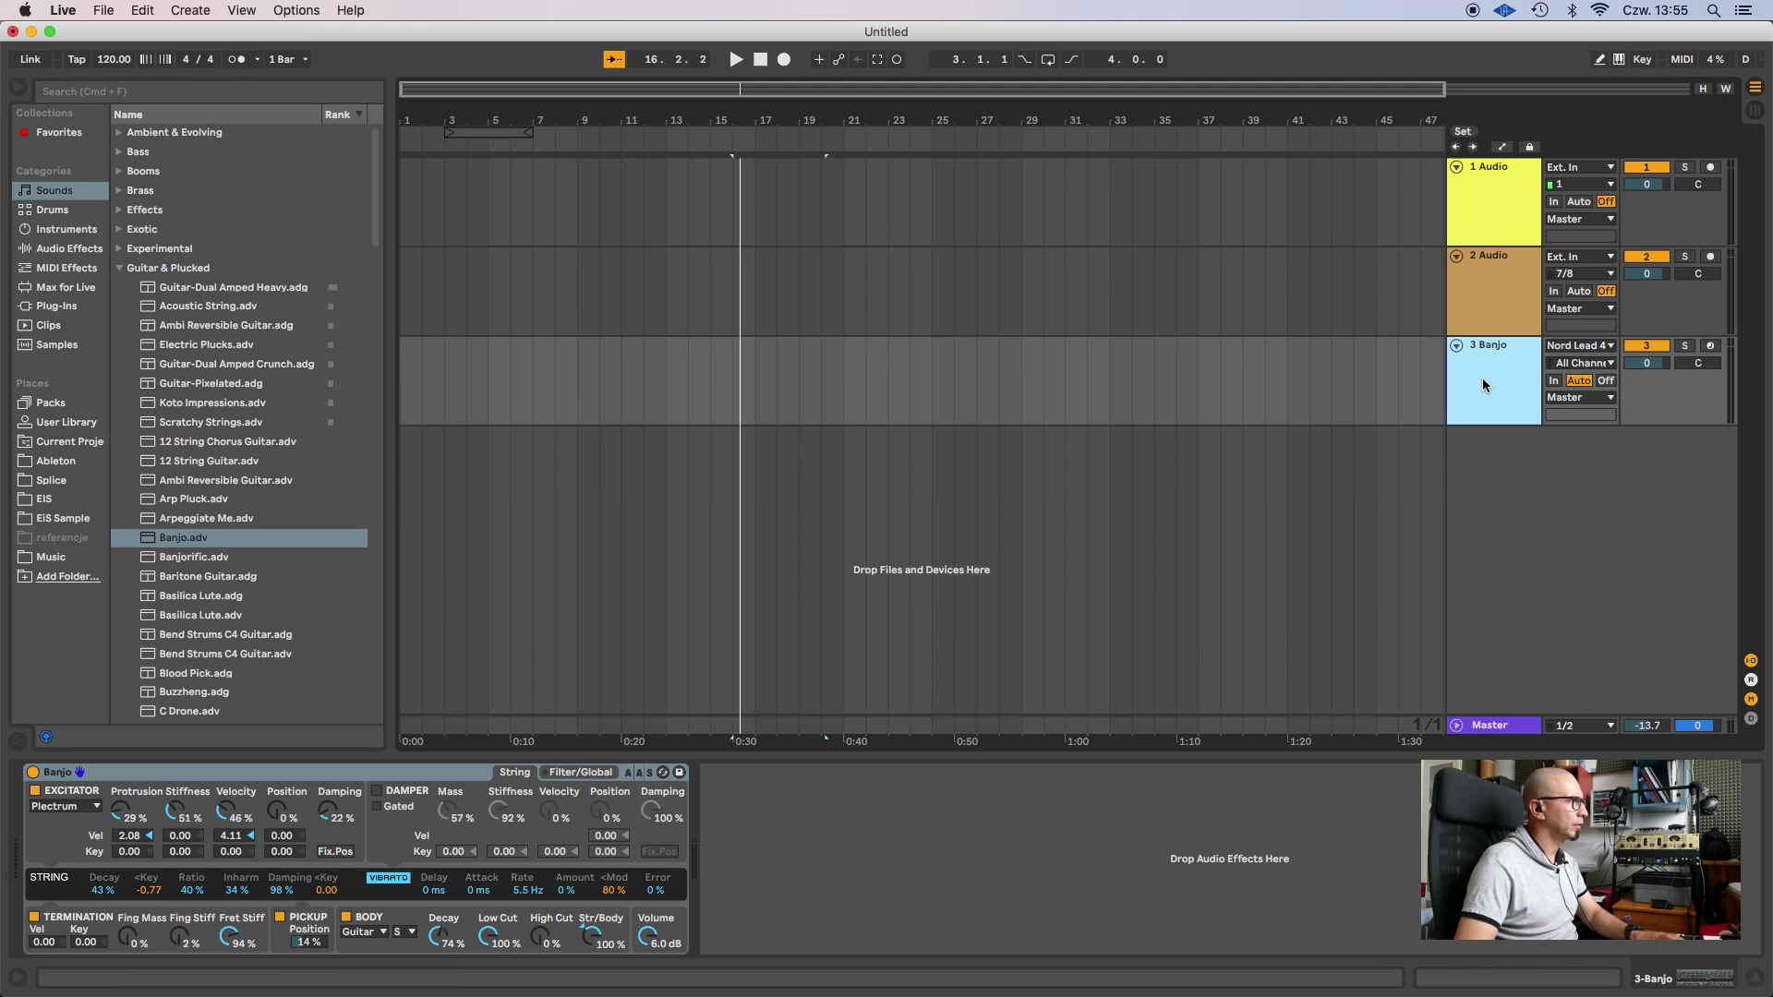
{"action": "key", "text": "Delete"}
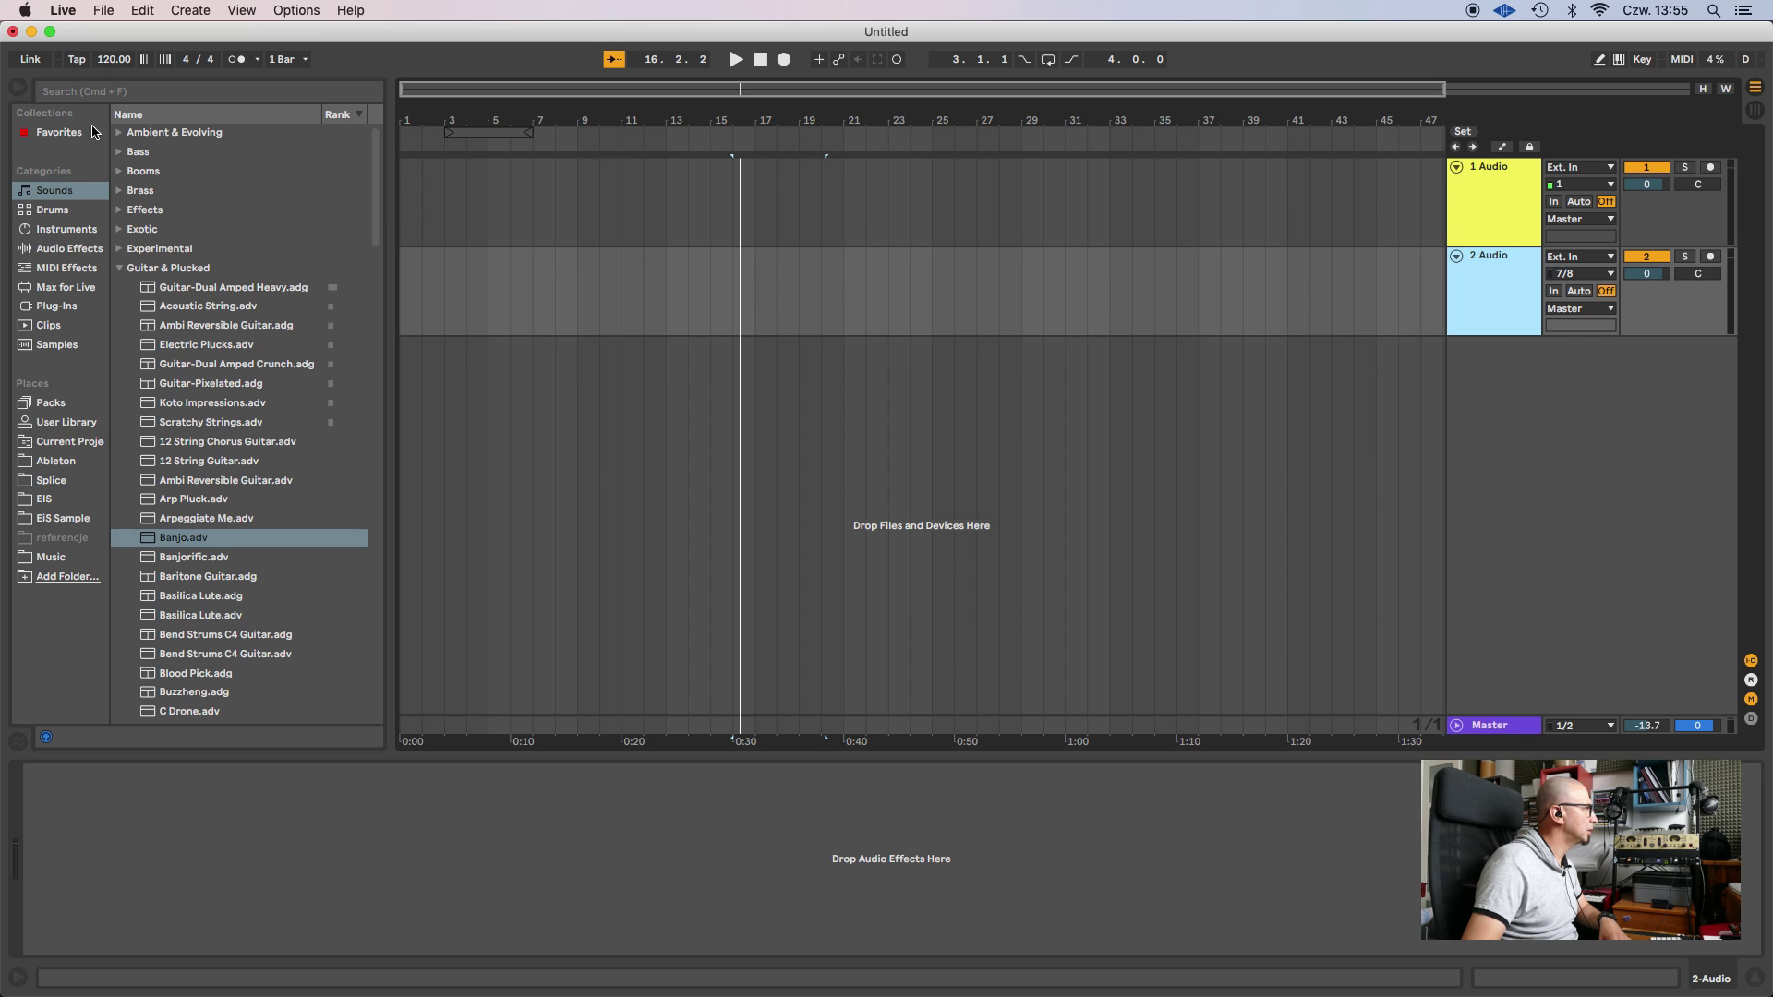
Create a track with the Agressive Bass preset from the Bass sounds and set its MIDI input to Nord Lead 4 (MIDI Output).
{"action": "left_click", "coordinate": [118, 151]}
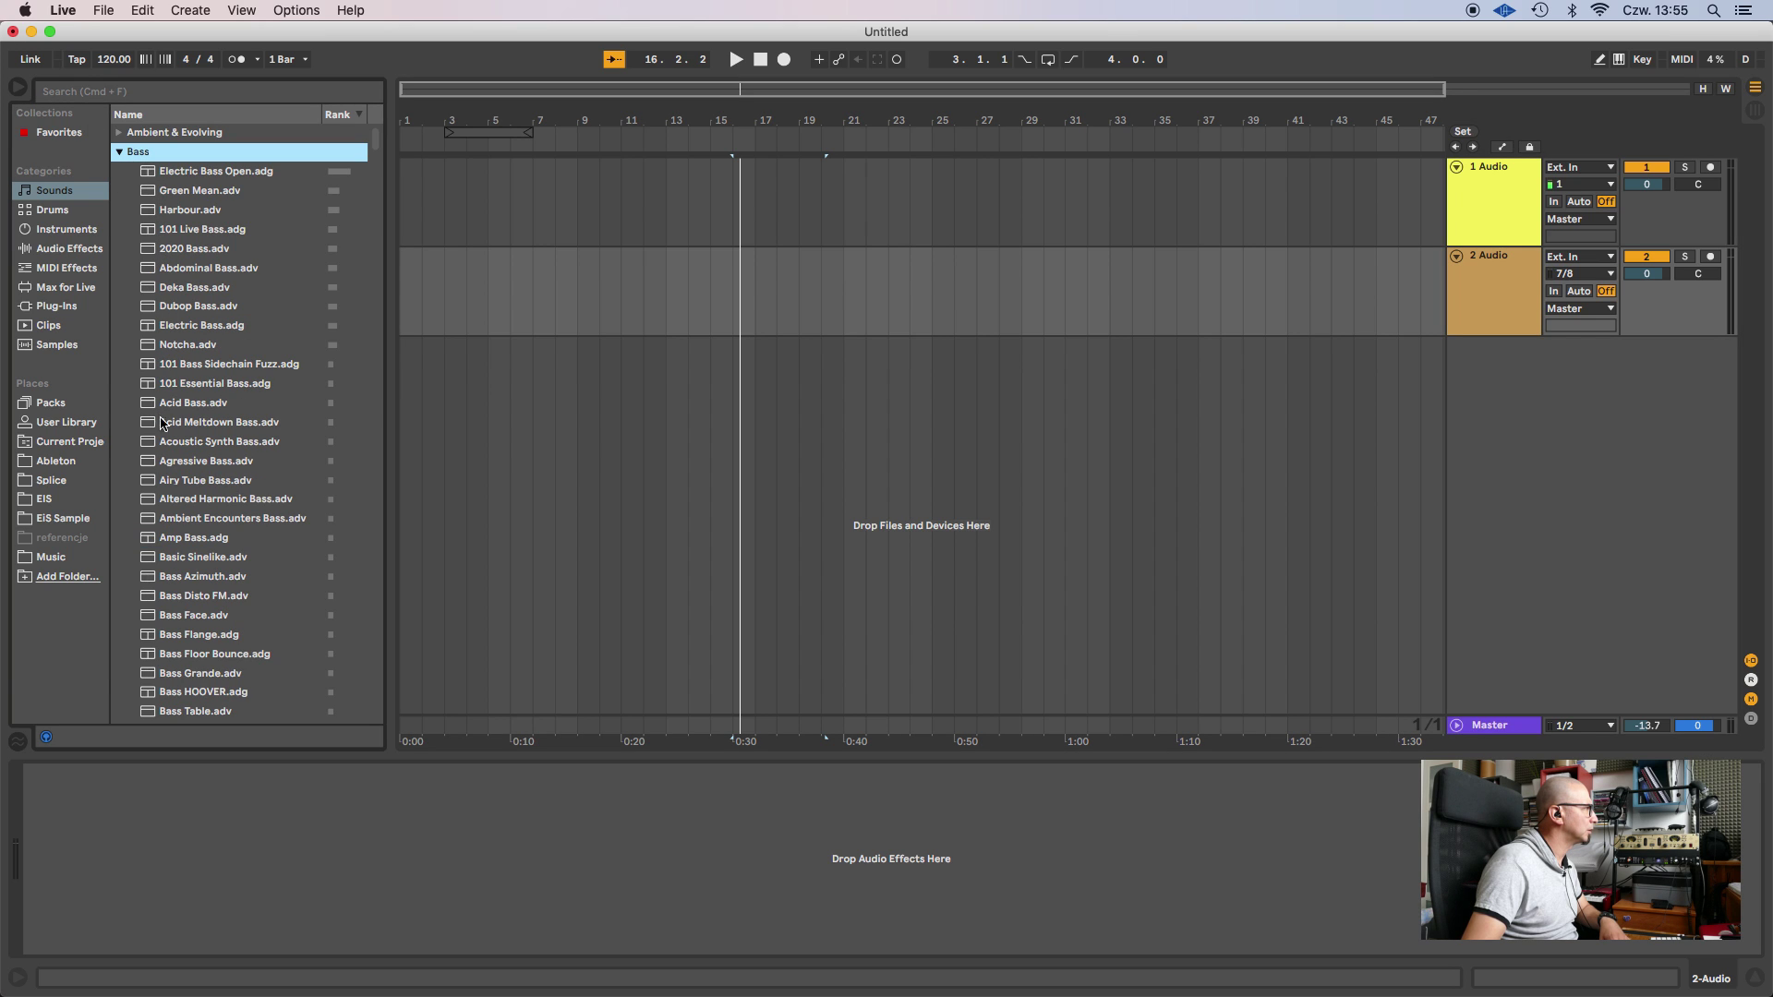
{"action": "left_click_drag", "start_coordinate": [145, 467], "coordinate": [1459, 397]}
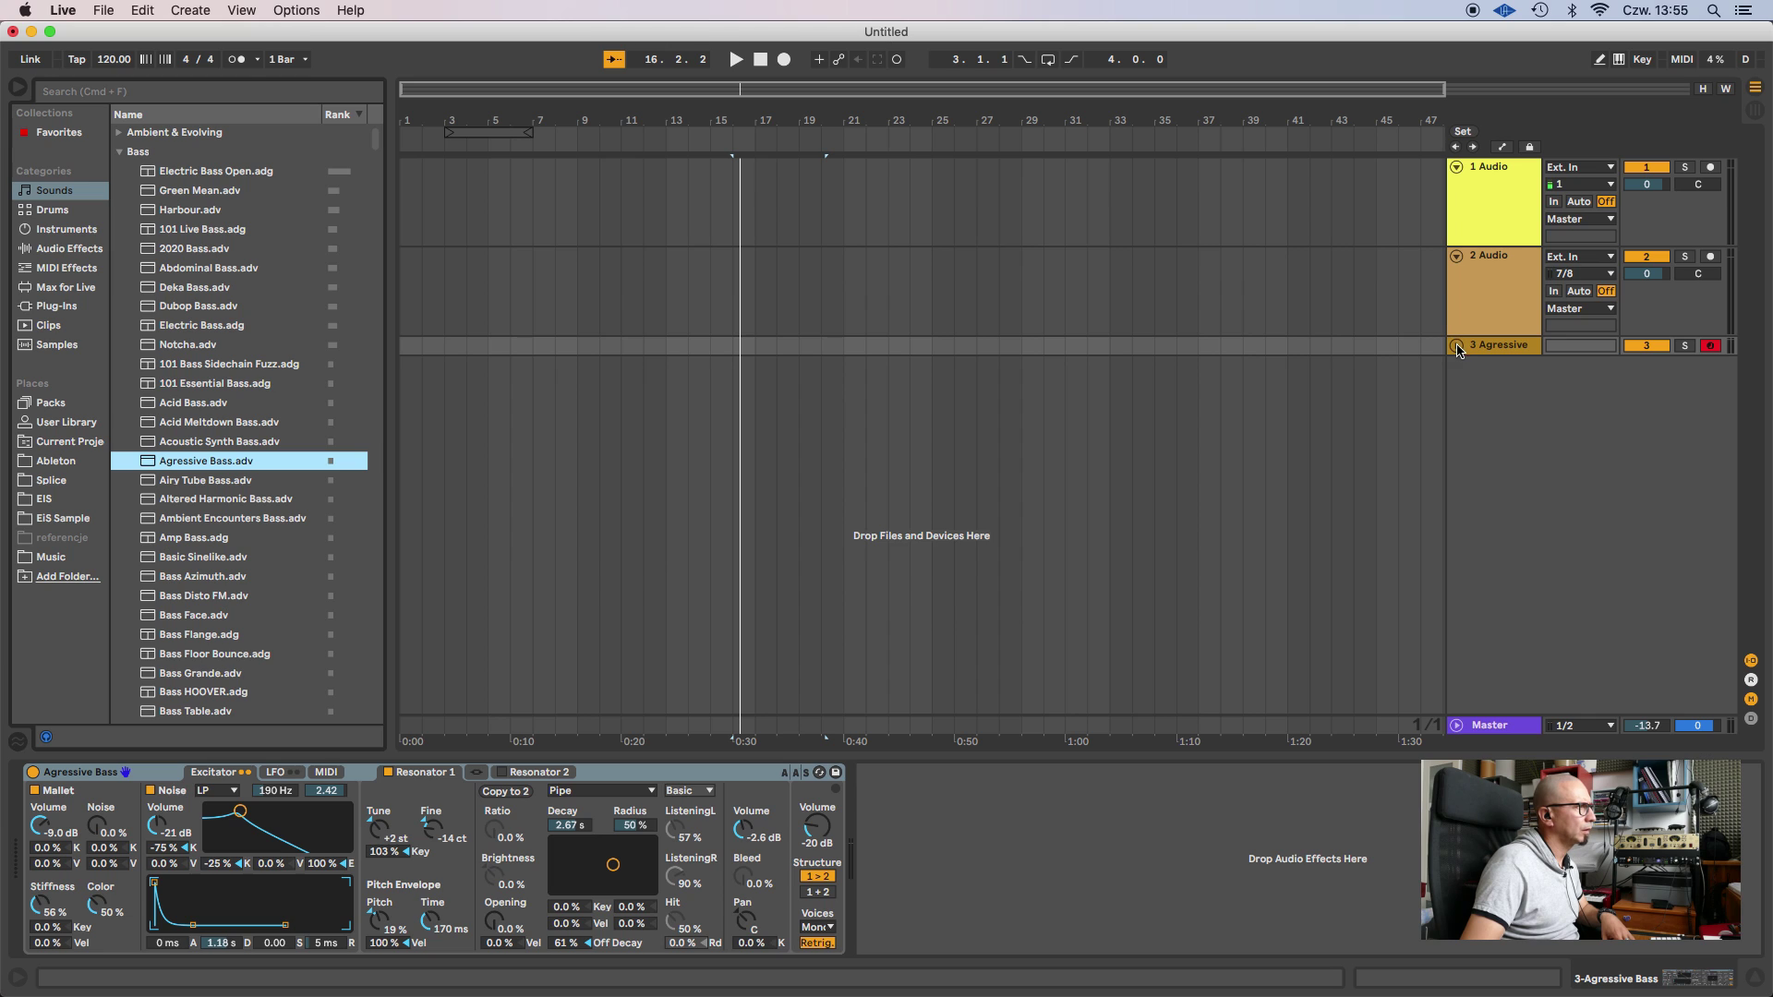
{"action": "left_click", "coordinate": [1456, 346]}
{"action": "left_click", "coordinate": [1568, 347]}
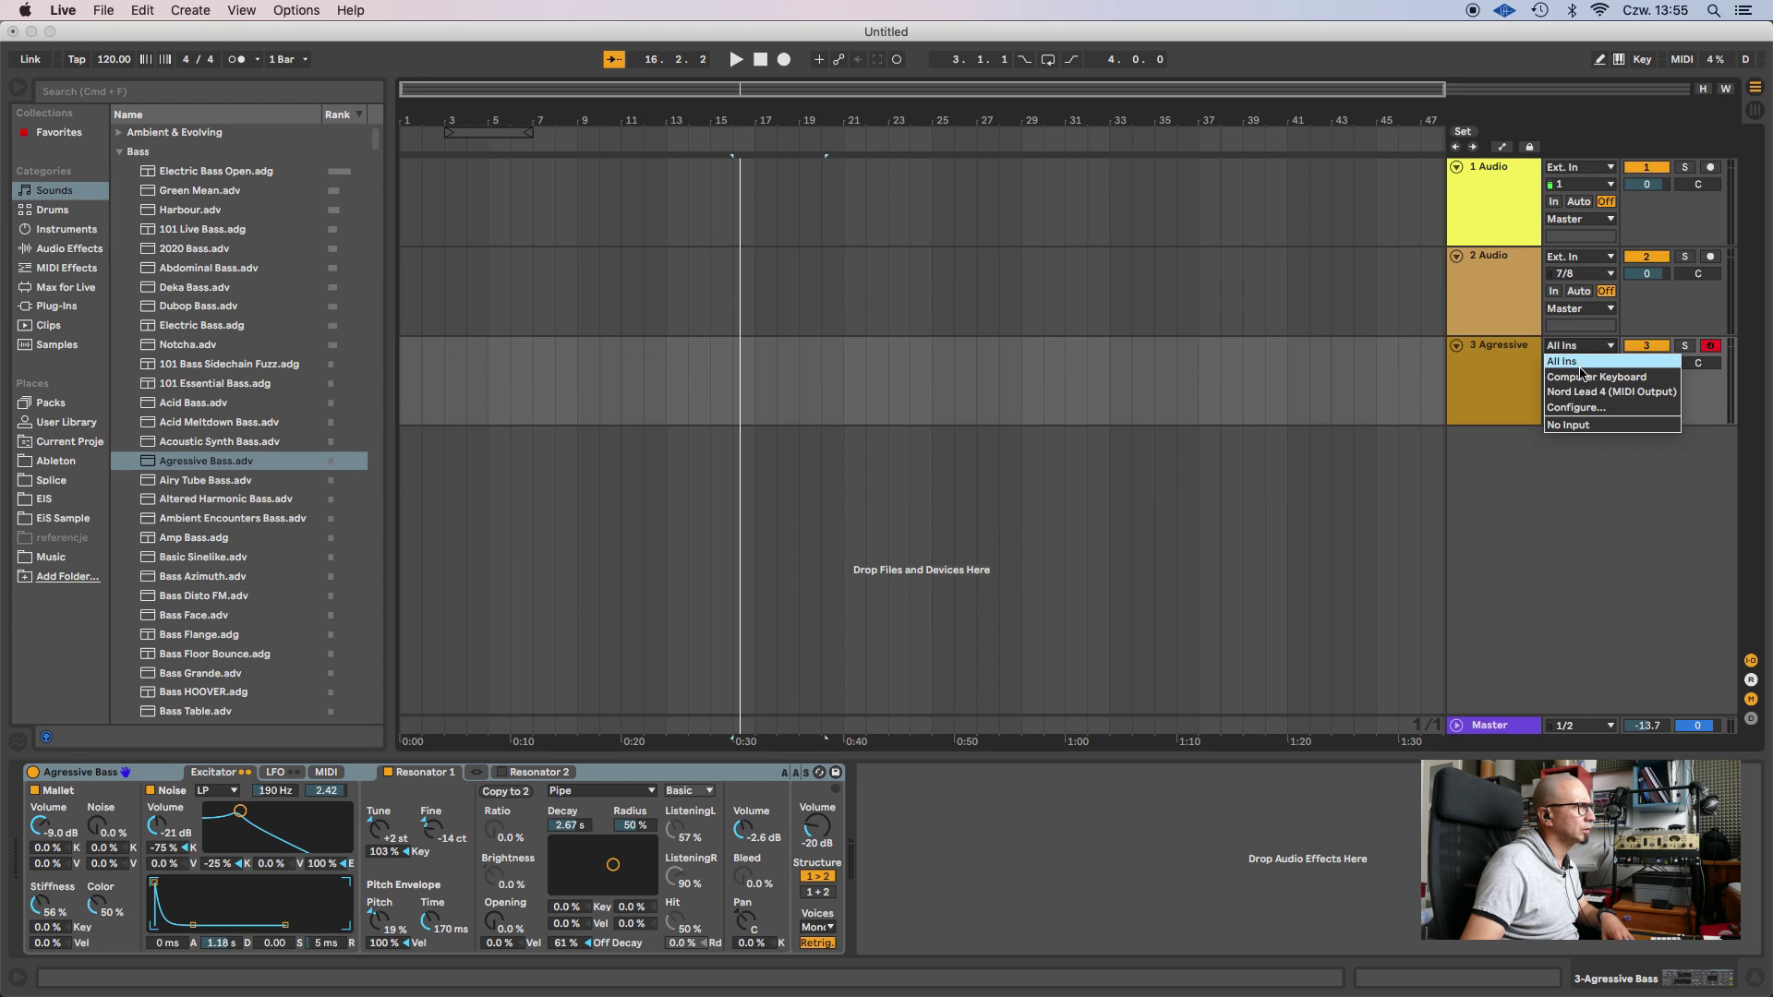
{"action": "left_click", "coordinate": [1583, 391]}
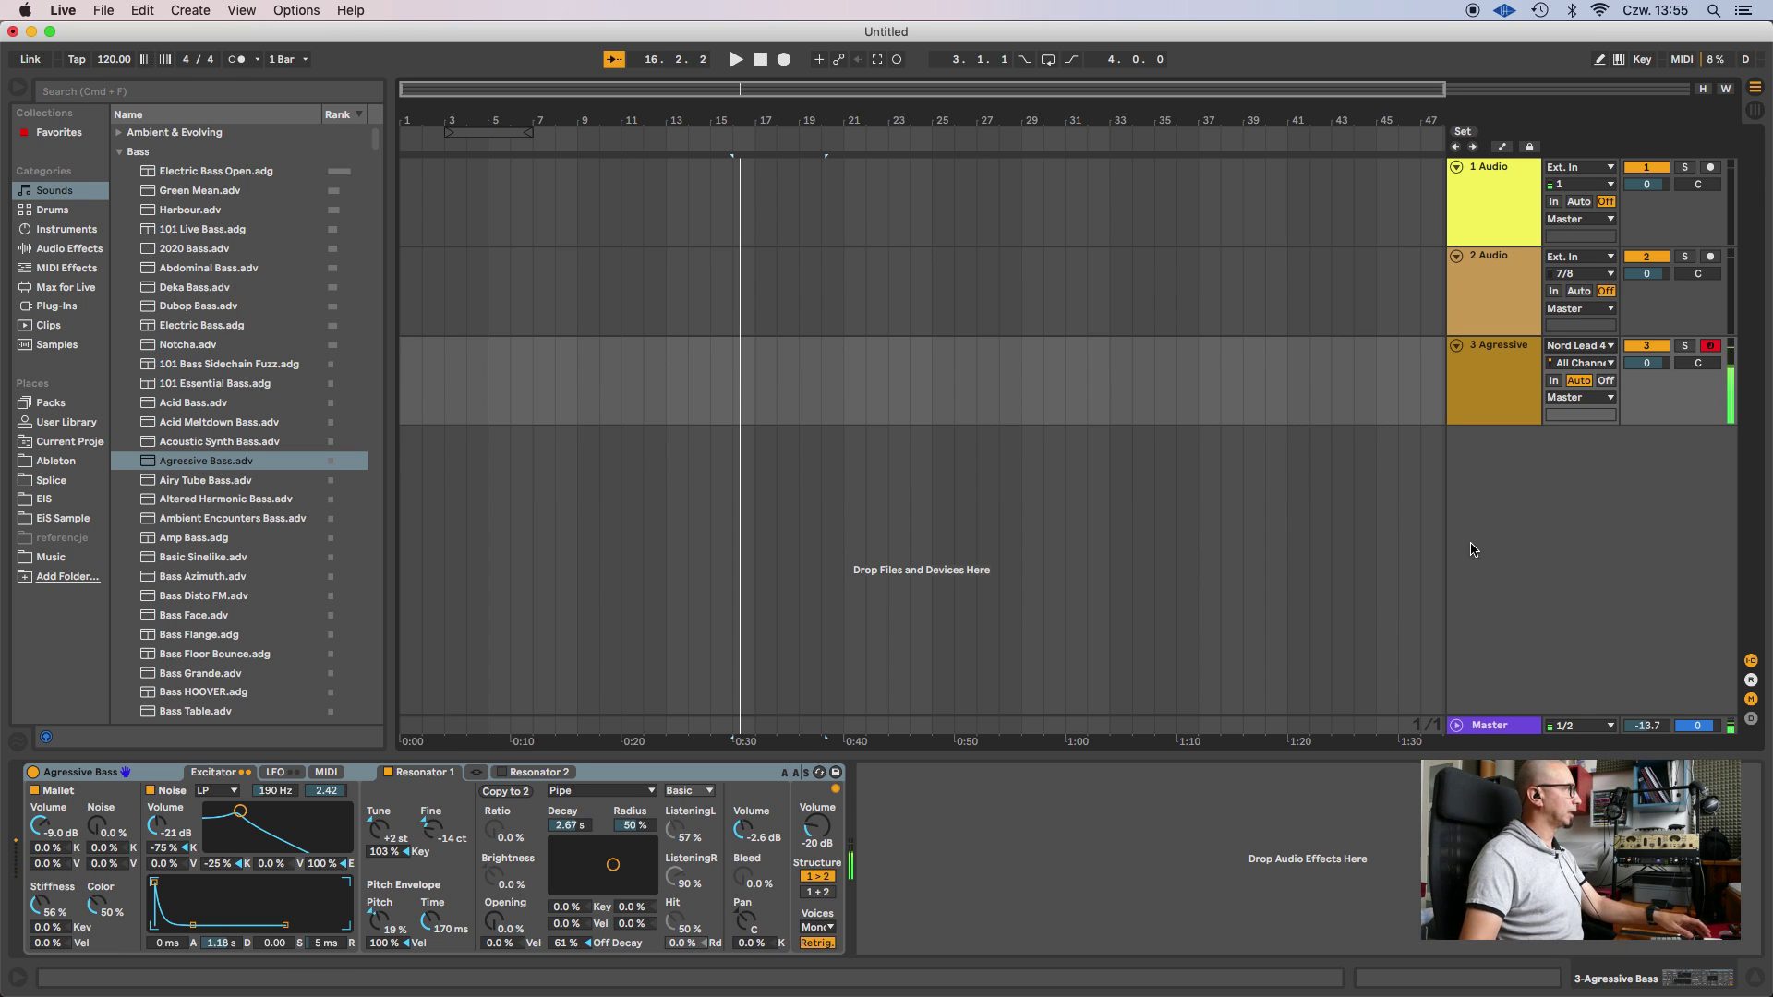
Swap the Agressive Bass instrument for the Basic Sinelike preset, try it out, and delete its track.
{"action": "left_click_drag", "start_coordinate": [211, 564], "coordinate": [514, 362]}
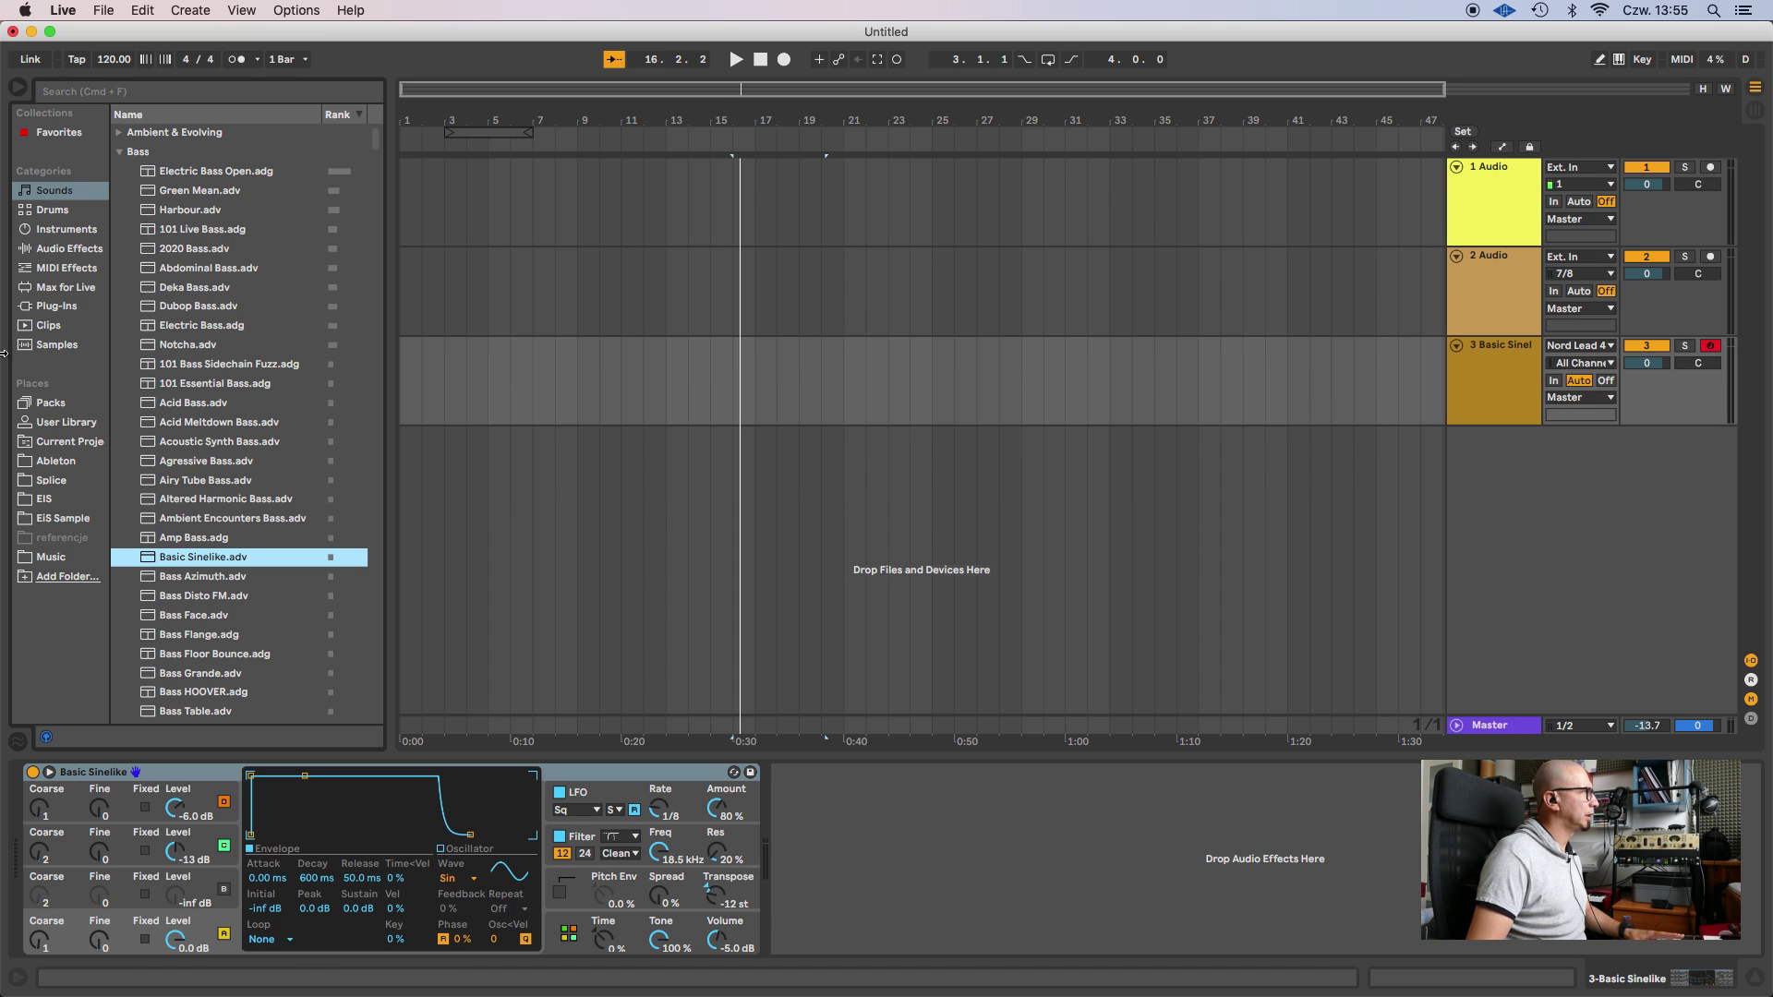
{"action": "left_click", "coordinate": [1511, 375]}
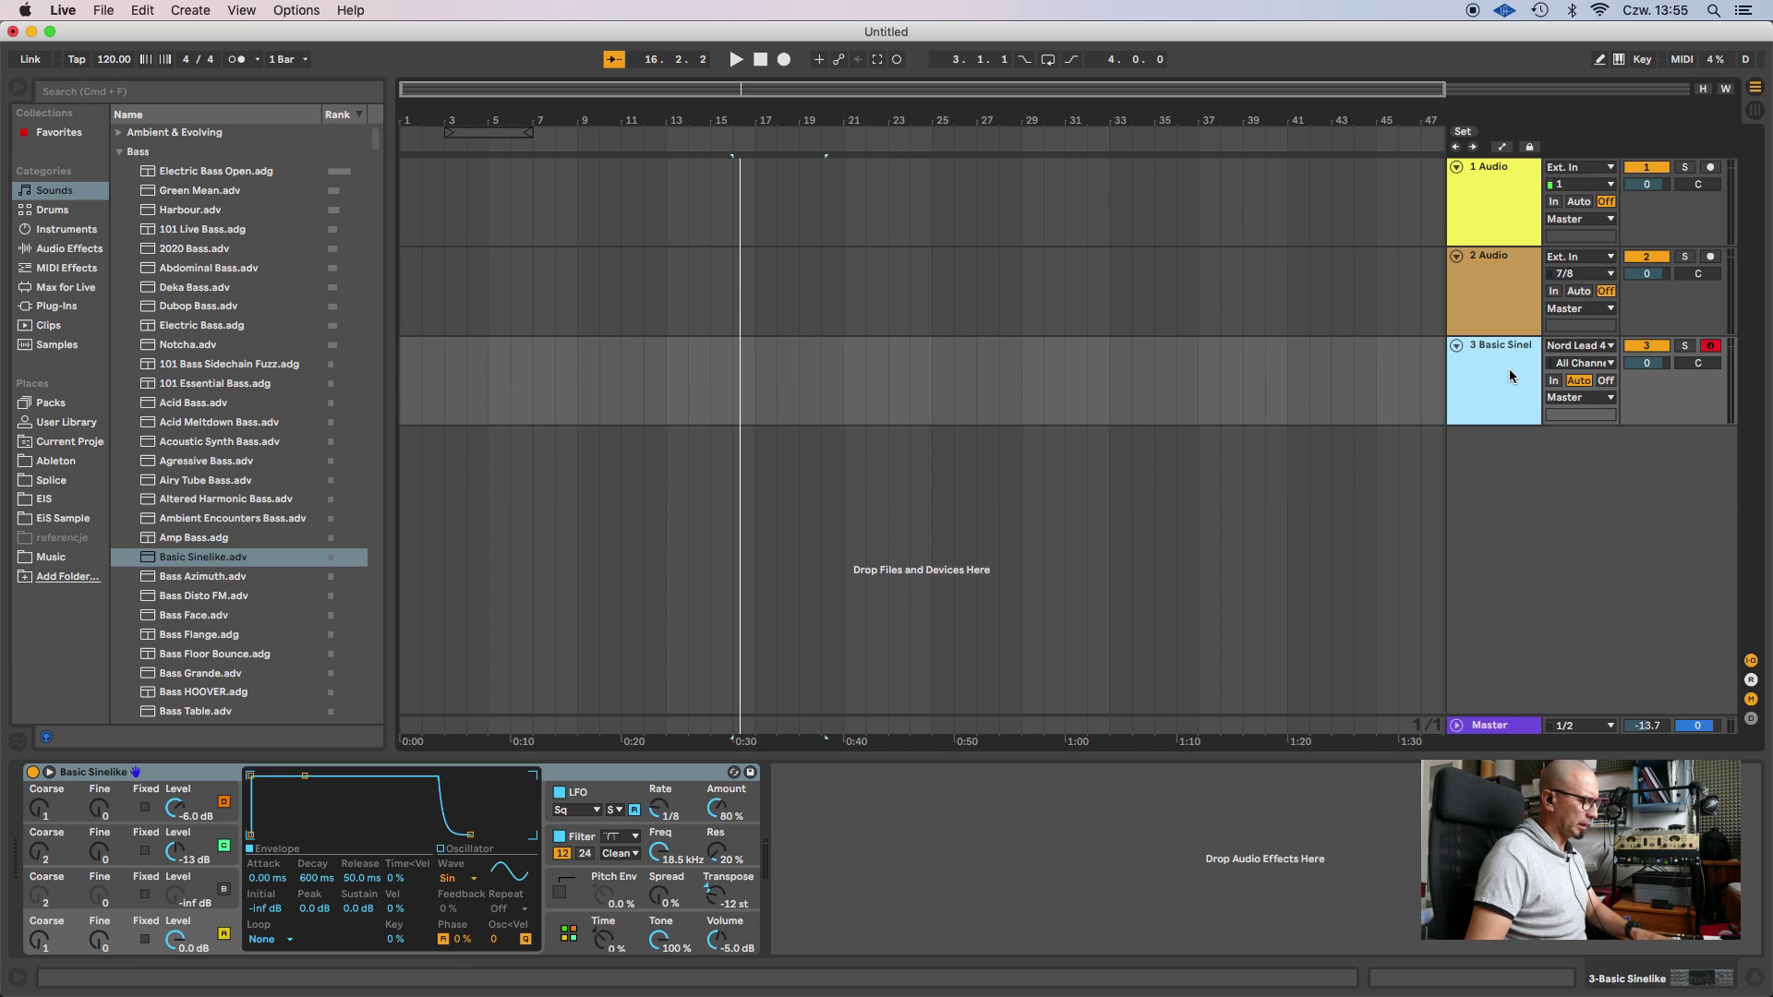
{"action": "key", "text": "Delete"}
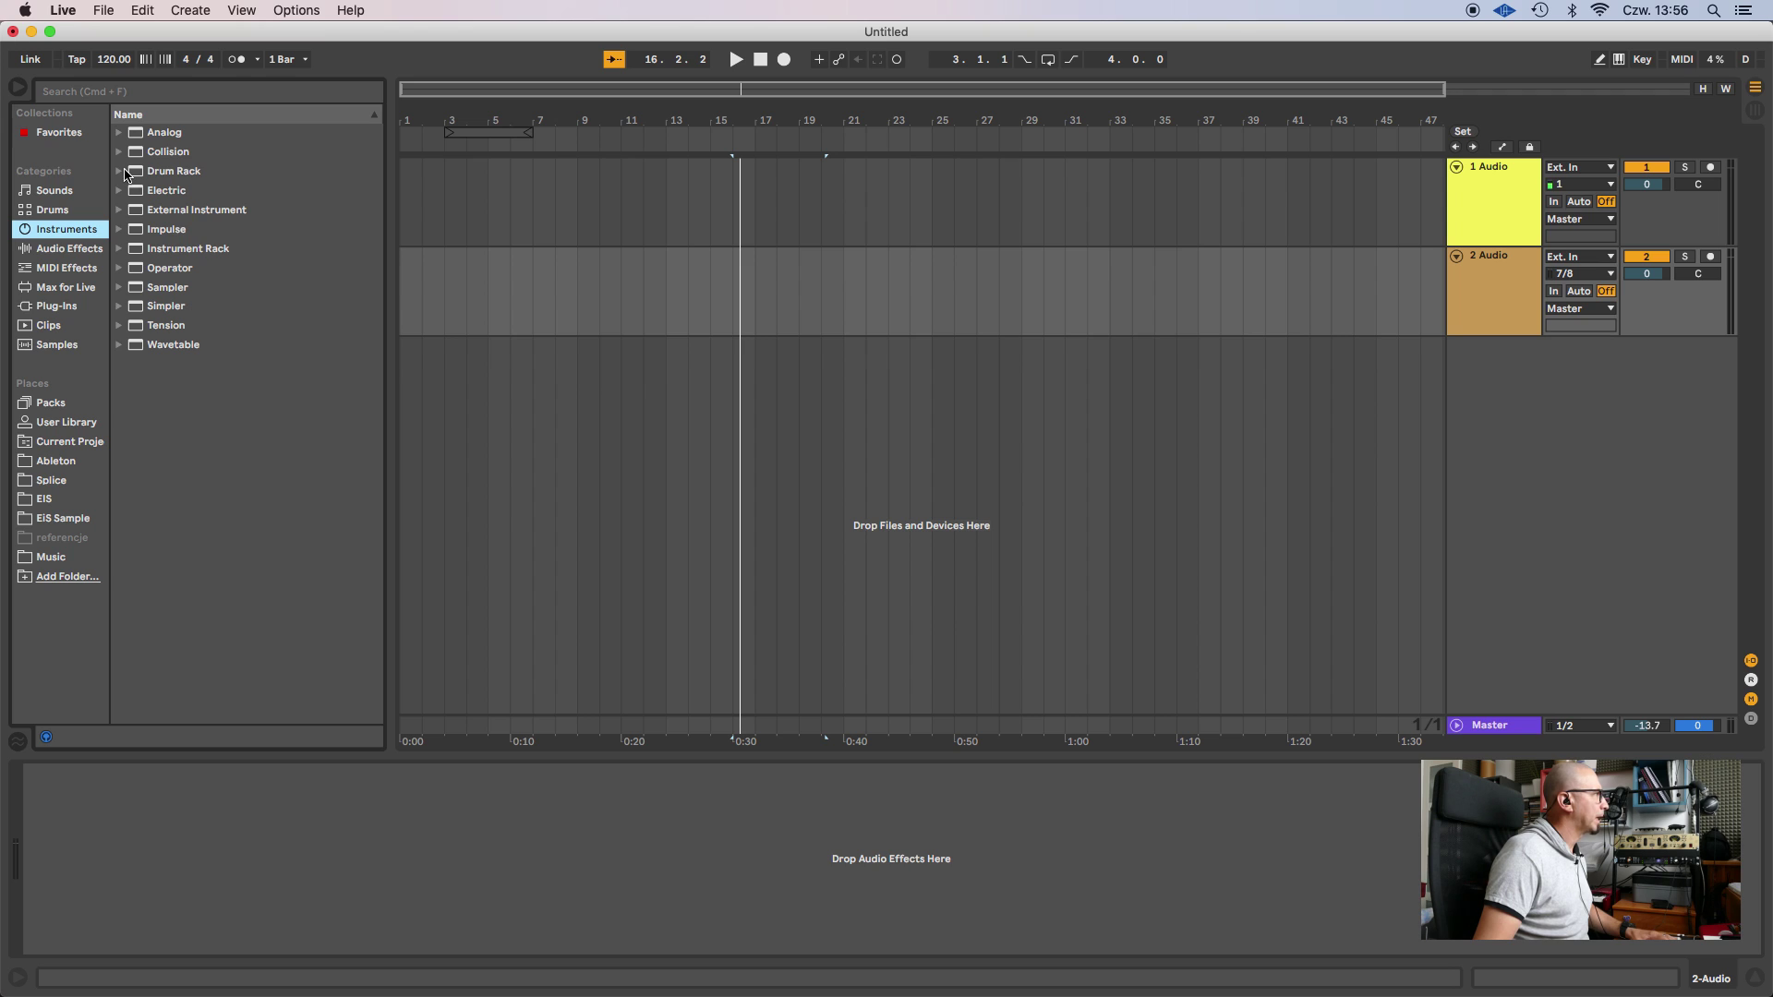
Create a track with Operator's 12th Squared pad preset and set its MIDI input to Nord Lead 4 (MIDI Output).
{"action": "left_click", "coordinate": [121, 269]}
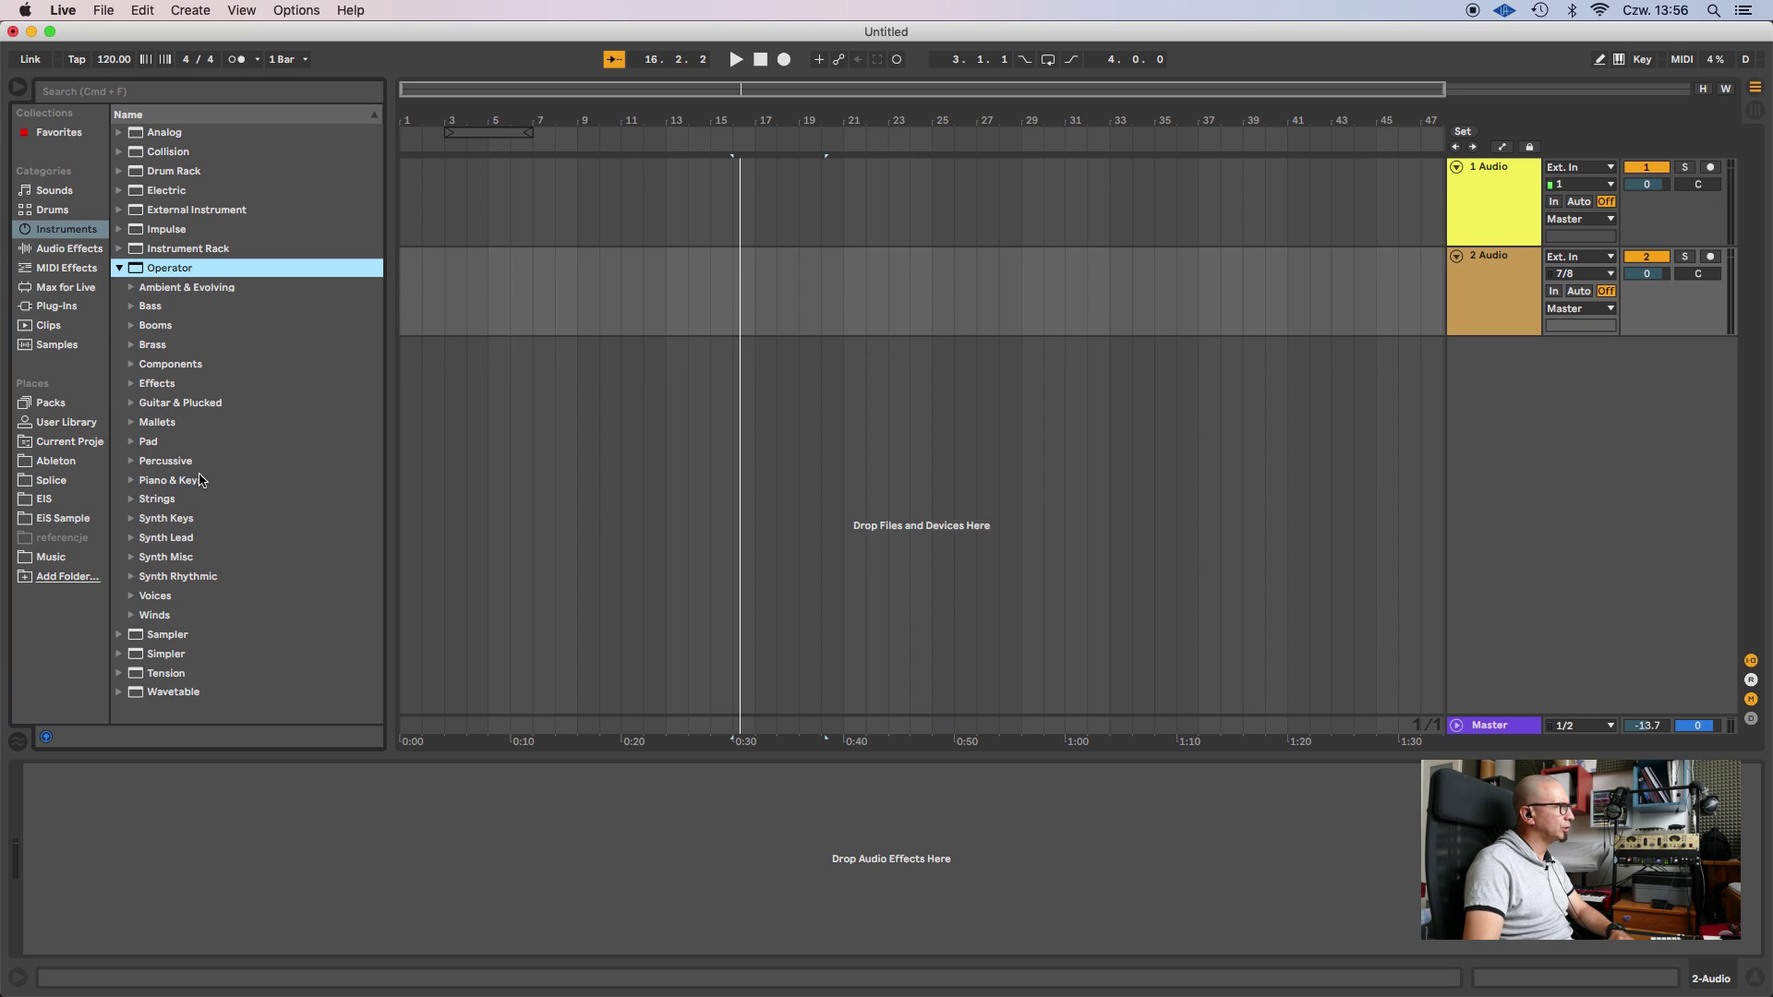
{"action": "left_click", "coordinate": [130, 442]}
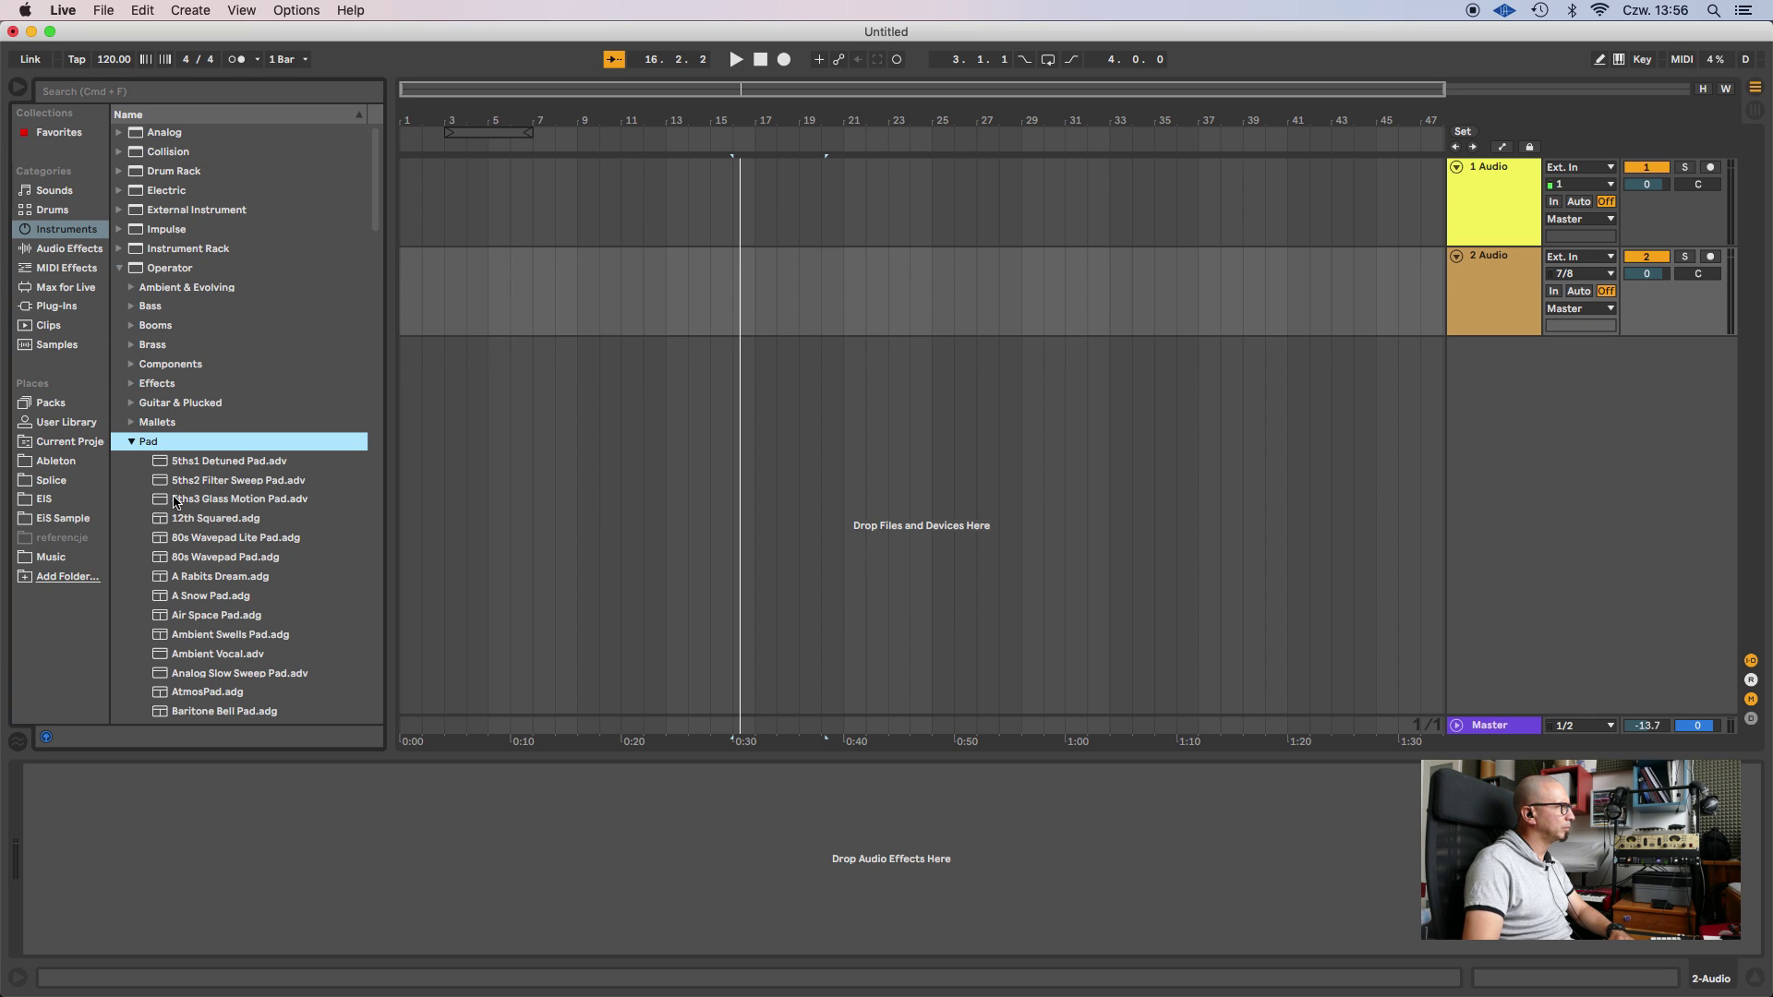
{"action": "left_click_drag", "start_coordinate": [163, 524], "coordinate": [582, 393]}
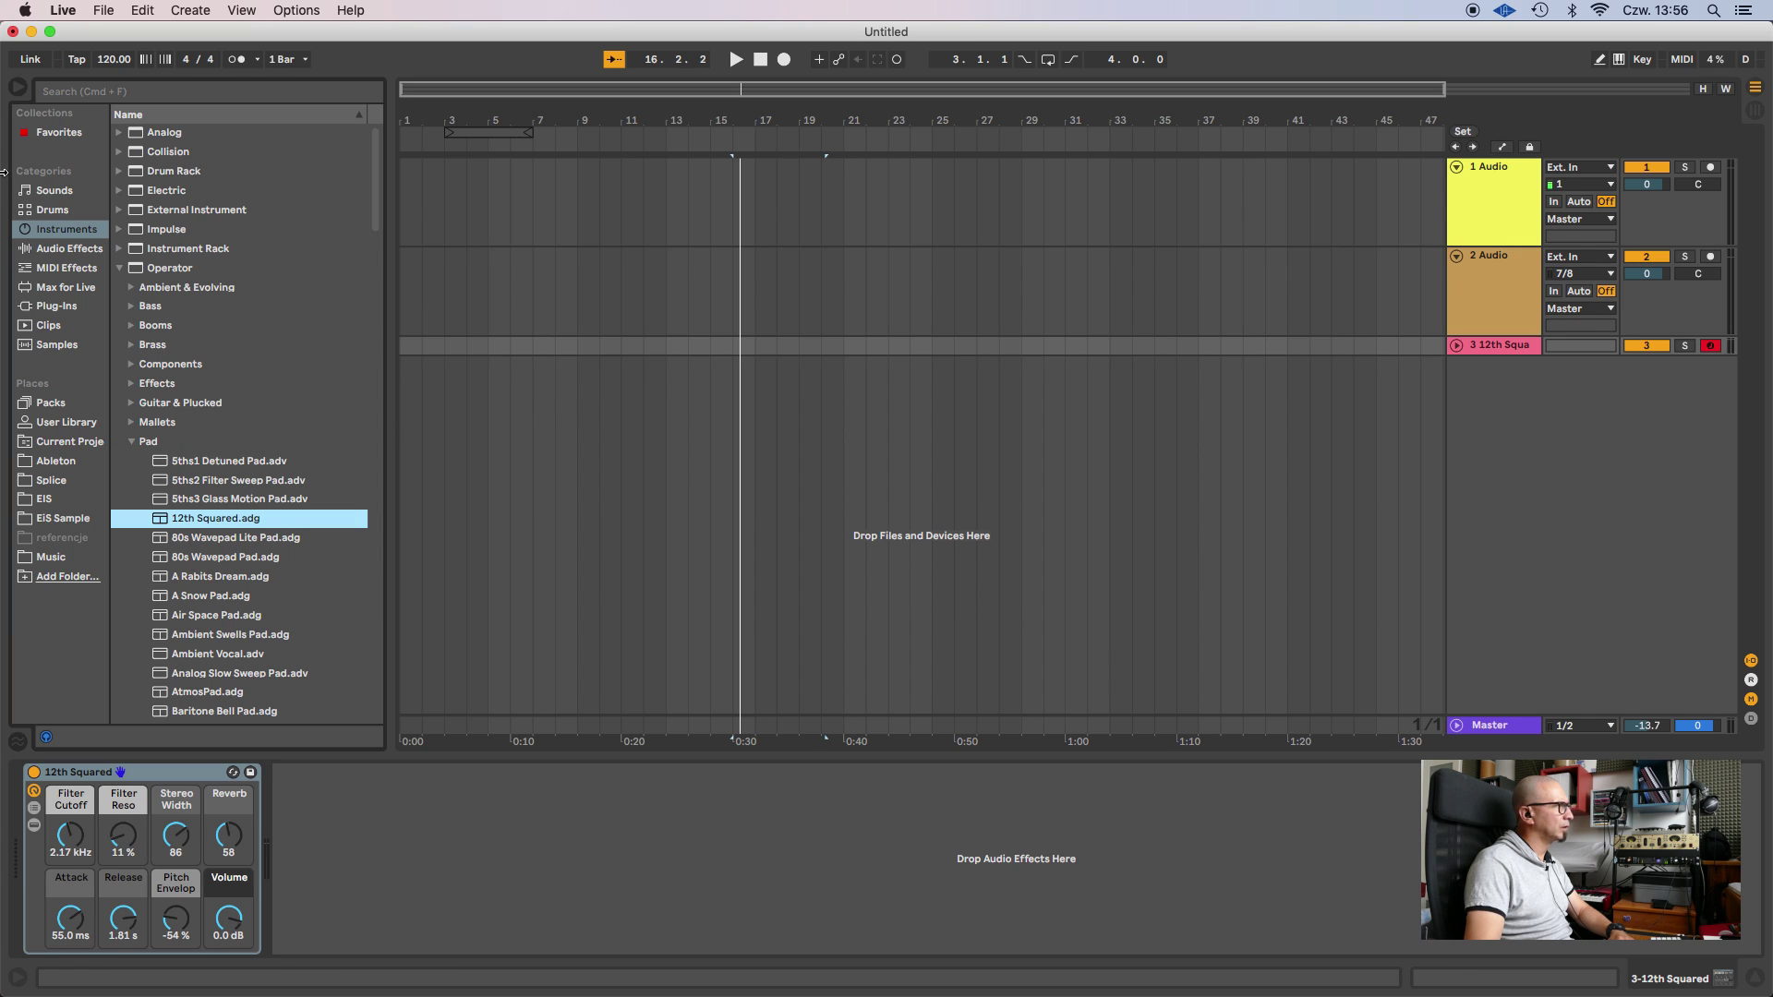
{"action": "left_click", "coordinate": [1457, 345]}
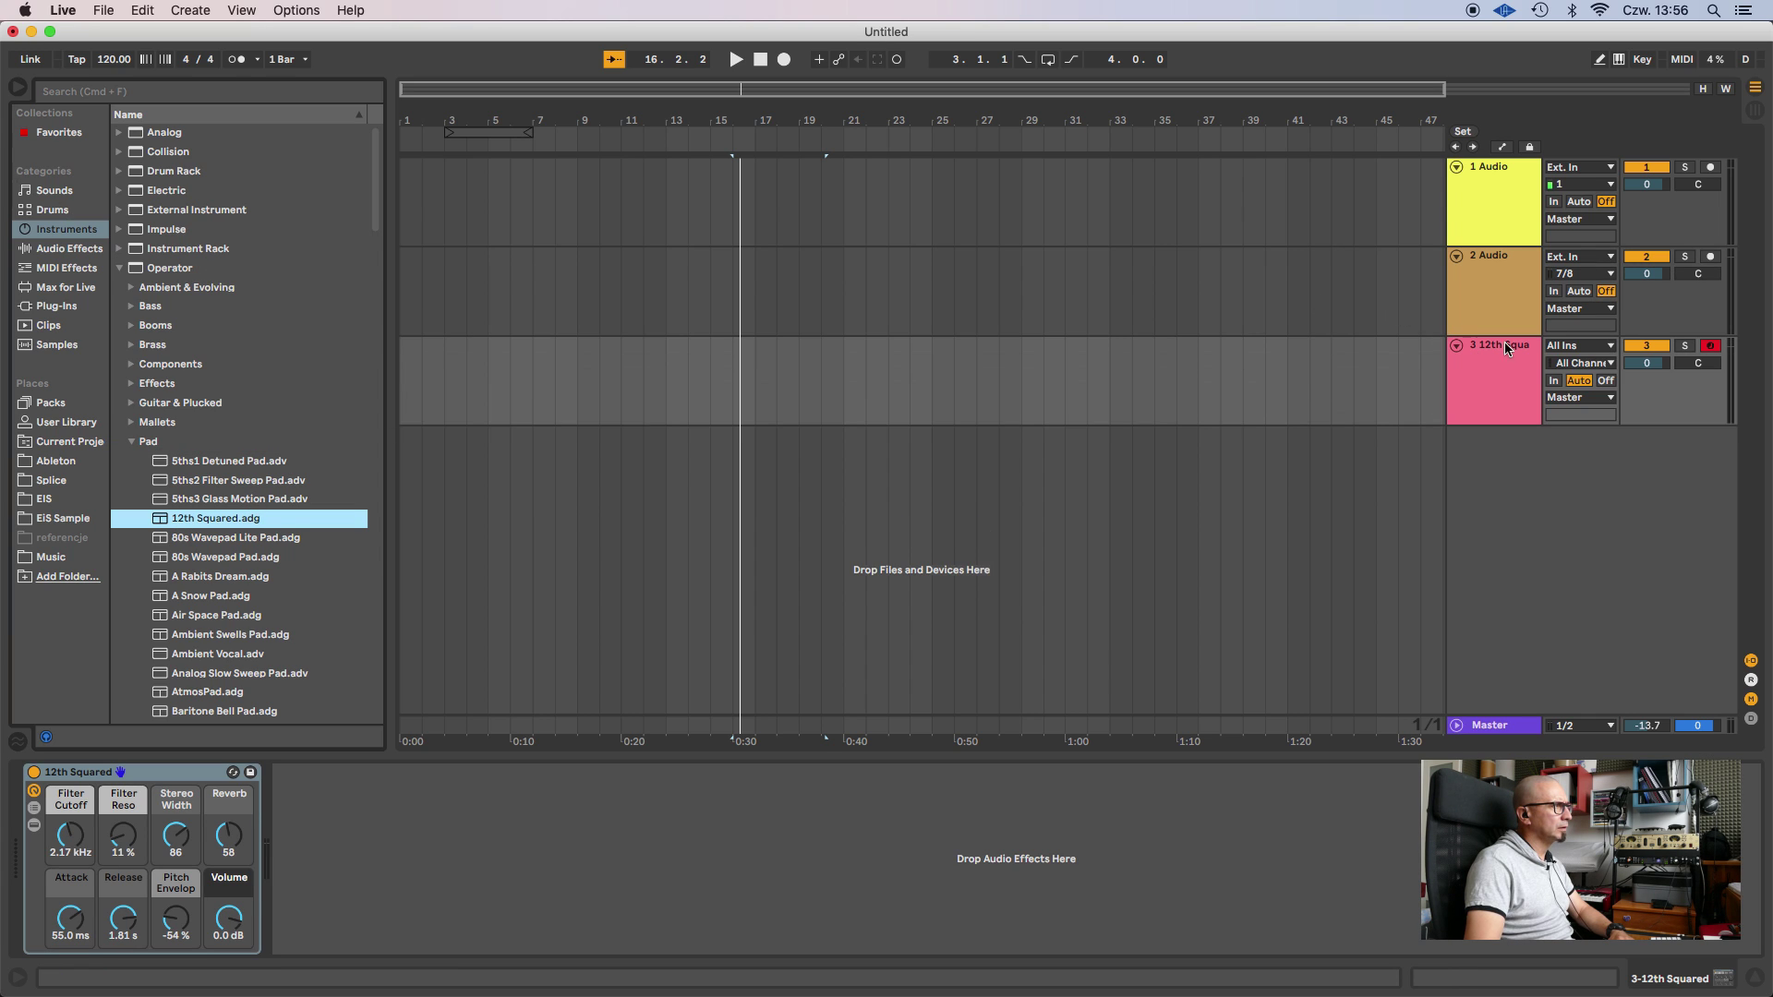
{"action": "left_click", "coordinate": [1614, 347]}
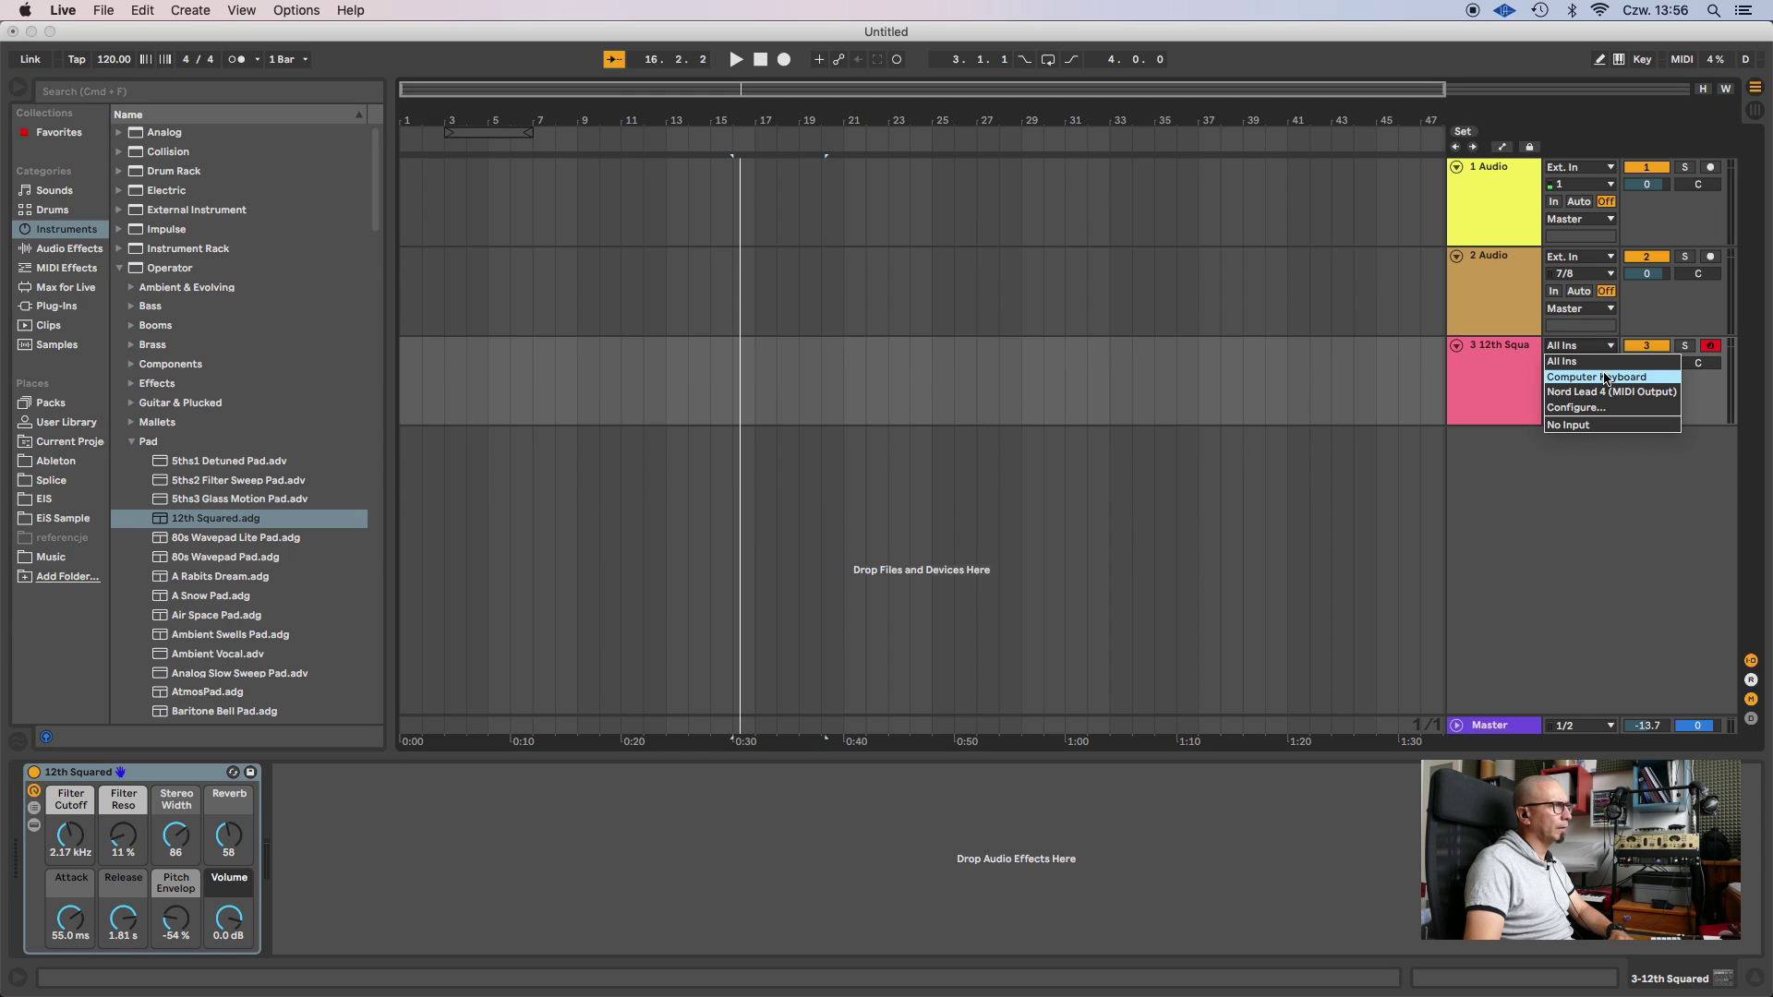
{"action": "left_click", "coordinate": [1605, 377]}
{"action": "left_click", "coordinate": [1614, 348]}
{"action": "left_click", "coordinate": [1608, 393]}
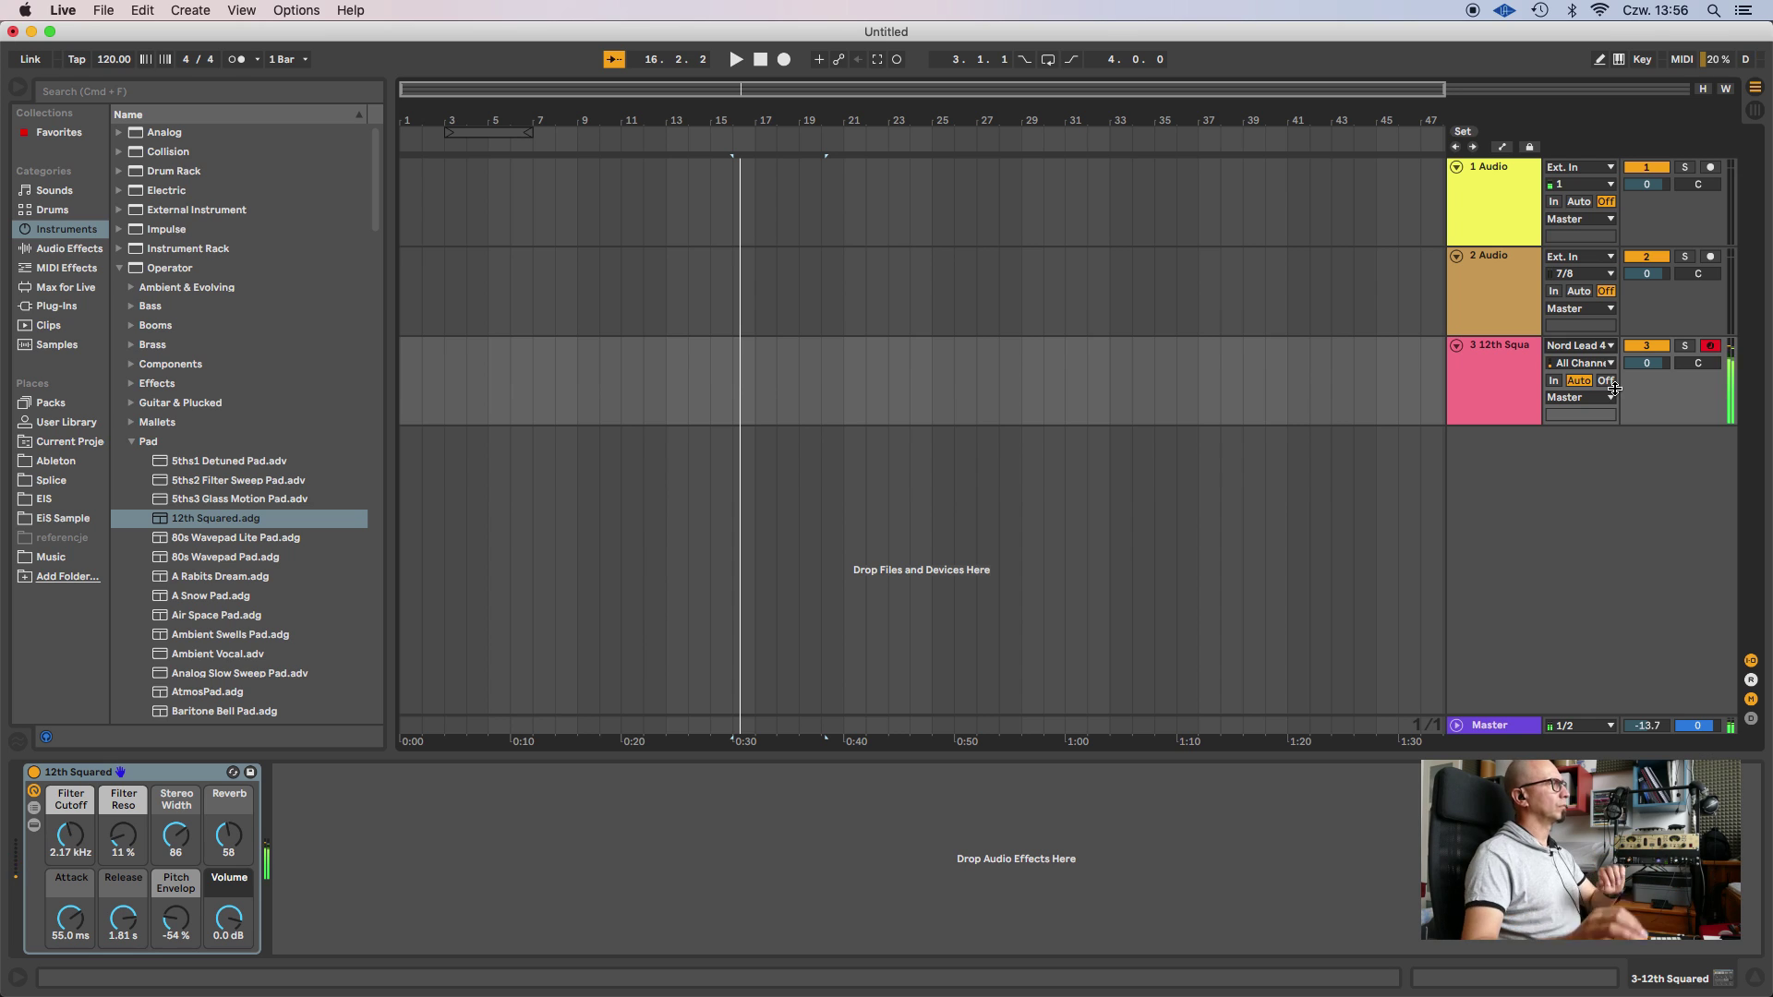
Replace the 12th Squared instrument with the Acoustified Kit 18 drum kit and reset the Master track's peak level.
{"action": "left_click", "coordinate": [44, 215]}
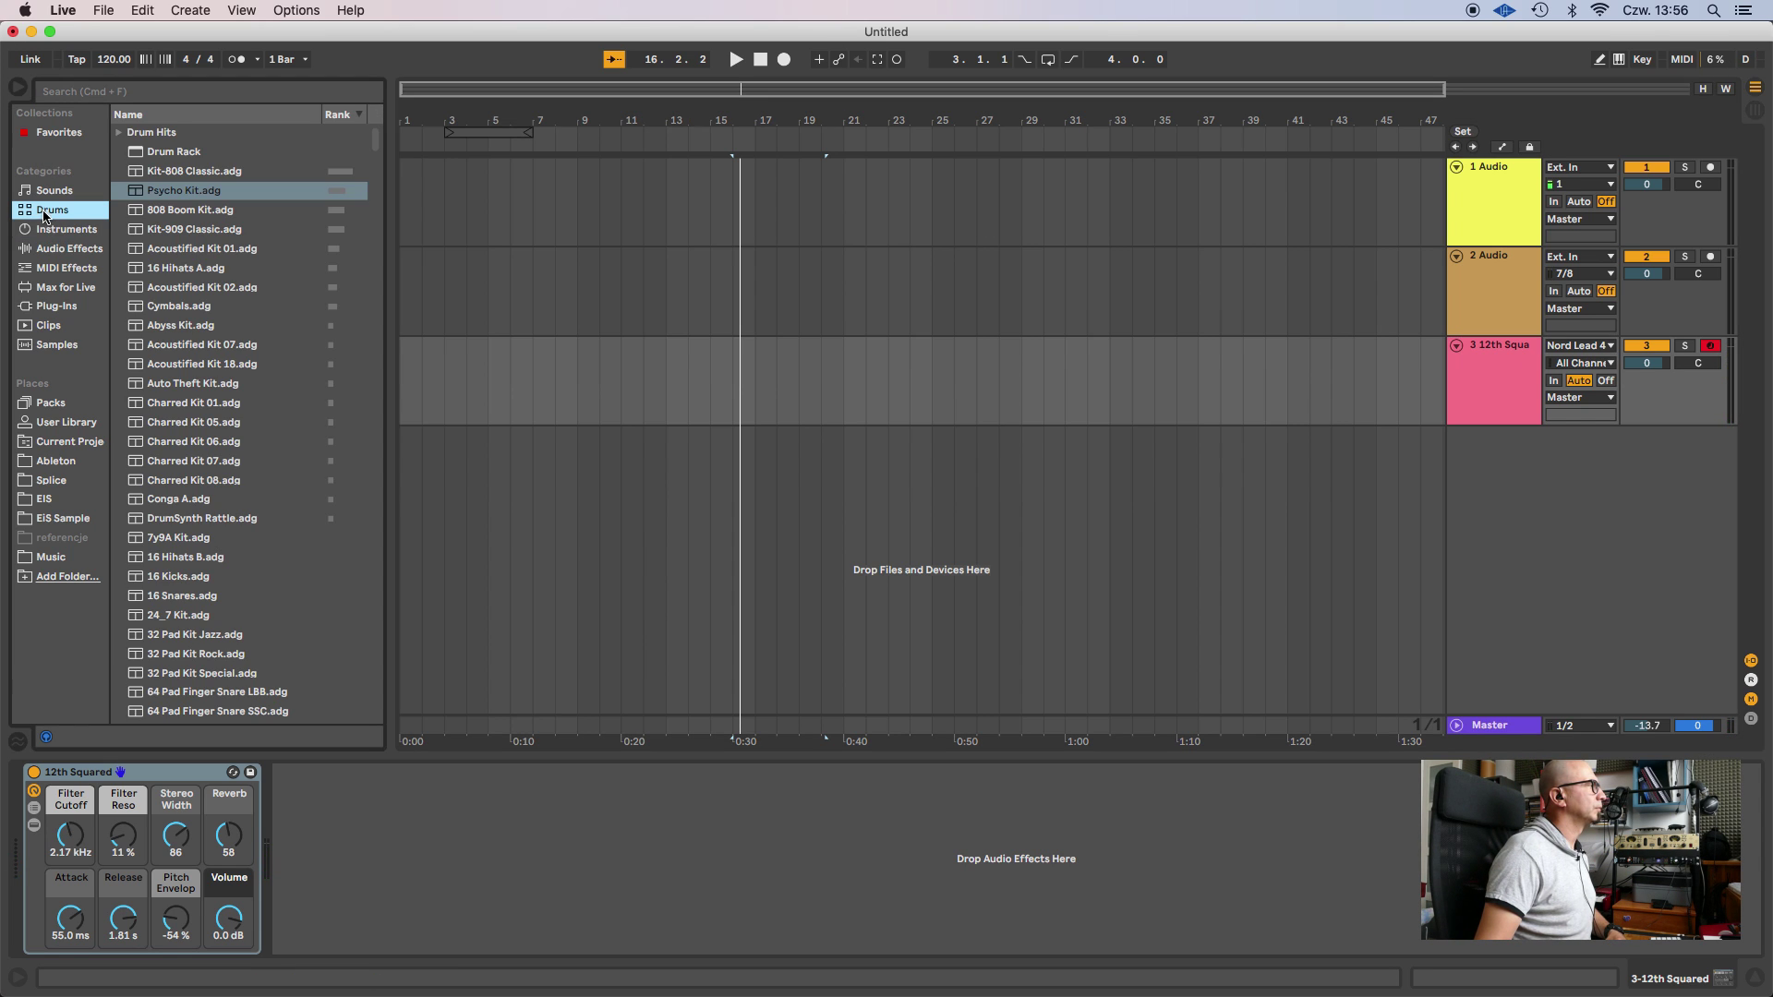
{"action": "left_click", "coordinate": [136, 366]}
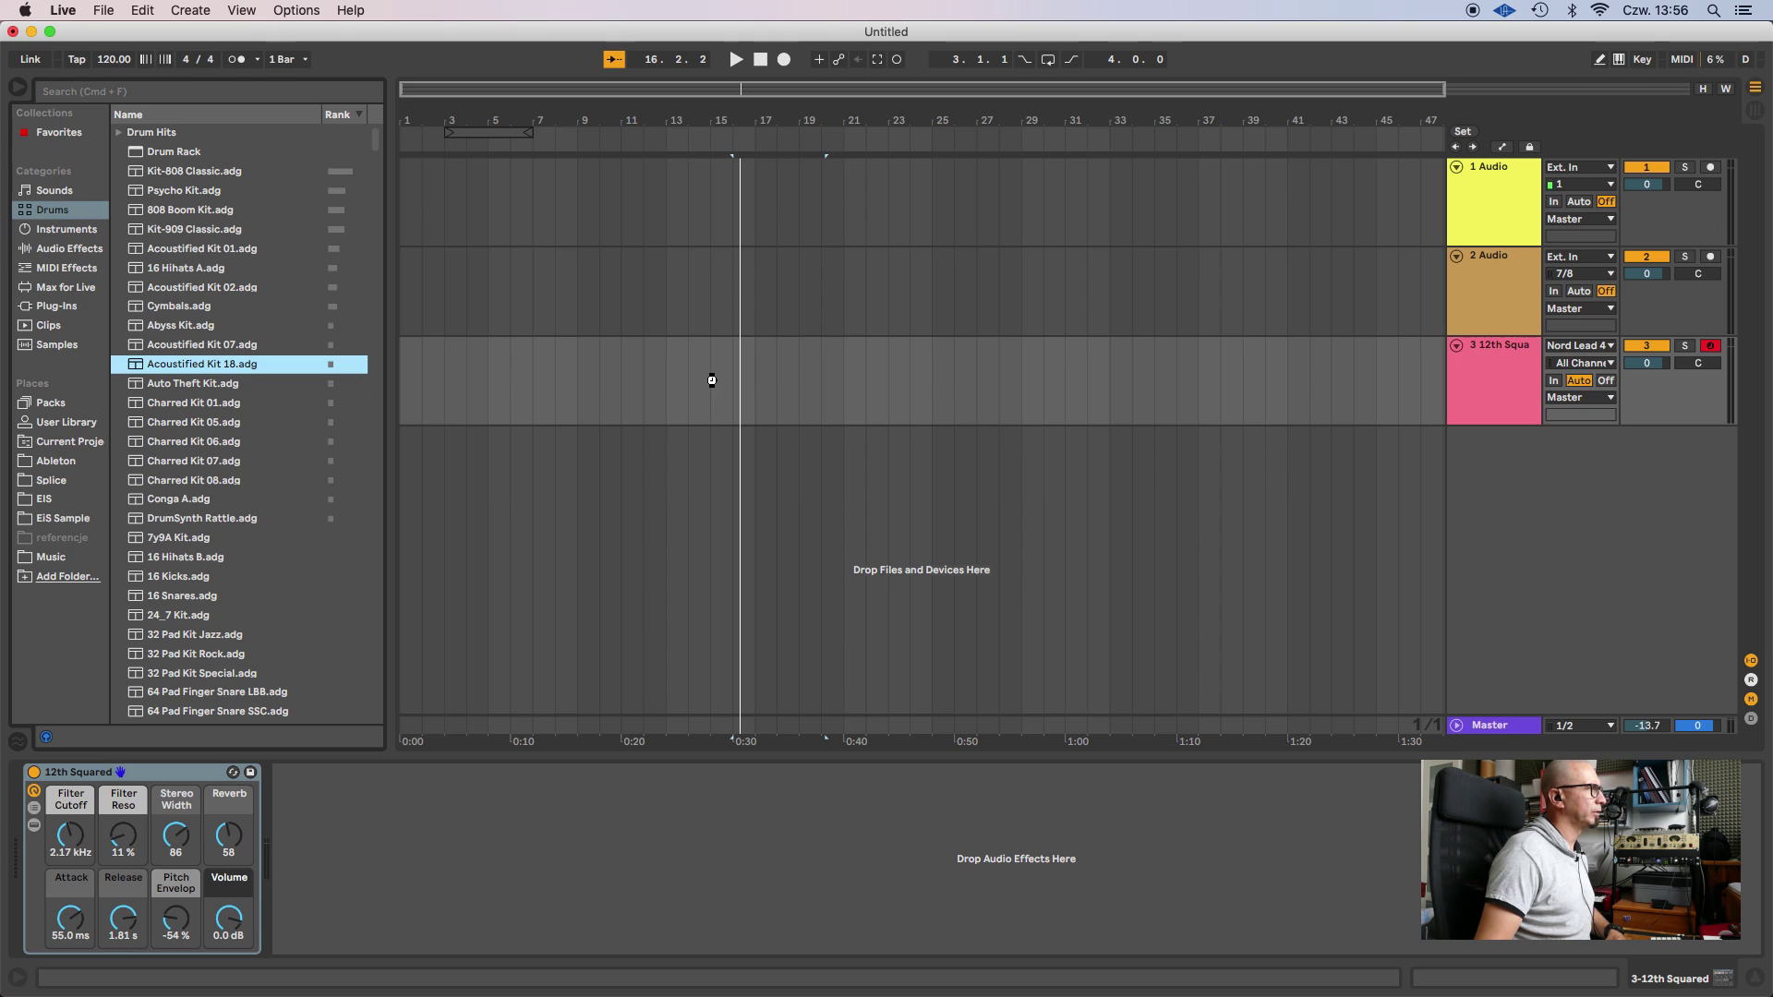
{"action": "left_click_drag", "start_coordinate": [714, 381], "coordinate": [714, 386]}
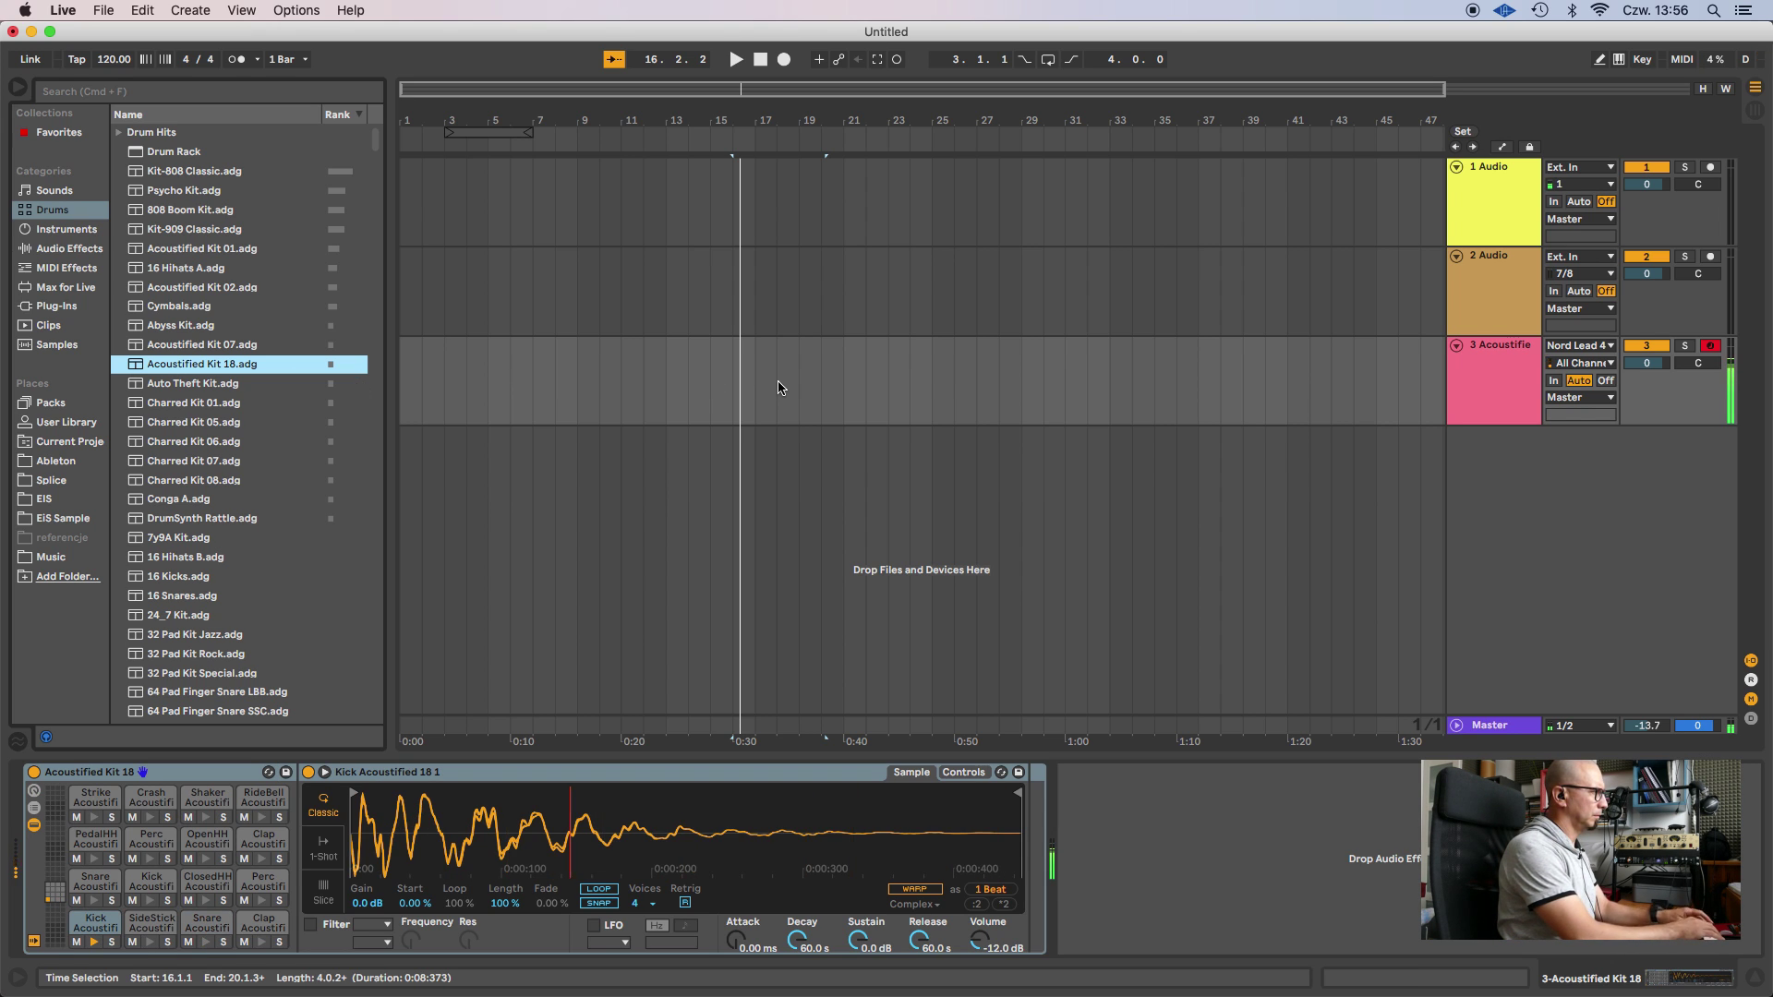
{"action": "left_click_drag", "start_coordinate": [1645, 732], "coordinate": [1645, 729]}
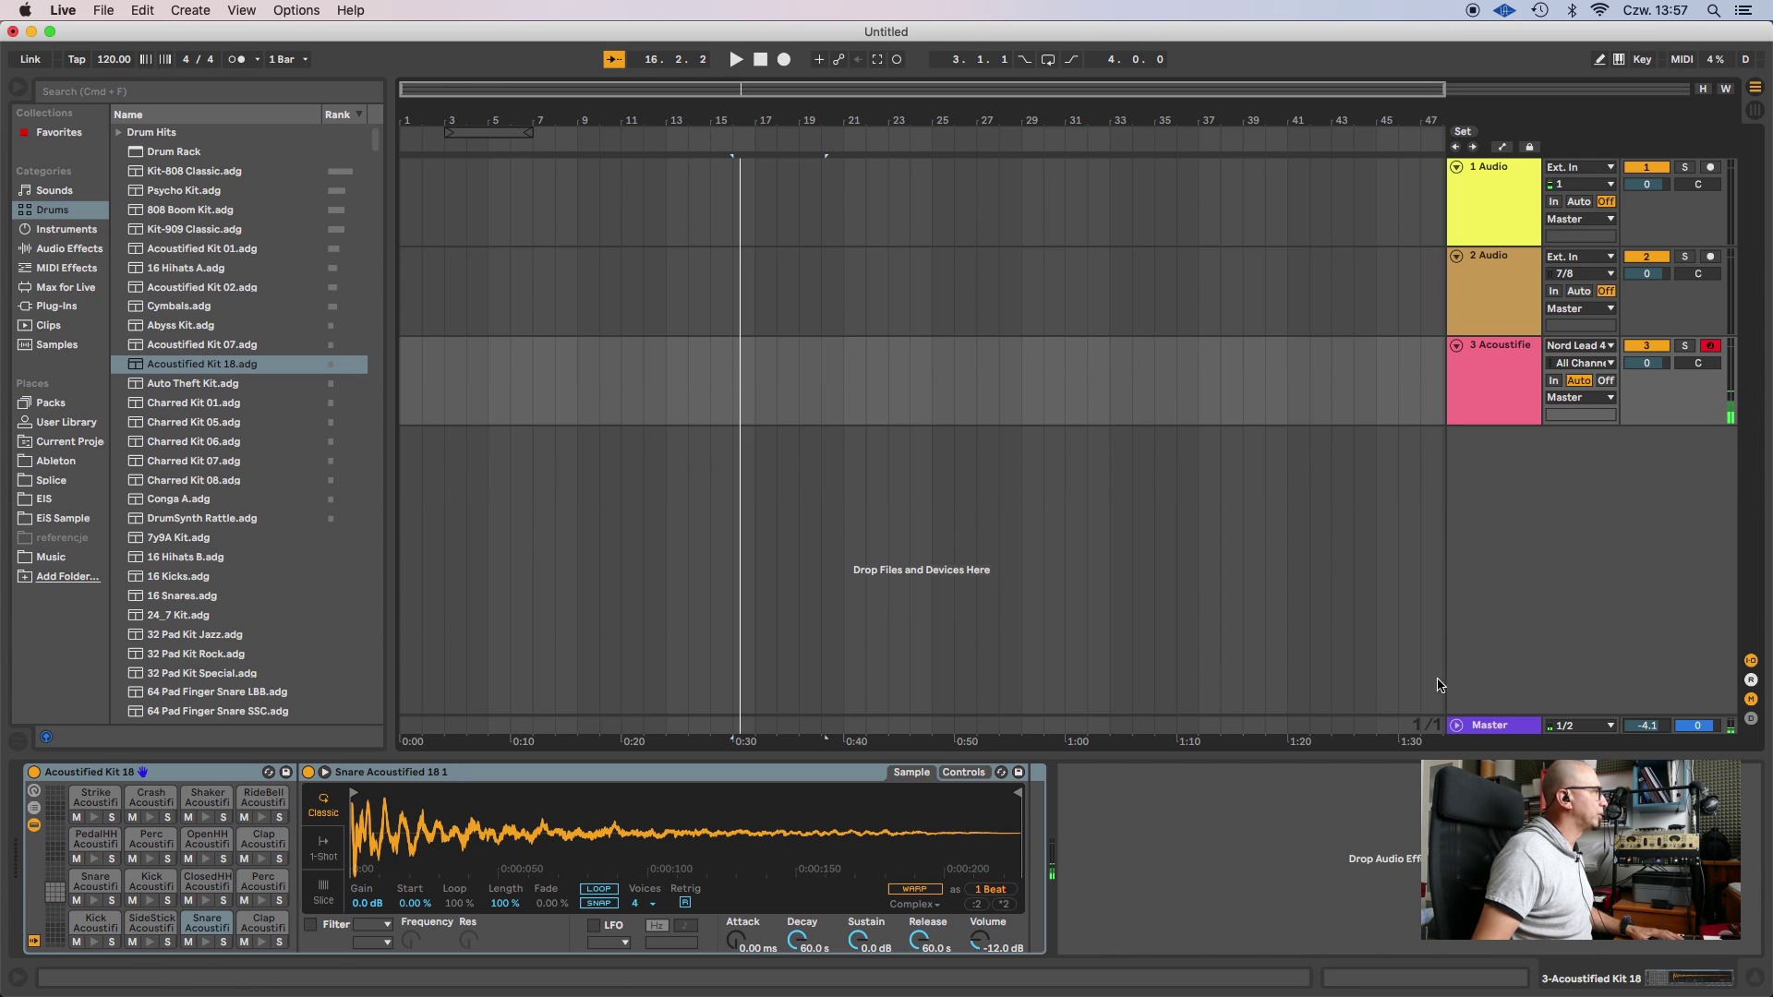
Try the 32 Pad Kit Jazz drum kit on track 3 and replace it with the 808 Core Kit.
{"action": "left_click_drag", "start_coordinate": [195, 639], "coordinate": [589, 395]}
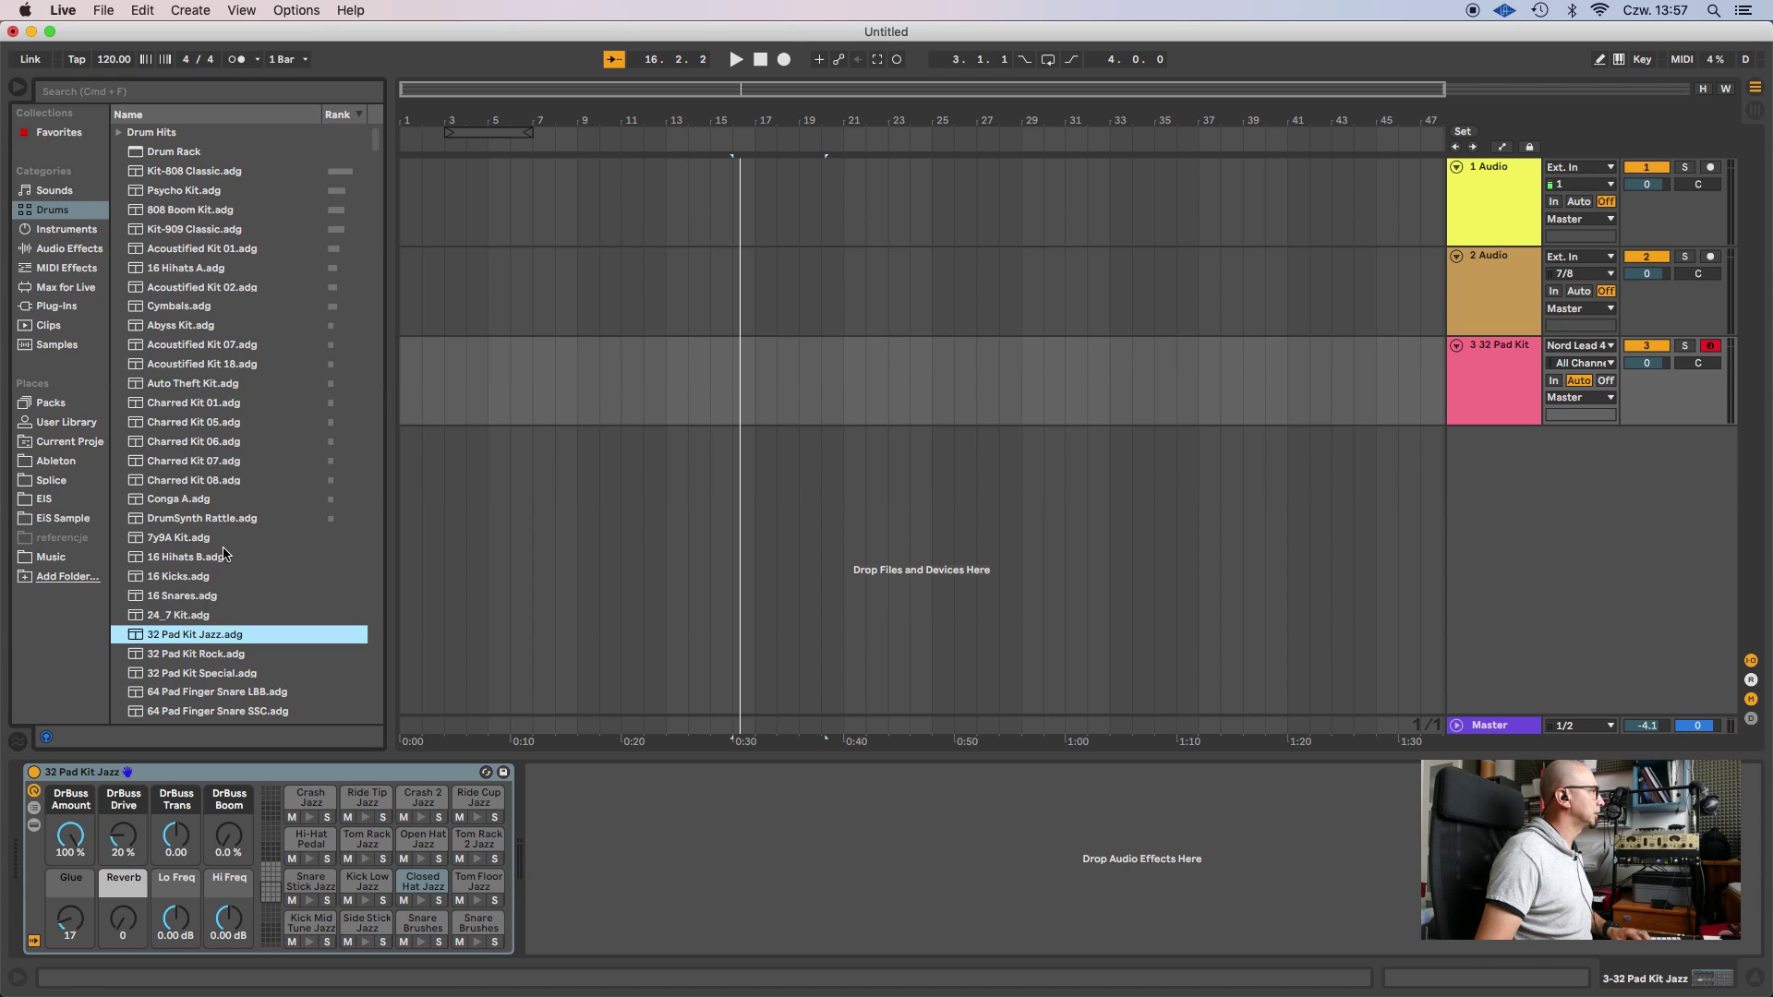
{"action": "scroll", "coordinate": [224, 554], "scroll_direction": "down", "scroll_amount": 10}
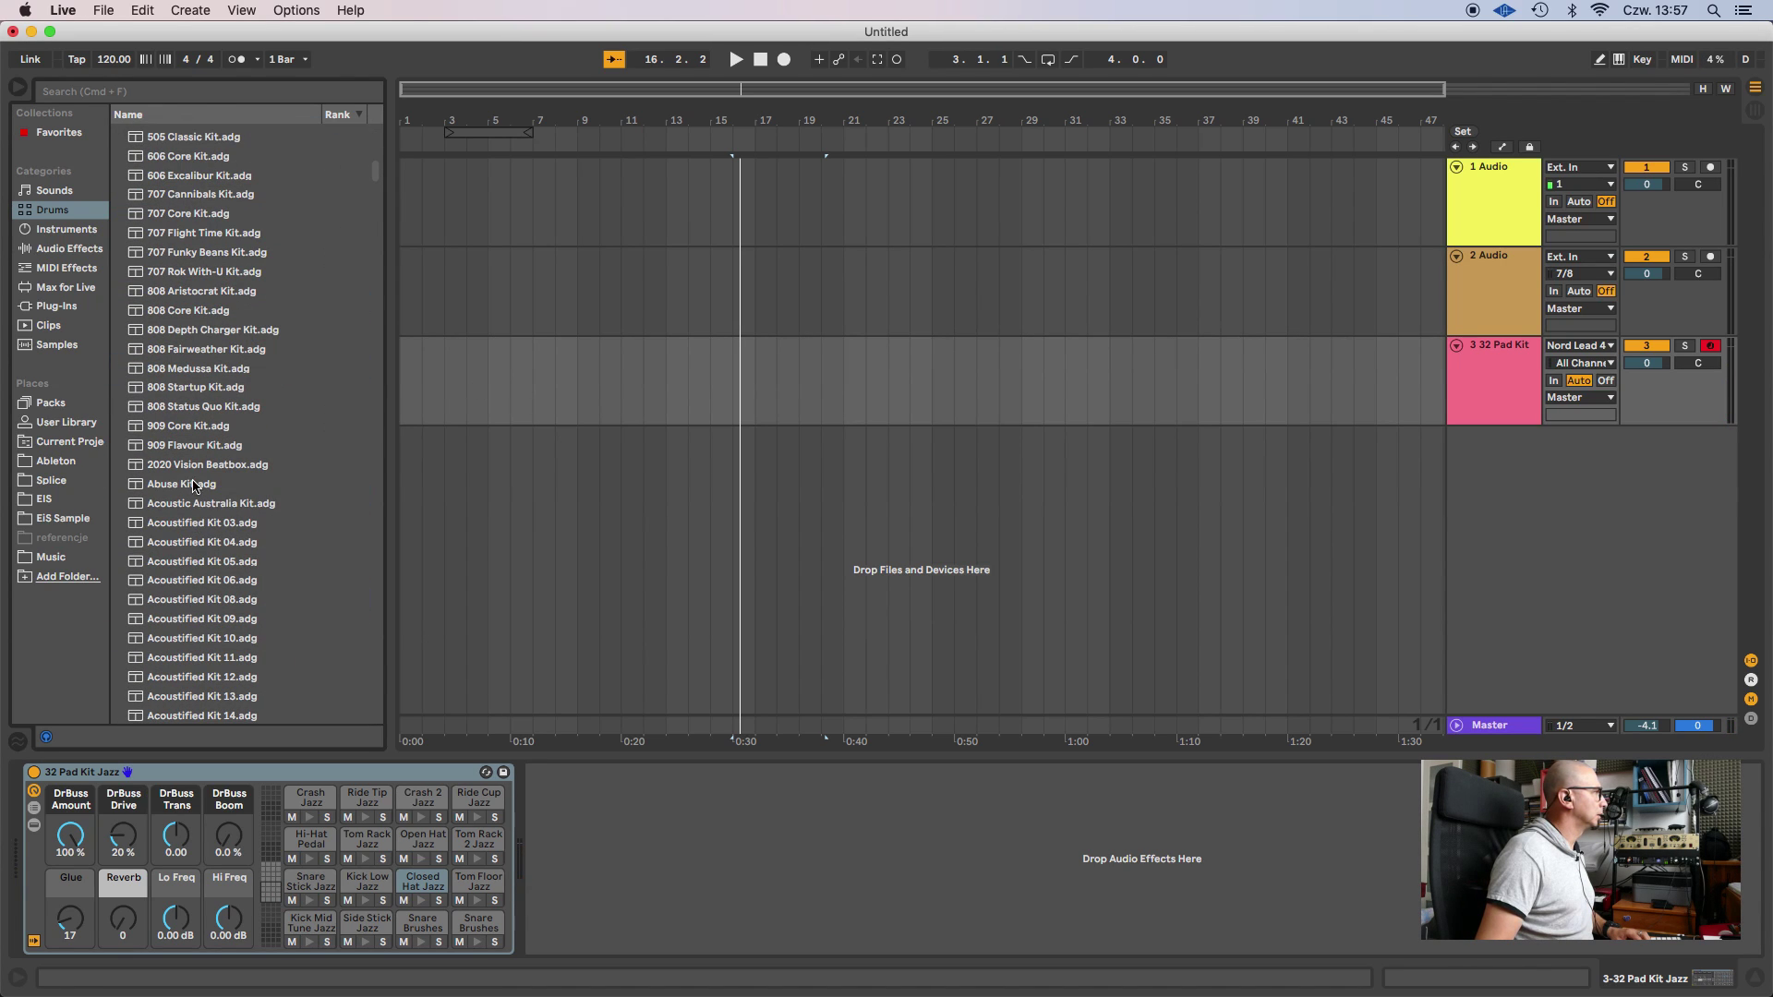
{"action": "left_click", "coordinate": [177, 313]}
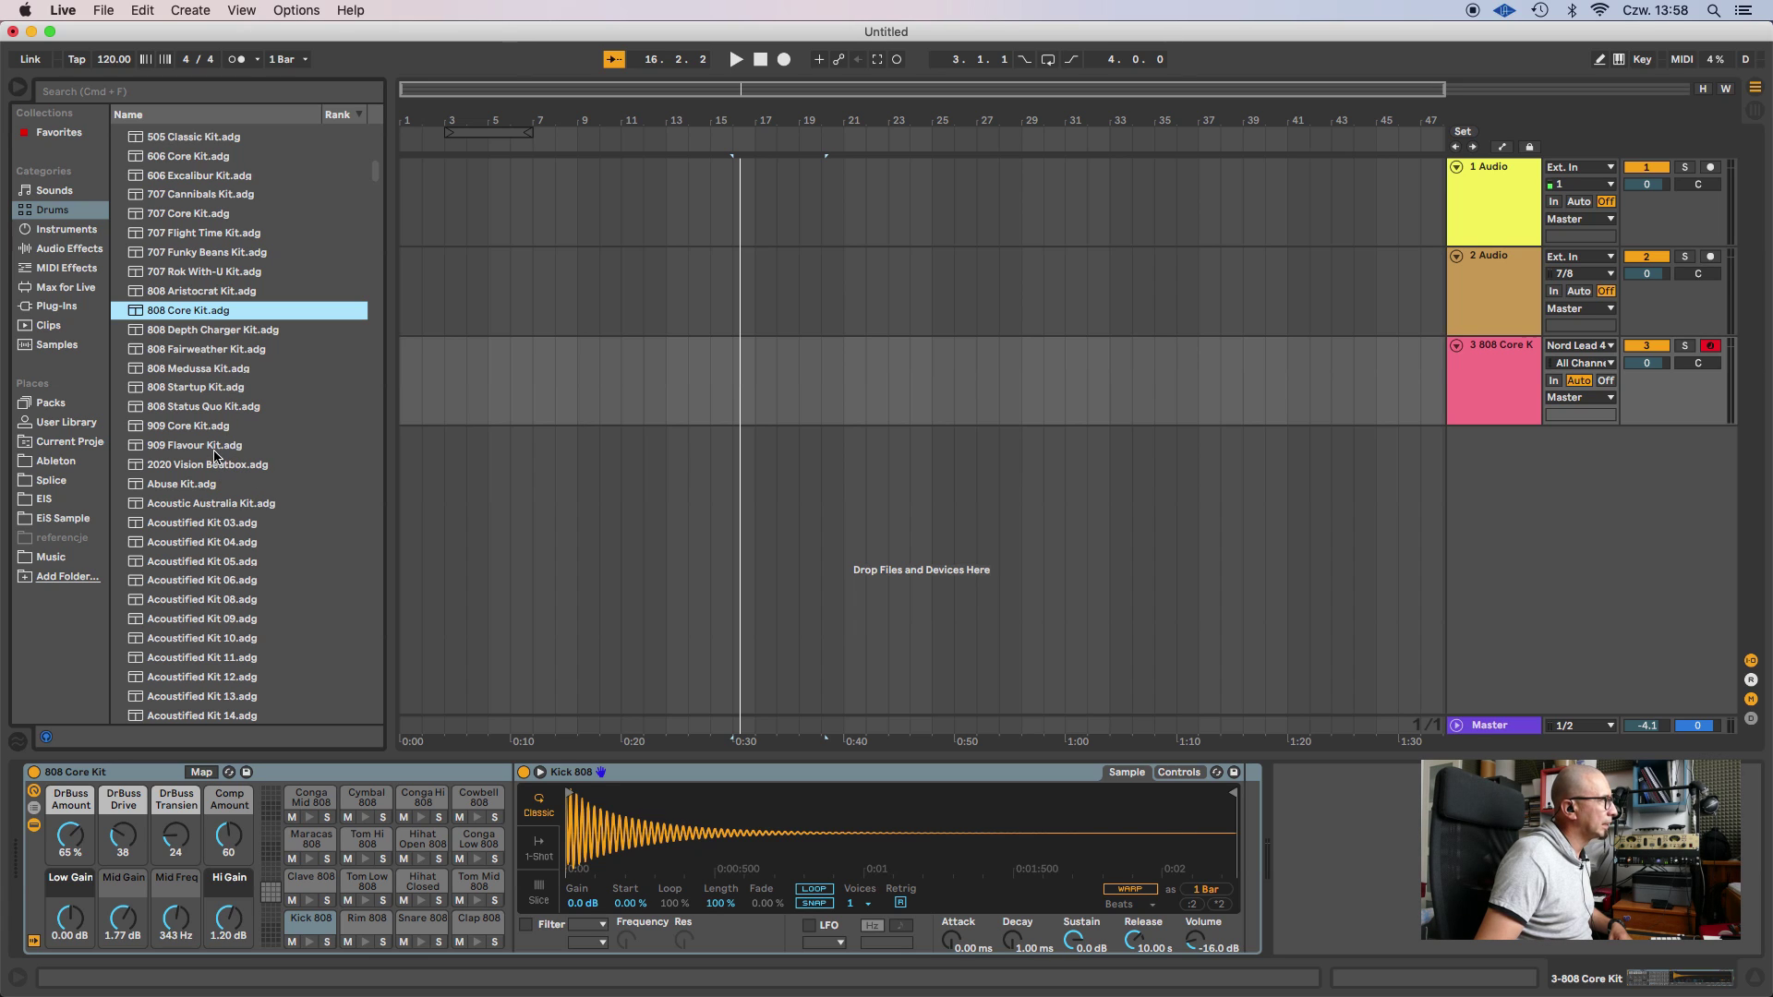
View the browser's Clips category and return to the Drums category.
{"action": "left_click", "coordinate": [57, 326]}
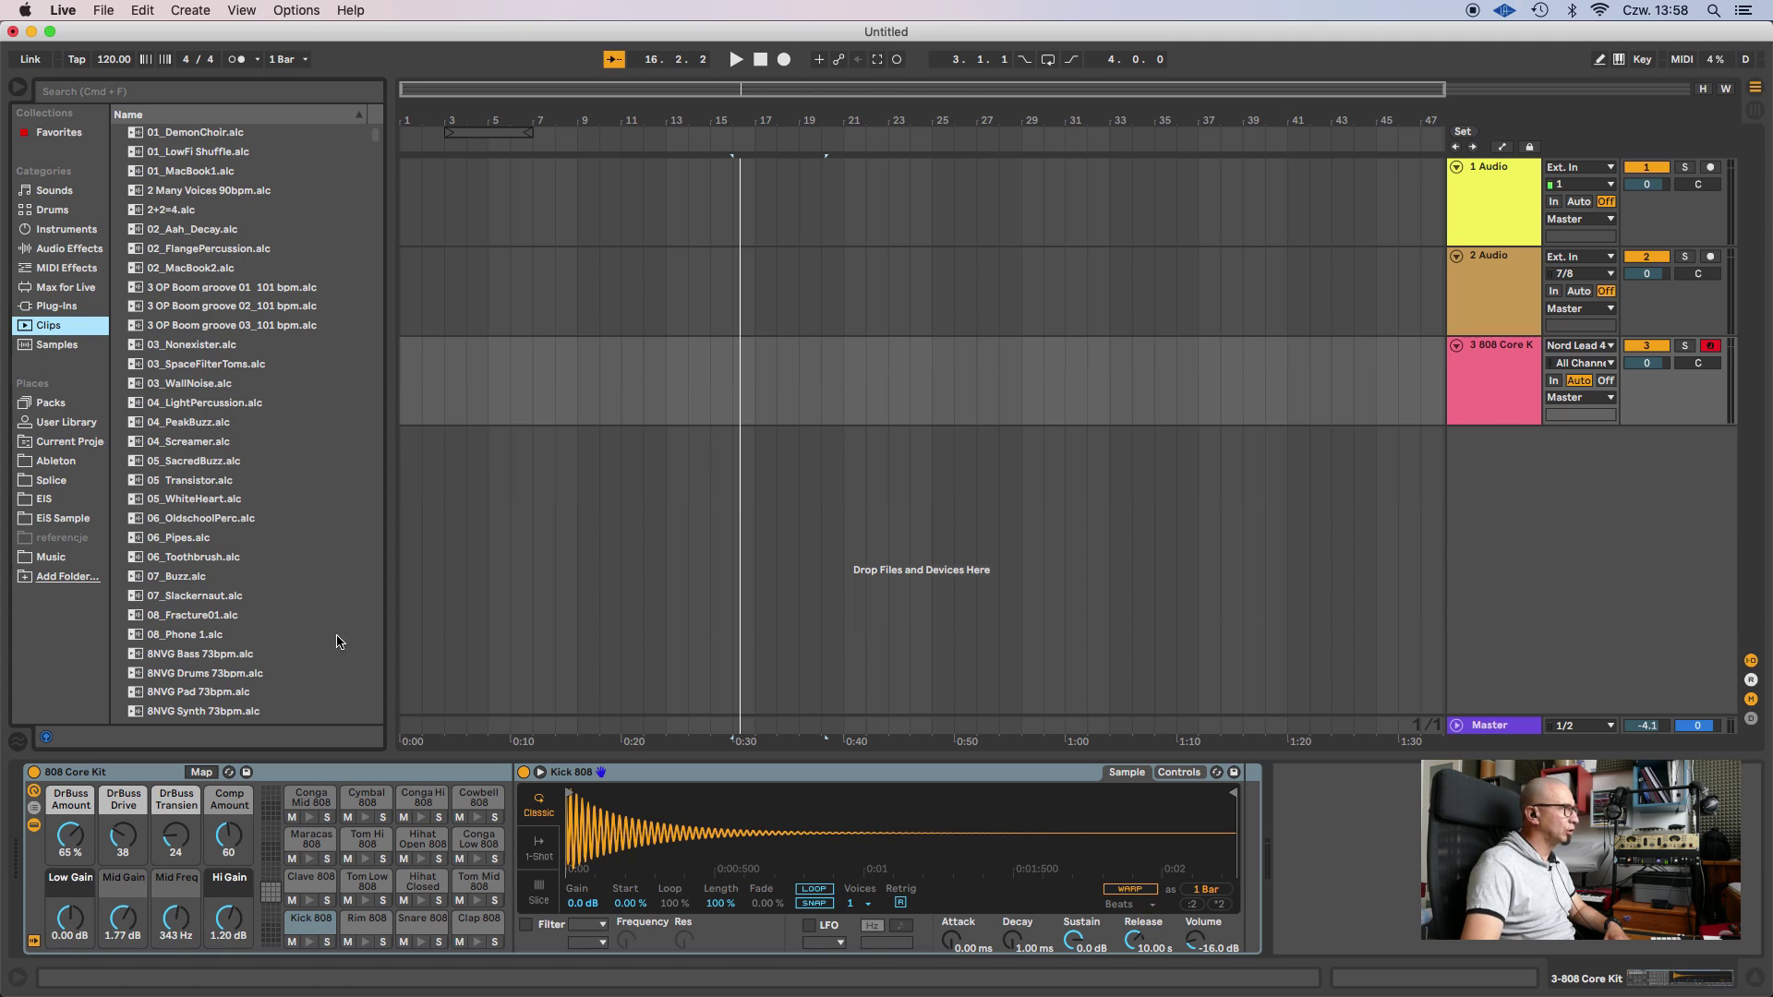
{"action": "left_click", "coordinate": [51, 218]}
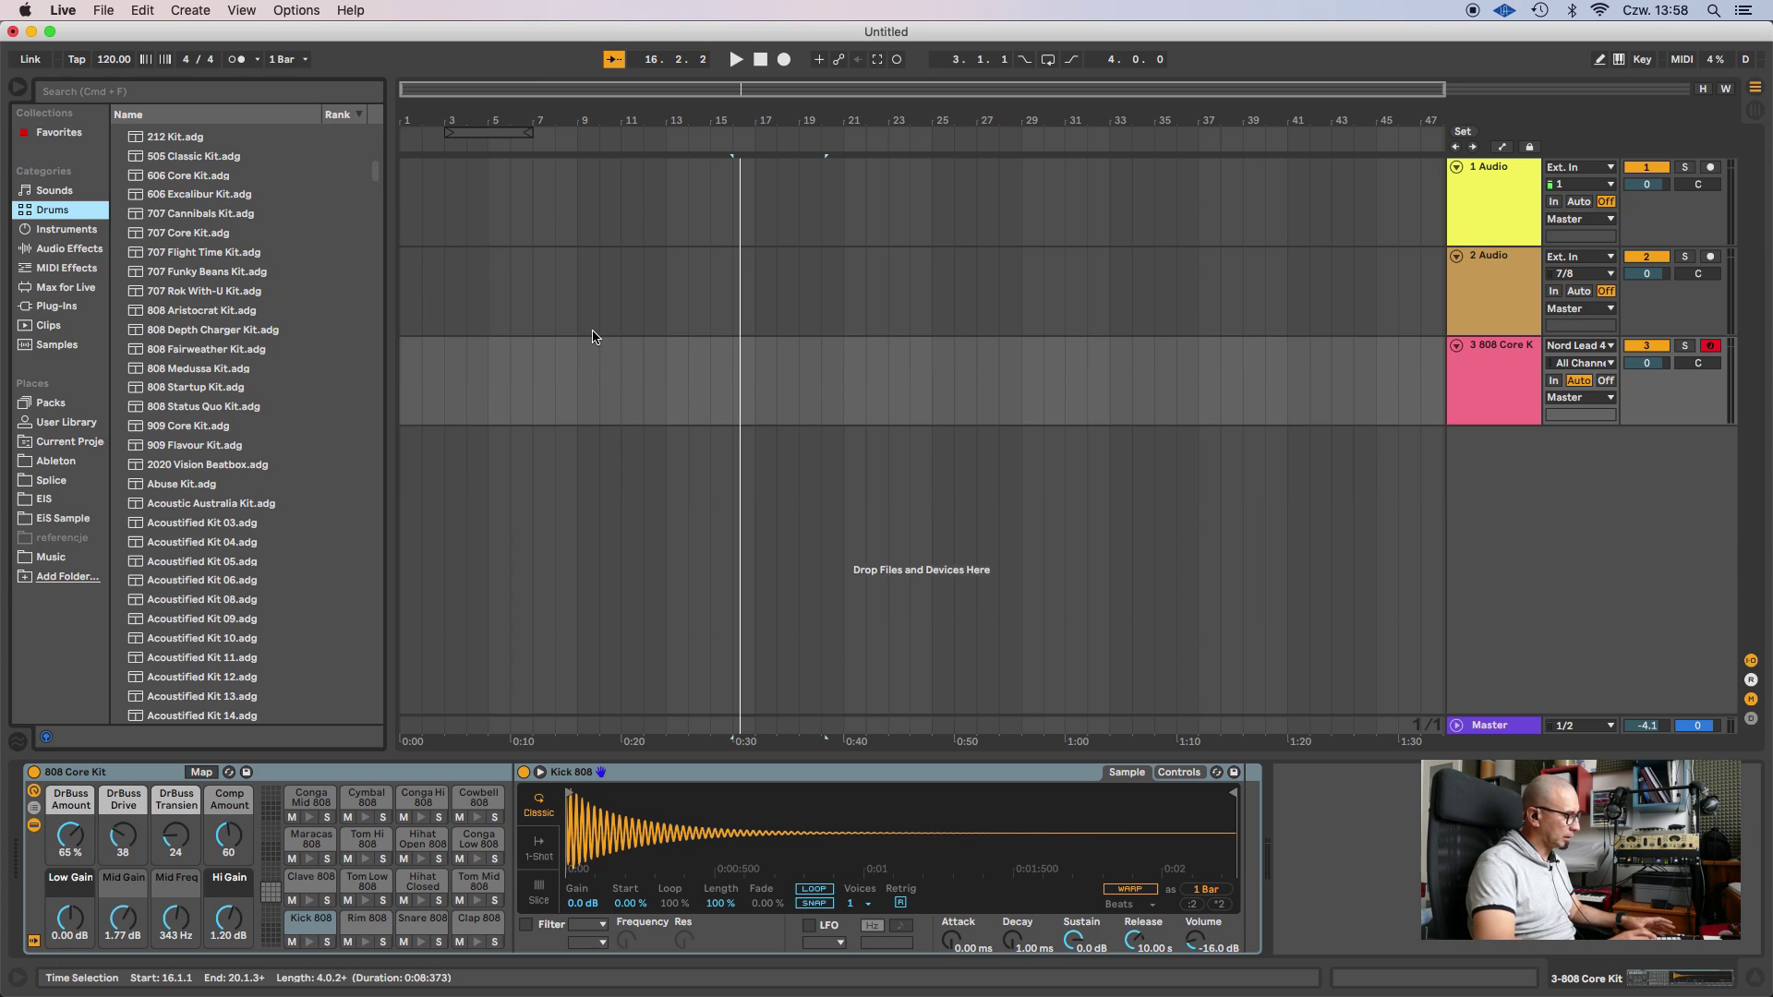
{"action": "key", "text": "F9"}
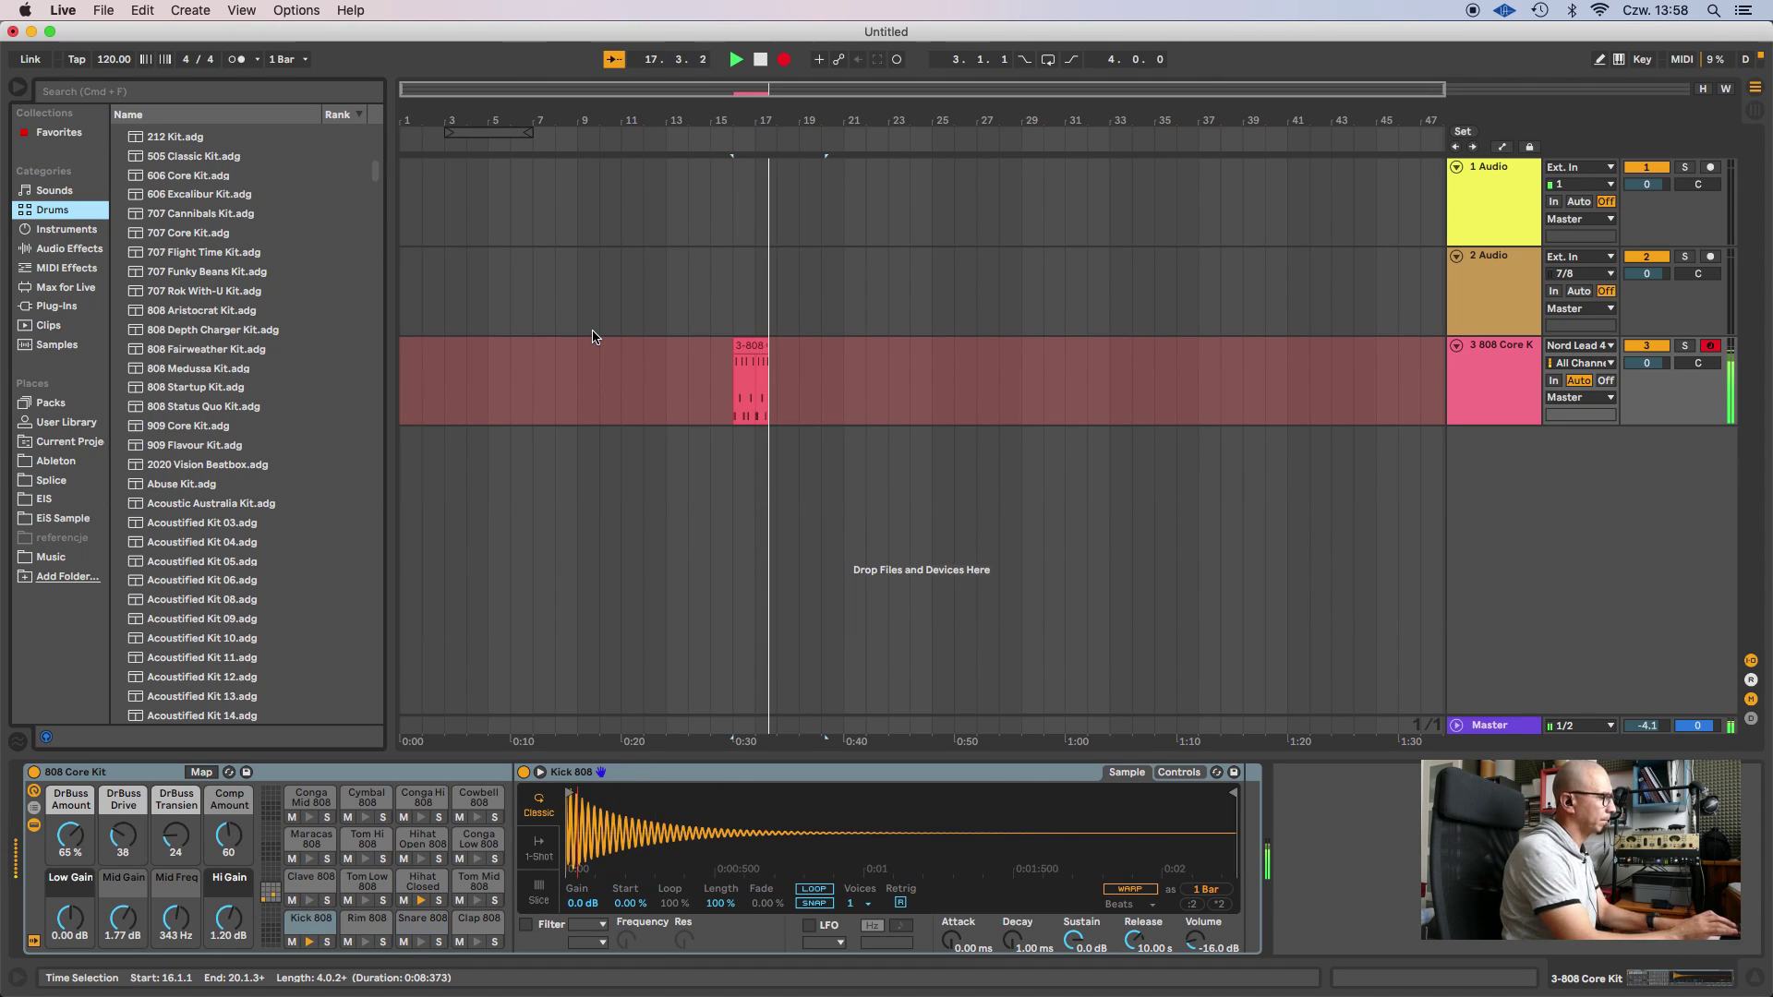
{"action": "key", "text": "space"}
{"action": "key", "text": "b"}
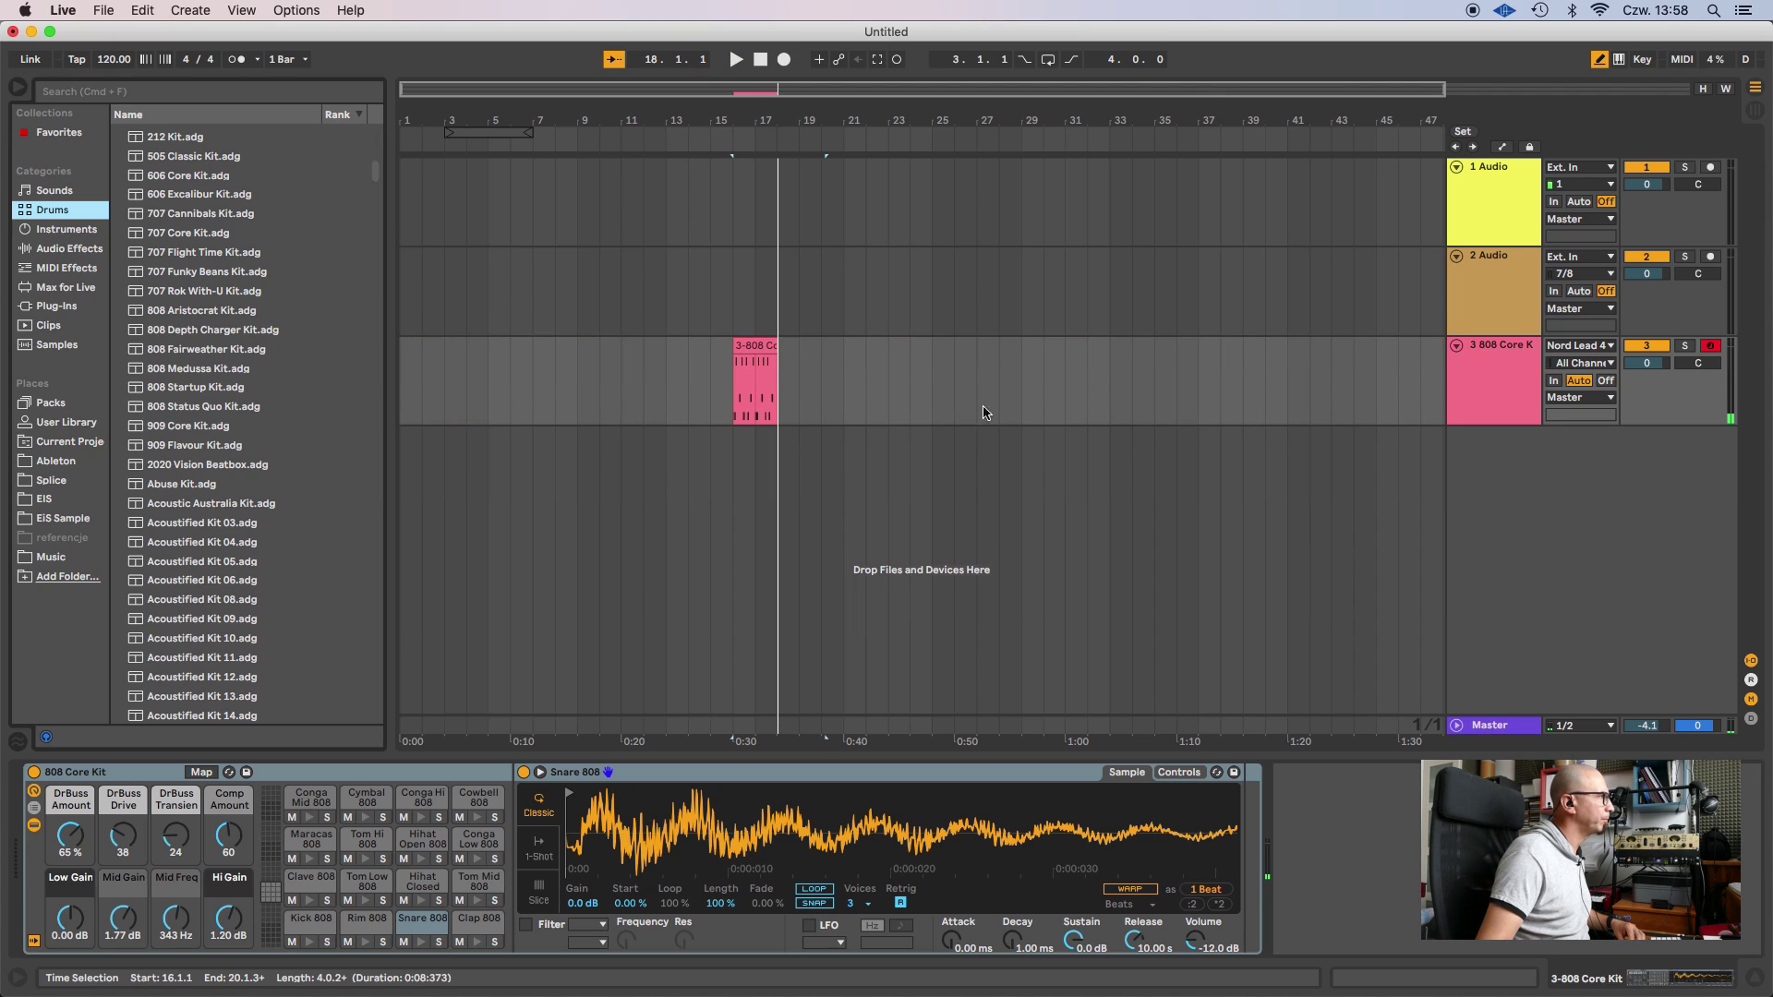
{"action": "left_click", "coordinate": [771, 345]}
{"action": "key", "text": "Delete"}
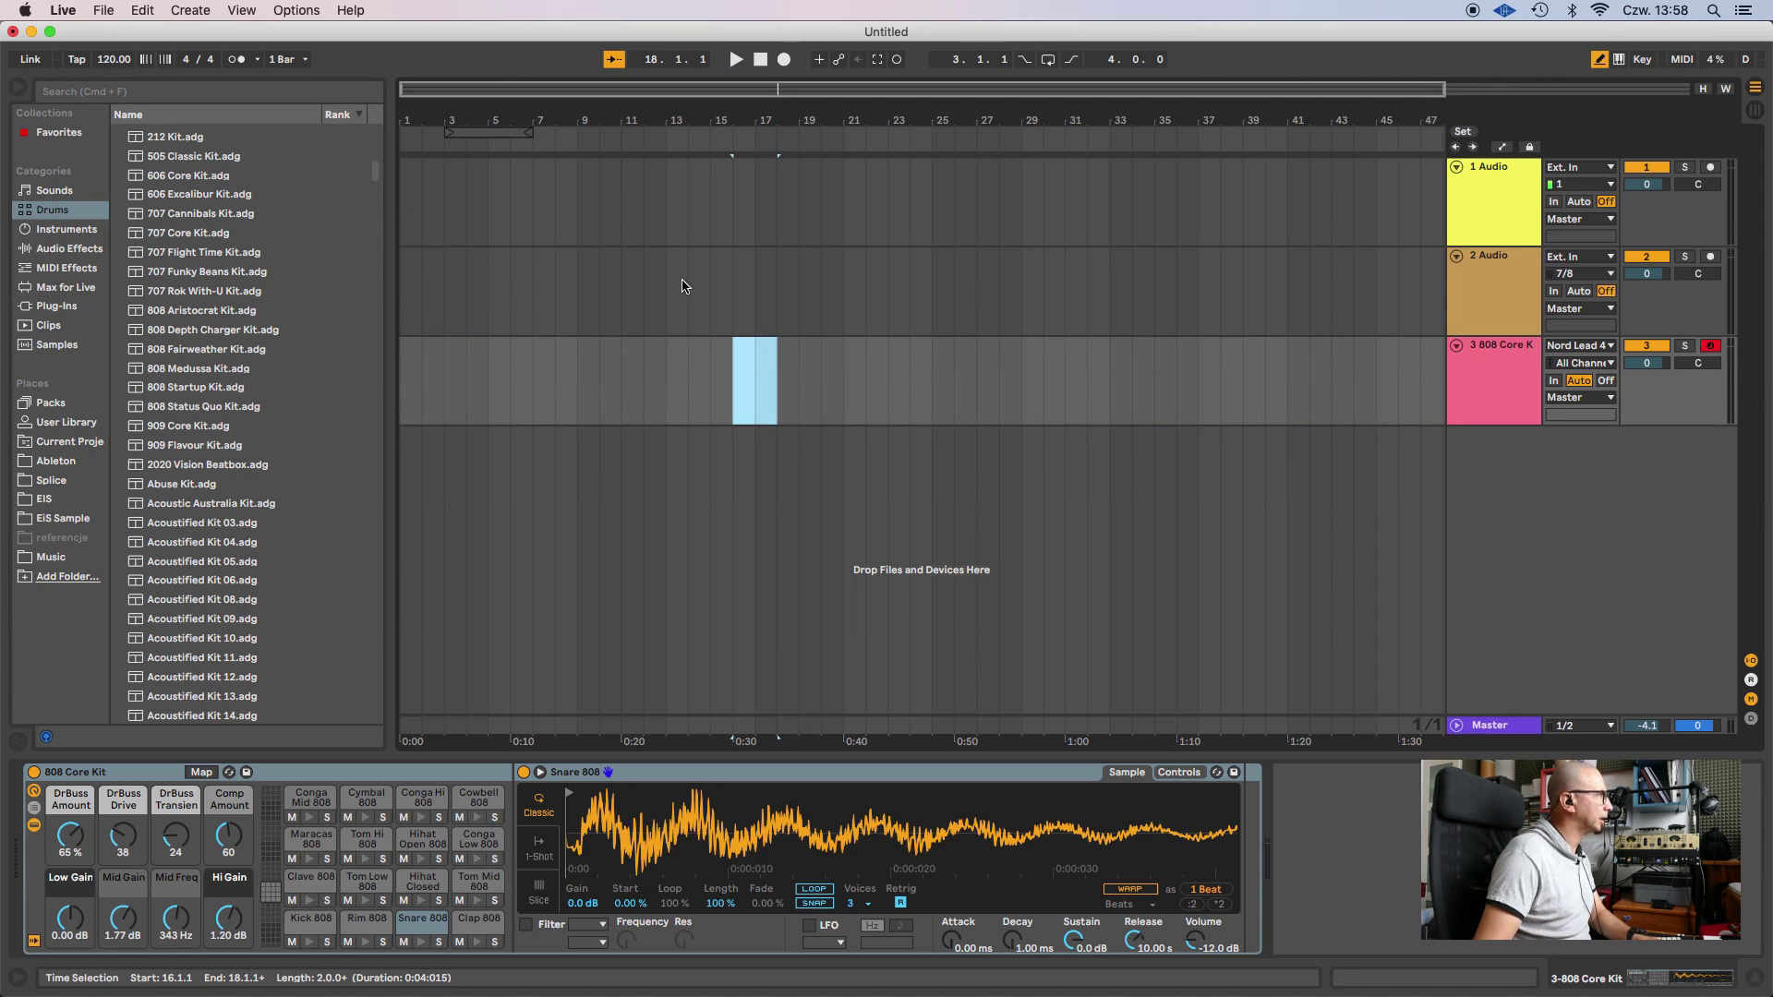
Record an 808 drum pattern of about four bars on track 3 with the metronome on and move the clip to bar 1.
{"action": "left_click", "coordinate": [237, 61]}
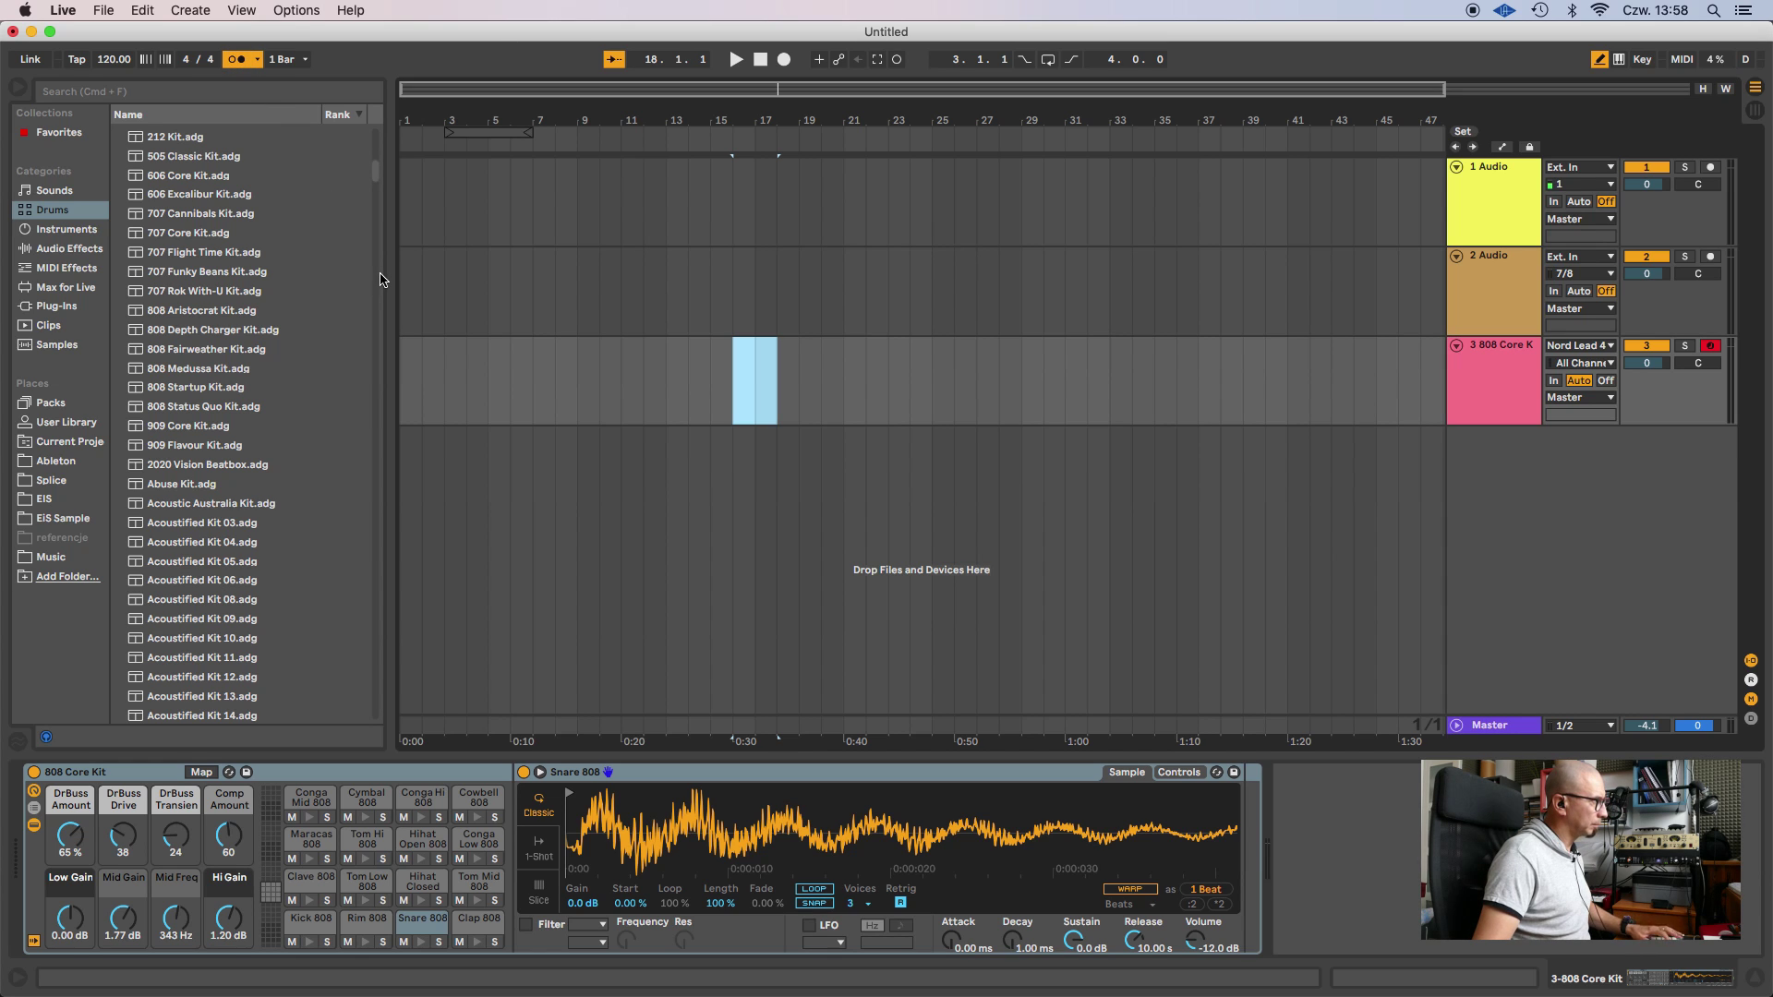
{"action": "key", "text": "F9"}
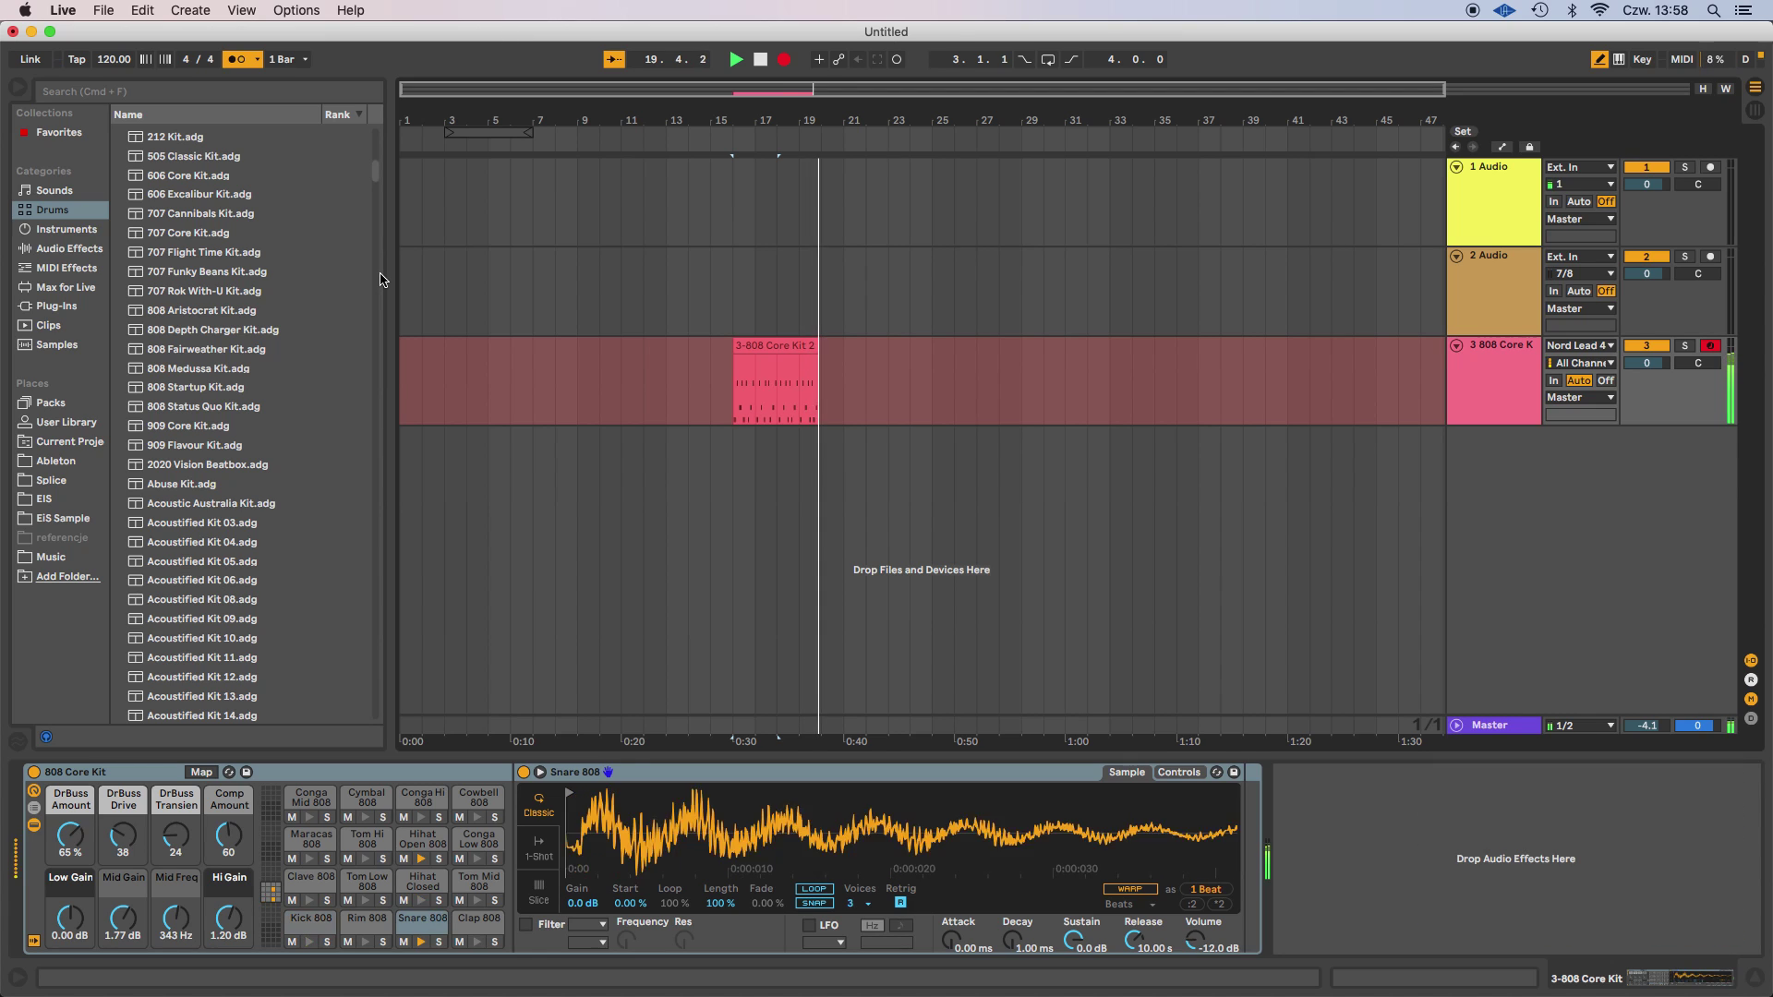
{"action": "key", "text": "space"}
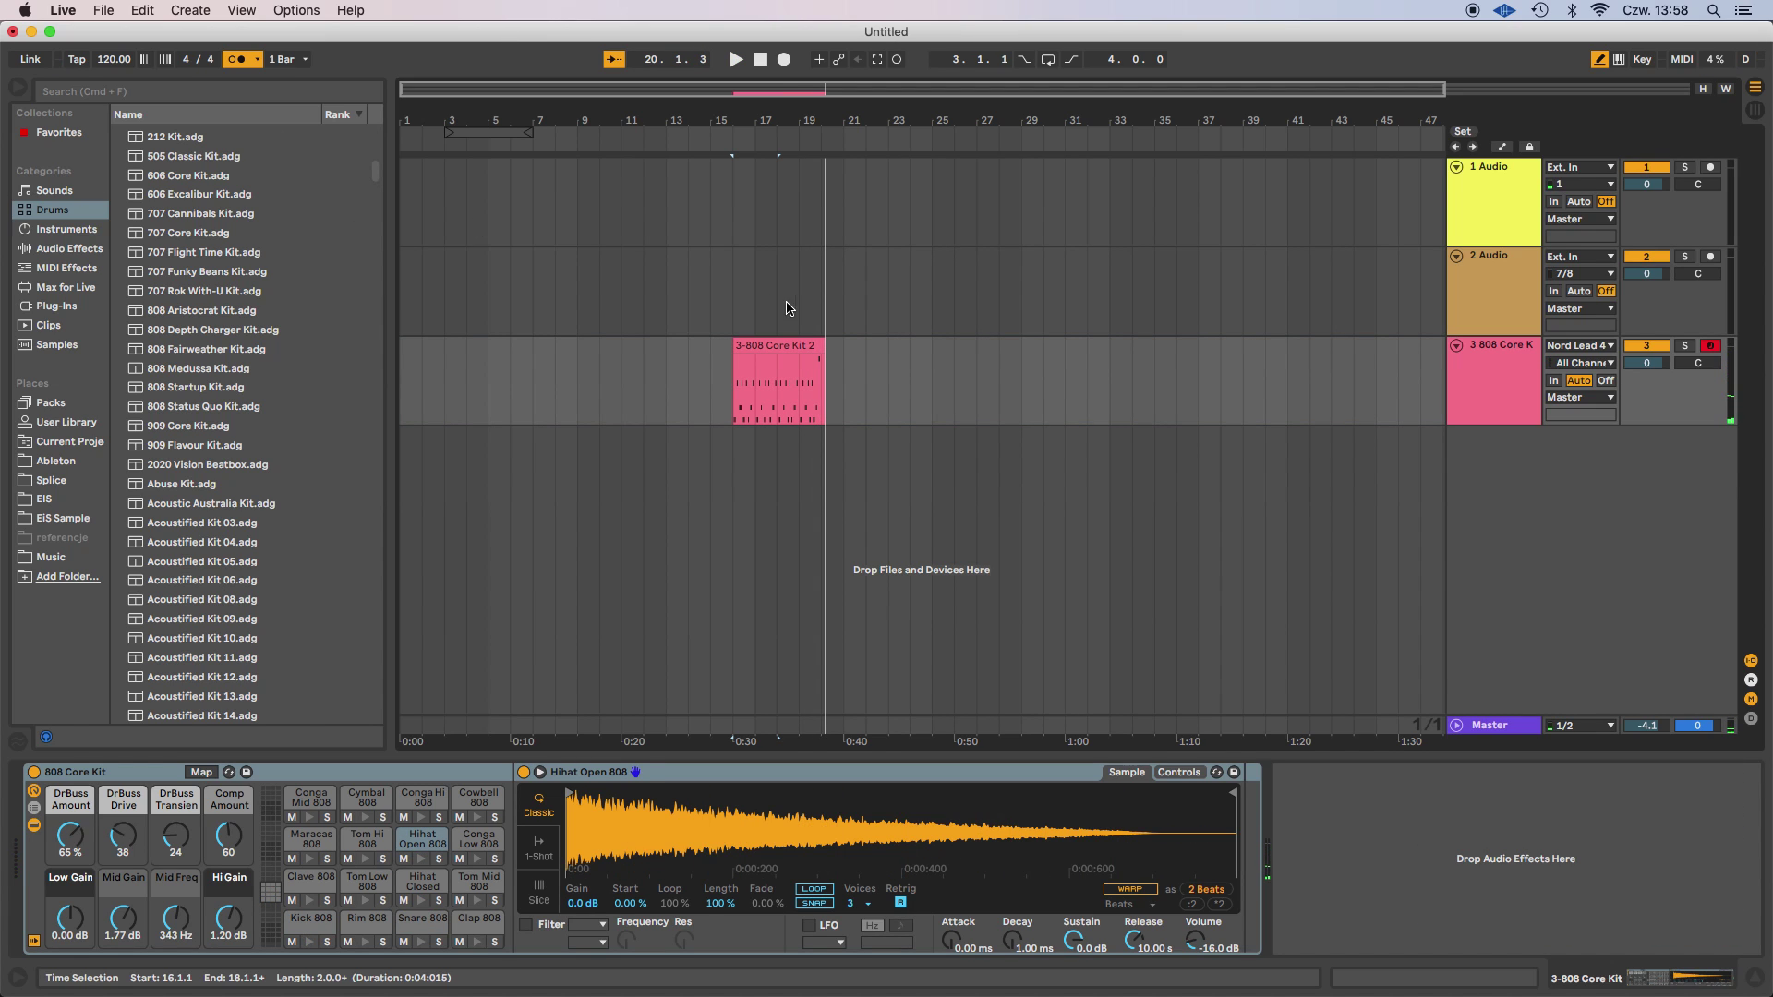
{"action": "left_click_drag", "start_coordinate": [757, 344], "coordinate": [434, 346]}
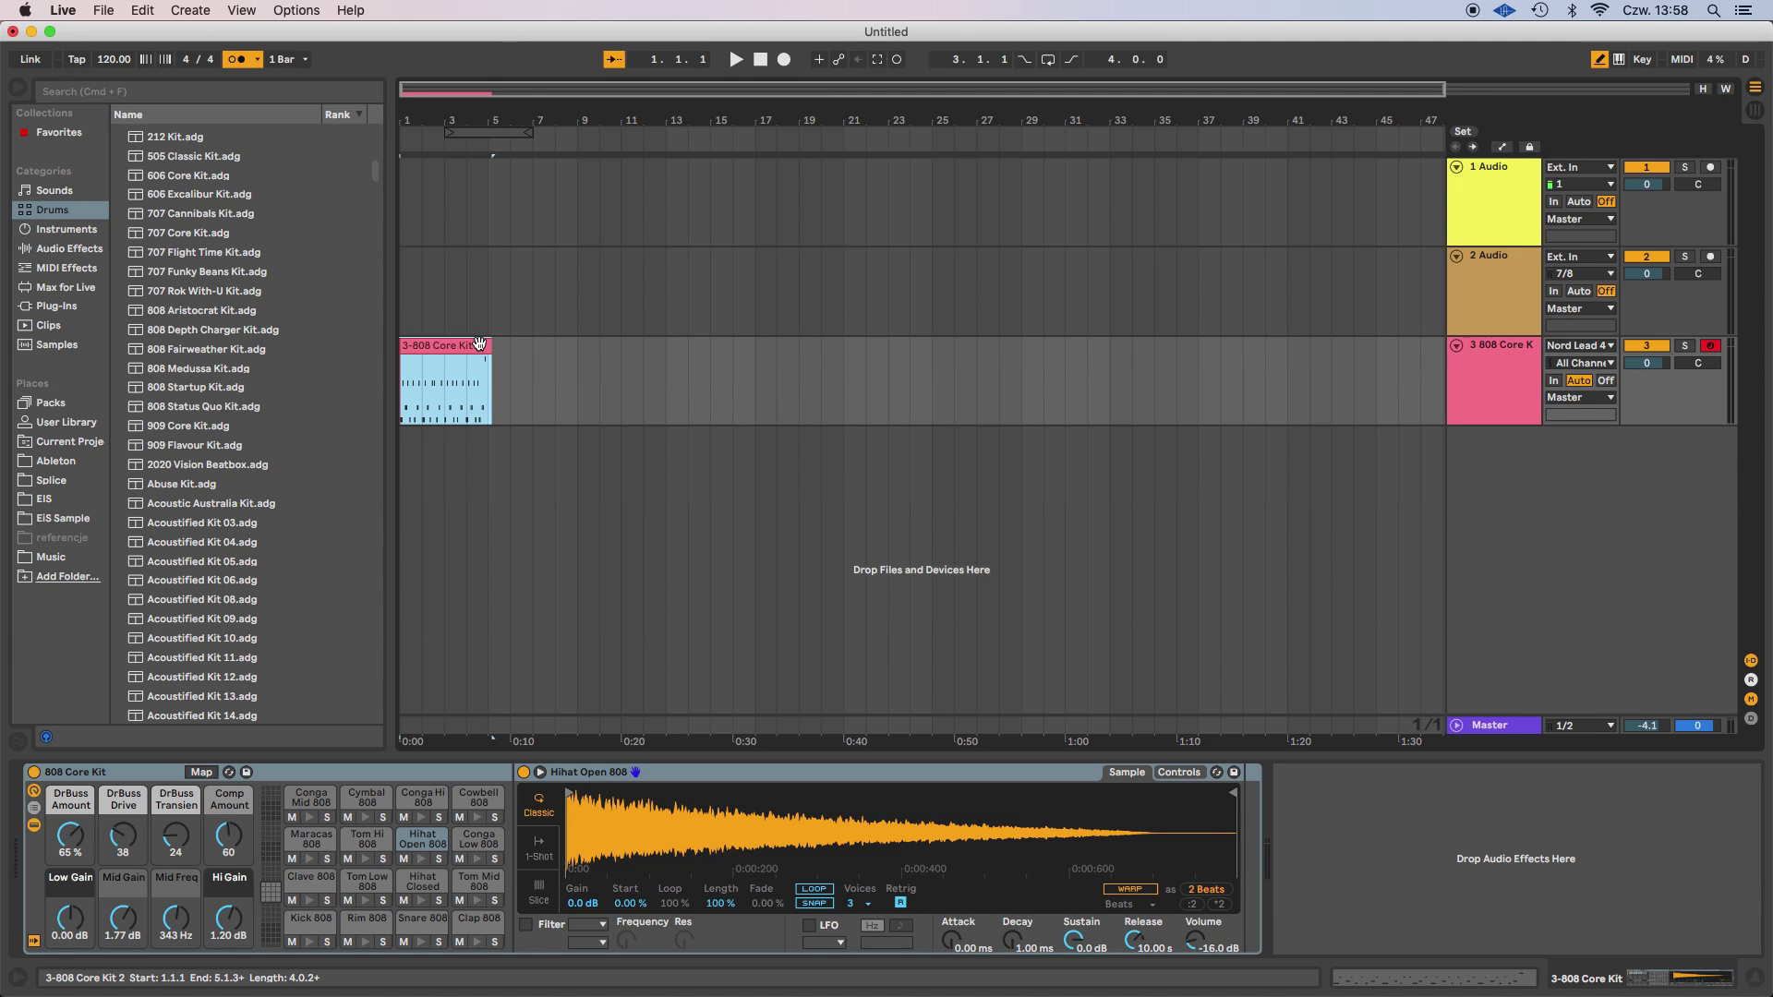
Loop the recorded drum clip at exactly 4 bars, extend it on the timeline to bar 32 and play it briefly.
{"action": "double_click", "coordinate": [480, 343]}
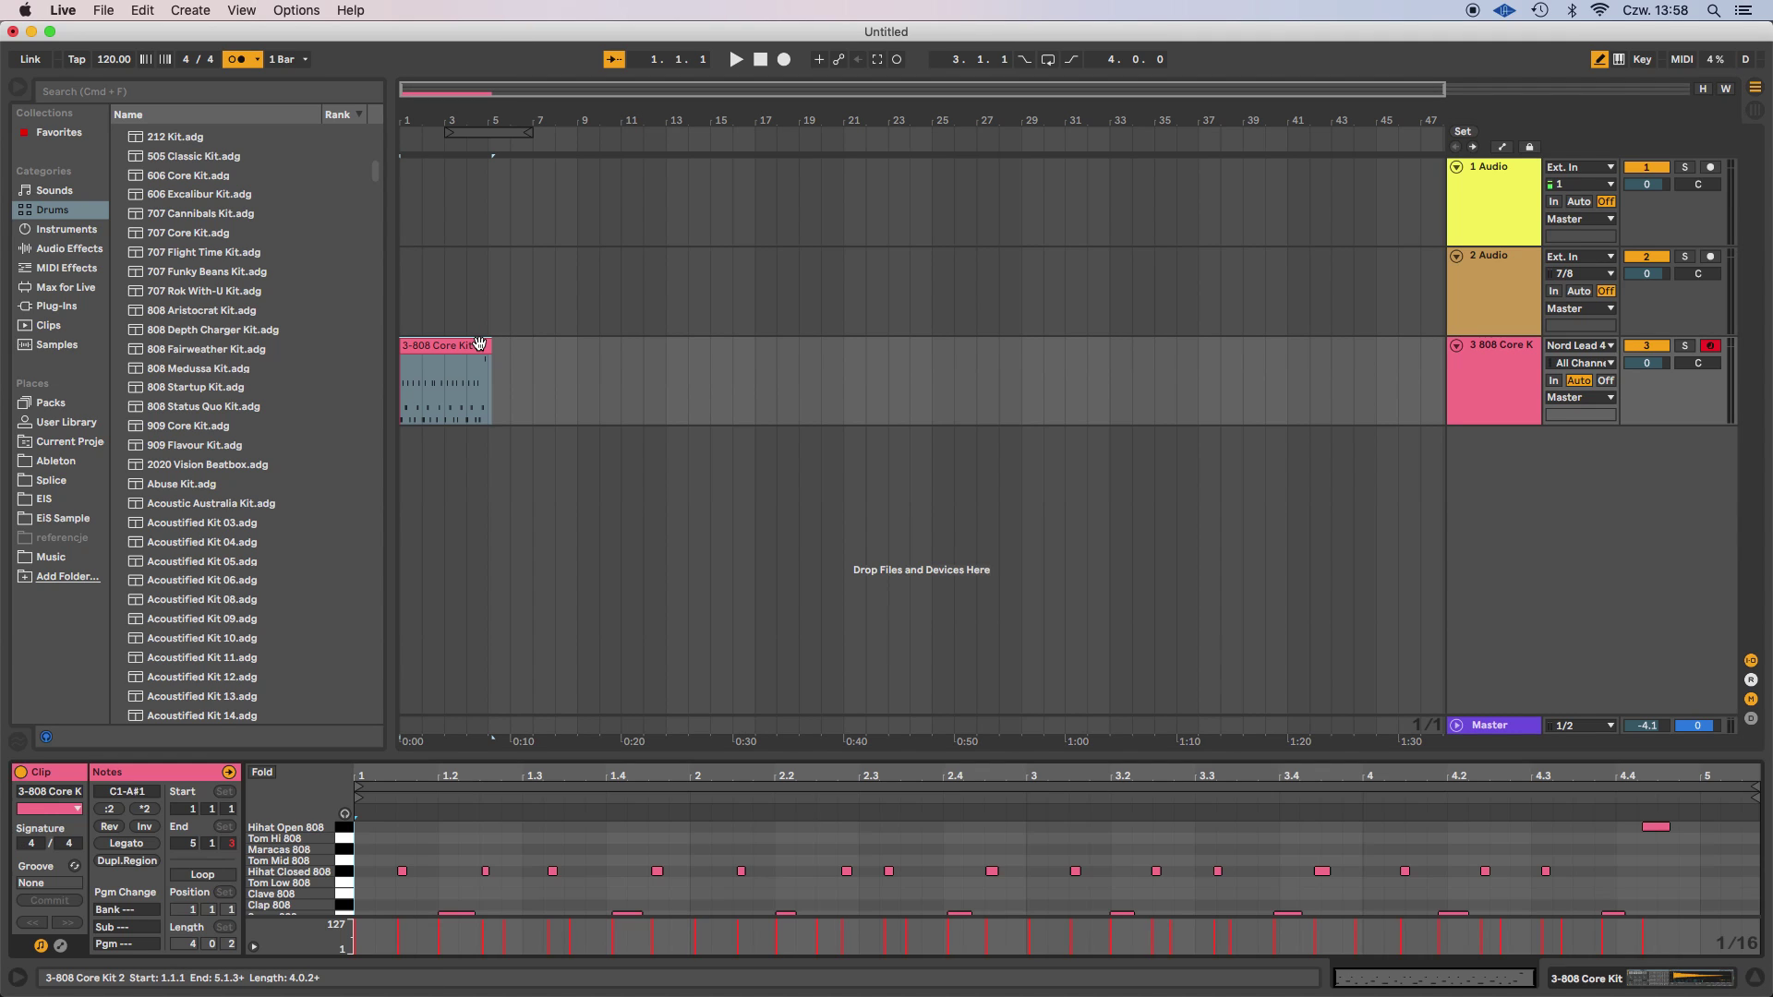
{"action": "left_click", "coordinate": [196, 875]}
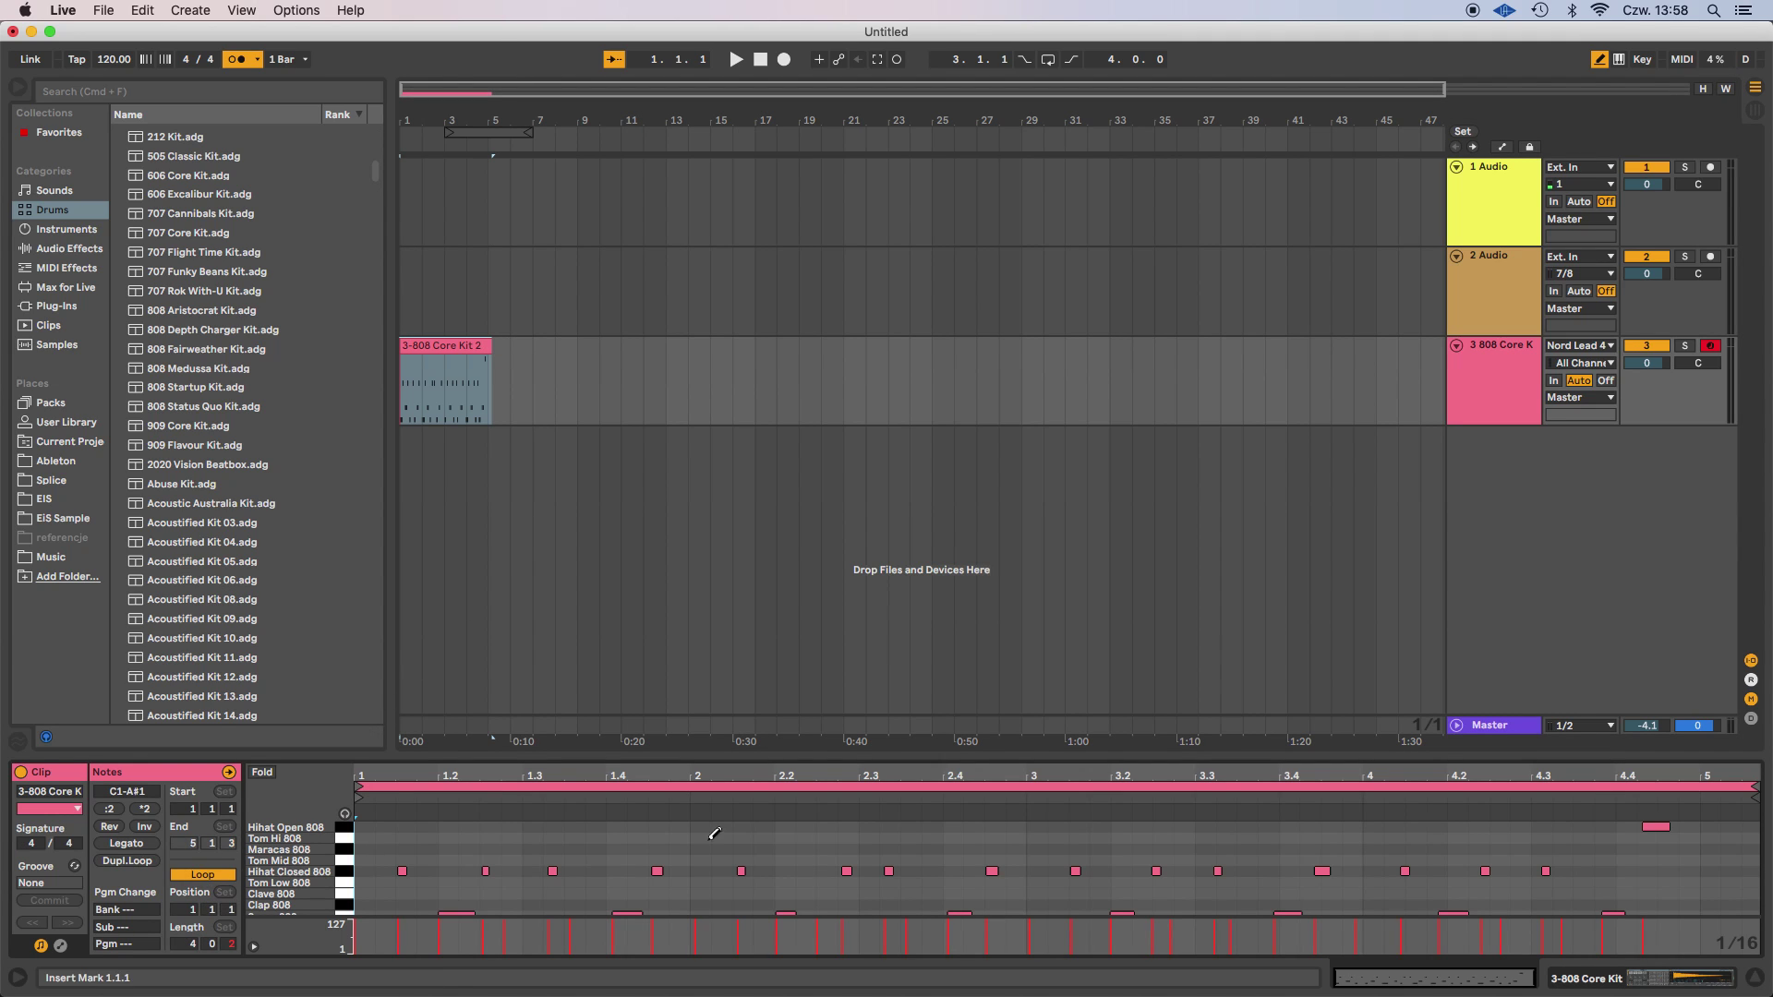
{"action": "left_click", "coordinate": [1734, 787]}
{"action": "left_click_drag", "start_coordinate": [1735, 788], "coordinate": [1704, 791]}
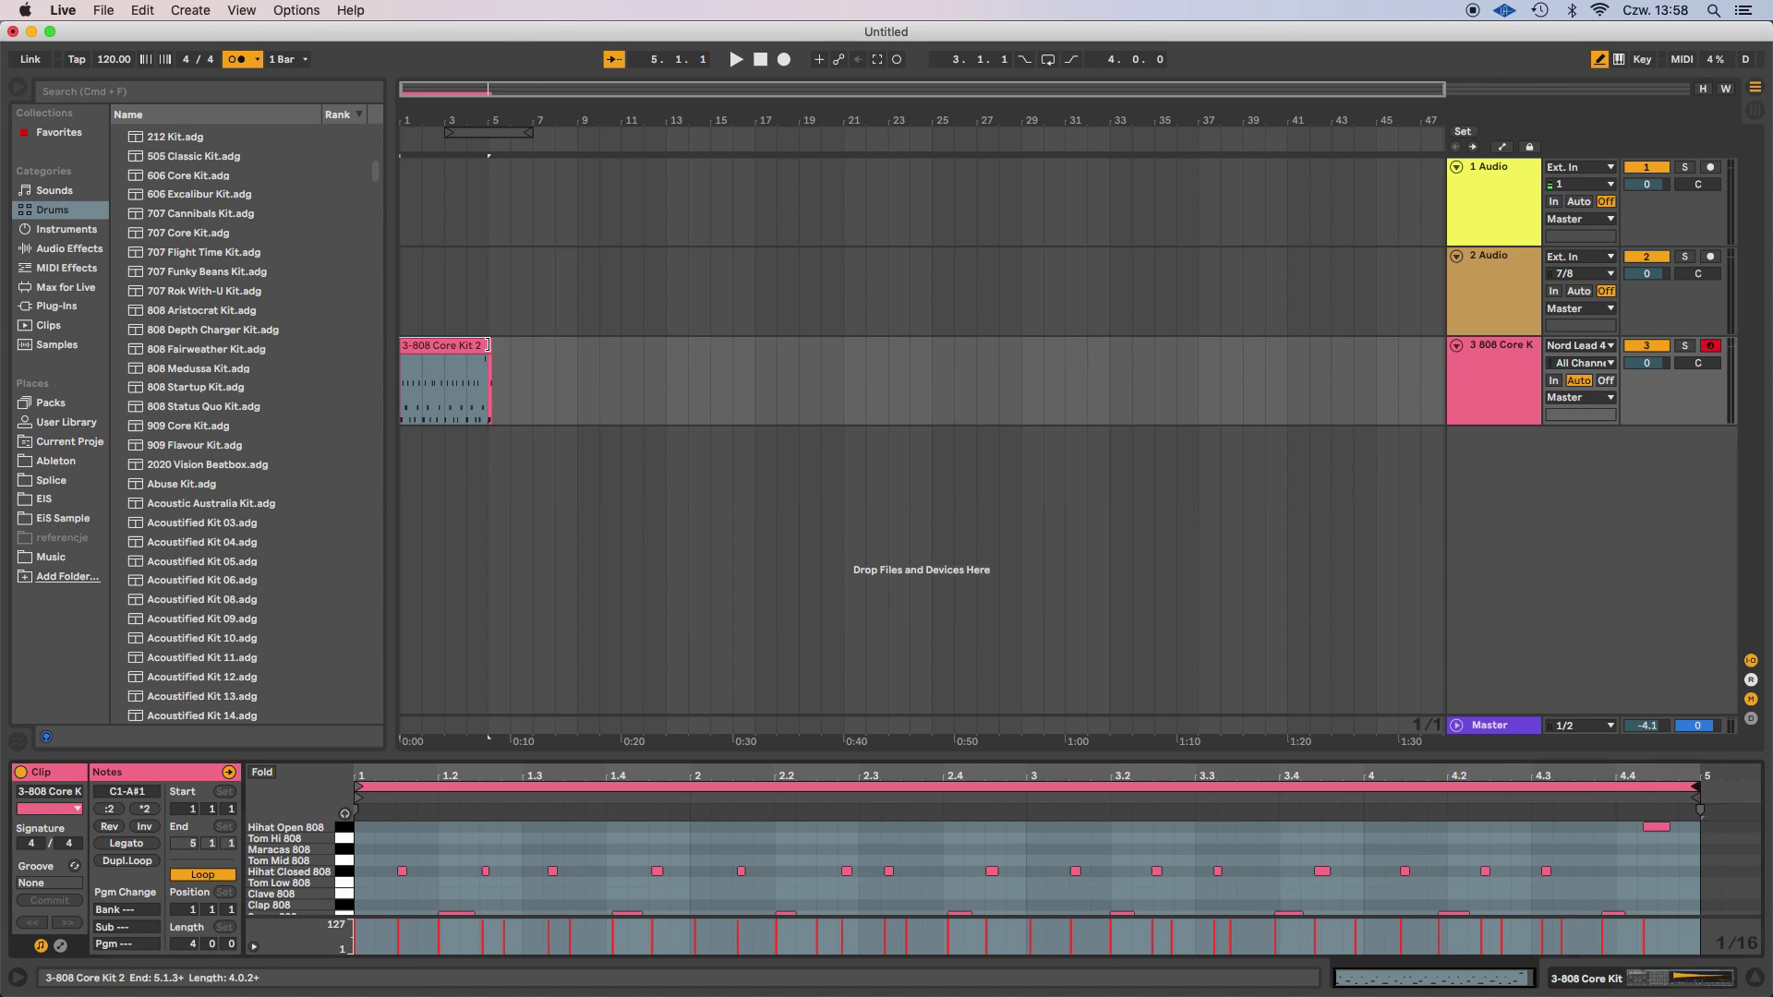
{"action": "left_click_drag", "start_coordinate": [490, 344], "coordinate": [1087, 375]}
{"action": "key", "text": "space"}
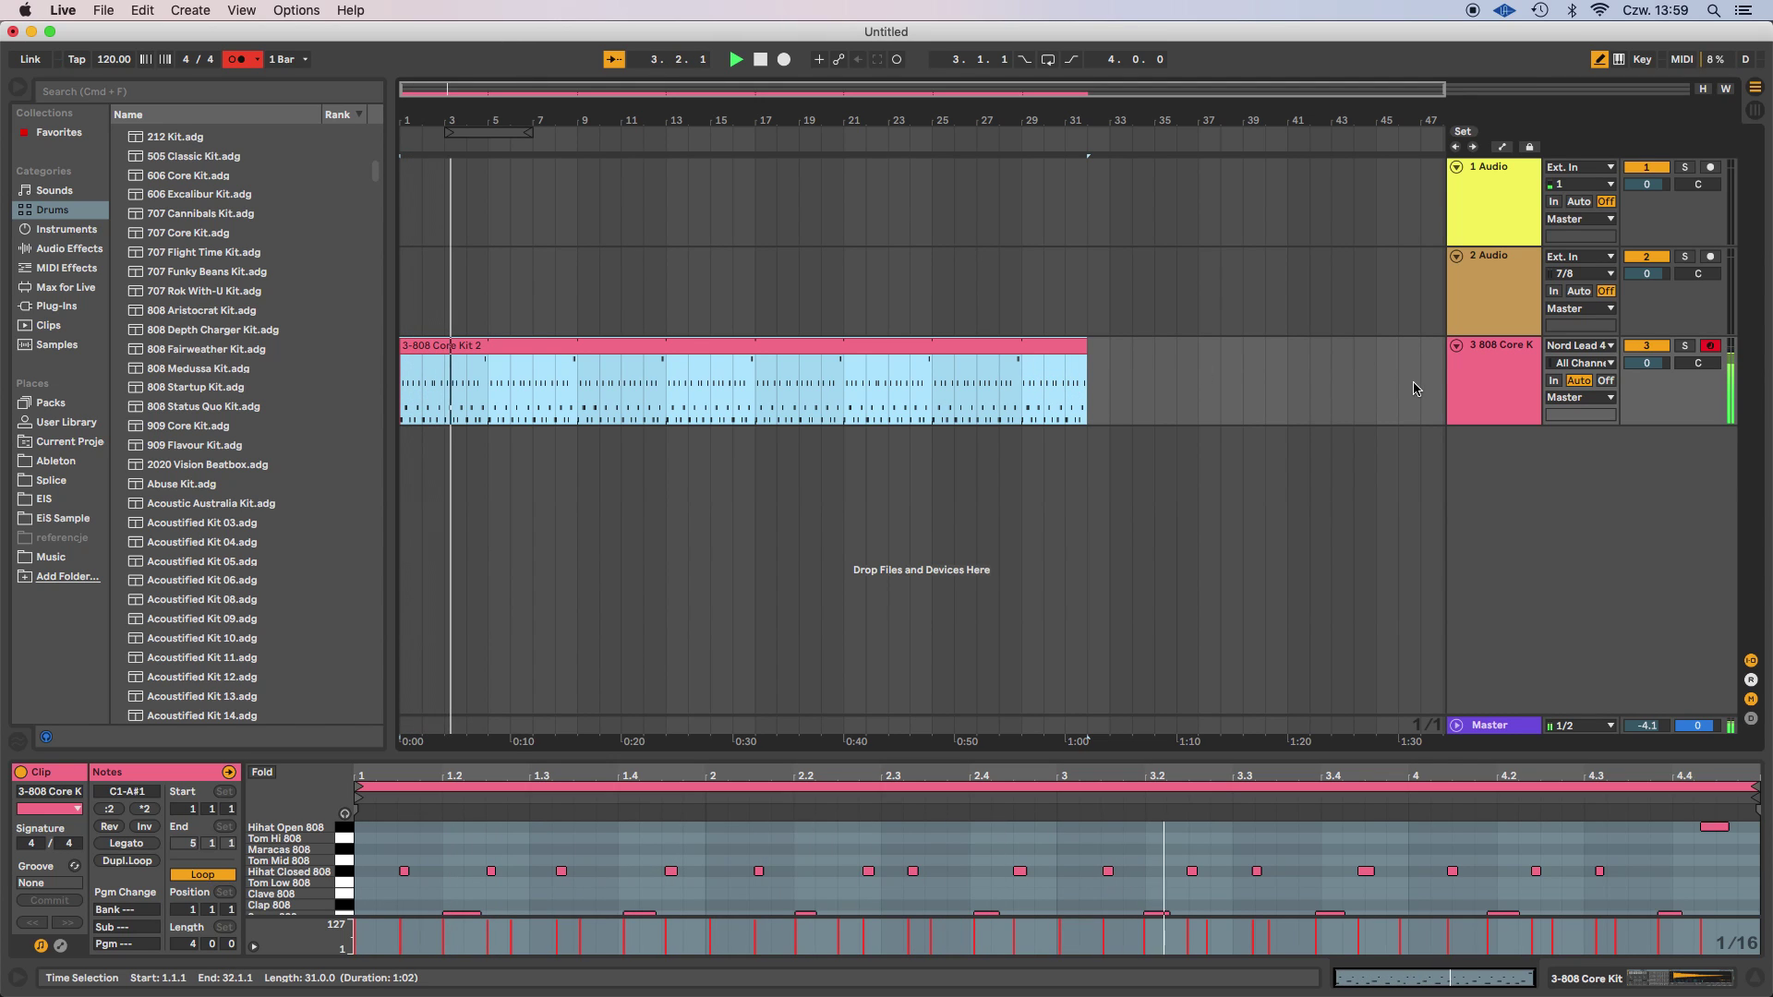
{"action": "key", "text": "space"}
Browse the Audio Effects category and the list of Max for Live audio effect devices.
{"action": "left_click", "coordinate": [70, 247]}
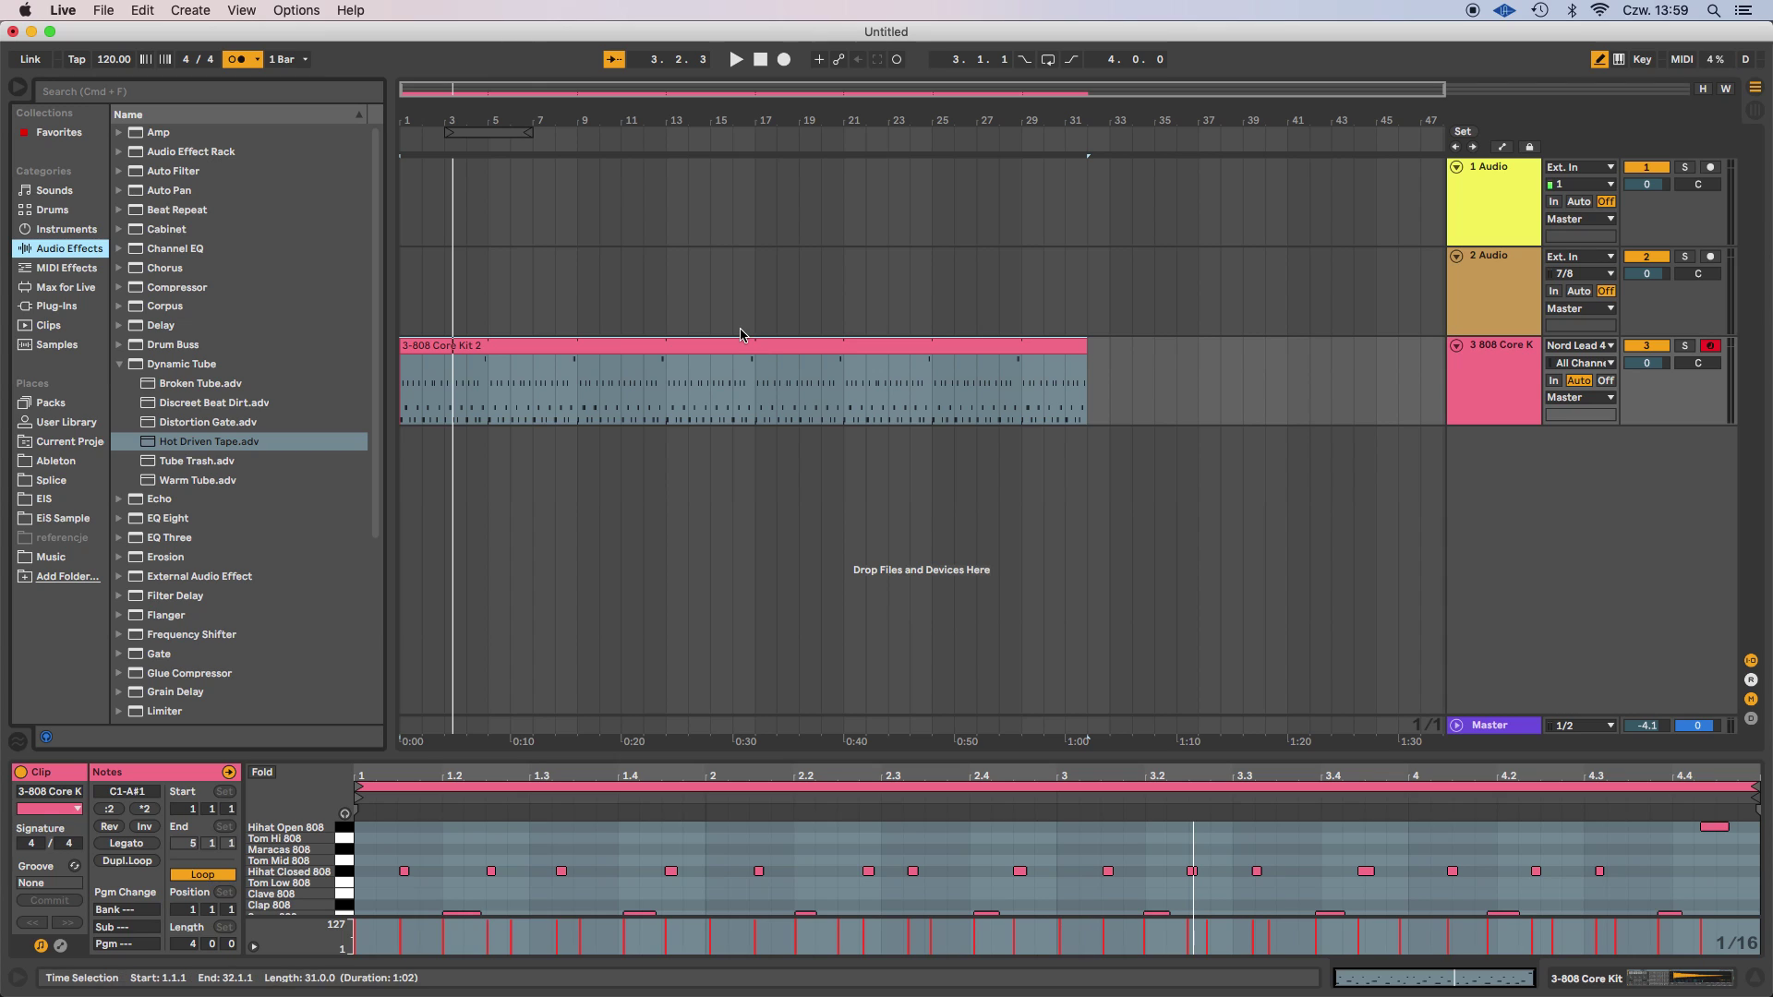
{"action": "left_click", "coordinate": [63, 290]}
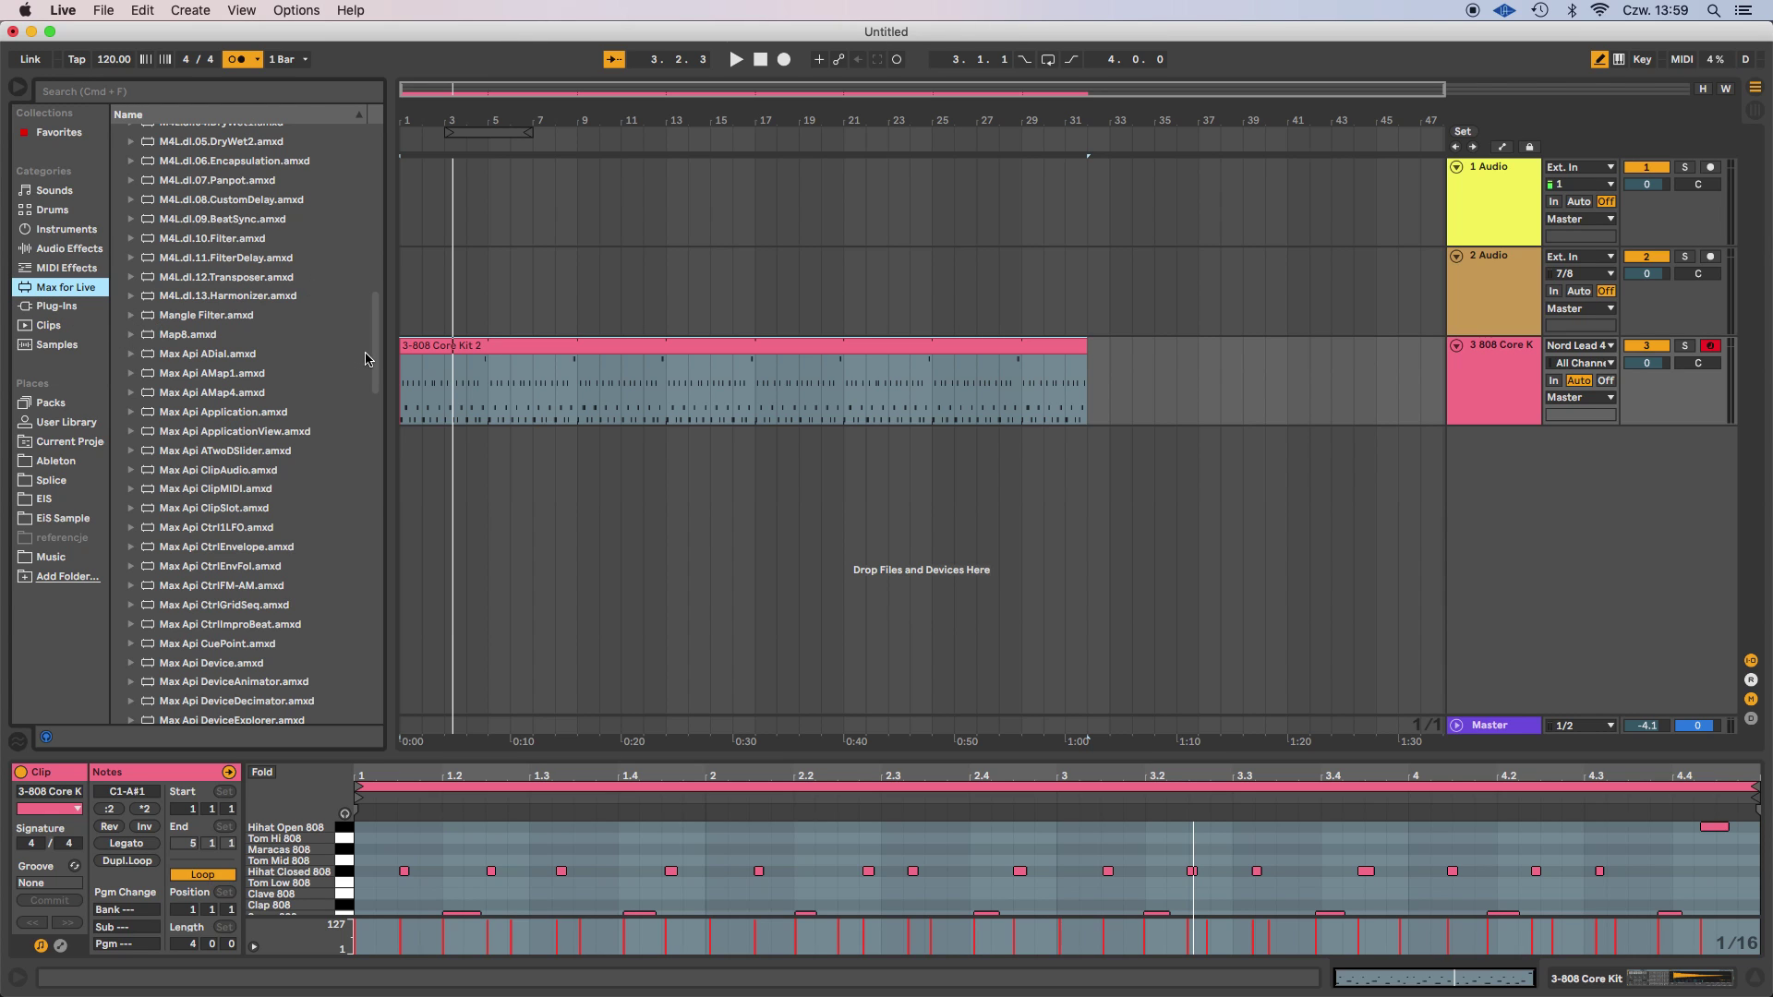
{"action": "scroll", "coordinate": [378, 357], "scroll_direction": "down", "scroll_amount": 5}
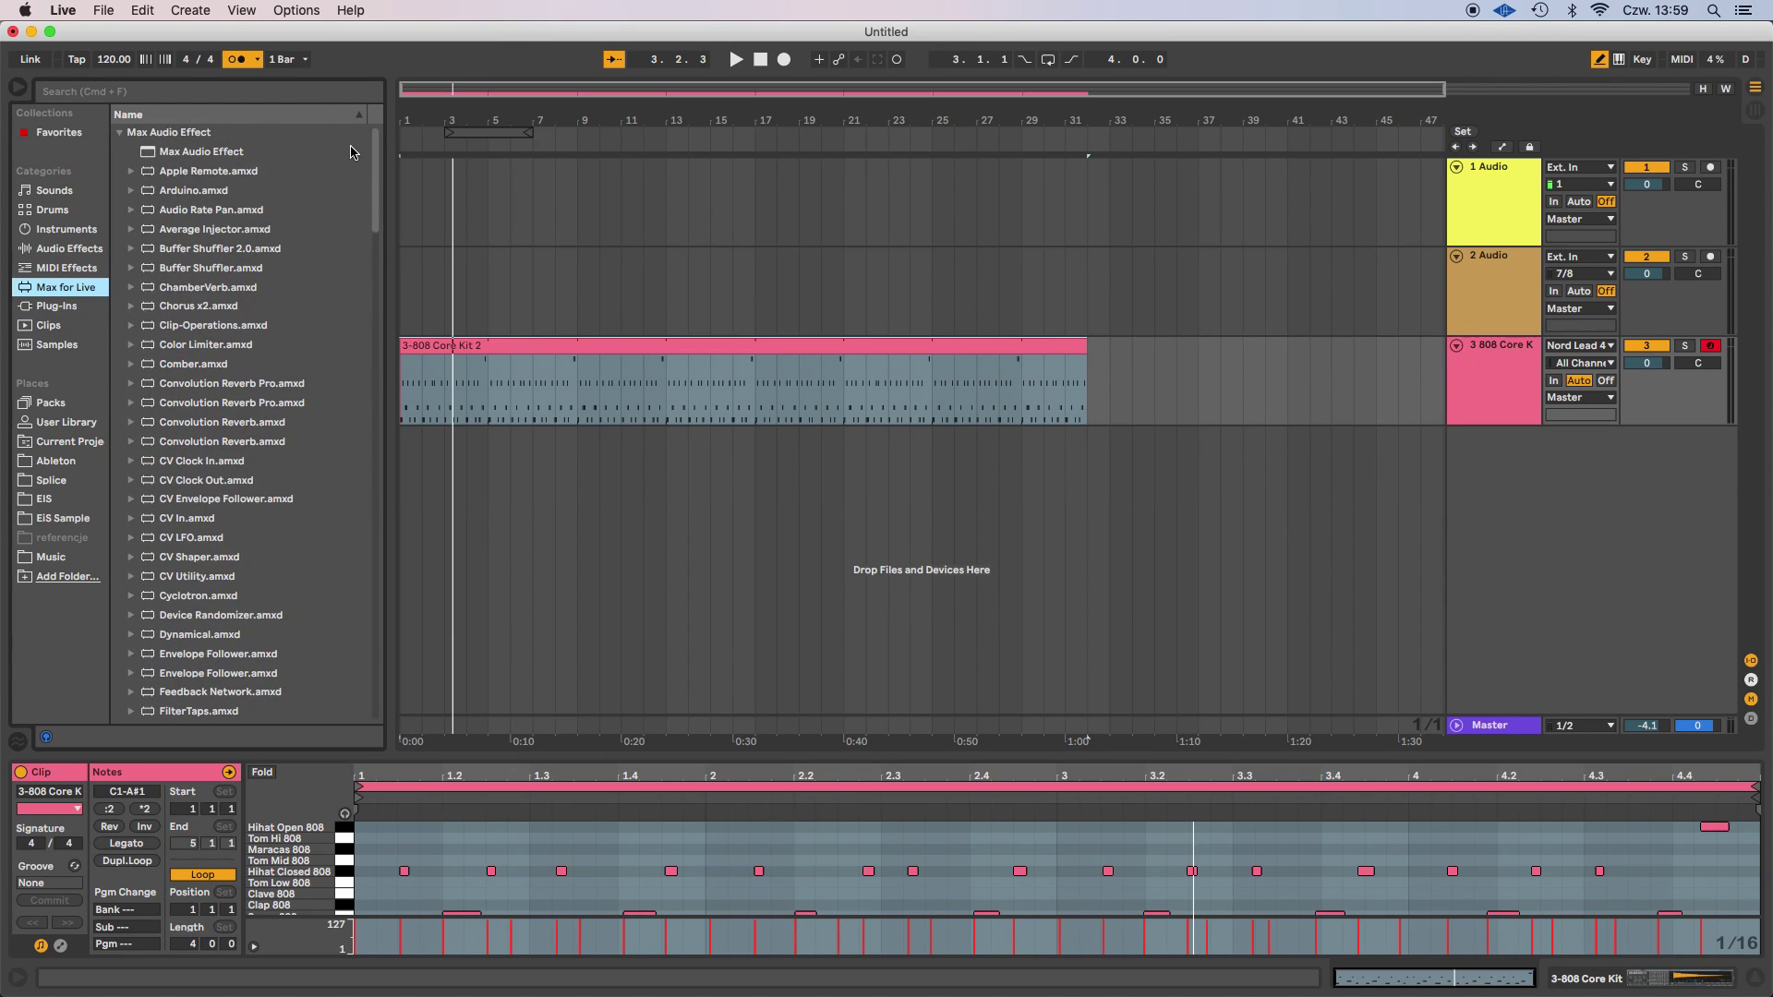
{"action": "scroll", "coordinate": [370, 344], "scroll_direction": "up", "scroll_amount": 10}
{"action": "scroll", "coordinate": [371, 344], "scroll_direction": "down", "scroll_amount": 20}
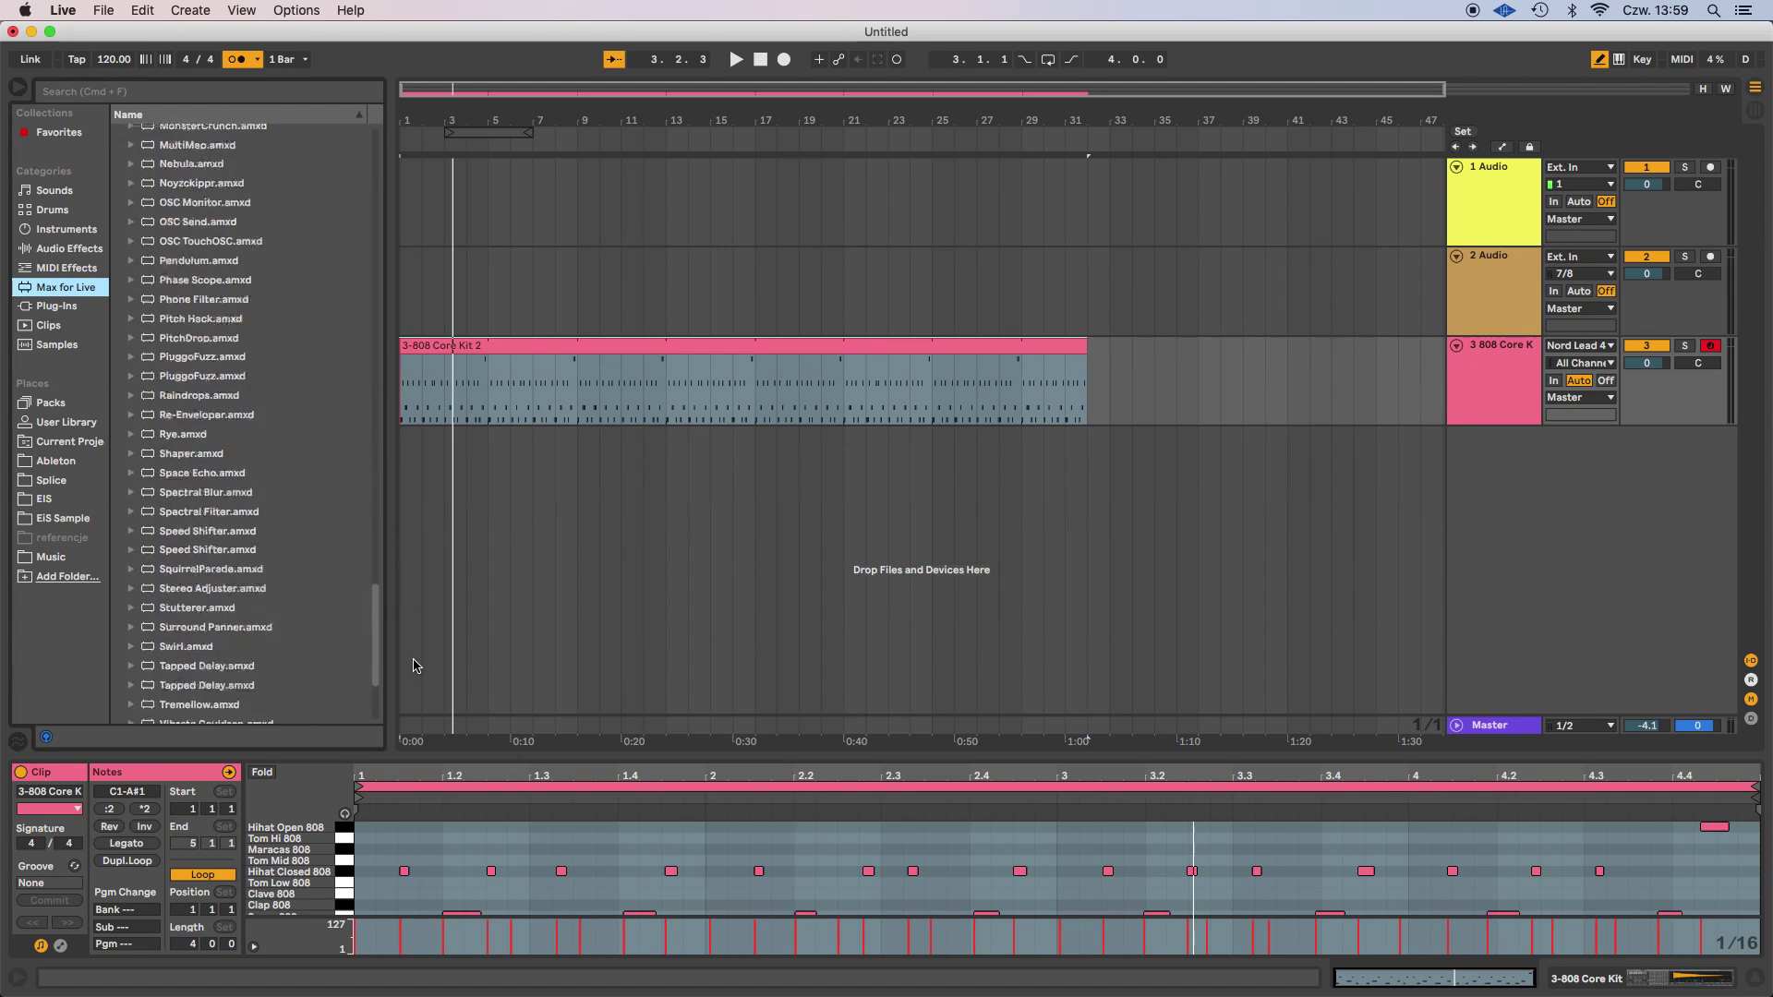
{"action": "scroll", "coordinate": [305, 354], "scroll_direction": "up", "scroll_amount": 20}
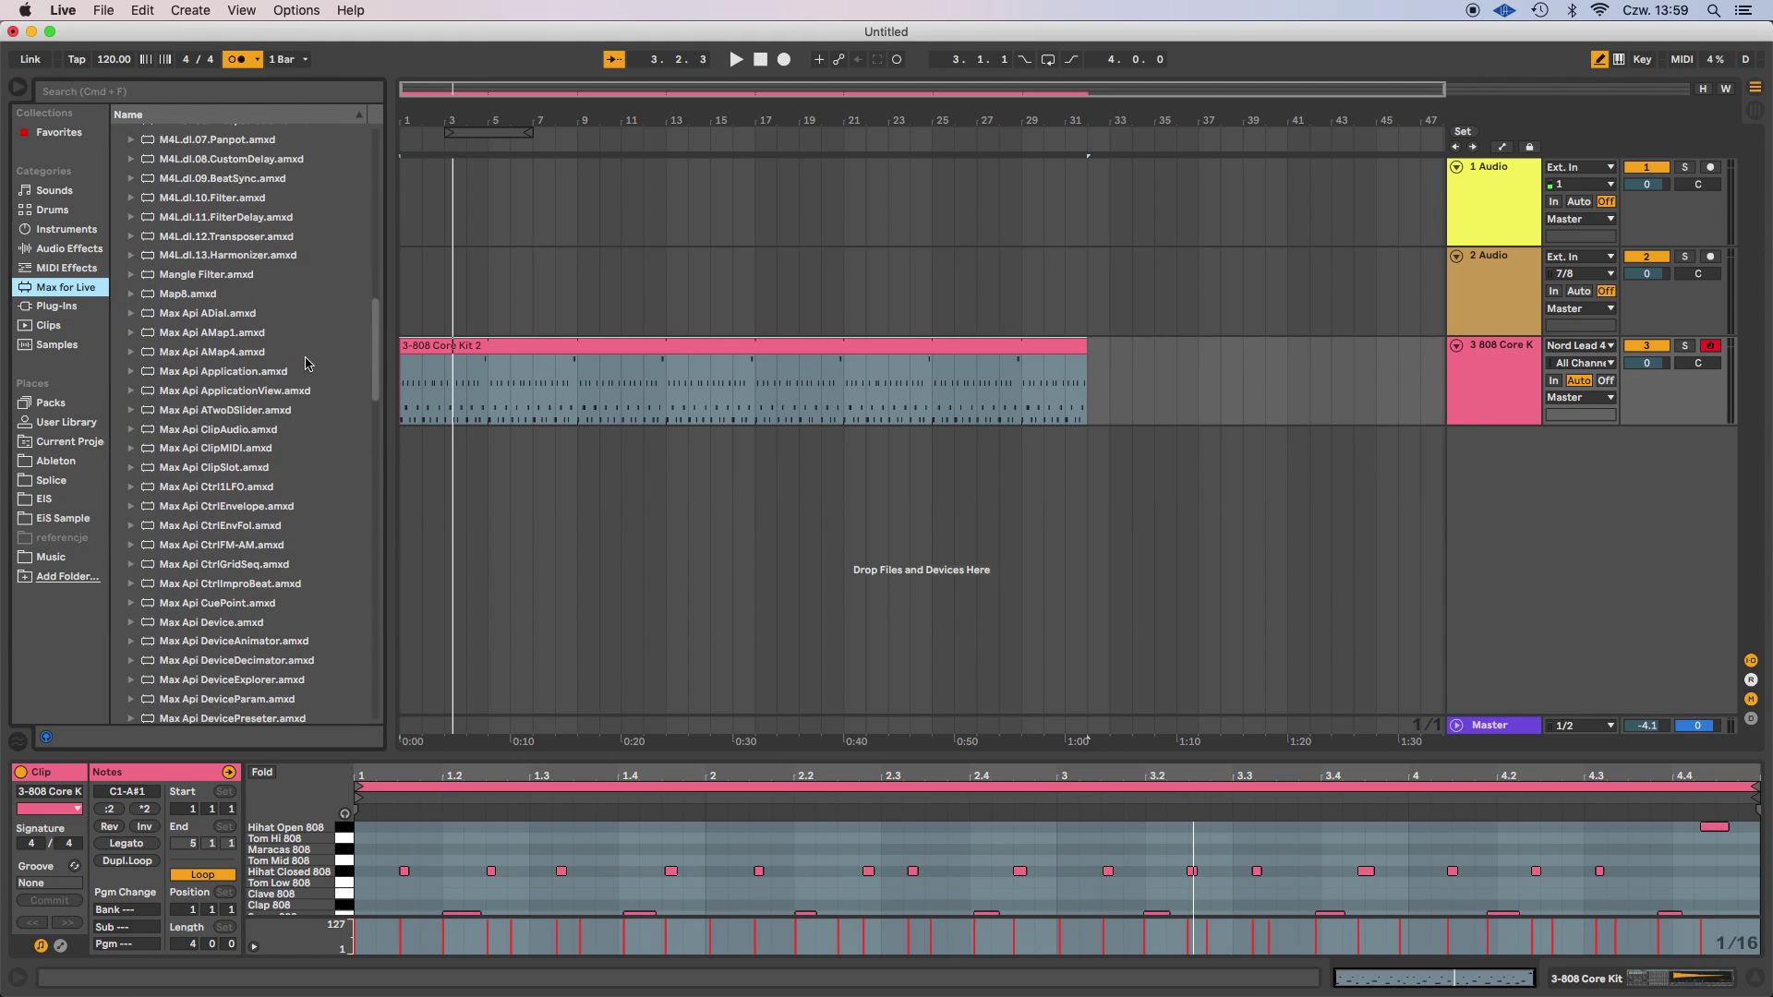
{"action": "scroll", "coordinate": [305, 355], "scroll_direction": "up", "scroll_amount": 4}
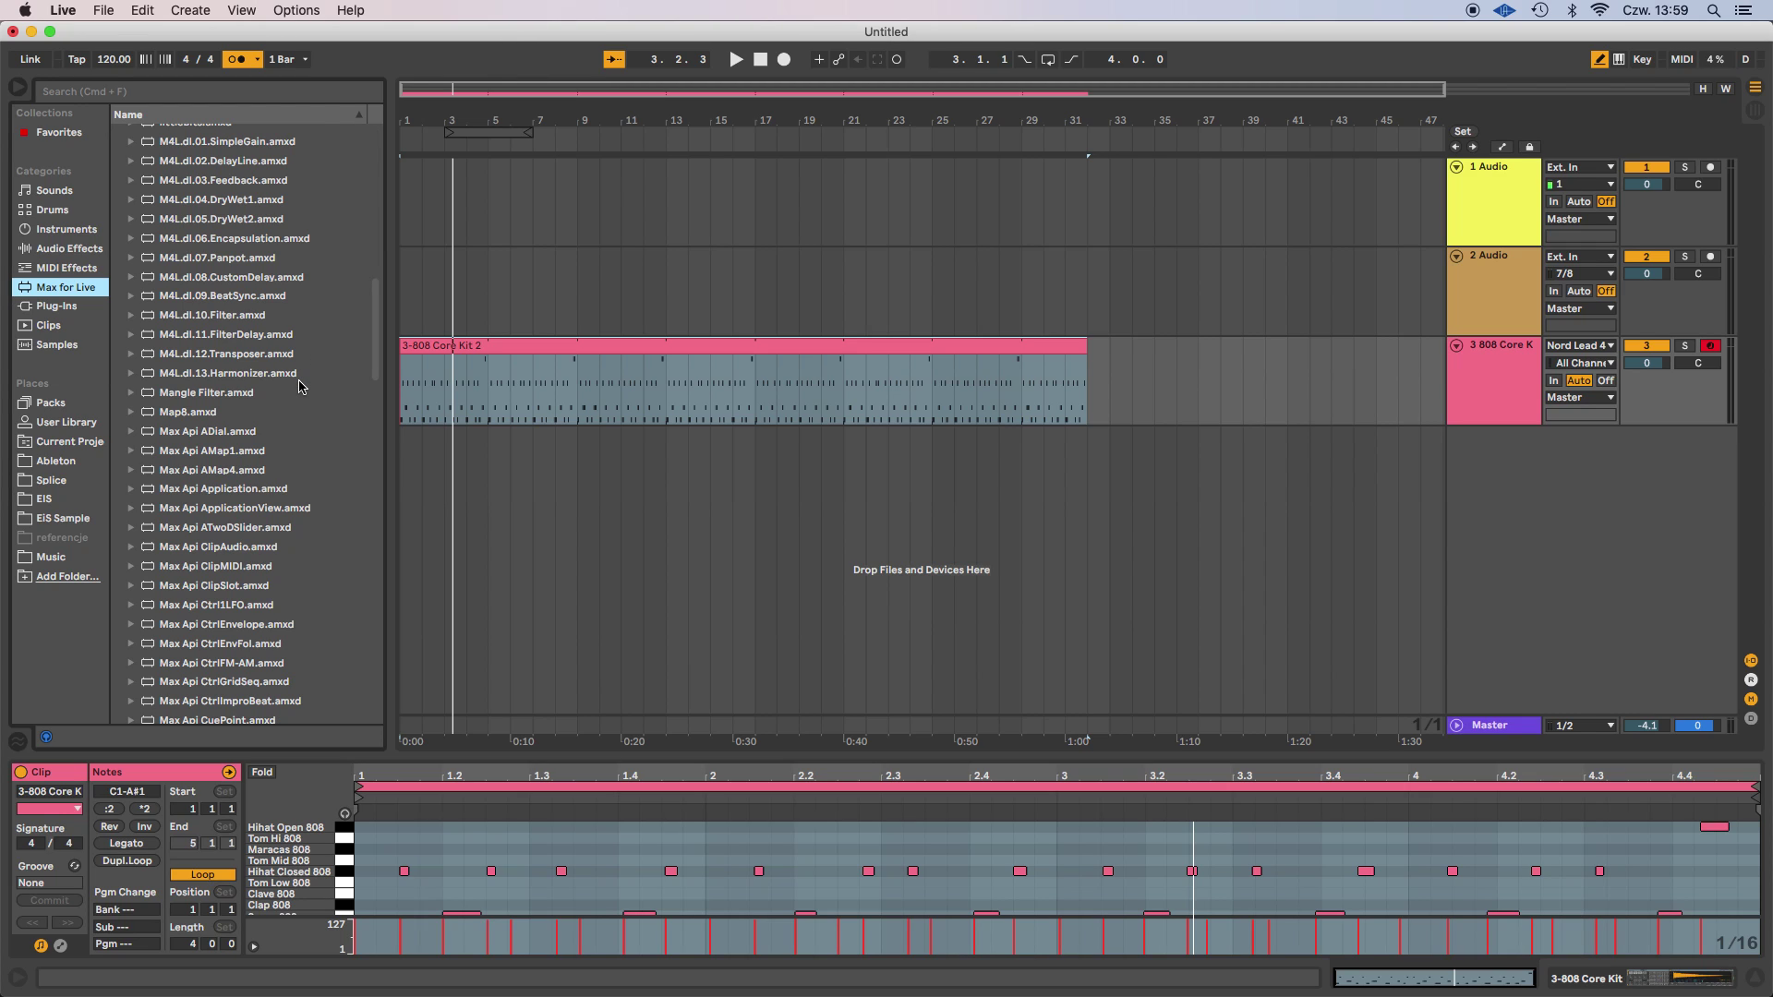
Try Max Api ApplicationView on the 808 drum track during playback, open its Functions window and remove the device.
{"action": "left_click", "coordinate": [197, 509]}
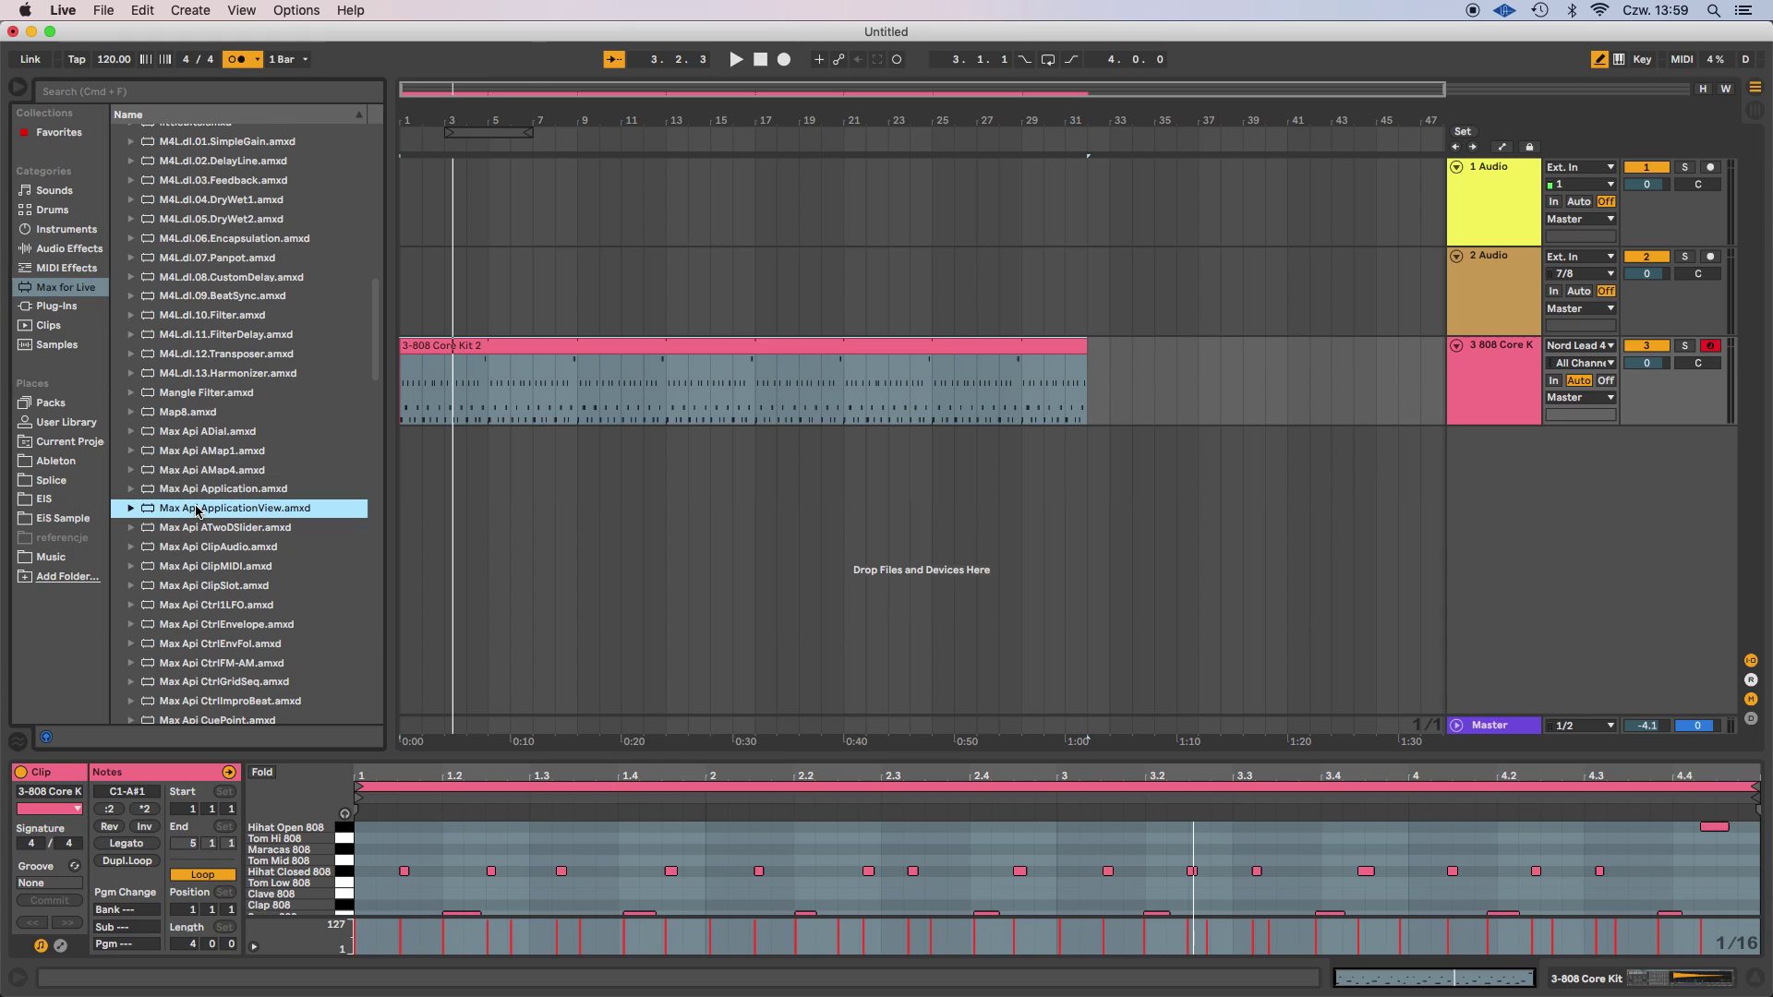
{"action": "key", "text": "shift+Tab"}
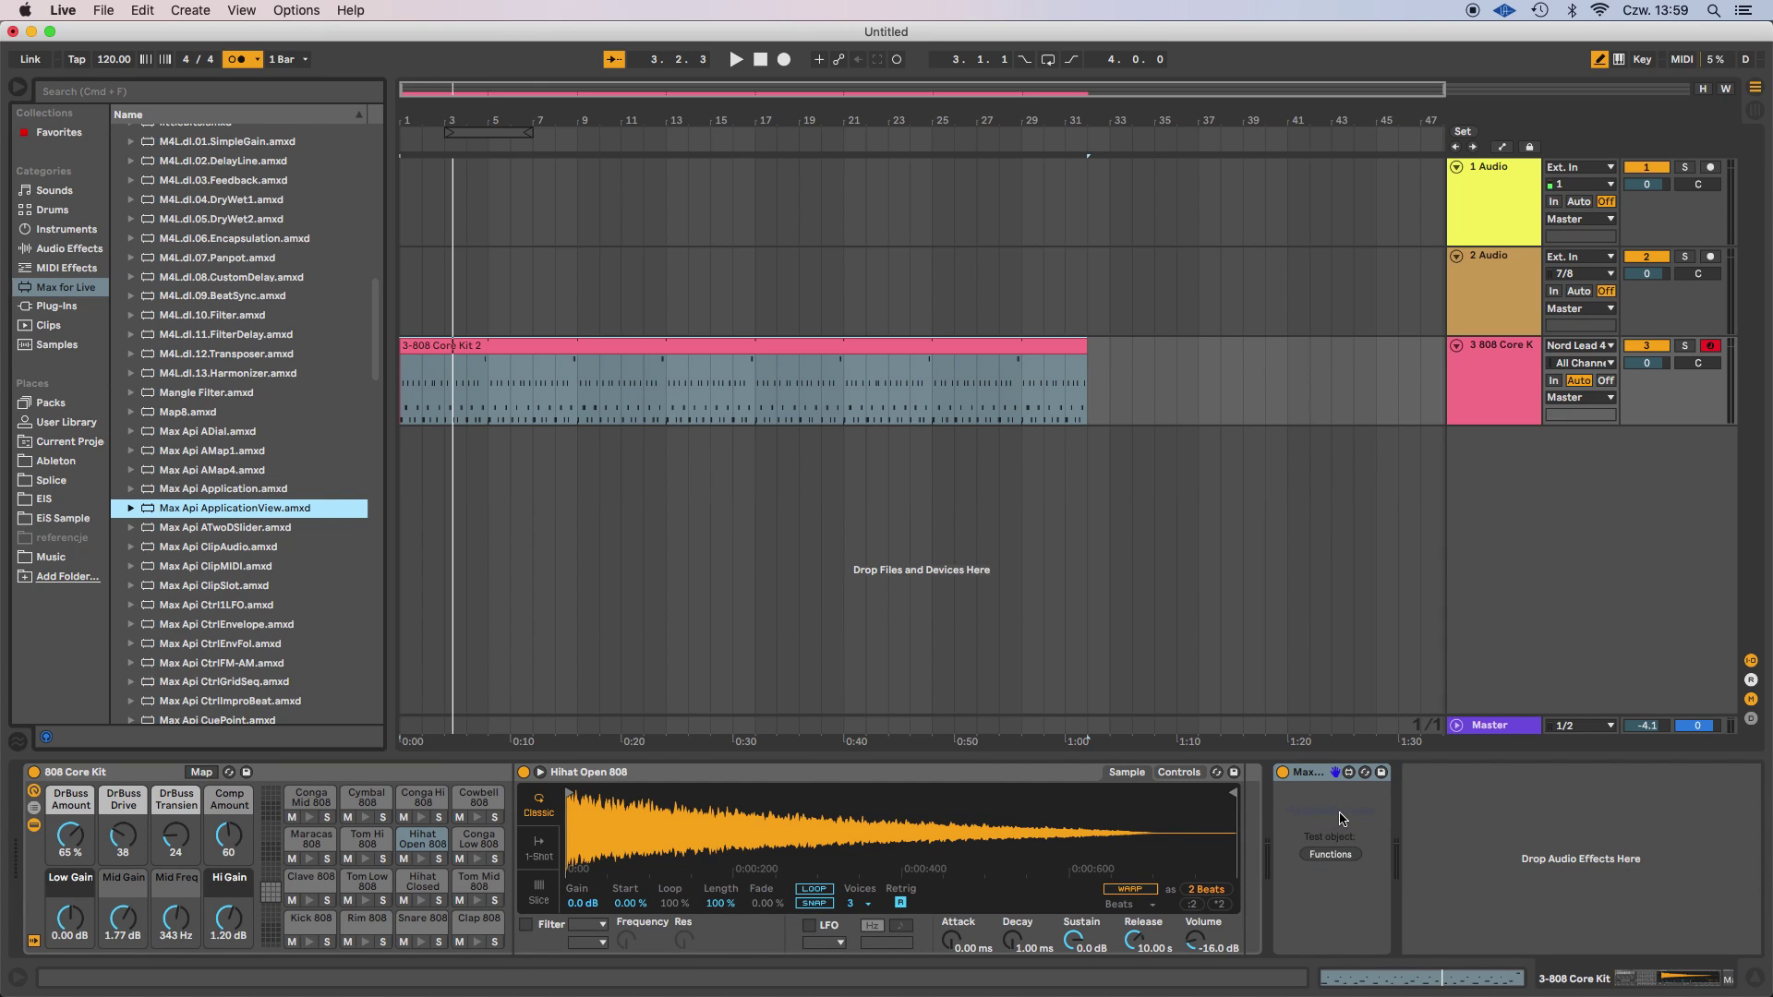
{"action": "key", "text": "space"}
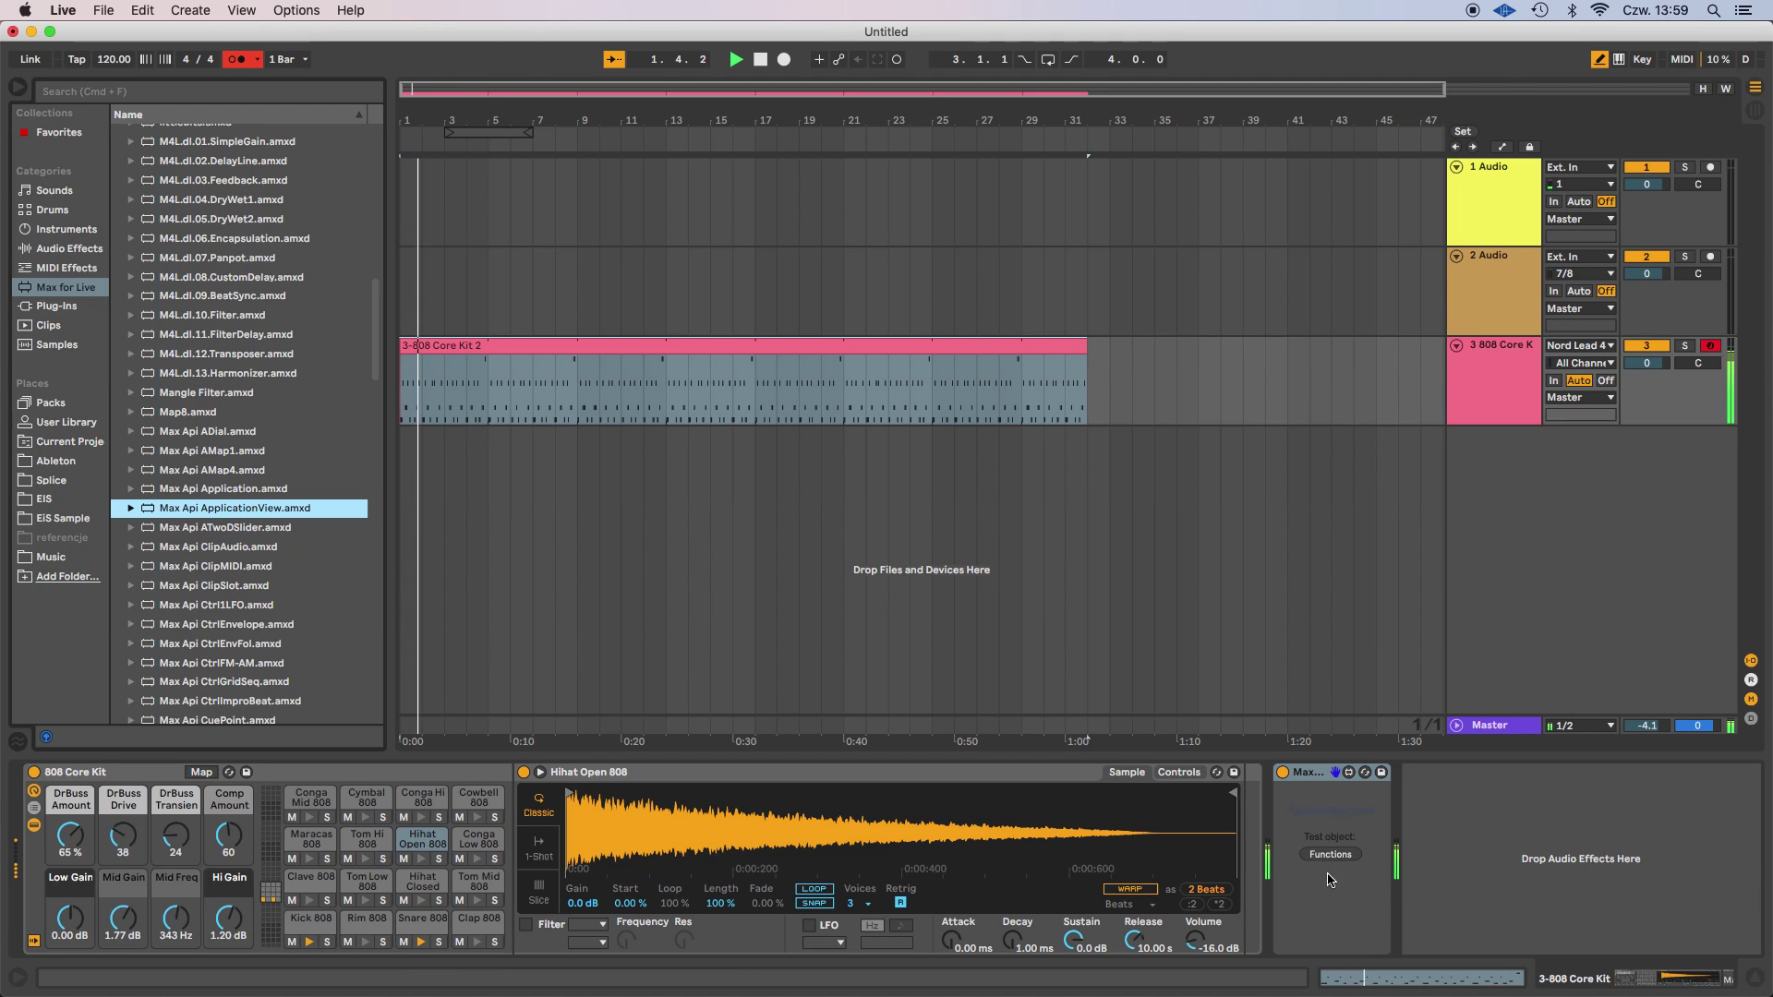
{"action": "left_click", "coordinate": [1332, 855]}
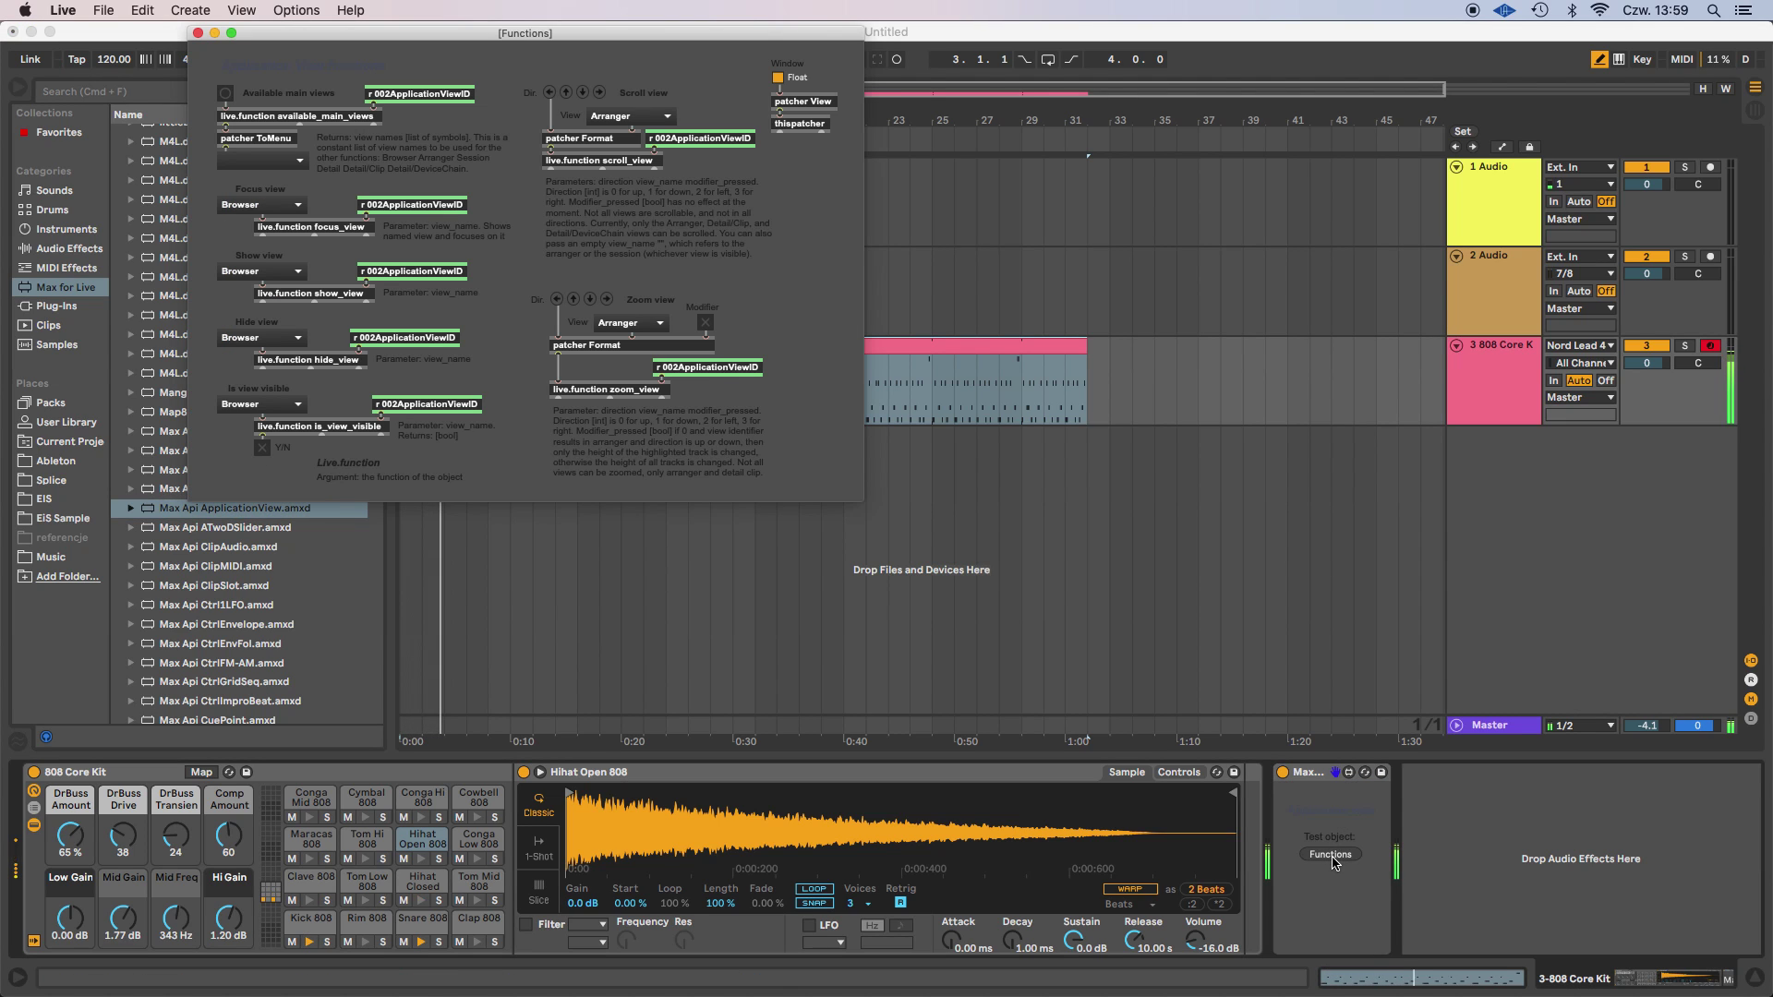
{"action": "left_click", "coordinate": [1323, 778]}
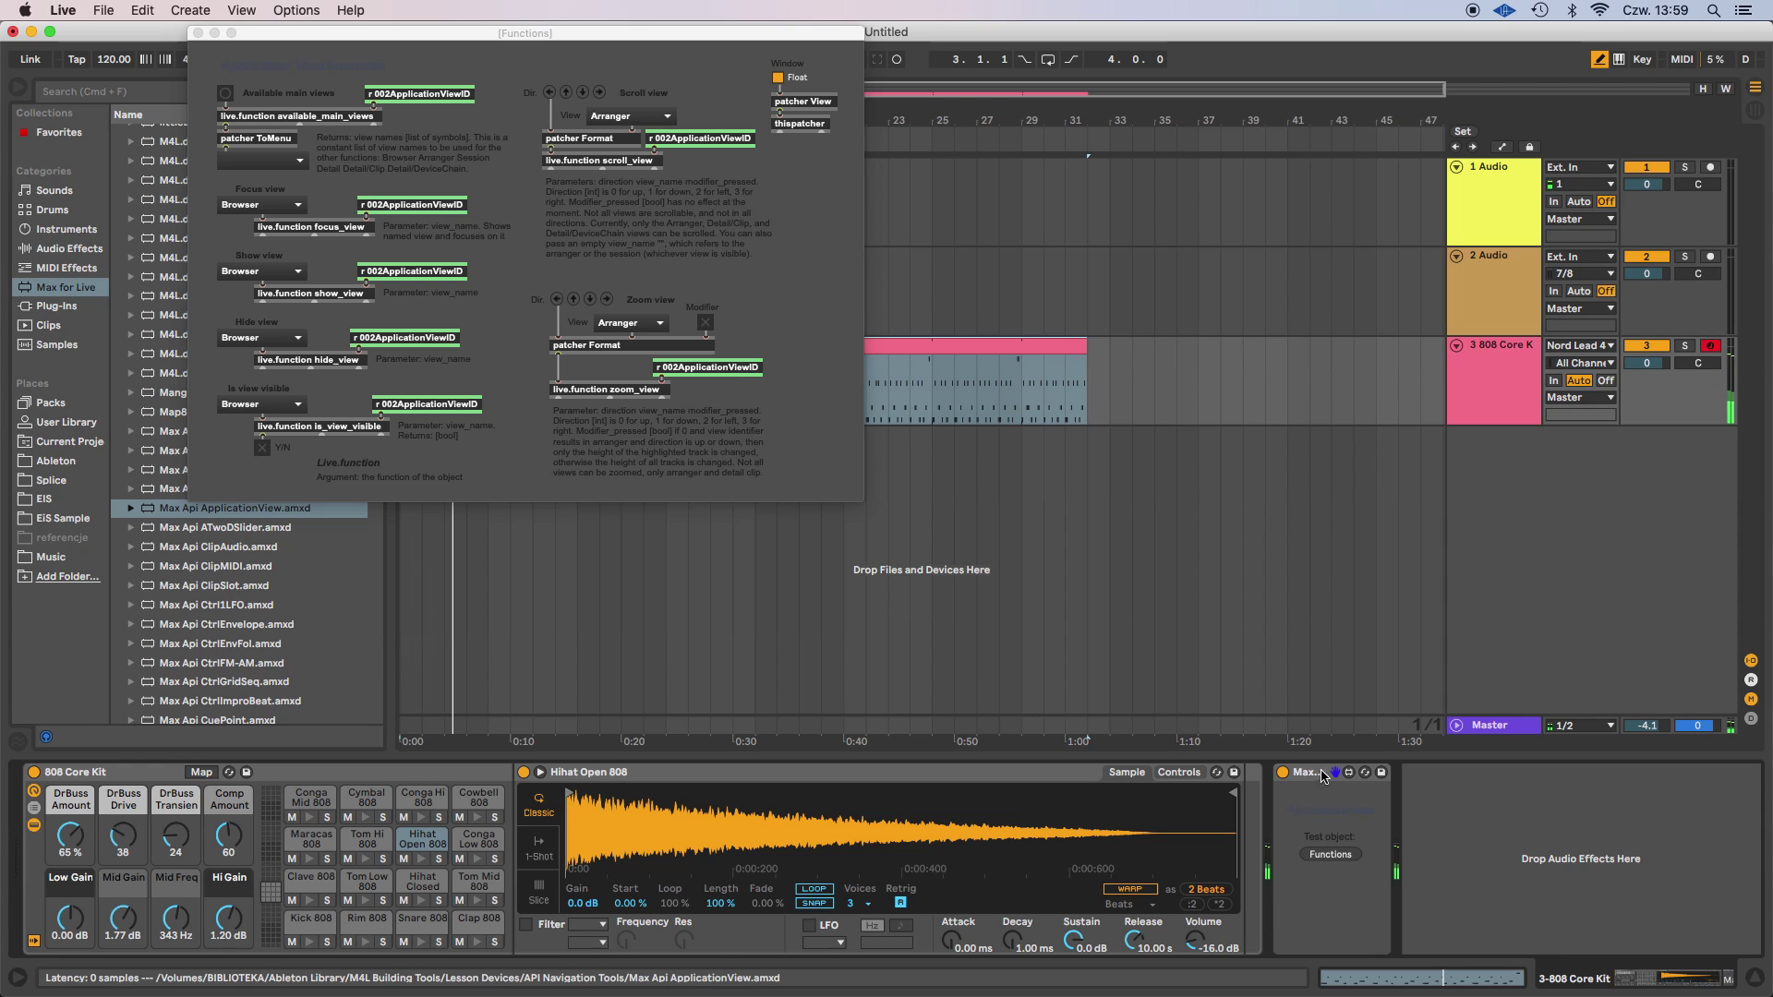
{"action": "key", "text": "Delete"}
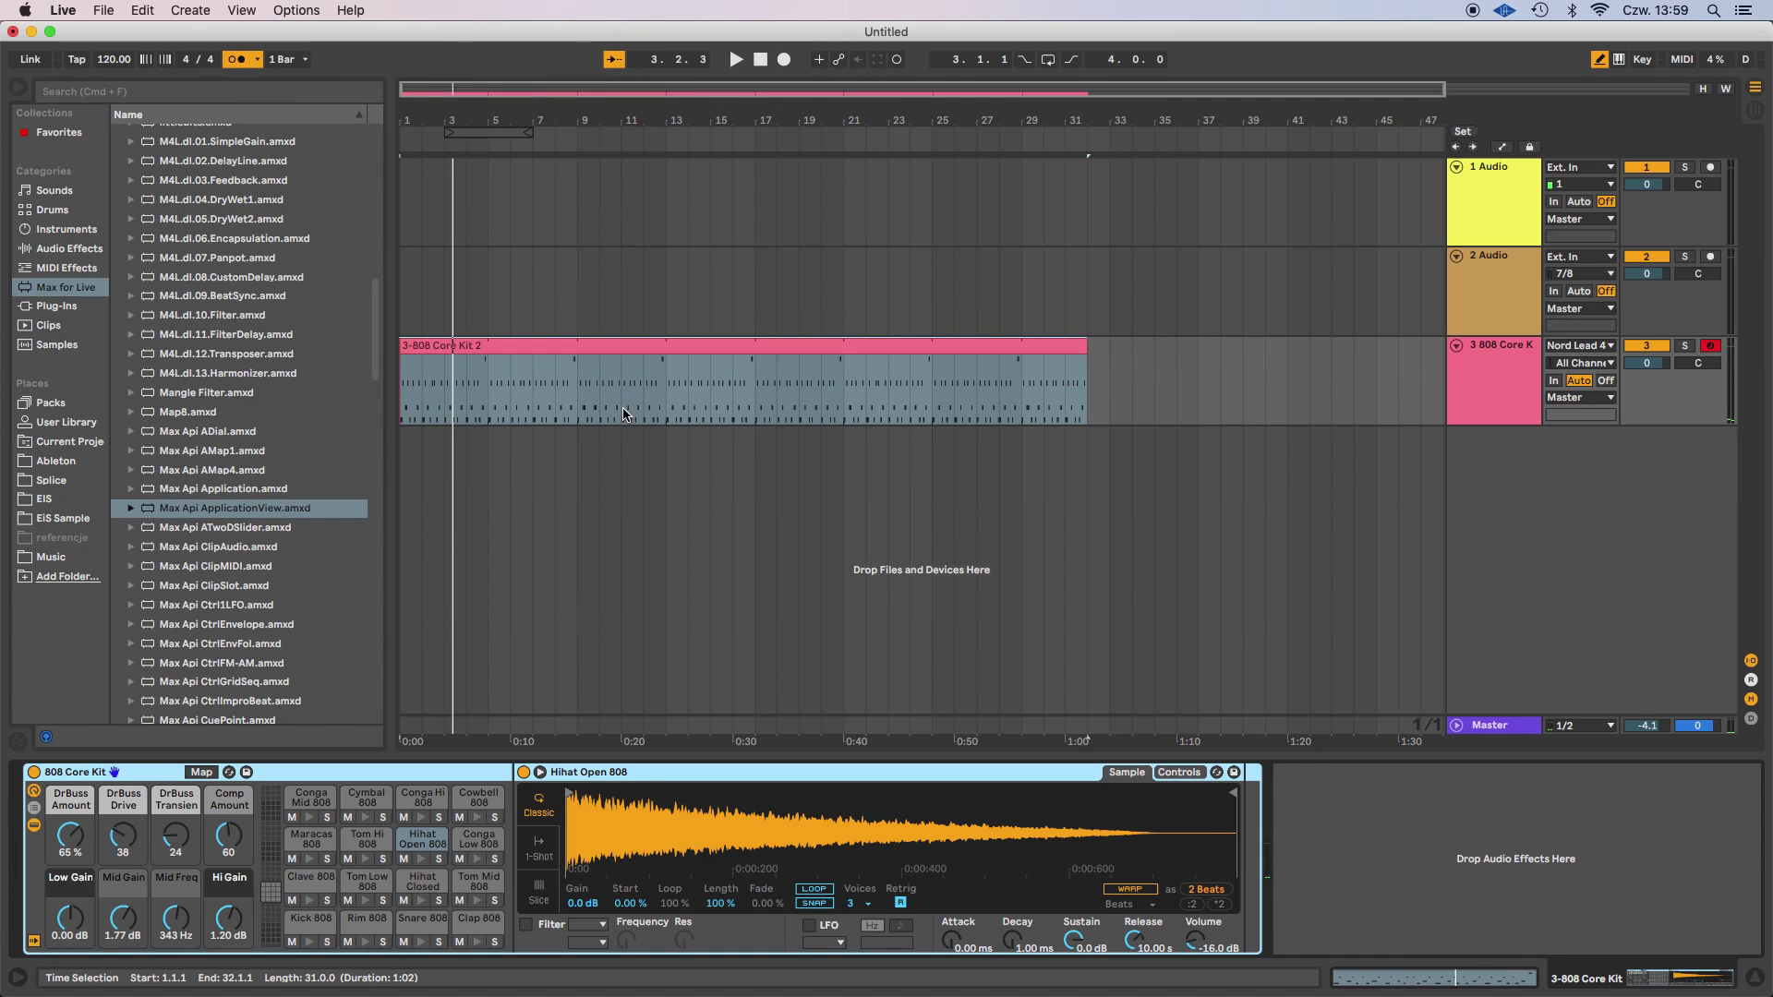
Add Convolution Reverb Pro from the Max audio effects to the 808 drum track and play the clip.
{"action": "scroll", "coordinate": [202, 527], "scroll_direction": "down", "scroll_amount": 5}
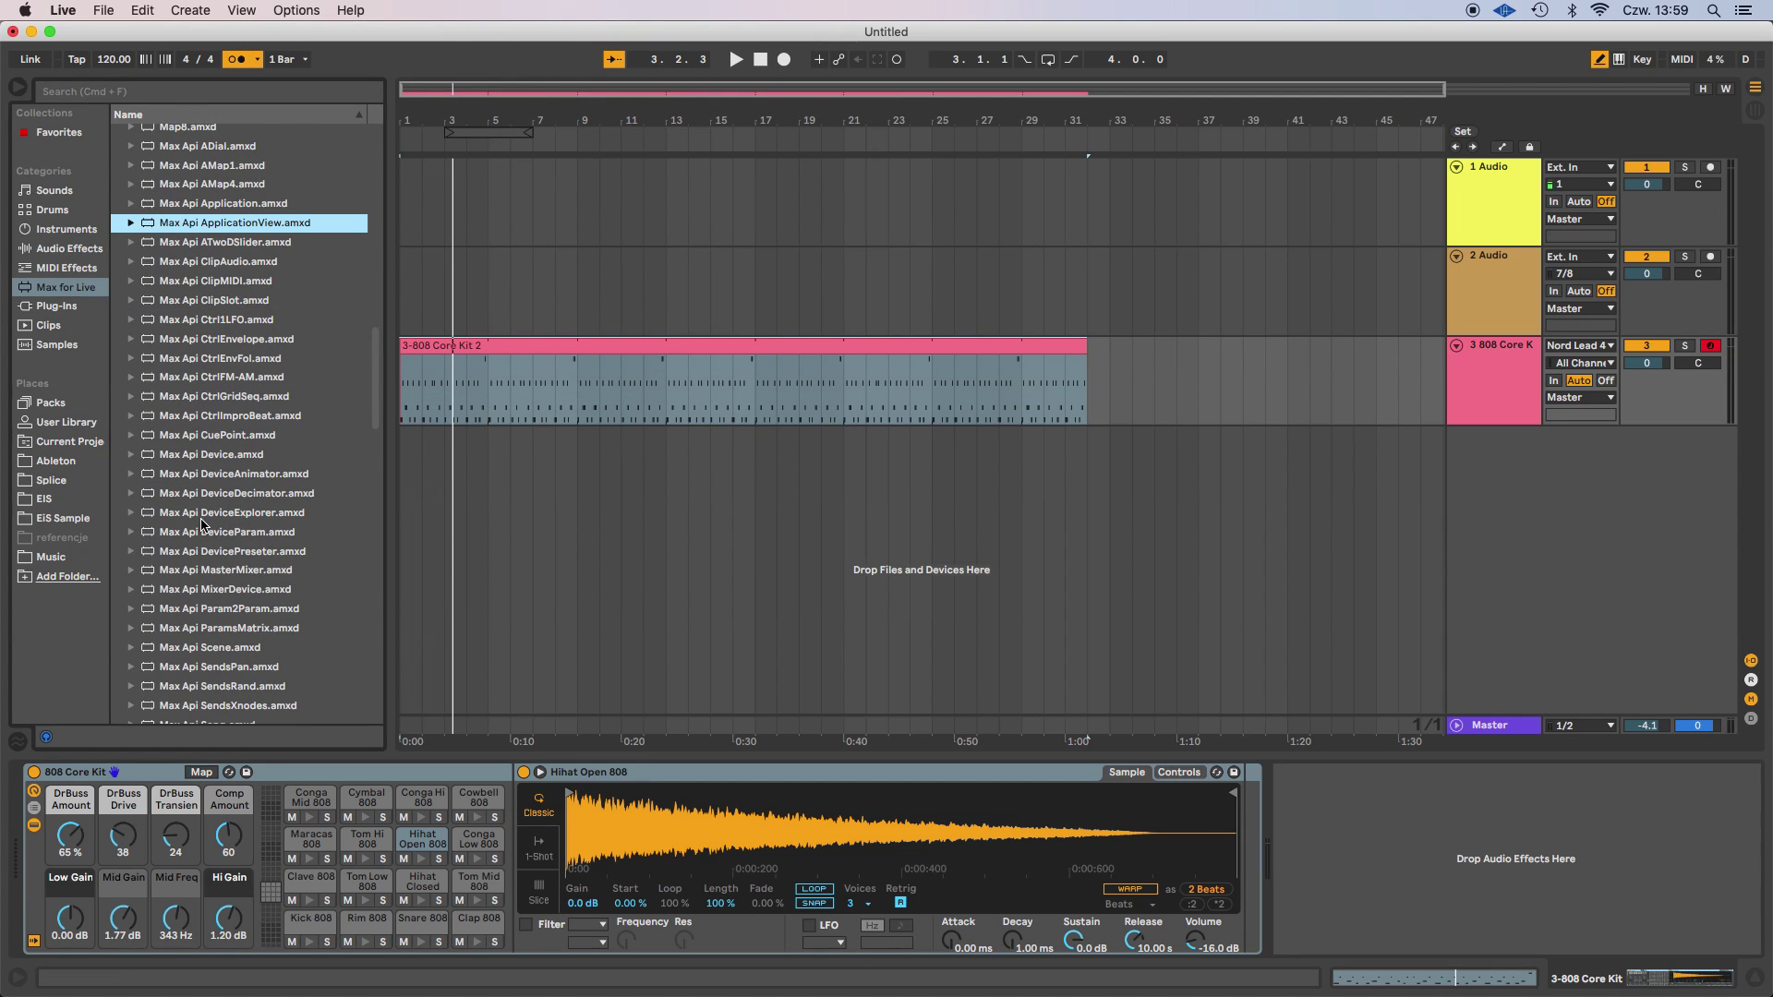
{"action": "scroll", "coordinate": [201, 523], "scroll_direction": "up", "scroll_amount": 15}
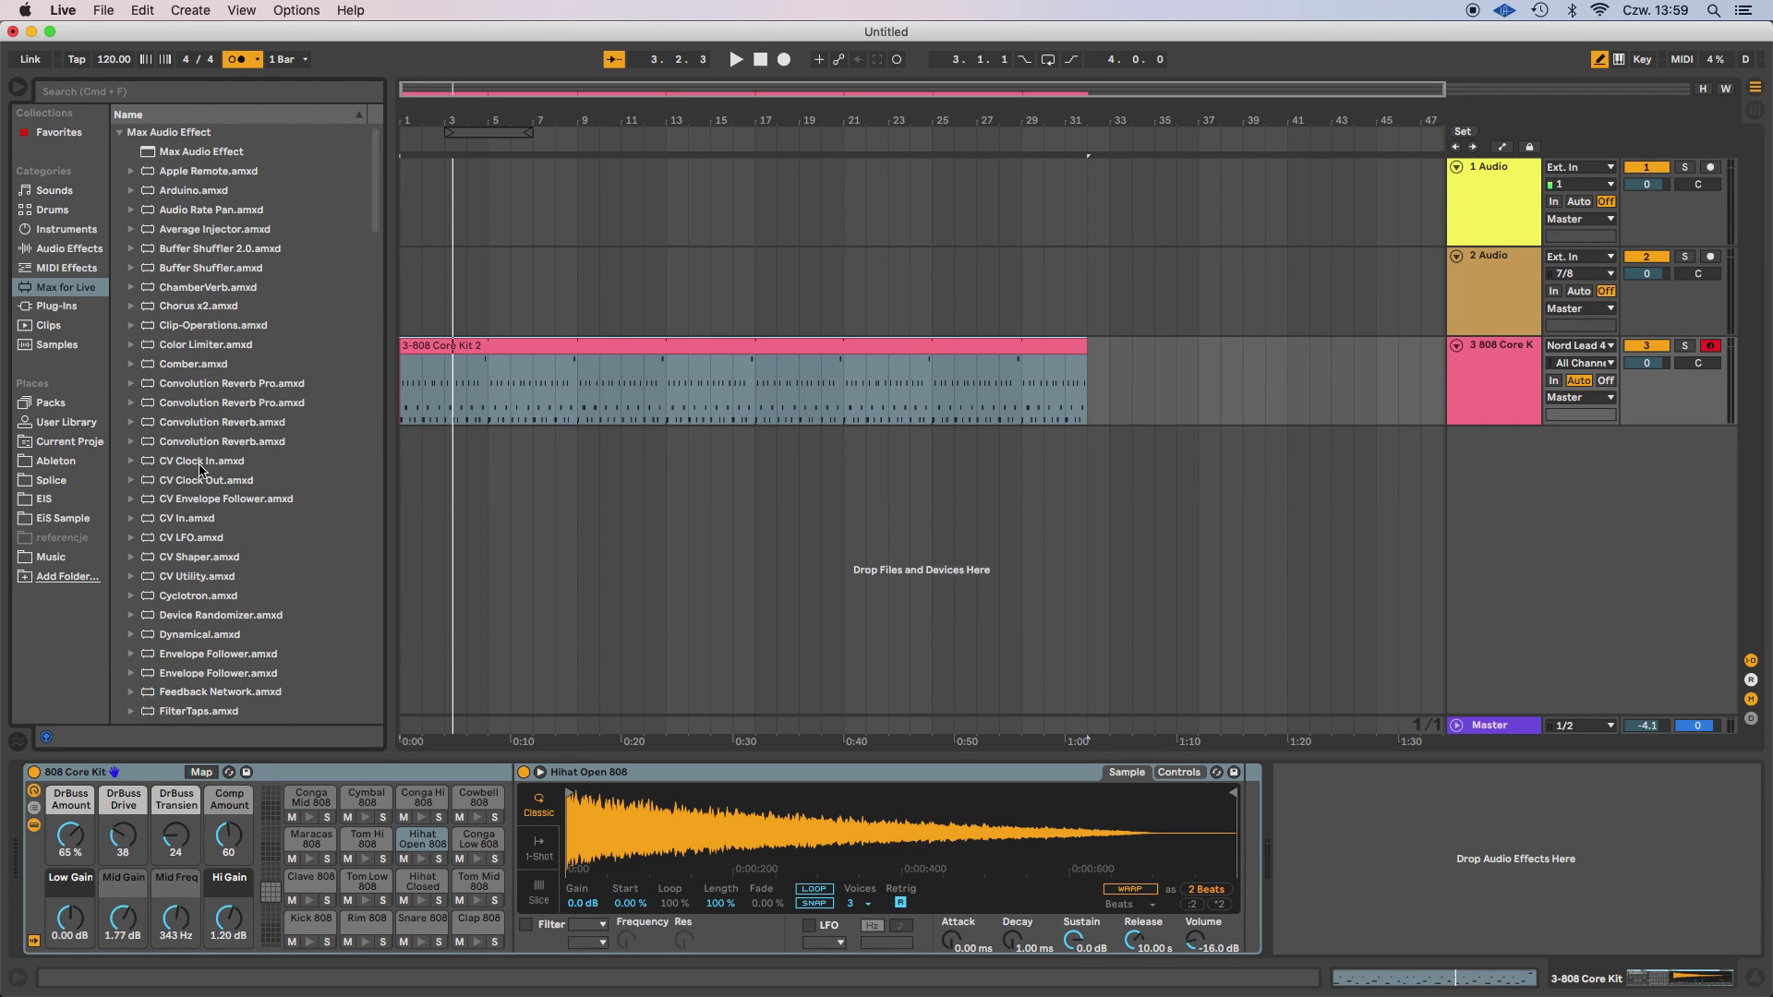
{"action": "left_click", "coordinate": [213, 386]}
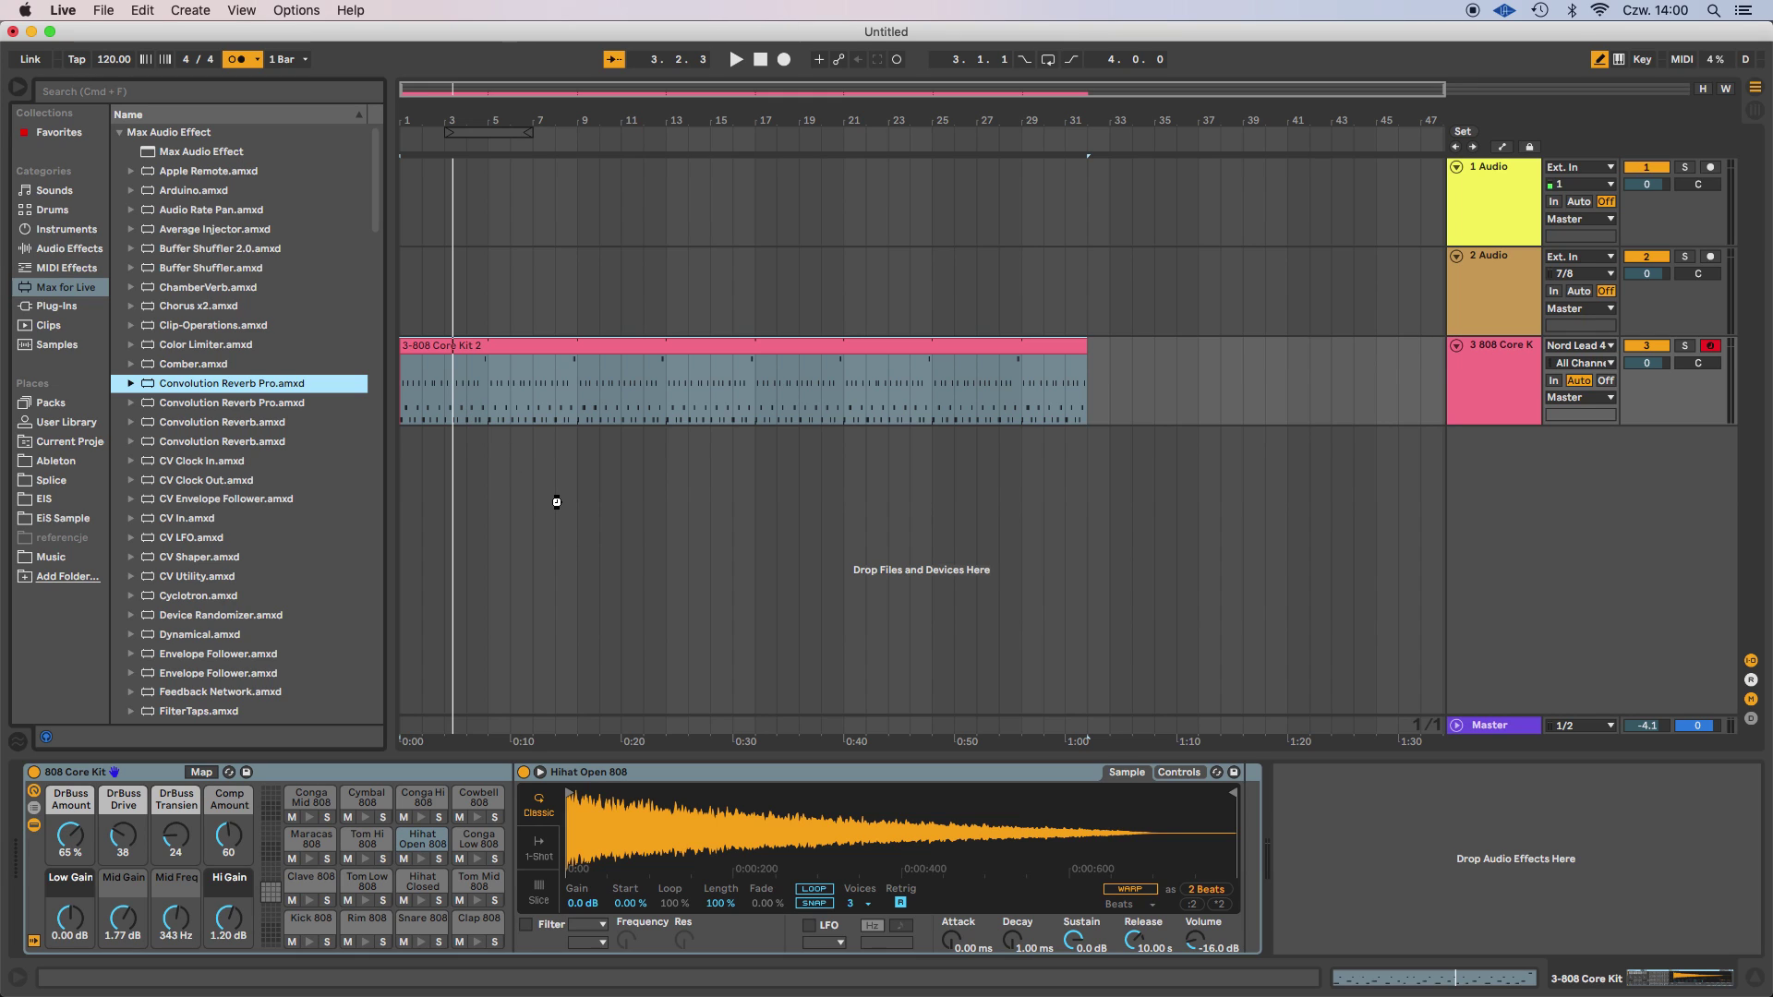
{"action": "key", "text": "space"}
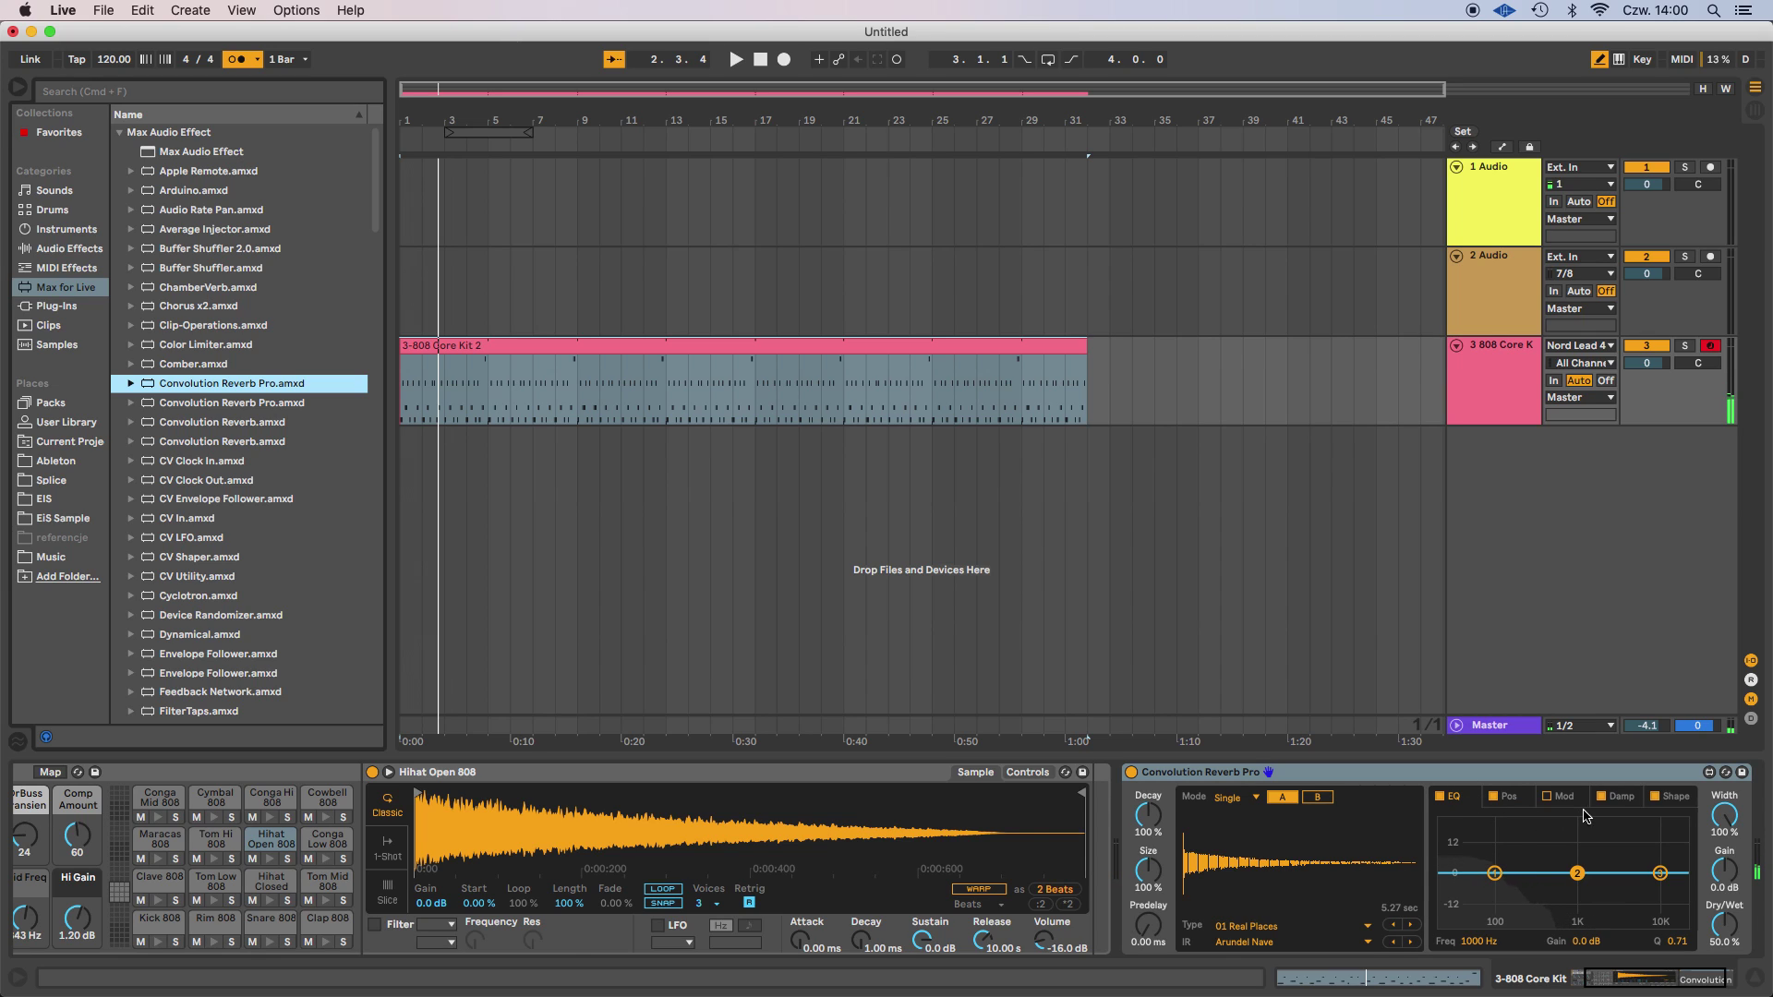
Set the reverb's EQ band 1 to 5.68 kHz at -17 dB and its width to 70.1 % during playback.
{"action": "left_click_drag", "start_coordinate": [1494, 875], "coordinate": [1641, 917]}
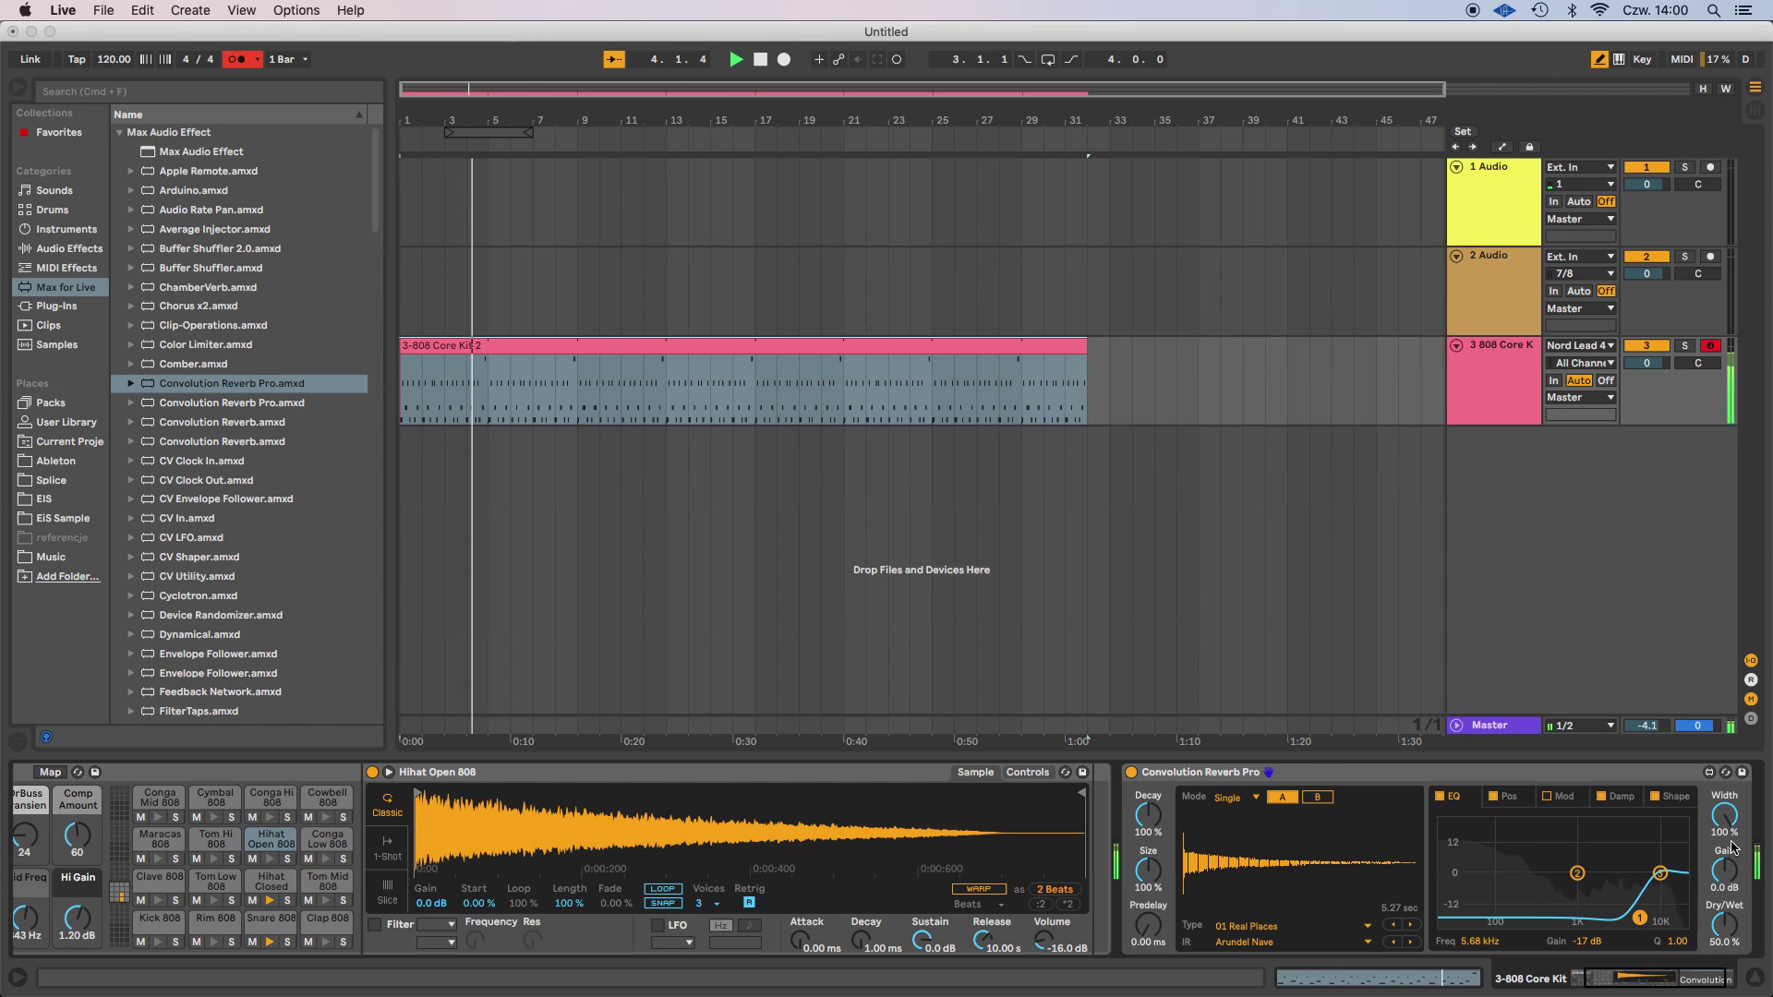
{"action": "left_click_drag", "start_coordinate": [1724, 815], "coordinate": [1724, 842]}
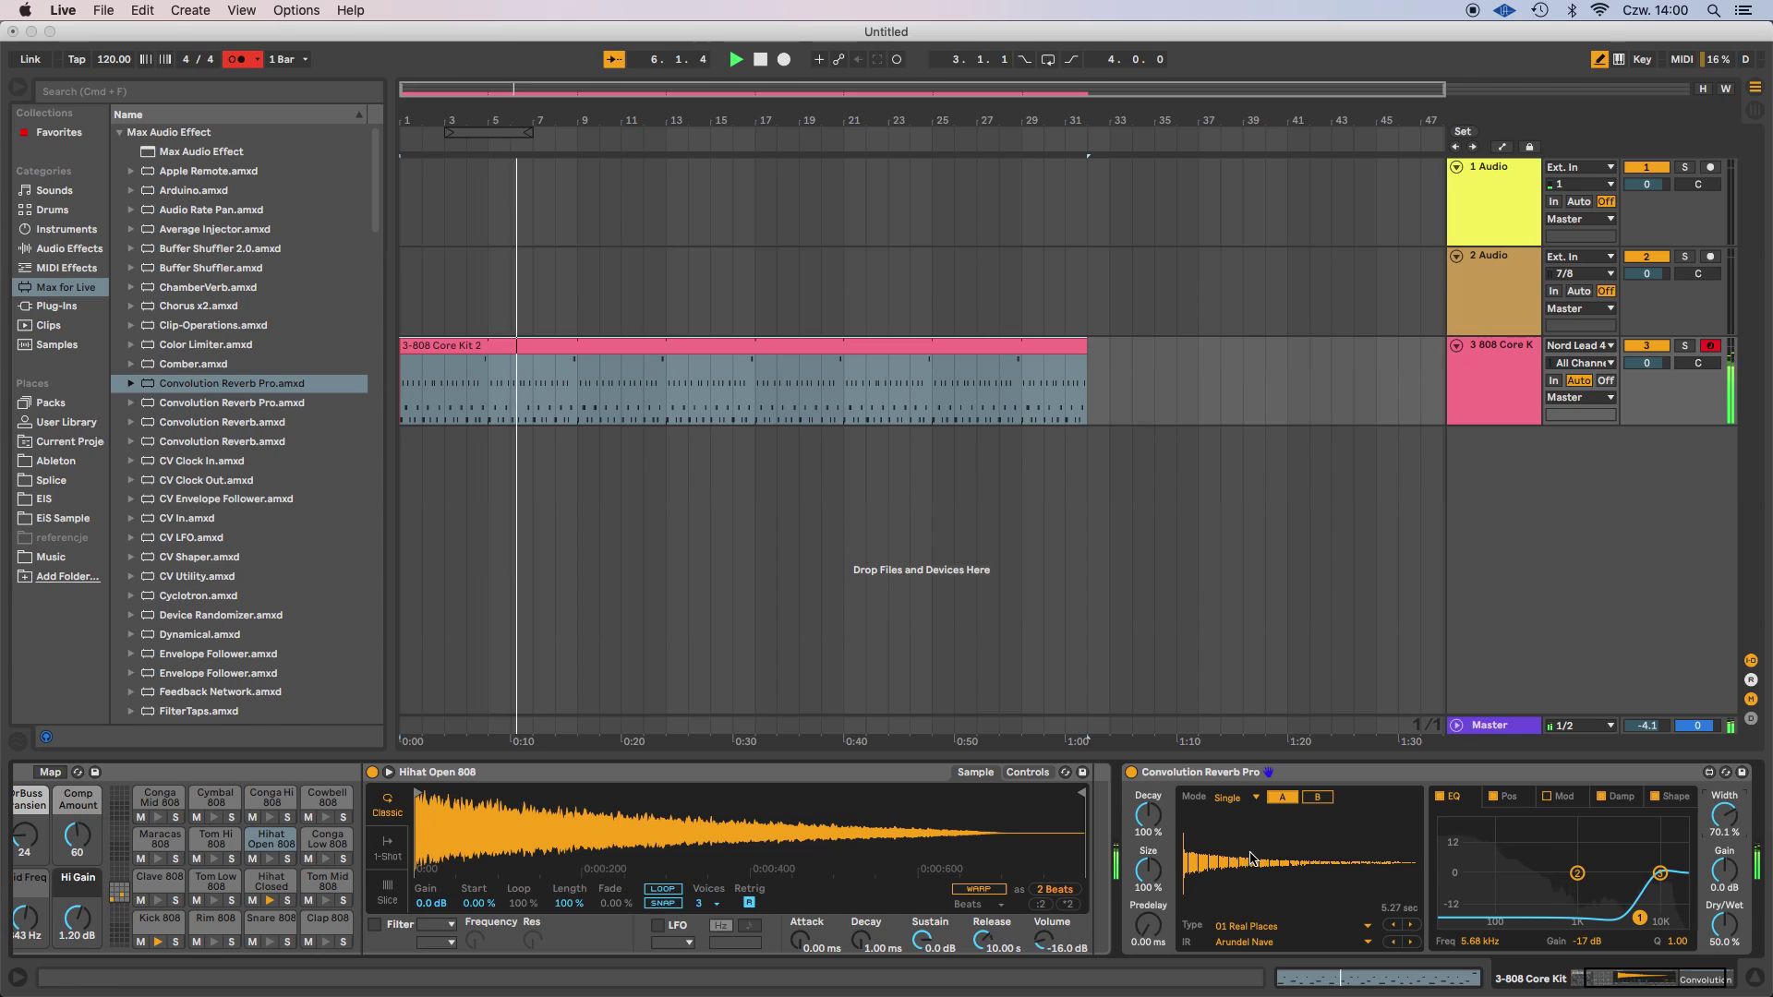
{"action": "key", "text": "space"}
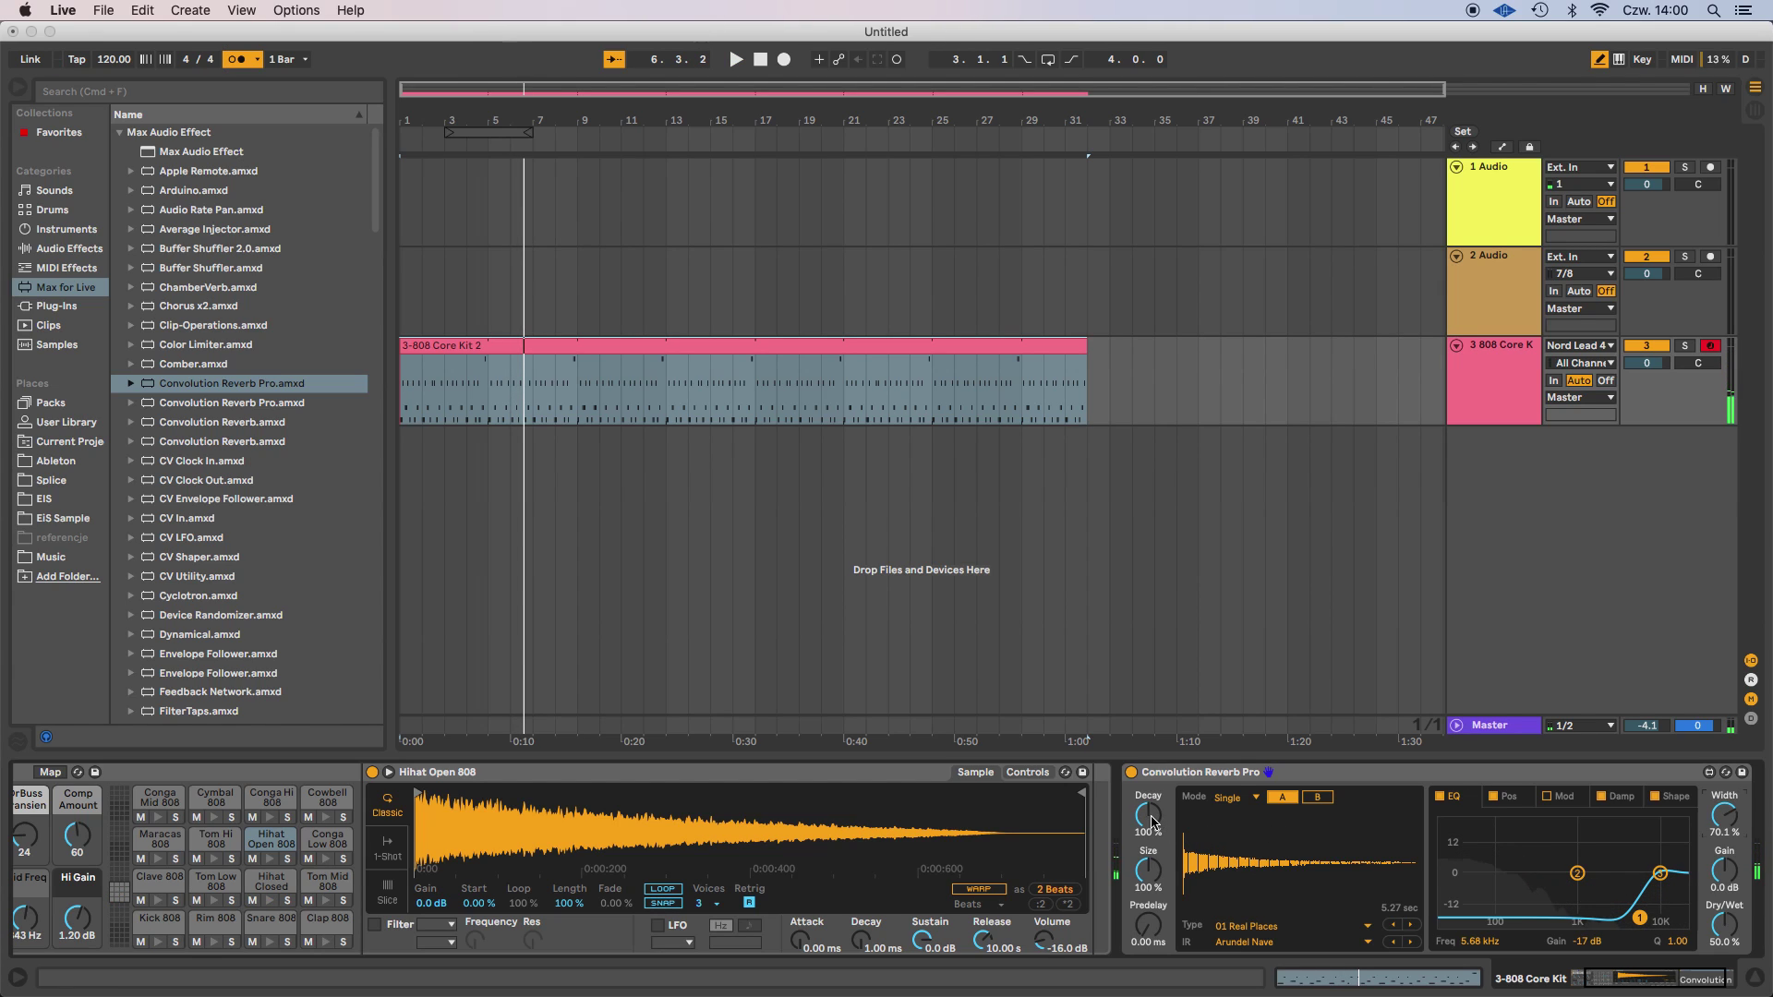
Restart playback and try different reverb sizes, ending at 200 %.
{"action": "key", "text": "space"}
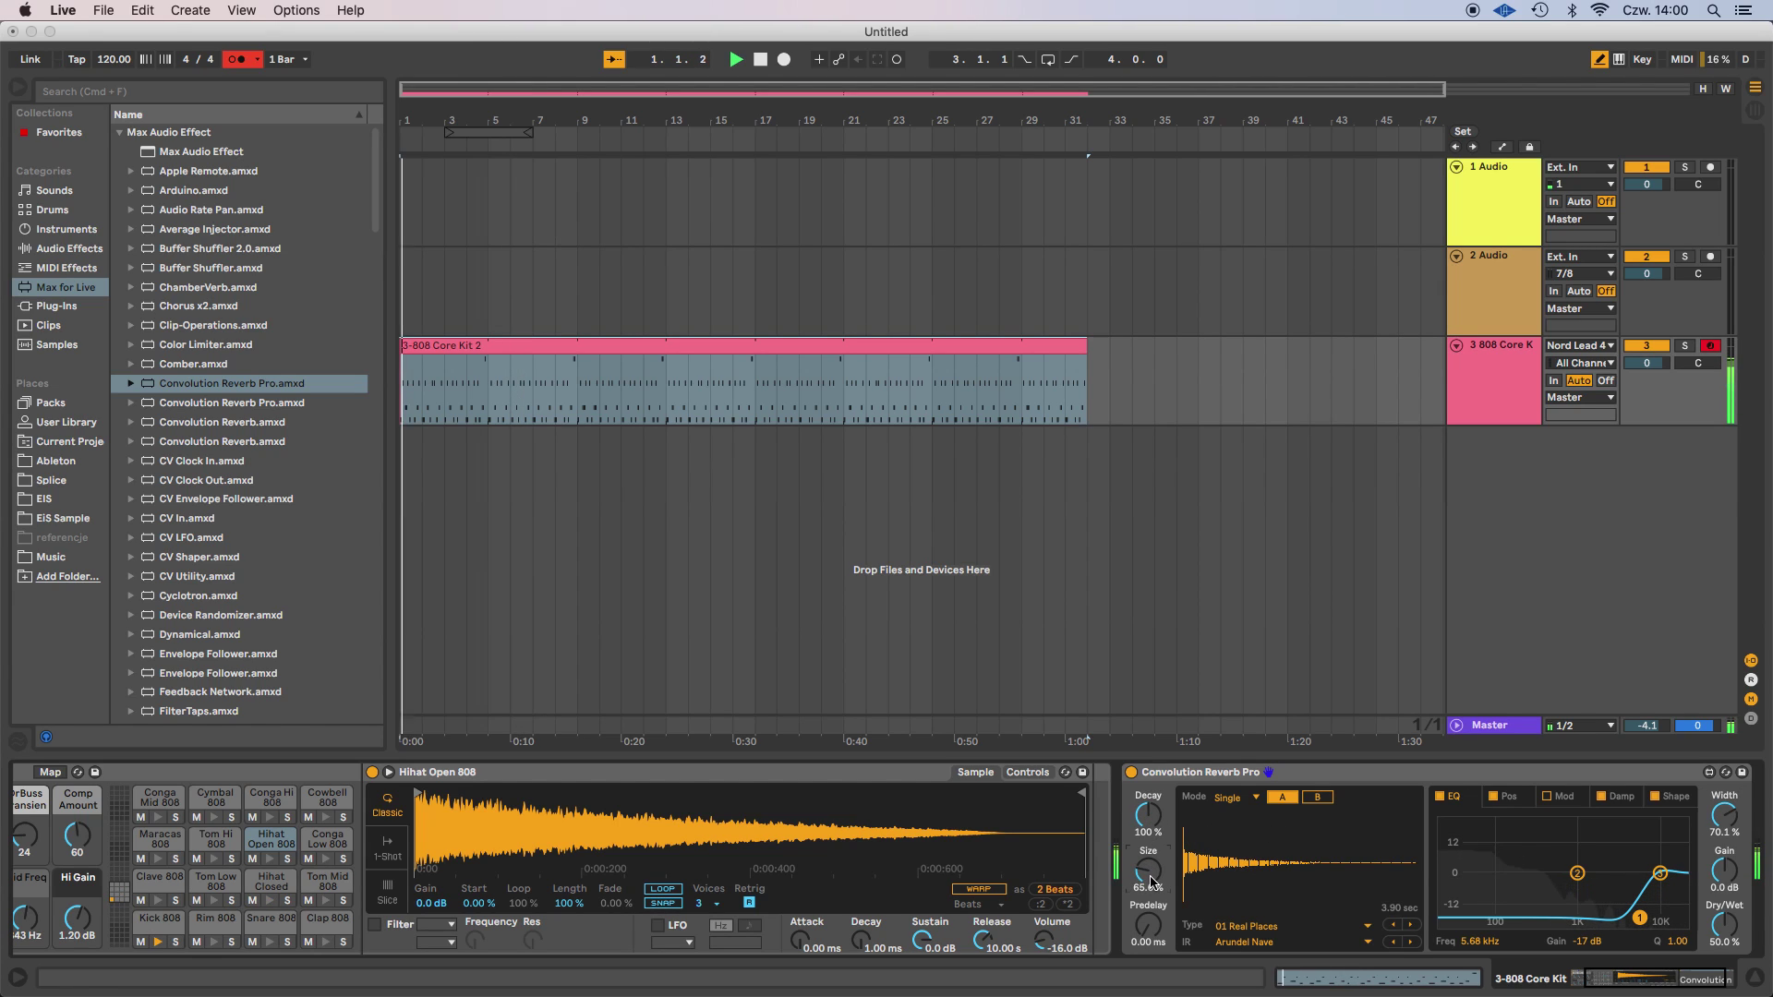
{"action": "left_click_drag", "start_coordinate": [1148, 870], "coordinate": [1148, 899]}
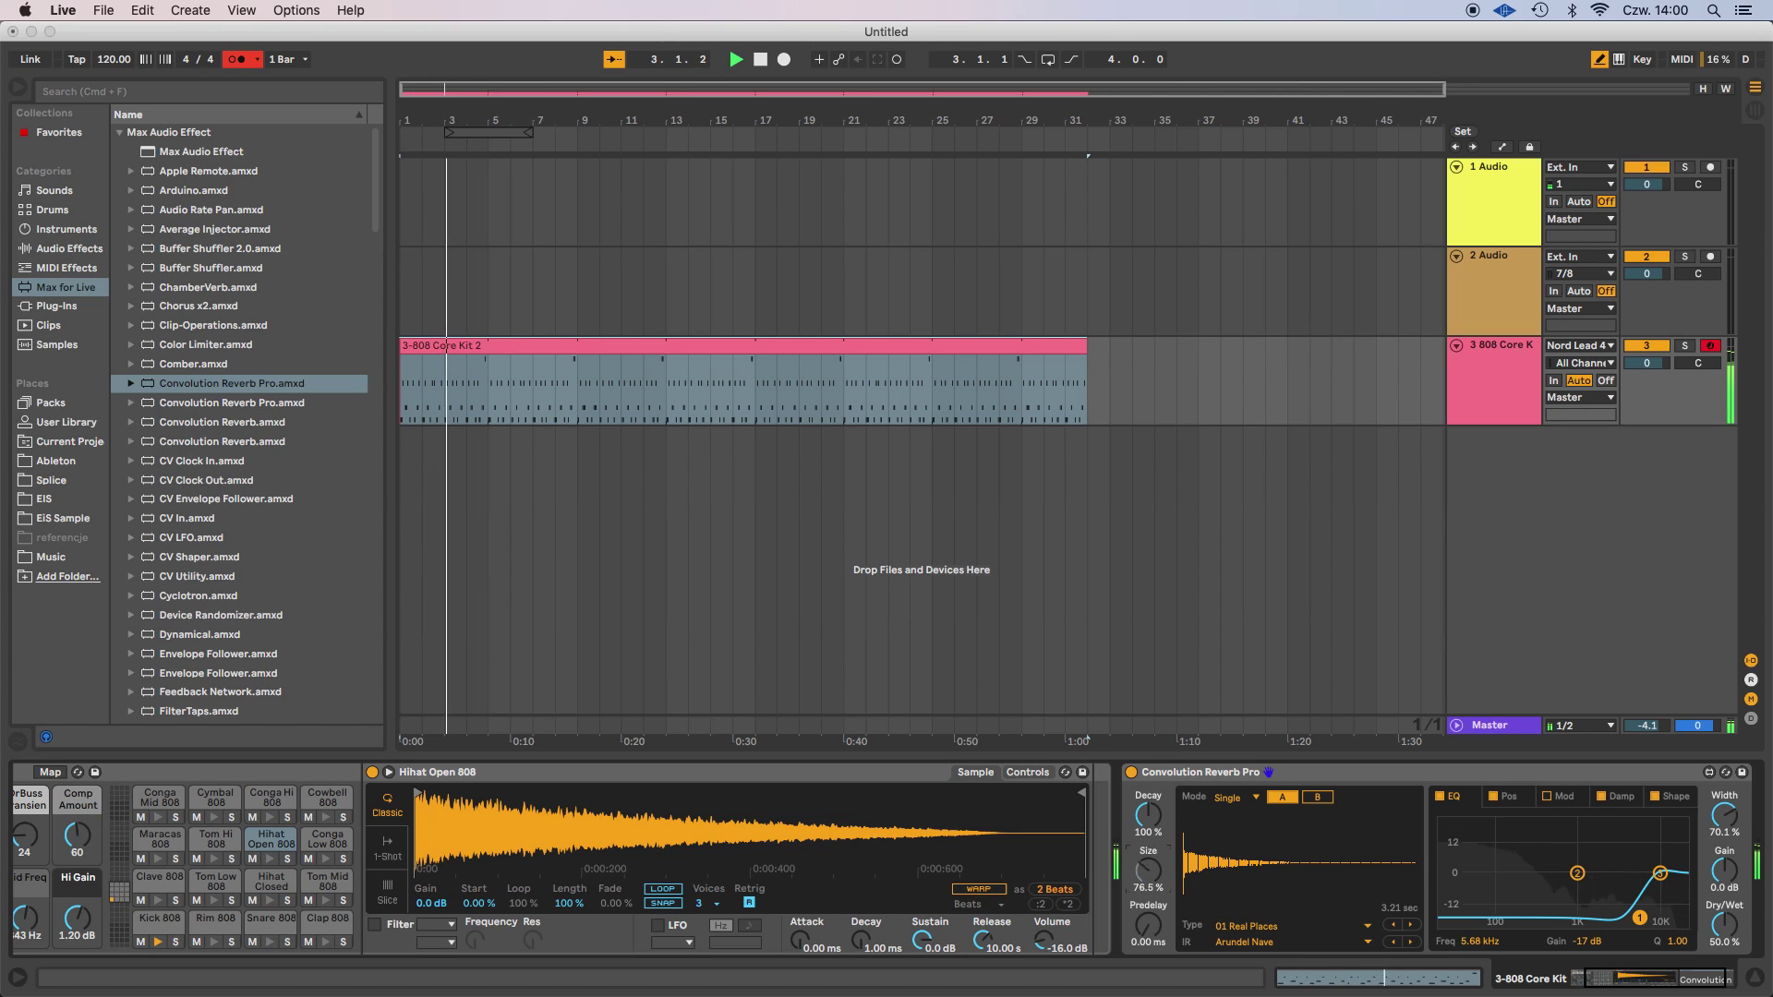
{"action": "left_click_drag", "start_coordinate": [1154, 877], "coordinate": [1154, 795]}
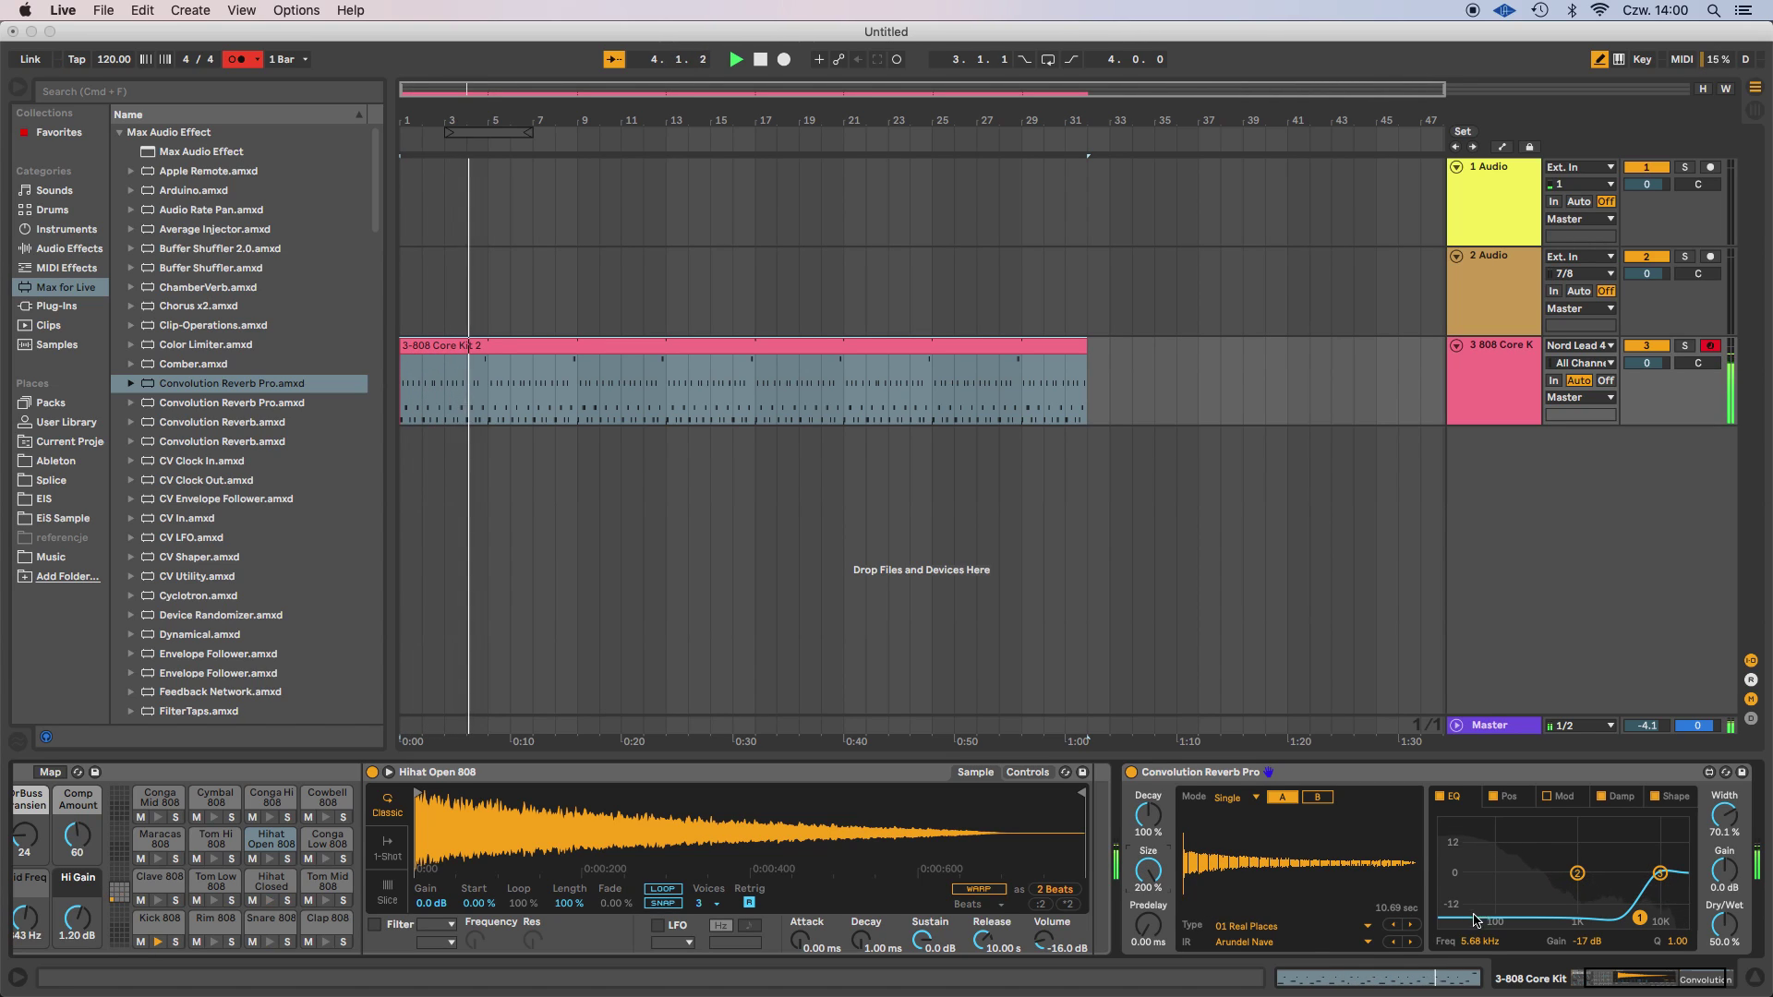
Try the reverb's EQ band 3 at 30 Hz with 18 dB gain, and remove Convolution Reverb Pro from the drum track.
{"action": "left_click_drag", "start_coordinate": [1660, 873], "coordinate": [1451, 826]}
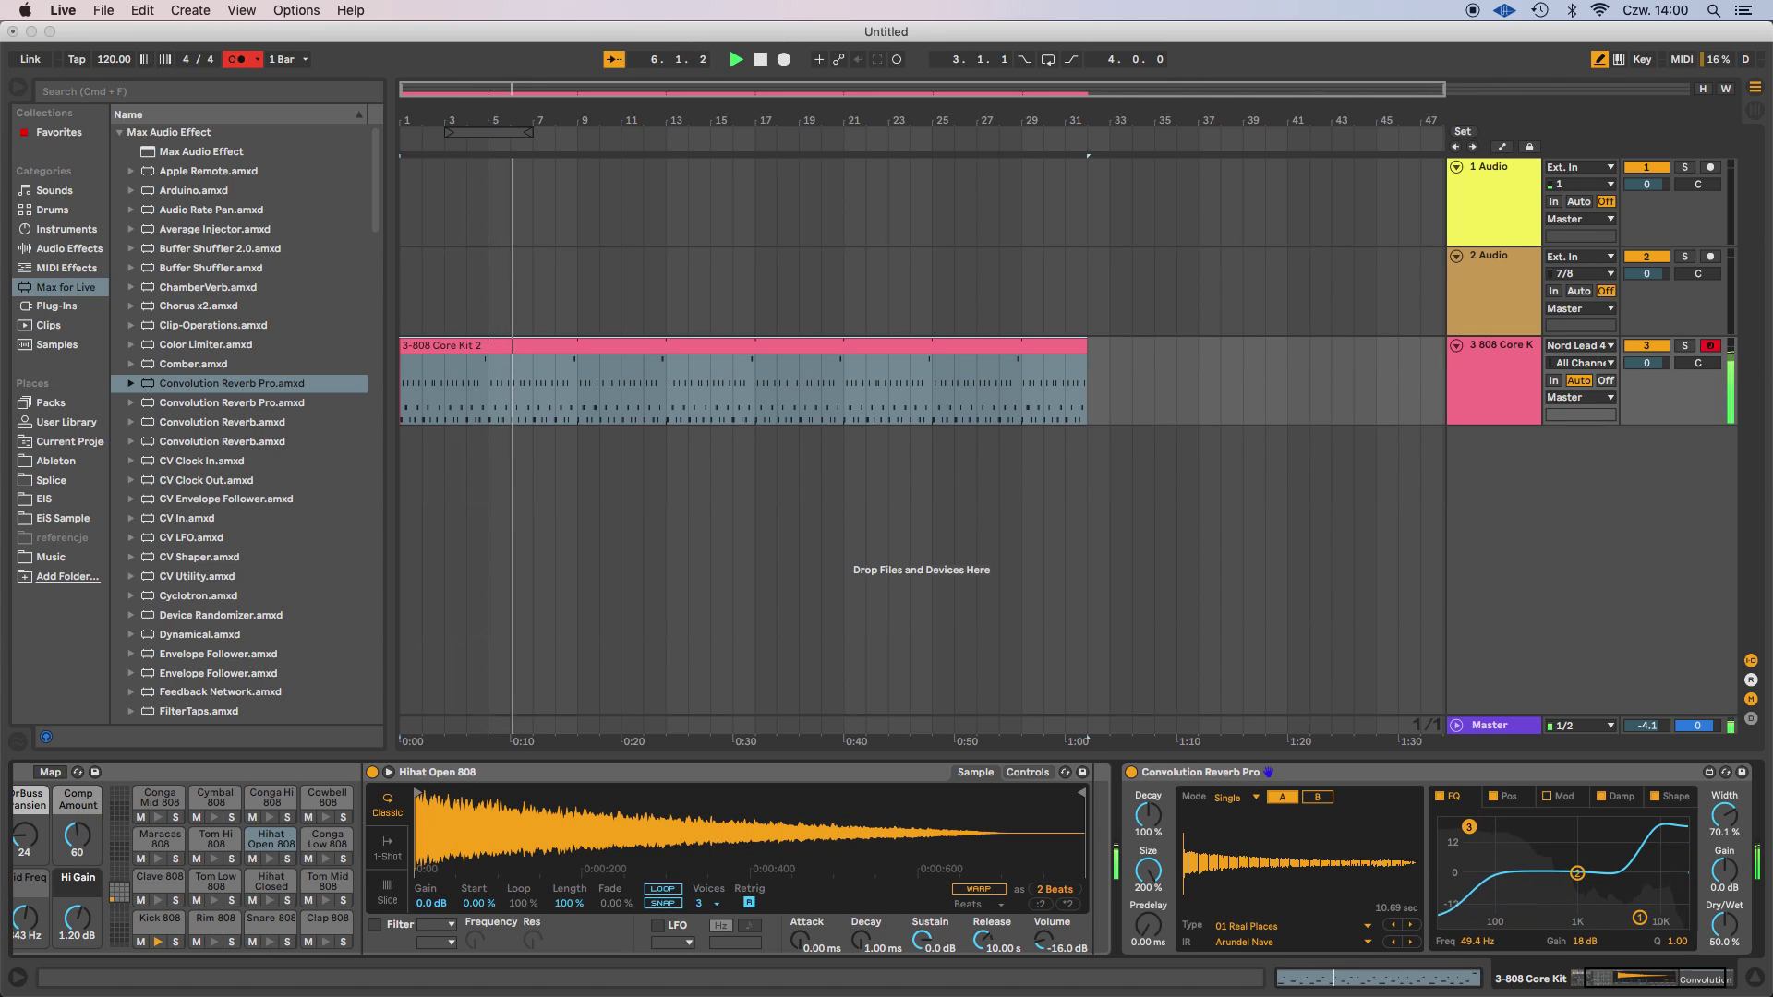
{"action": "left_click", "coordinate": [1456, 775]}
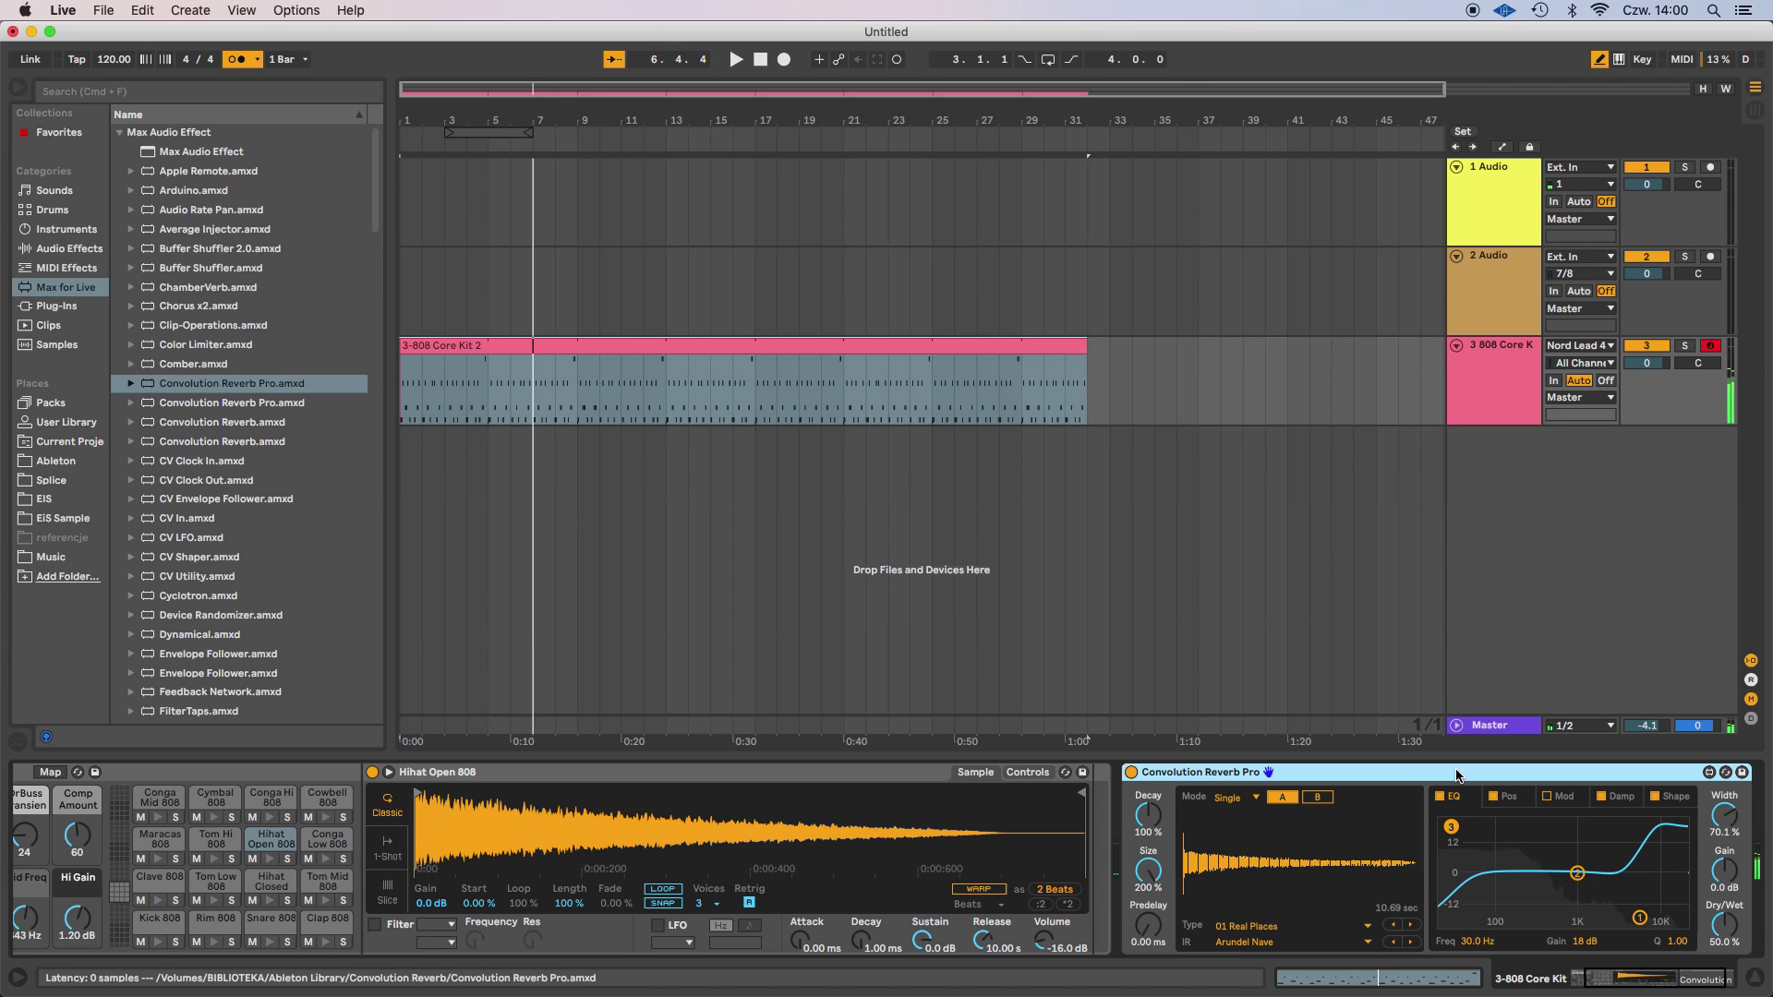
{"action": "key", "text": "Delete"}
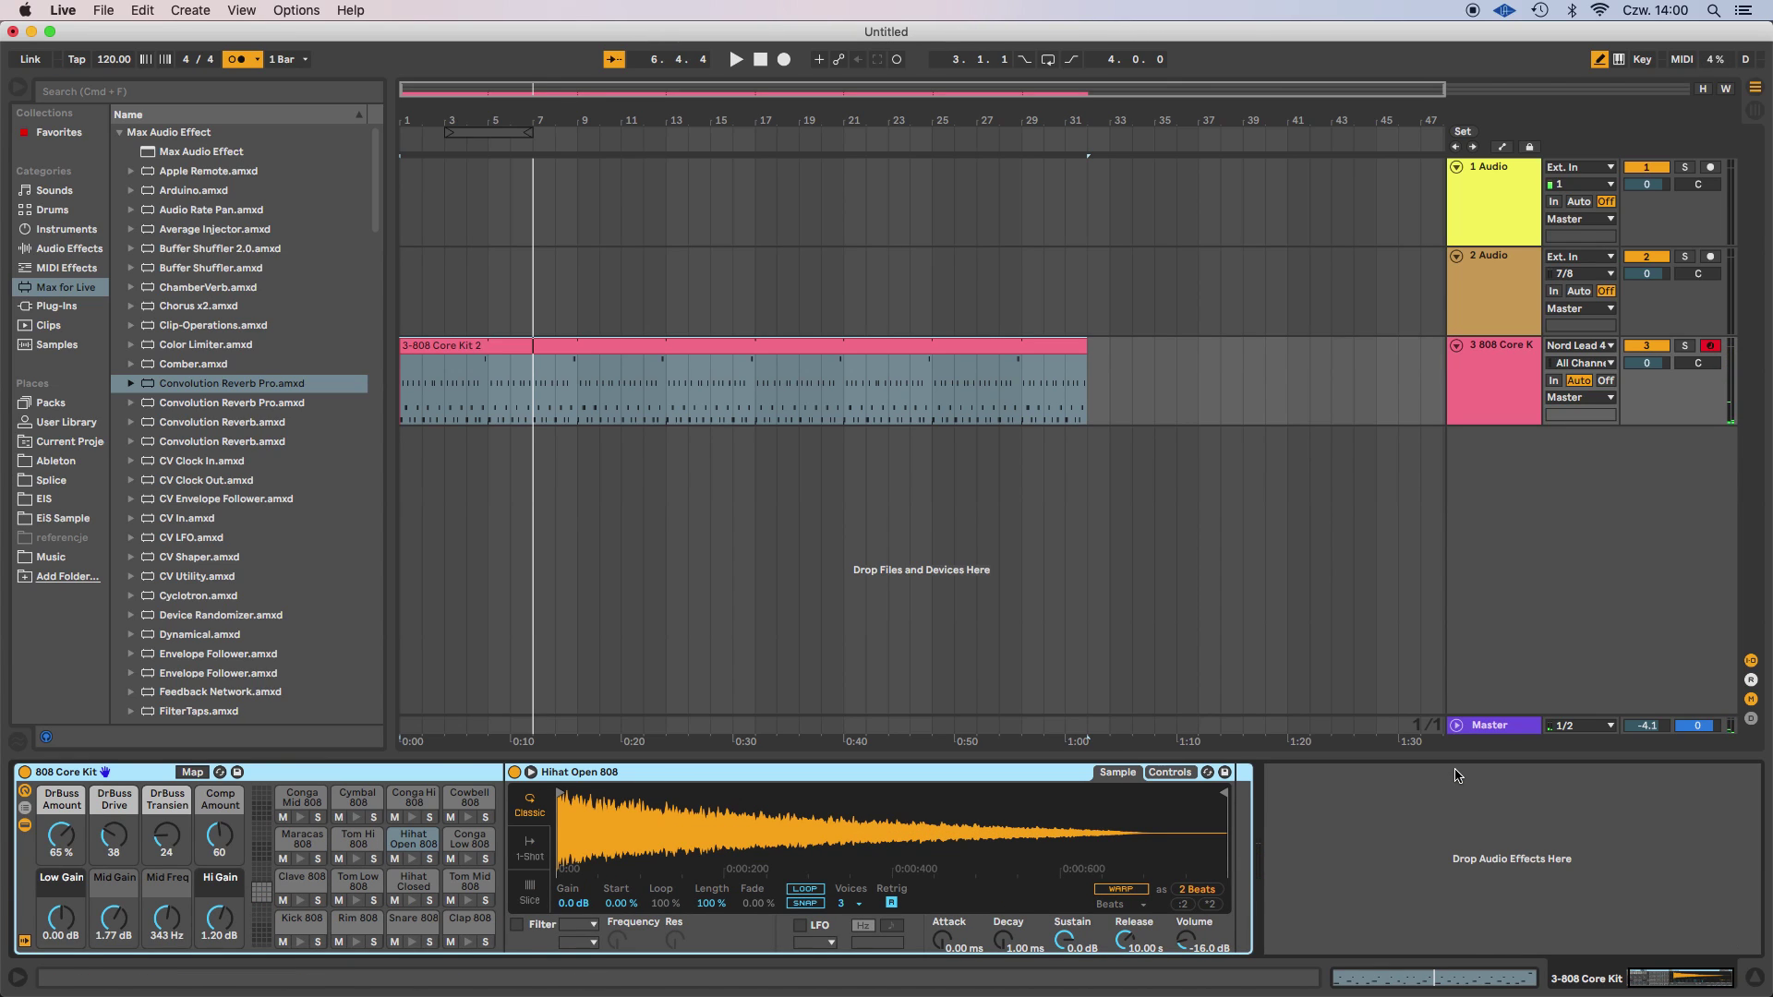